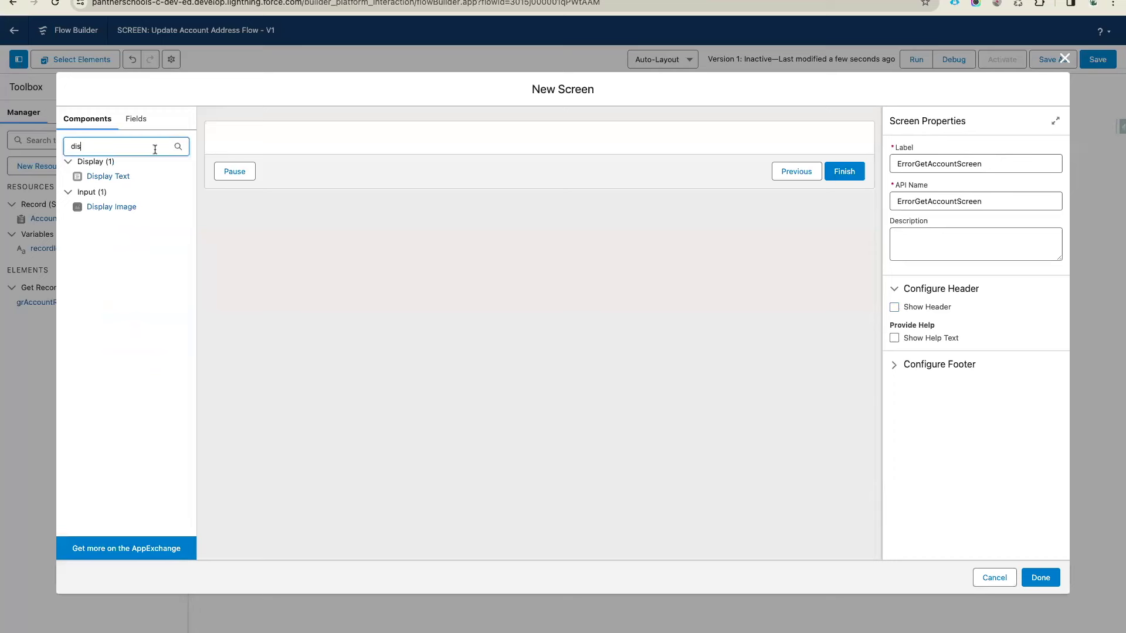
Add a Display Text named ErrorGetAccountMessage showing {!$Flow.FaultMessage} to the error screen
drag(101, 177, 410, 144)
click(1006, 166)
text(ErrorGhe)
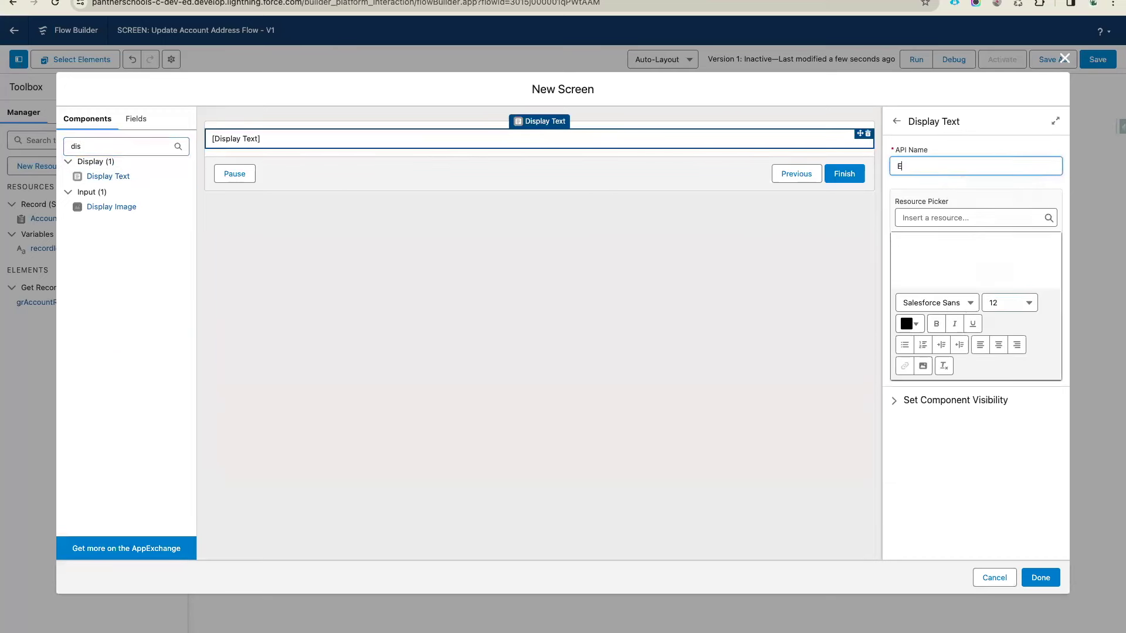
key(BackSpace)
key(BackSpace)
text(etAccpmnt)
key(BackSpace)
key(BackSpace)
key(BackSpace)
key(BackSpace)
key(BackSpace)
text(countMessage)
click(958, 218)
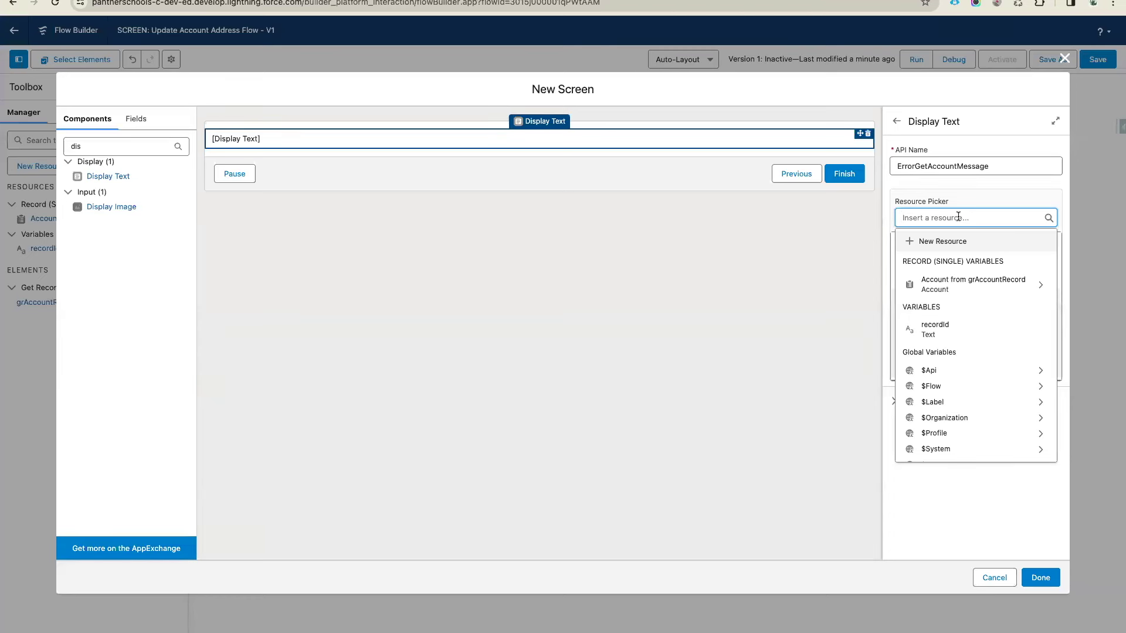
text(Flo)
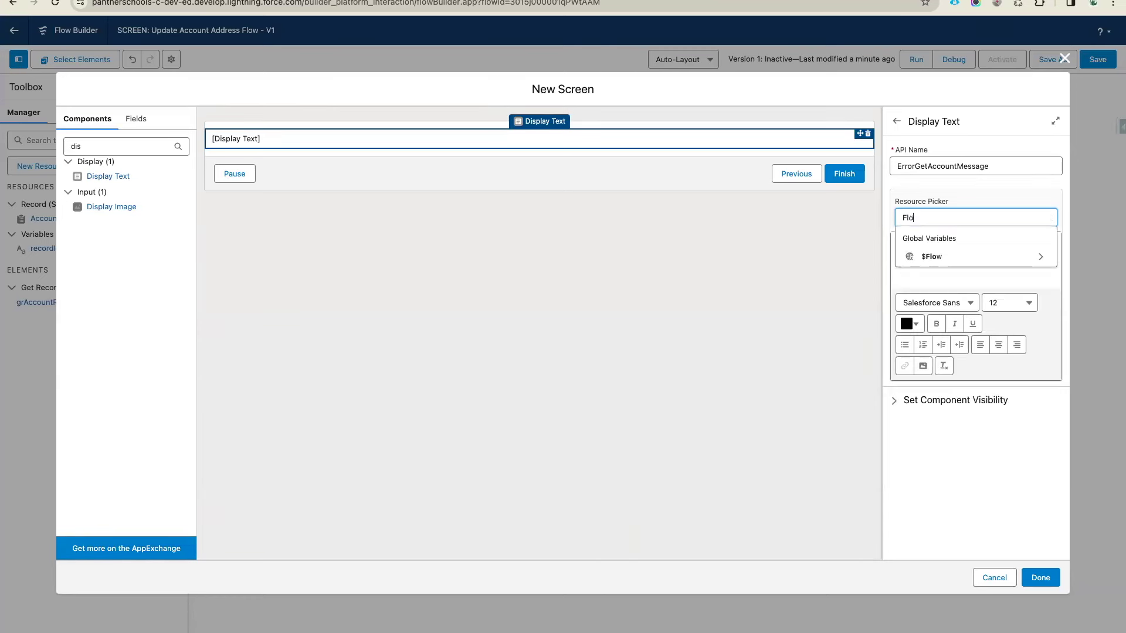
click(970, 259)
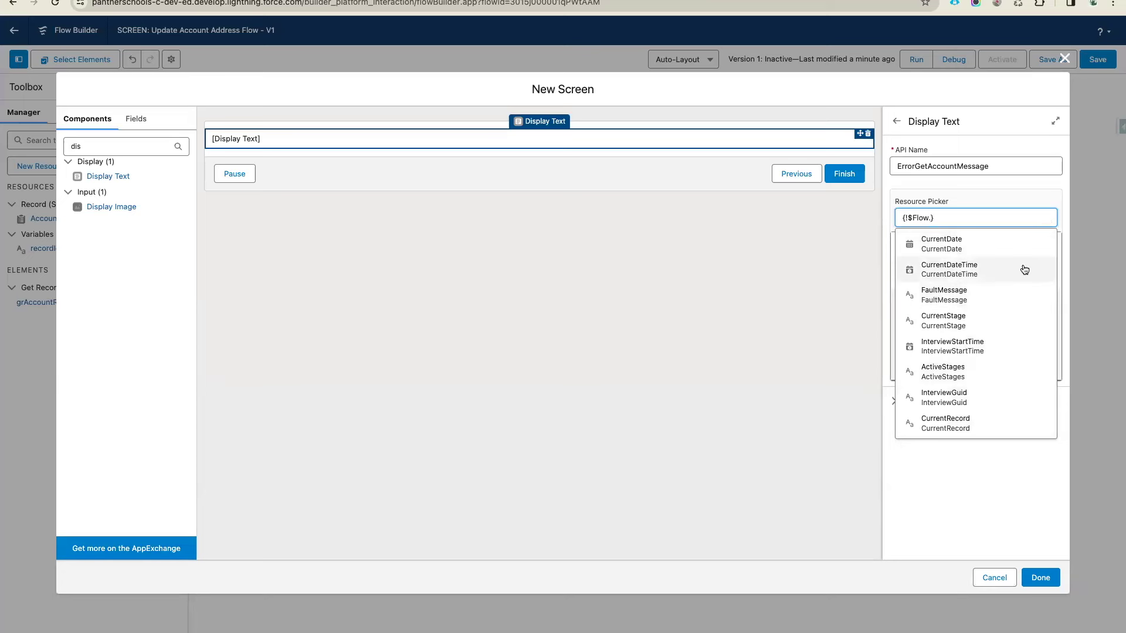
click(1002, 299)
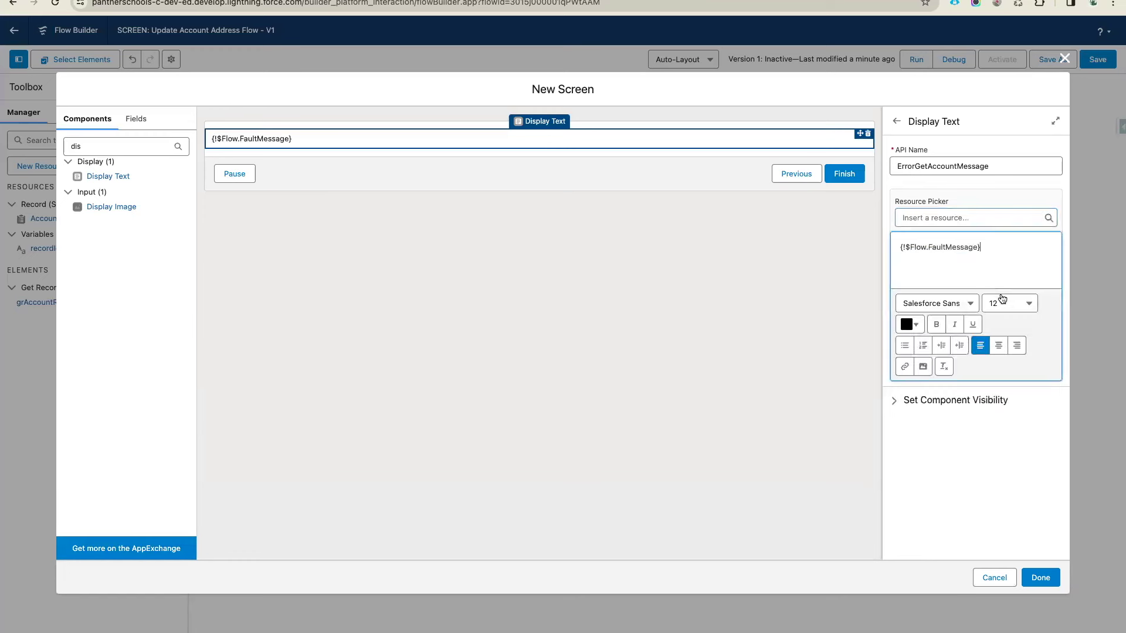
Format the fault message red, centred, size 18, and close the screen editor
drag(993, 247, 892, 247)
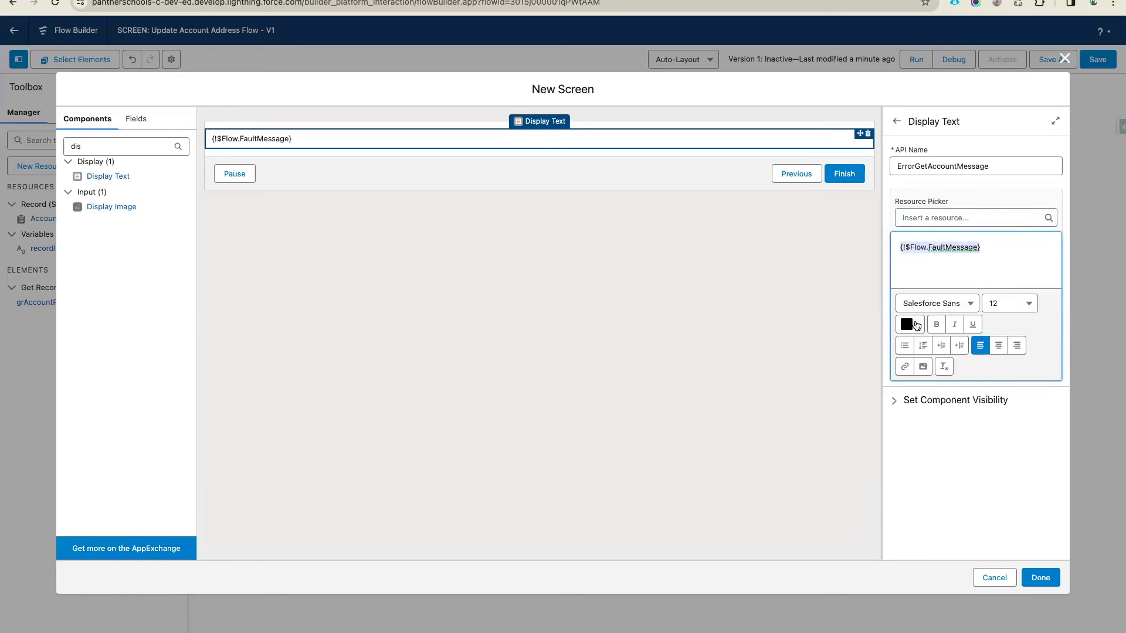
click(910, 325)
click(1015, 350)
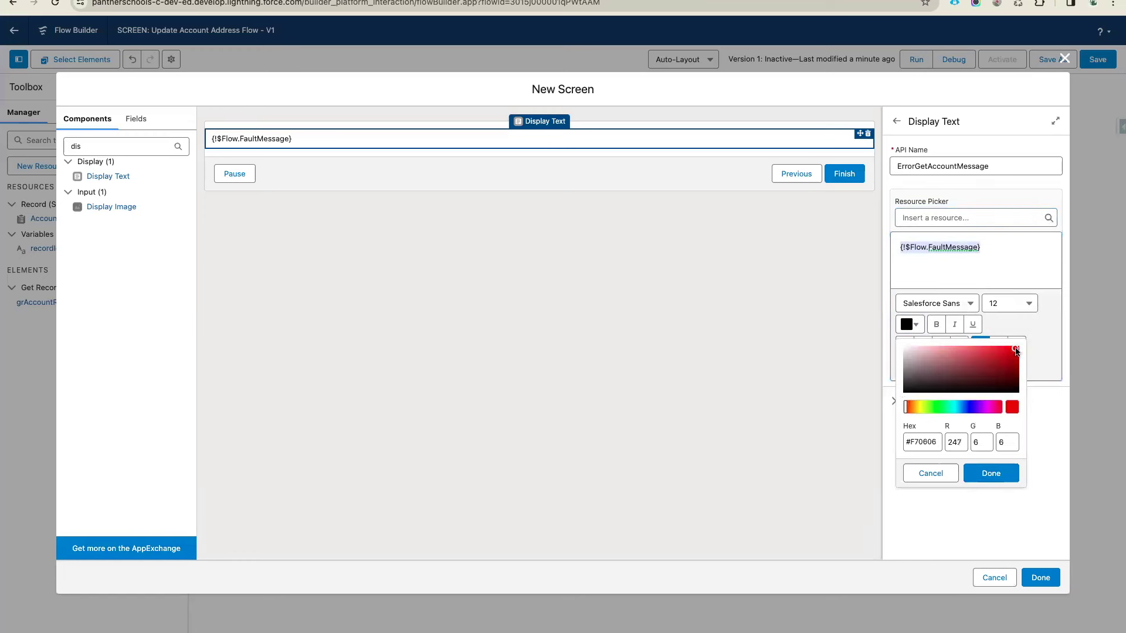
click(991, 473)
click(999, 346)
click(1007, 308)
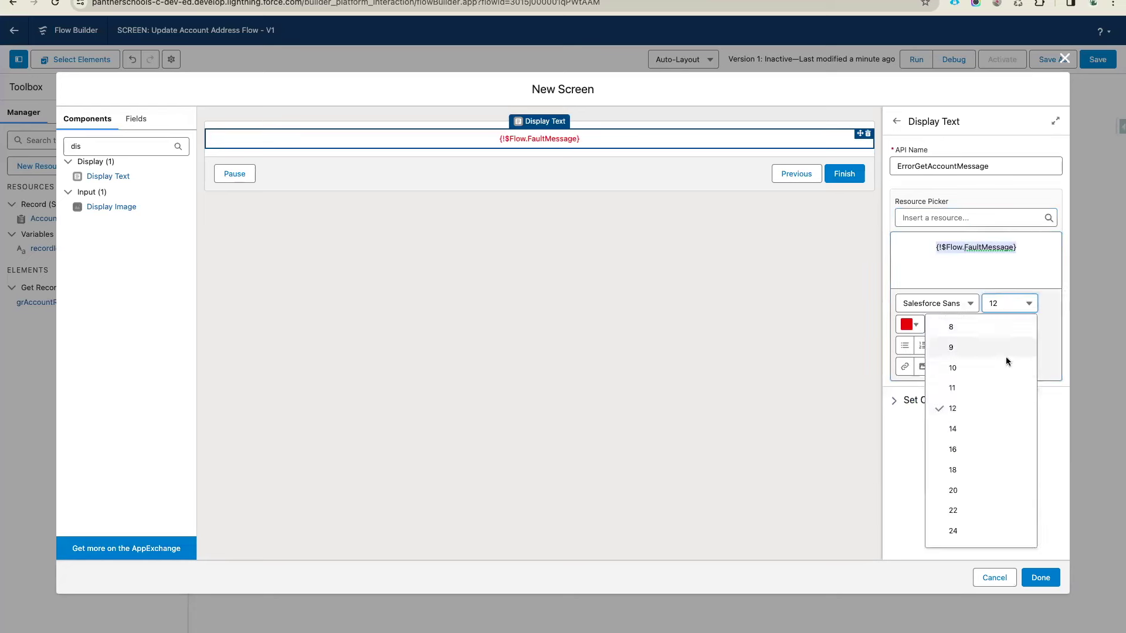
click(986, 466)
click(989, 272)
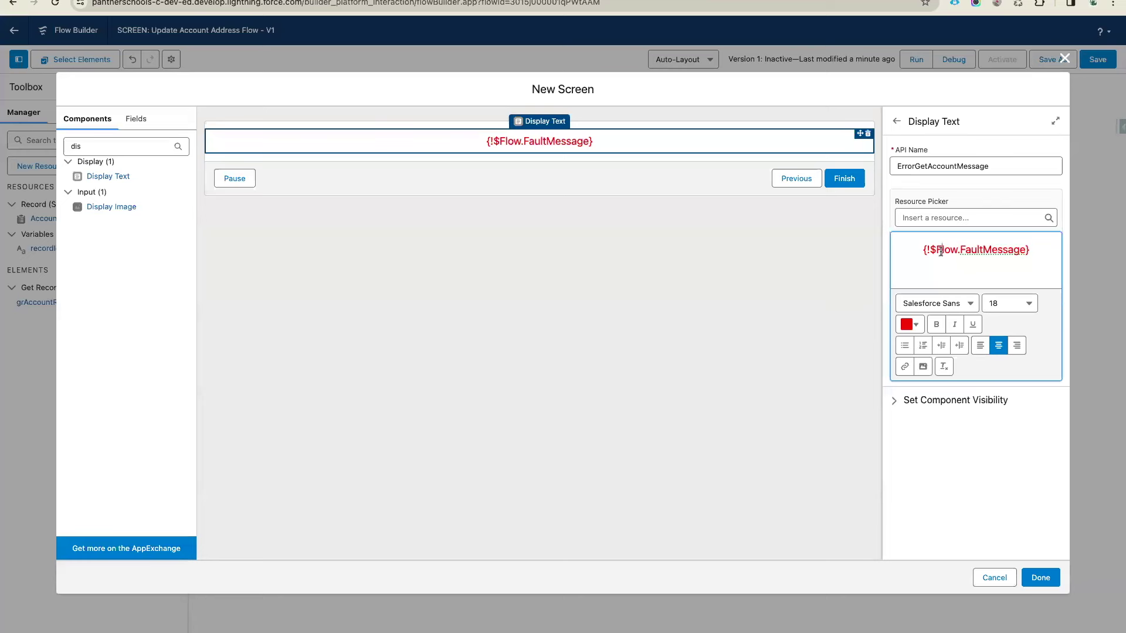
click(1040, 577)
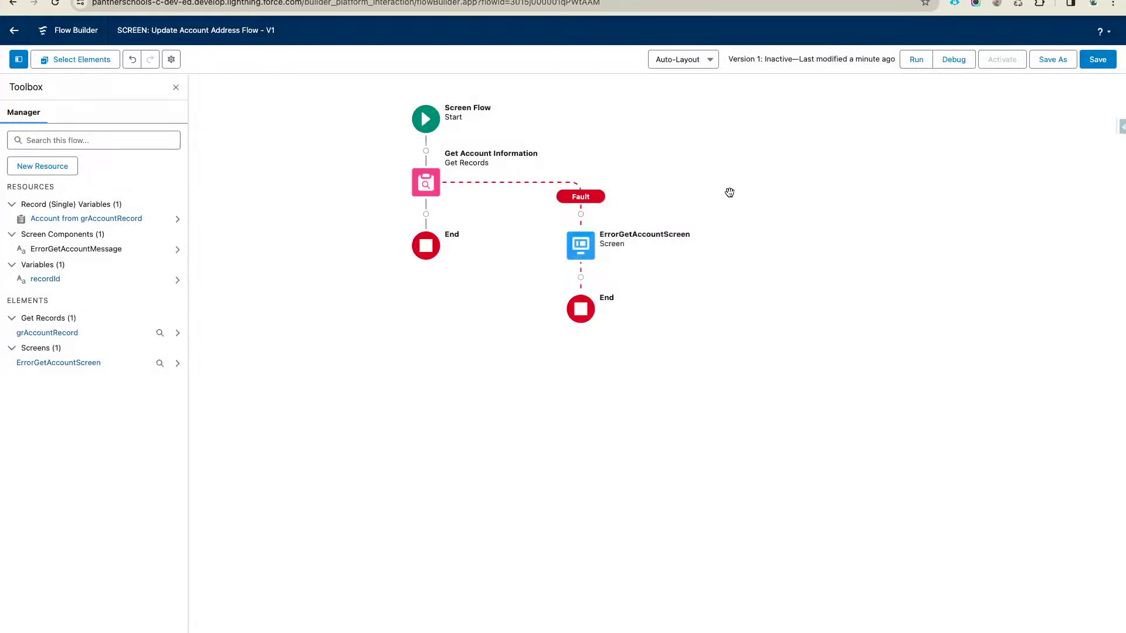
Save the Update Account Address Flow, then switch to the Sales home page
click(1098, 59)
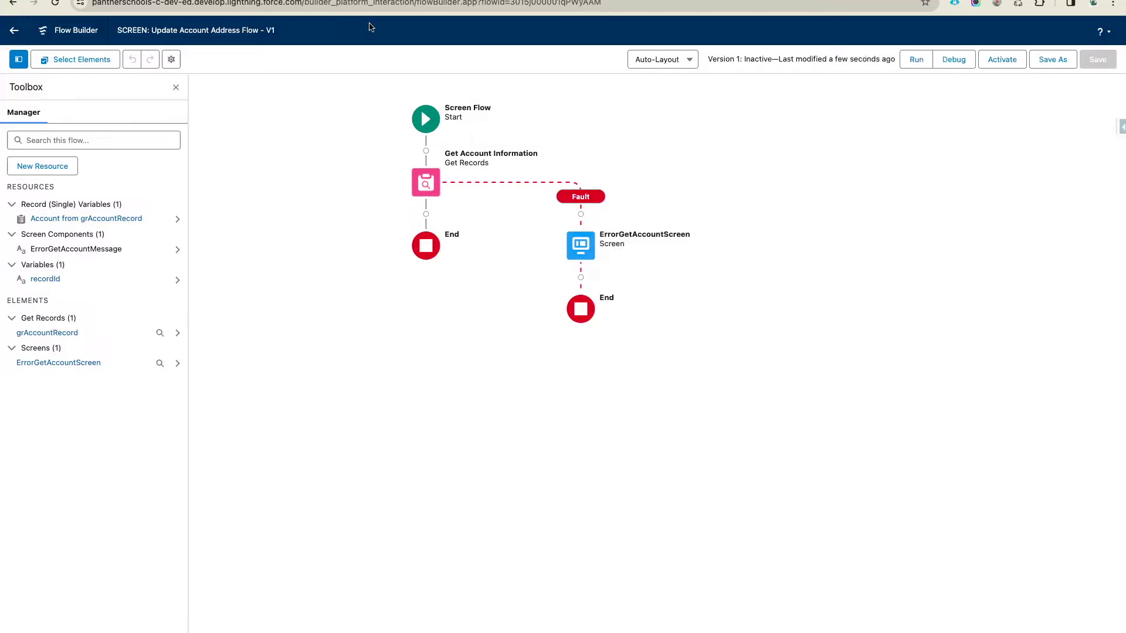
click(457, 3)
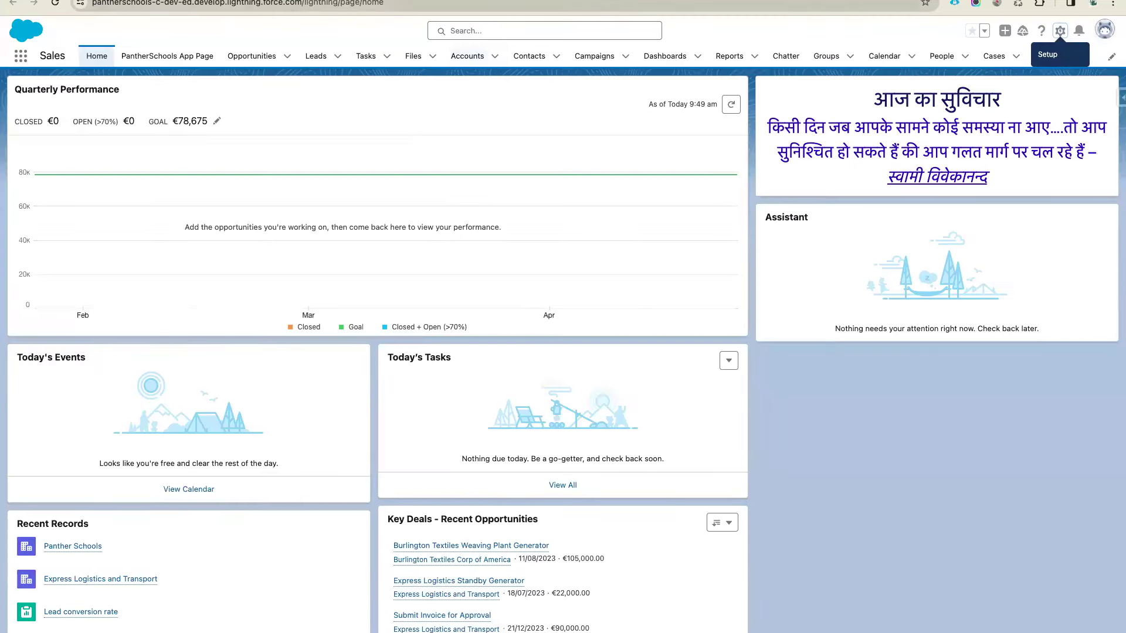
click(456, 3)
Nudge the Update Address Flow box up and set the No connector below Error? to 2 pt
scroll(666, 279, down, 5)
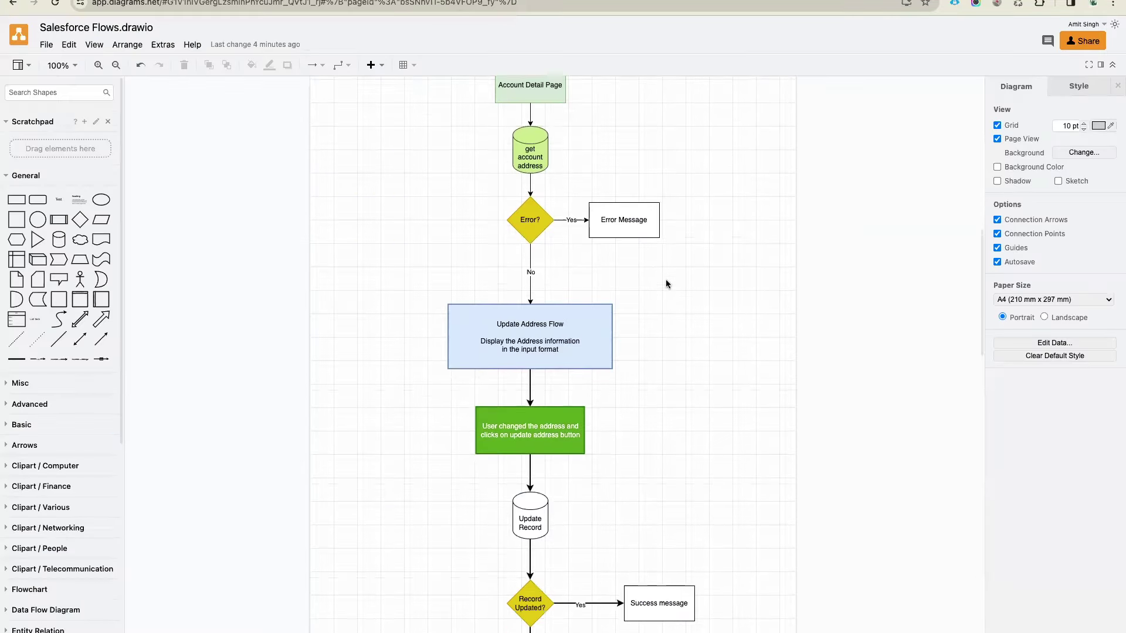
drag(552, 293, 551, 287)
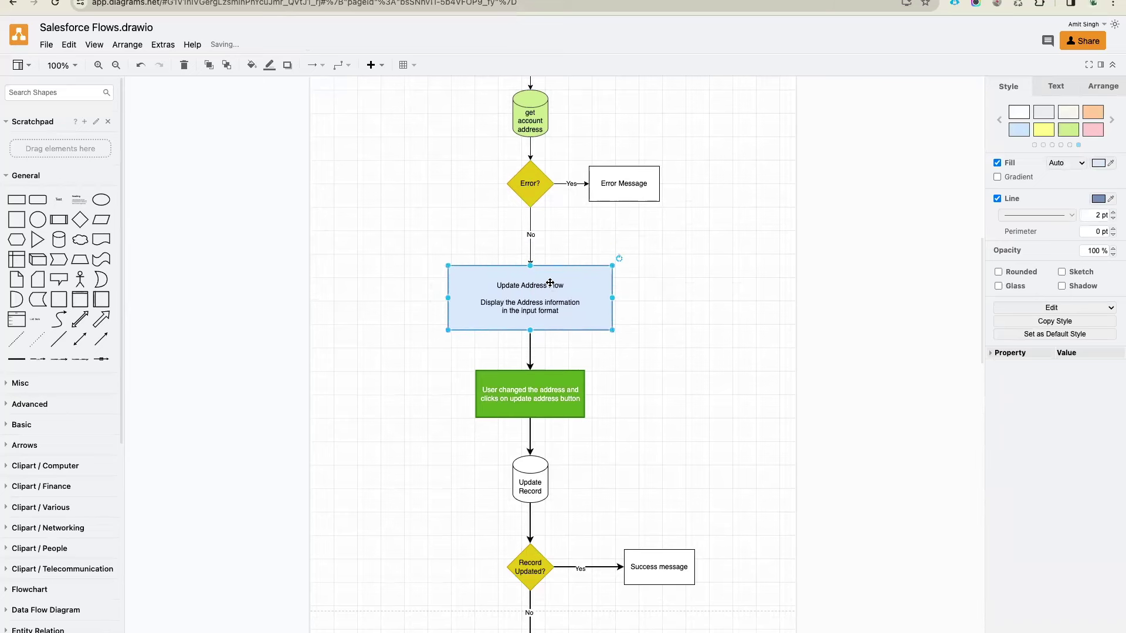
click(529, 216)
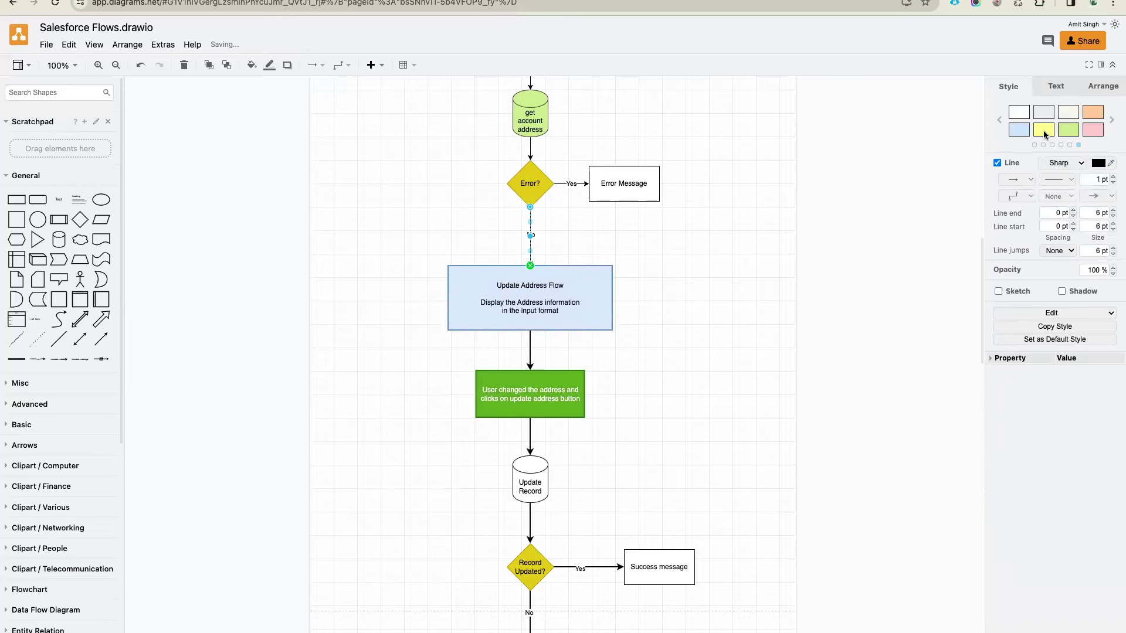
click(1112, 176)
click(746, 217)
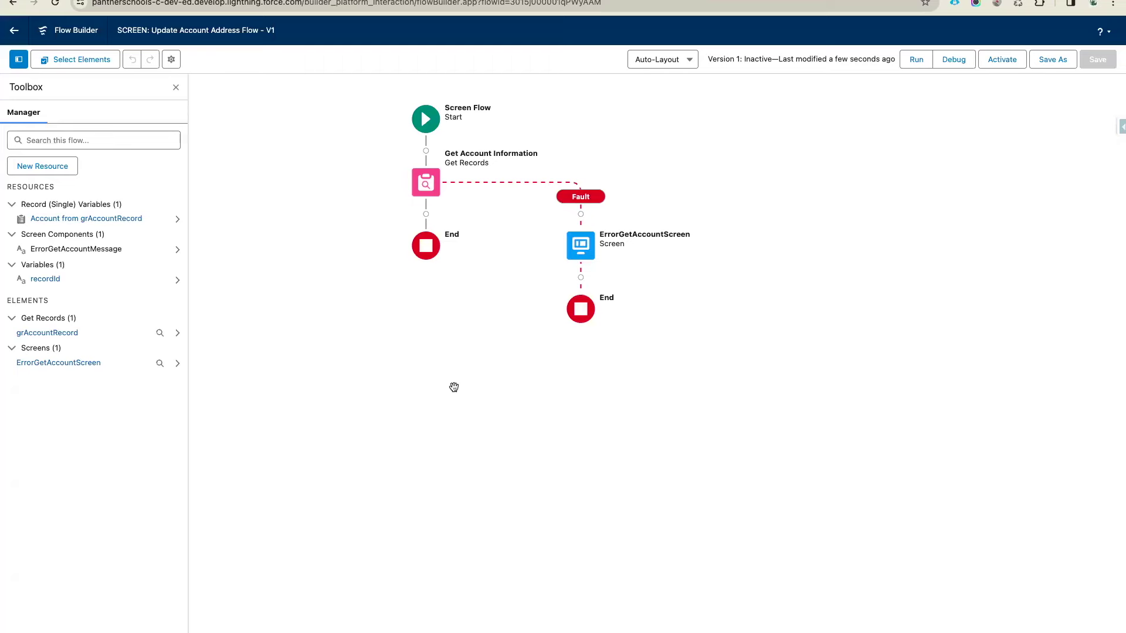
Add a screen labelled 'Account Address Information' after Get Account Information, then select draw.io's Update Address Flow box
click(425, 214)
click(382, 323)
text(Account)
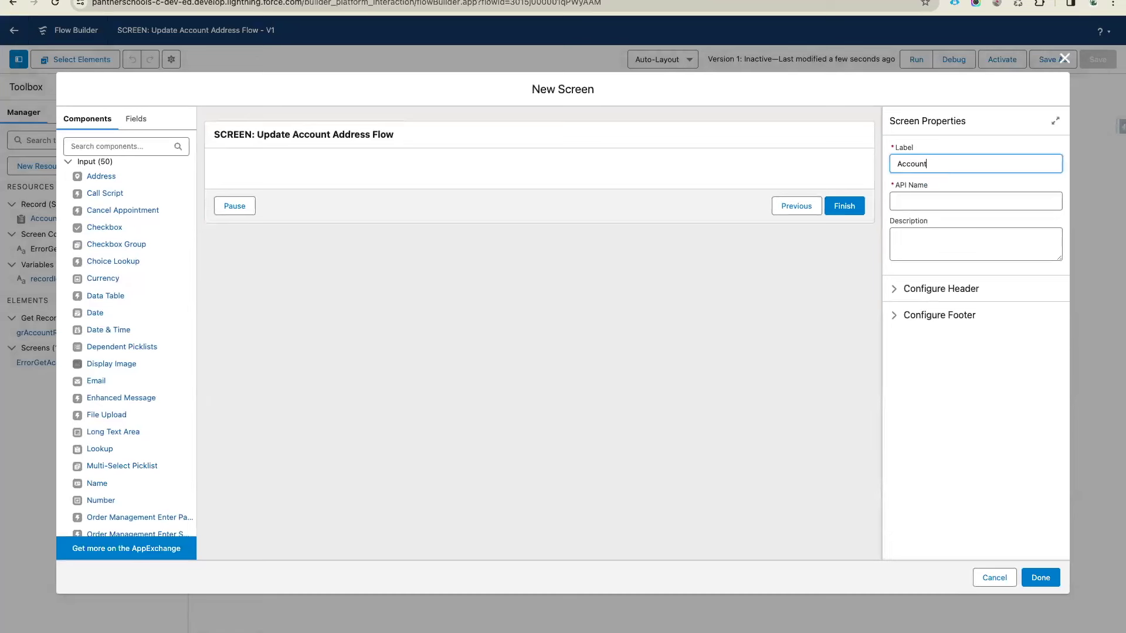
text( Address Information)
key(Tab)
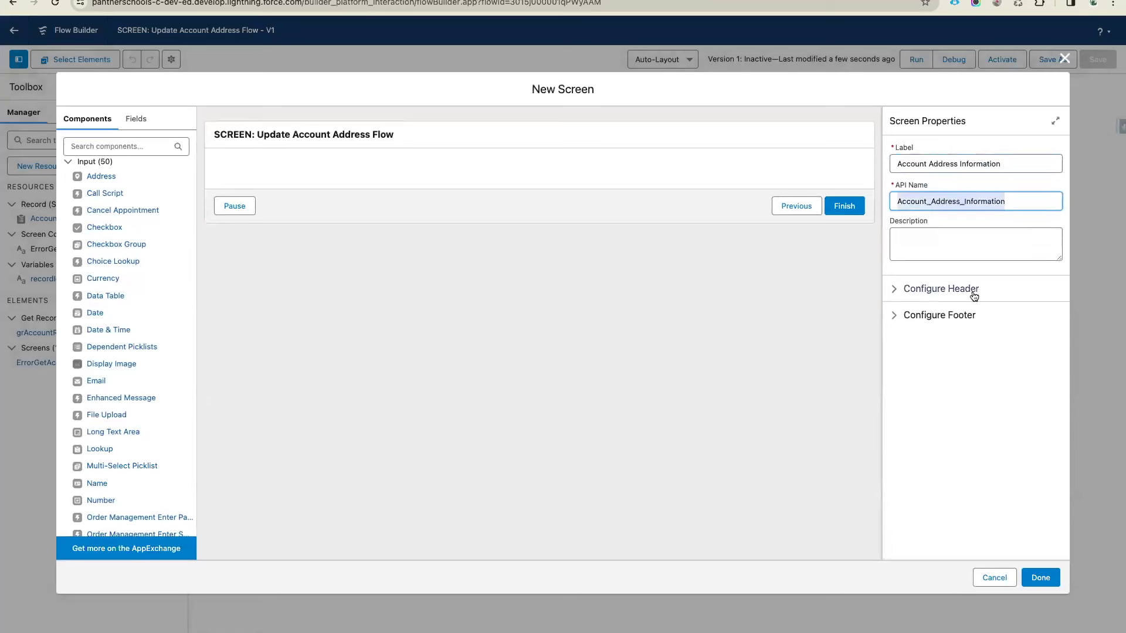
click(973, 297)
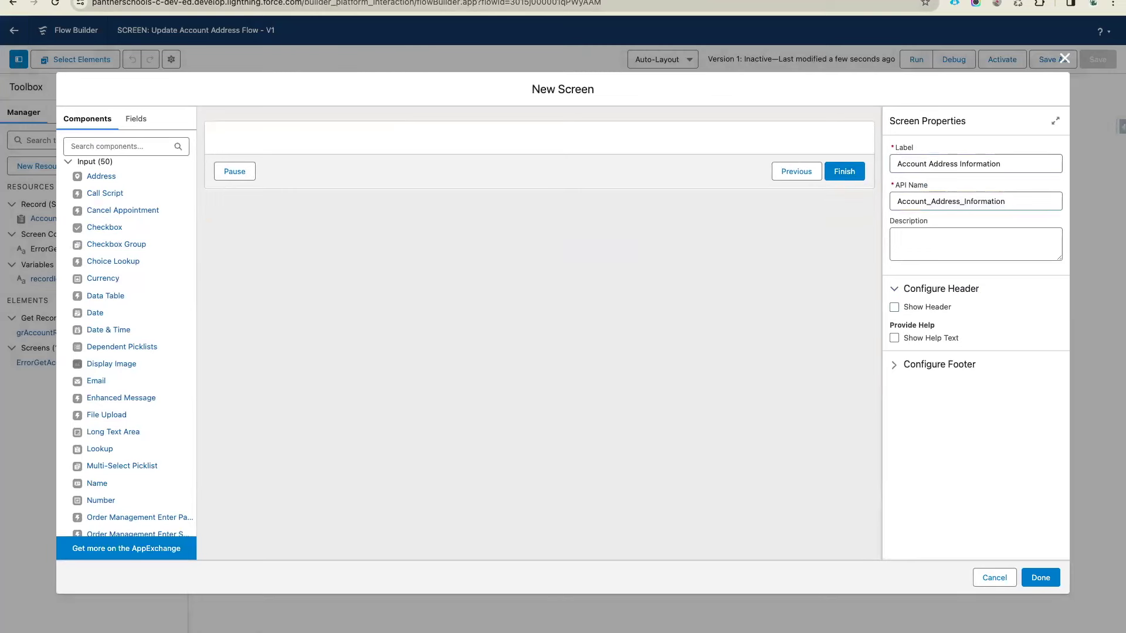
click(457, 2)
click(551, 305)
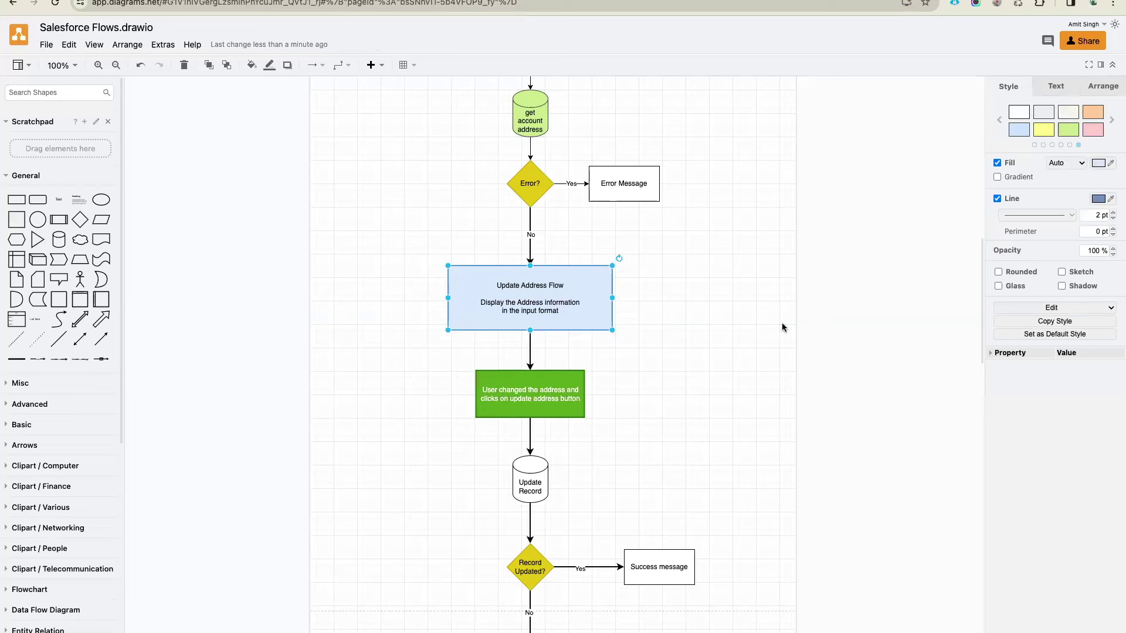
Try a gradient fill on the Update Address Flow box, undo it, and return to Flow Builder
click(997, 177)
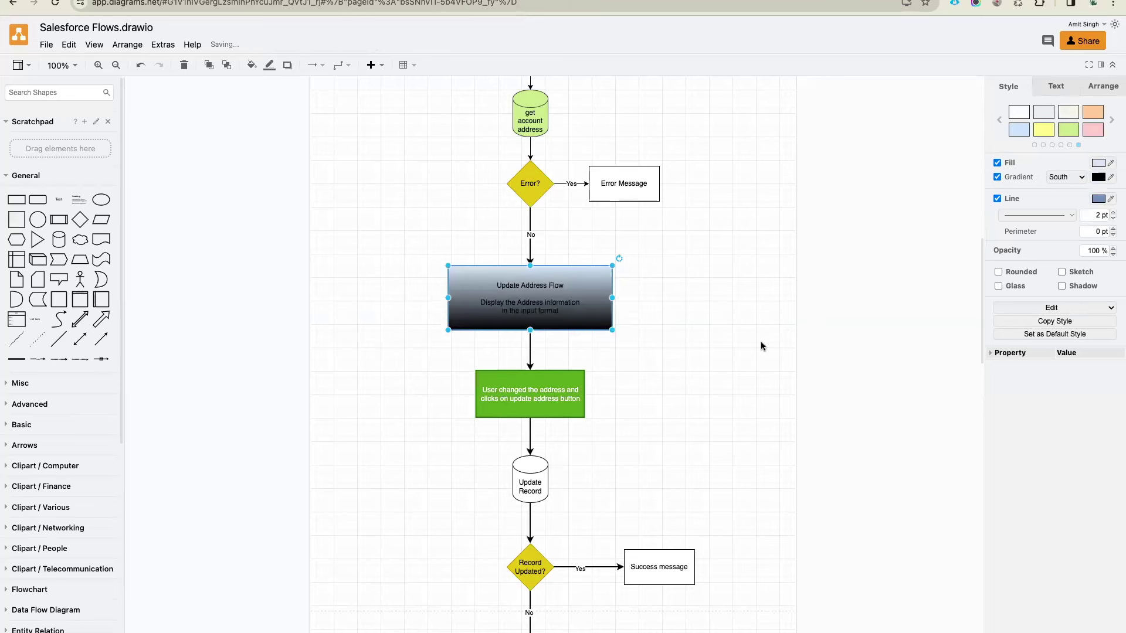
key(ctrl+z)
click(713, 313)
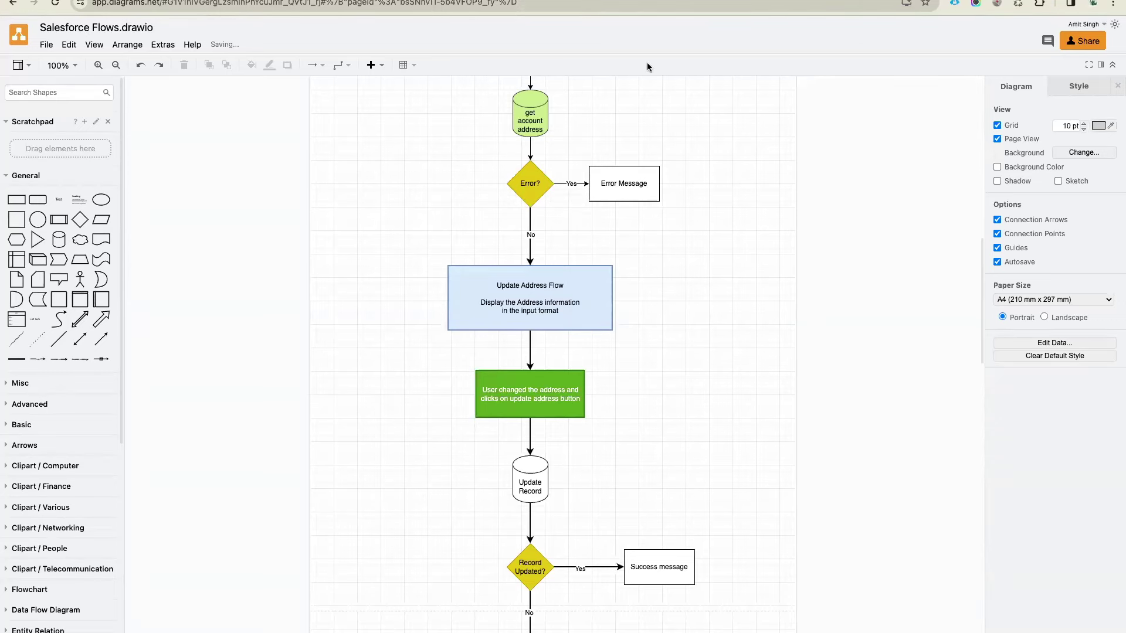
key(ctrl+Tab)
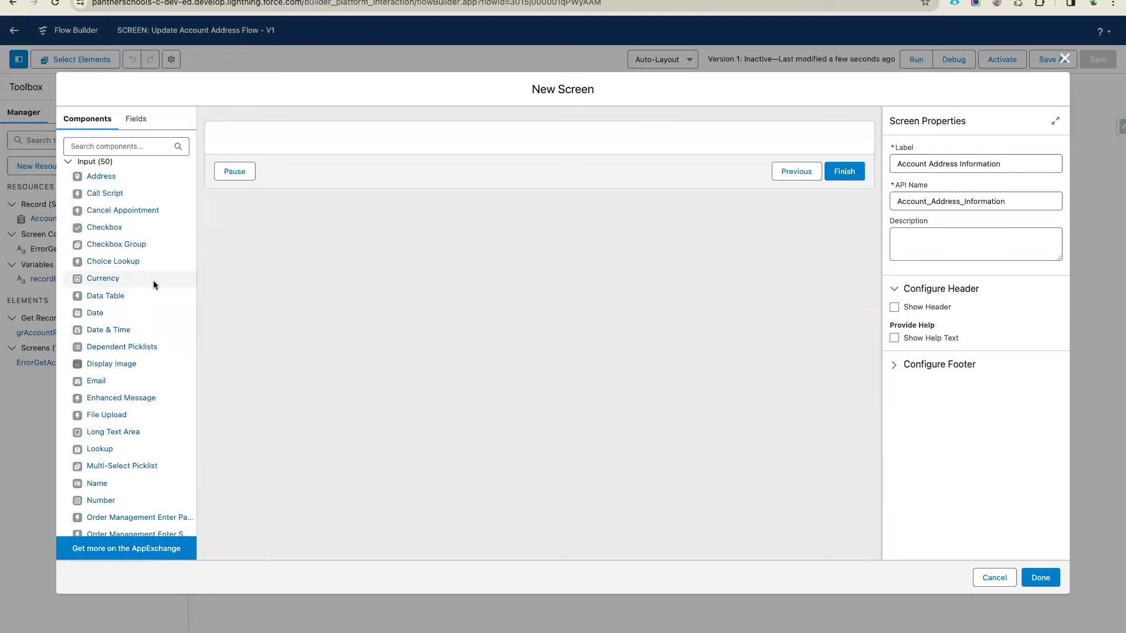
Place an Address input on the Account Address Information screen and open the Sales Accounts list
drag(94, 179, 318, 137)
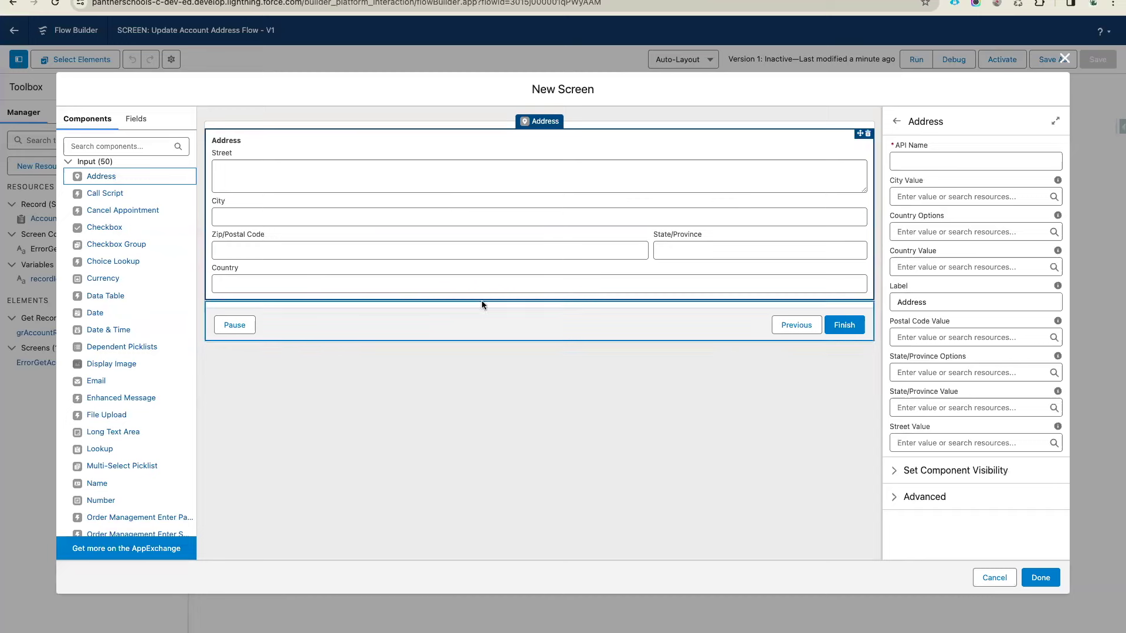
click(928, 163)
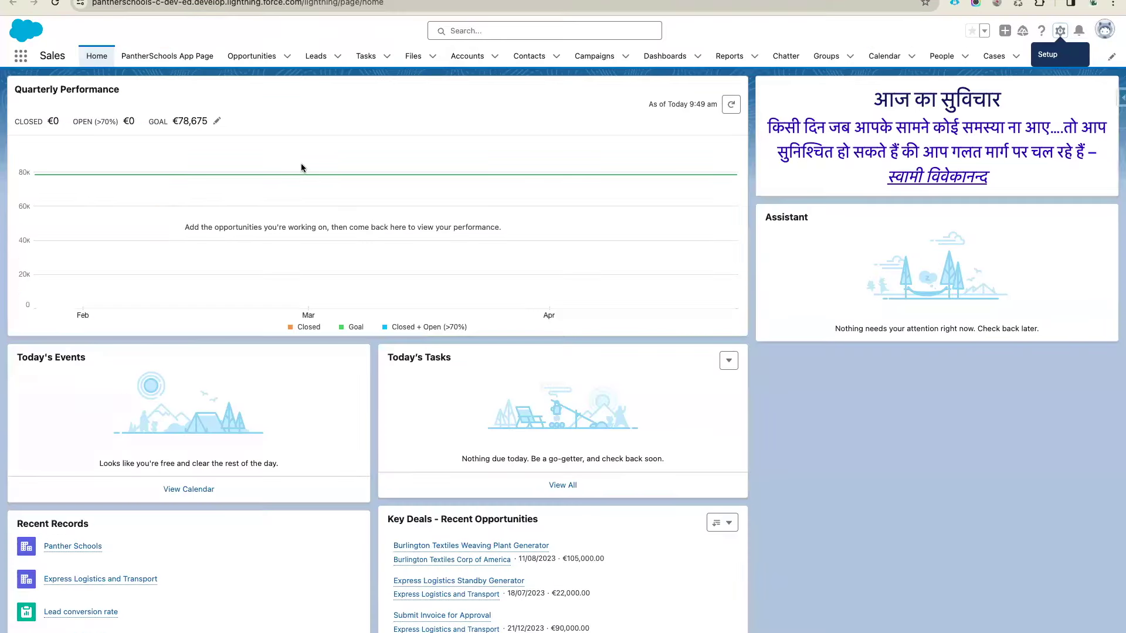
click(467, 56)
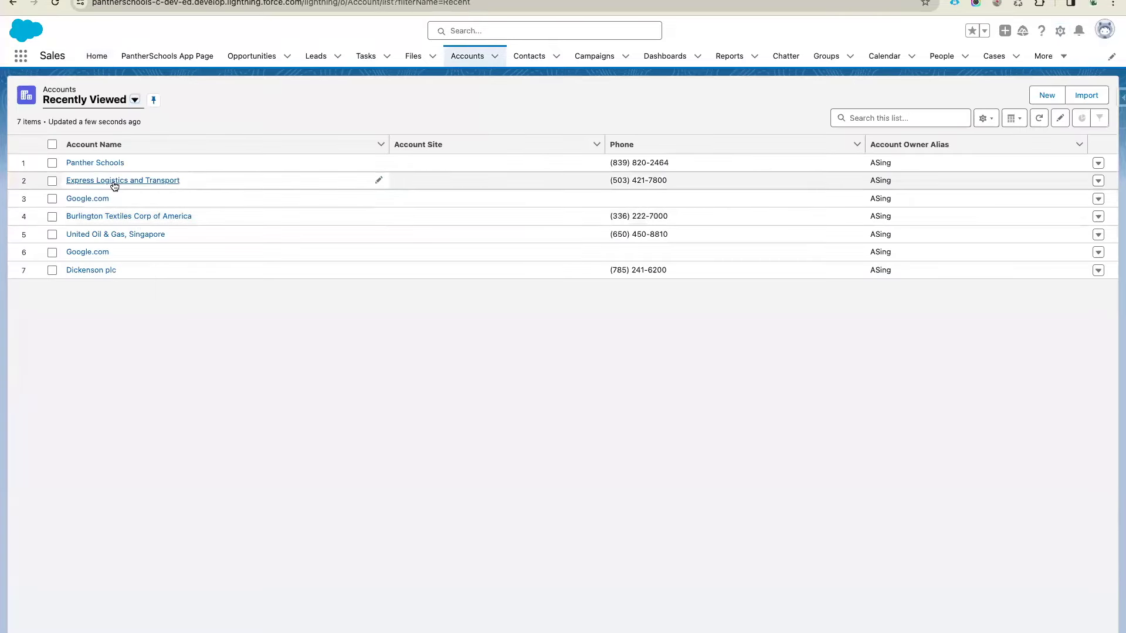
Check the Express Logistics and Transport account's billing and shipping addresses, then return to Flow Builder
click(111, 183)
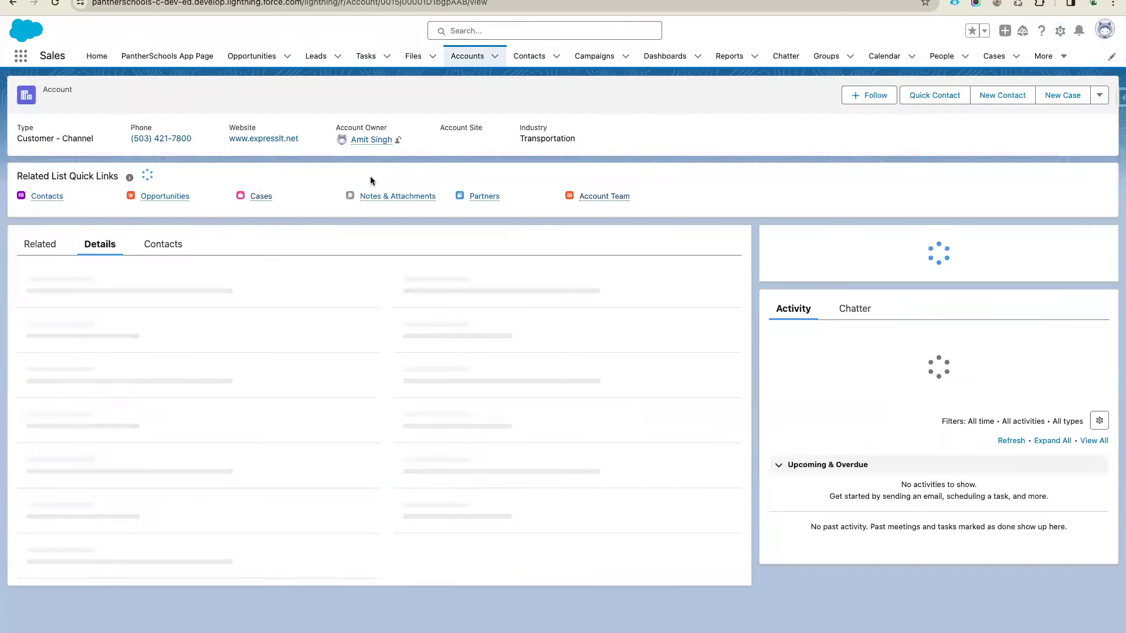
scroll(317, 465, down, 5)
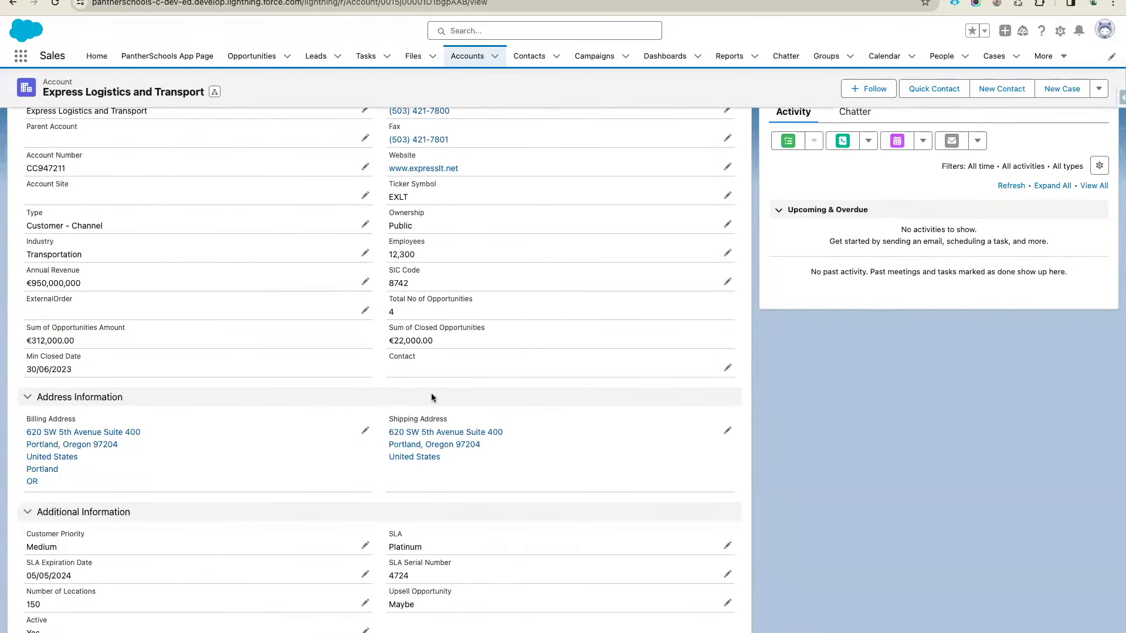
click(629, 2)
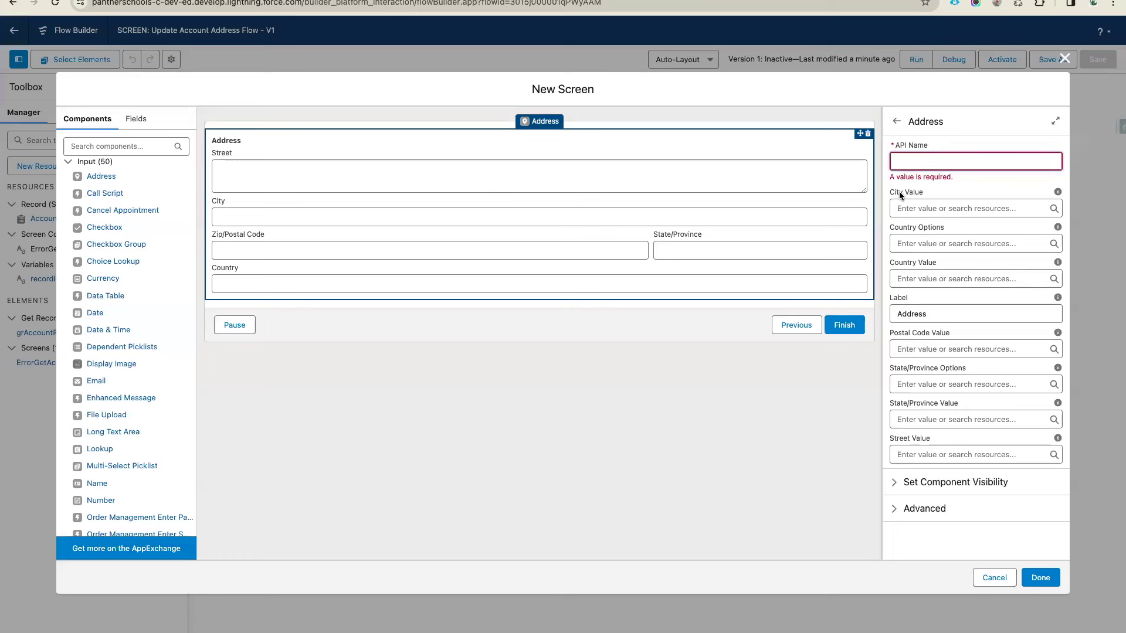
Set the first Address component's API name to BillingAddress
text(Billing Address)
click(920, 162)
key(BackSpace)
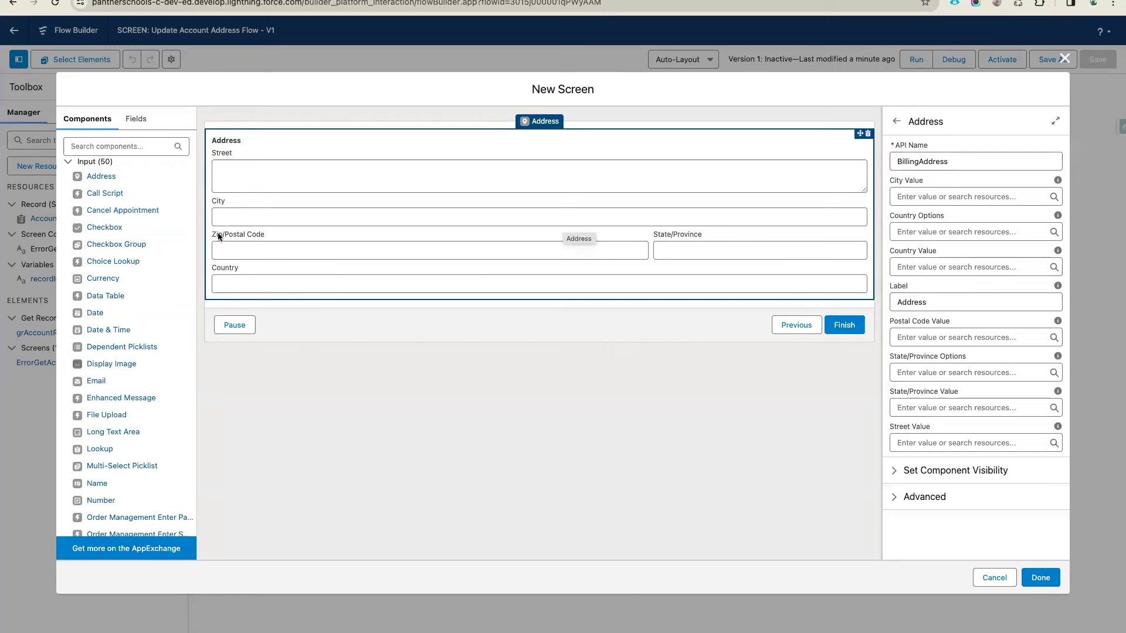
Add a two-column Section and move the BillingAddress input into its left column
click(95, 162)
drag(99, 206, 403, 132)
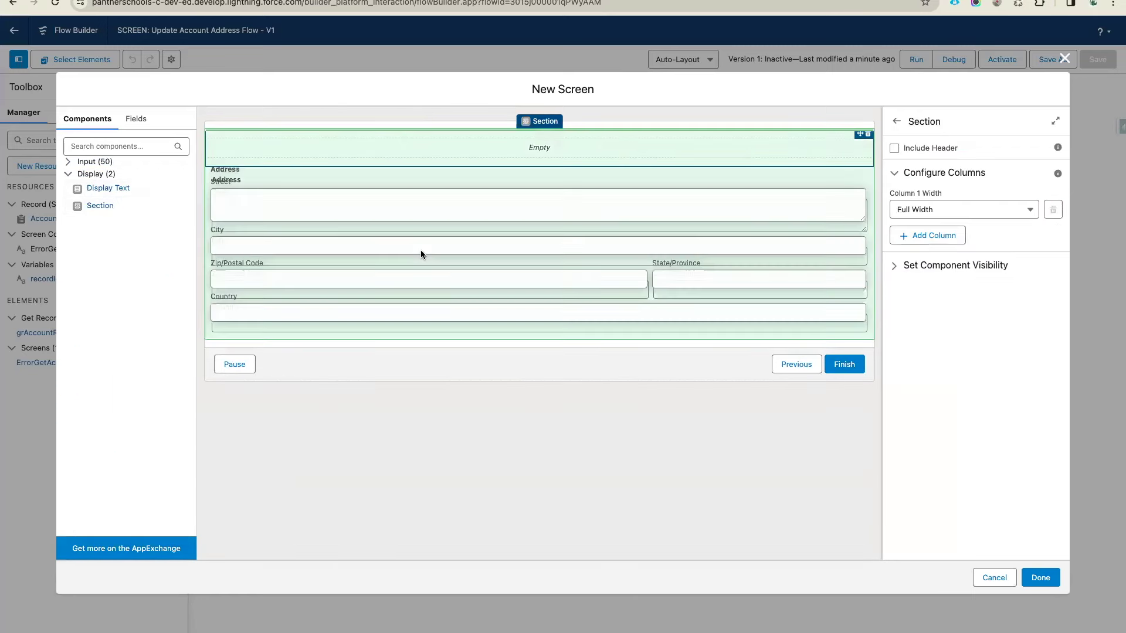
click(936, 235)
drag(442, 283, 367, 150)
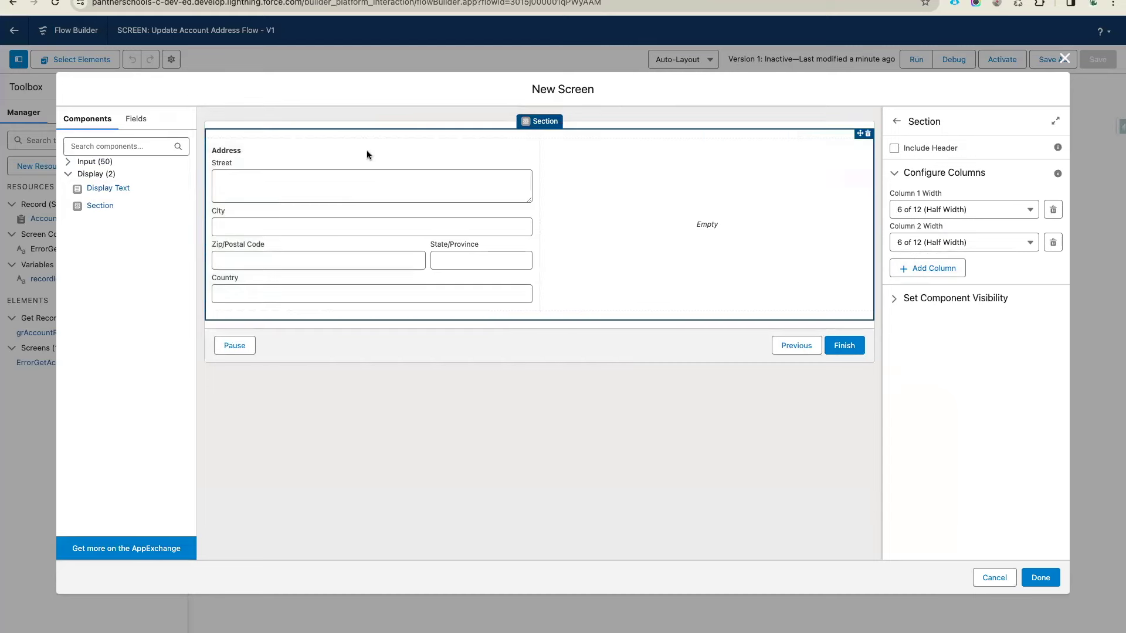
Place a second Address in the right column with API name ShippingAddress
click(70, 162)
drag(100, 176, 610, 223)
click(959, 161)
text(S)
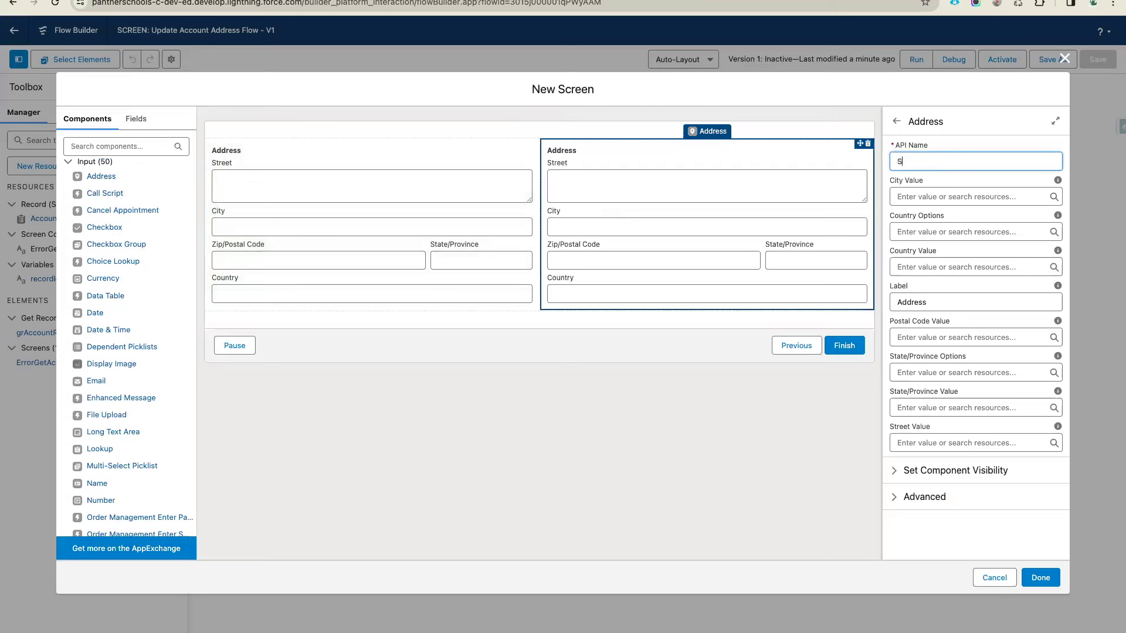
text(hippongAddress)
click(977, 179)
click(666, 380)
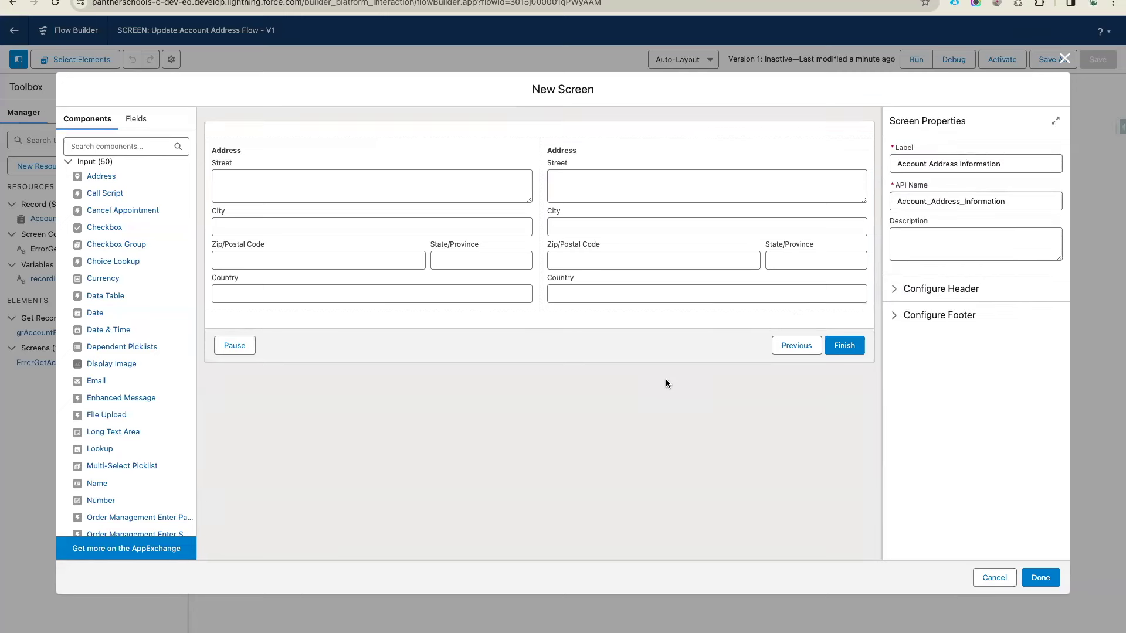
click(409, 270)
Set BillingAddress default city to Ayodhya Dham and country to Bharat
click(617, 251)
click(463, 236)
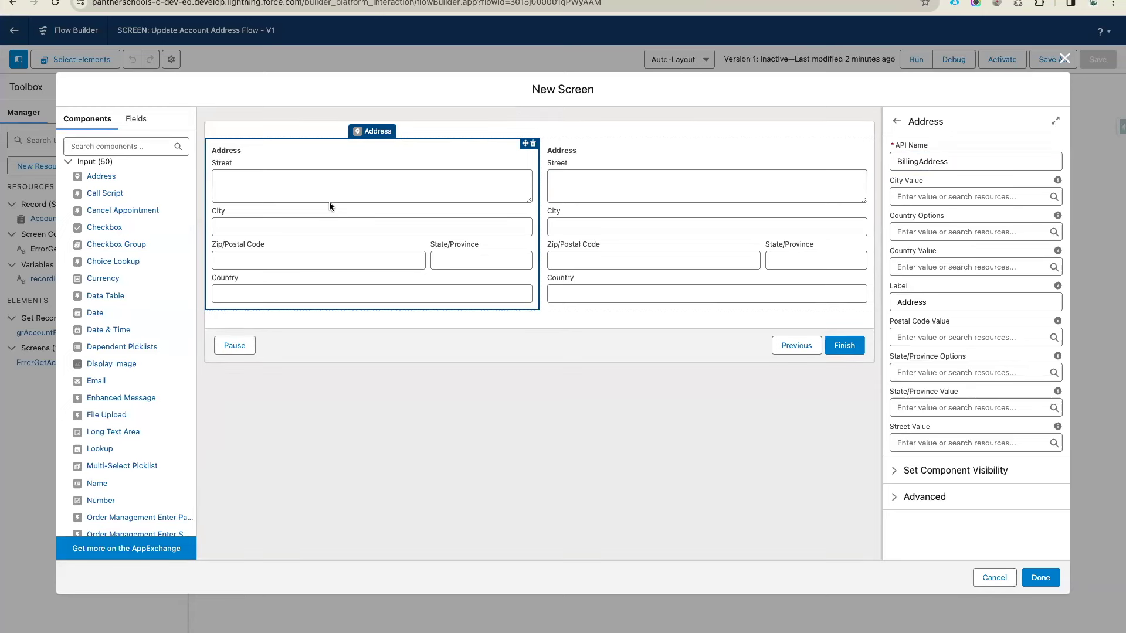
click(912, 198)
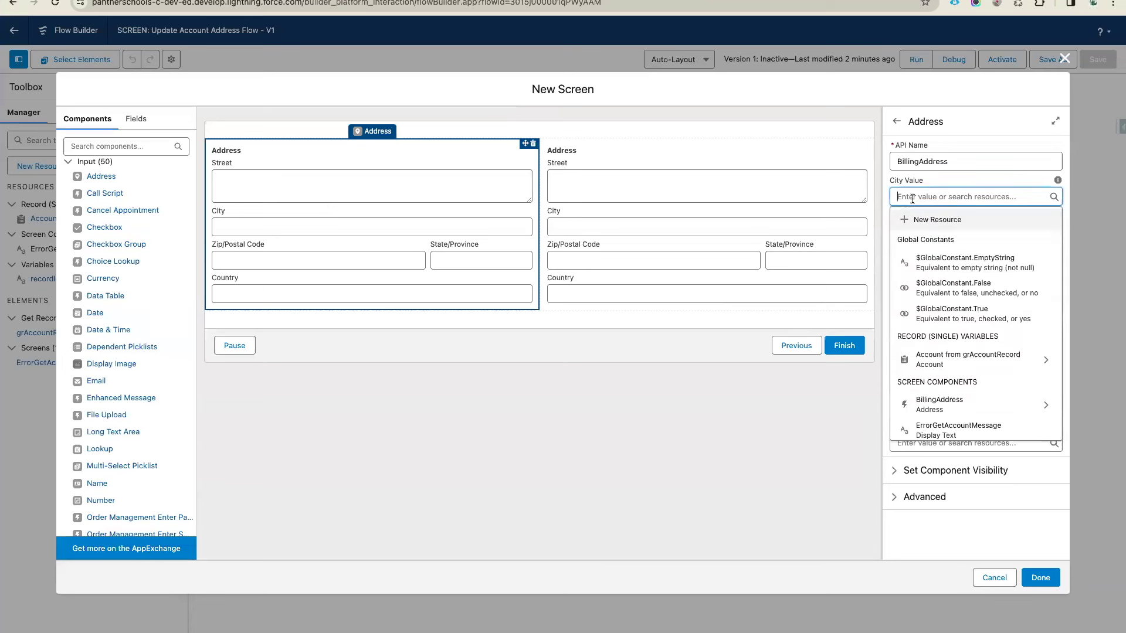
text(Ayod)
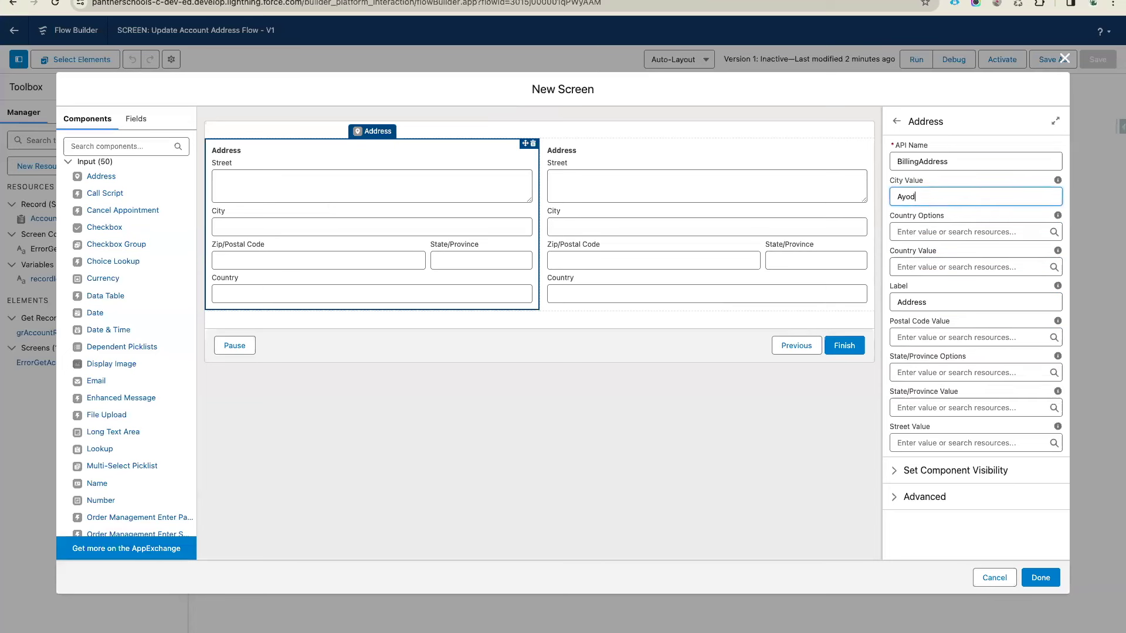
text(hya Dham)
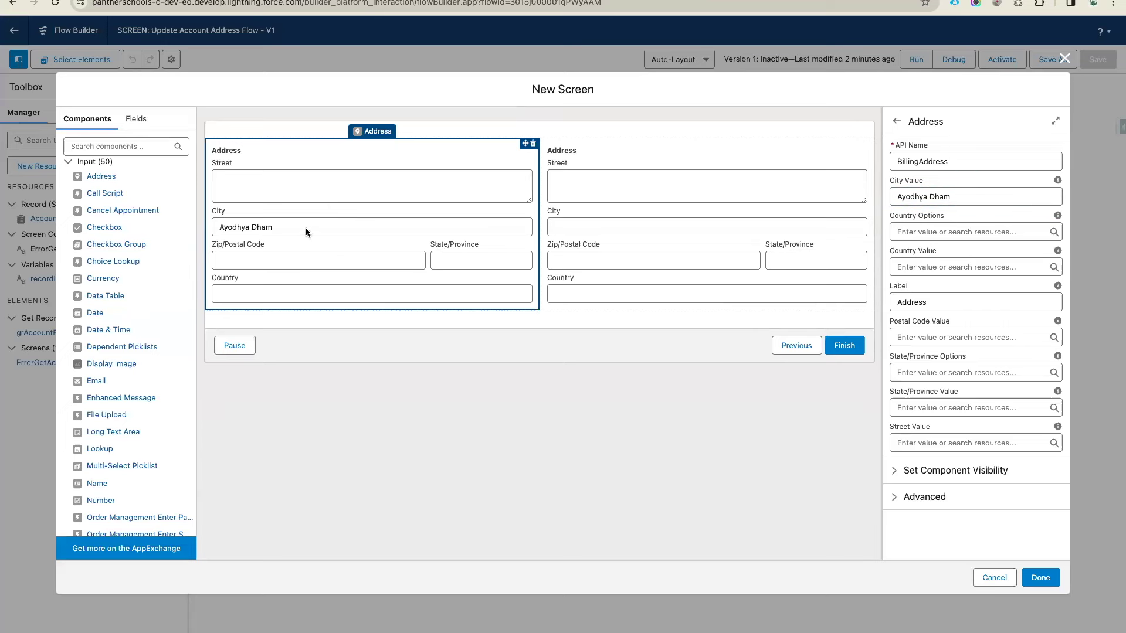
drag(961, 195, 865, 198)
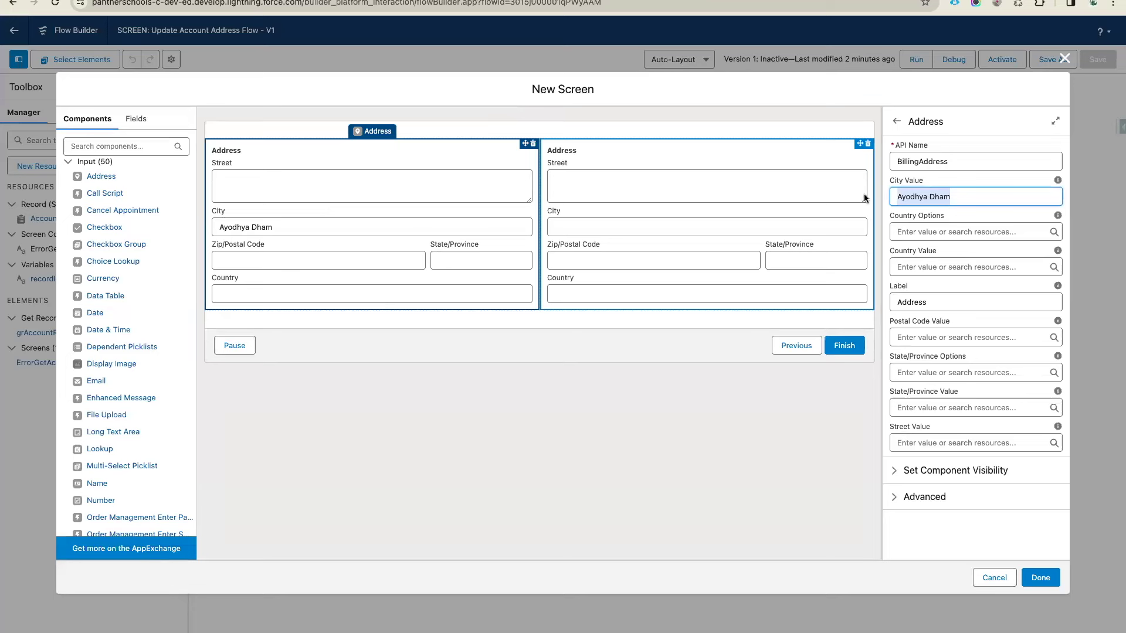
click(983, 212)
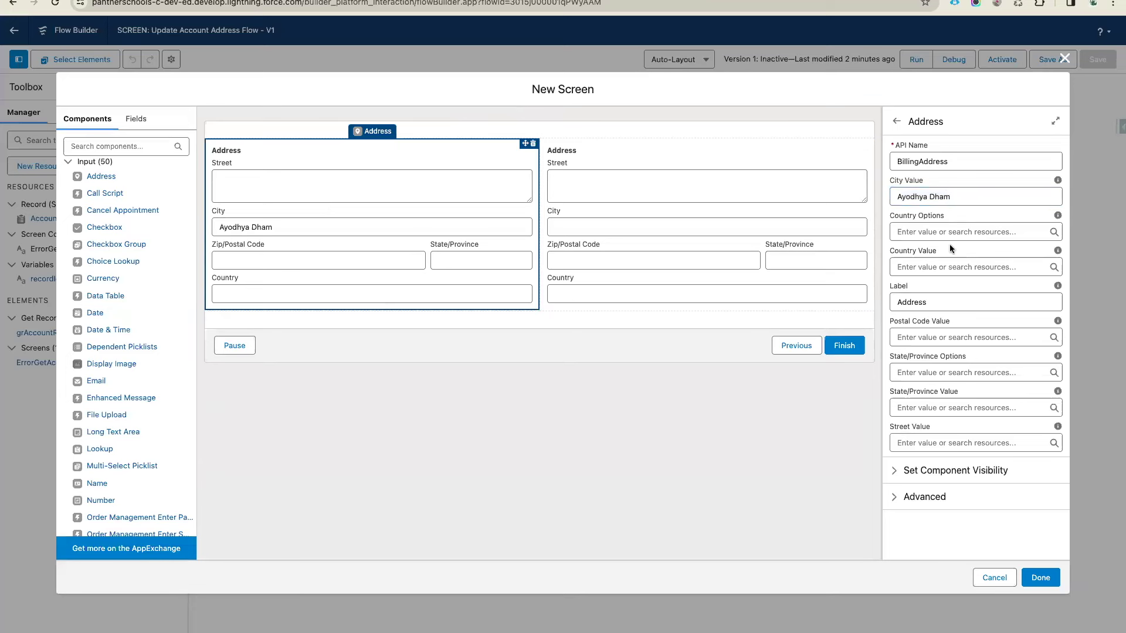
click(920, 272)
text(Bharat)
click(944, 289)
Set BillingAddress default postal code 90241, state UP and street 123 Main Street
click(932, 338)
text(90241)
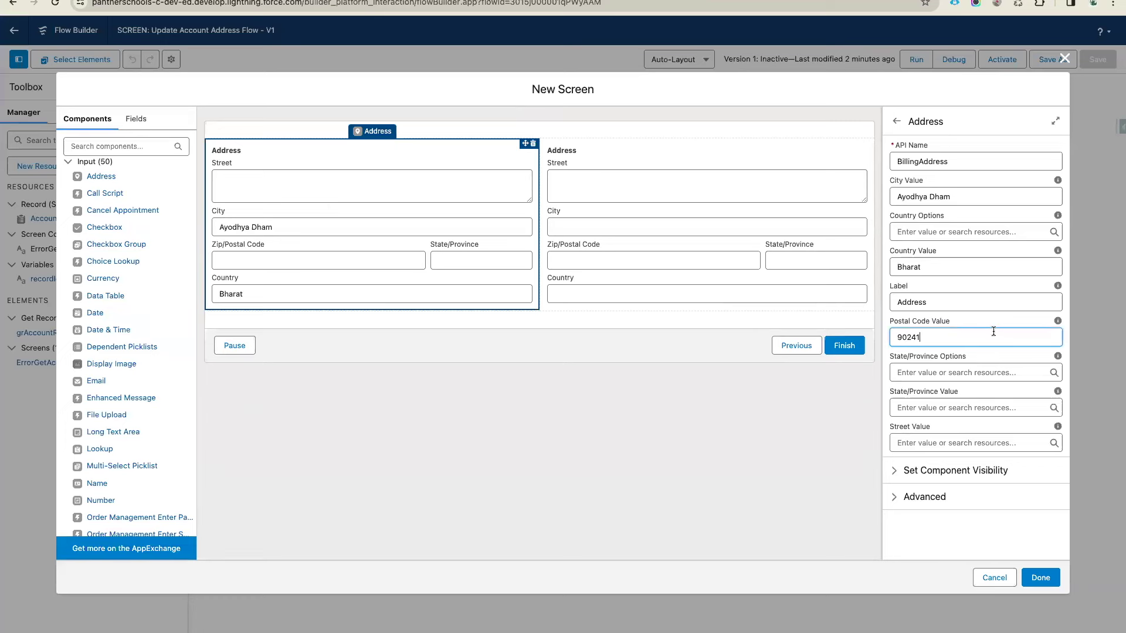
click(994, 326)
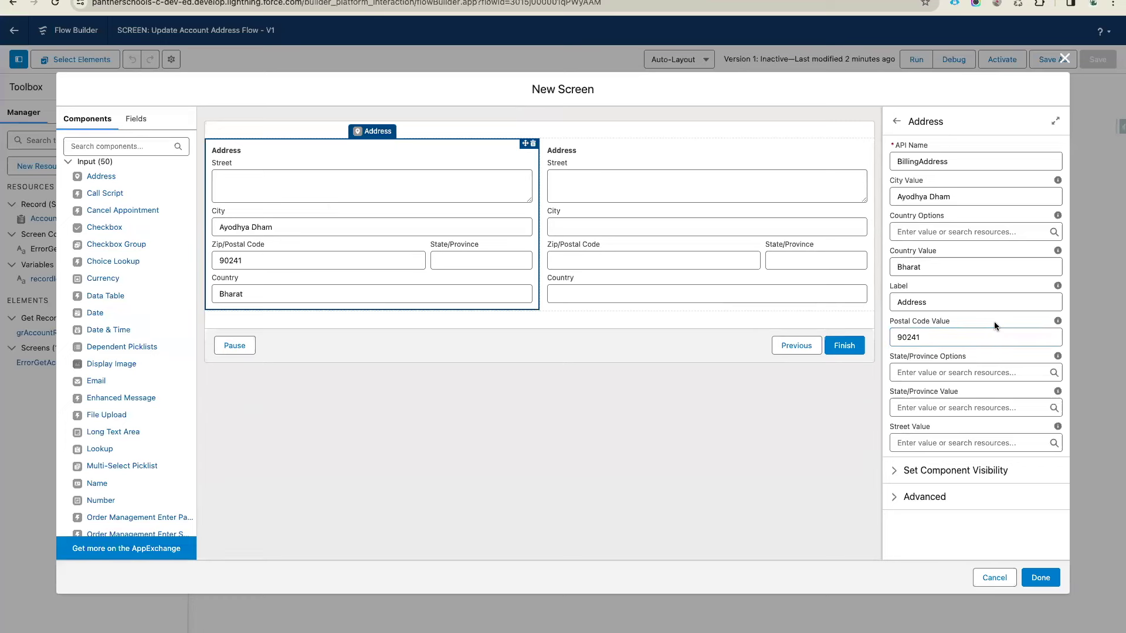
click(939, 411)
text(UO)
key(BackSpace)
text(P)
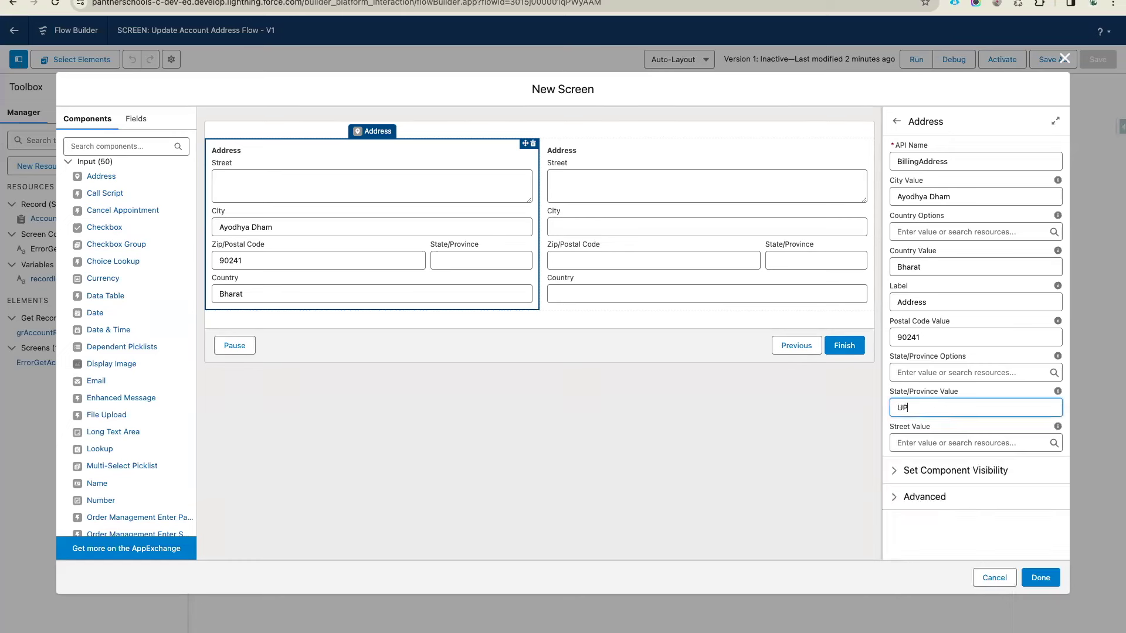
click(955, 428)
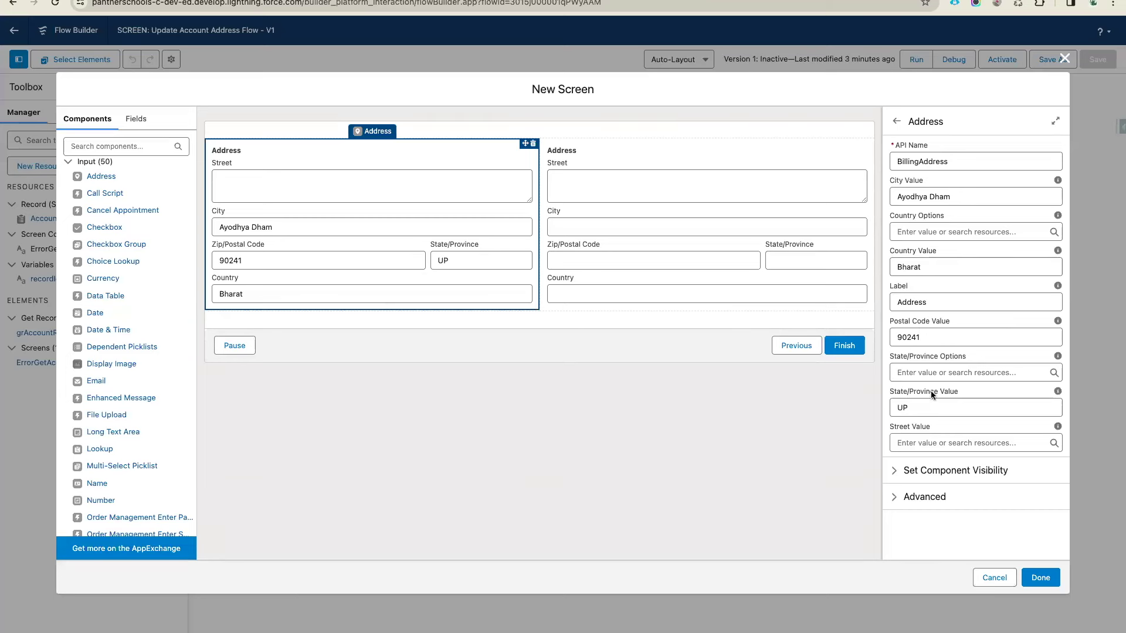
click(929, 443)
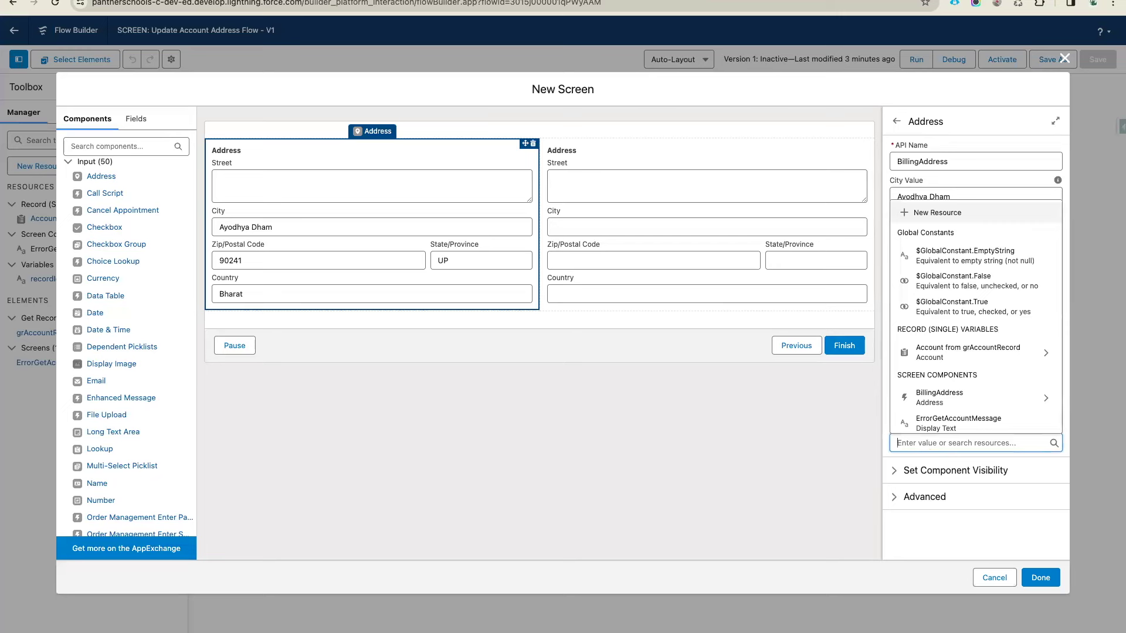
text(123 K)
text(ain Street)
click(969, 424)
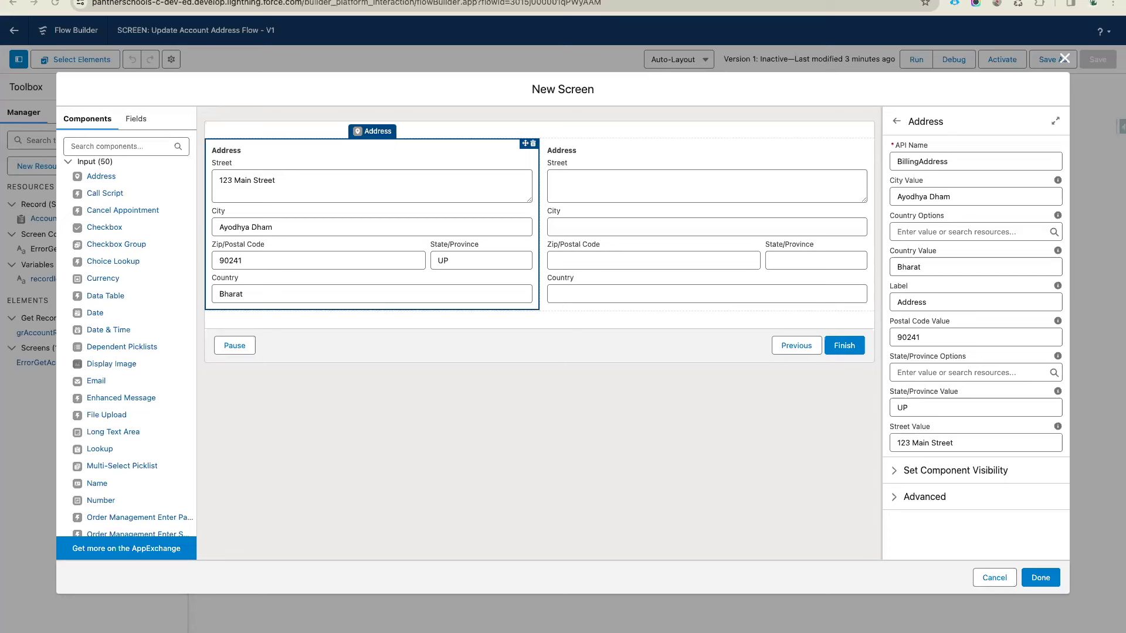
click(943, 198)
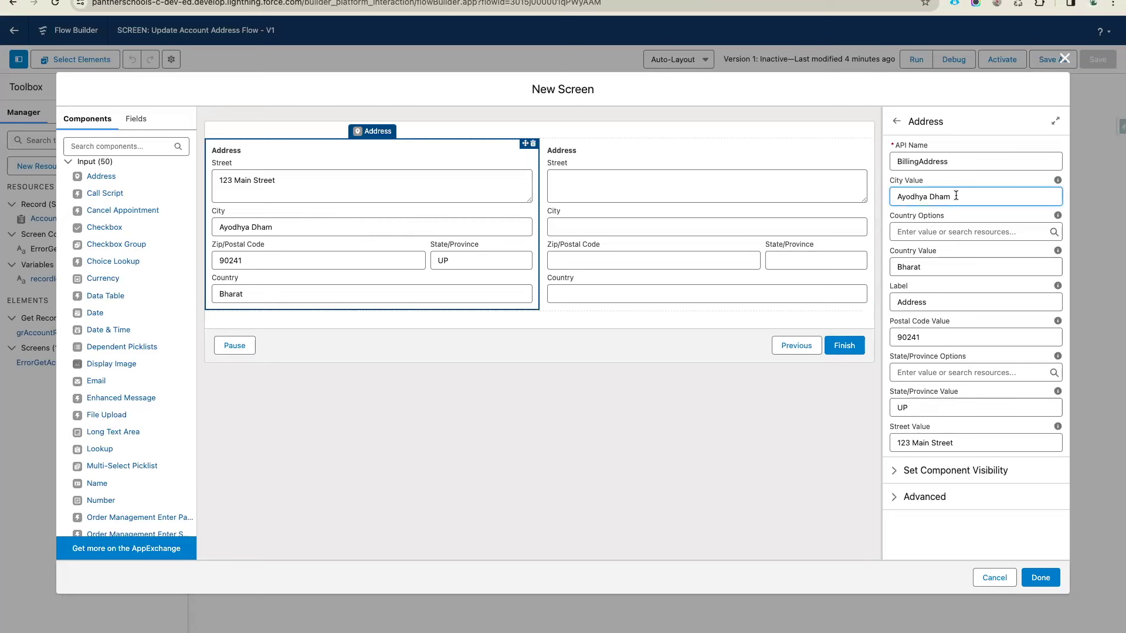
Change the left Address component's Label to 'Billing Address' and the right one's to 'Shipping Address'
double_click(924, 162)
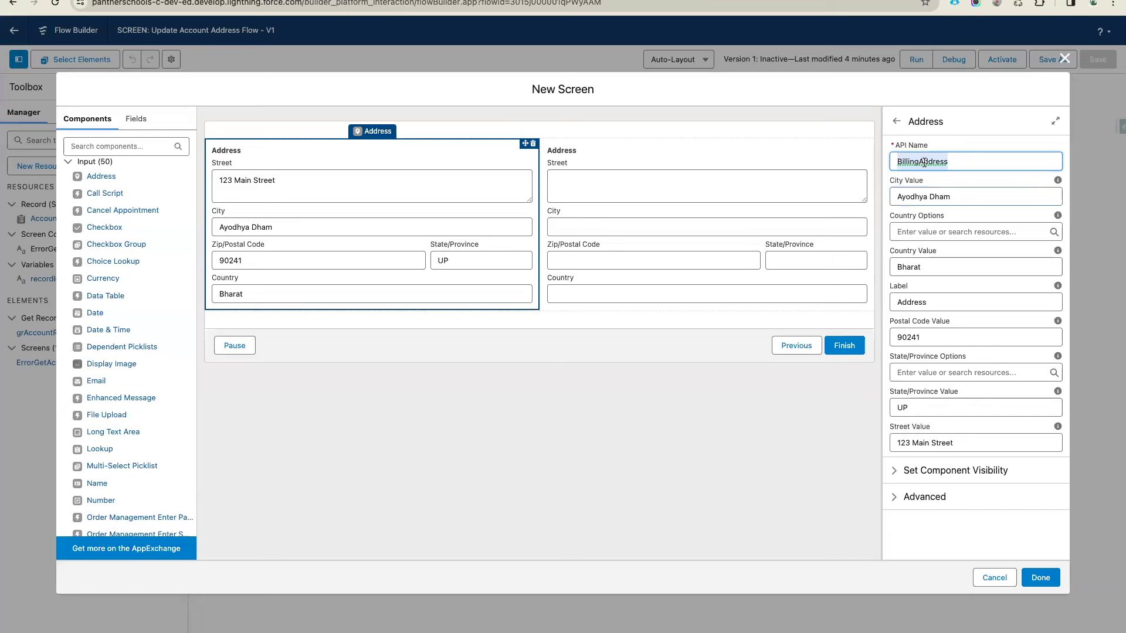
double_click(915, 302)
text(Billing Address)
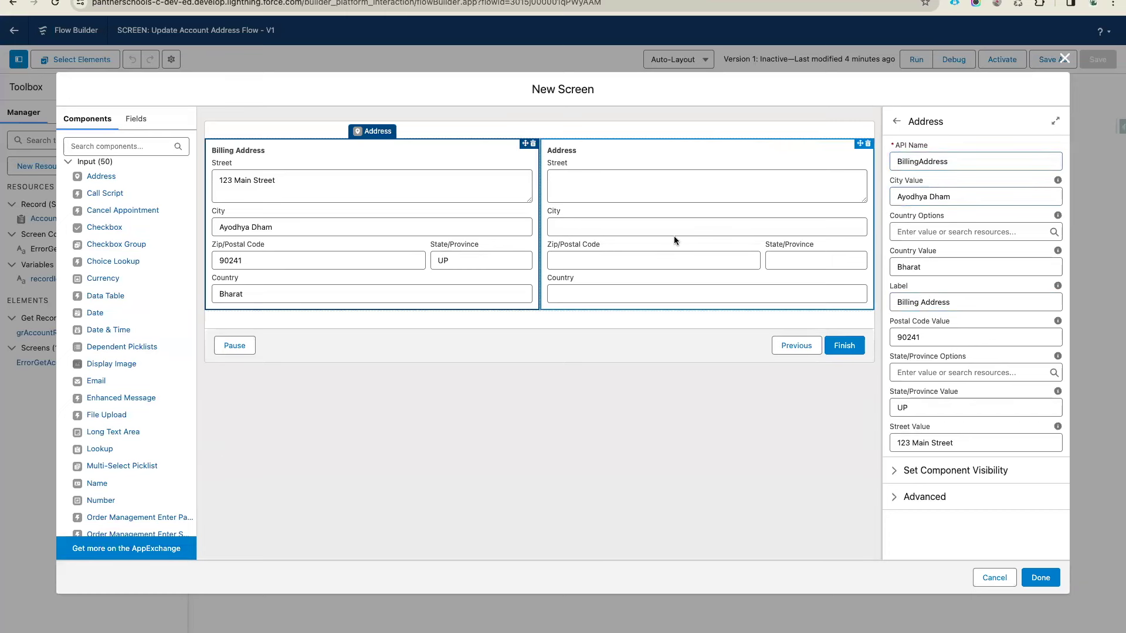
click(673, 236)
click(896, 302)
text(Shipping)
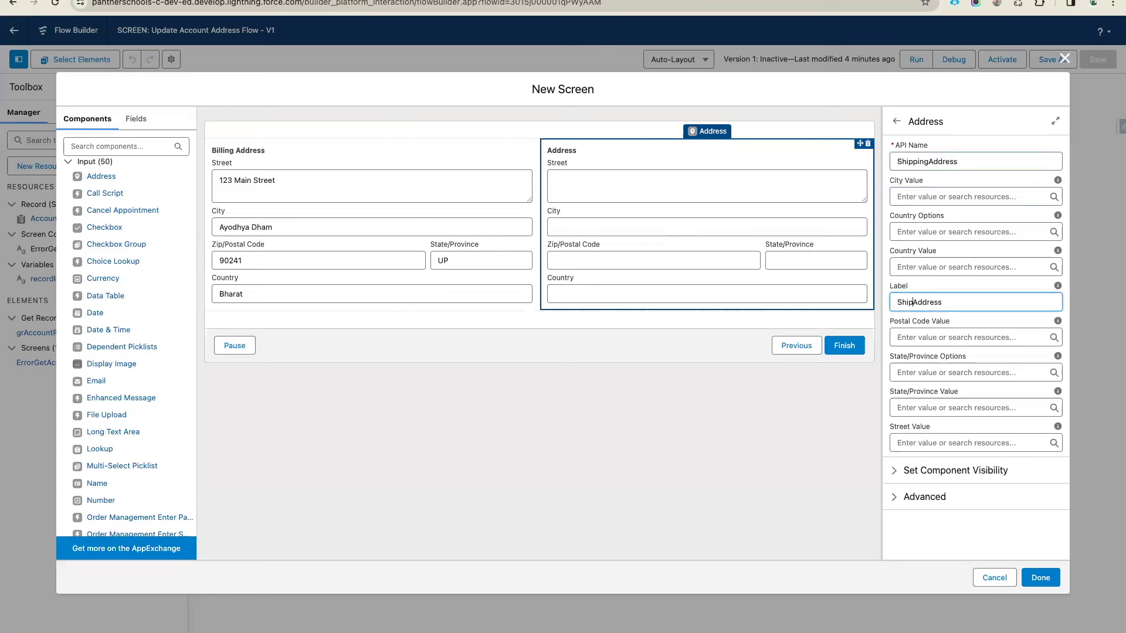
click(931, 286)
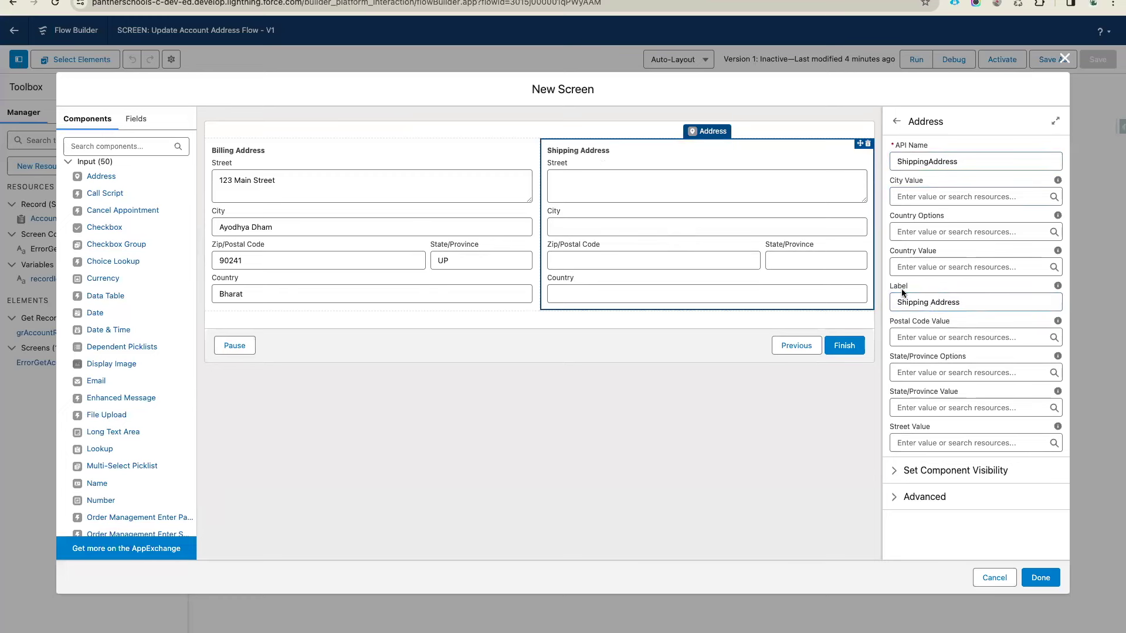
click(409, 245)
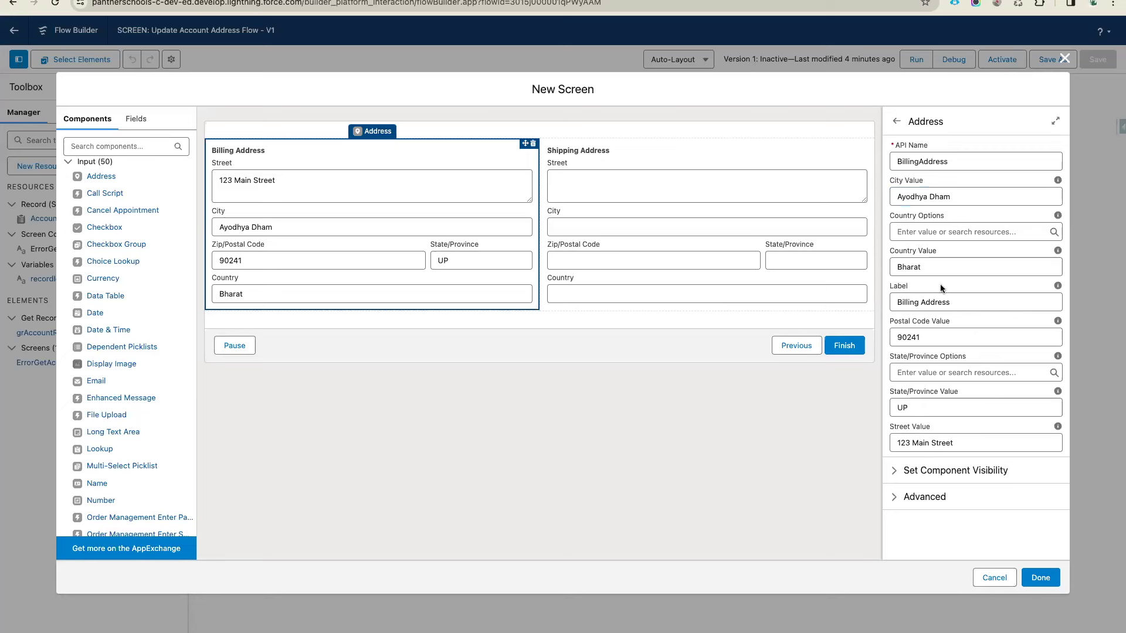
Replace the Billing Address city value Ayodhya Dham with {!grAccountRecord.BillingStreet}
click(952, 197)
drag(953, 197, 833, 195)
key(BackSpace)
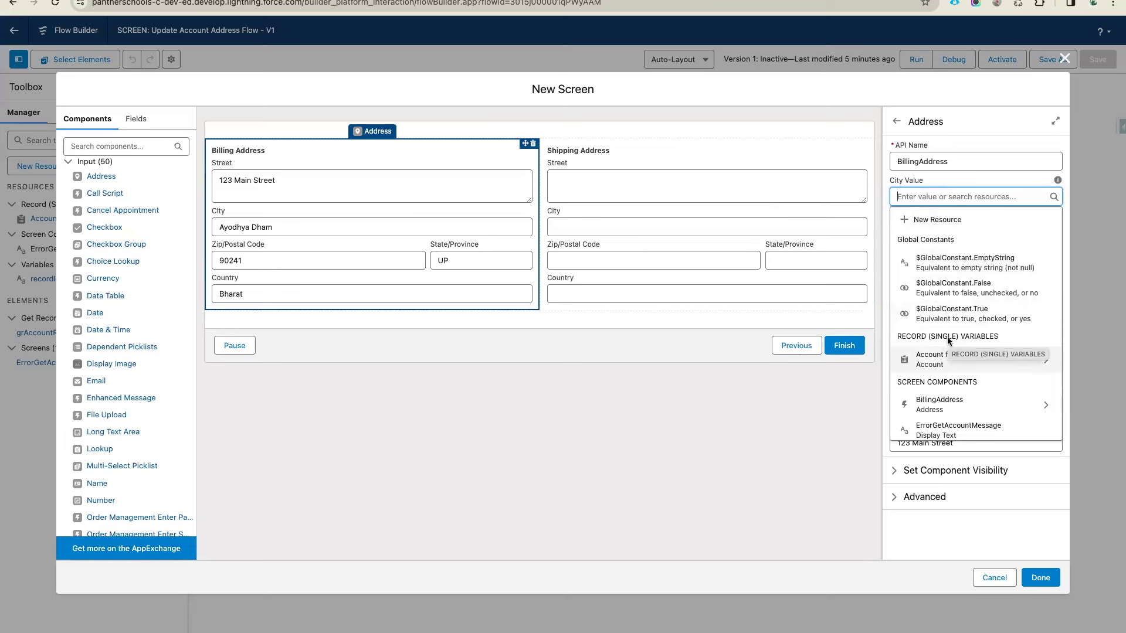
click(999, 360)
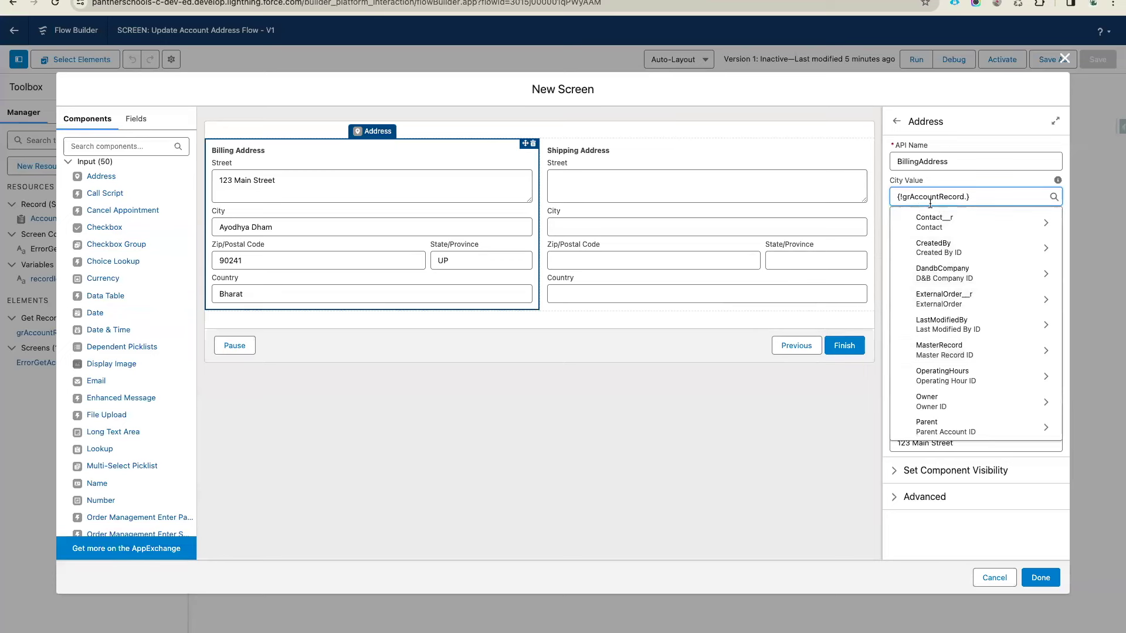
scroll(938, 301, down, 5)
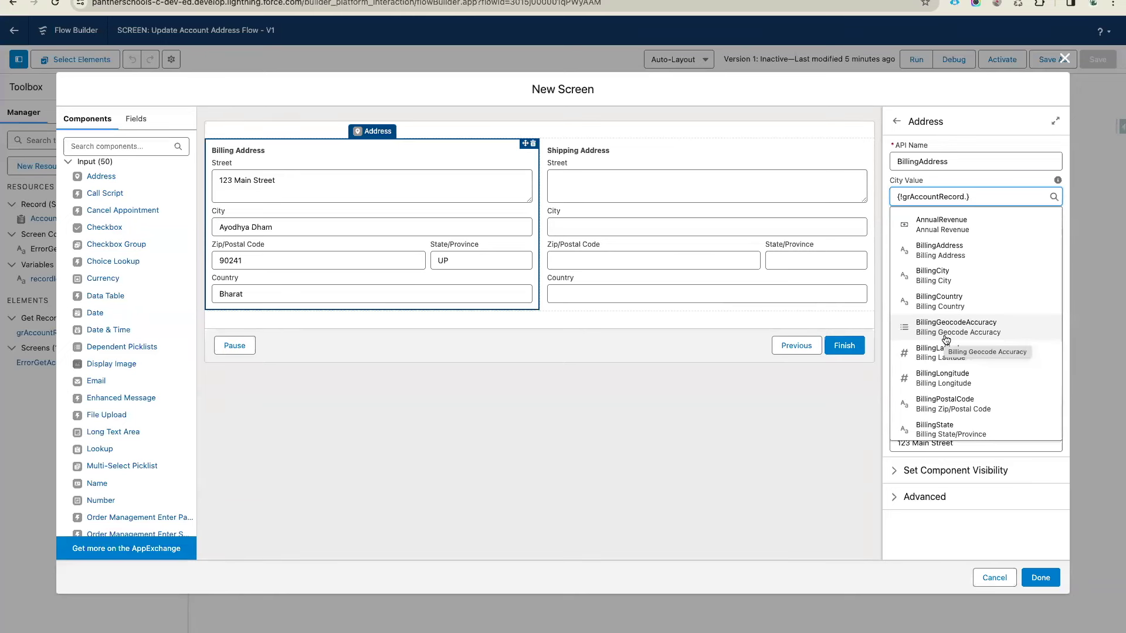
text(Billing)
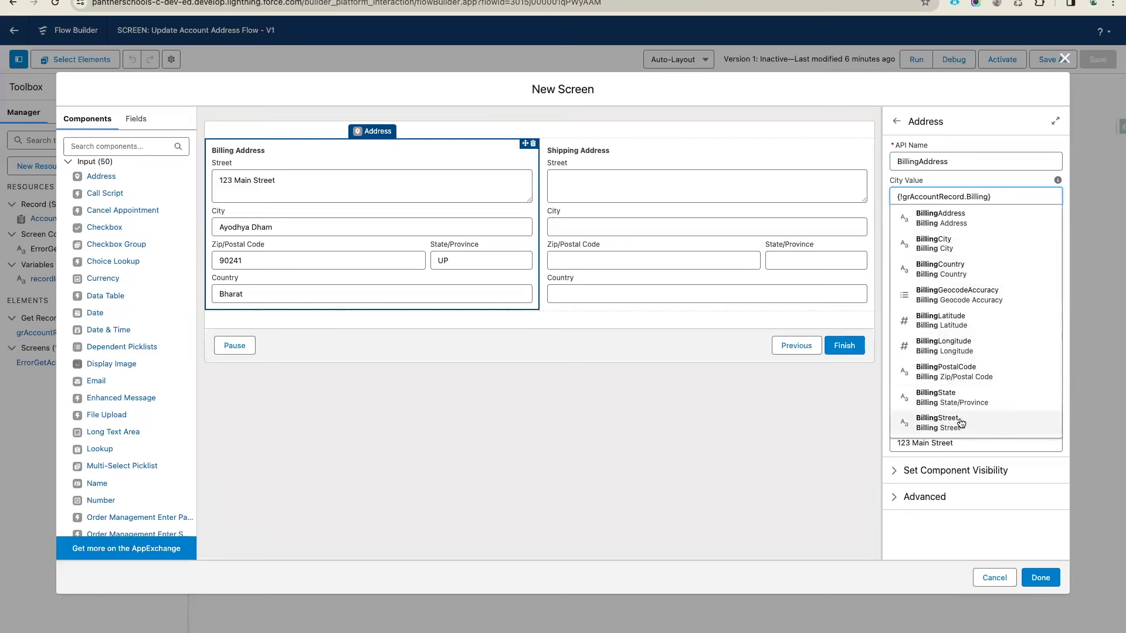
click(961, 423)
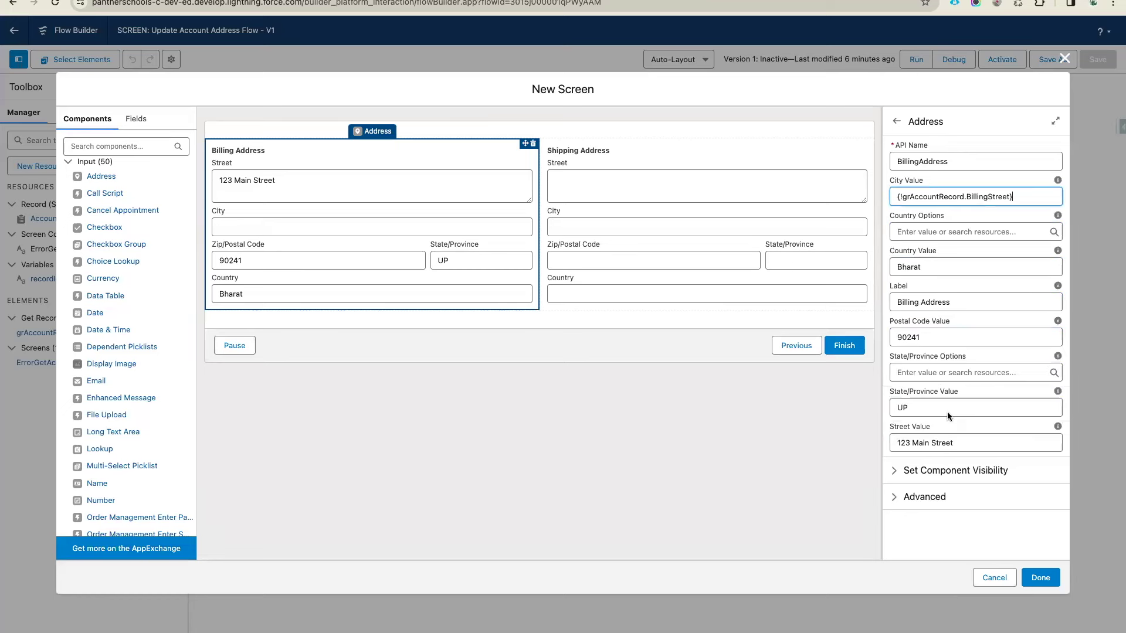
drag(929, 268, 849, 269)
Replace the billing country Bharat with {!grAccountRecord.BillingCountry}
key(BackSpace)
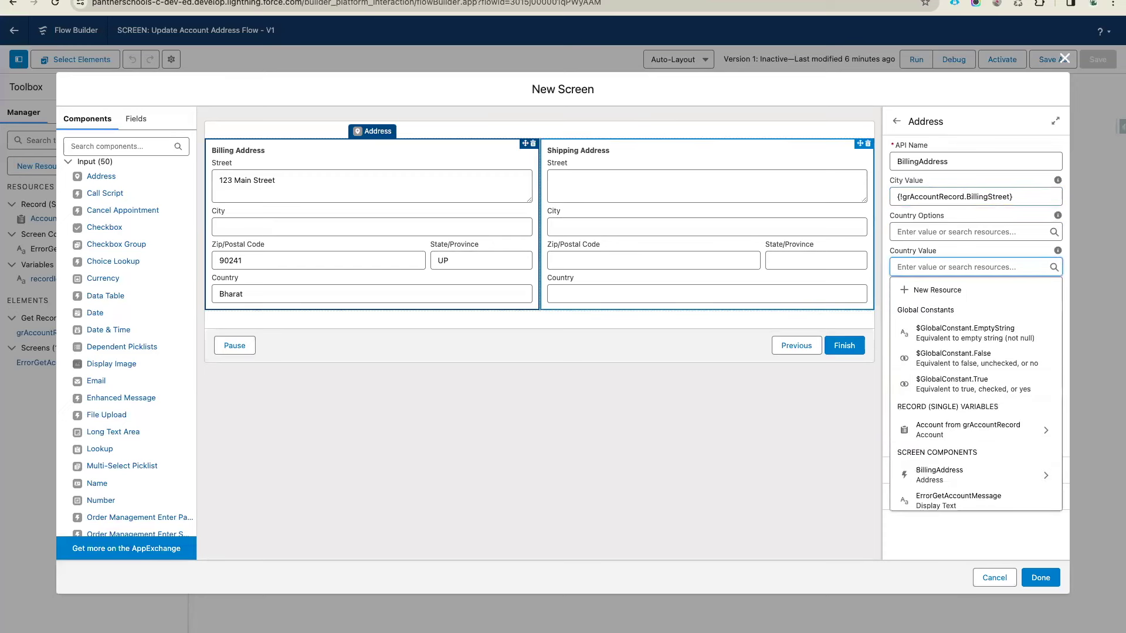
click(958, 431)
text(Billing)
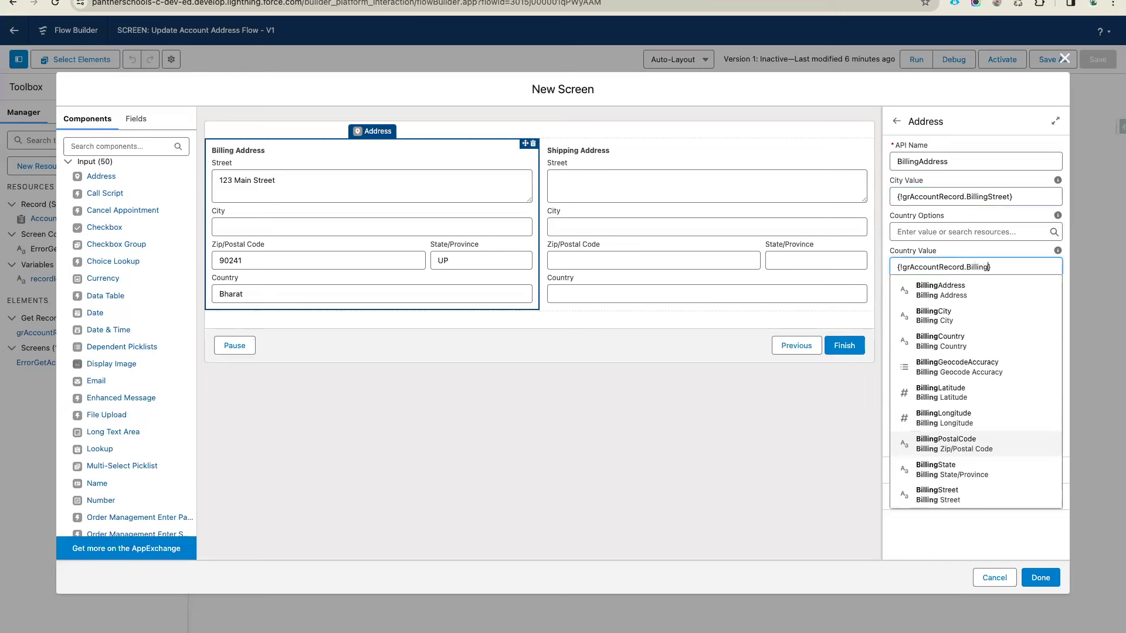
text(C)
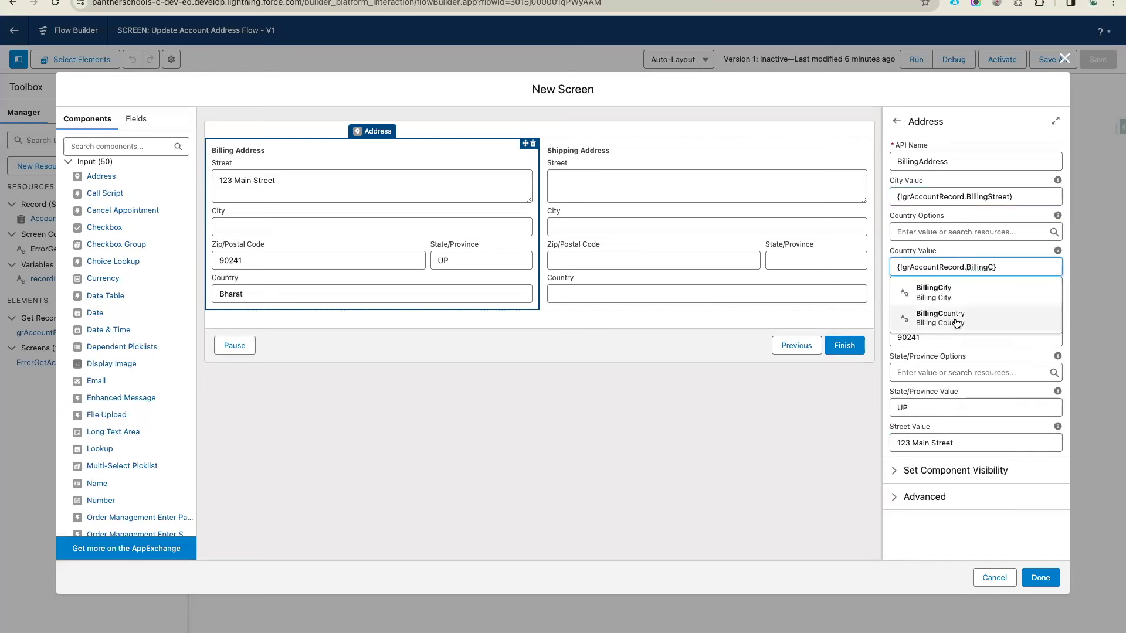
click(956, 321)
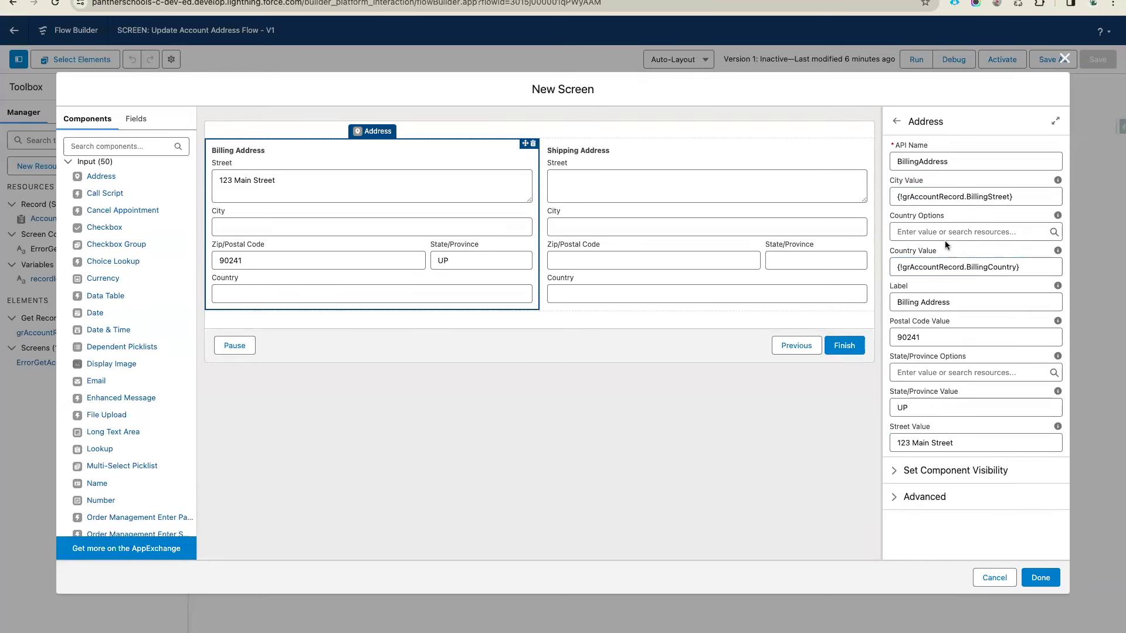
Replace postal code 90241 with {!grAccountRecord.BillingPostalCode}
double_click(941, 337)
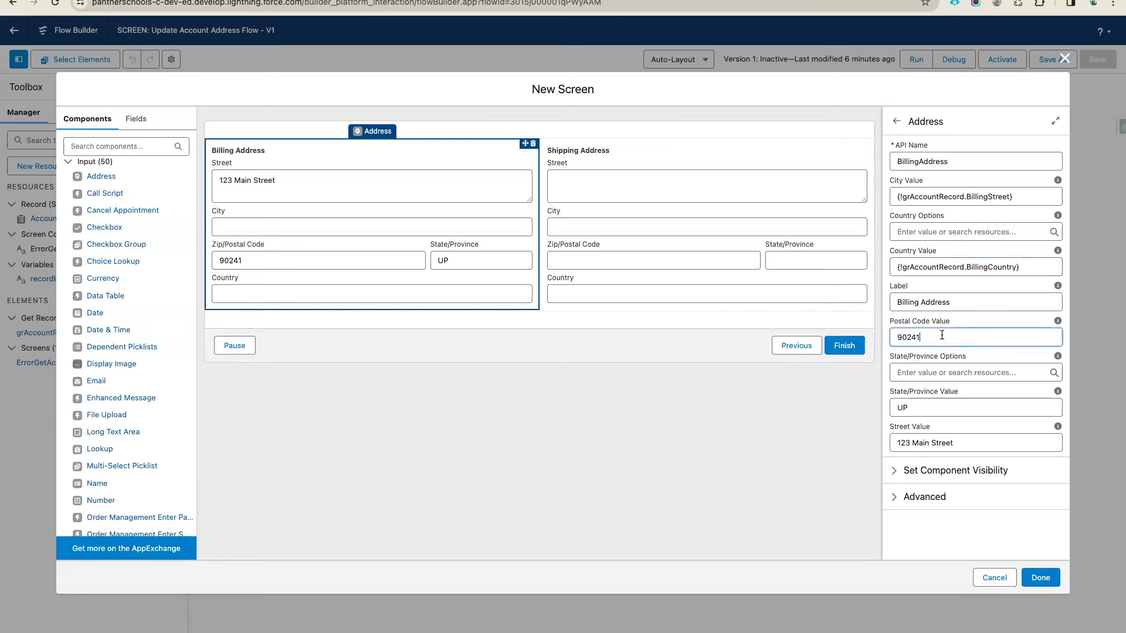
key(BackSpace)
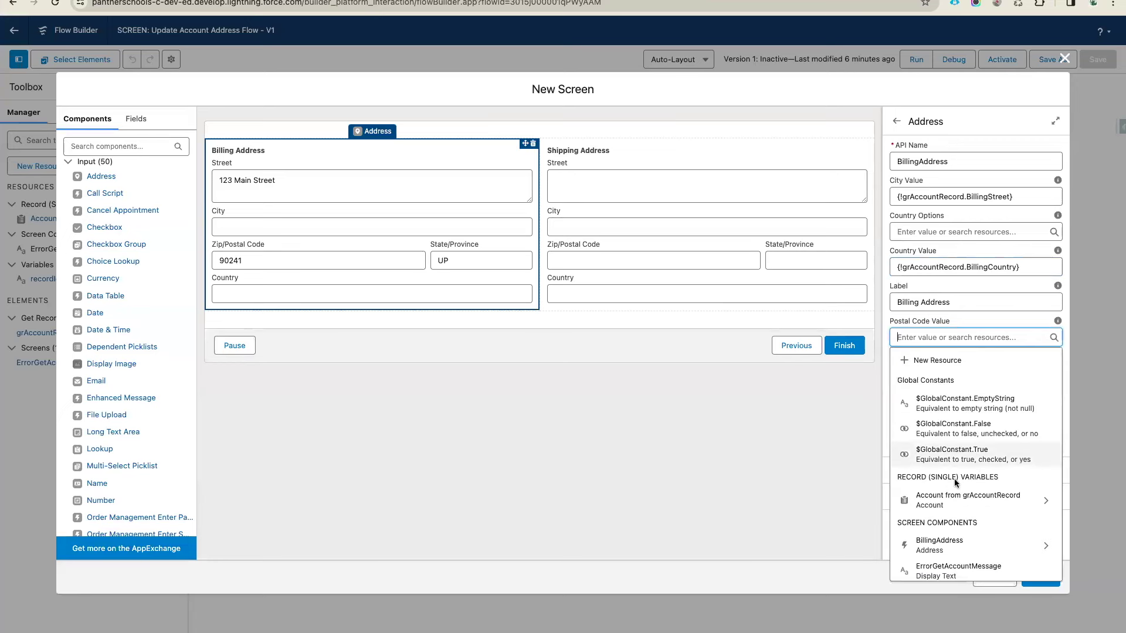
click(967, 501)
text(bil)
text(lingPo)
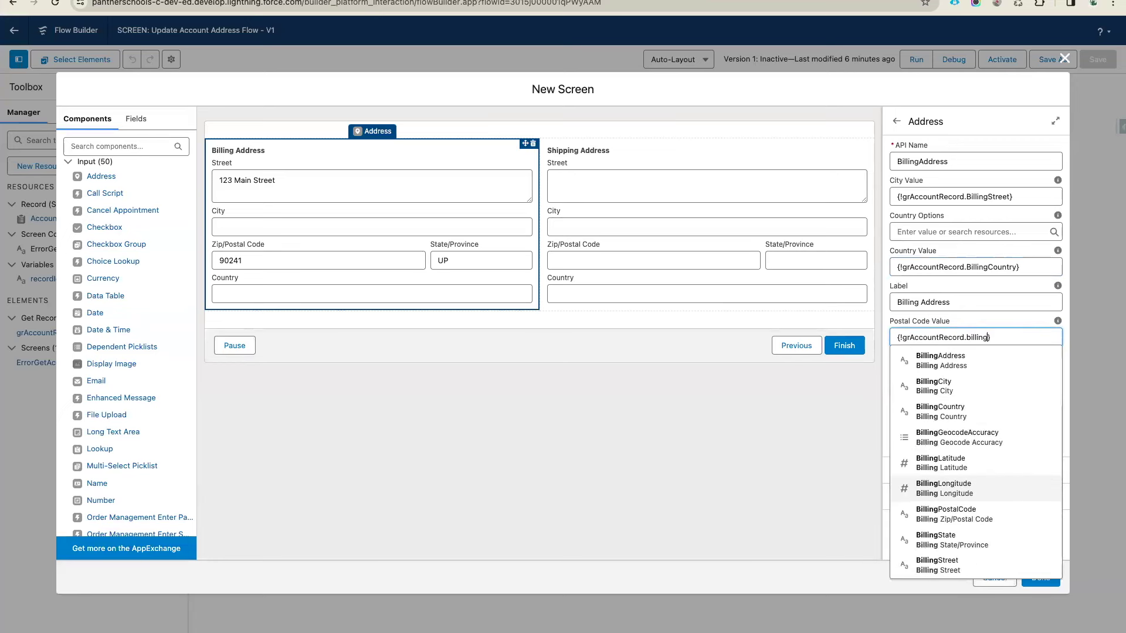
click(946, 360)
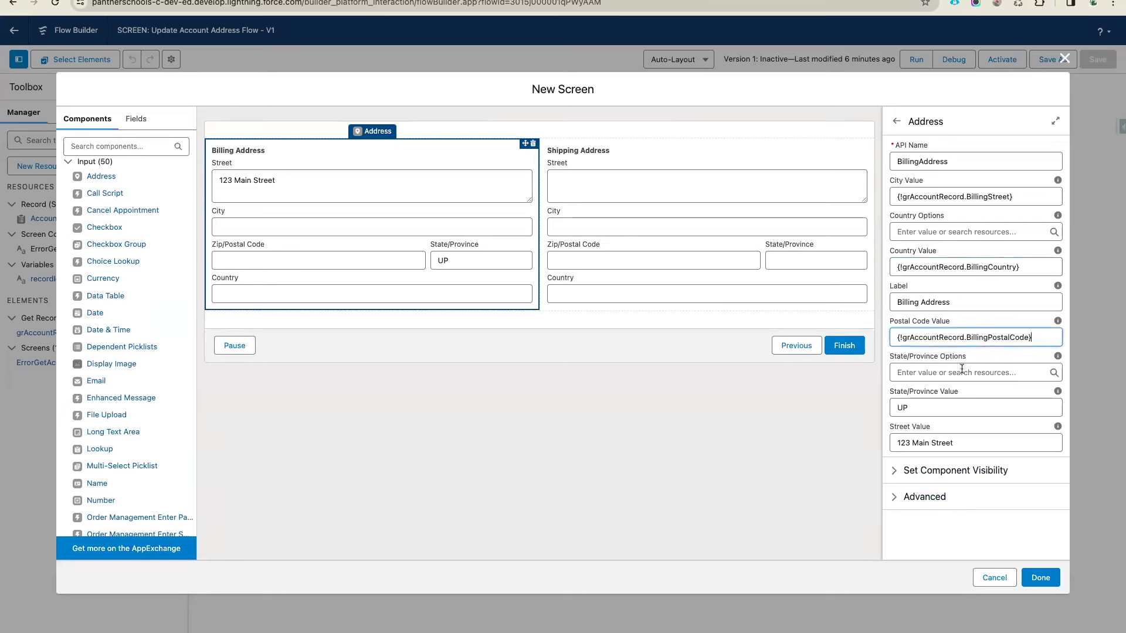
Replace the UP state value with {!grAccountRecord.BillingState}
double_click(932, 410)
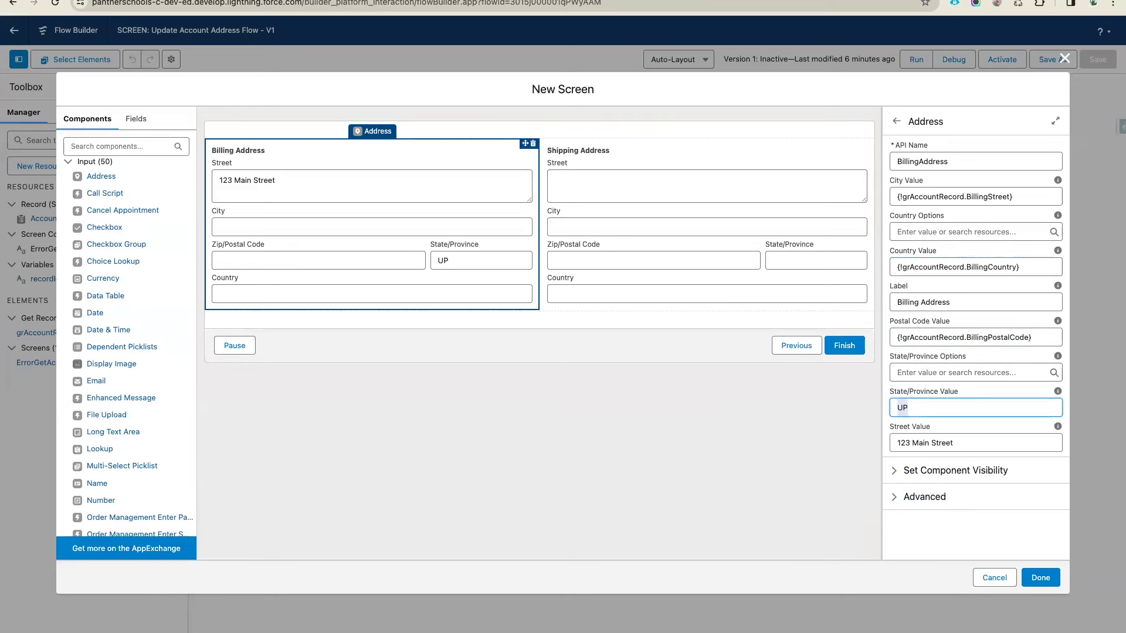
key(BackSpace)
text(gr)
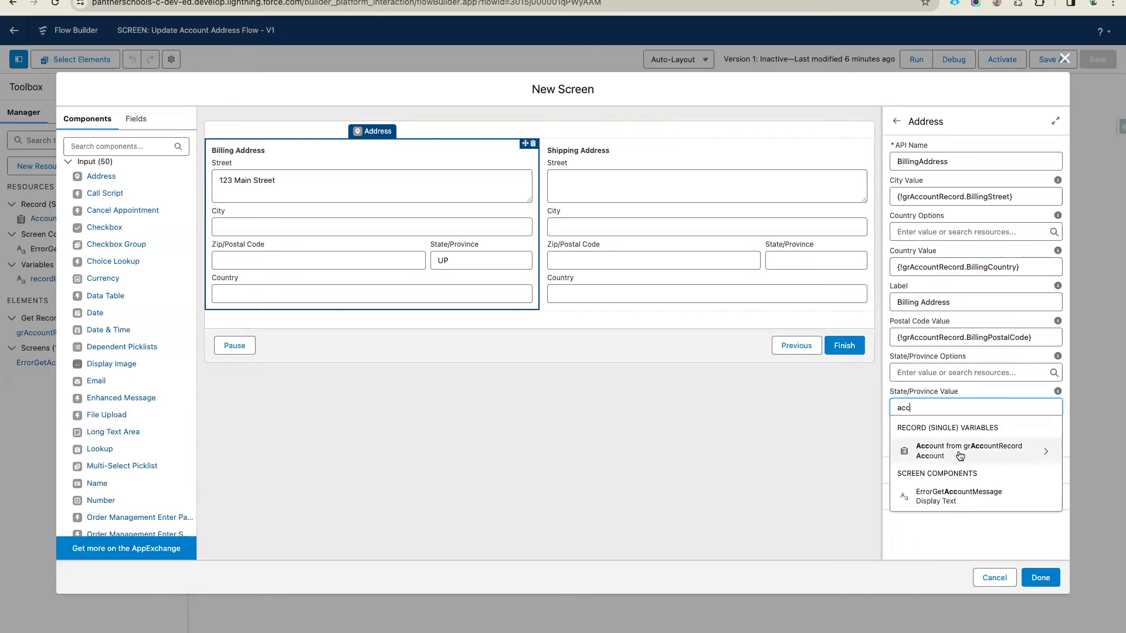
click(938, 449)
text(BillingSt)
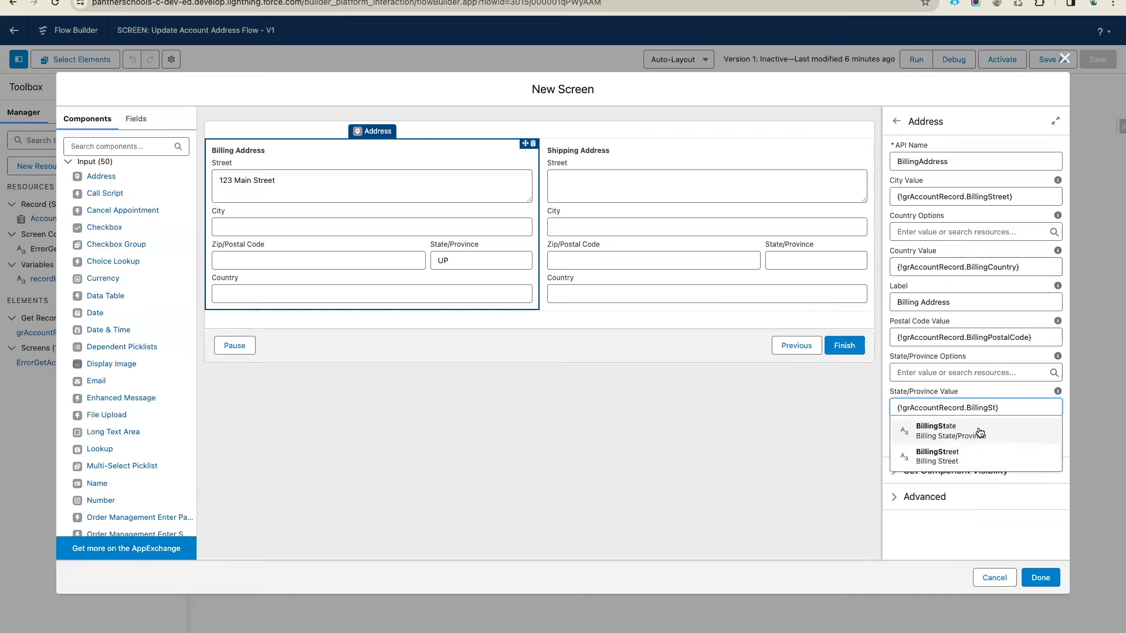
click(965, 433)
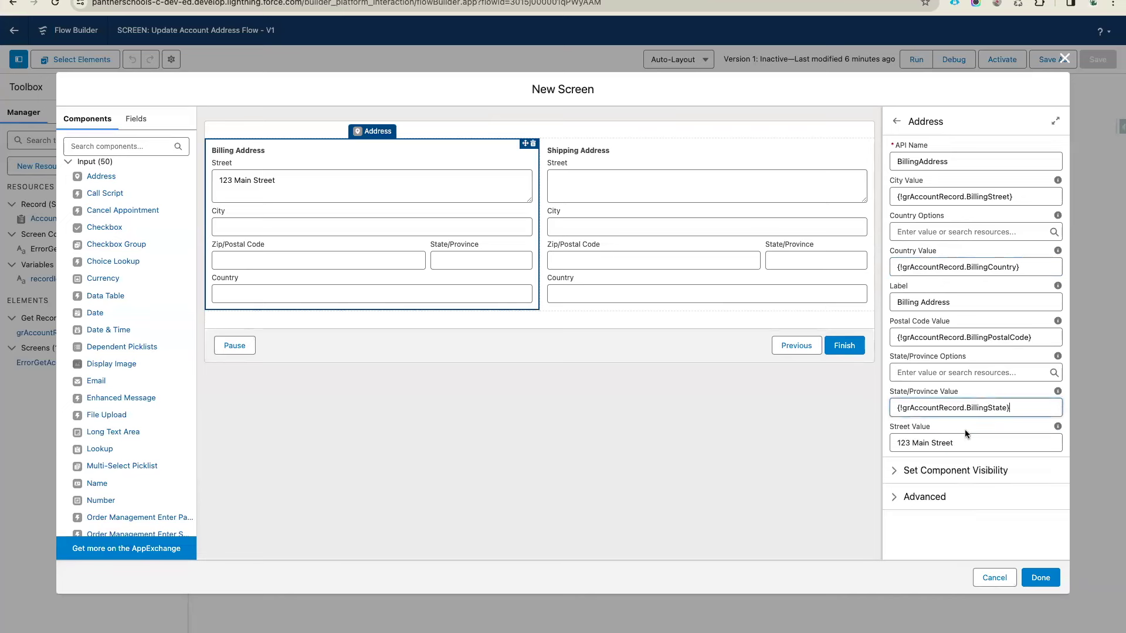
Replace street '123 Main Street' with {!grAccountRecord.BillingStreet}
triple_click(967, 444)
key(BackSpace)
text(acc)
click(967, 364)
text(Billing)
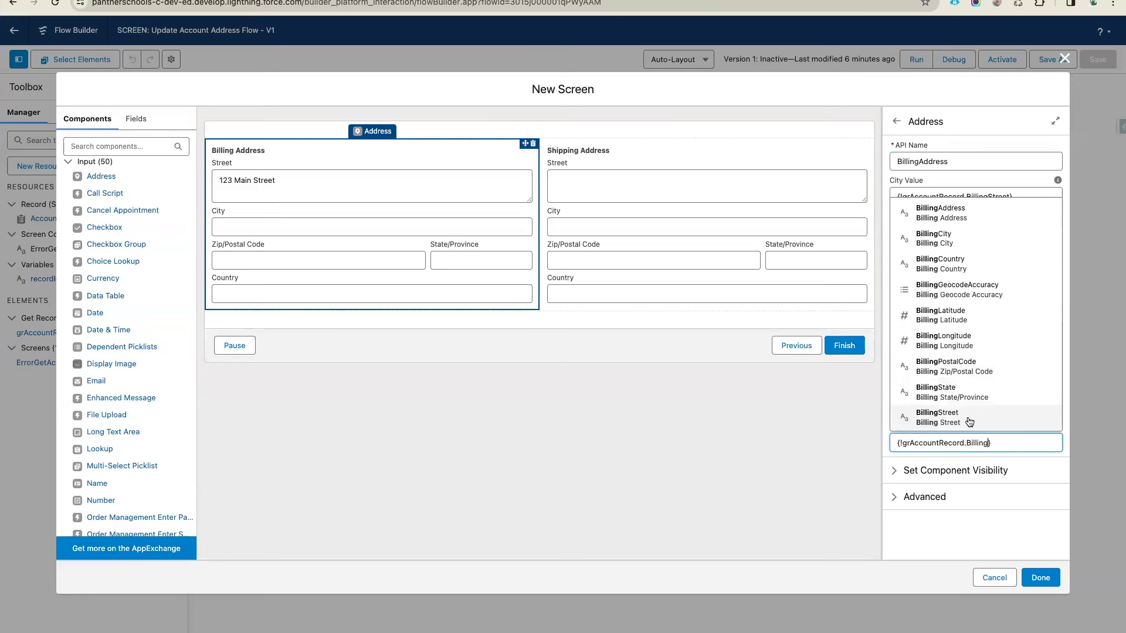
click(968, 417)
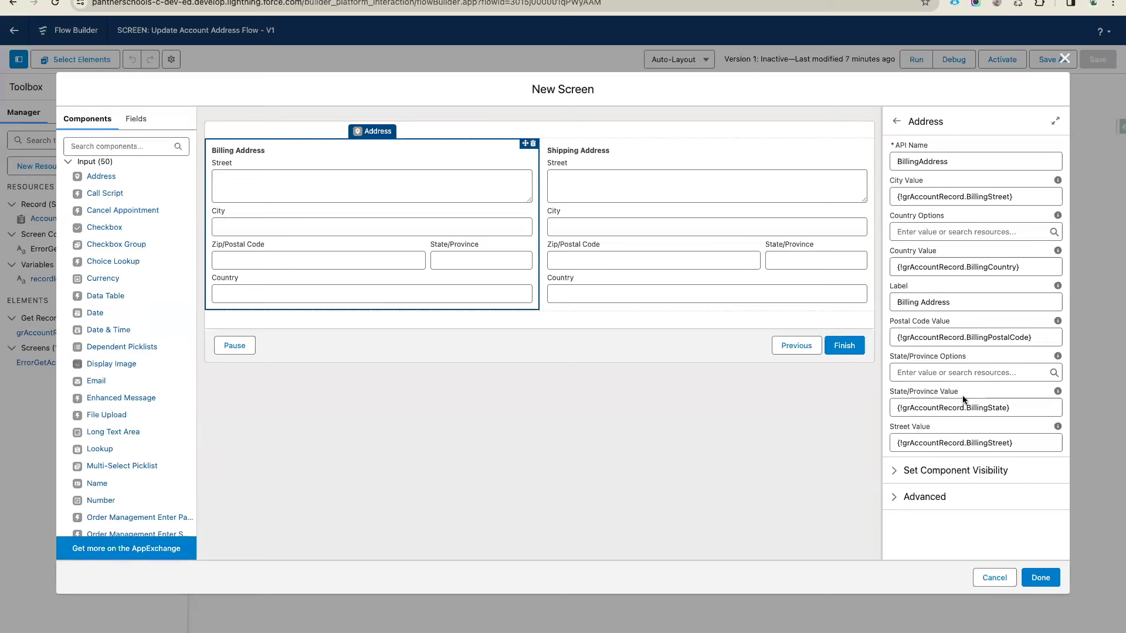
Set the Shipping Address city value to {!grAccountRecord.ShippingCity}
click(730, 248)
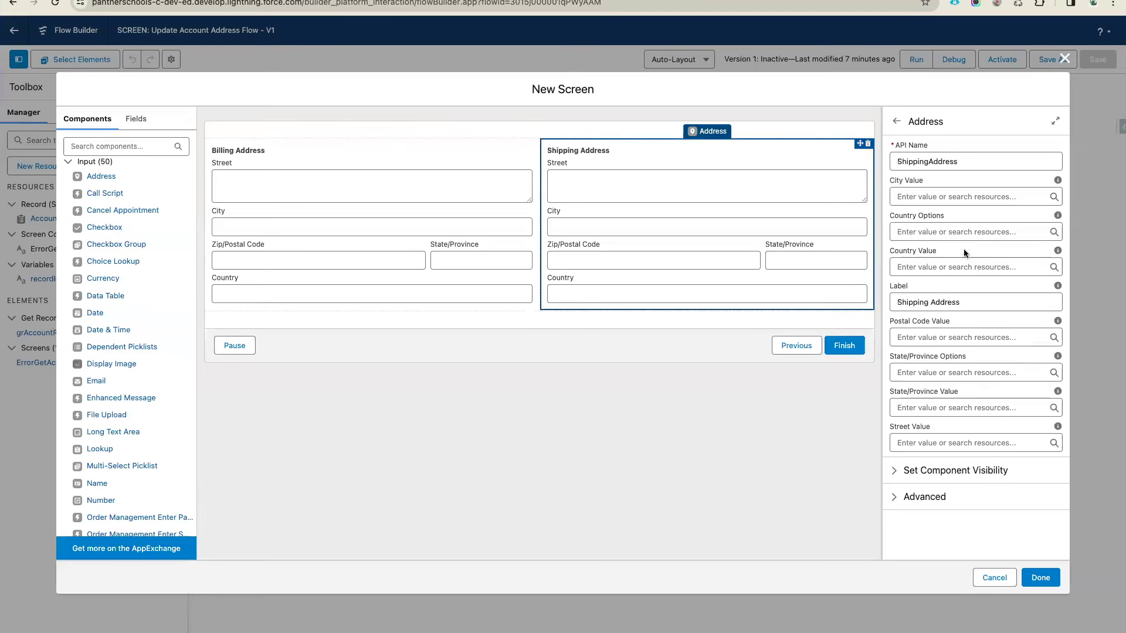
click(935, 191)
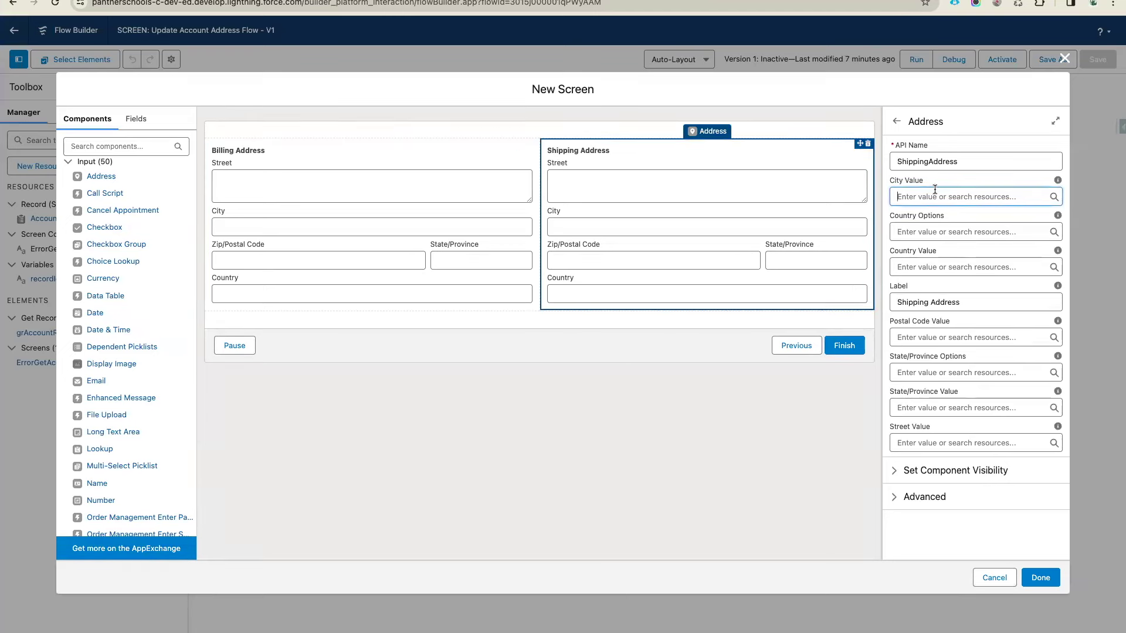
text(acc)
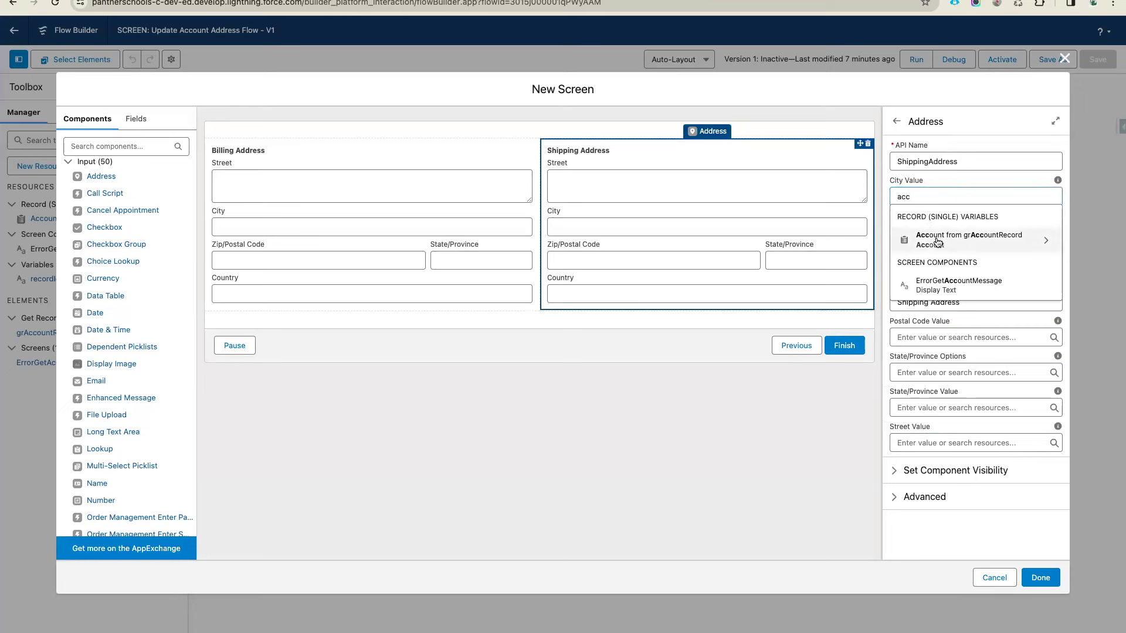
click(936, 242)
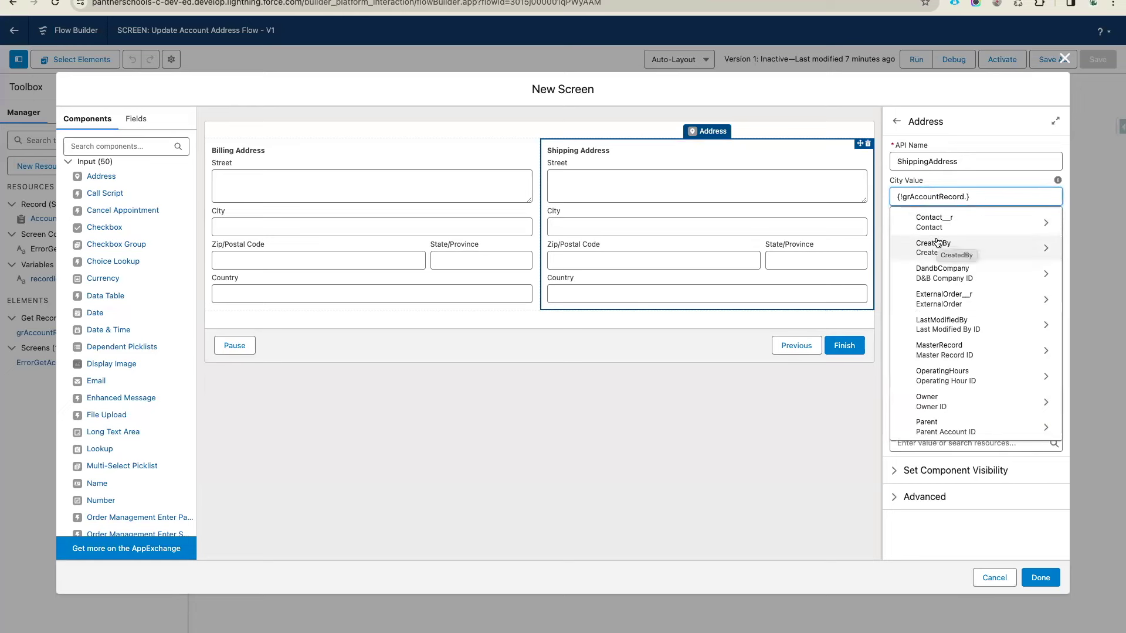
text(Shippi)
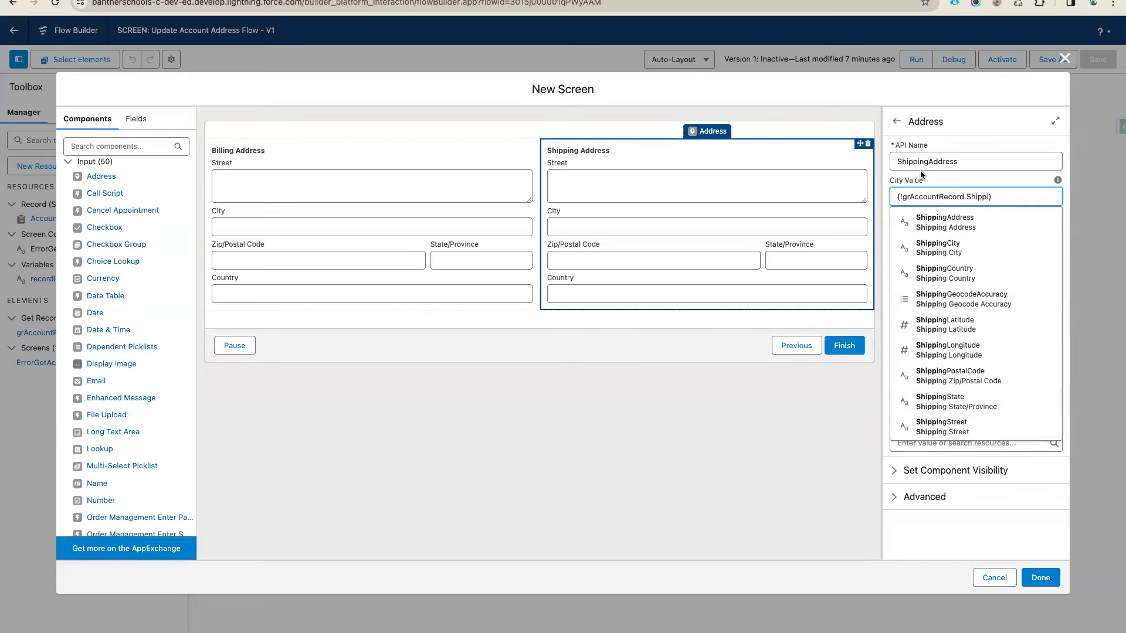
click(963, 252)
Set the shipping country value to {!grAccountRecord.ShippingCountry} and copy that reference
click(926, 265)
text(acc)
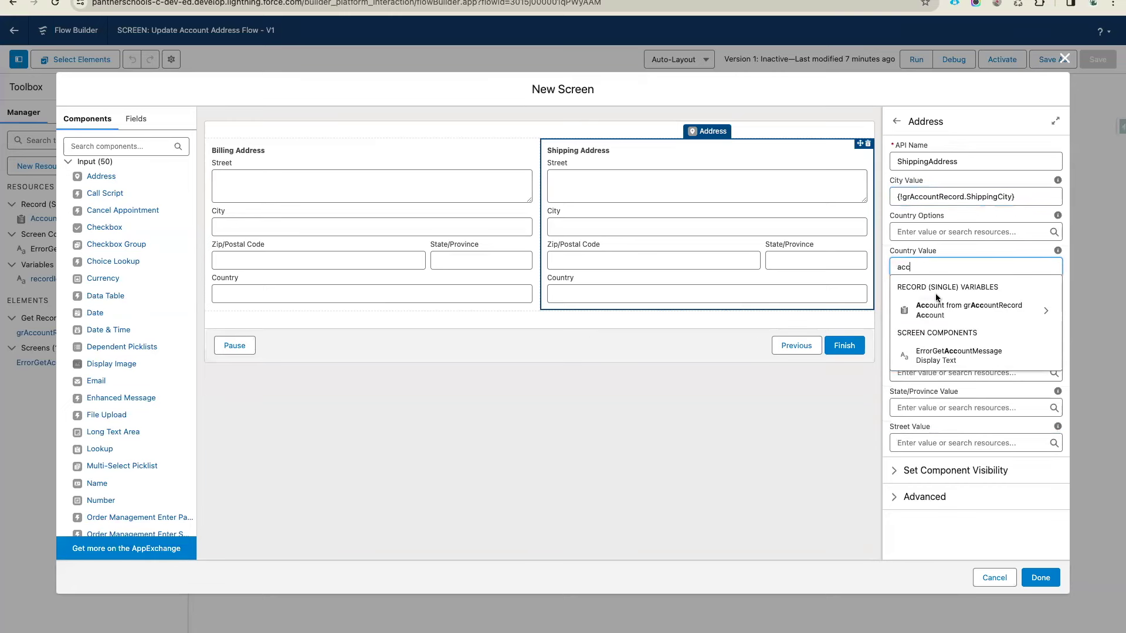
click(954, 315)
text(shipp)
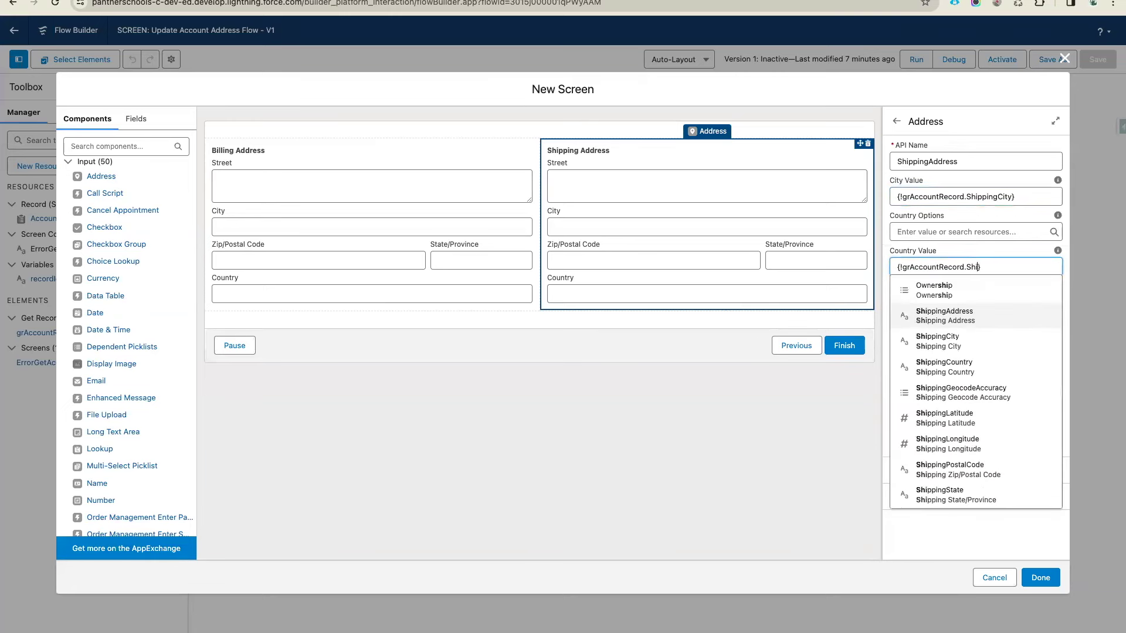
click(961, 333)
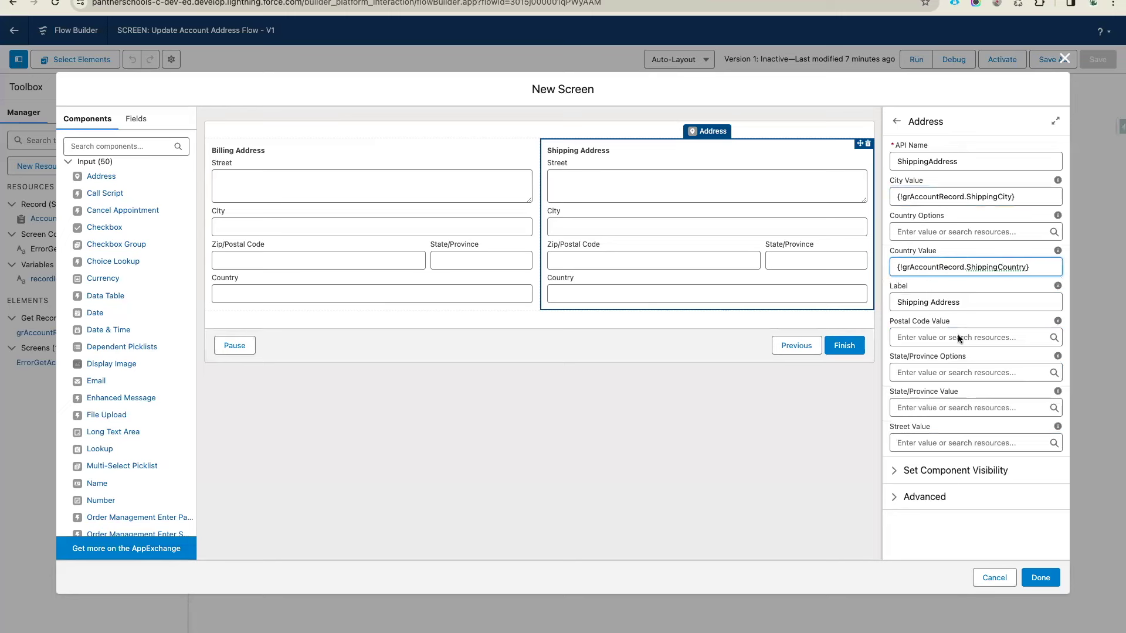
click(958, 267)
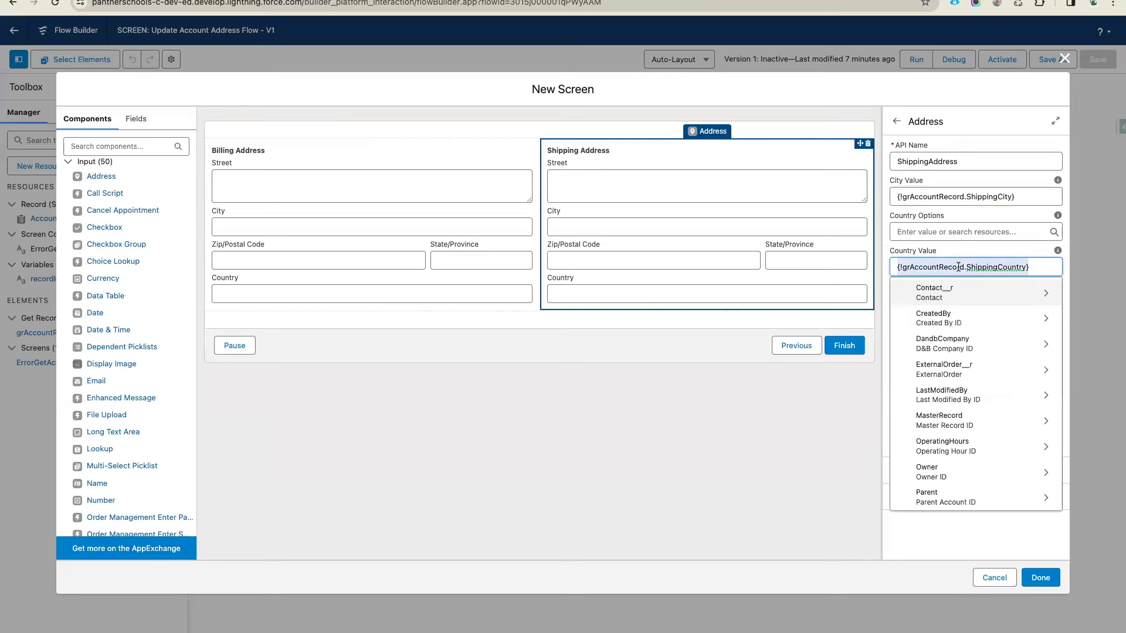
click(955, 253)
Paste the ShippingCountry reference into the Postal Code, State and Street values
click(919, 338)
text({!grAccountRecord.ShippingCountry})
click(911, 373)
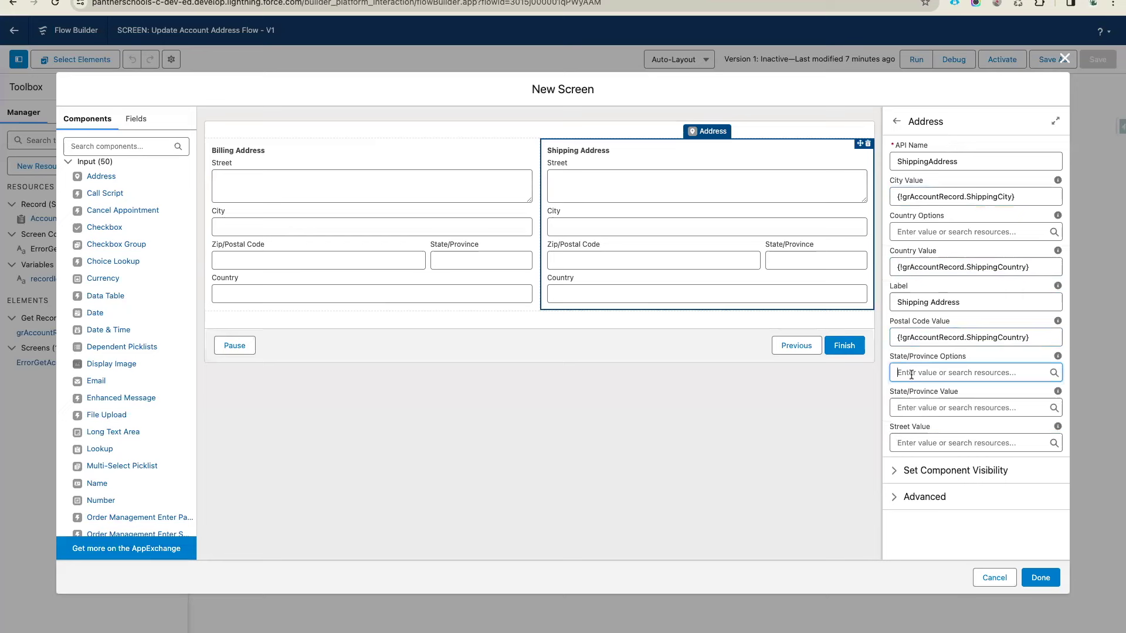
click(878, 406)
click(862, 302)
click(907, 402)
text({!grAccountRecord.ShippingCountry})
click(929, 441)
text({!grAccountRecord.ShippingCountry})
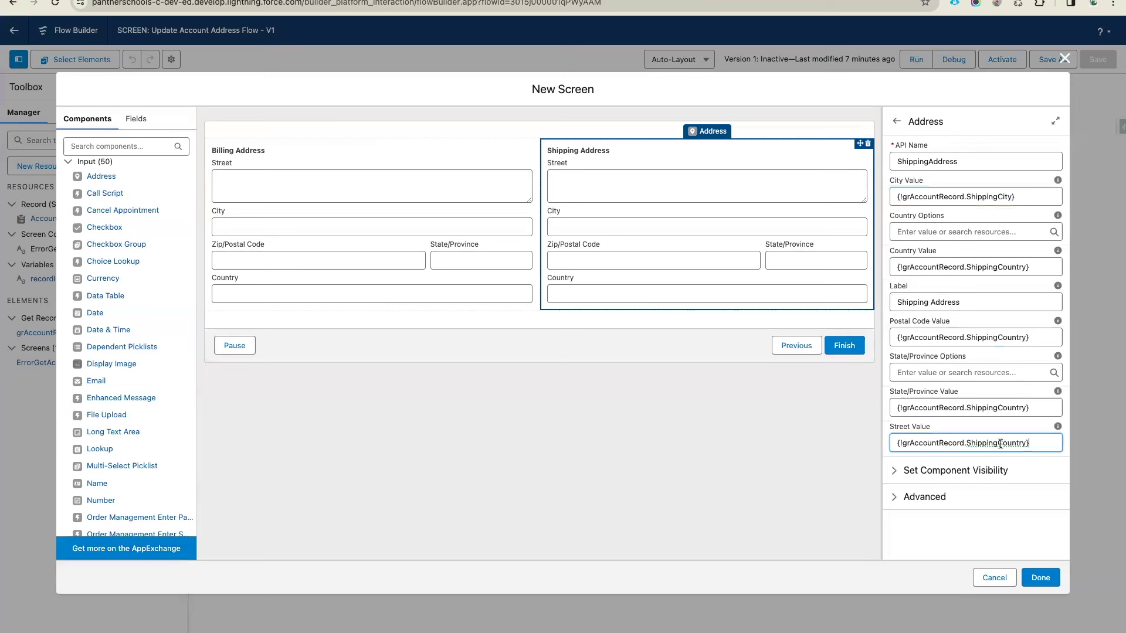
Change the pasted references to ShippingStreet, ShippingPostalCode and ShippingState
drag(998, 443, 1027, 443)
text(Street)
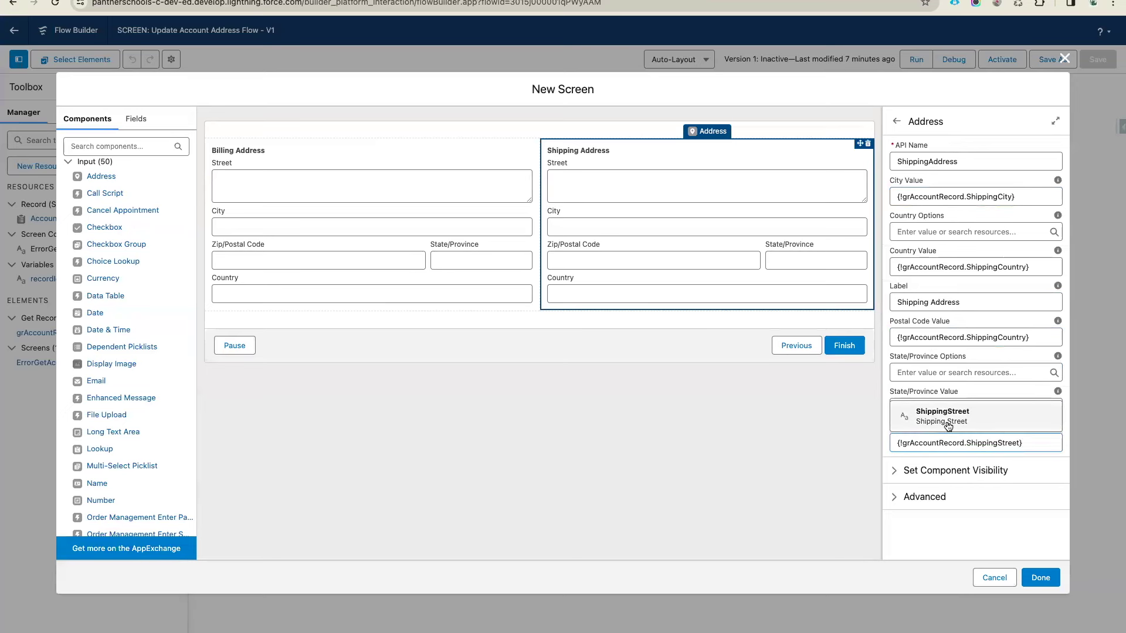
click(950, 413)
drag(998, 337, 1025, 336)
text(Post)
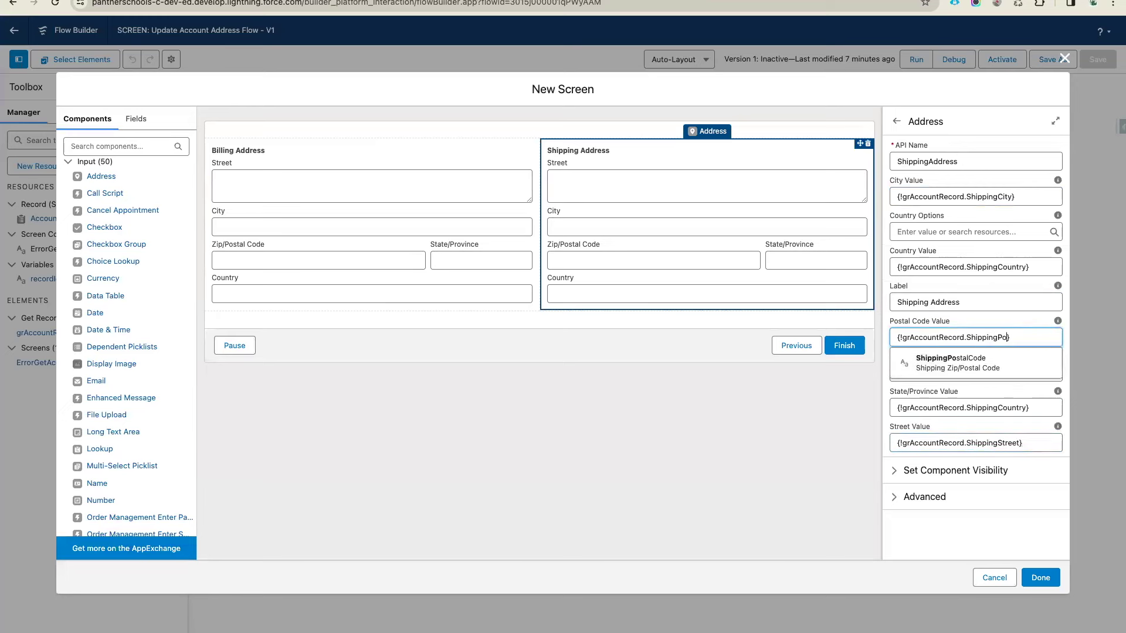
click(983, 351)
drag(998, 408, 1026, 407)
text(State)
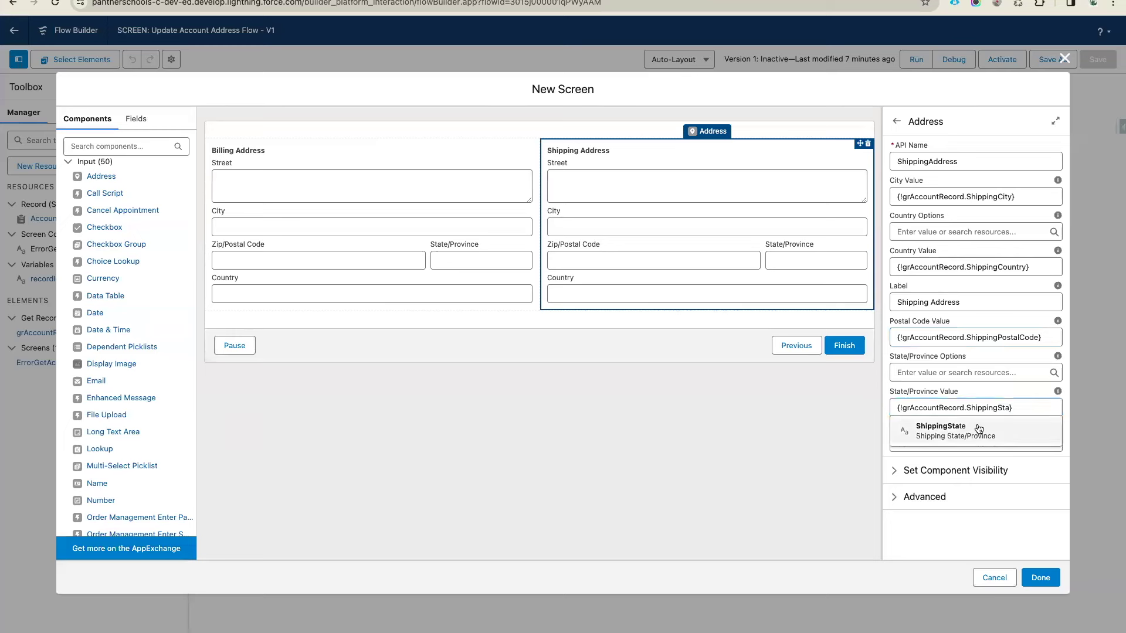
click(976, 428)
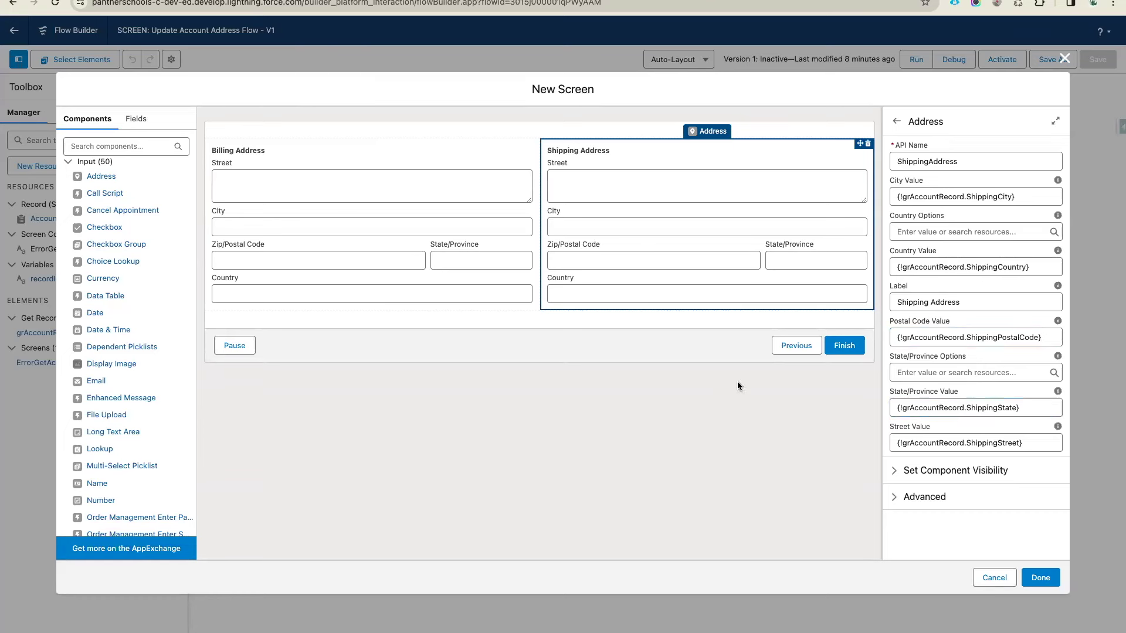
click(680, 335)
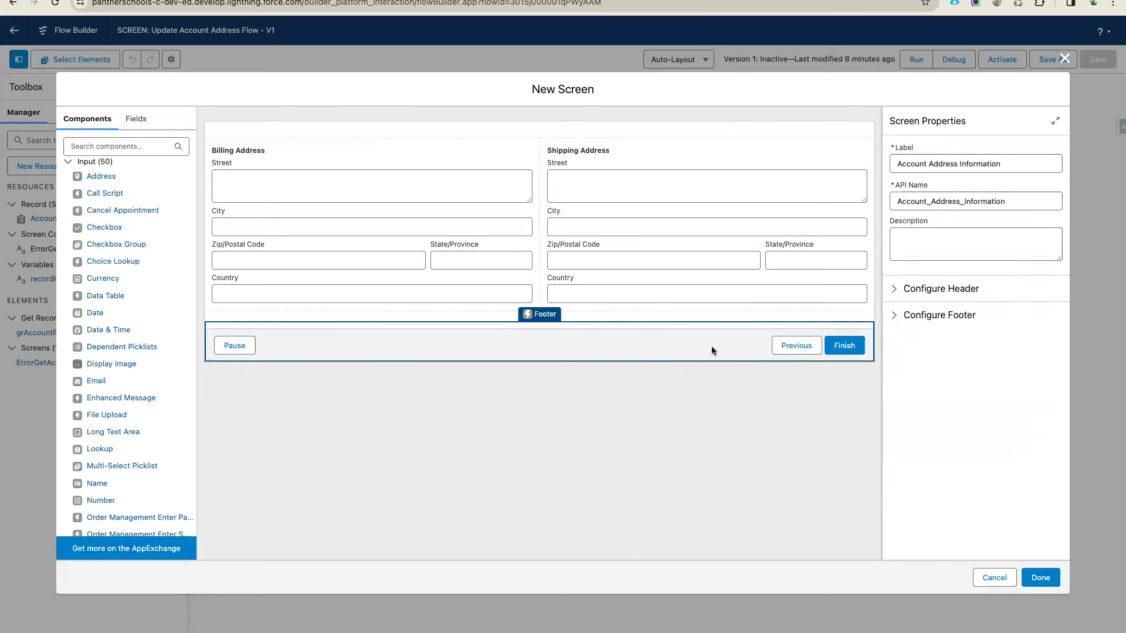
Give the finish button the custom label 'Update Account Address 📍'
click(934, 316)
scroll(933, 366, down, 1)
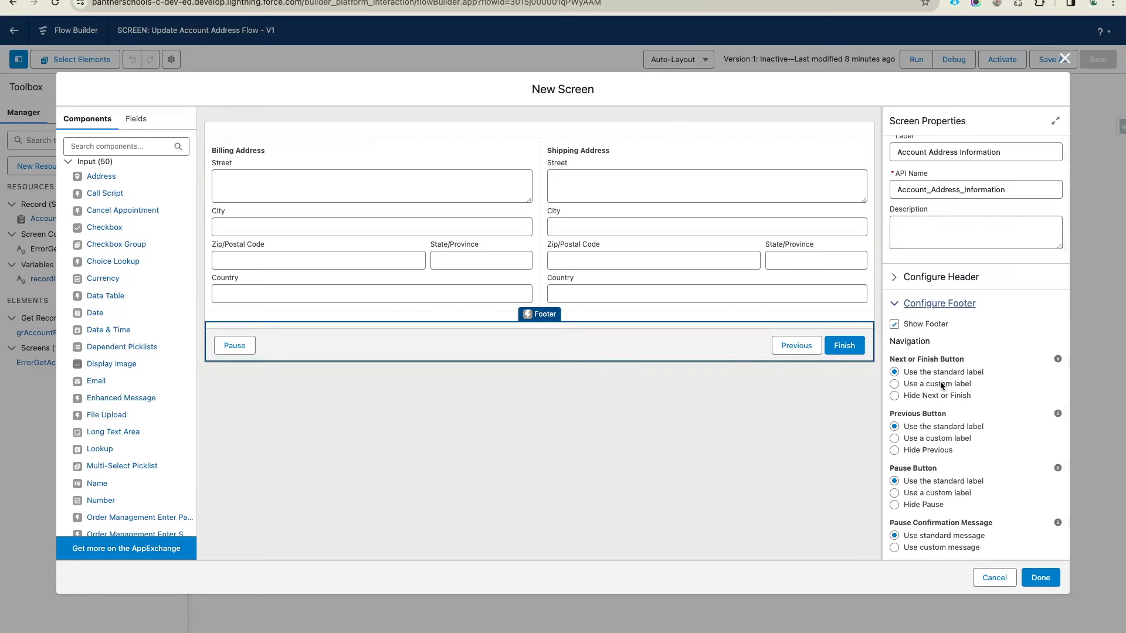
click(946, 386)
click(916, 427)
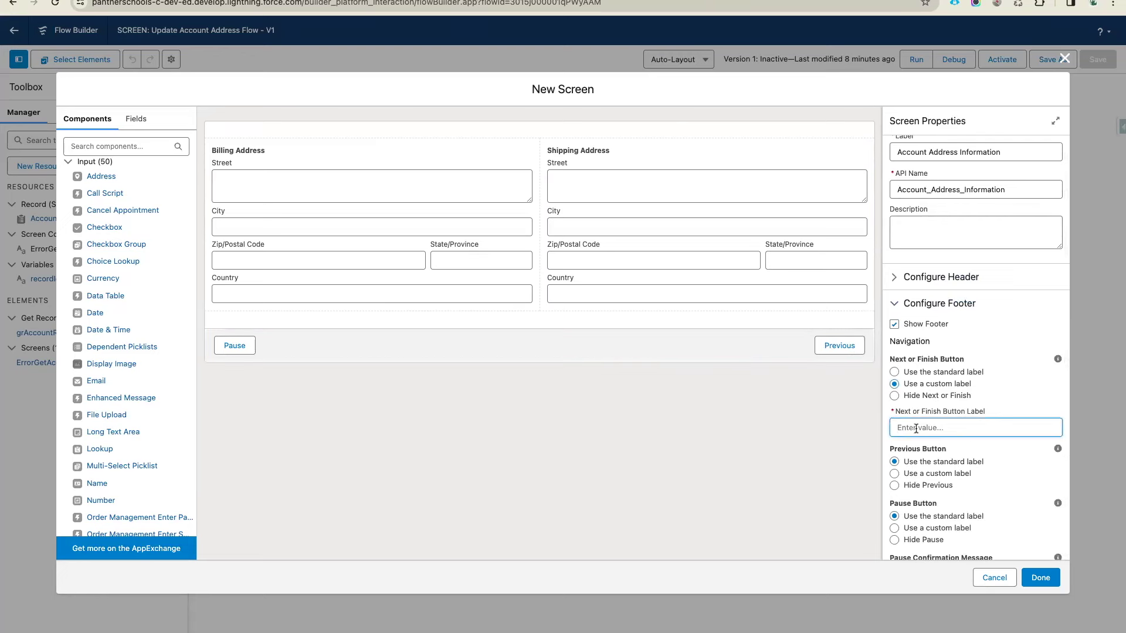
text(Update Account Address)
key(Tab)
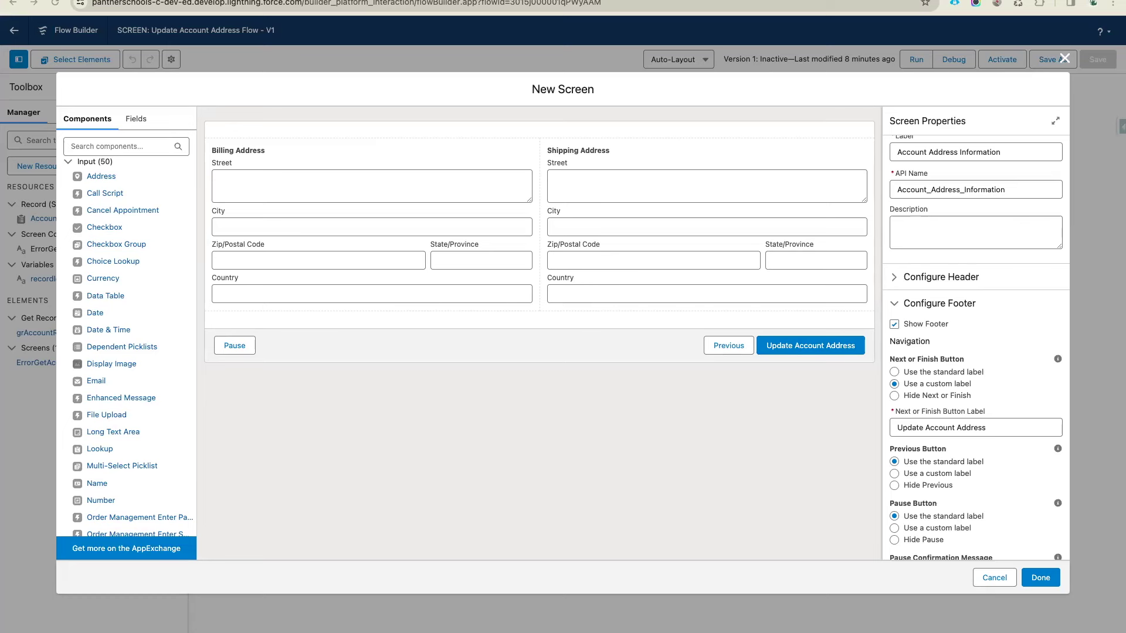
click(997, 432)
text(📍)
click(1009, 411)
click(1041, 577)
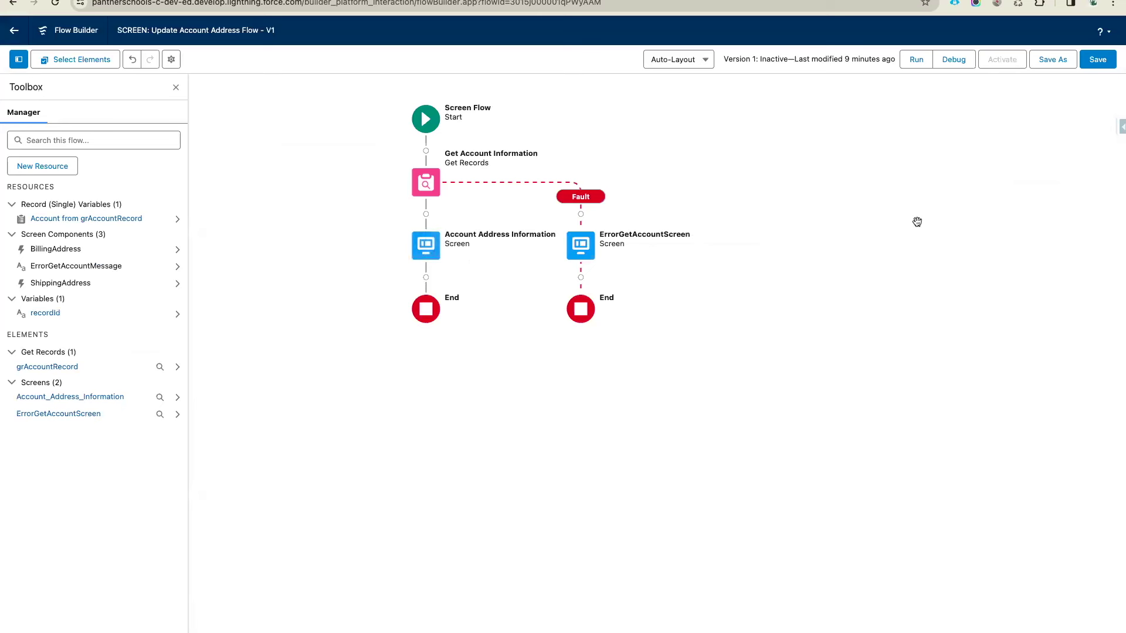
Save the flow and switch to the diagrams.net flowchart tab
click(1099, 61)
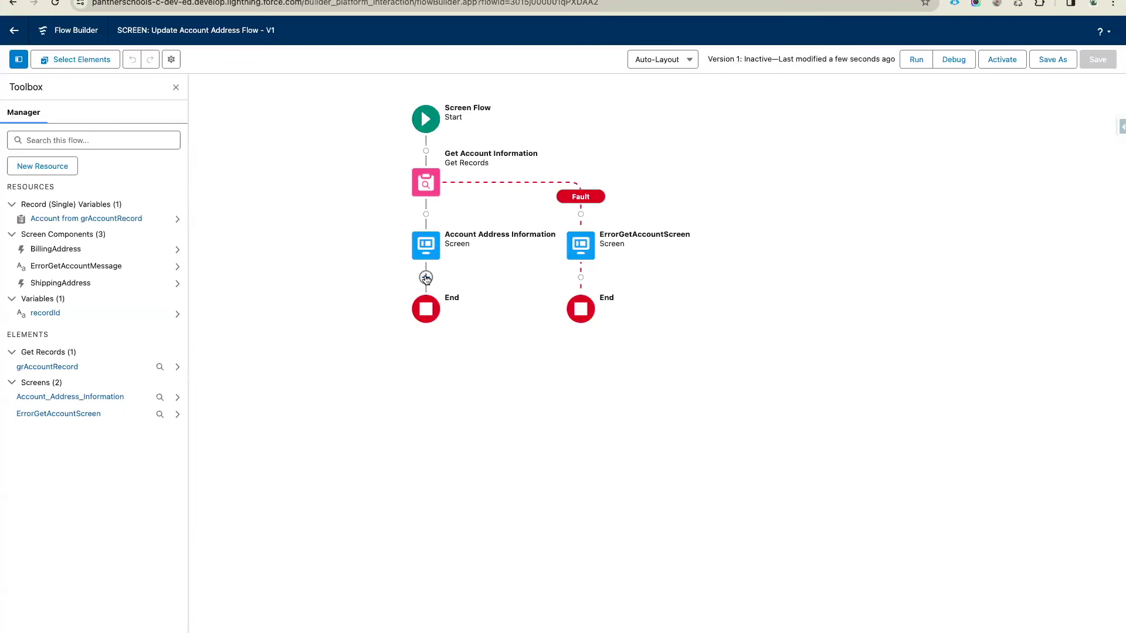
key(ctrl+Tab)
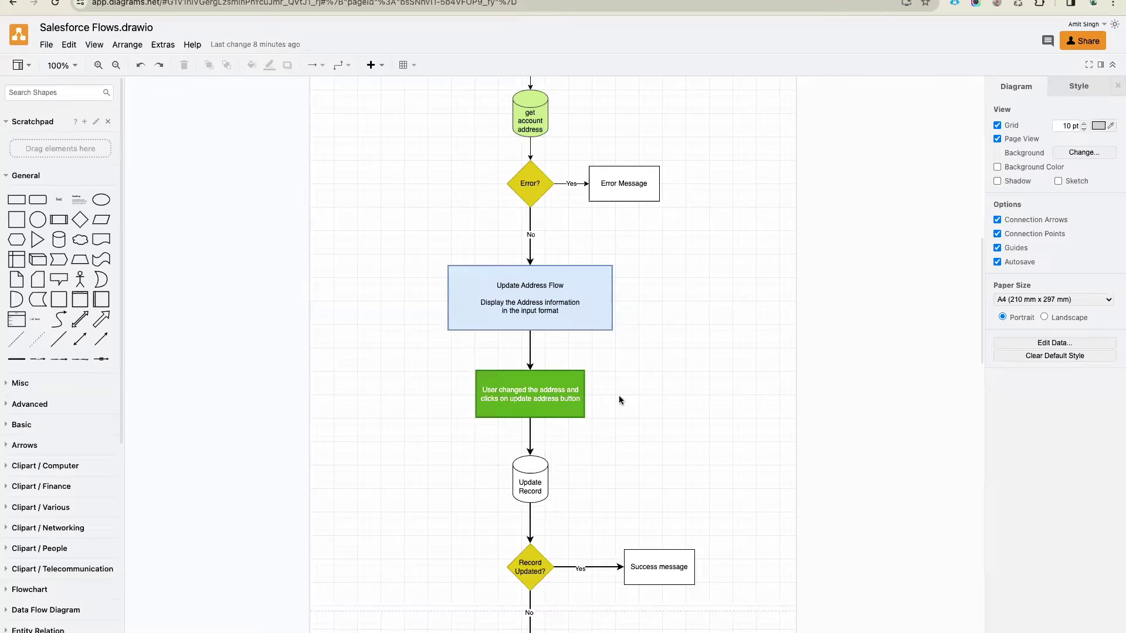
Fill the flowchart's Update Record cylinder light orange, then return to Flow Builder
scroll(618, 395, down, 3)
click(530, 308)
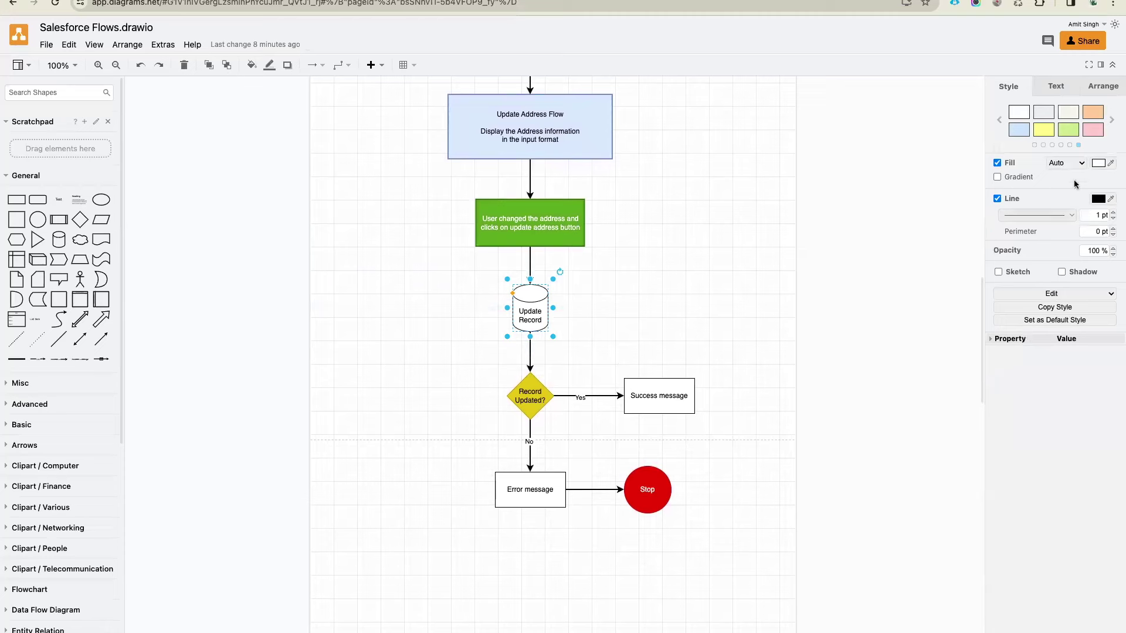
click(1092, 113)
click(638, 275)
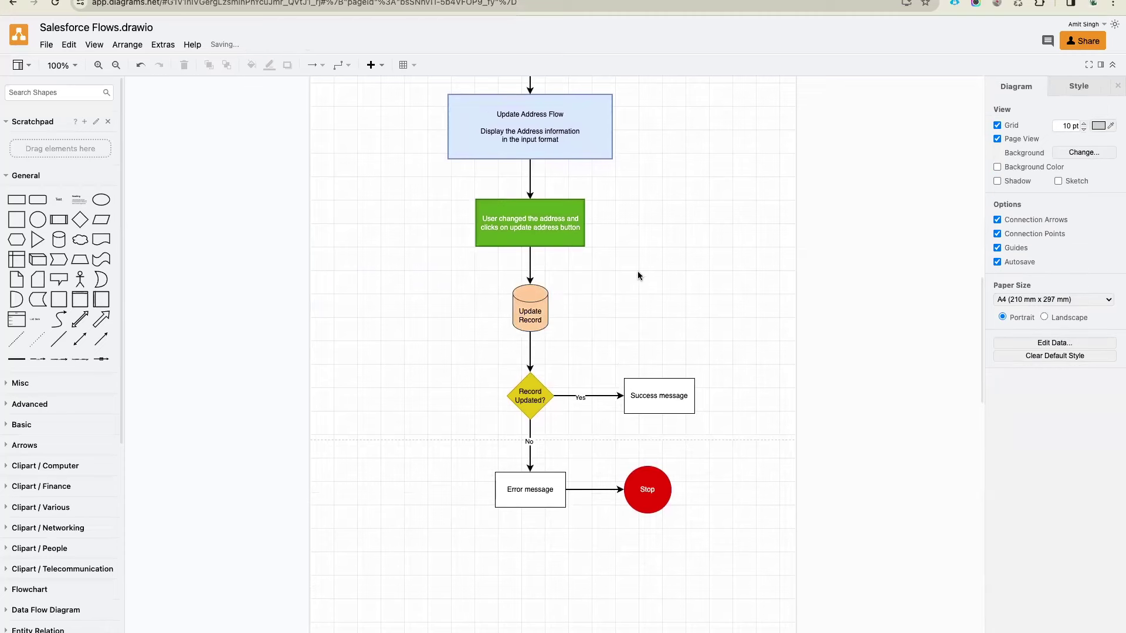
key(ctrl+Tab)
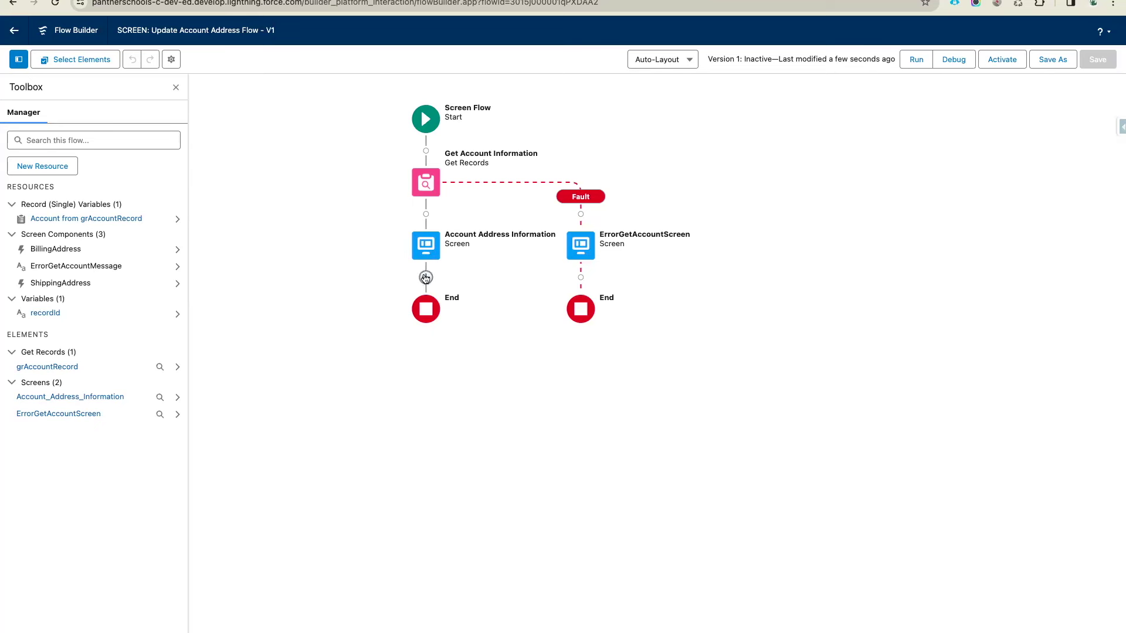
Add an Update Records element labelled 'Update Account Address' below the address screen
click(426, 278)
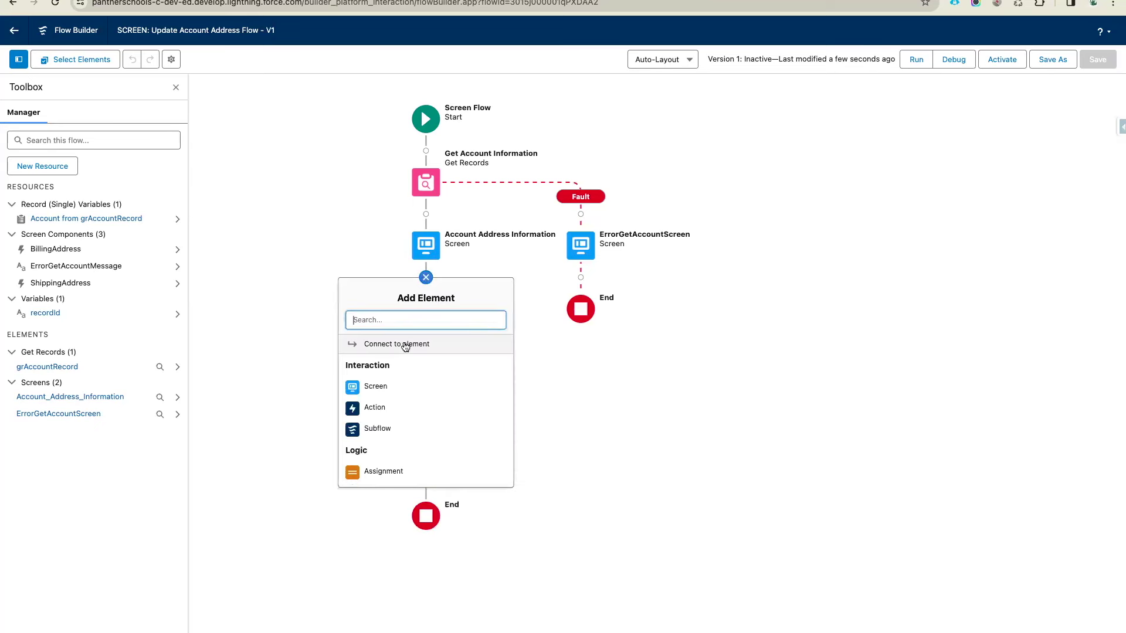
text(upd)
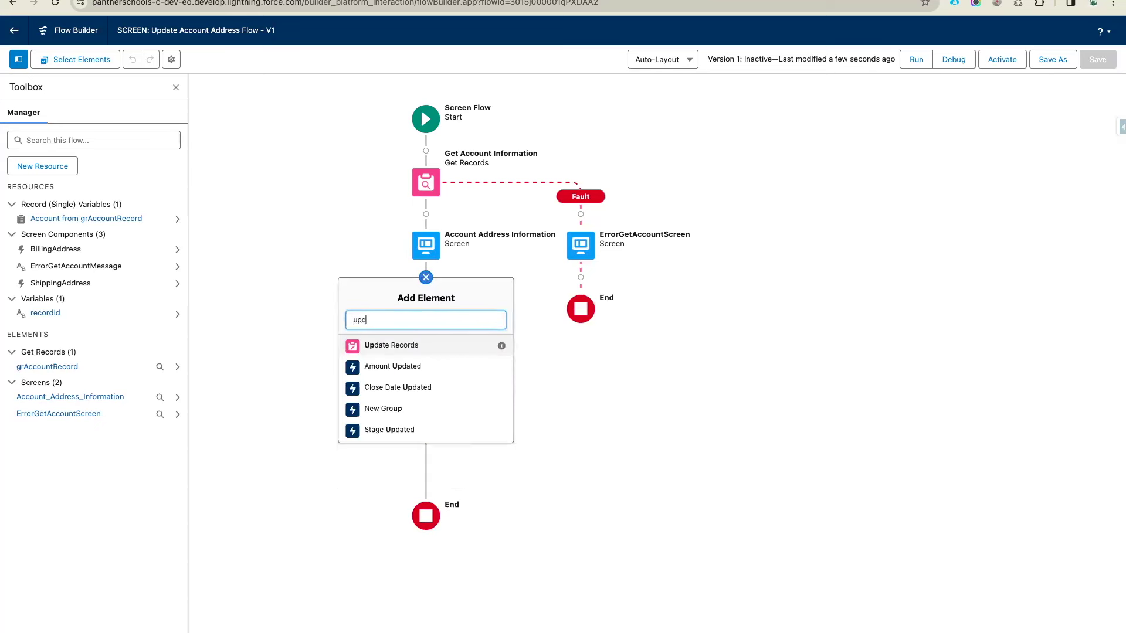
click(411, 346)
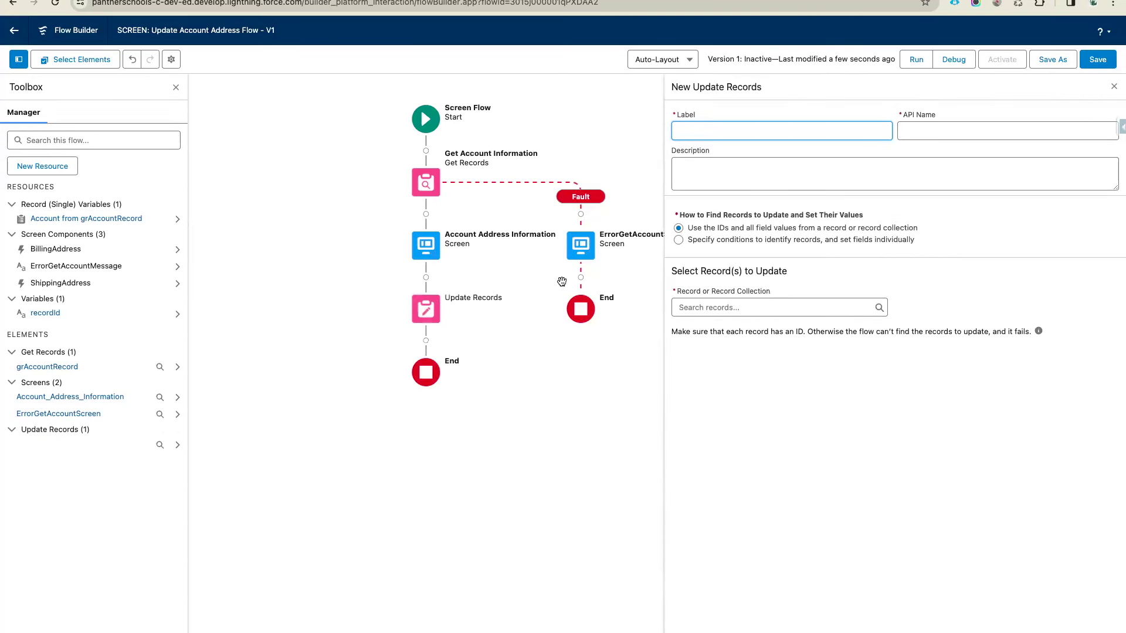
text(ate Account Address)
click(778, 170)
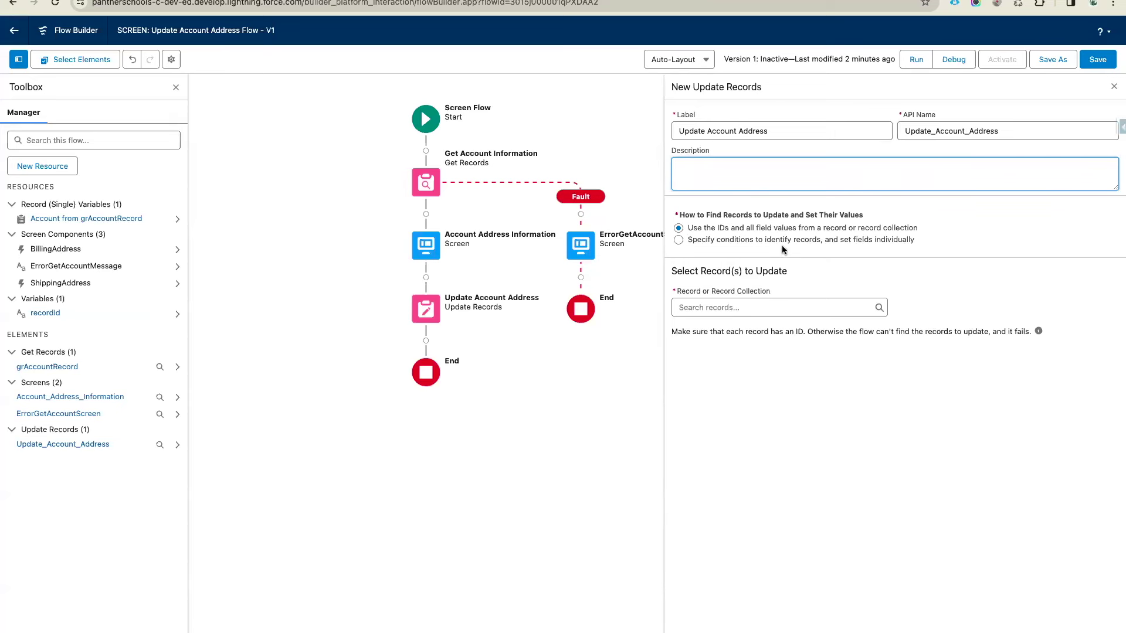
Target Account records filtered by Id Equals recordId
click(707, 240)
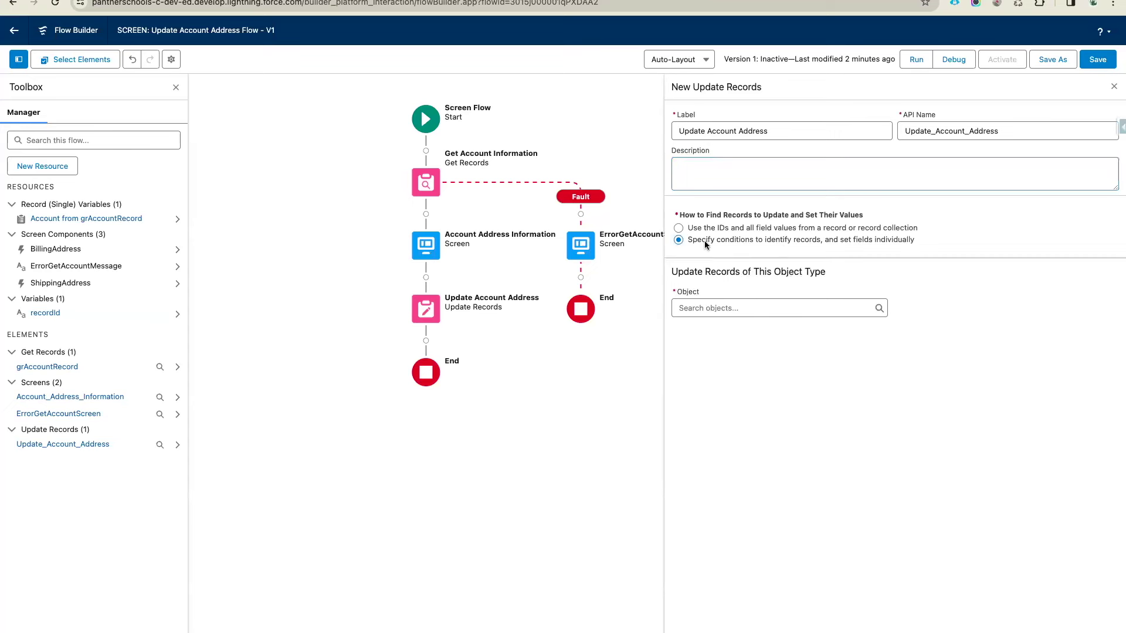
click(725, 306)
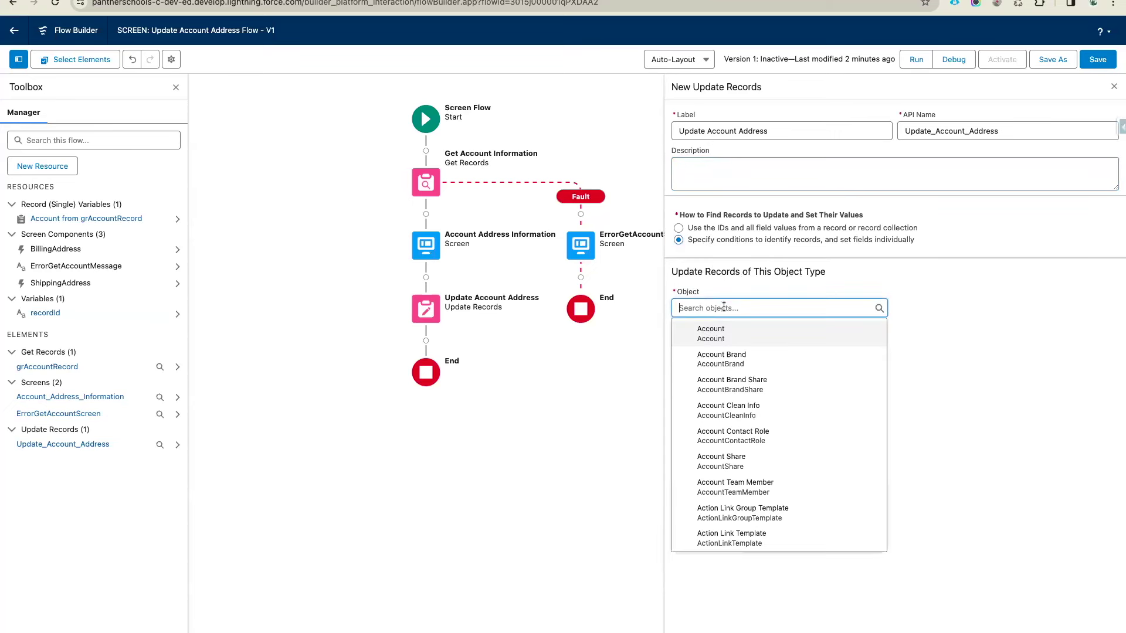
click(729, 331)
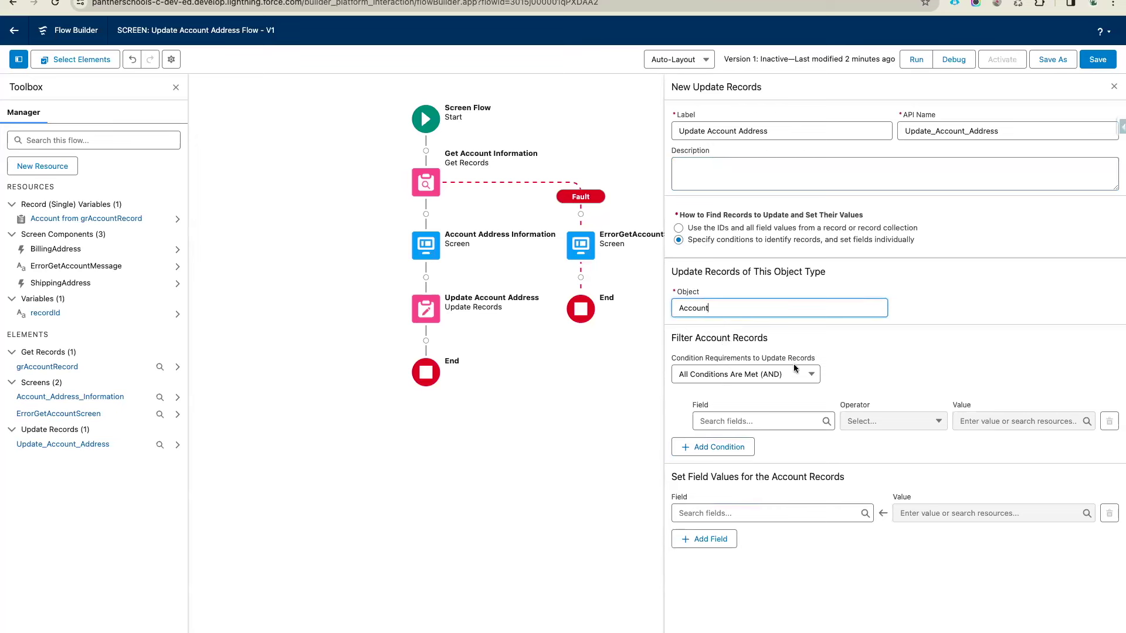
click(762, 421)
text(Id)
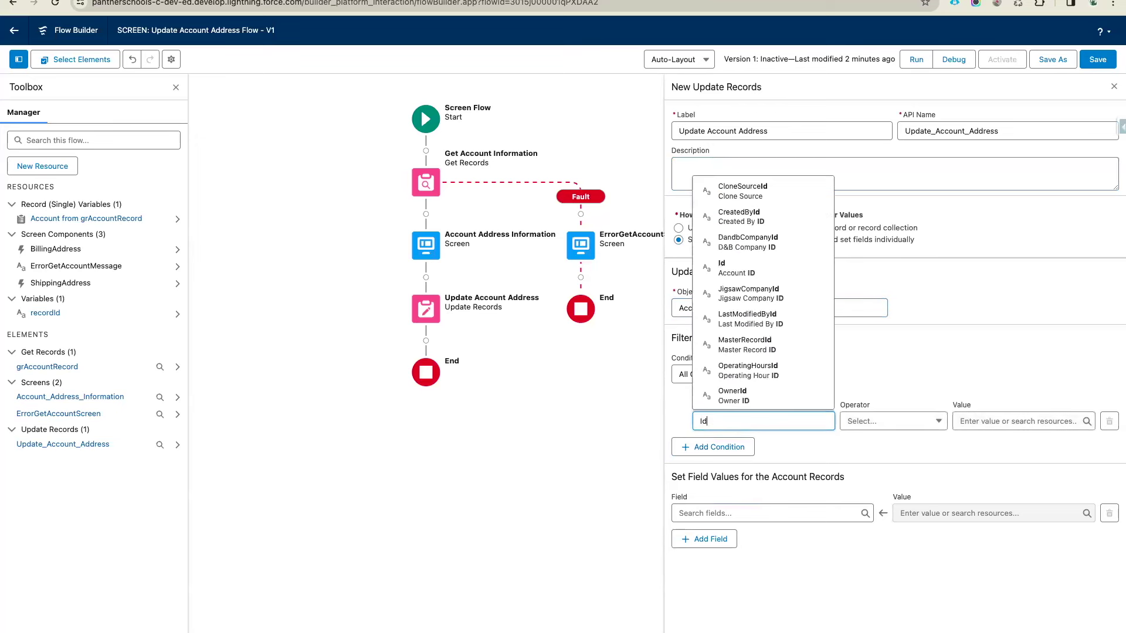
click(927, 393)
click(1002, 421)
text(rec)
click(973, 394)
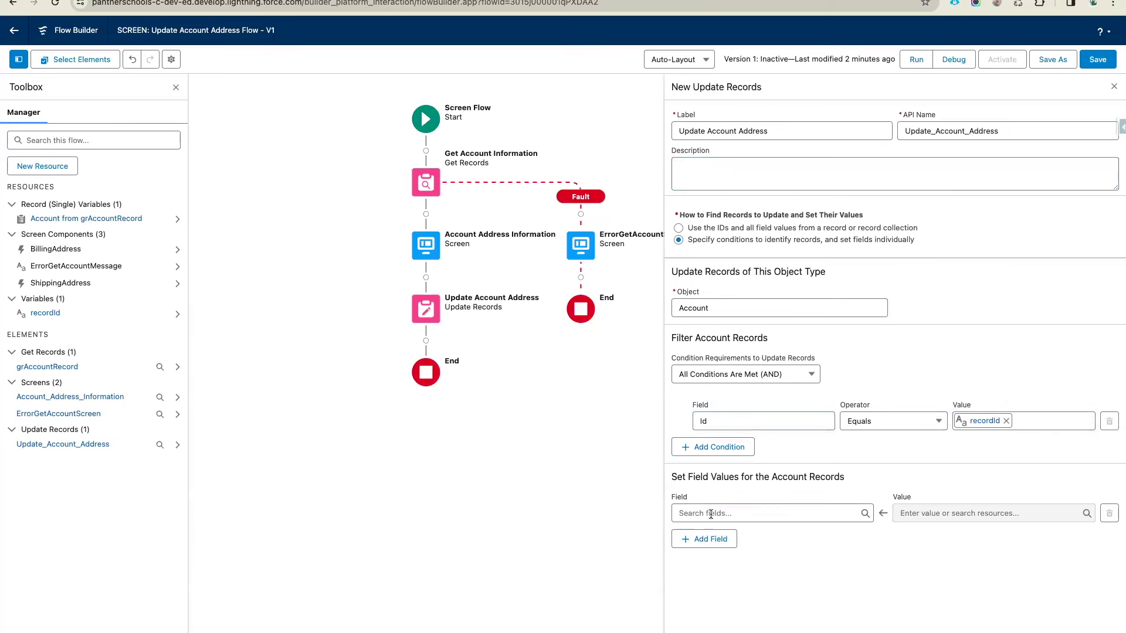
Add ShippingStreet as a field value to set
click(710, 514)
text(Shi)
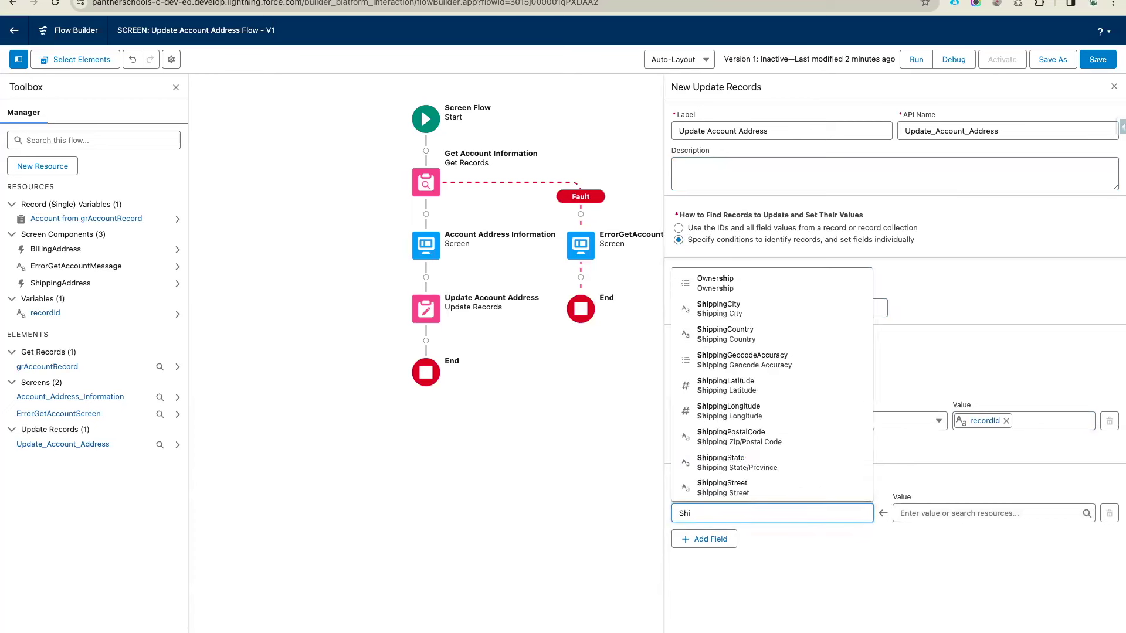
click(733, 491)
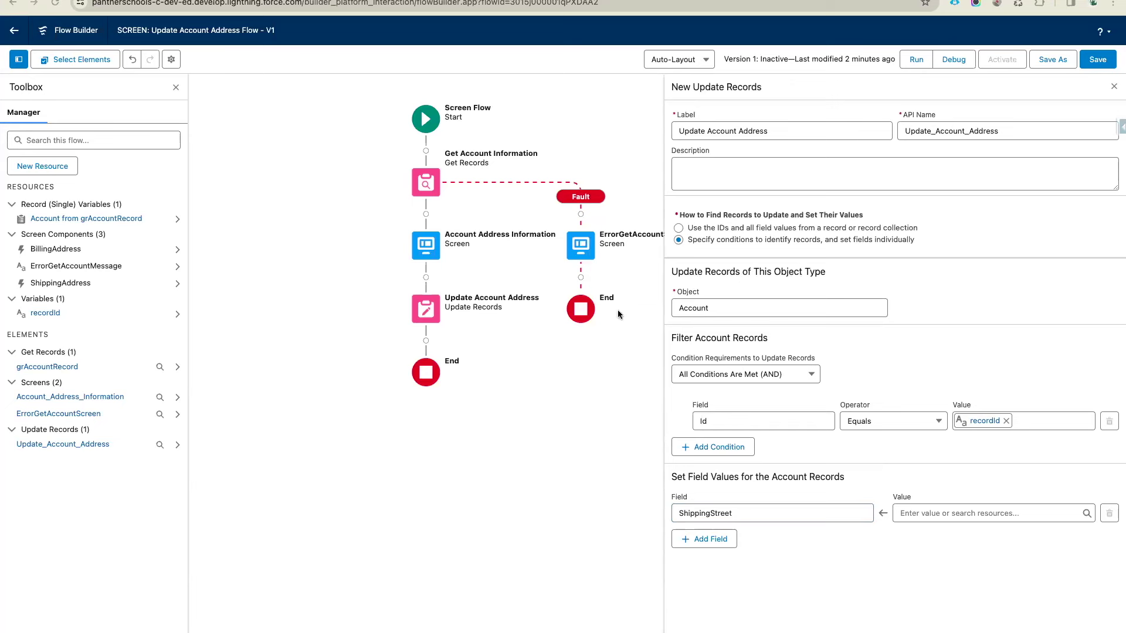
Update using the IDs and field values of Account from grAccountRecord, then save
click(679, 228)
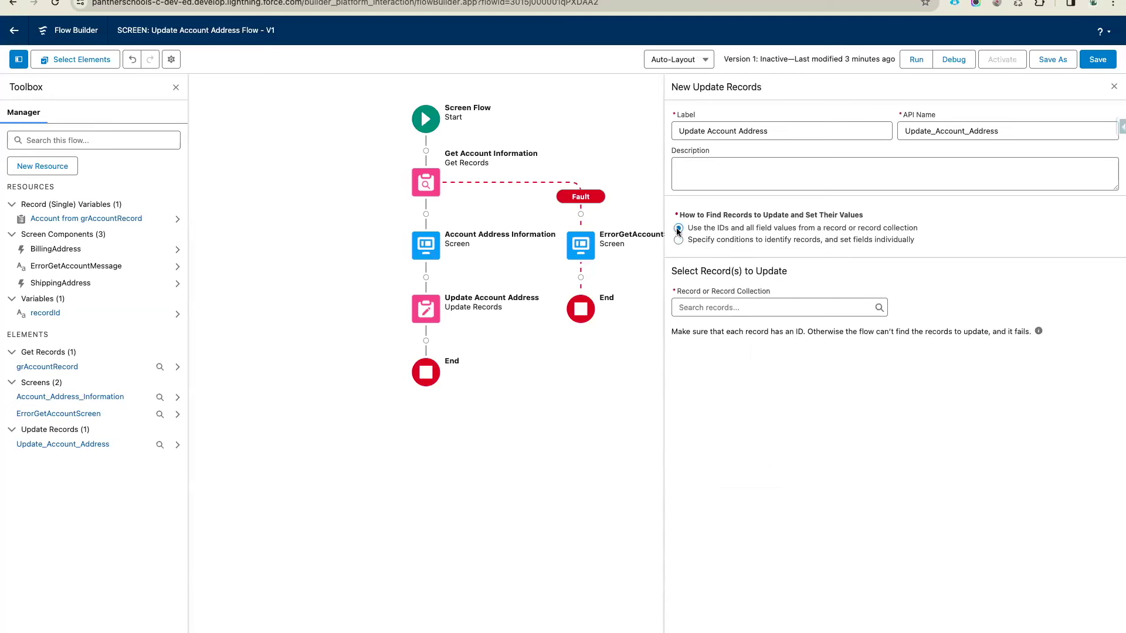
click(719, 306)
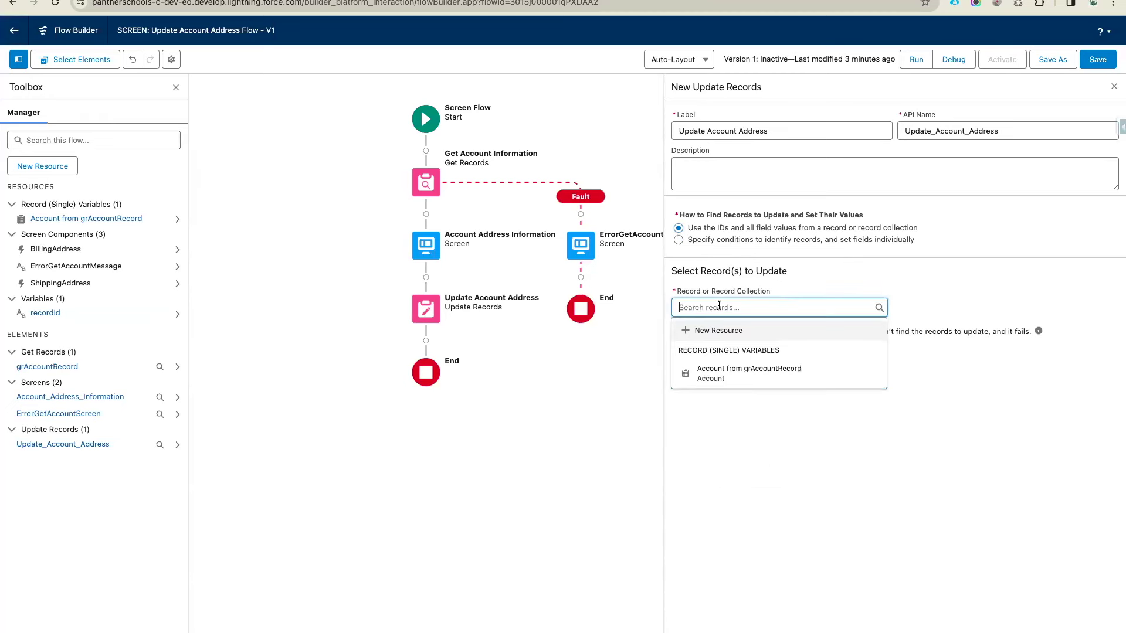
click(744, 373)
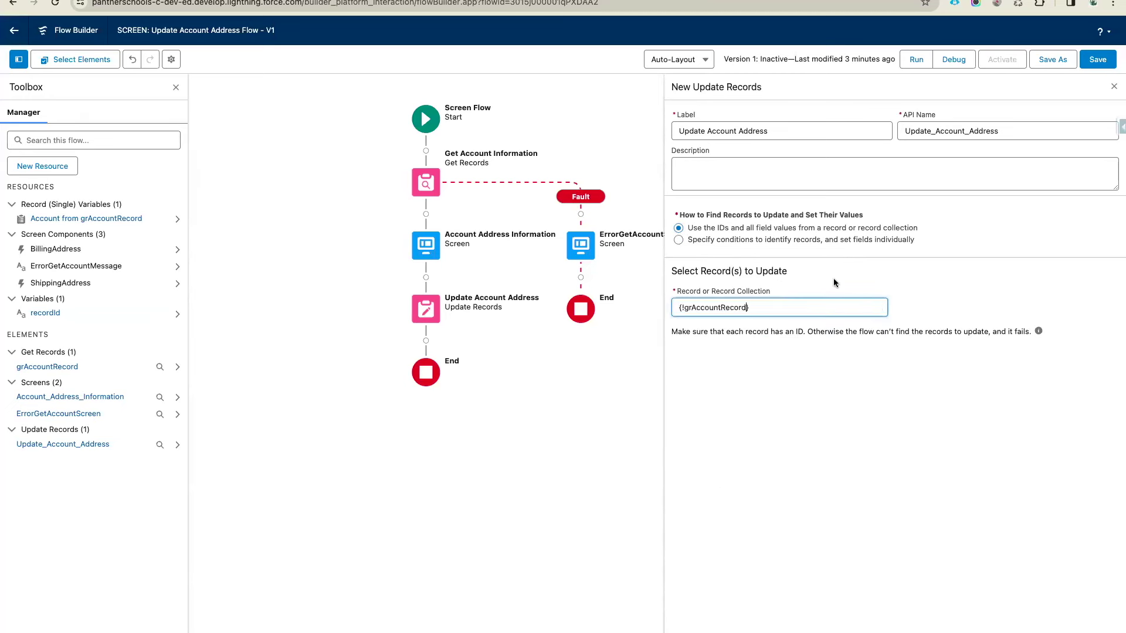
click(1093, 69)
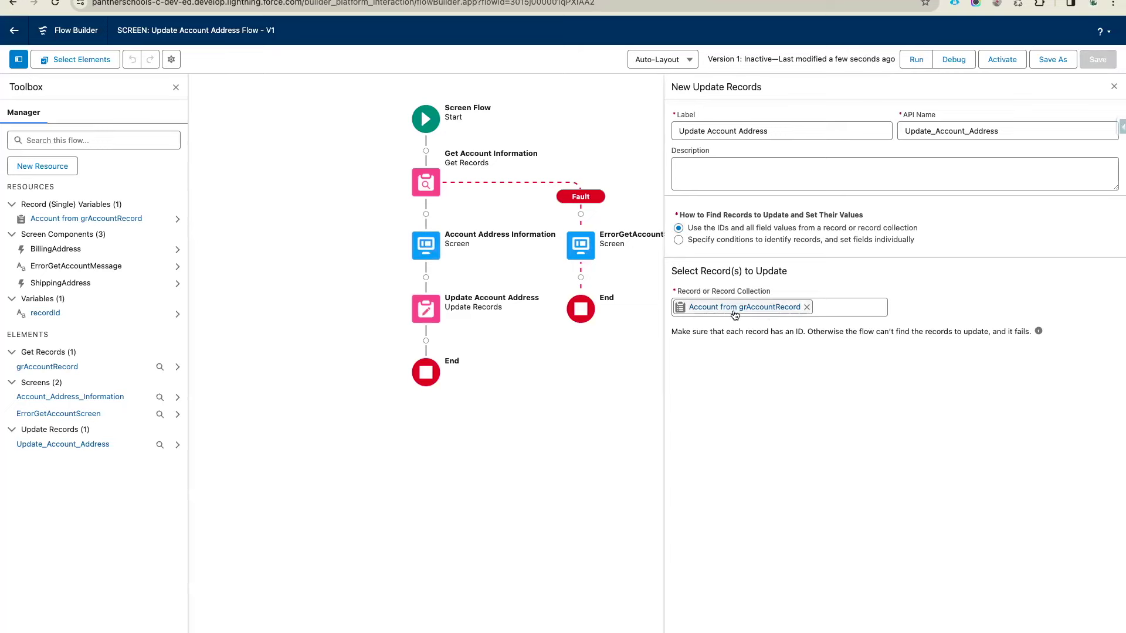
click(426, 245)
click(412, 361)
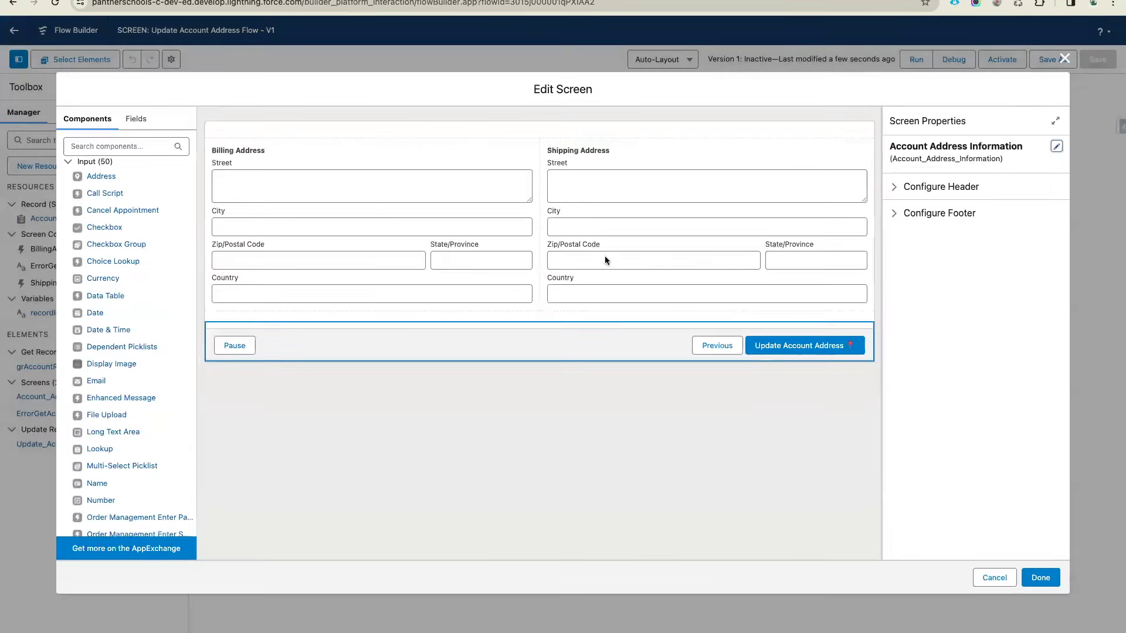
click(498, 267)
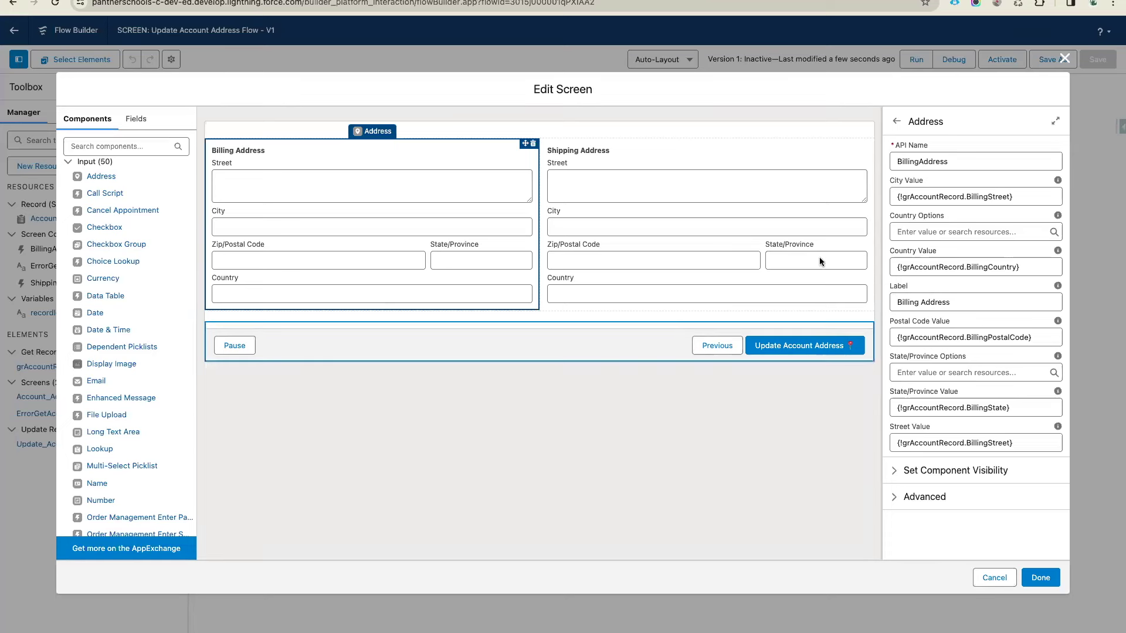
click(994, 578)
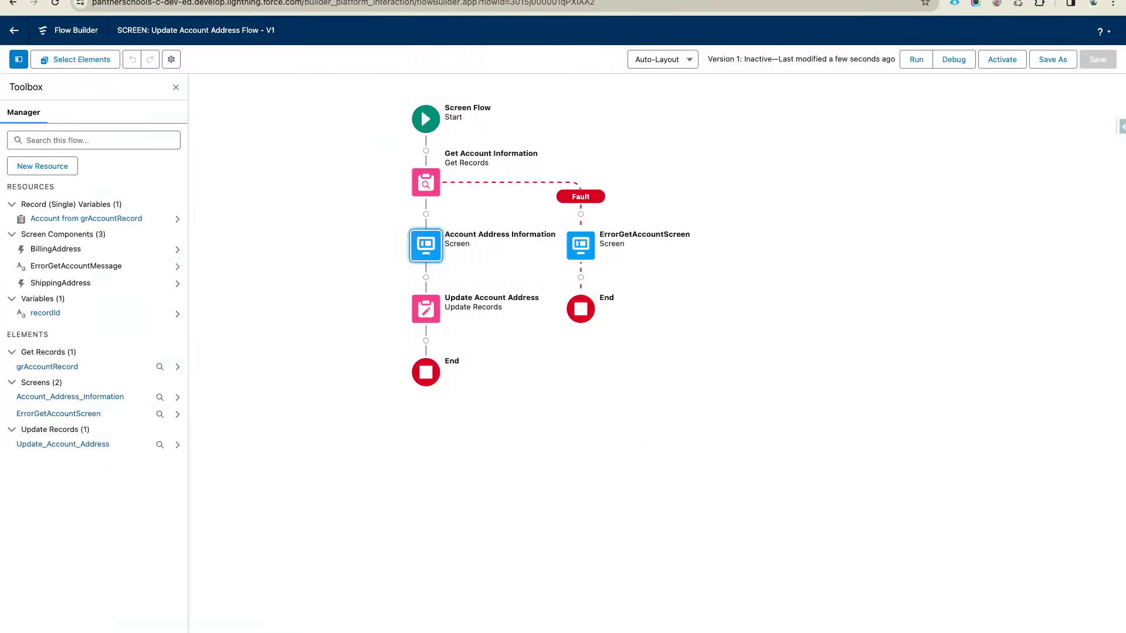
Fill the Error message box magenta and the Success message box green
key(ctrl+Tab)
scroll(550, 341, down, 3)
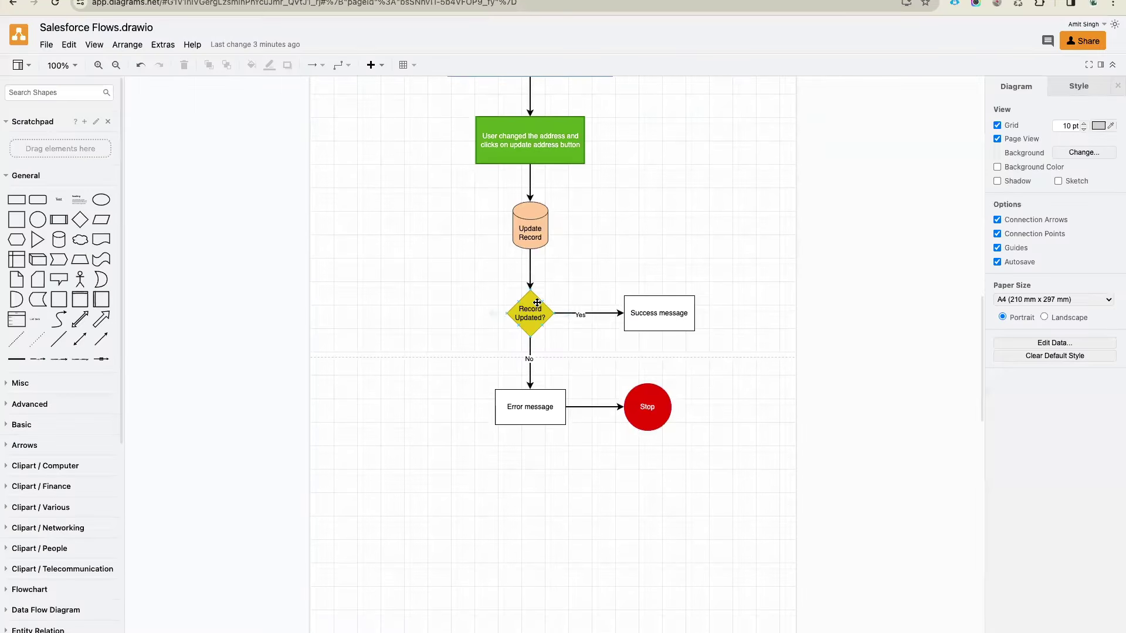
click(526, 408)
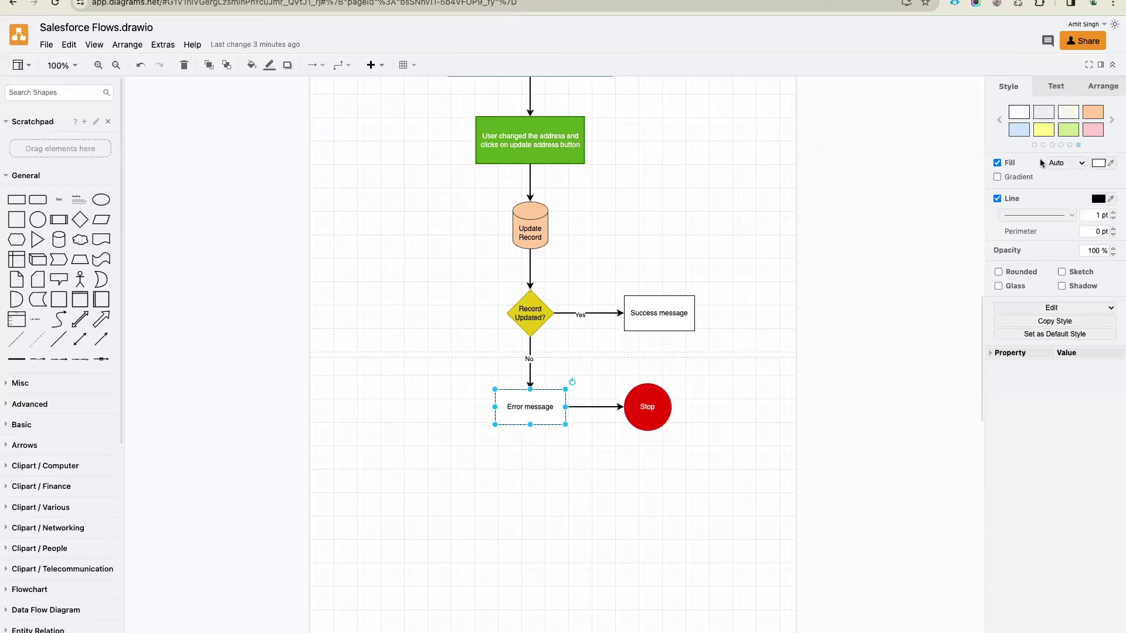
click(1057, 86)
click(1013, 86)
click(1113, 121)
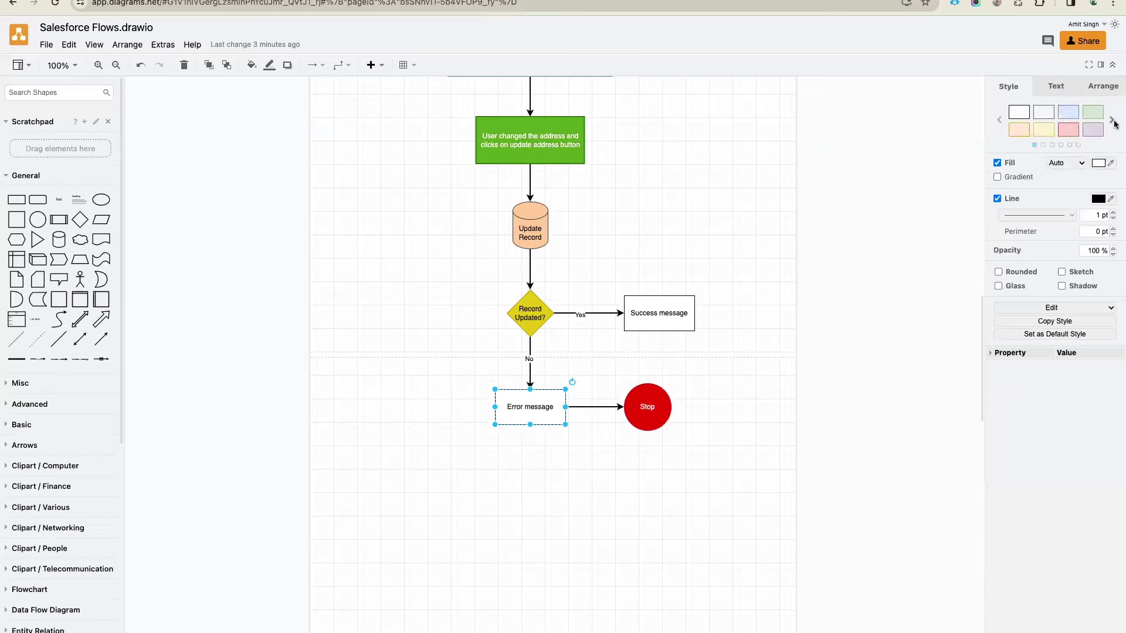
click(1113, 121)
click(1068, 129)
click(682, 300)
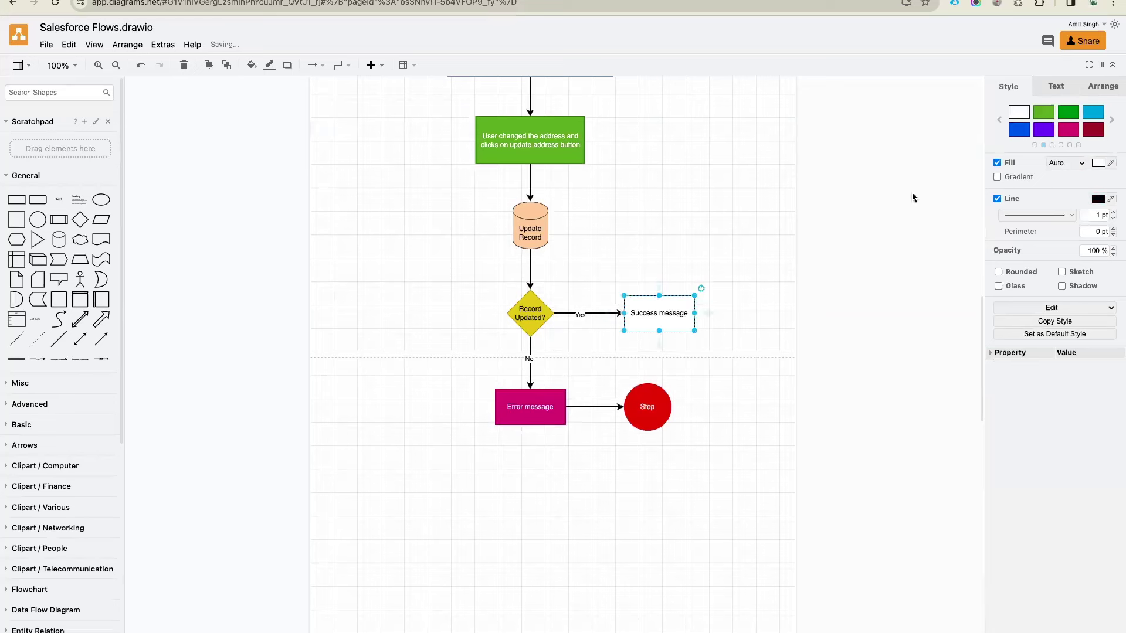
click(1067, 112)
click(682, 271)
Connect Success message to the Stop circle and align it above Stop
click(665, 313)
drag(663, 352, 648, 385)
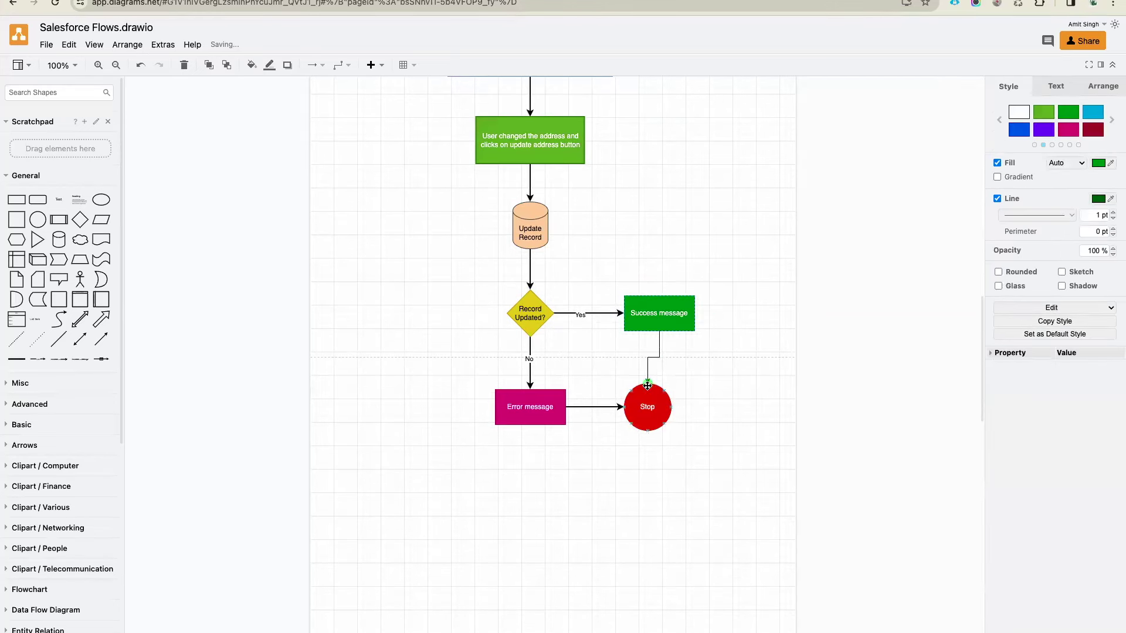
click(715, 390)
click(659, 311)
drag(659, 311, 650, 309)
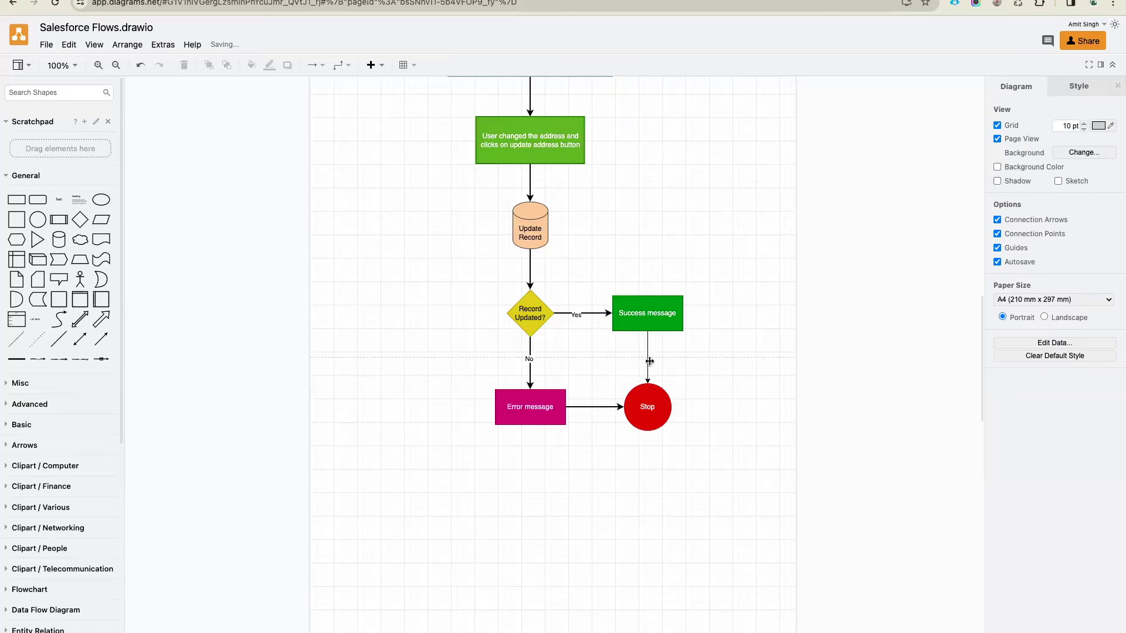
click(649, 361)
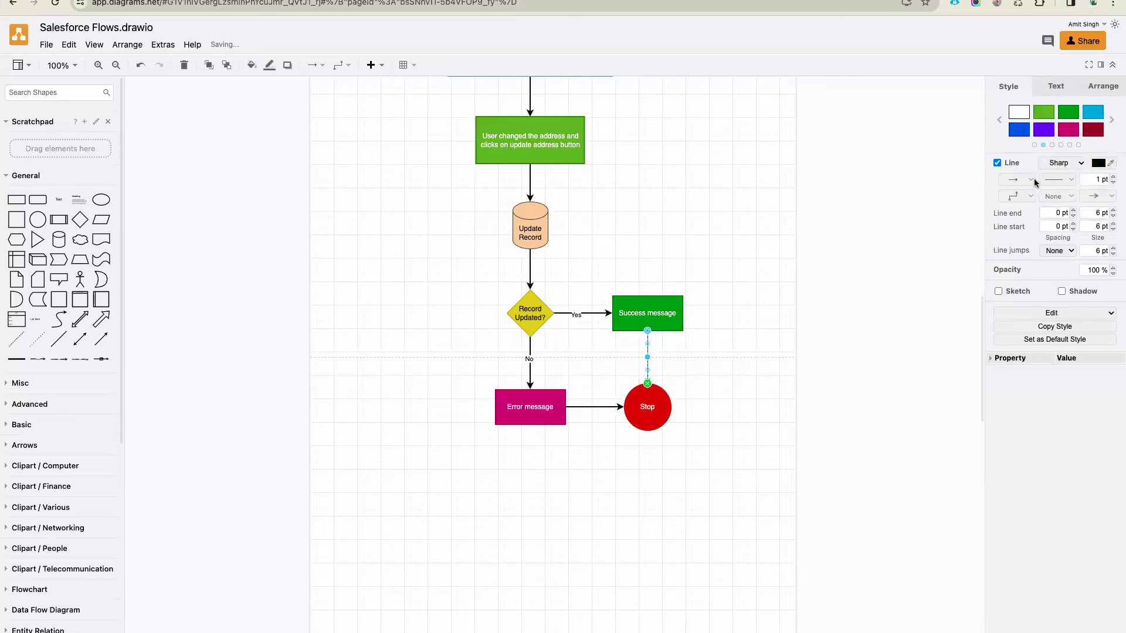
click(691, 208)
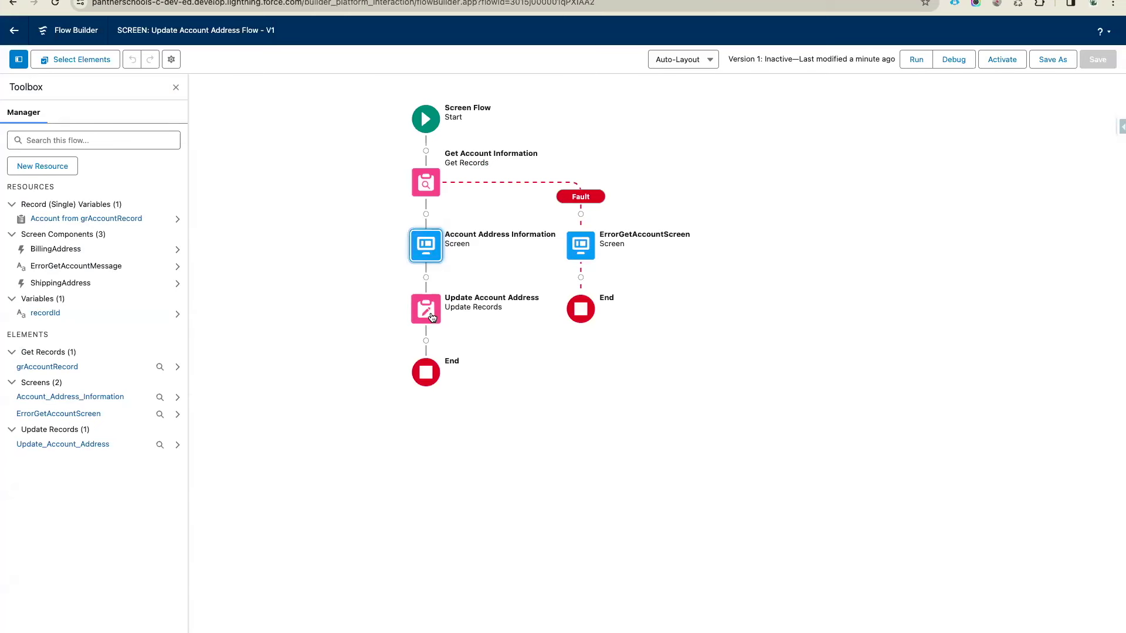
Add a fault path to Update Account Address and start a new screen on it
click(430, 317)
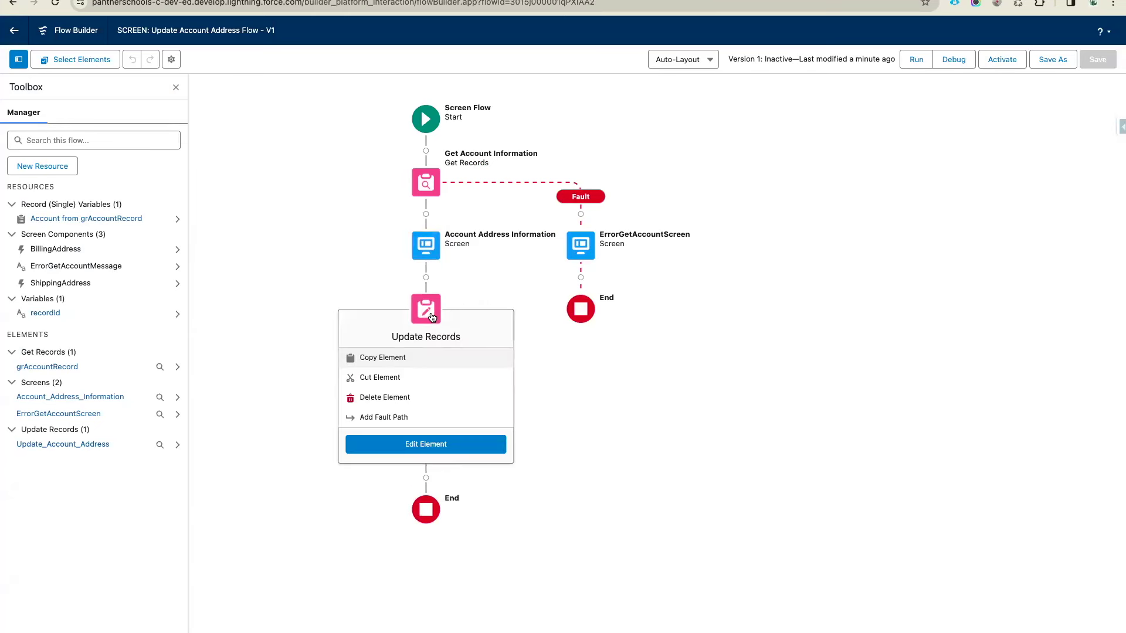
click(397, 418)
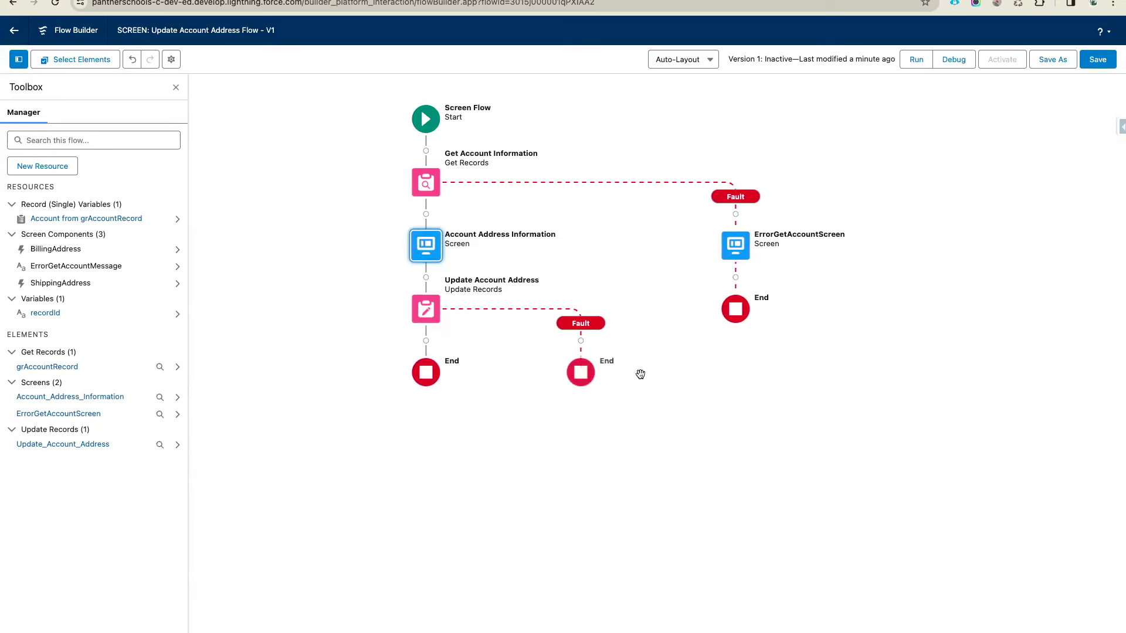
click(580, 341)
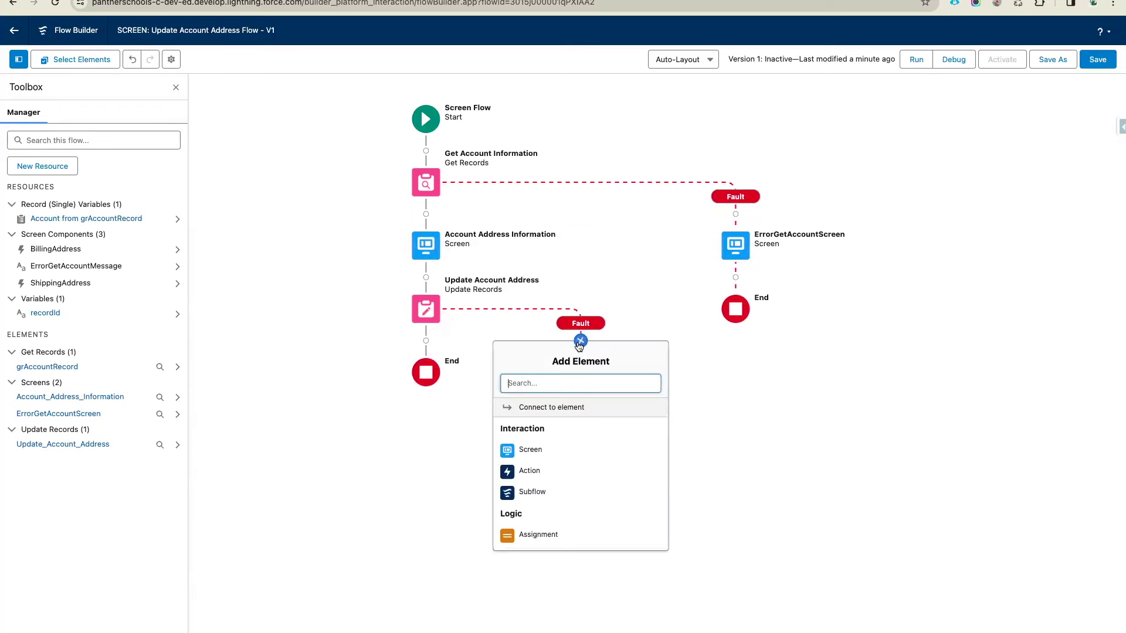
click(531, 450)
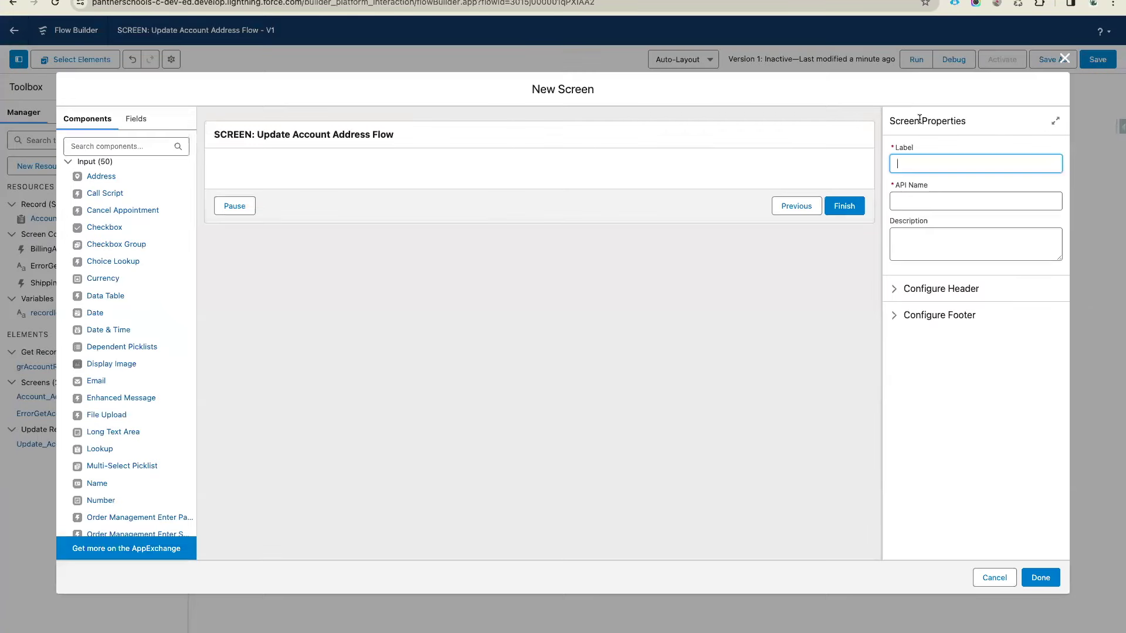
Label the new screen Update Error Screen and hide its header
text(Update)
click(959, 183)
click(941, 289)
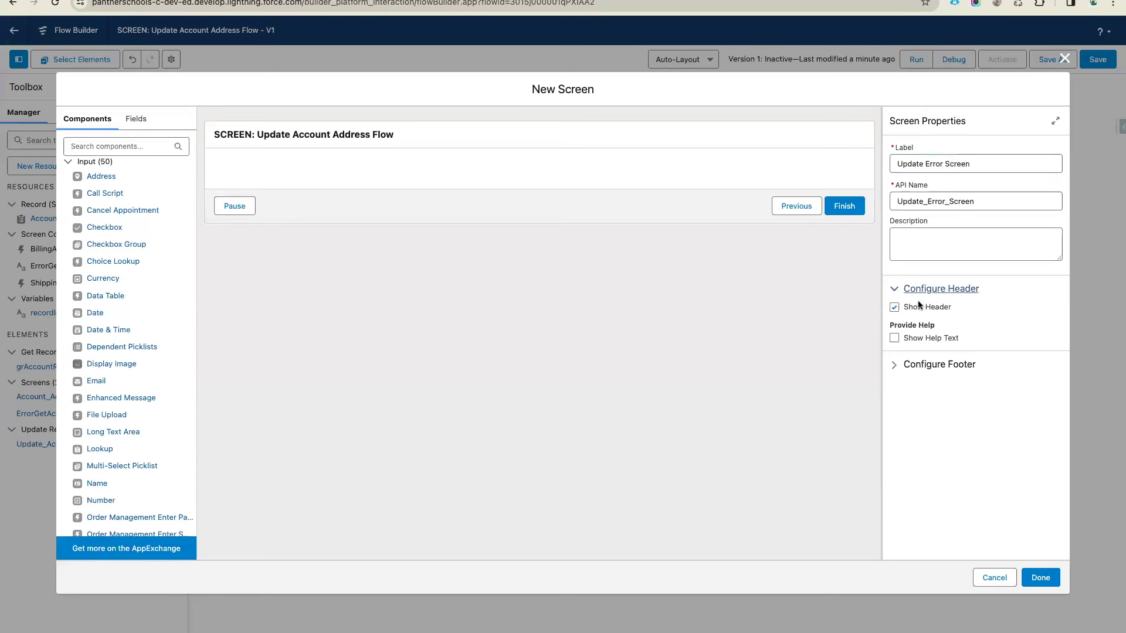
click(919, 306)
Add a Display Text named UpdateErrorMessage showing {!$Flow.FaultMessage}
click(114, 147)
text(dis)
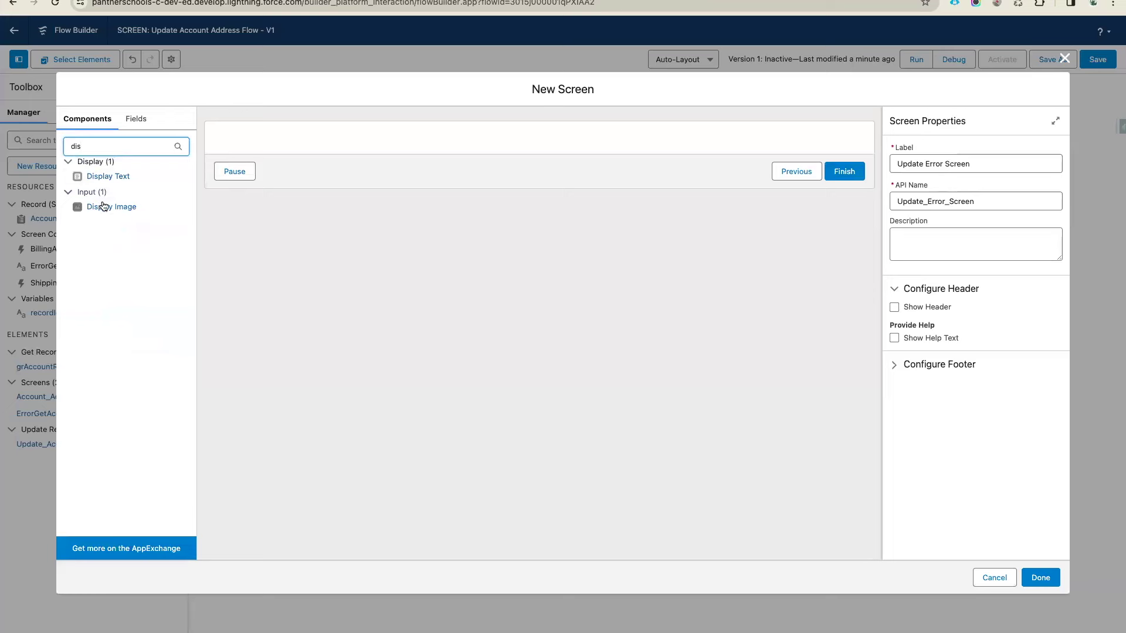
drag(104, 177, 379, 138)
click(964, 162)
text(UpdateErrorMessage)
click(964, 217)
text(Flo)
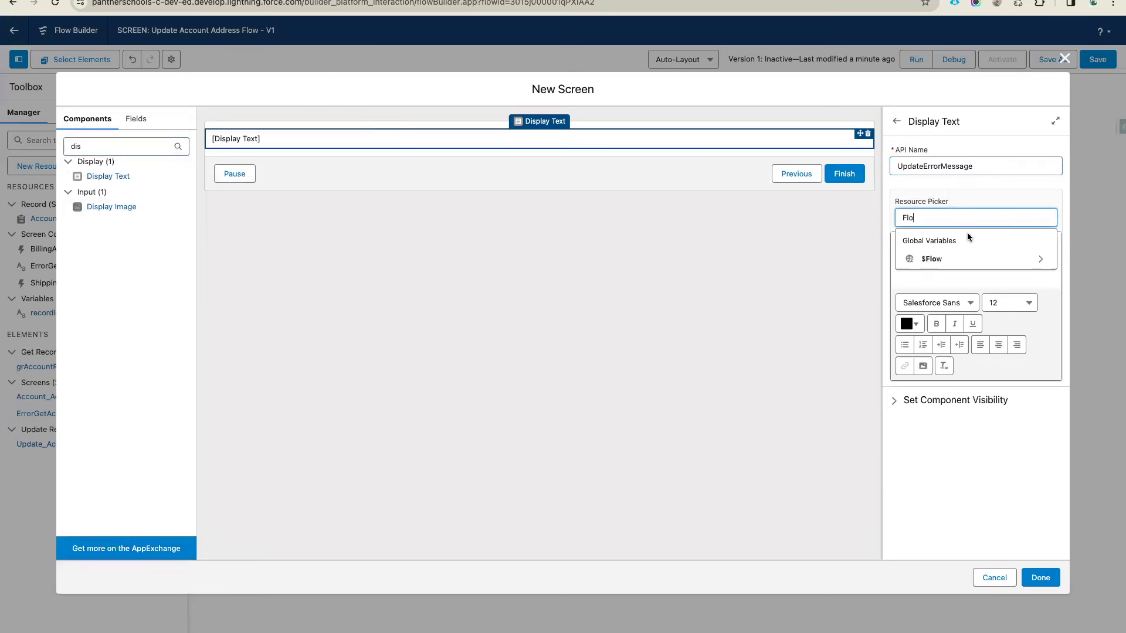
click(973, 258)
text(Fa)
click(950, 245)
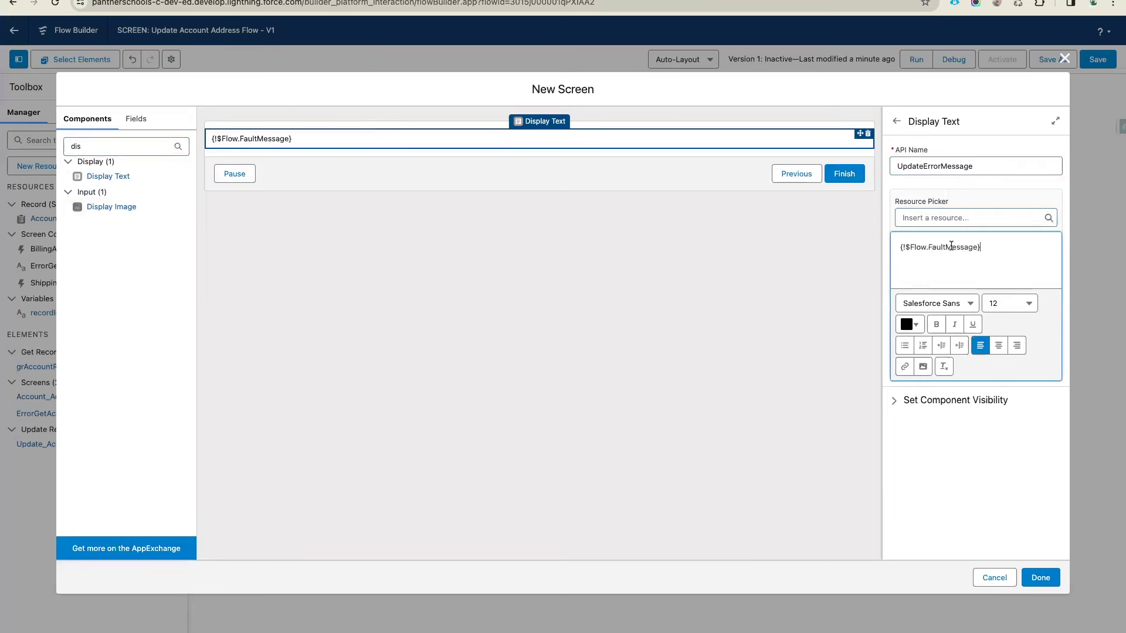
Format the fault message red, centred, at size 18, and finish the screen
triple_click(940, 247)
click(910, 324)
click(1016, 352)
click(991, 473)
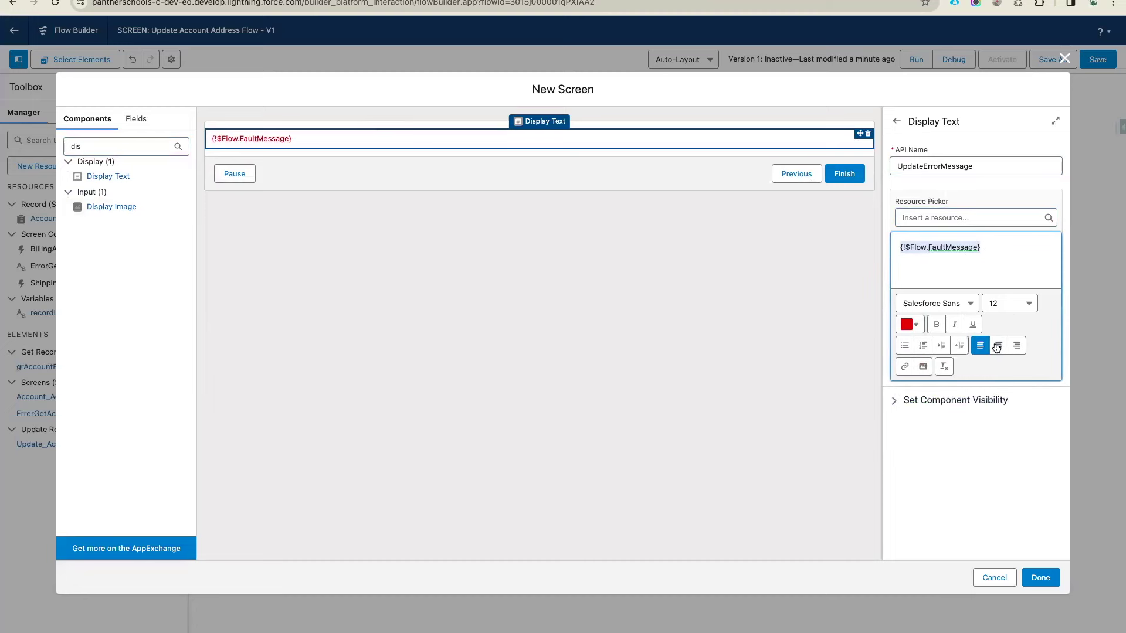
click(999, 345)
click(1009, 304)
click(1005, 429)
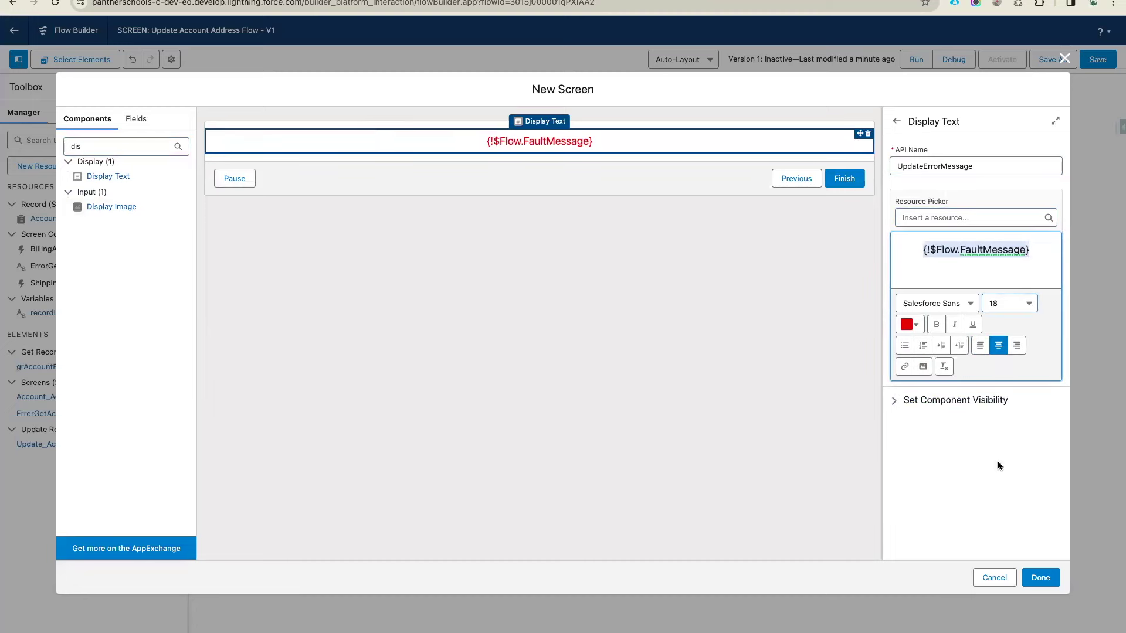
click(1036, 580)
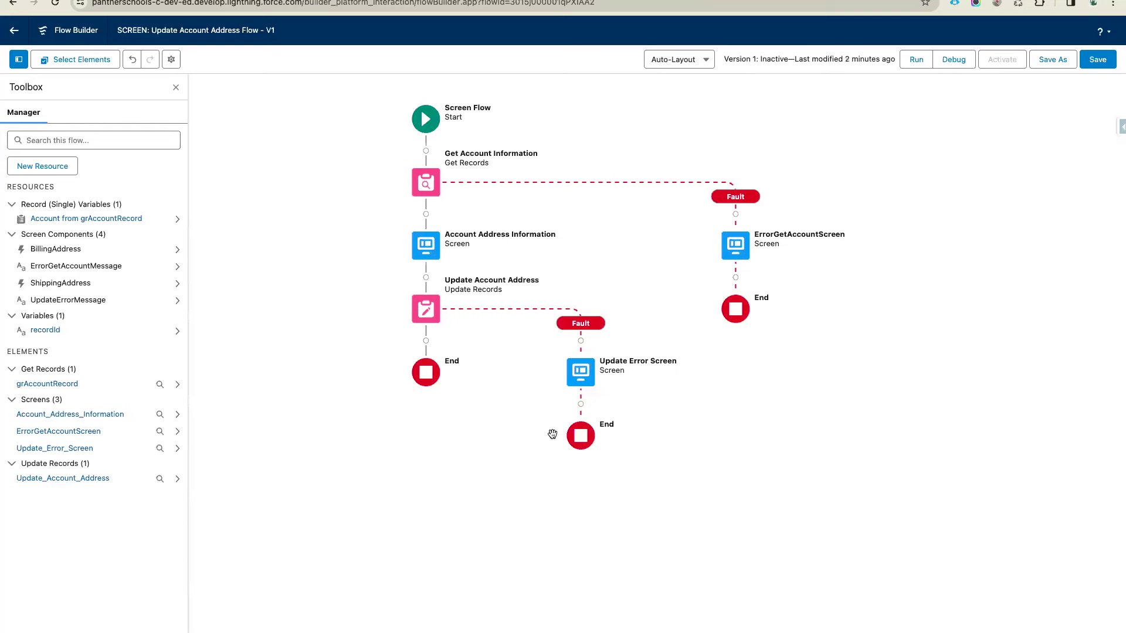
Add a Record Updated screen after Update Account Address with its header hidden
click(425, 341)
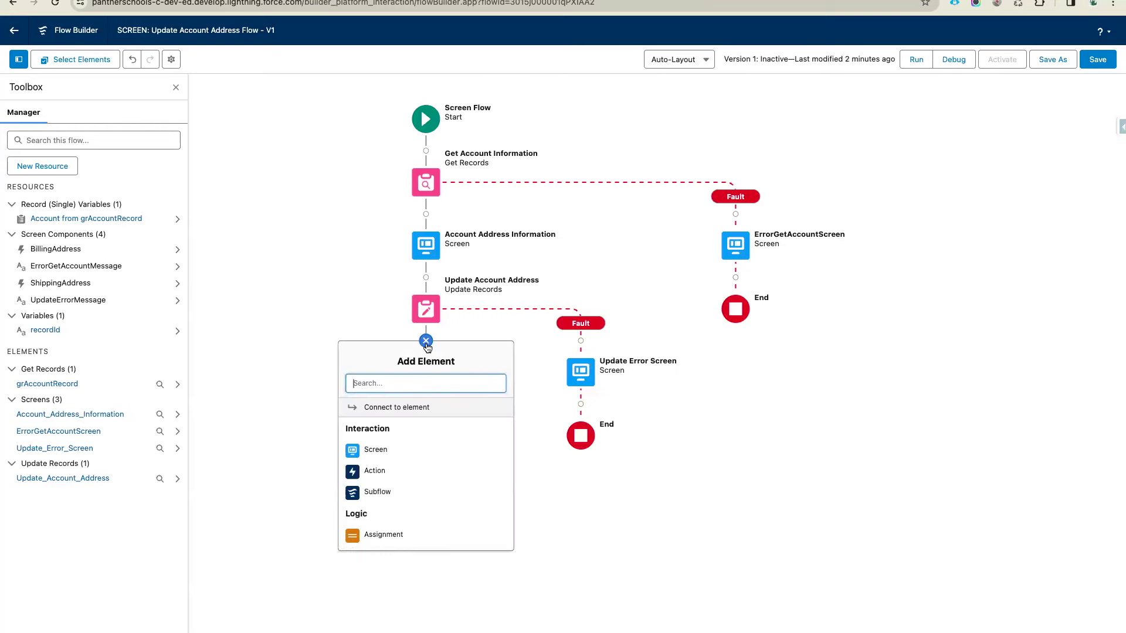
click(413, 452)
text(Record Update)
click(973, 188)
click(934, 296)
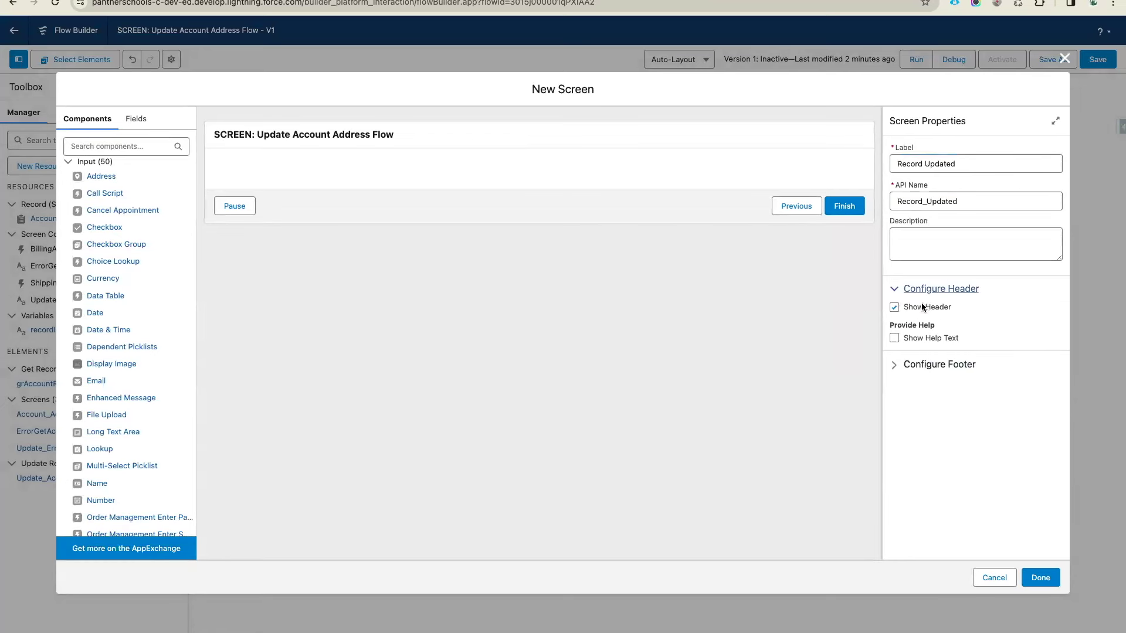
click(920, 302)
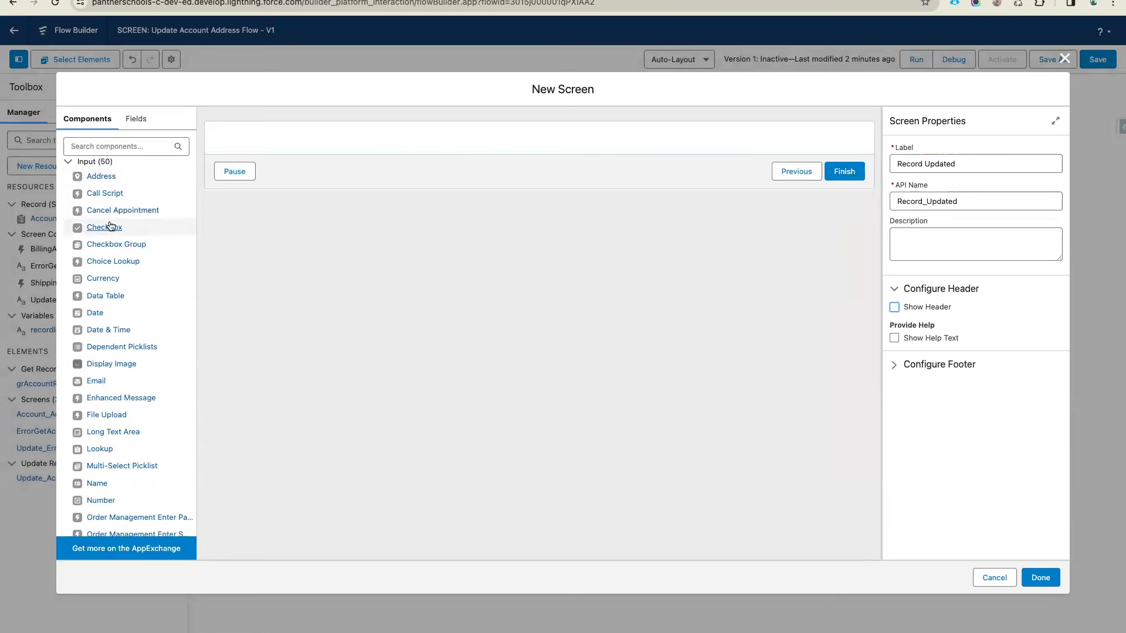
Add a Call Script named RecordYpdapdatedScritp with script text 'Record Updated'
drag(102, 194, 362, 144)
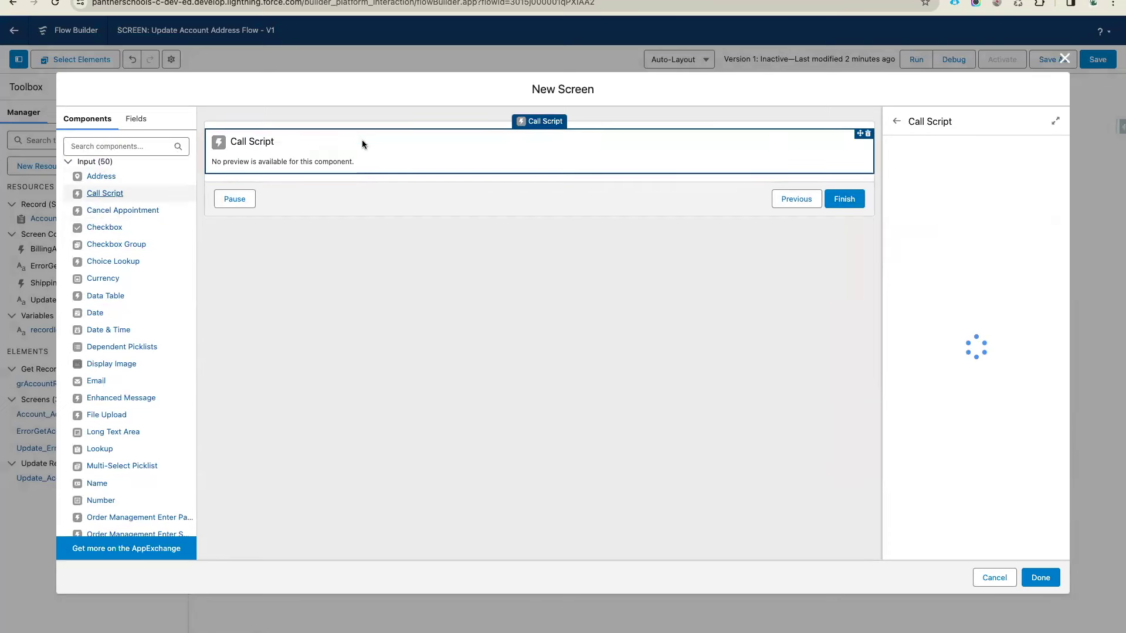
click(915, 162)
text(RecordYp)
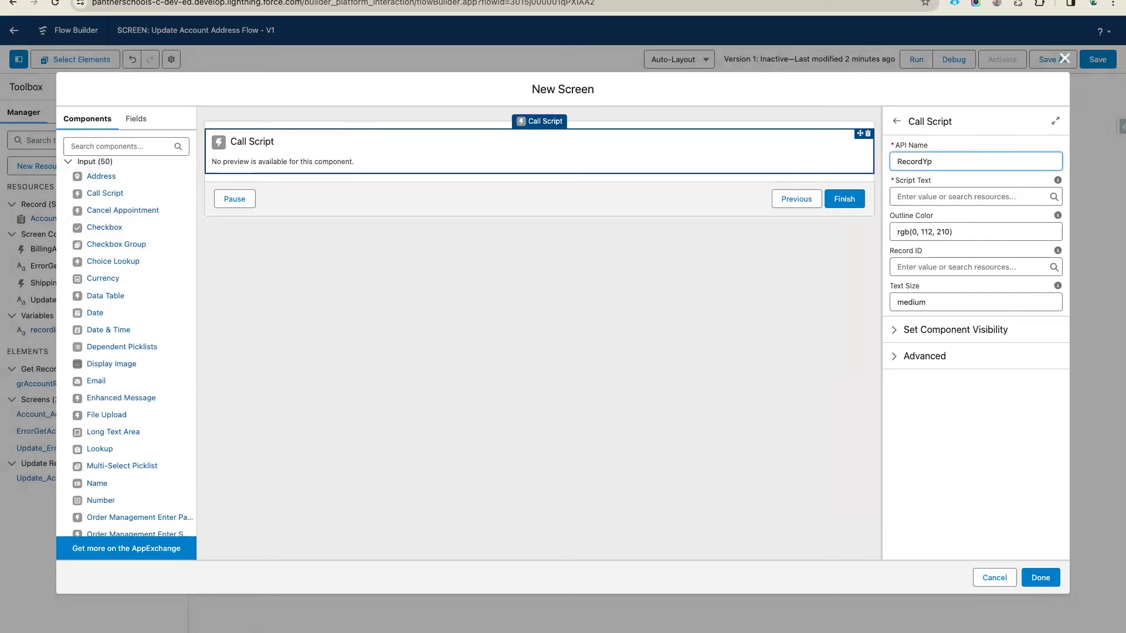
text(dapdatedScri)
text(tp)
click(931, 196)
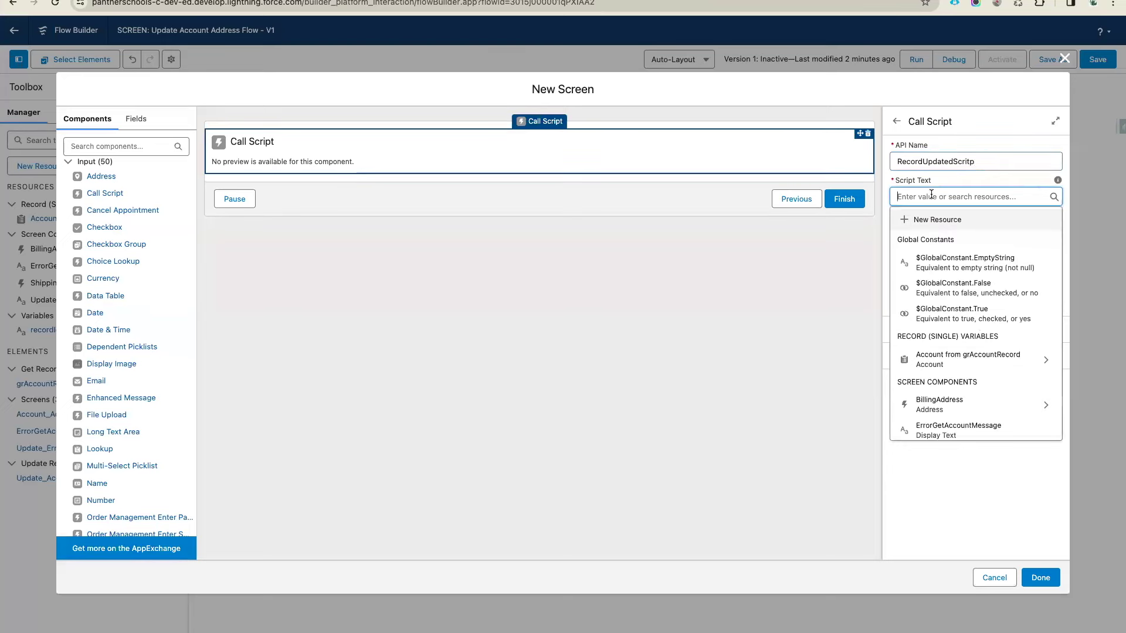
text(Record U)
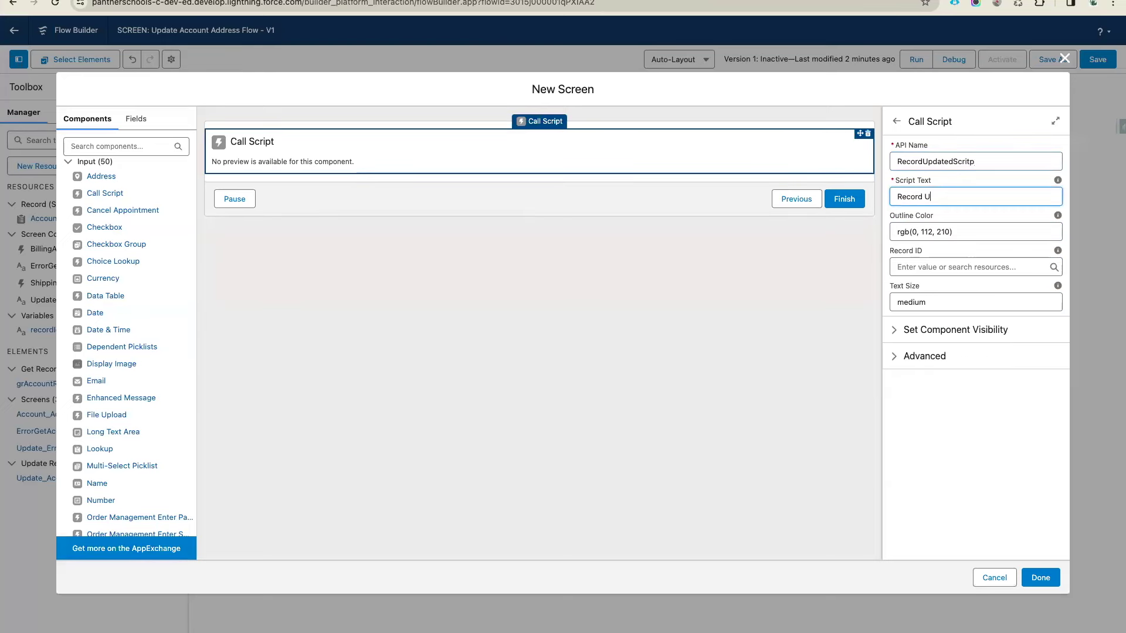
text(pdated)
click(980, 209)
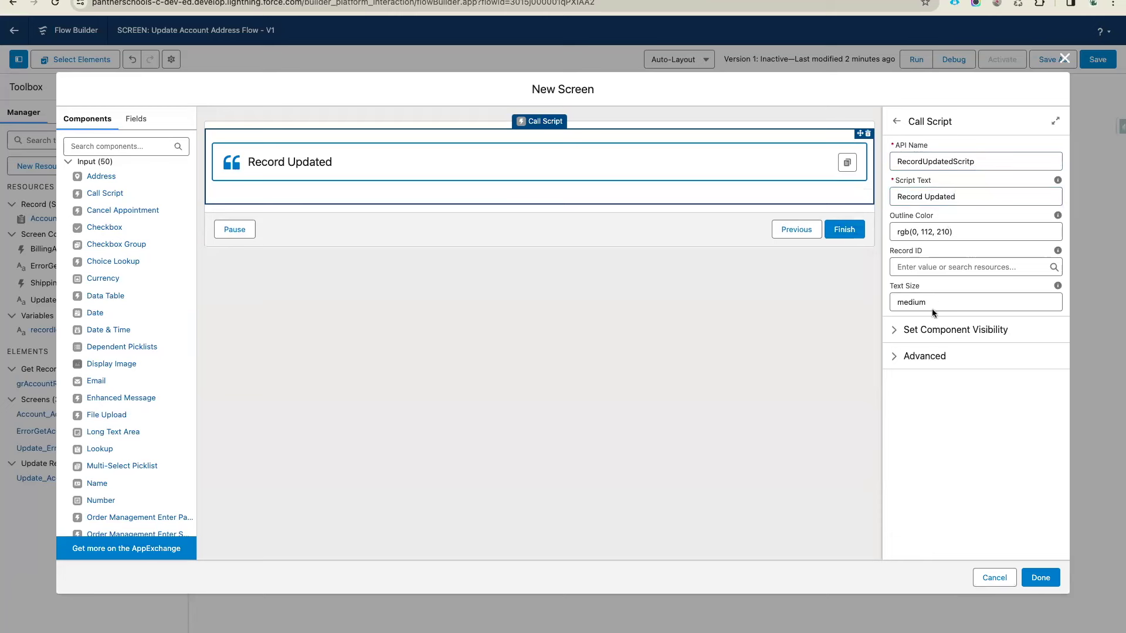
Finish the Record Updated screen and save the flow
click(944, 332)
click(944, 332)
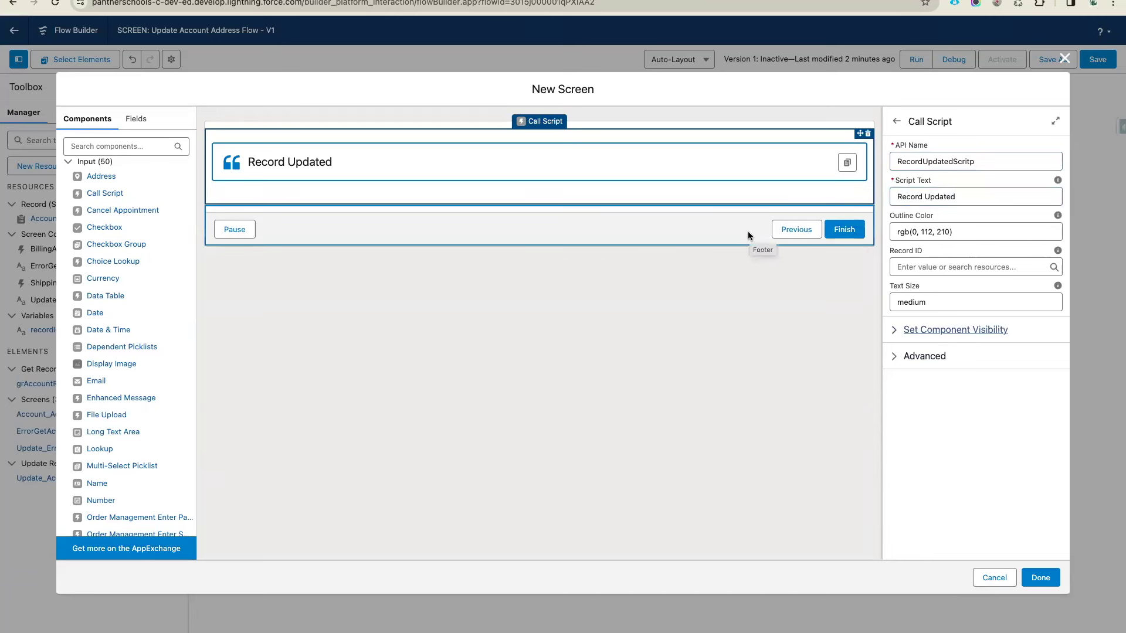
click(1041, 578)
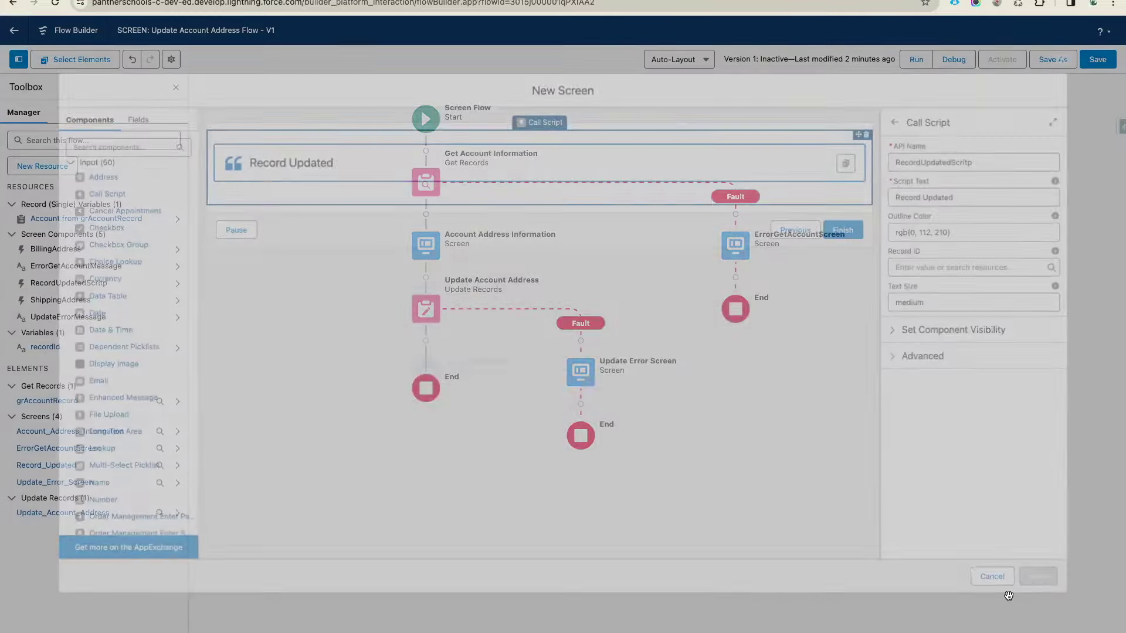
click(1093, 60)
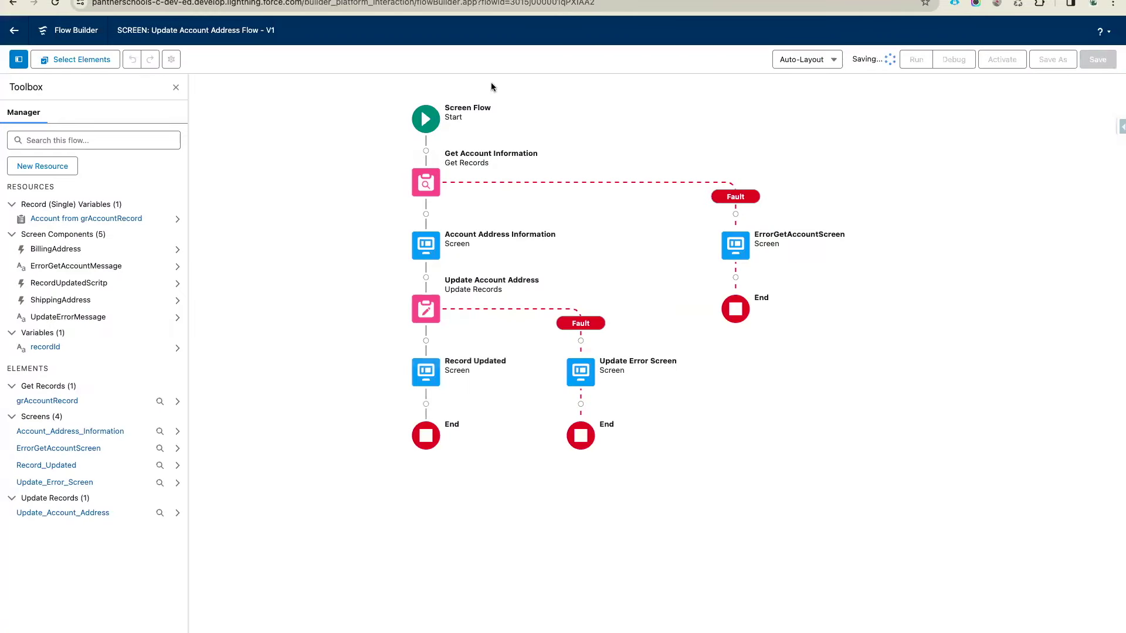
Shift the Error Message box right and fill it red in the flowchart
click(492, 0)
scroll(649, 243, up, 10)
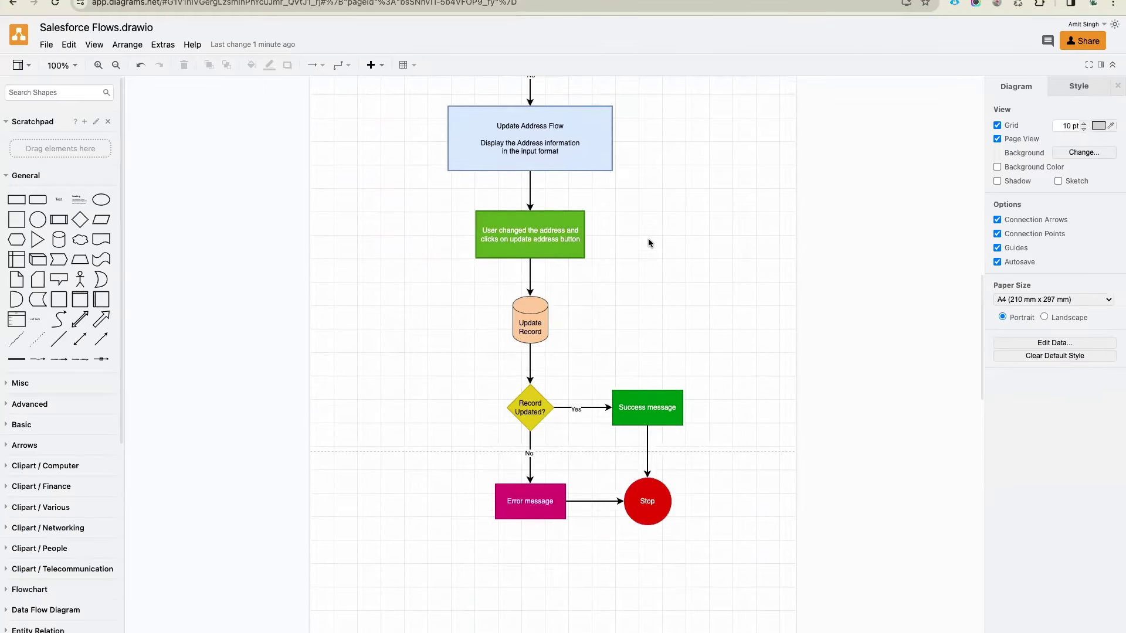
scroll(649, 243, down, 3)
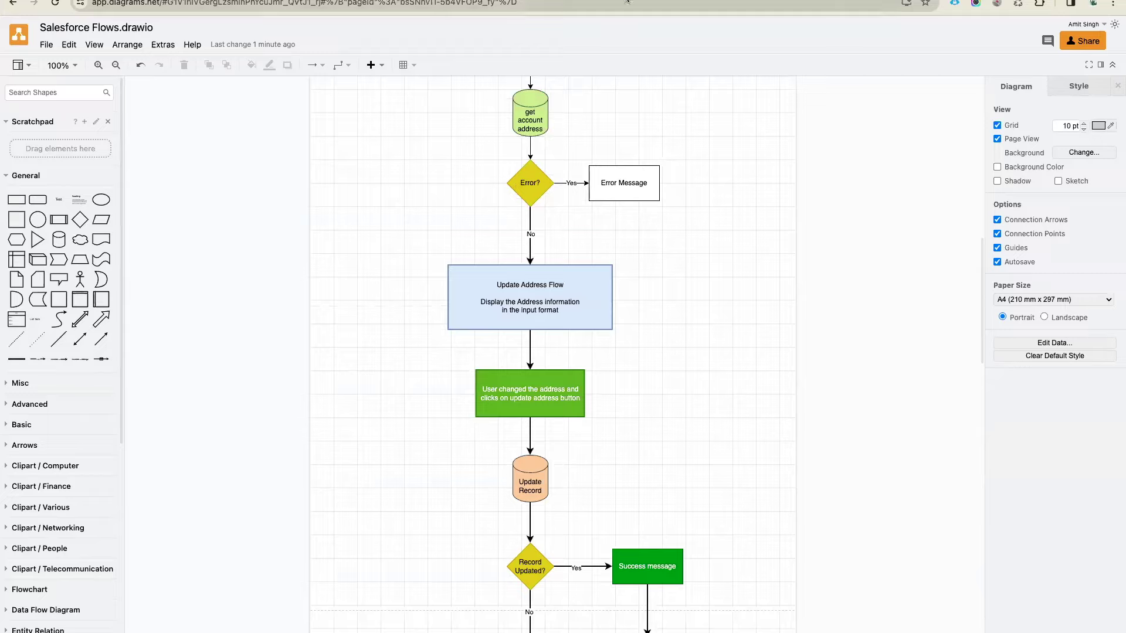
key(ctrl+Tab)
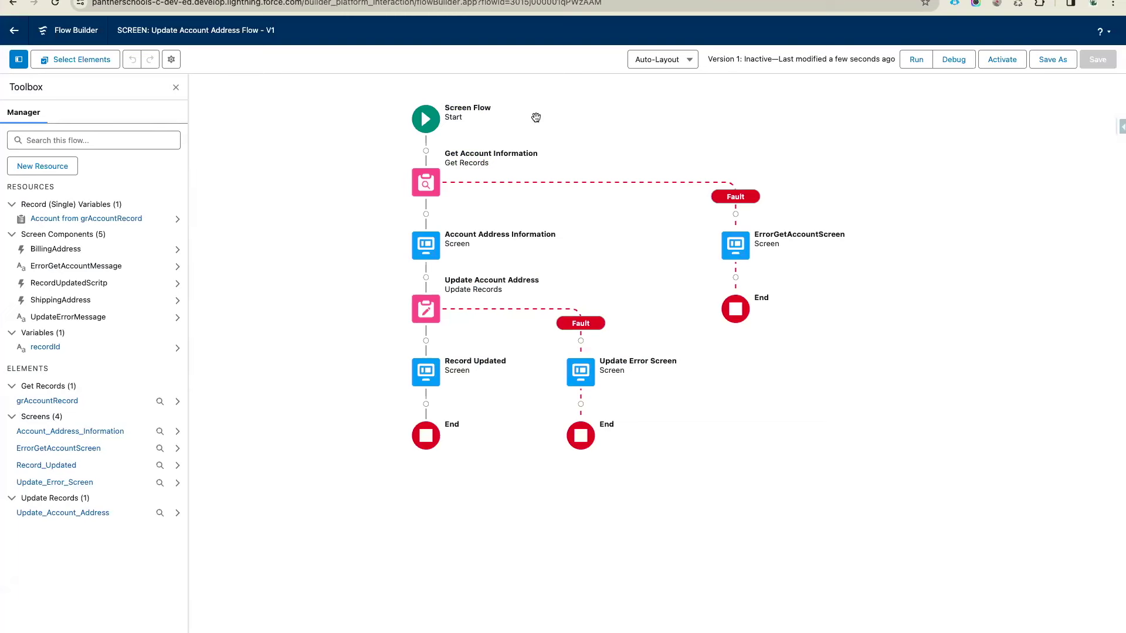
key(ctrl+shift+Tab)
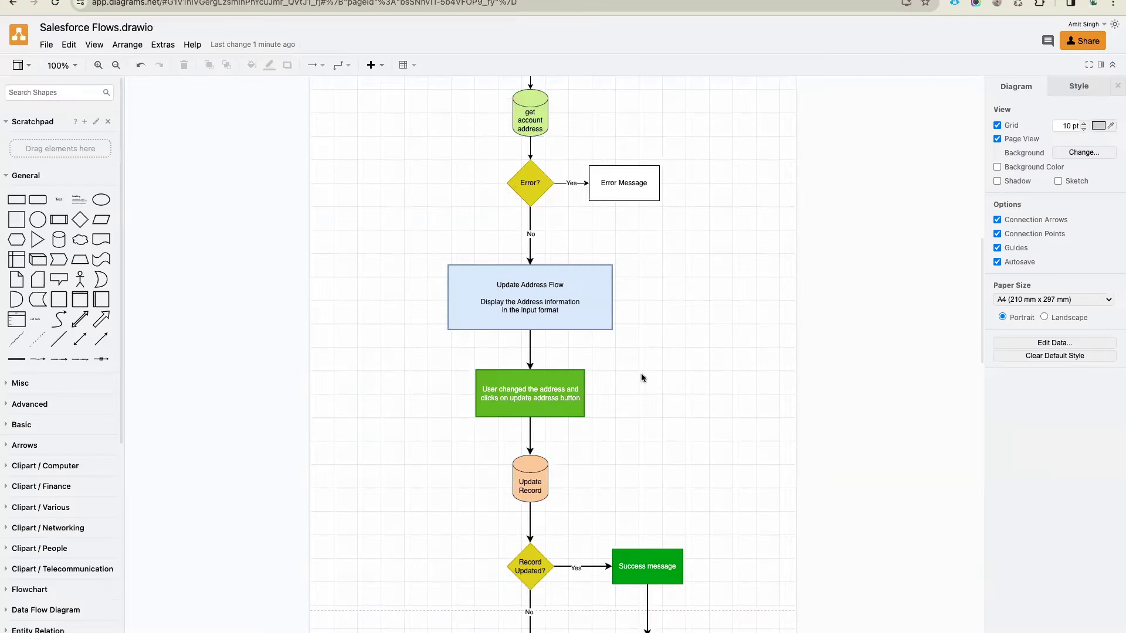
drag(610, 182, 659, 183)
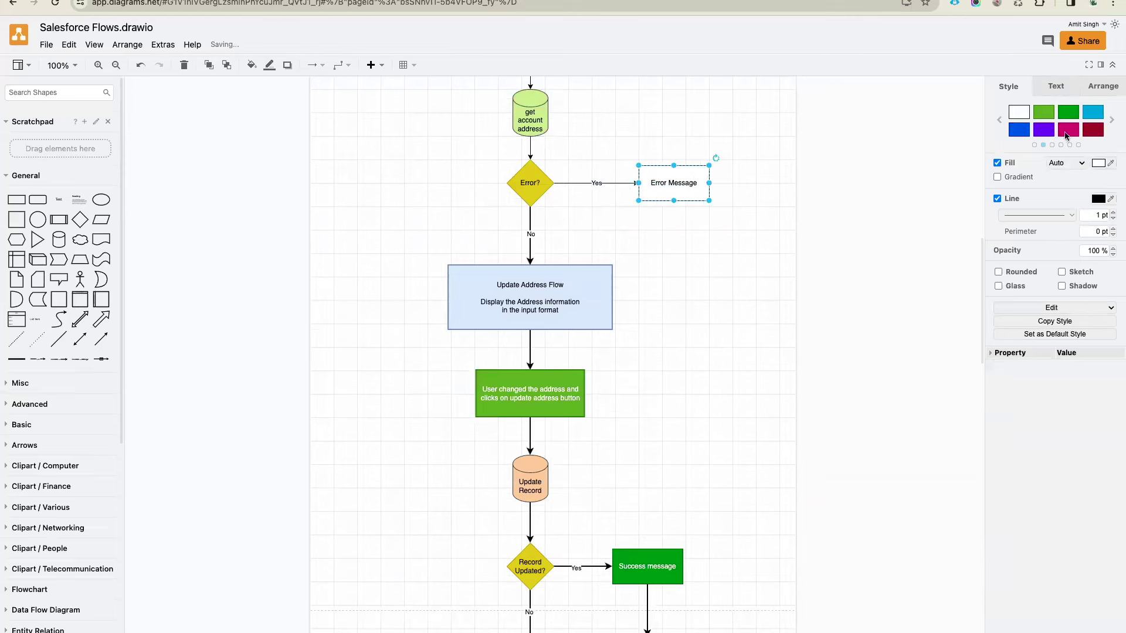
click(1111, 120)
click(1019, 112)
click(606, 202)
click(616, 183)
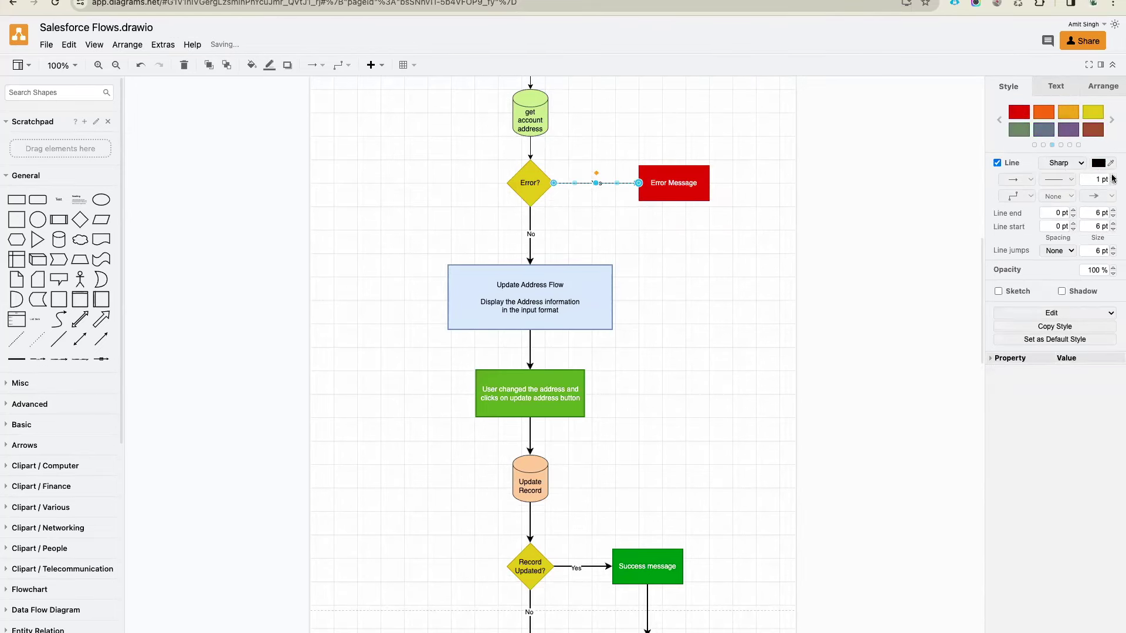
click(688, 263)
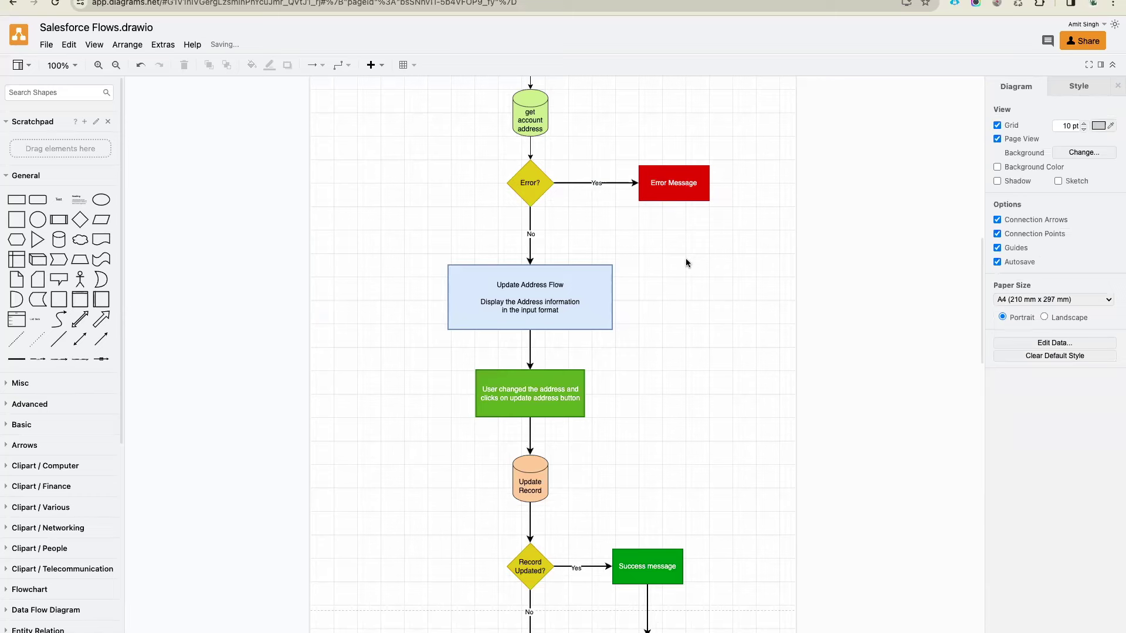
Nudge the Account Detail Page box slightly upward
scroll(687, 263, up, 5)
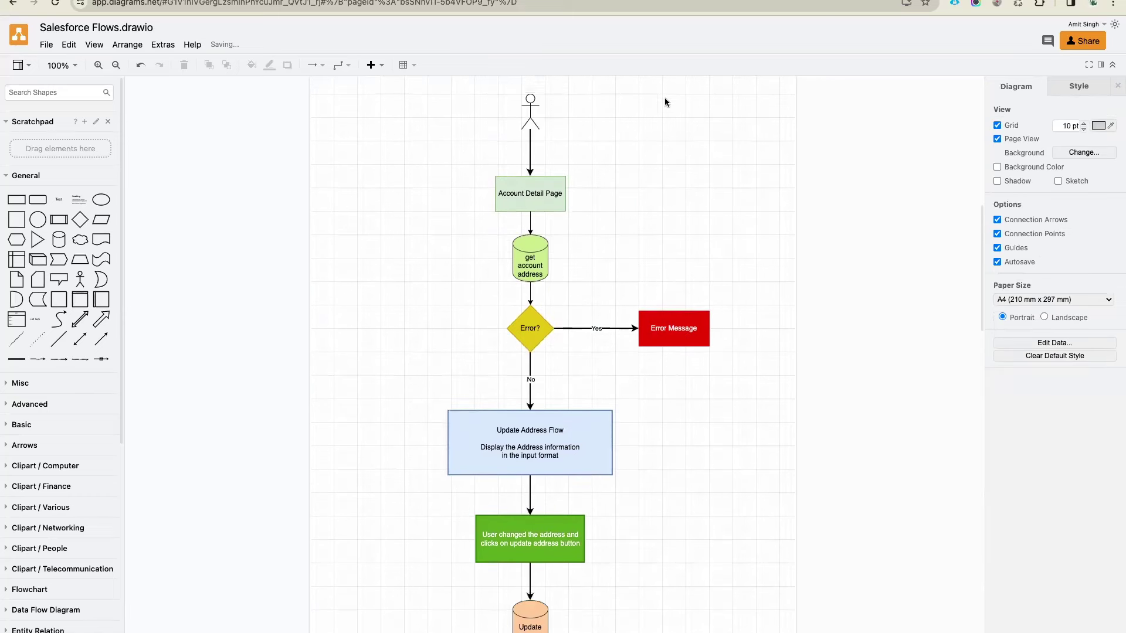
click(530, 222)
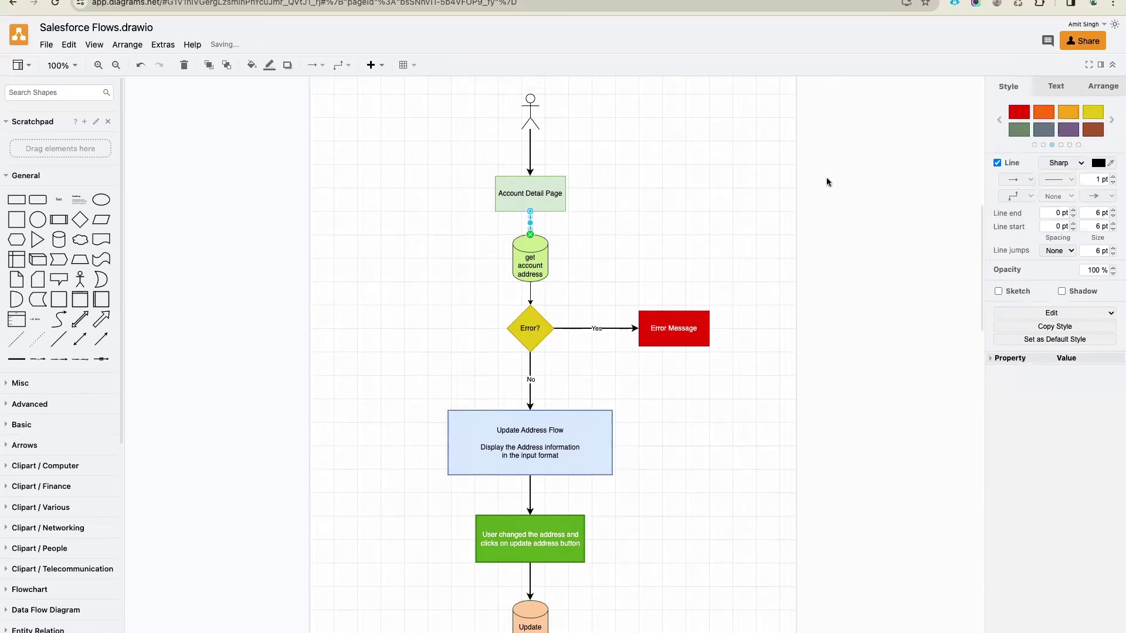
click(698, 199)
click(556, 191)
drag(556, 191, 556, 186)
click(646, 185)
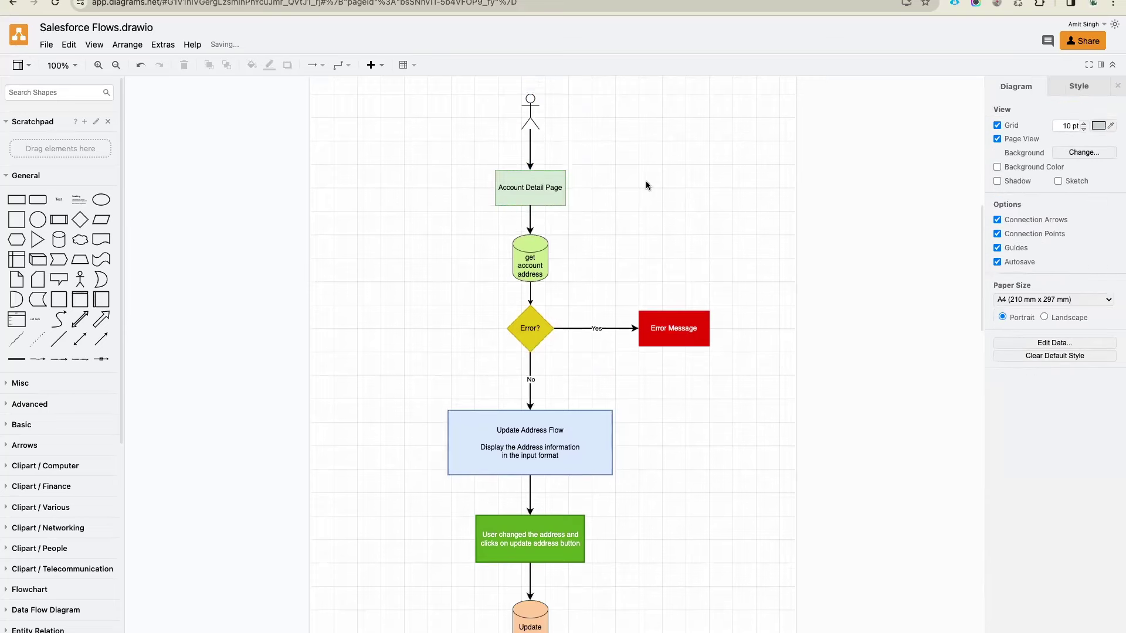
scroll(646, 186, down, 5)
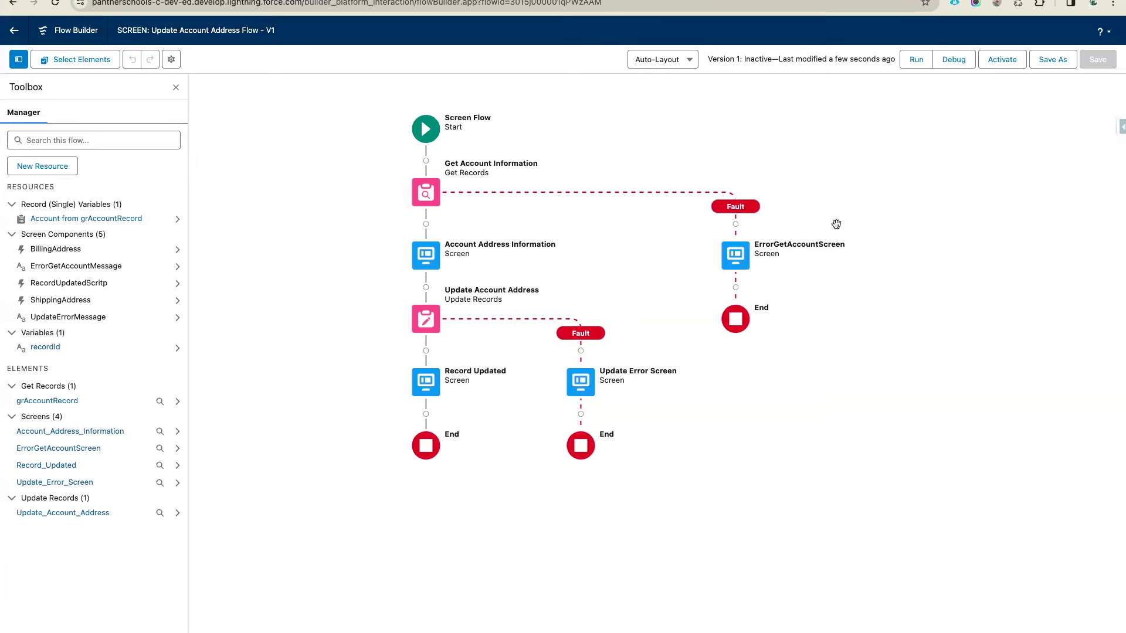
Start a debug run and paste the account's record ID into recordId
click(949, 64)
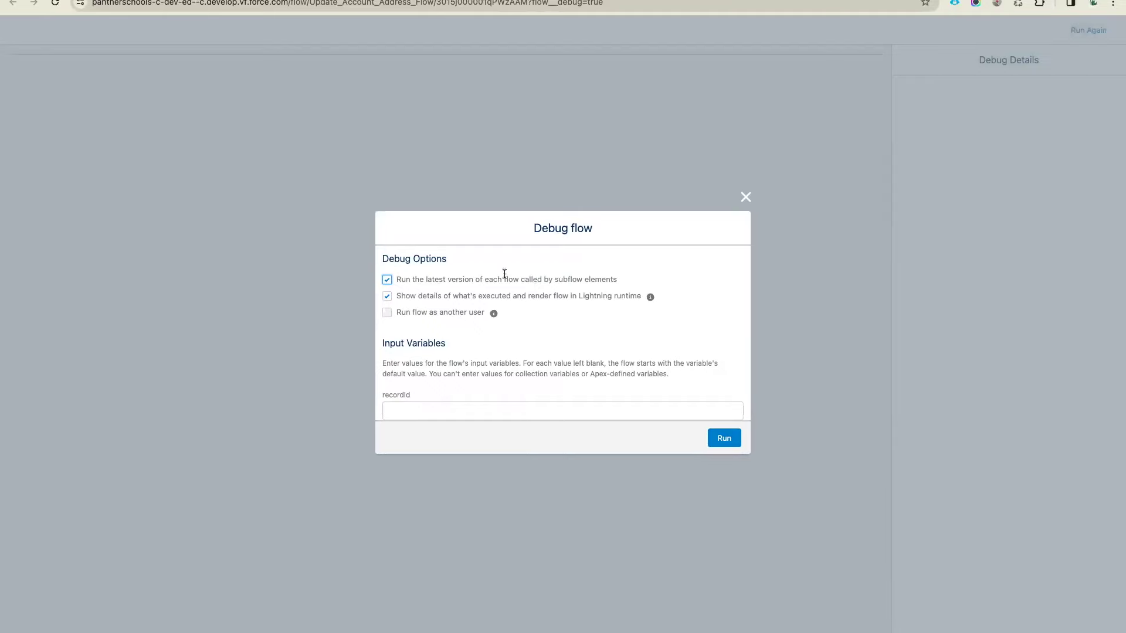
key(ctrl+Tab)
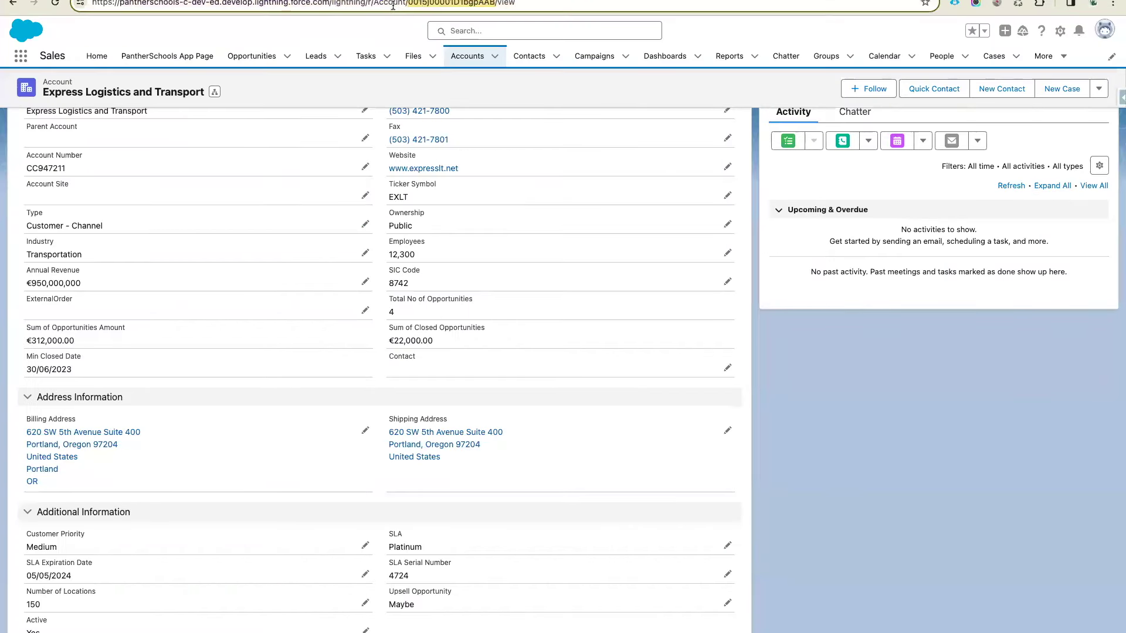
key(ctrl+shift+Tab)
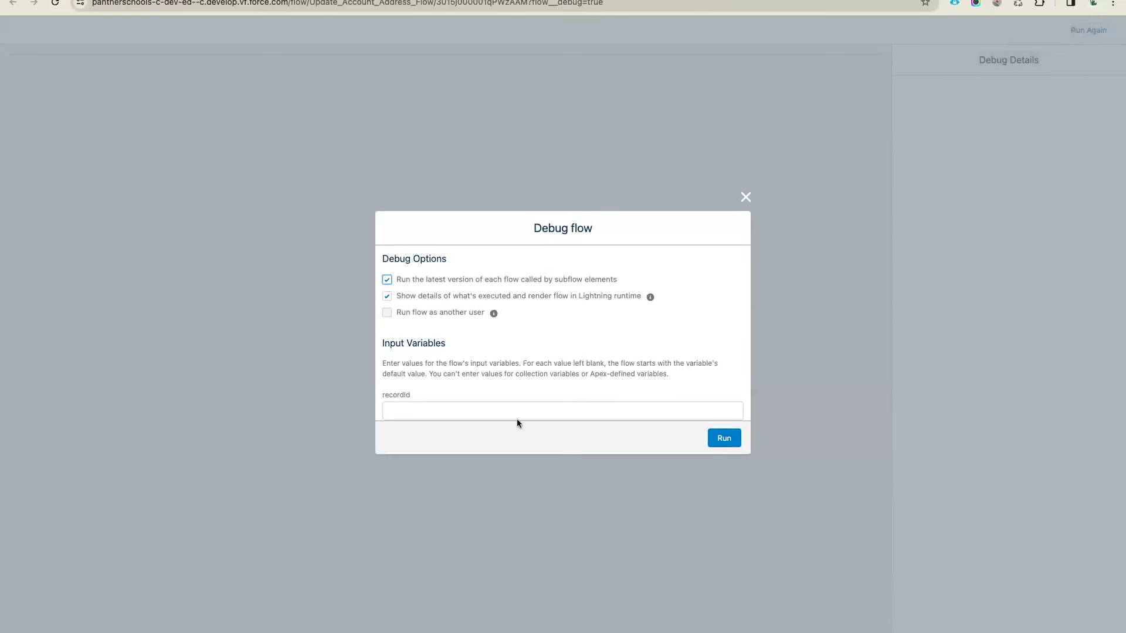
click(510, 413)
text(0015j00001D1bgpAAB)
Run the flow in debug mode and review the prefilled address screen
click(716, 435)
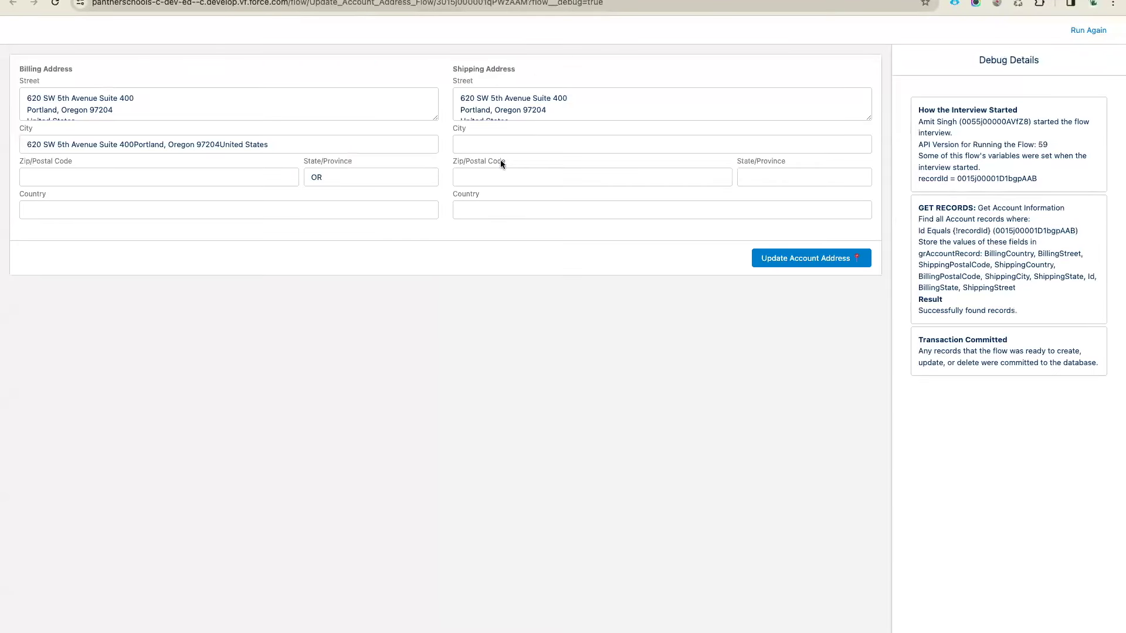
scroll(556, 103, down, 2)
scroll(555, 105, up, 2)
scroll(234, 103, down, 2)
scroll(236, 103, up, 2)
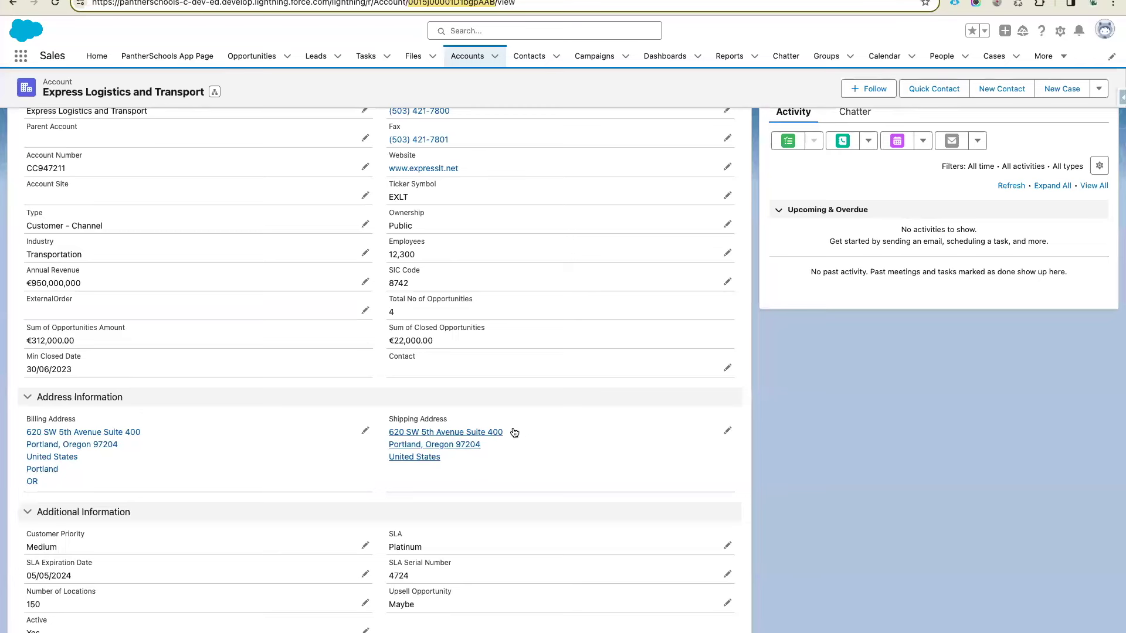
click(727, 430)
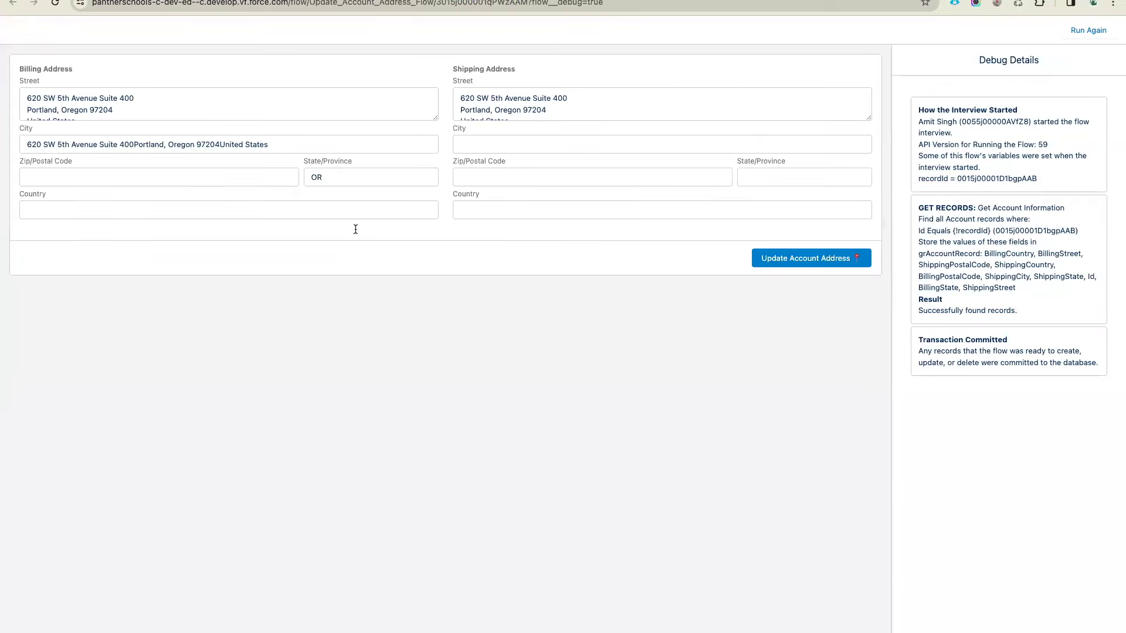
Move United States out of Billing Street into the billing Country field
drag(336, 177, 276, 177)
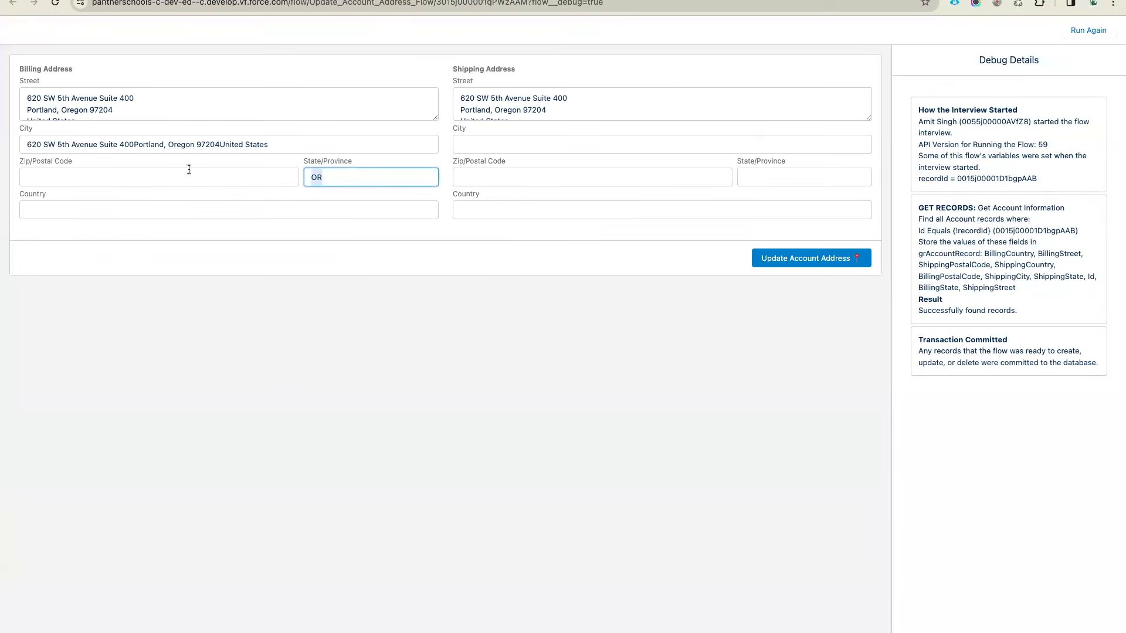
click(435, 121)
drag(435, 122, 437, 146)
triple_click(60, 121)
key(super+c)
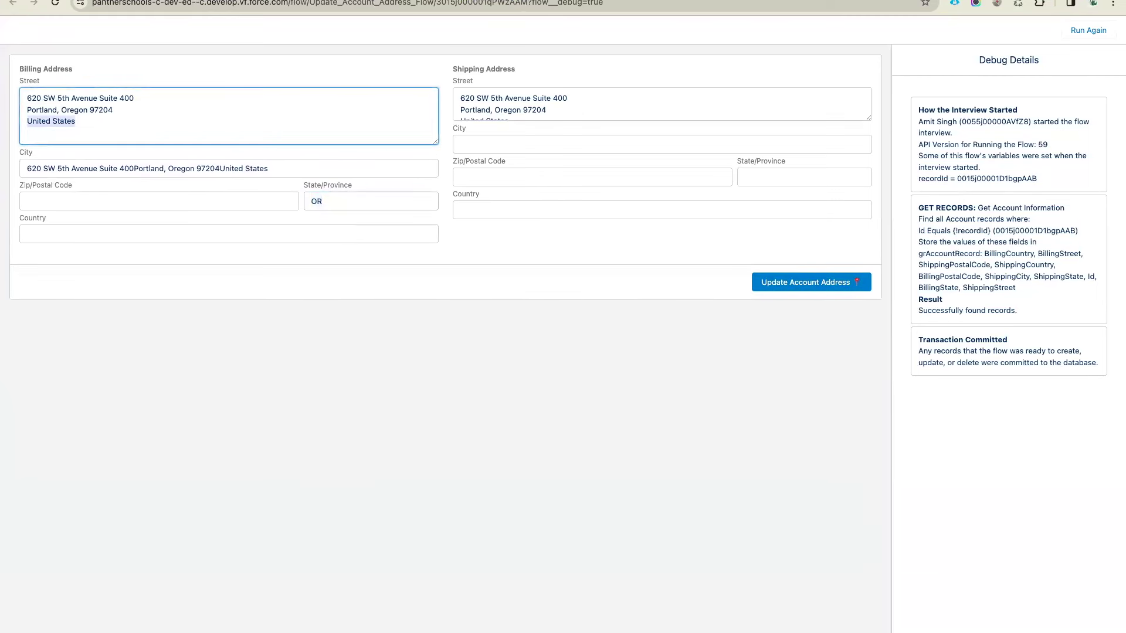
key(BackSpace)
click(43, 232)
key(super+v)
Move 97204 into billing Zip and Portland, Oregon into billing City
double_click(101, 110)
key(super+x)
click(92, 200)
key(super+v)
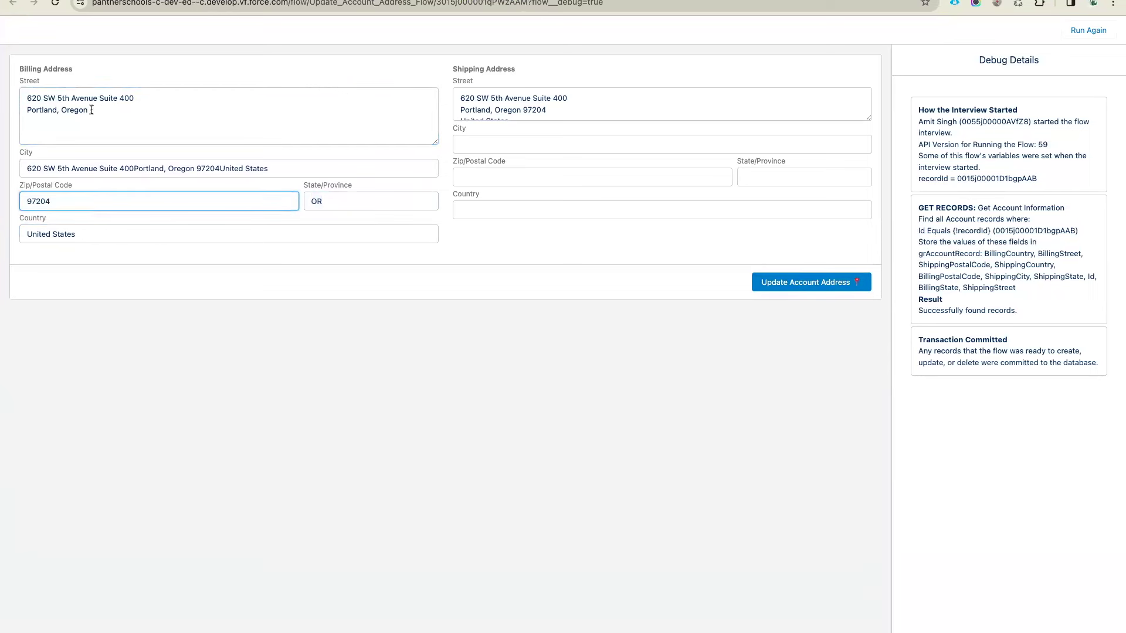
drag(92, 110, 5, 113)
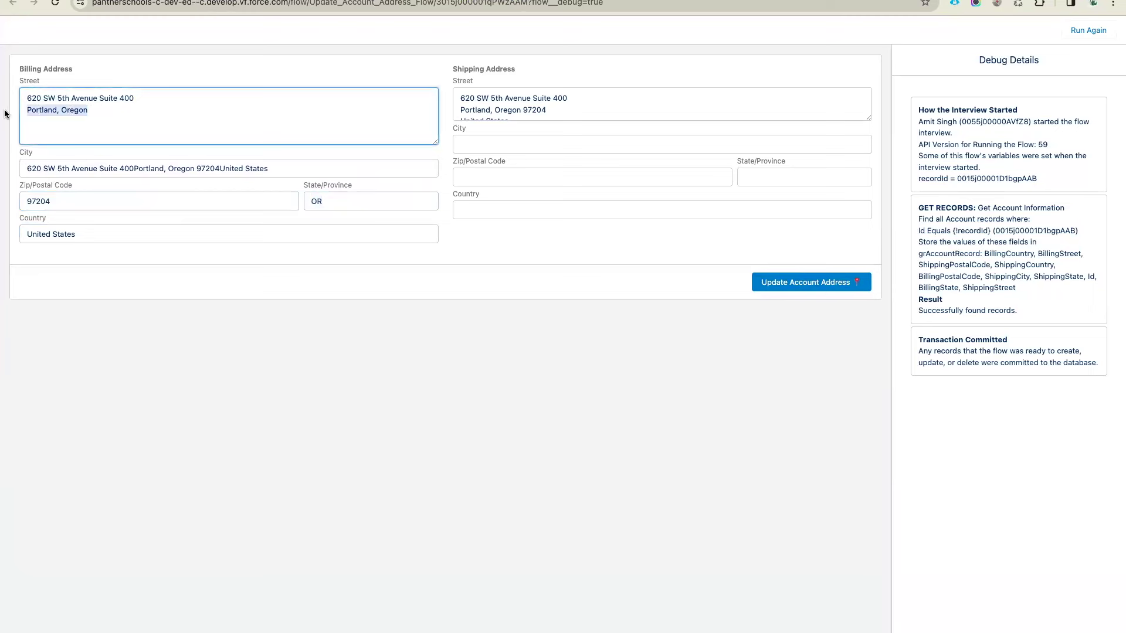
key(super+x)
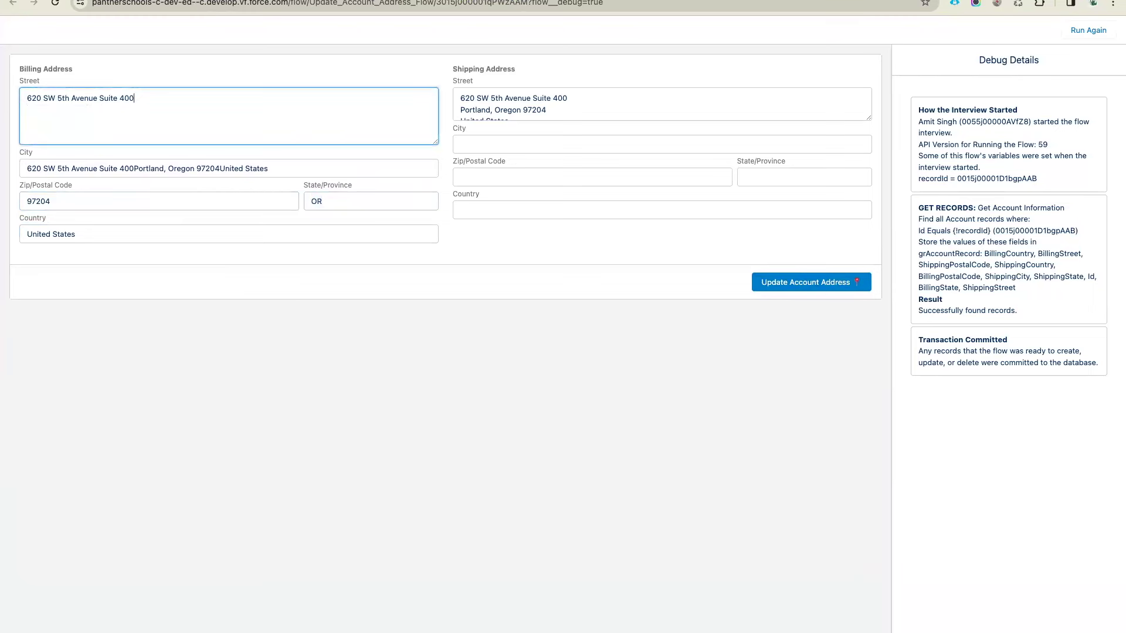
click(248, 168)
key(ctrl+v)
click(252, 274)
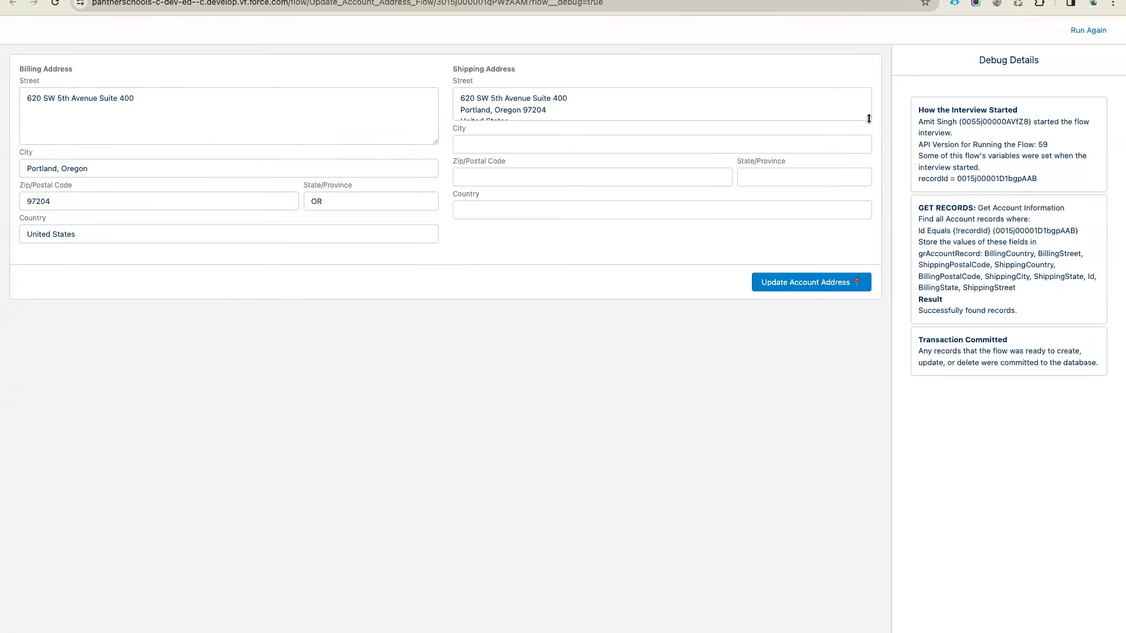
drag(869, 118, 869, 176)
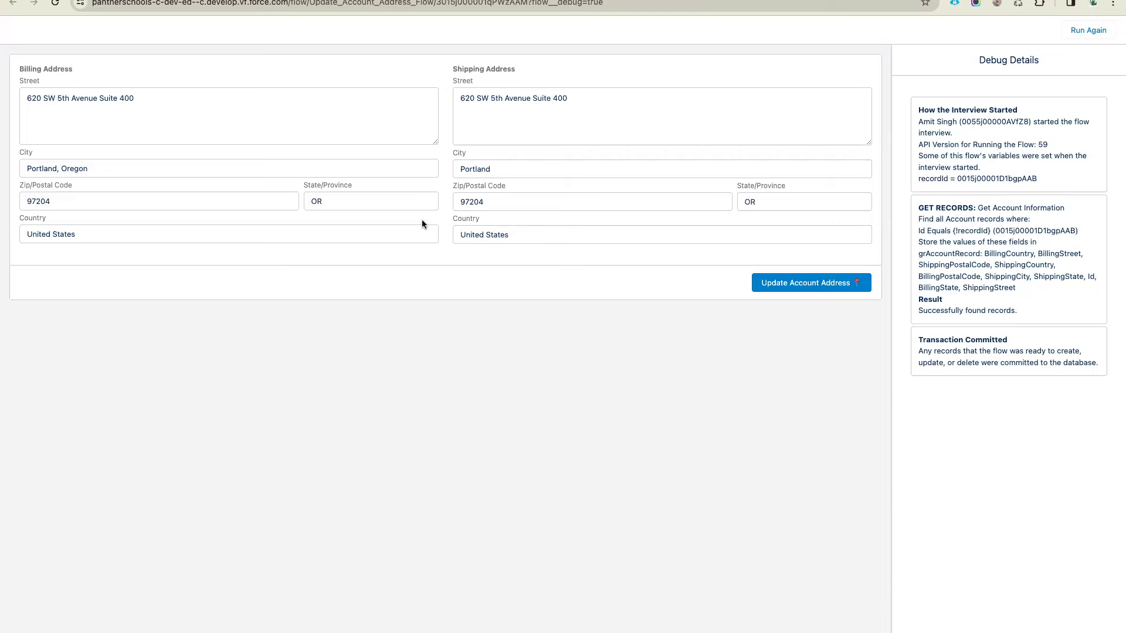
Submit the addresses, decline Chrome's save-address offer, and reach the Record Updated screen
click(827, 284)
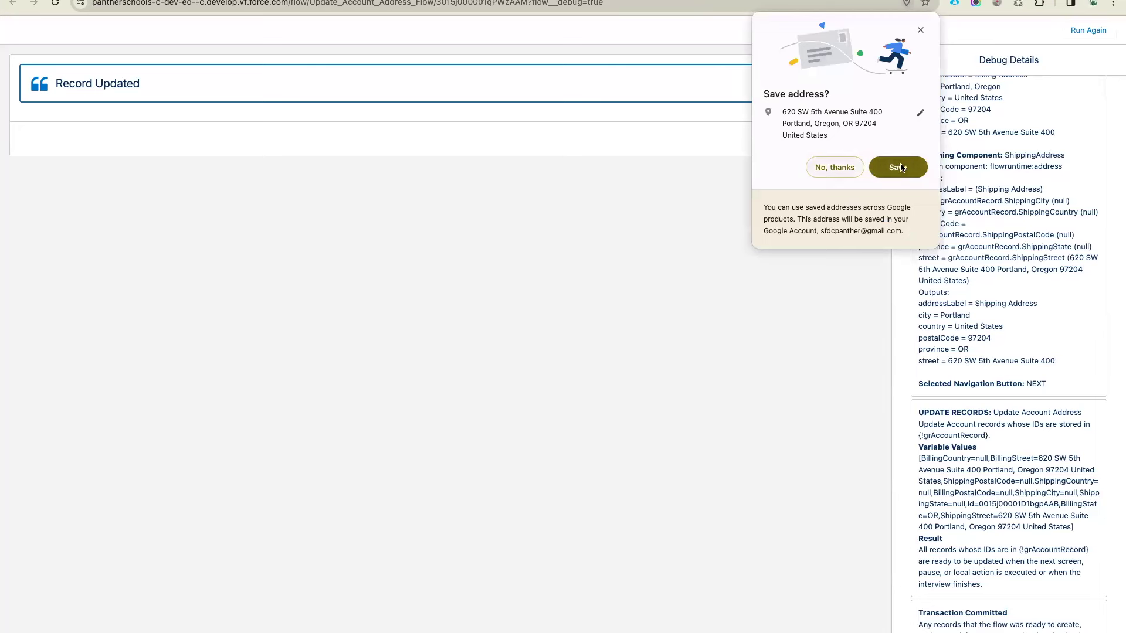
click(834, 167)
drag(141, 88, 55, 85)
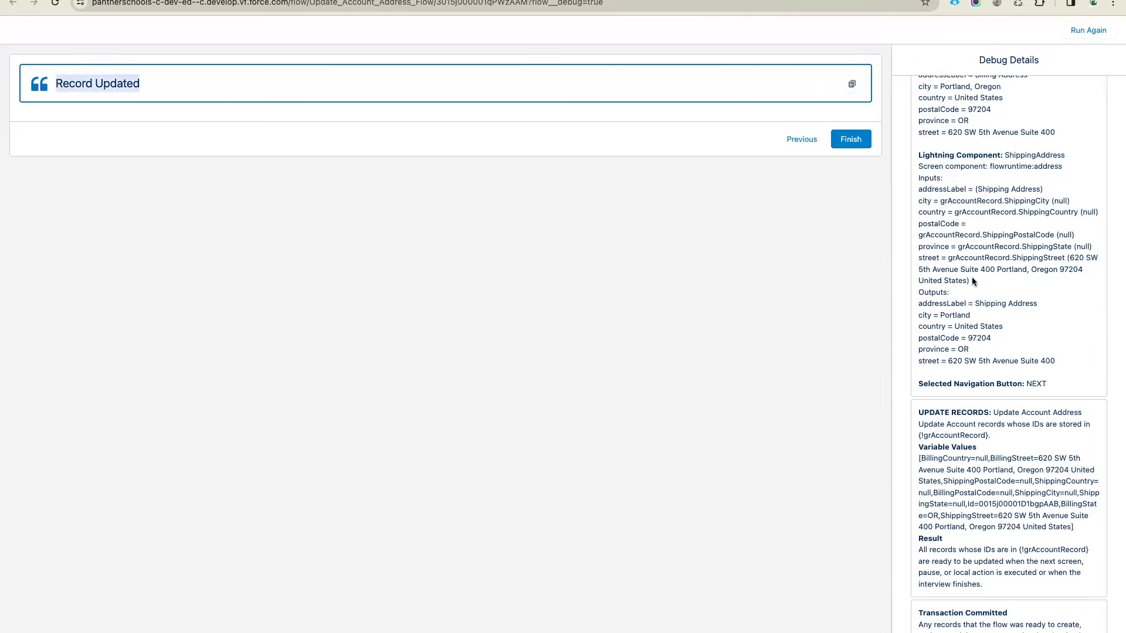
scroll(972, 277, up, 5)
scroll(972, 277, down, 5)
key(ctrl+Tab)
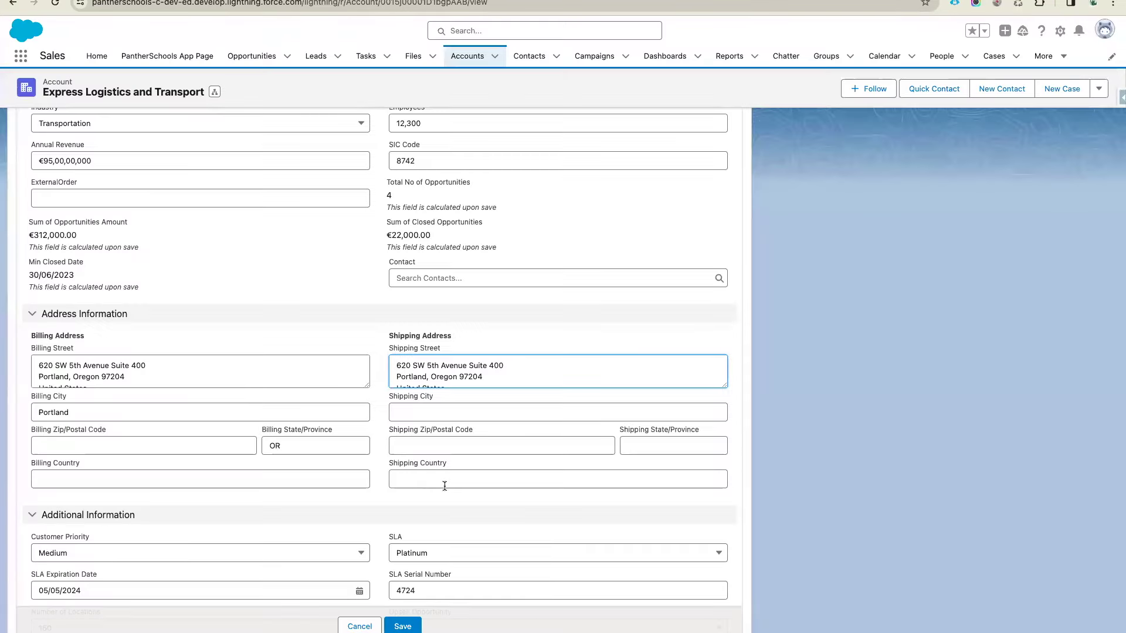
click(359, 626)
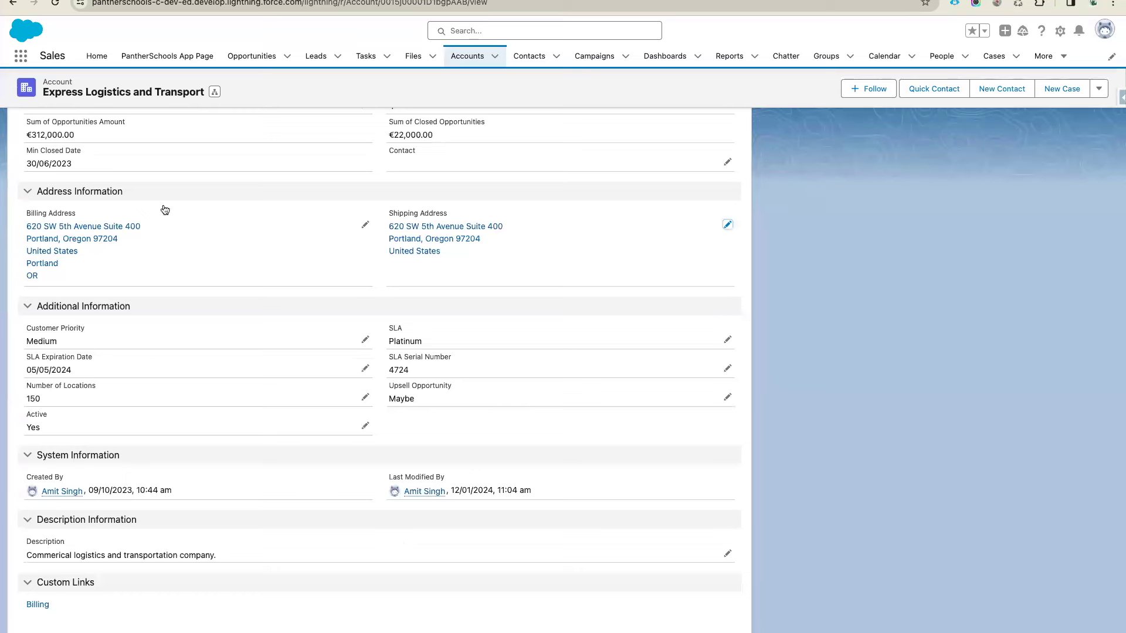
click(56, 5)
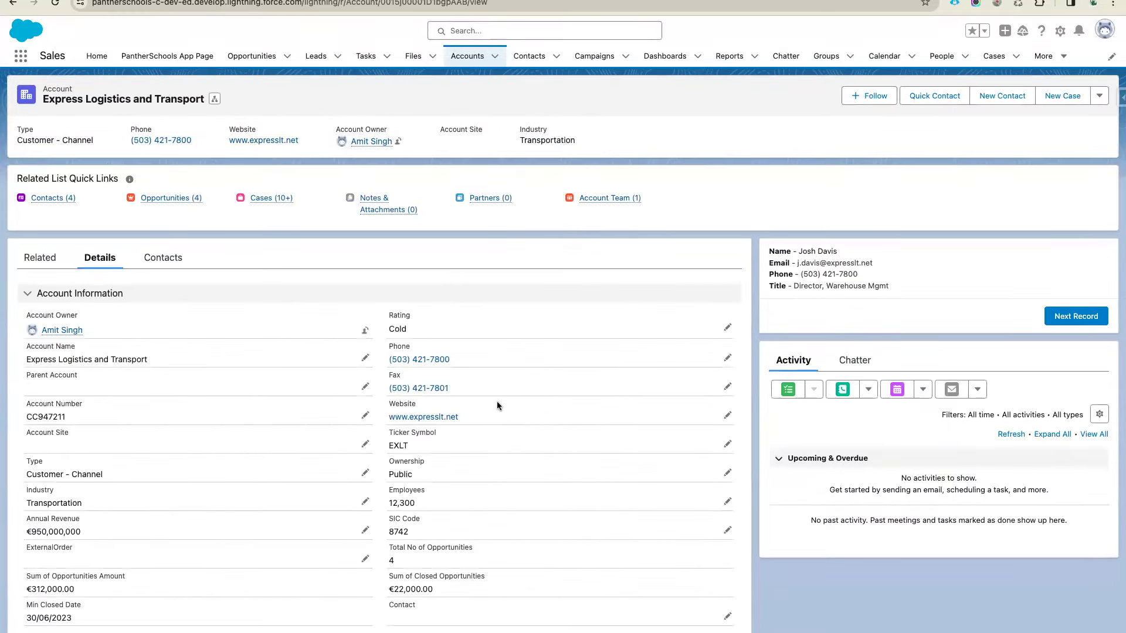
scroll(497, 405, down, 3)
click(728, 396)
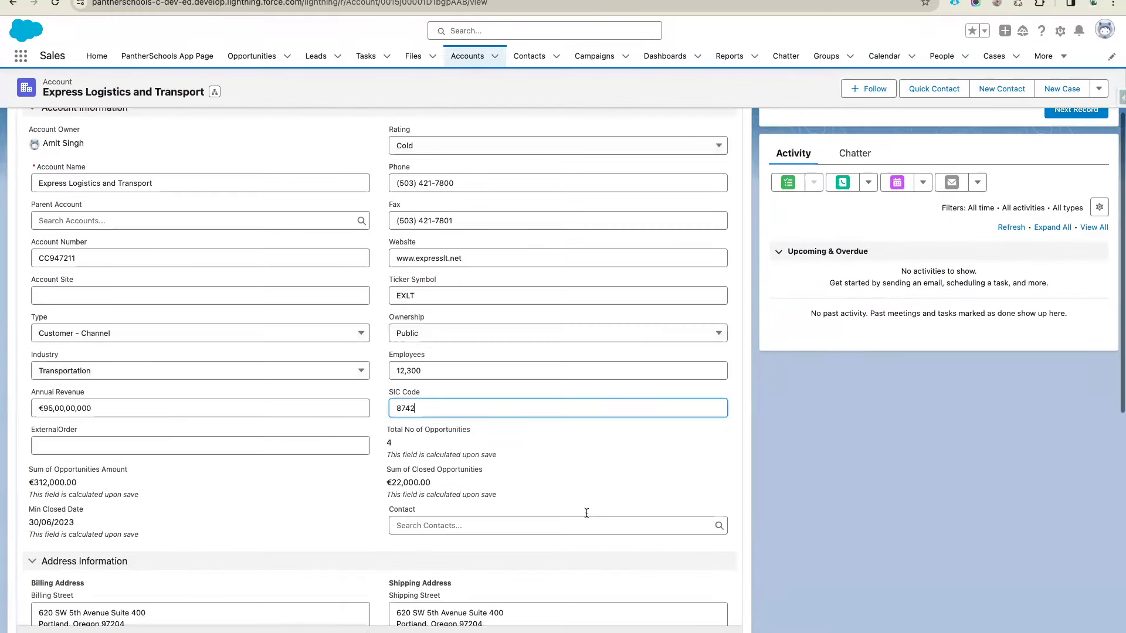
scroll(586, 513, down, 5)
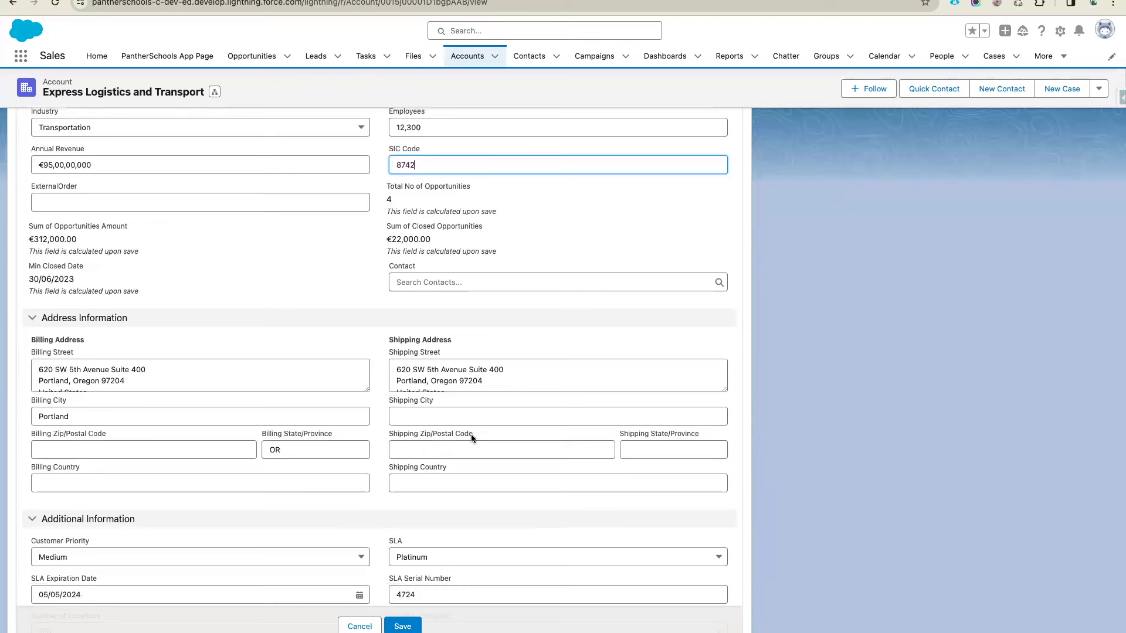
click(360, 626)
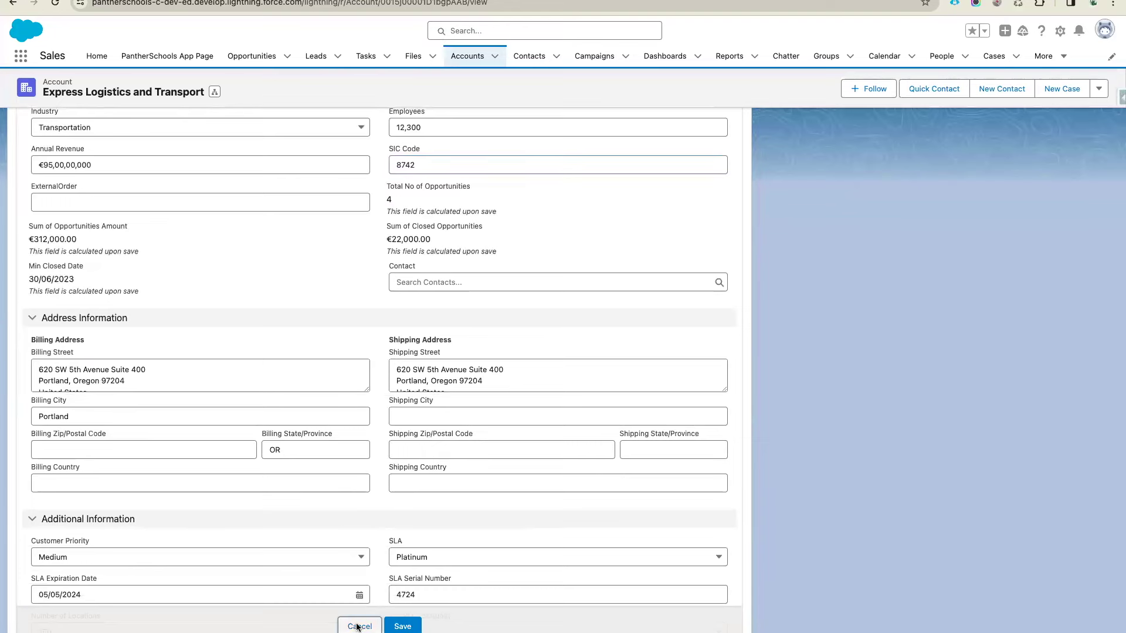
click(1018, 4)
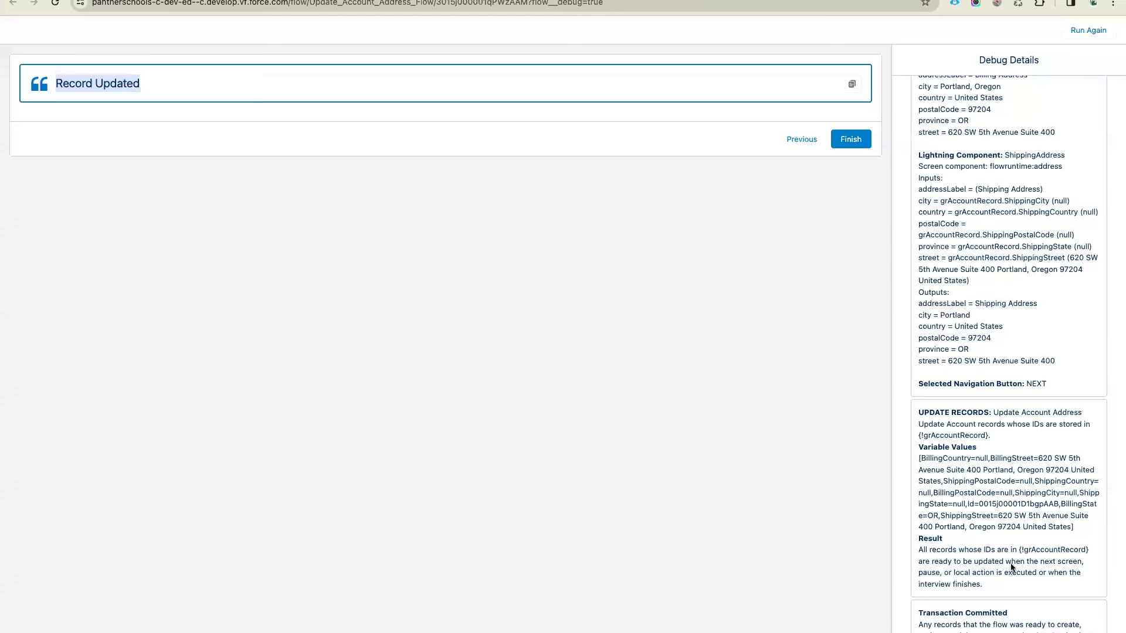
Finish the debug run and check the shipping address on the Account record page
click(850, 140)
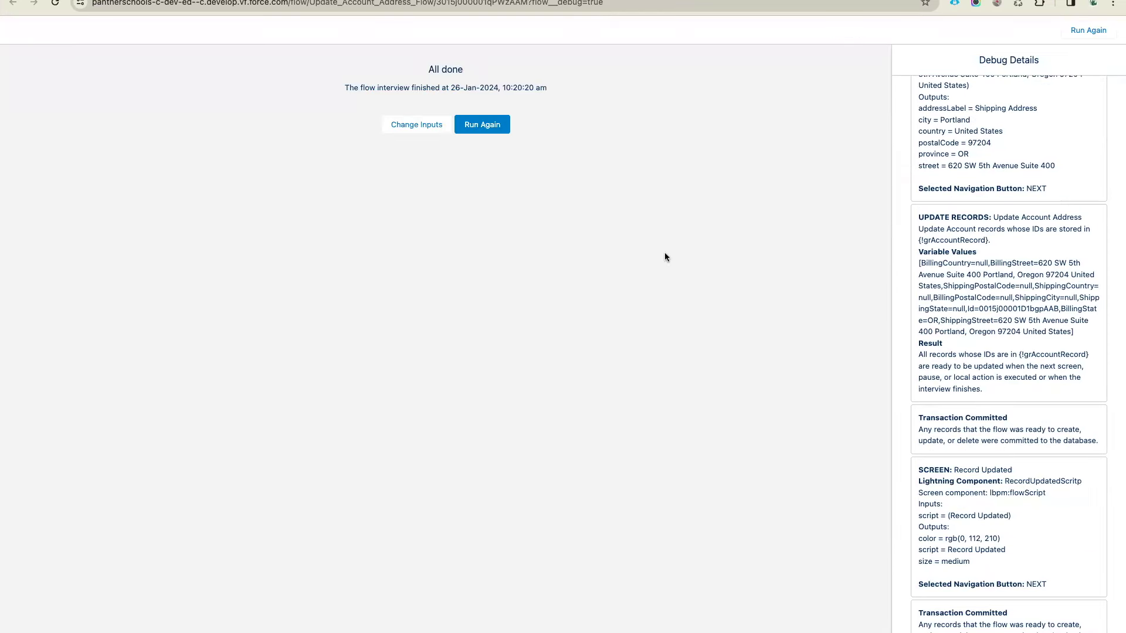
drag(973, 565, 921, 487)
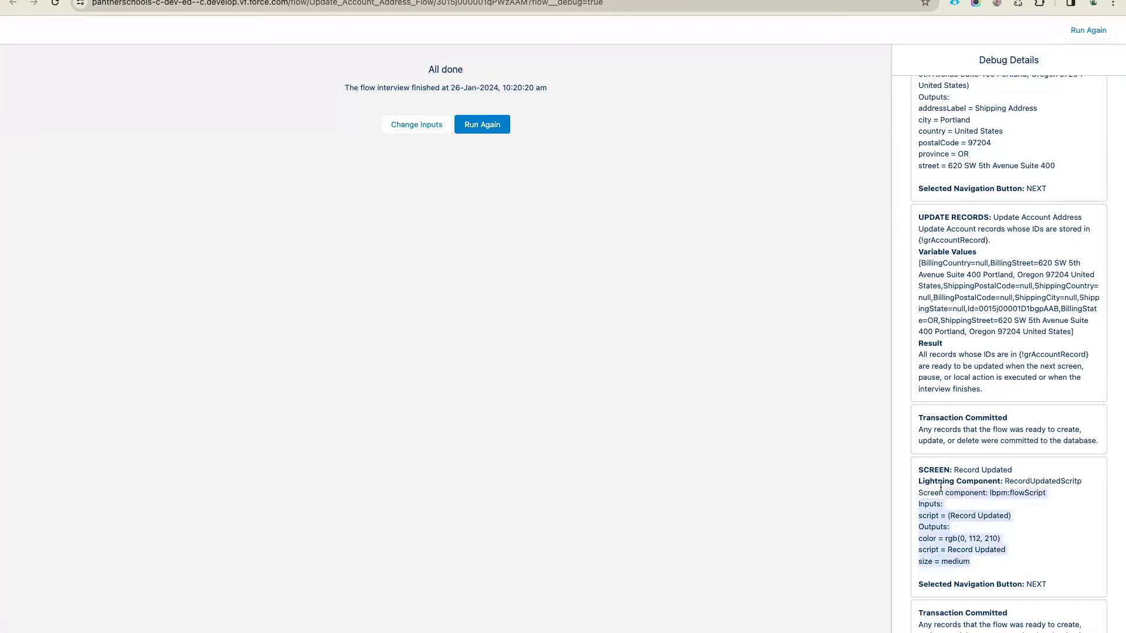
click(646, 264)
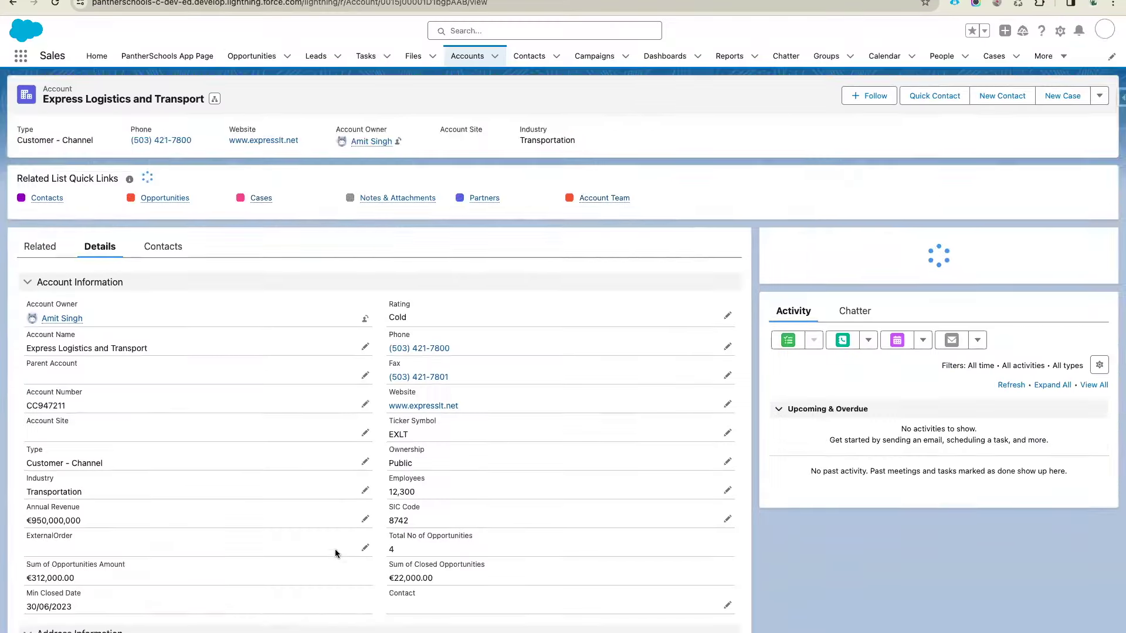
scroll(335, 549, down, 5)
click(727, 442)
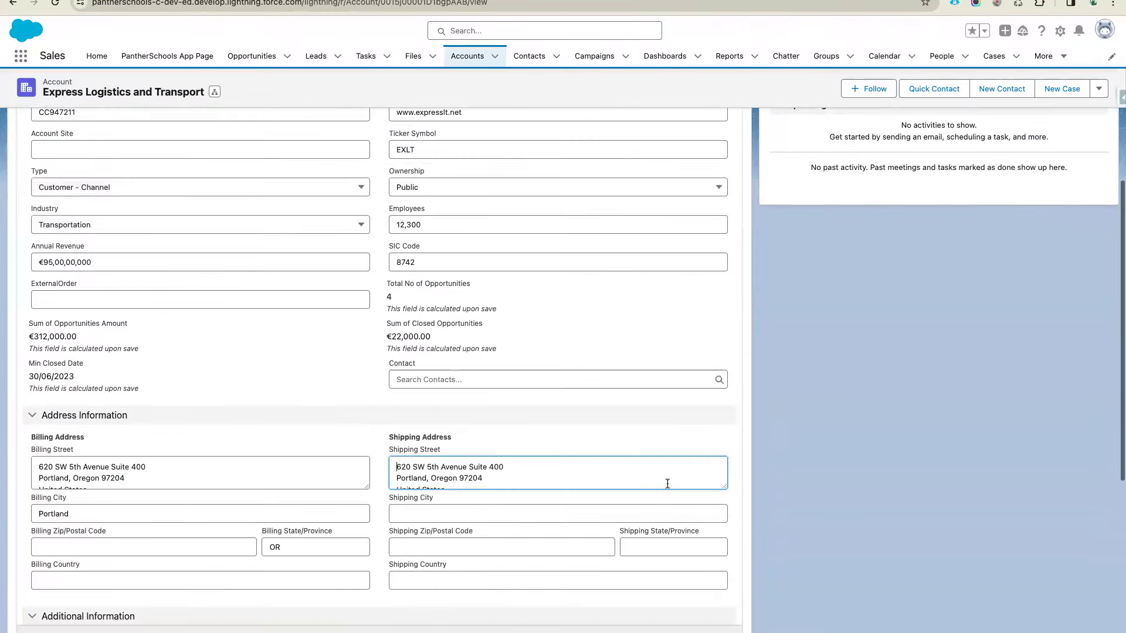
click(364, 623)
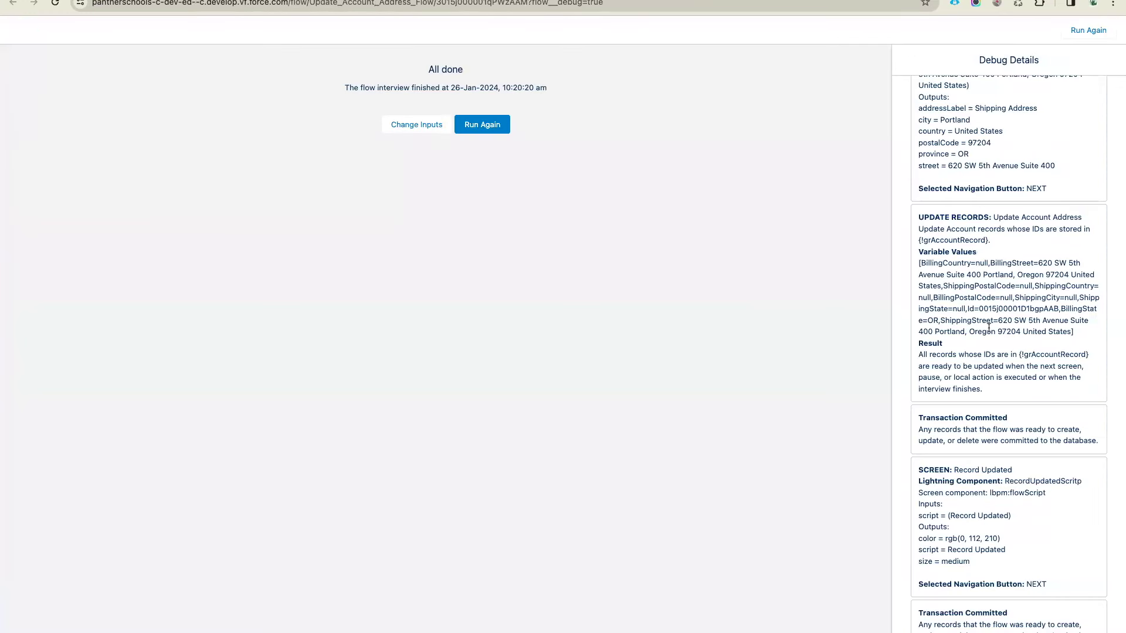
scroll(989, 327, up, 6)
scroll(989, 327, up, 5)
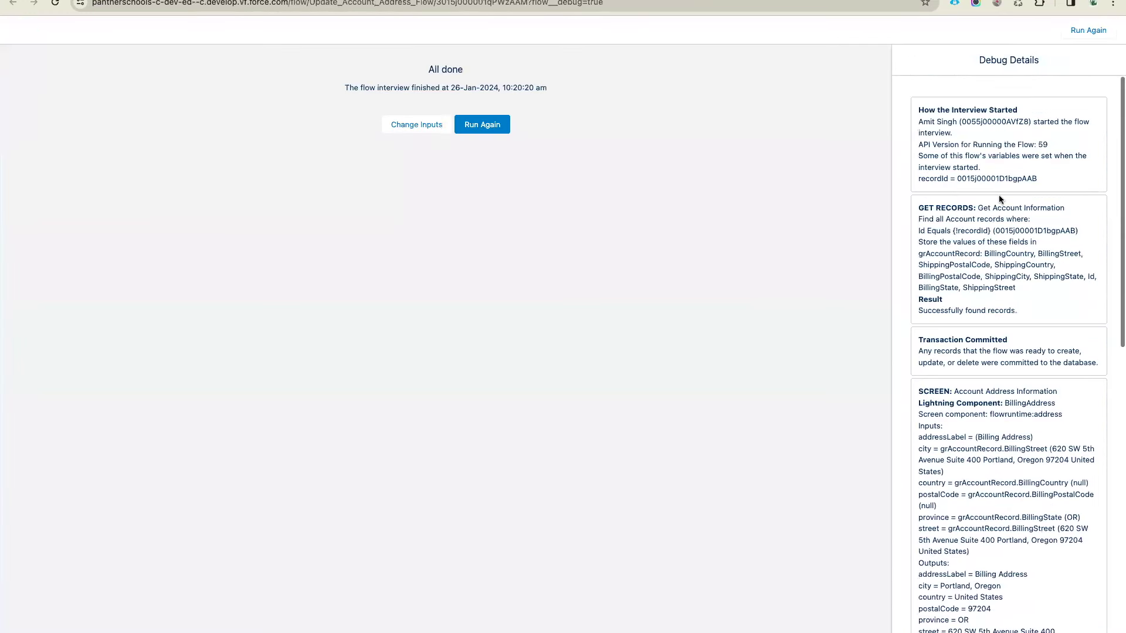
double_click(993, 178)
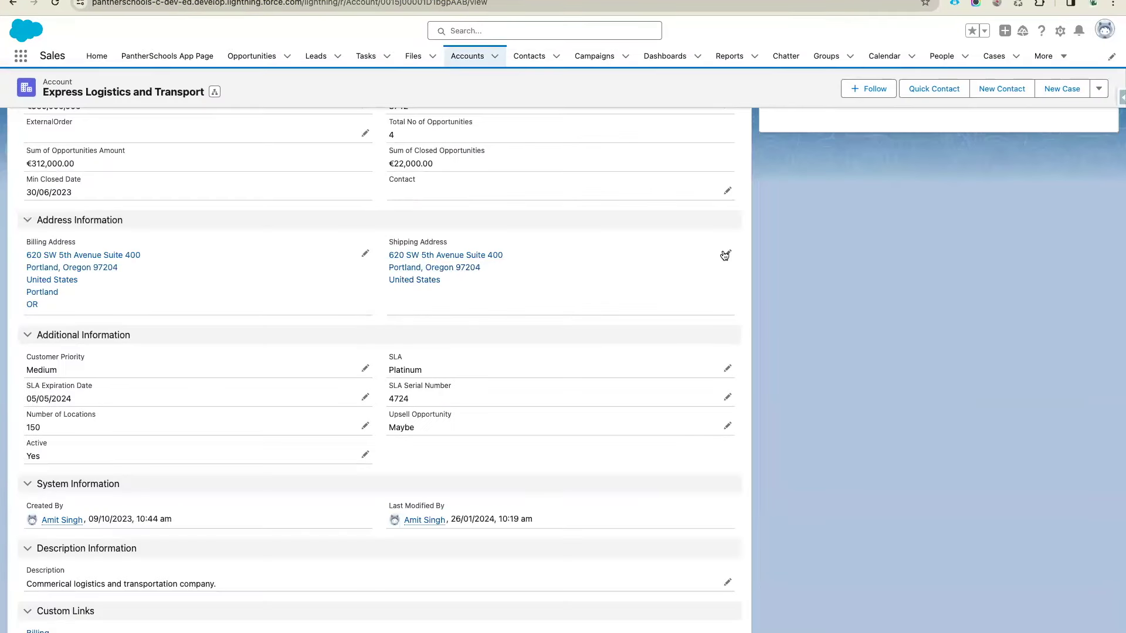
click(728, 253)
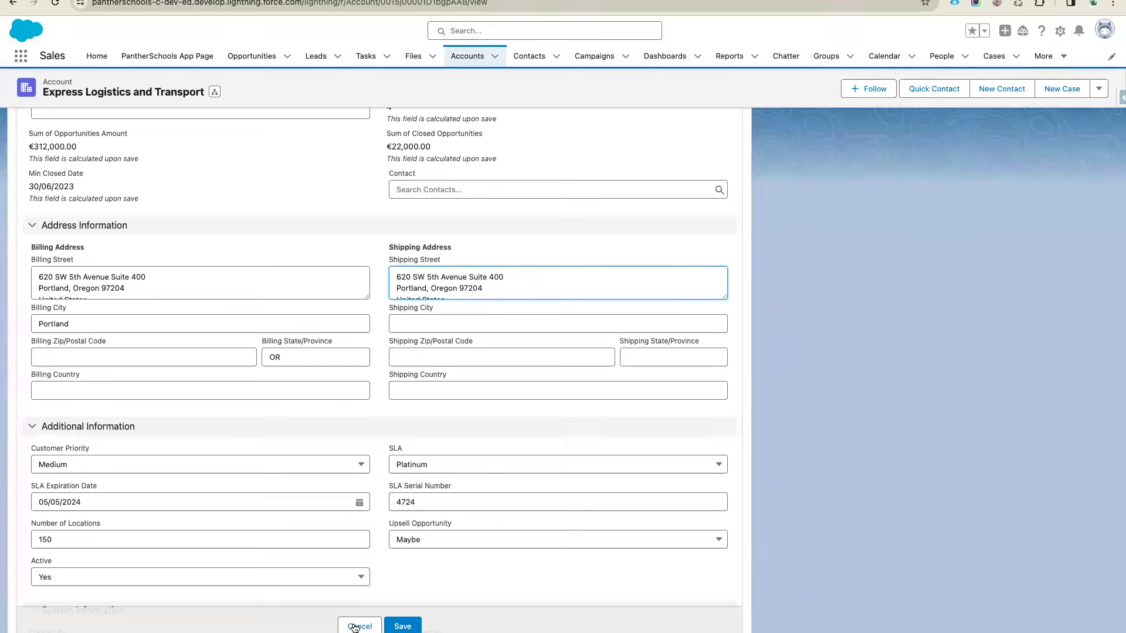
click(359, 626)
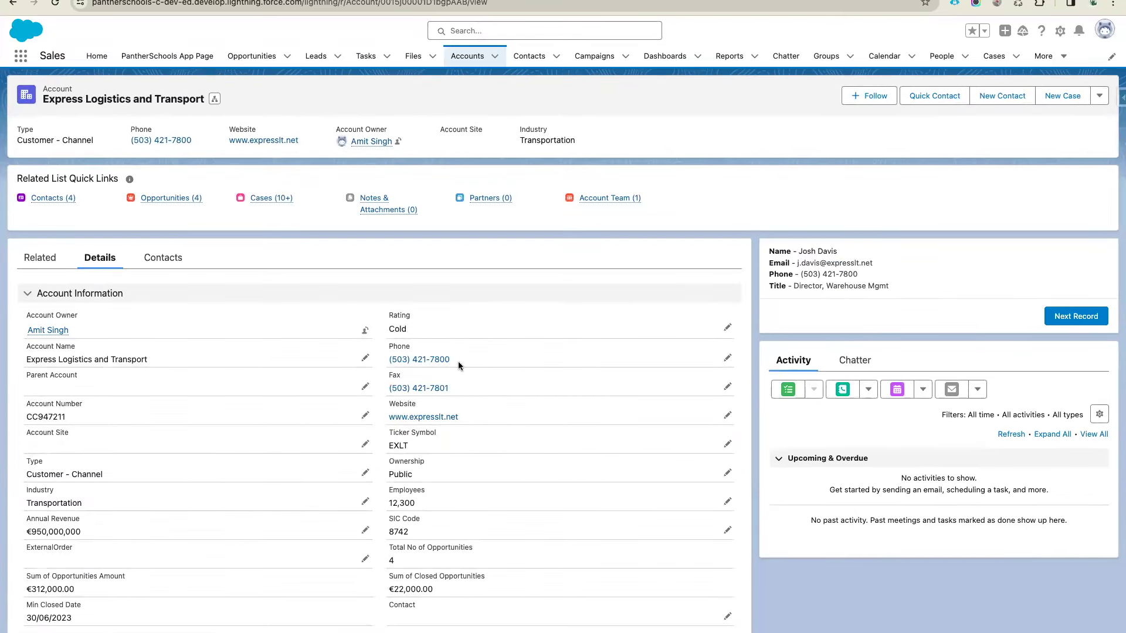
scroll(459, 366, down, 7)
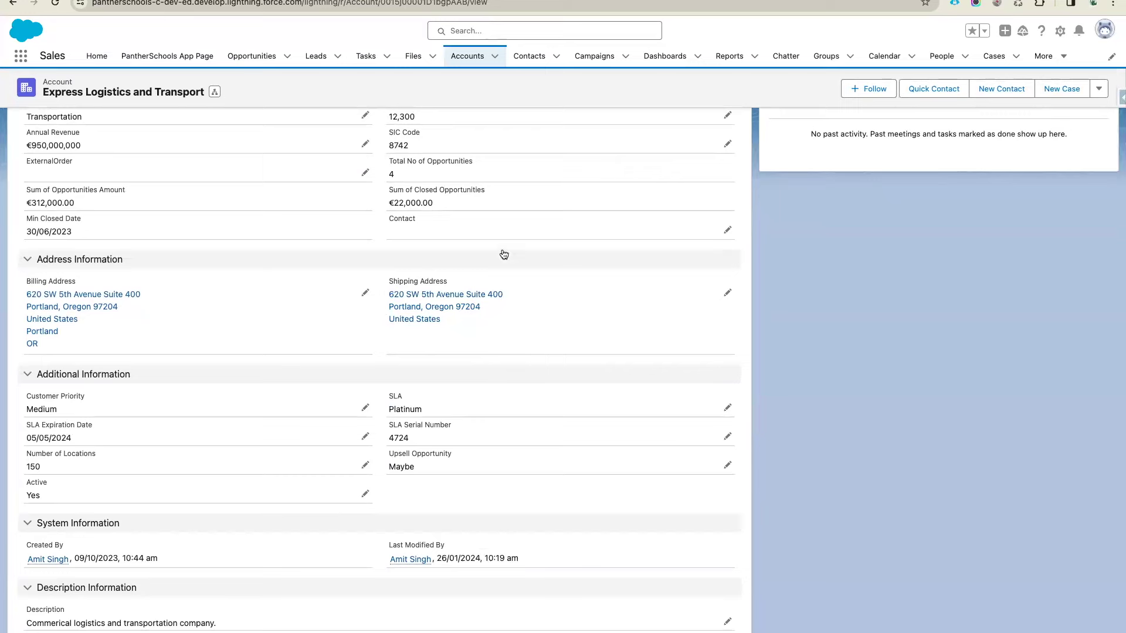
Review the UPDATE RECORDS values in the finished run's Debug Details
key(ctrl+Tab)
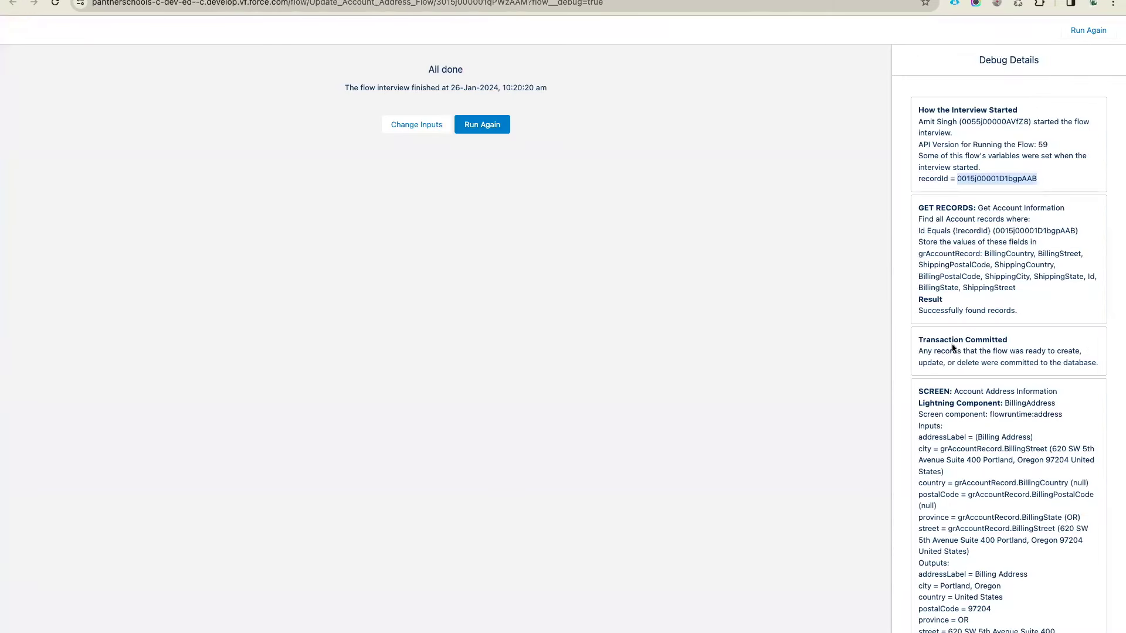
scroll(951, 348, down, 9)
scroll(952, 343, down, 3)
scroll(952, 343, up, 1)
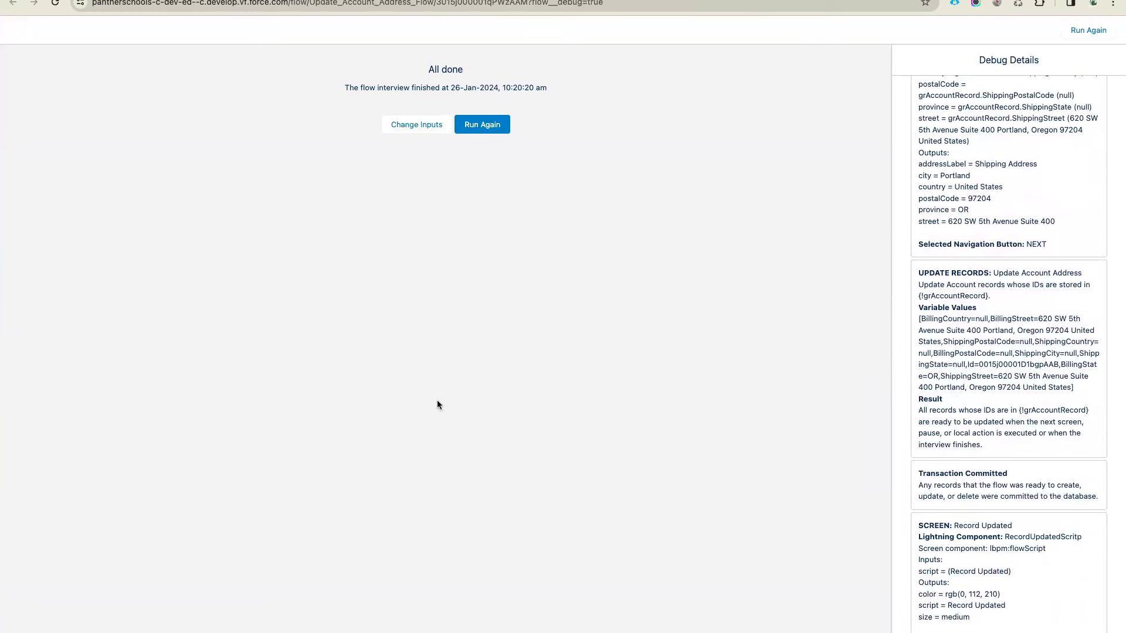
drag(982, 445, 918, 319)
click(985, 380)
scroll(937, 327, up, 10)
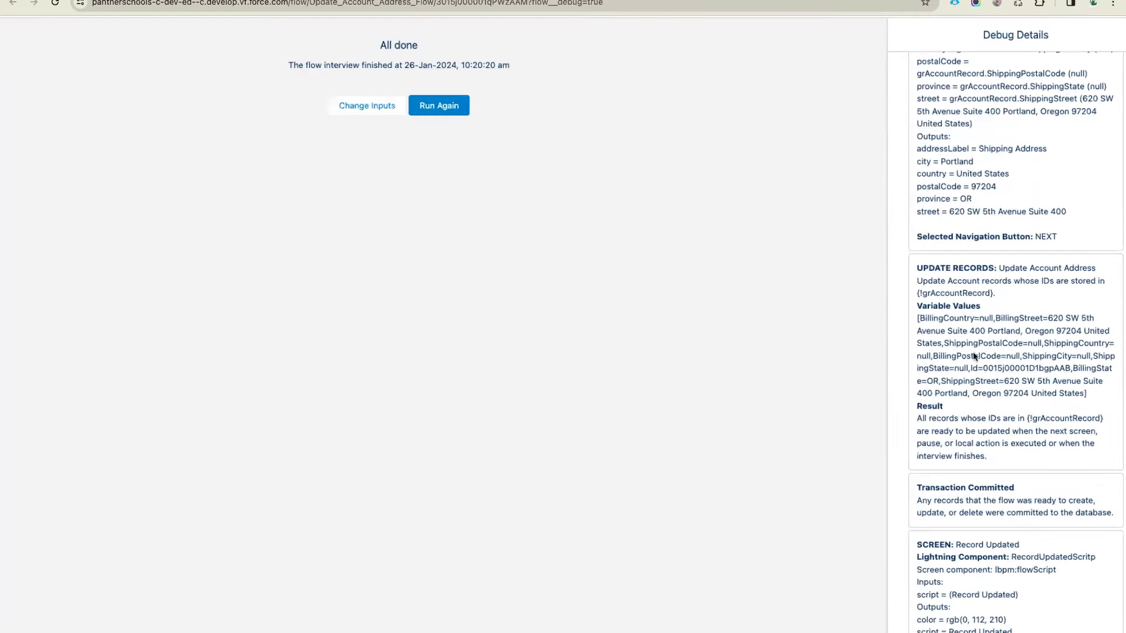
scroll(973, 356, right, 5)
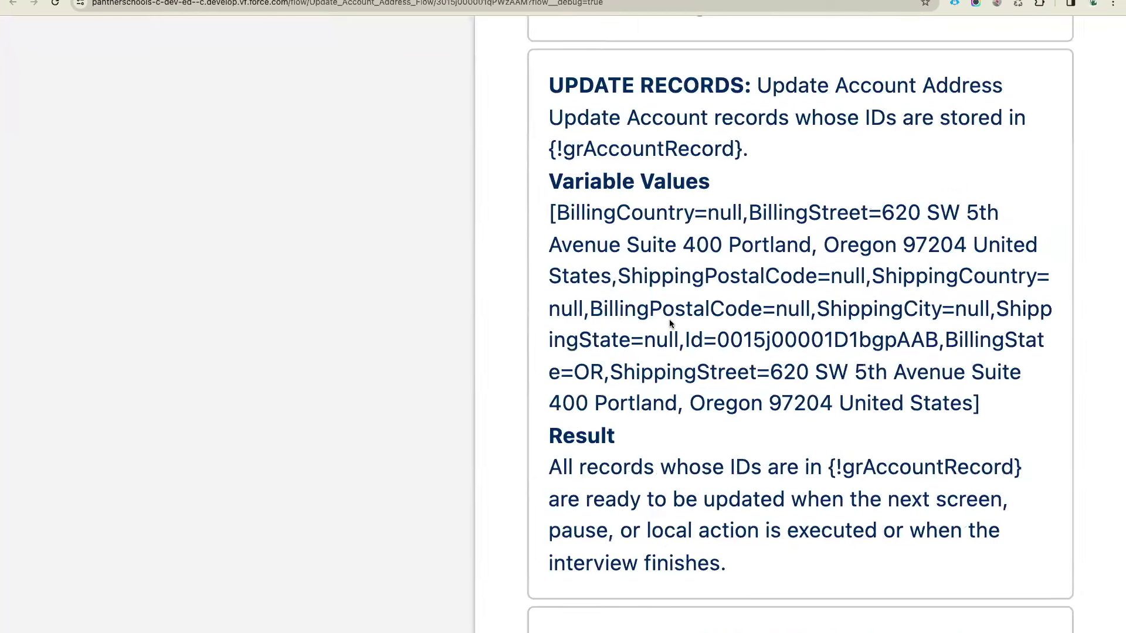
double_click(649, 214)
double_click(710, 213)
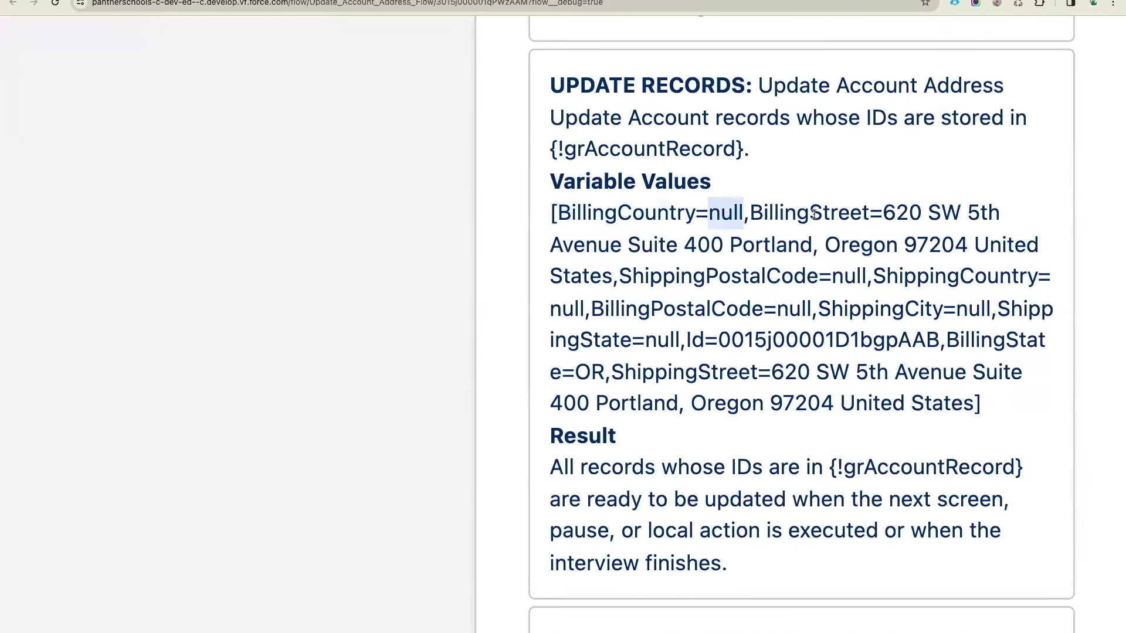
drag(884, 212, 612, 279)
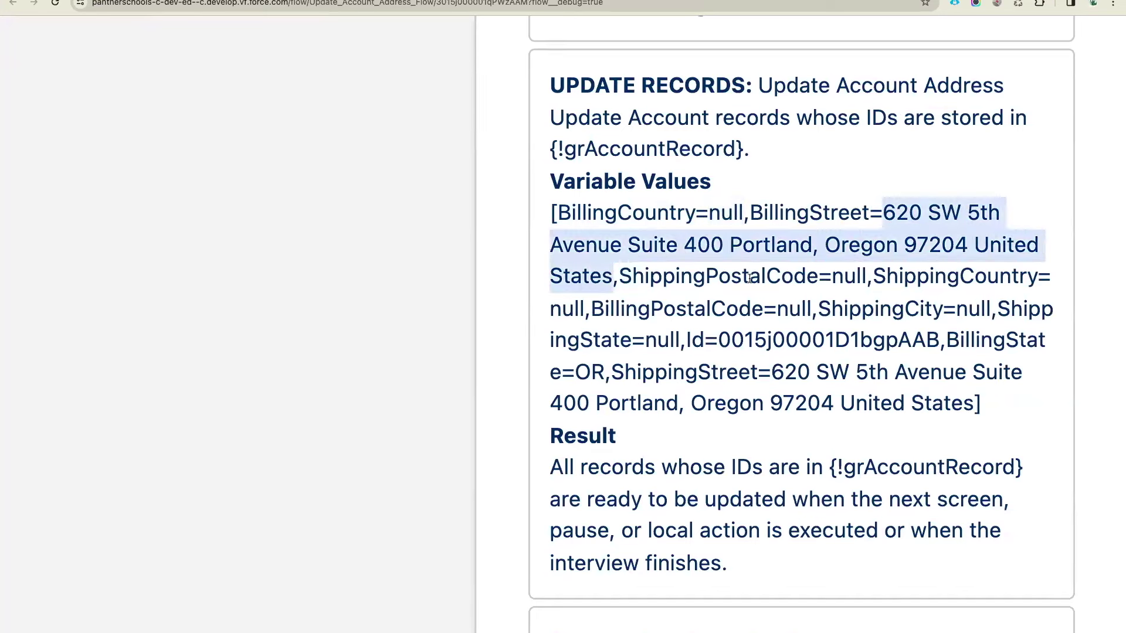
double_click(748, 278)
double_click(862, 281)
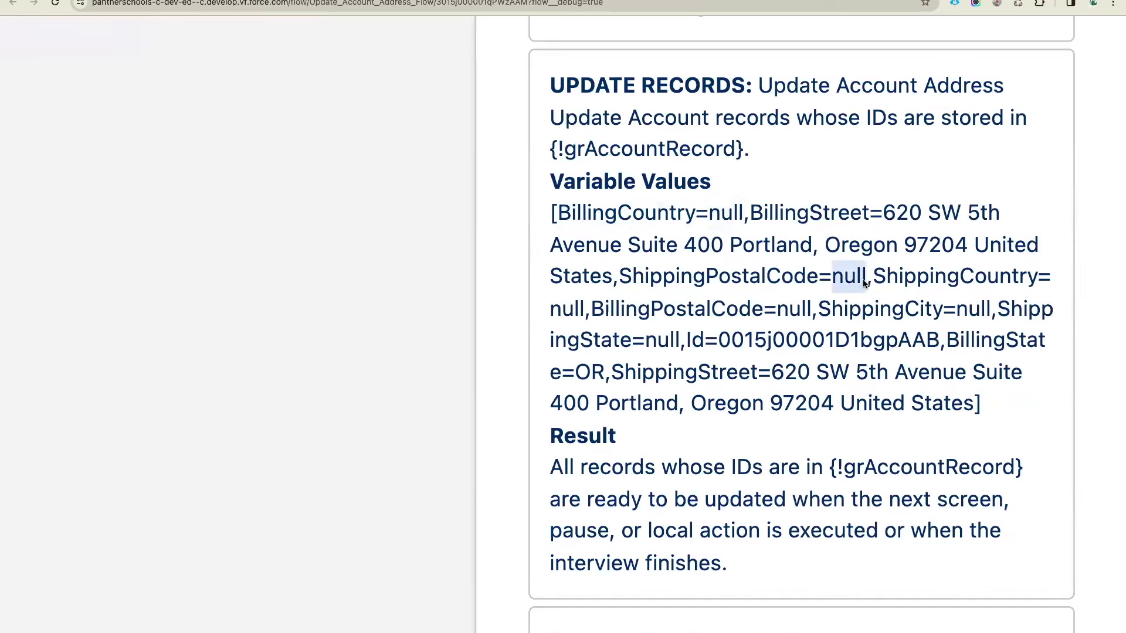
double_click(953, 280)
click(692, 311)
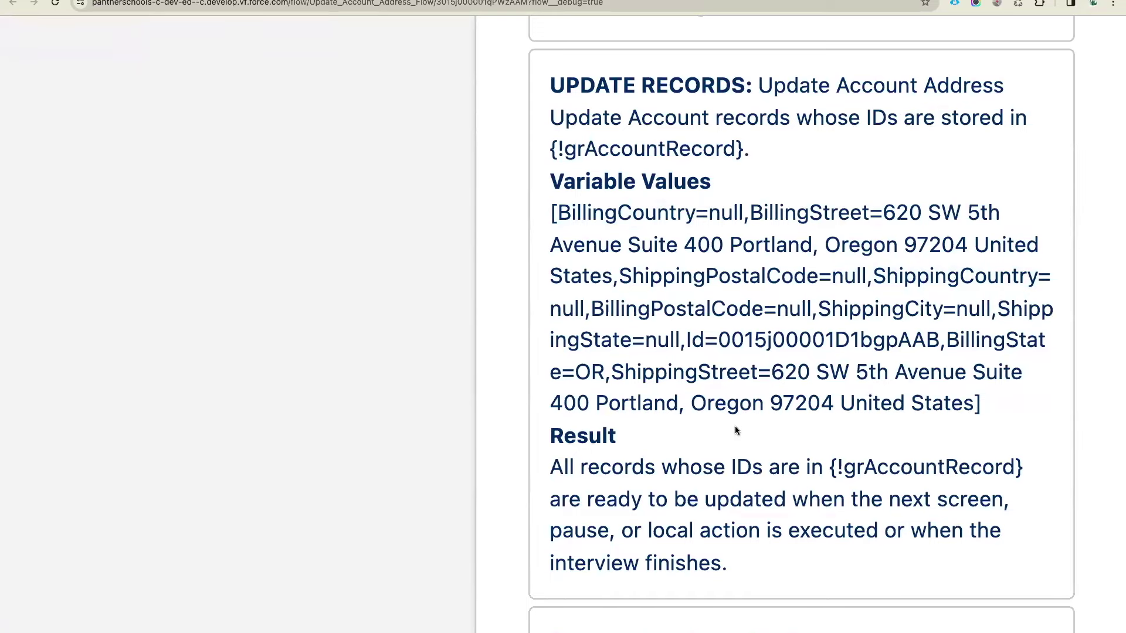
scroll(736, 430, down, 10)
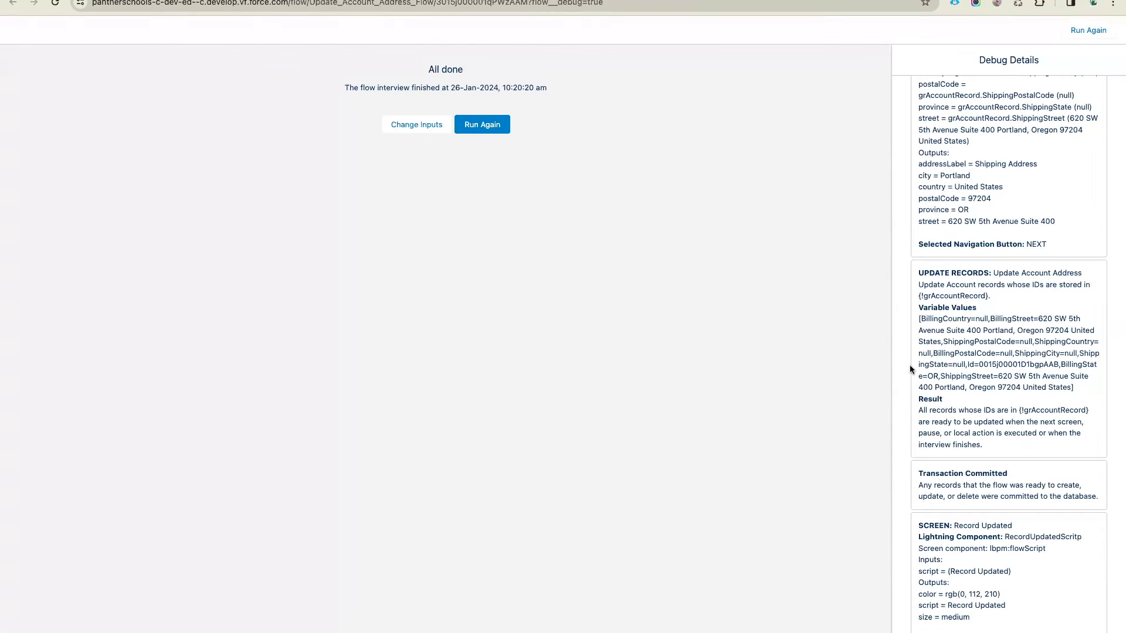
scroll(910, 368, up, 10)
scroll(909, 368, down, 10)
Close the extra tab and open Update Account Address's element settings for editing
key(ctrl+w)
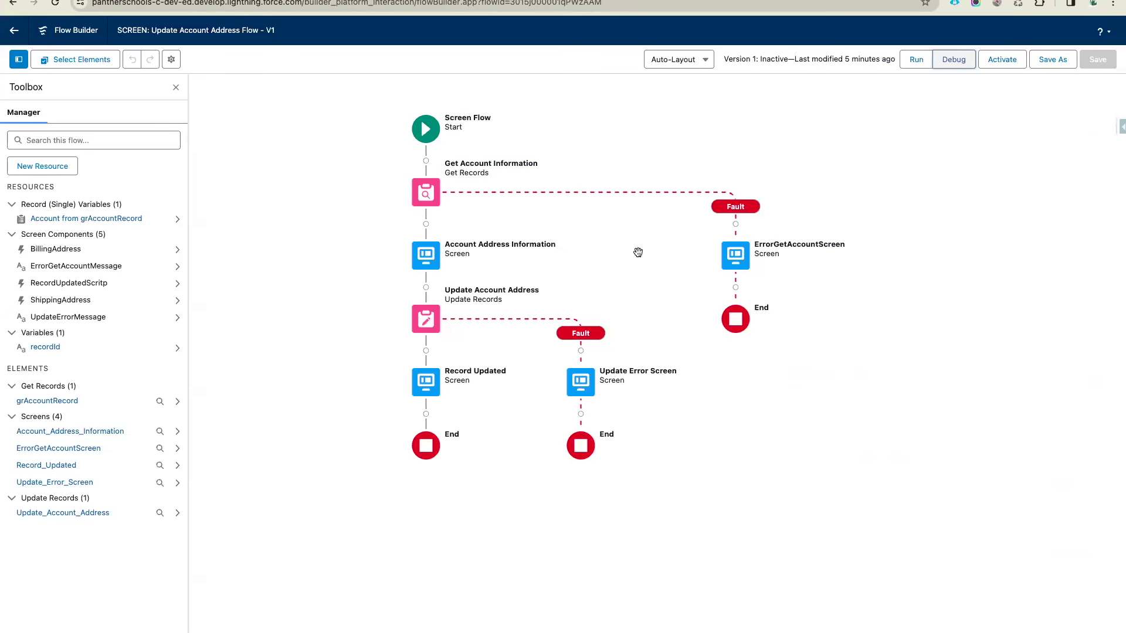
click(431, 327)
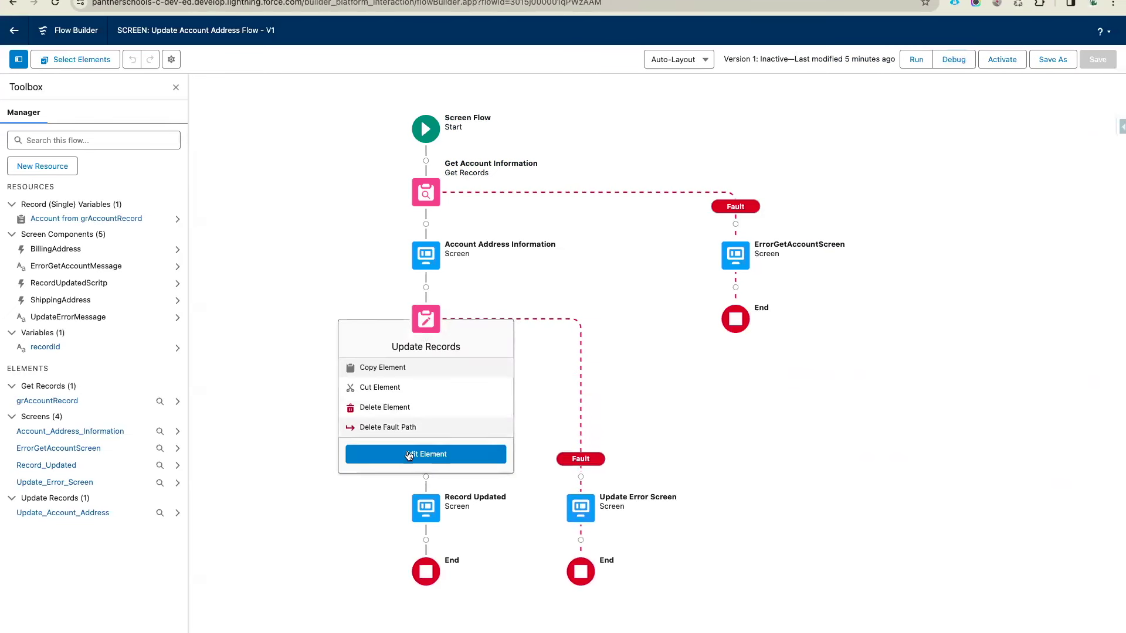
click(422, 455)
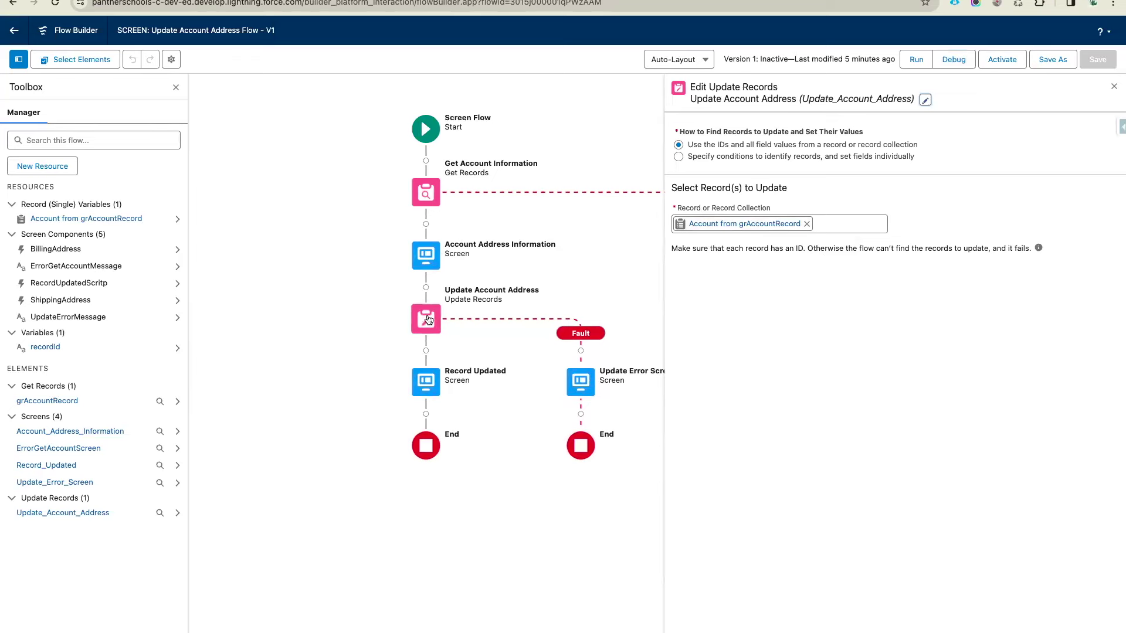
Set the update to Account records whose Id equals the recordId variable
click(699, 156)
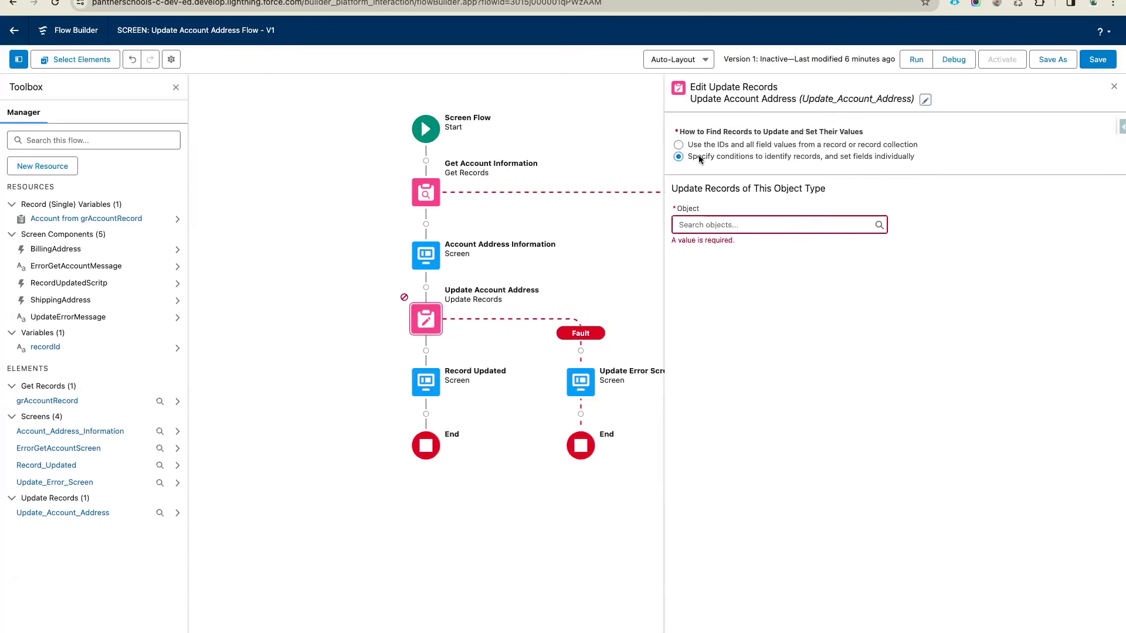
click(714, 226)
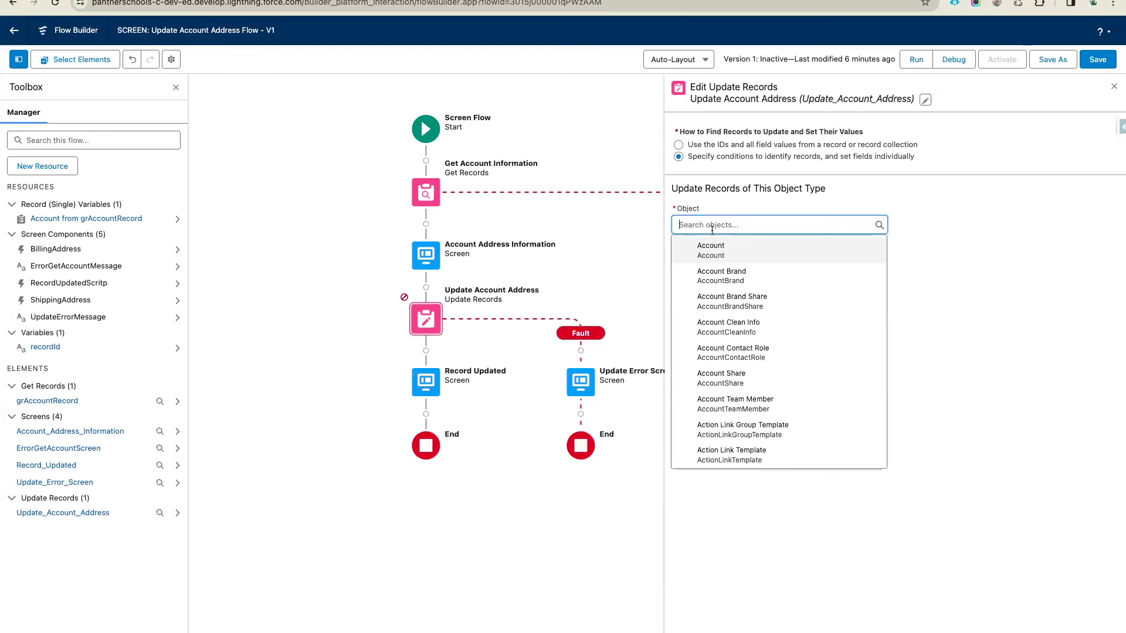
click(725, 258)
click(727, 350)
text(Id)
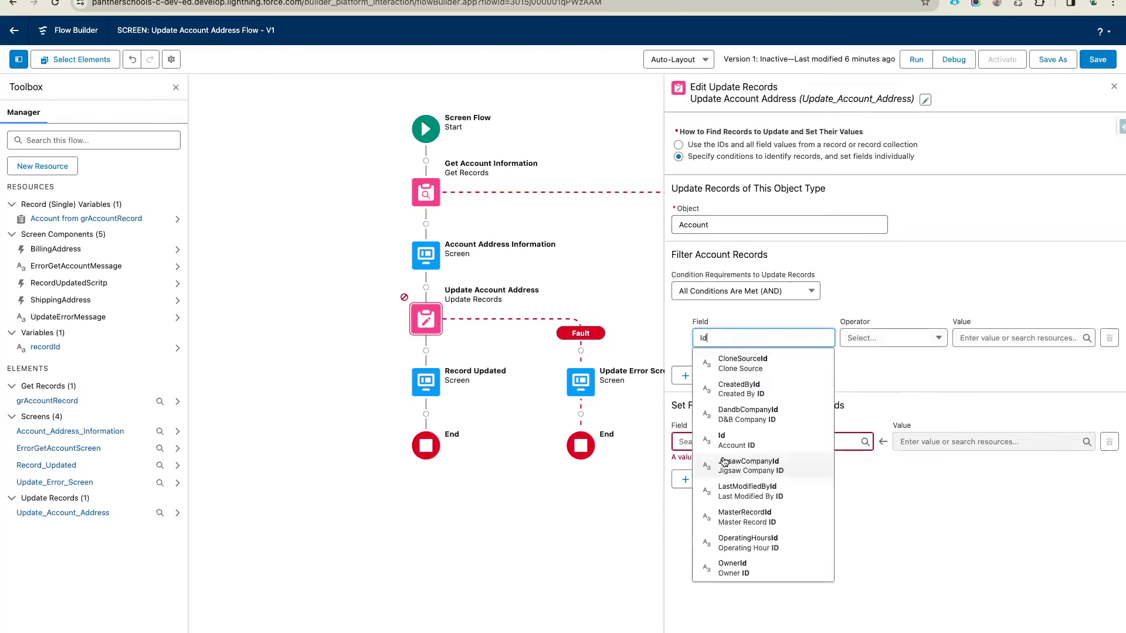
click(736, 440)
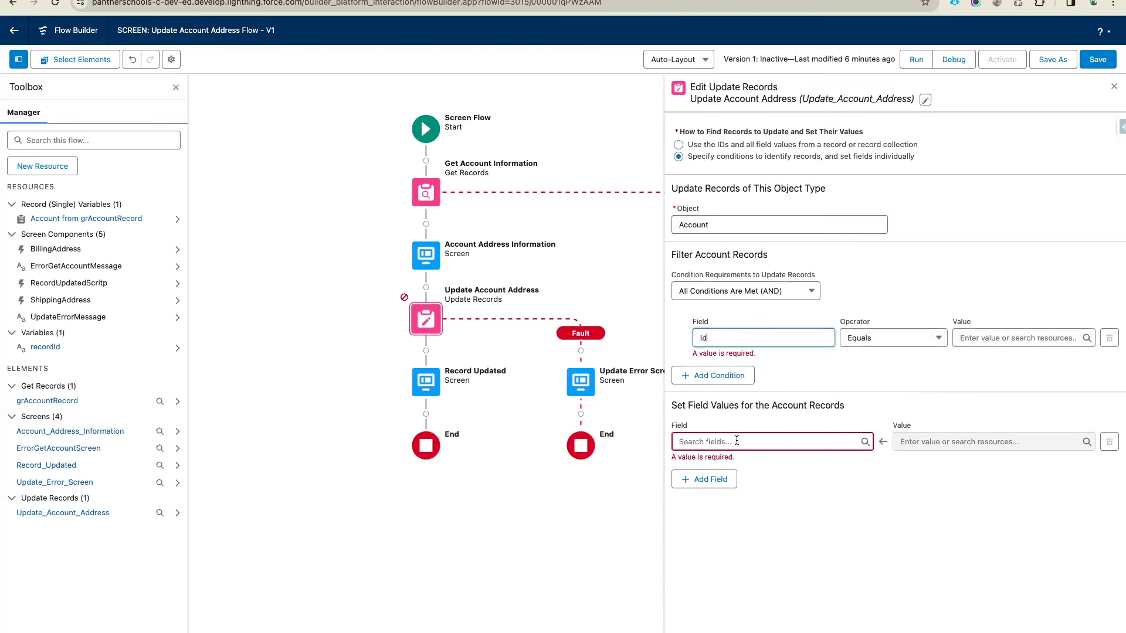
click(1004, 335)
text(rec)
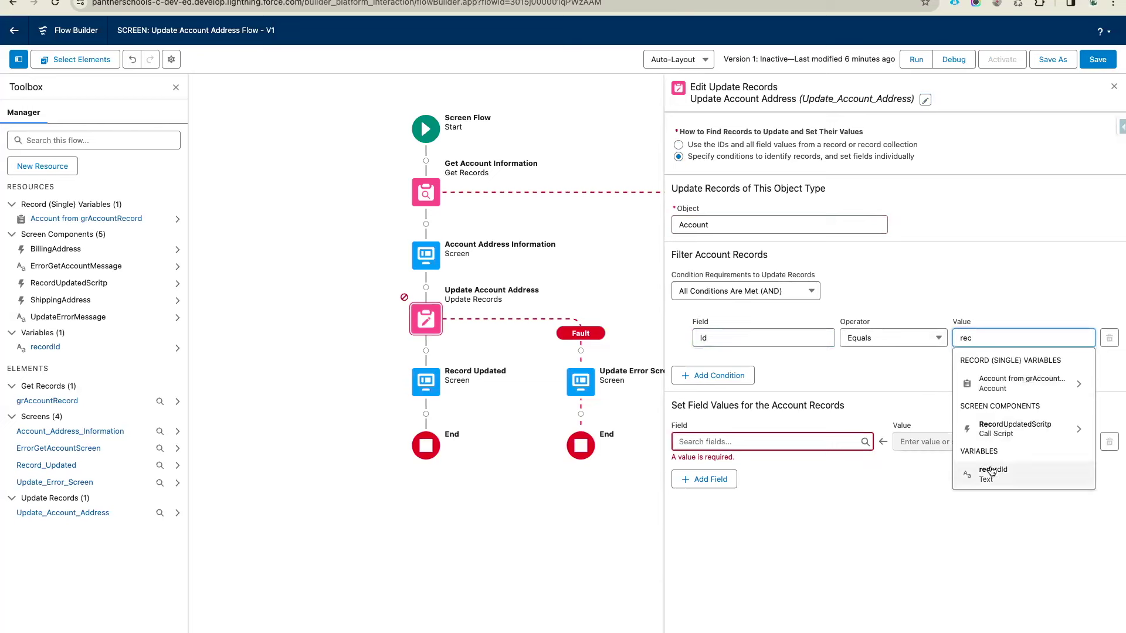
click(992, 474)
Add field rows for ShippingStreet, ShippingCity and ShippingState
click(762, 429)
text(Shi)
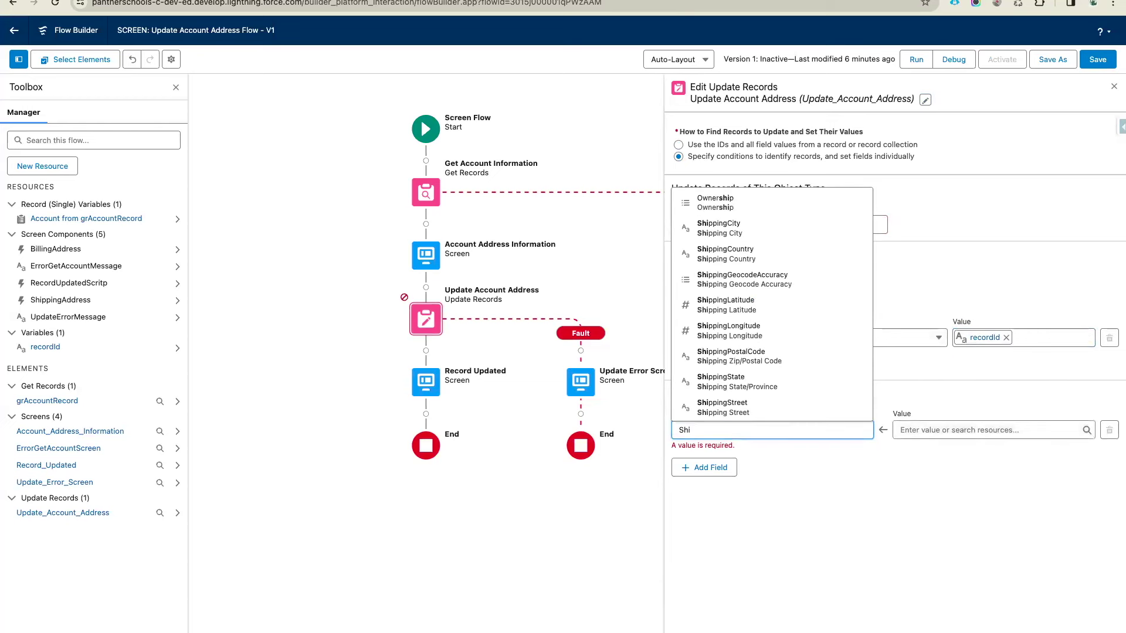
click(740, 411)
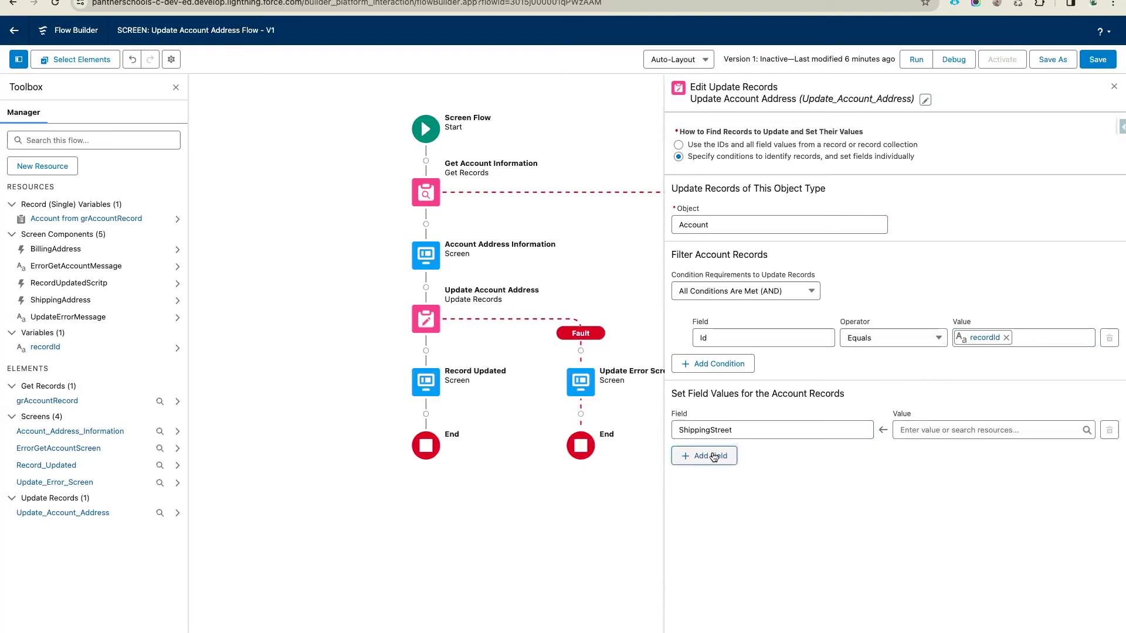
click(713, 457)
click(718, 467)
text(Sh)
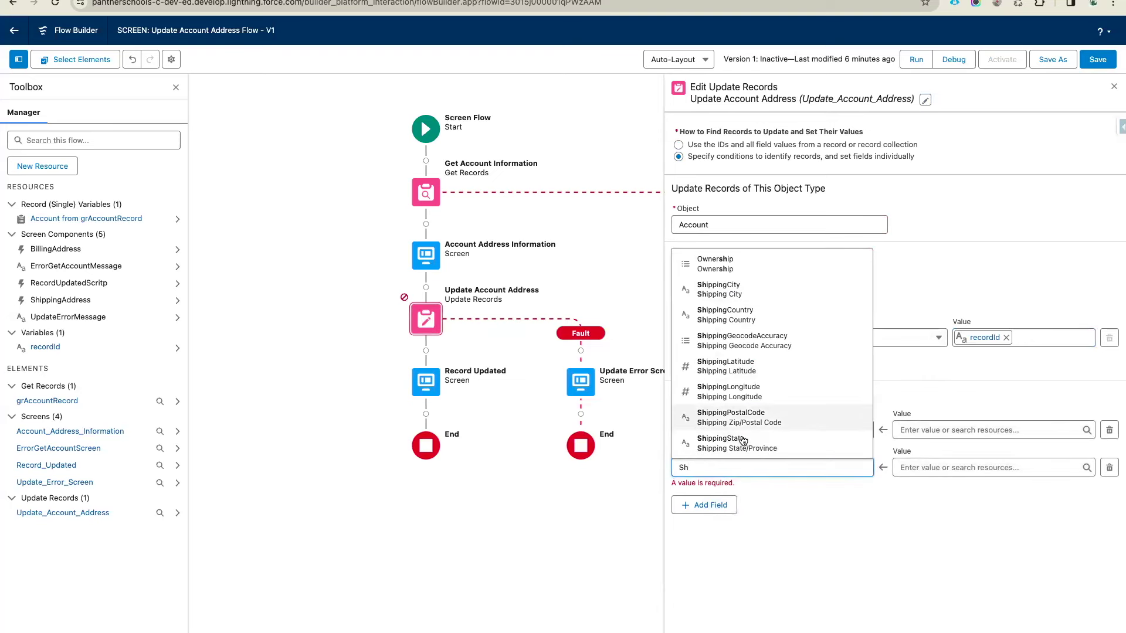
click(768, 290)
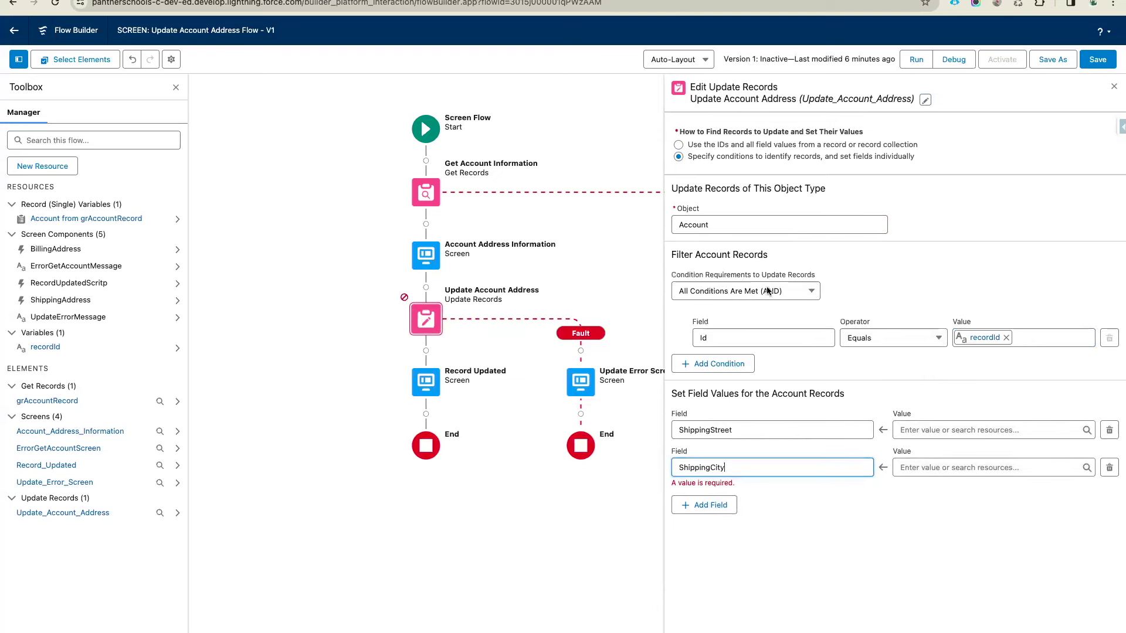
click(708, 495)
text(Sh)
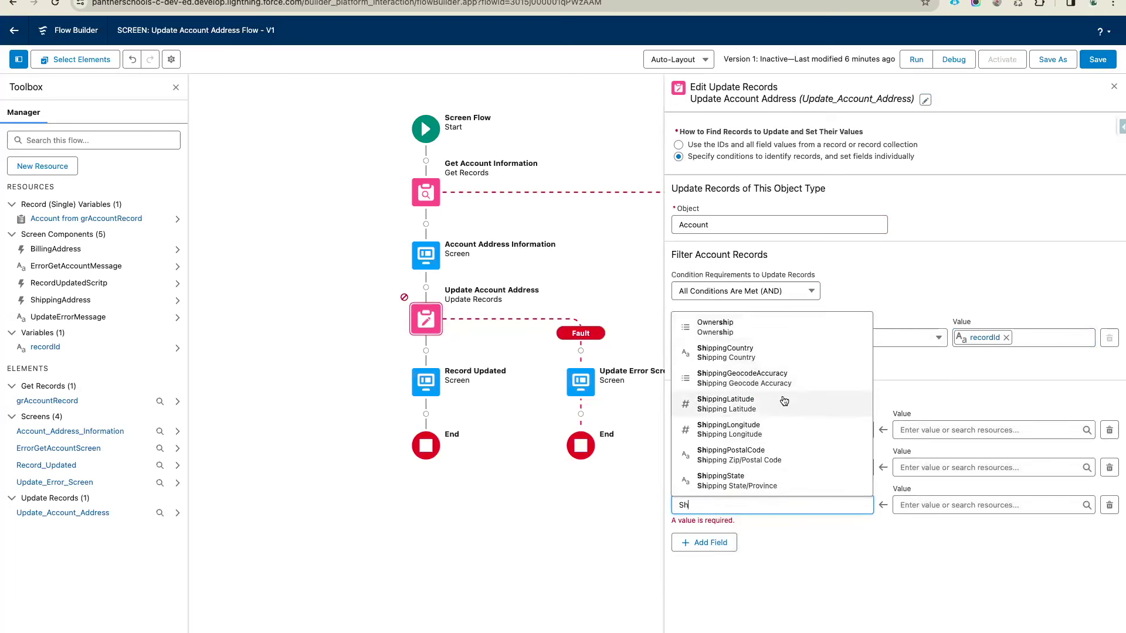
click(762, 482)
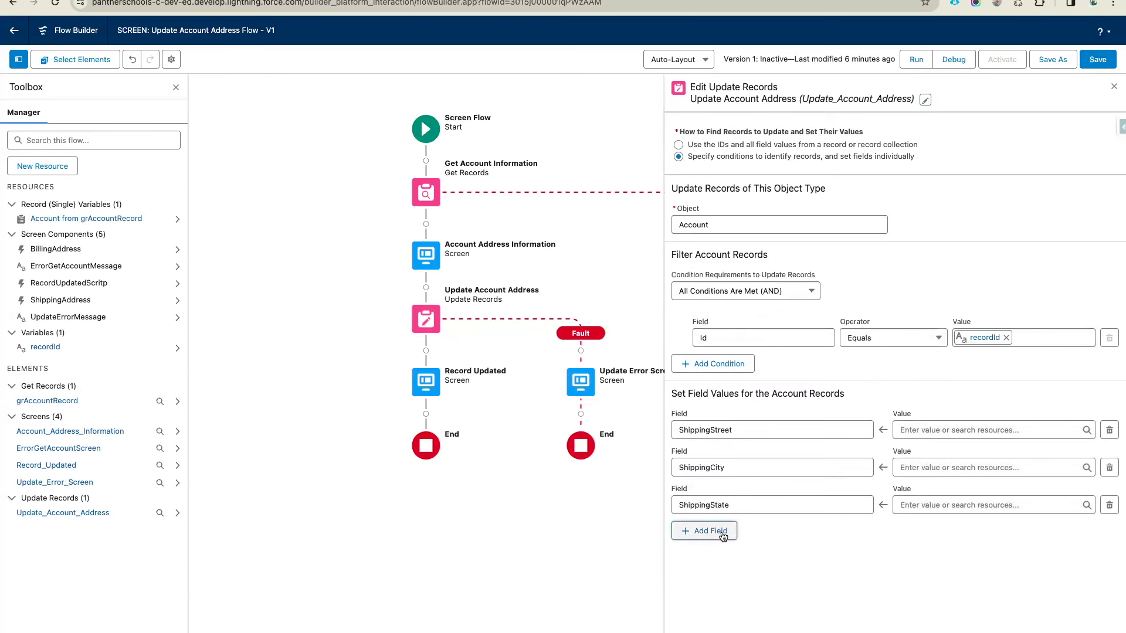
Add two more field rows for ShippingCountry and ShippingPostalCode
click(716, 542)
click(720, 543)
text(Shi)
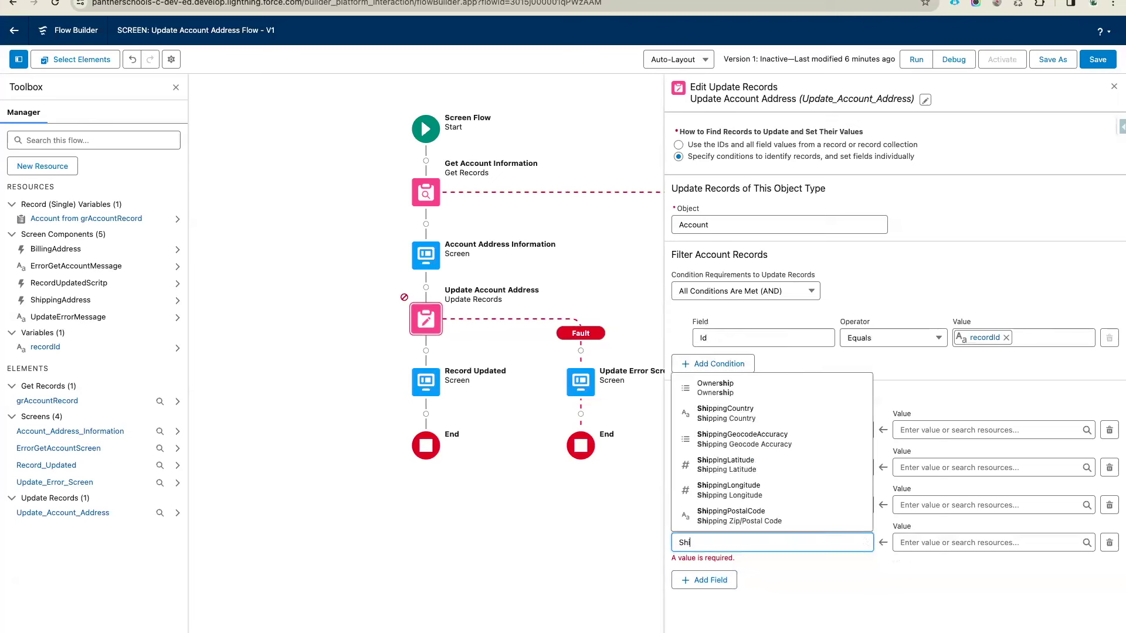
click(747, 415)
click(703, 580)
click(707, 580)
text(Sh)
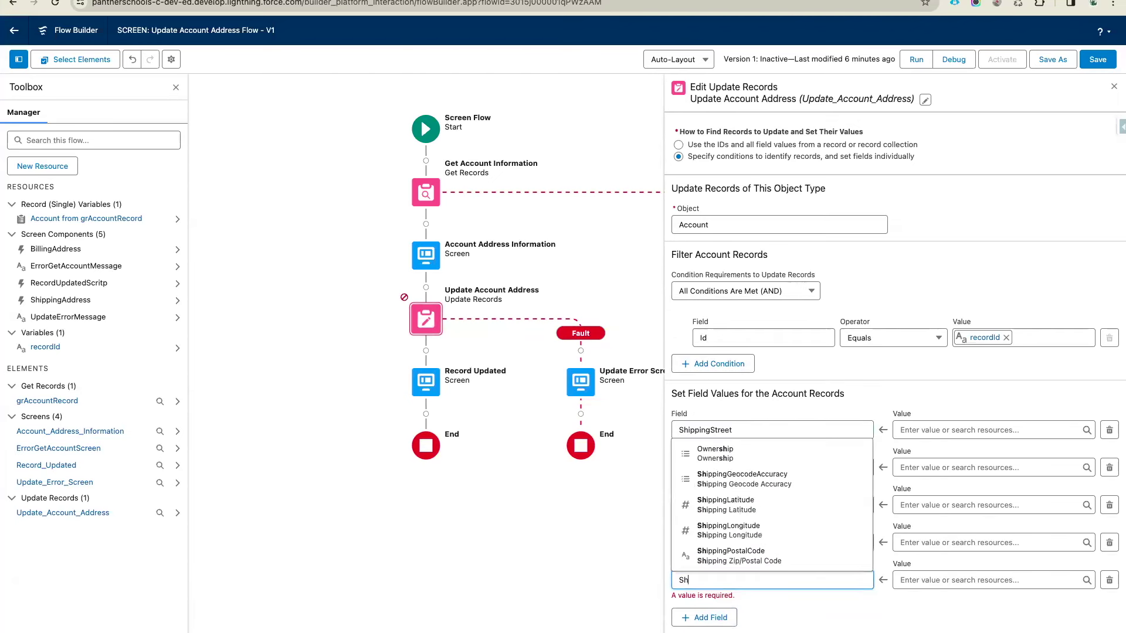
click(782, 562)
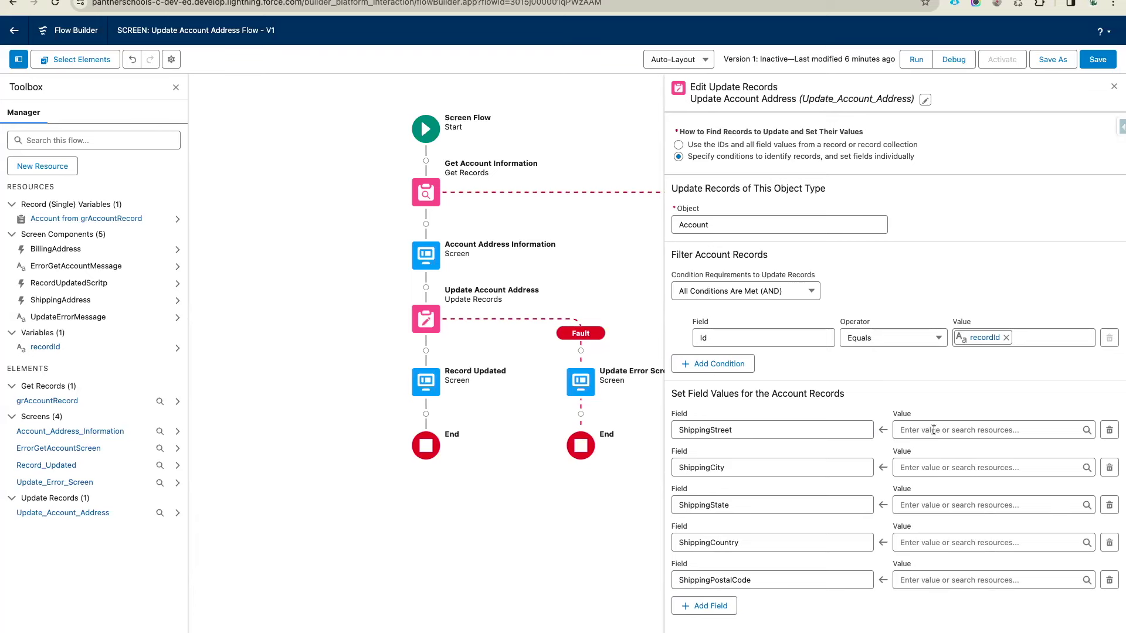
Fill ShippingStreet and ShippingCity from the ShippingAddress street and city values
click(933, 430)
scroll(938, 352, down, 2)
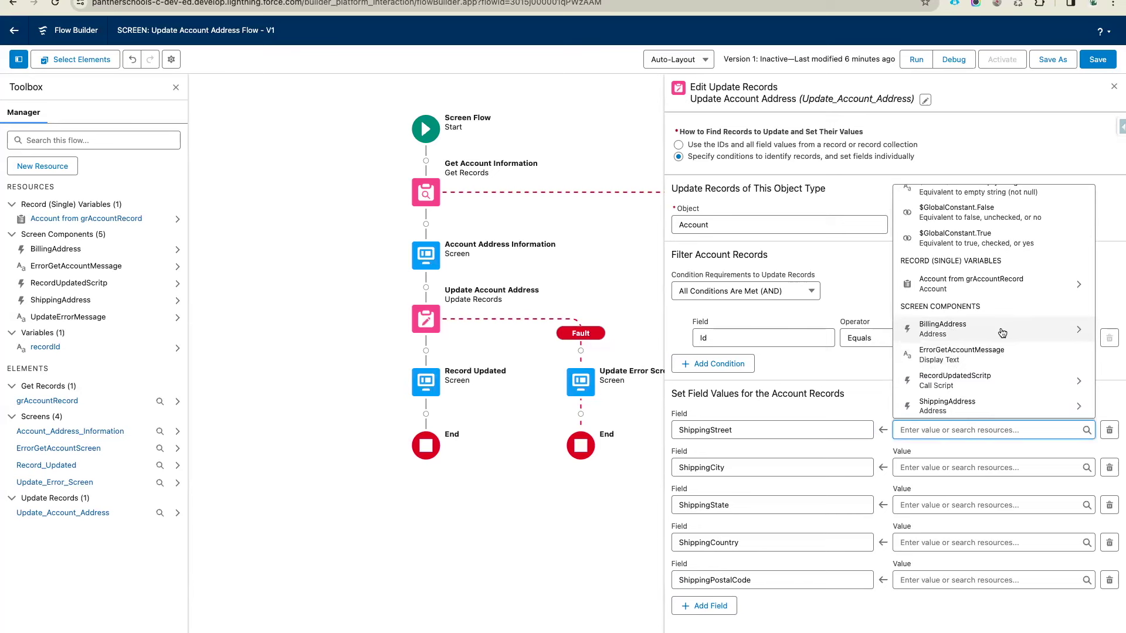
scroll(967, 375, down, 2)
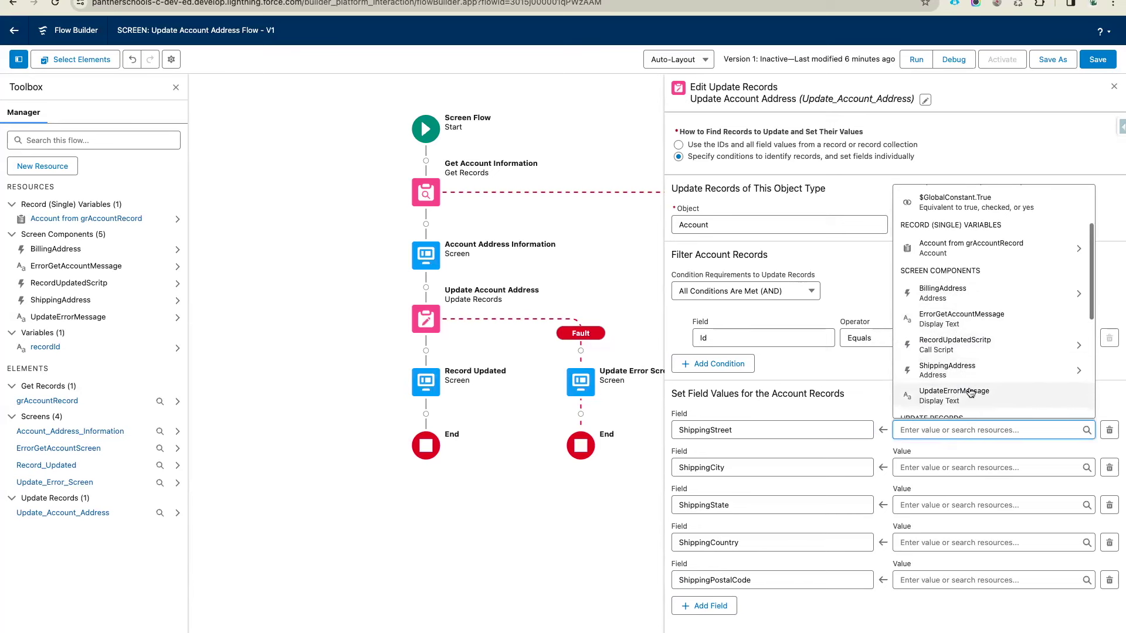
click(988, 365)
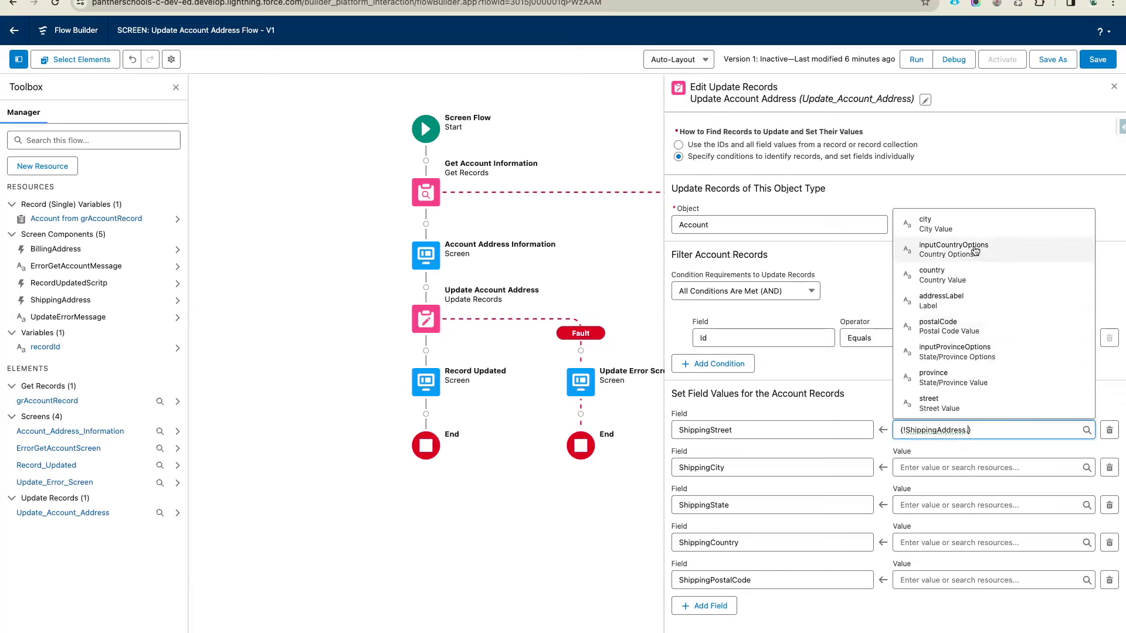
scroll(956, 306, down, 1)
scroll(956, 305, up, 1)
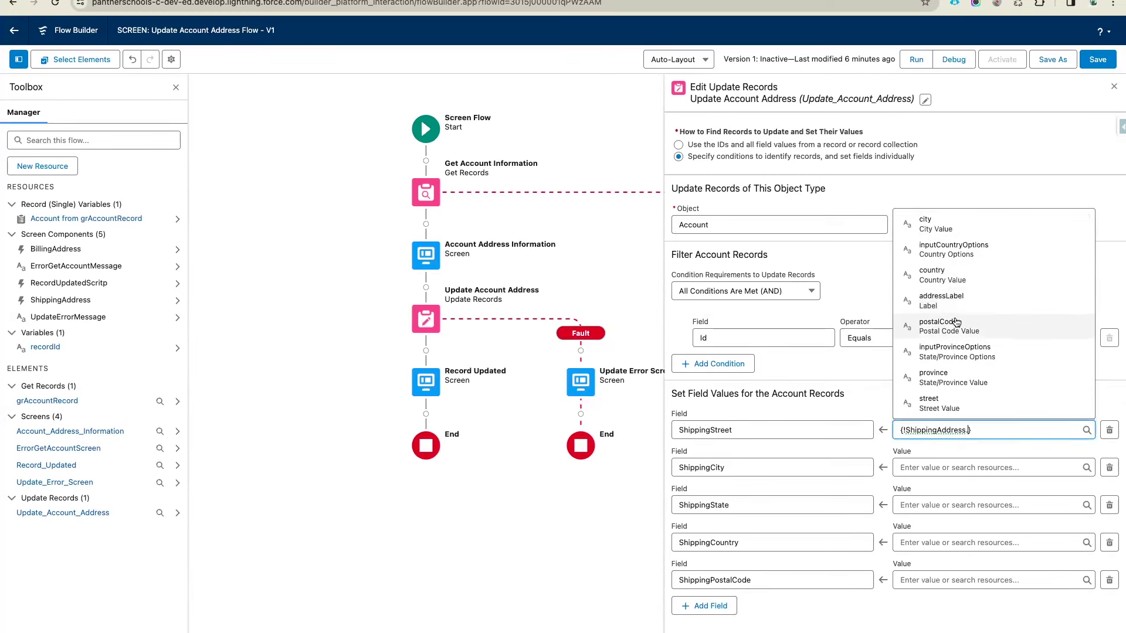
click(948, 403)
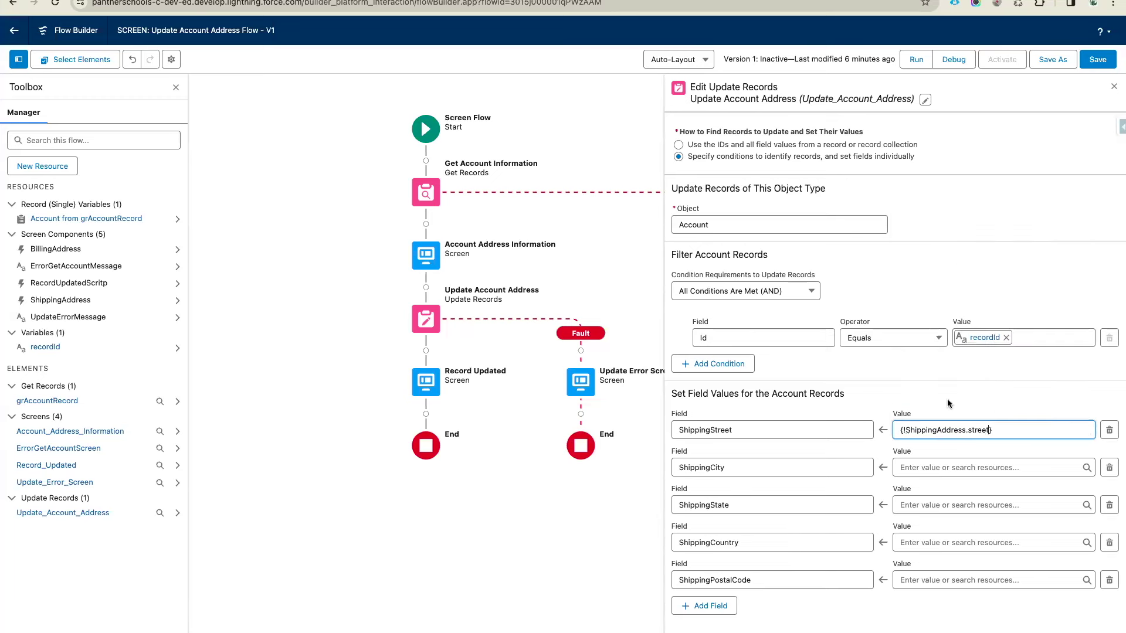
click(940, 467)
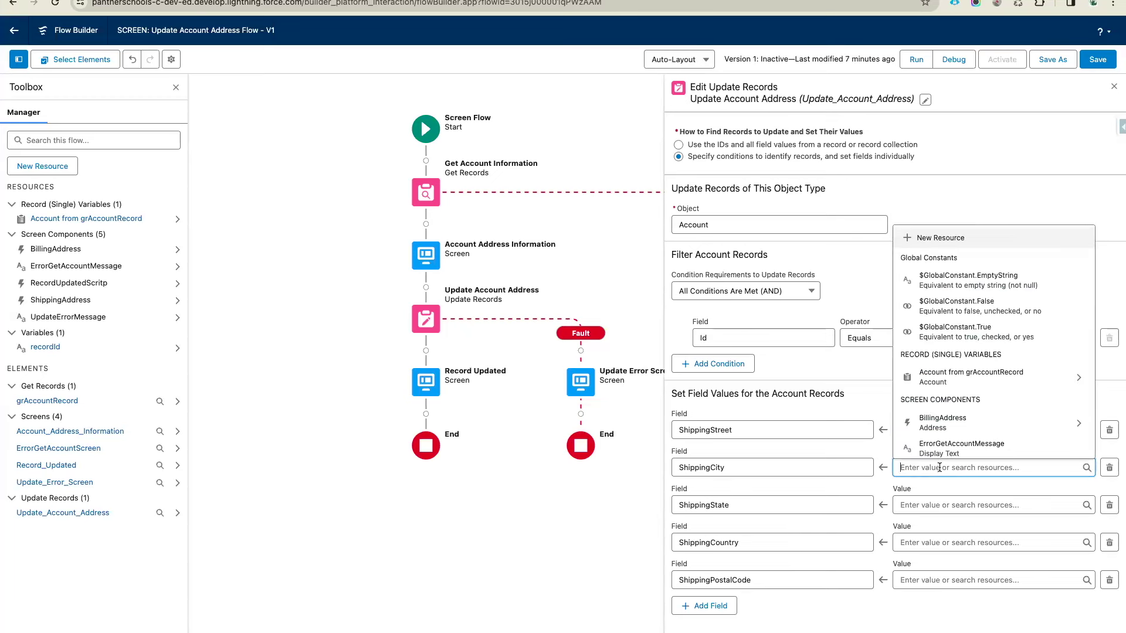
text(sh)
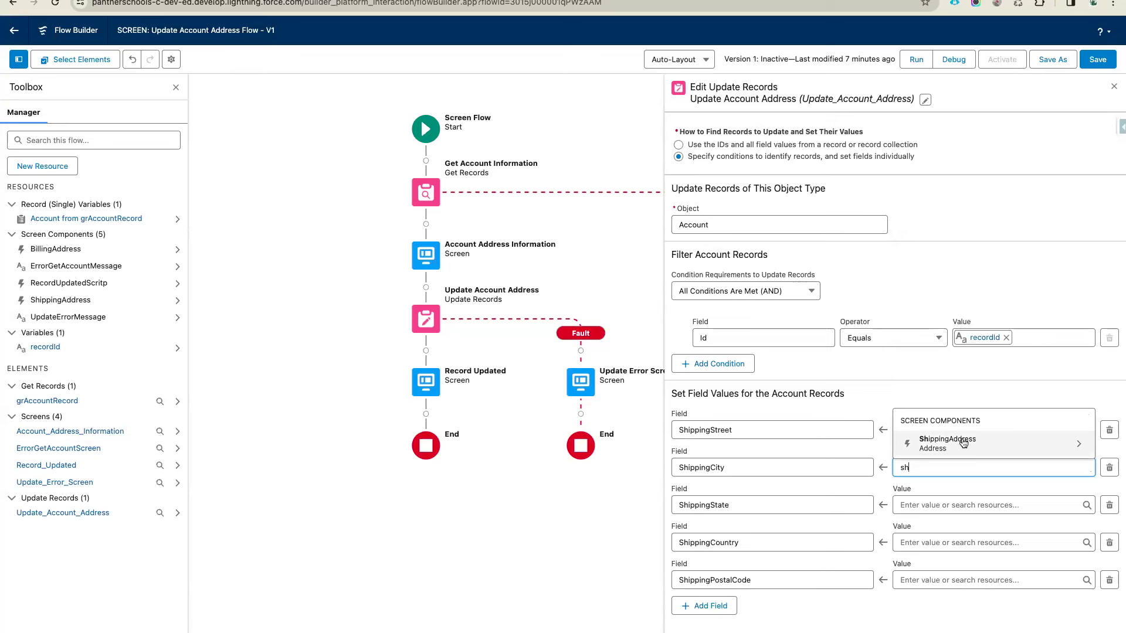
click(963, 443)
click(930, 256)
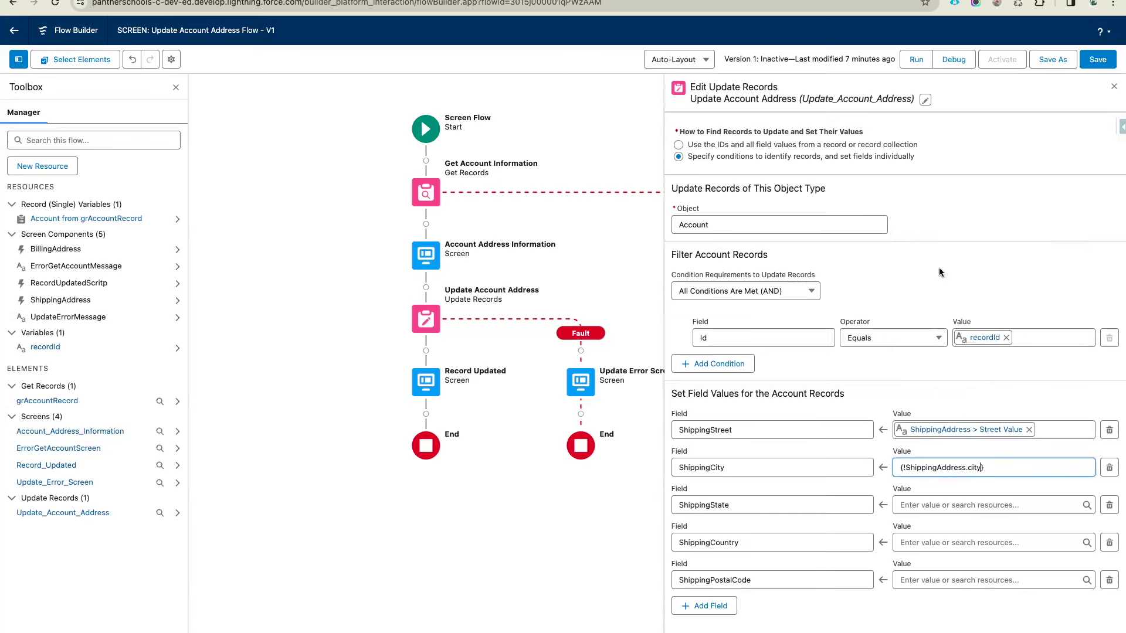
Map ShippingState, ShippingCountry and ShippingPostalCode to ShippingAddress province, country and postalCode
click(936, 506)
text(sh)
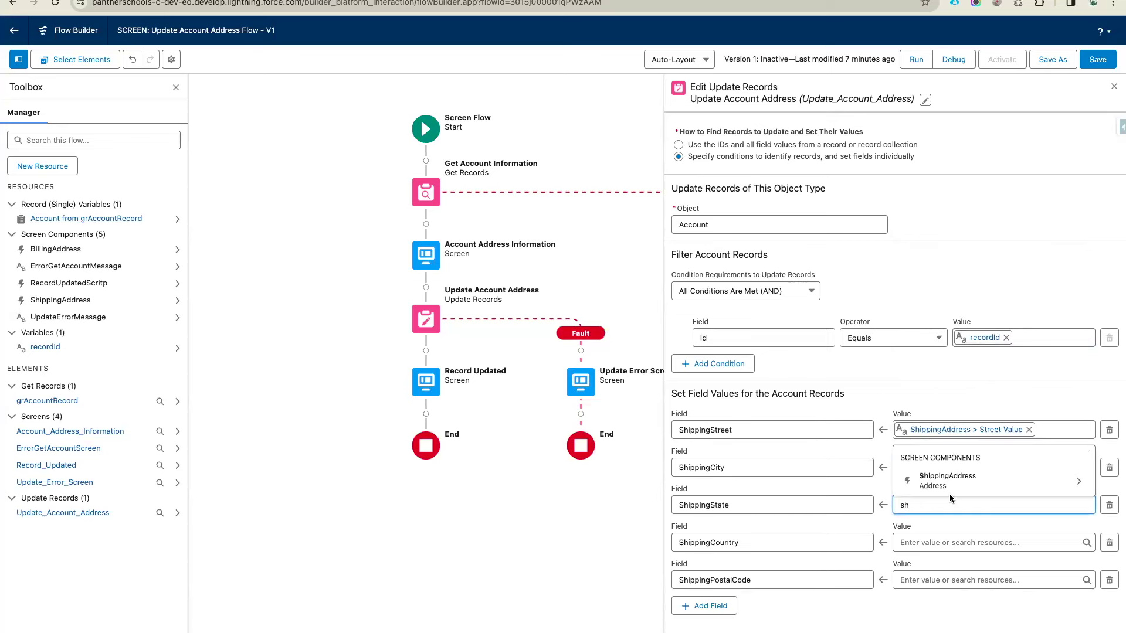
click(953, 482)
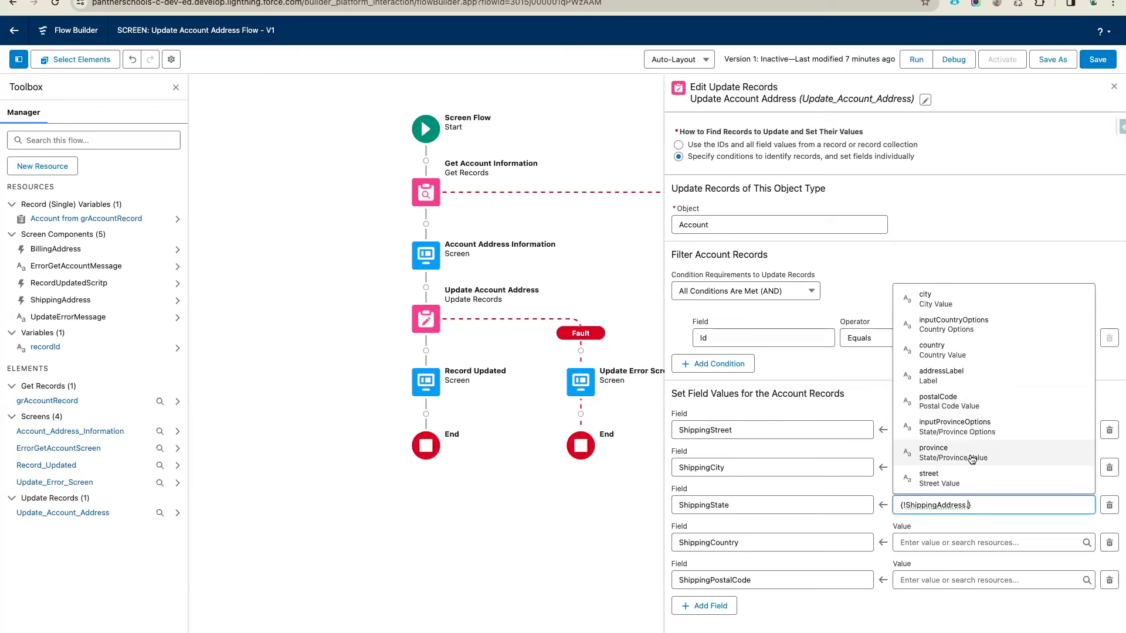
click(972, 459)
click(919, 542)
text(sh)
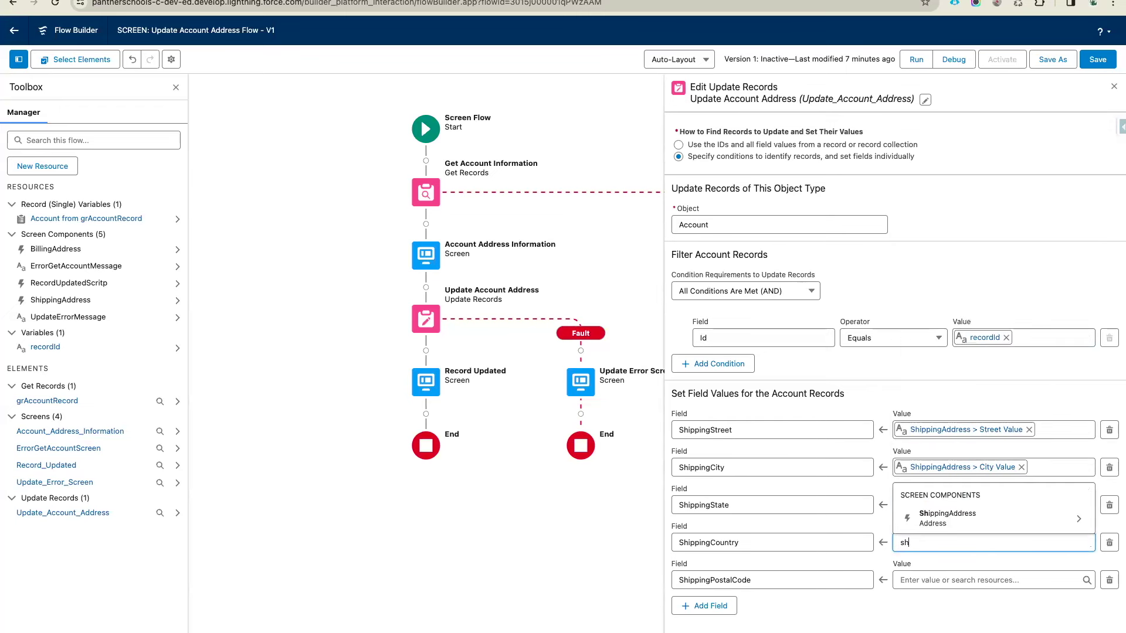
click(947, 519)
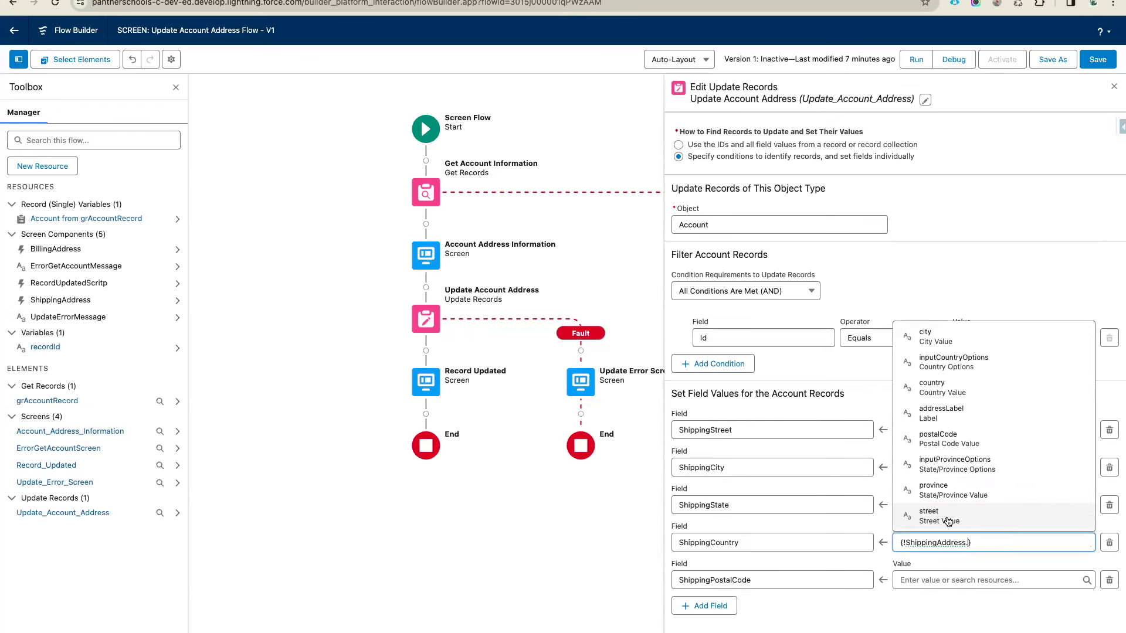
click(945, 387)
click(939, 579)
text(sh)
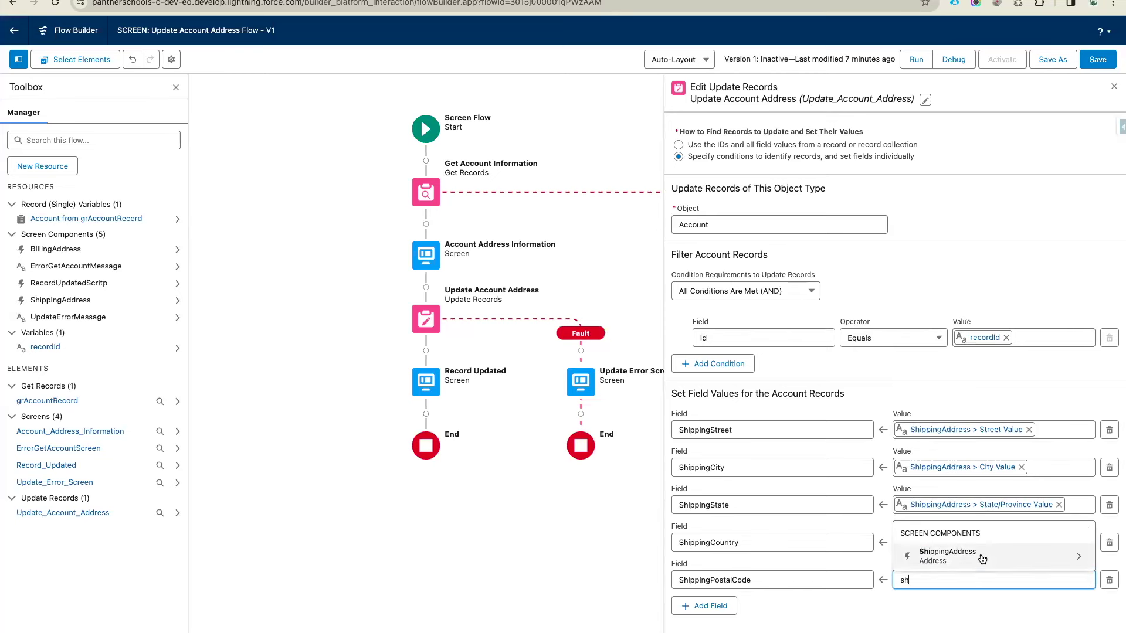
click(962, 555)
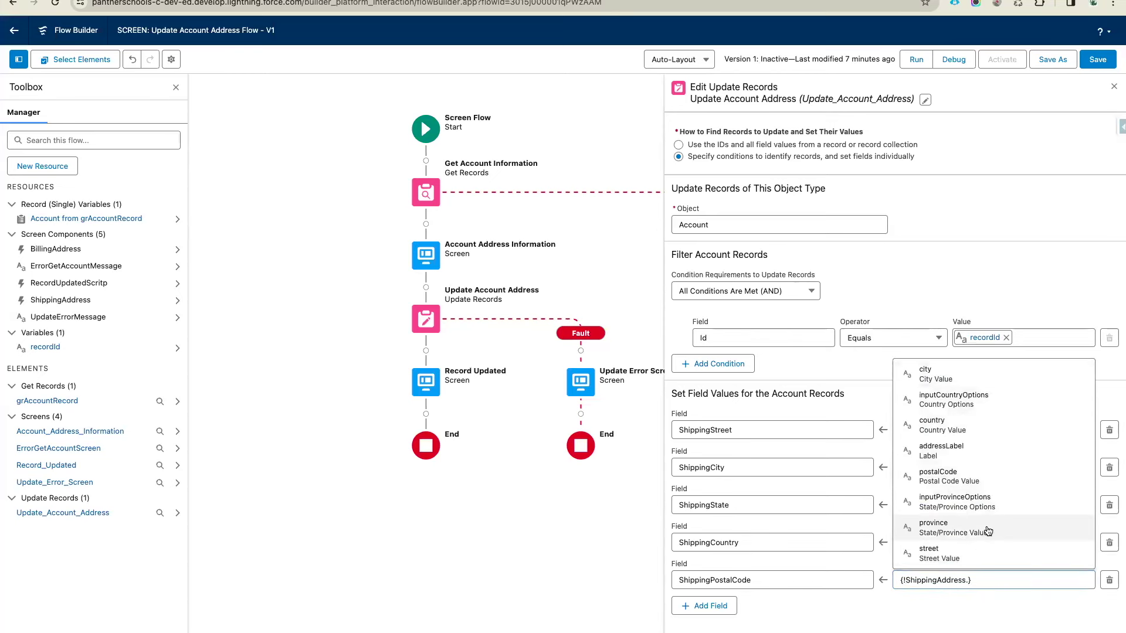
click(968, 487)
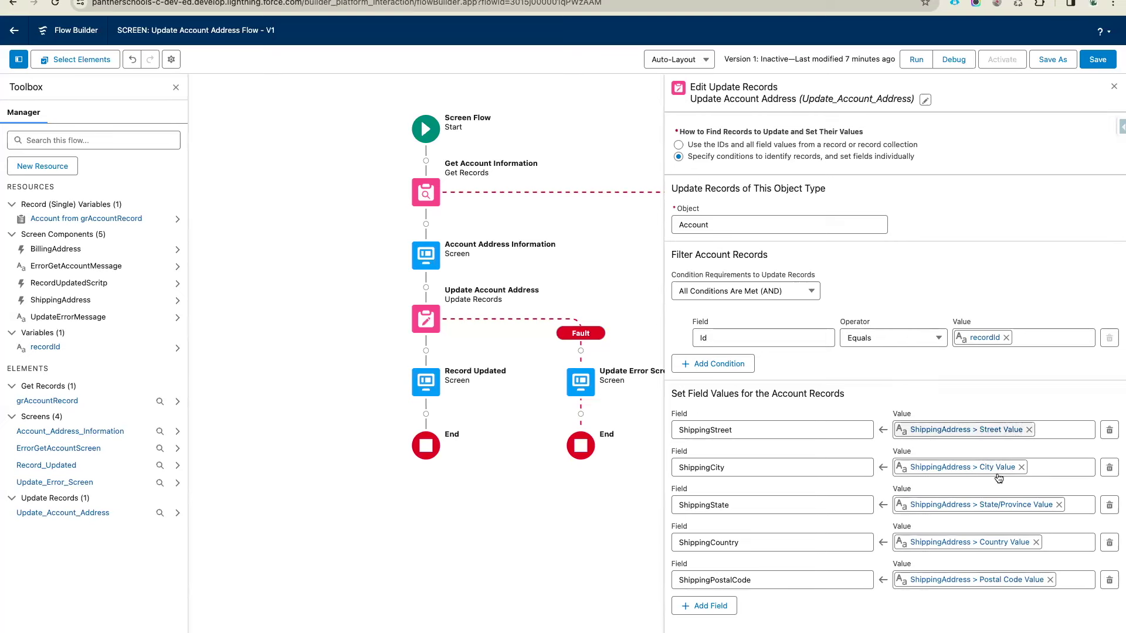
Add five new field rows and set the first two to BillingStreet and BillingCity
click(719, 605)
key(Return)
key(Return)
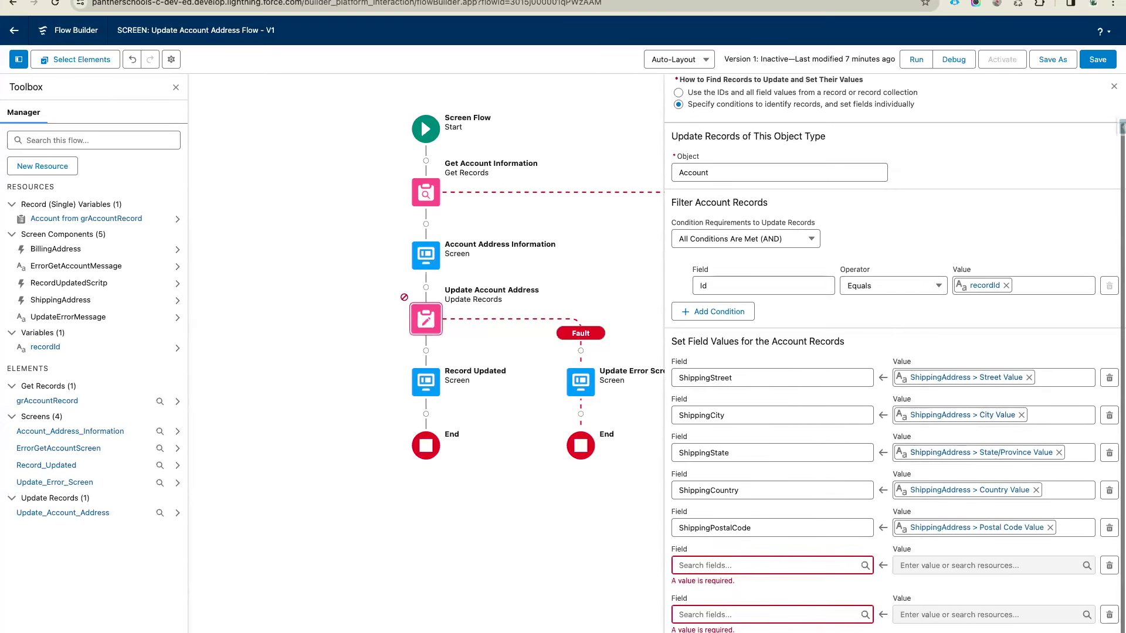
key(Return)
key(Return)
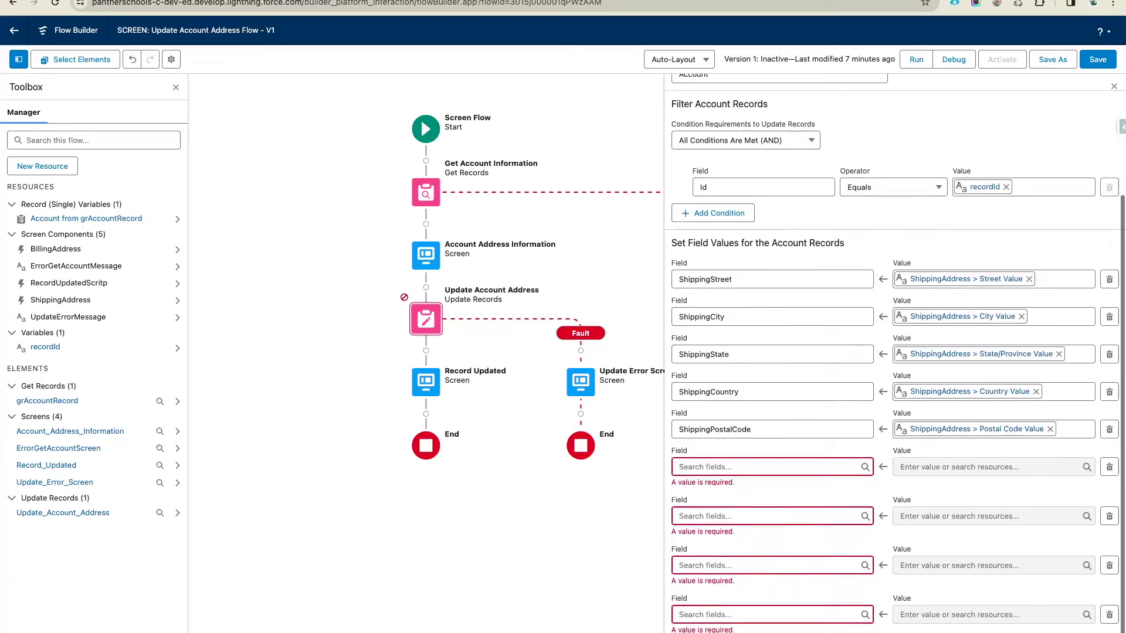
click(701, 417)
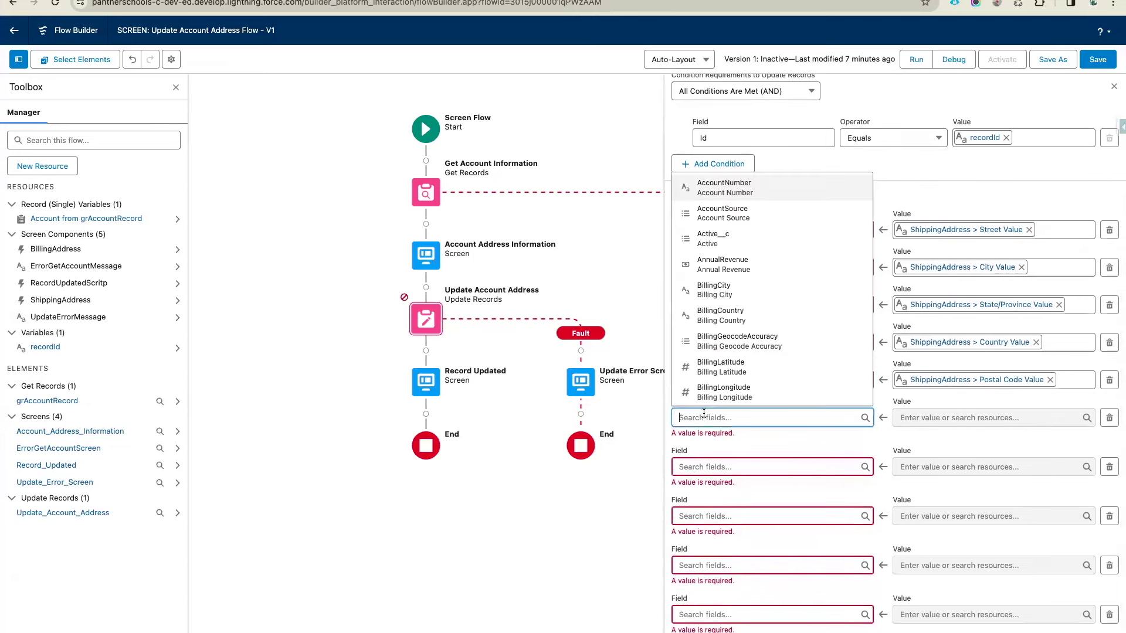
text(BillingStreet)
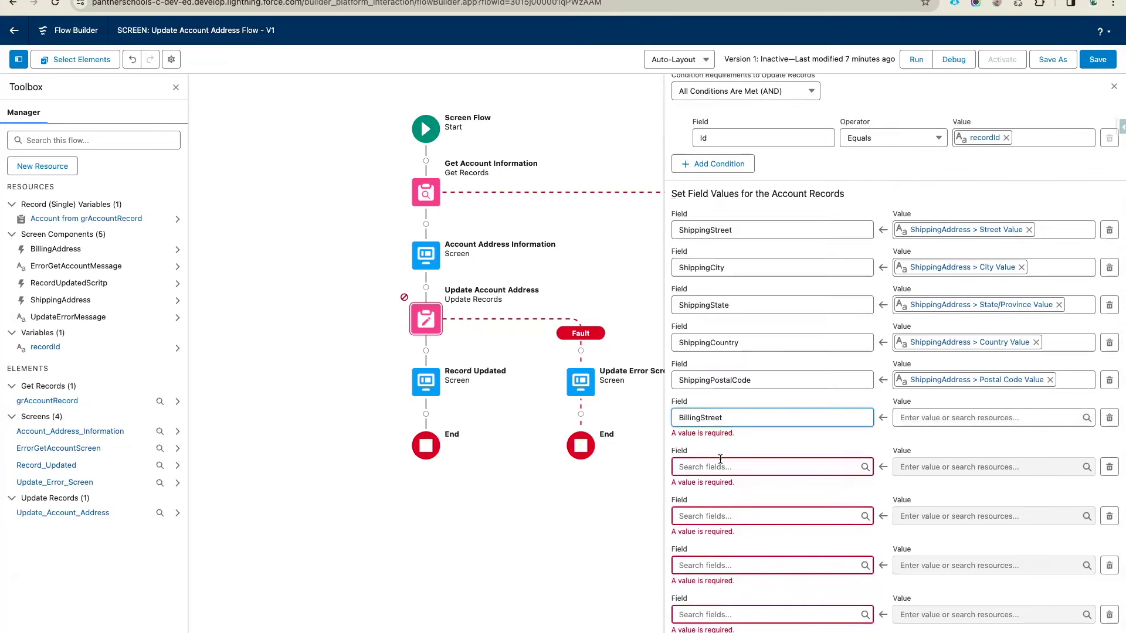
click(720, 461)
text(Billi)
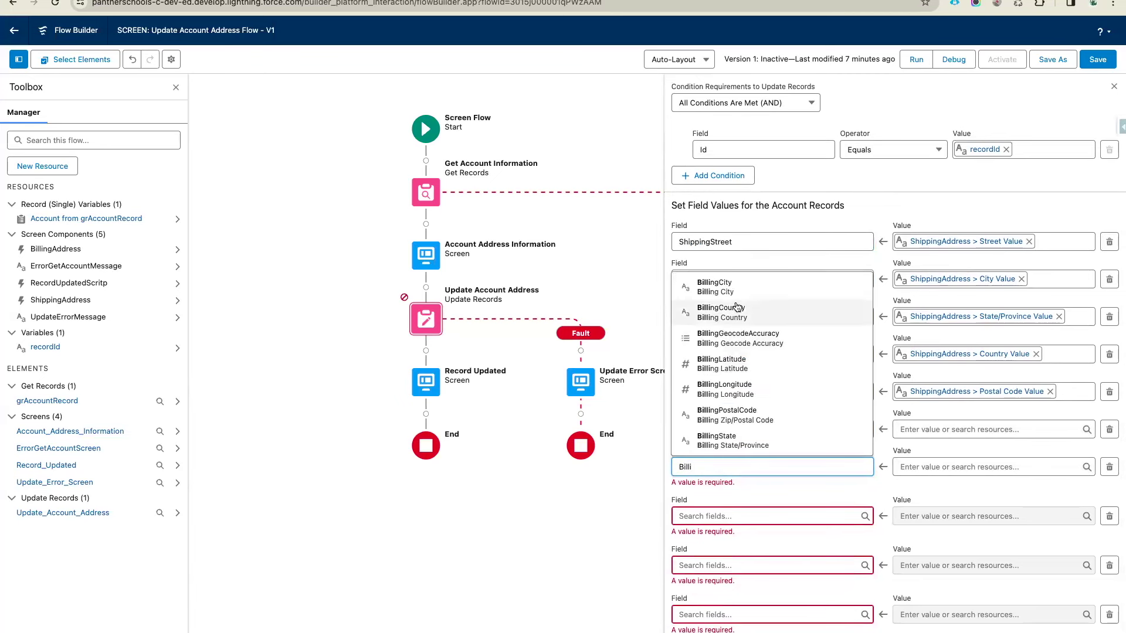
click(721, 286)
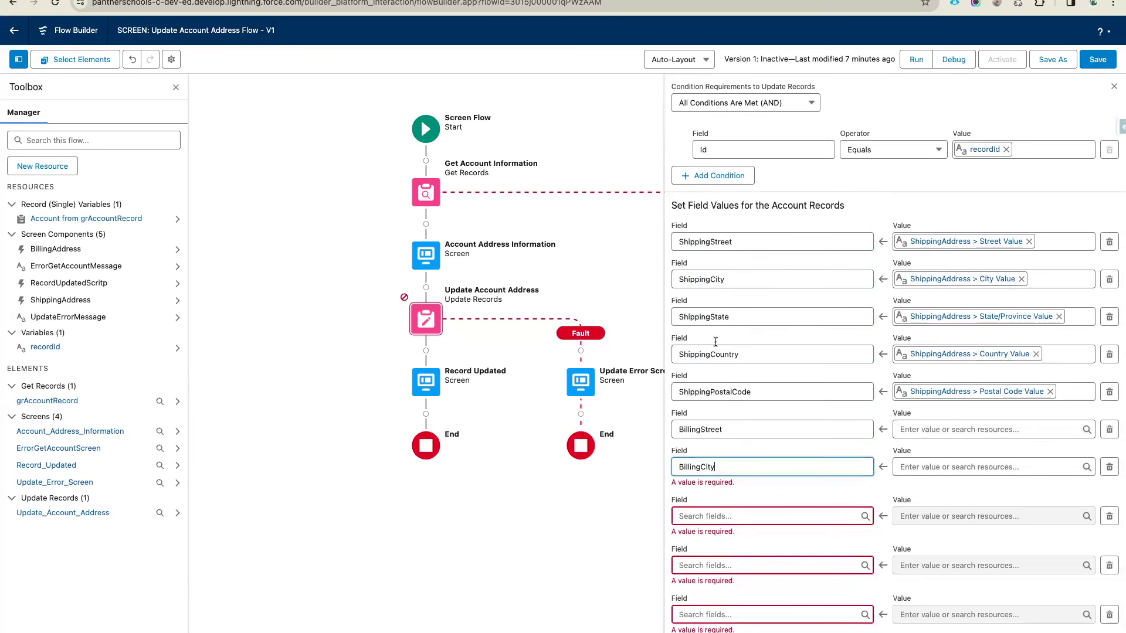
Set the remaining rows to BillingState, BillingCountry and BillingPostalCode, then list BillingPostalCode's value resources
click(732, 527)
text(Bilklk)
key(BackSpace)
text(l)
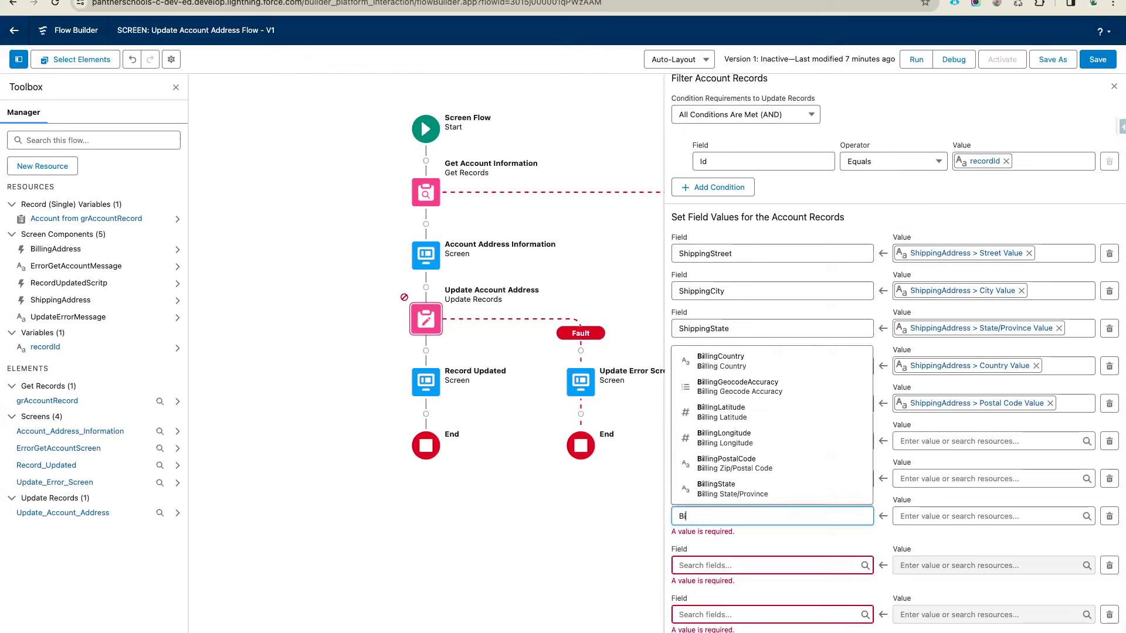
click(727, 492)
click(713, 560)
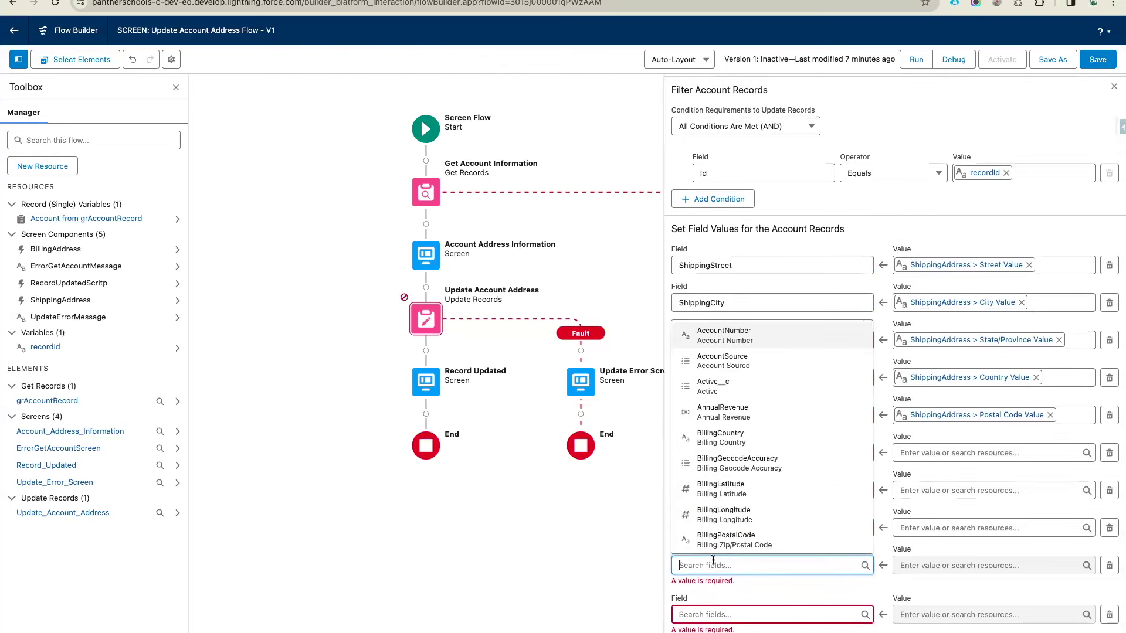
text(Bill)
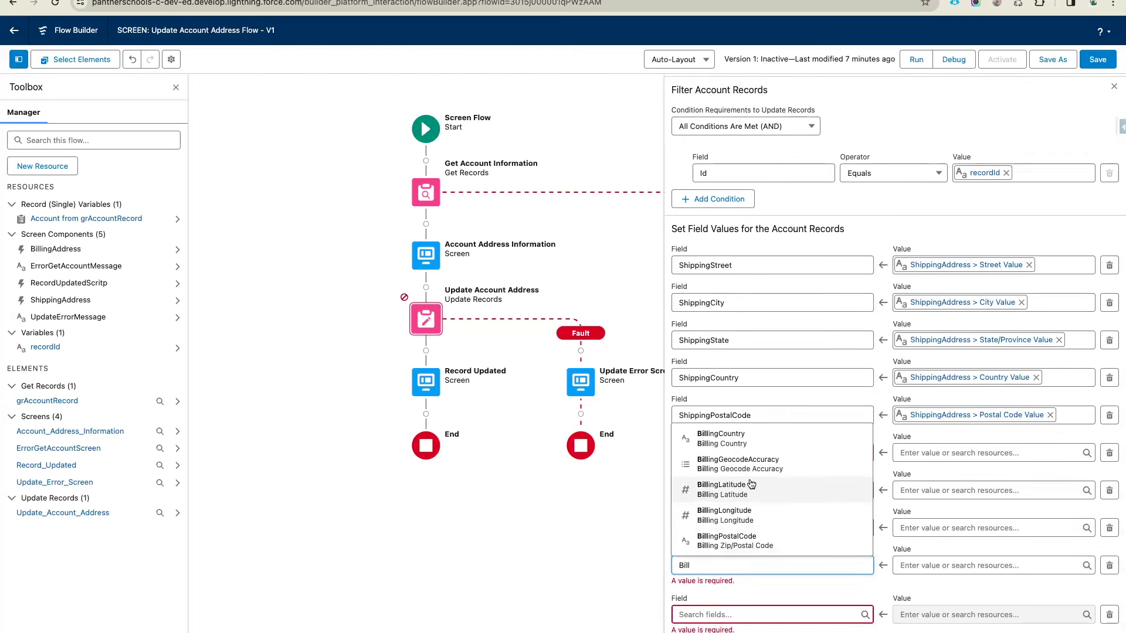
click(721, 438)
click(715, 614)
text(bill)
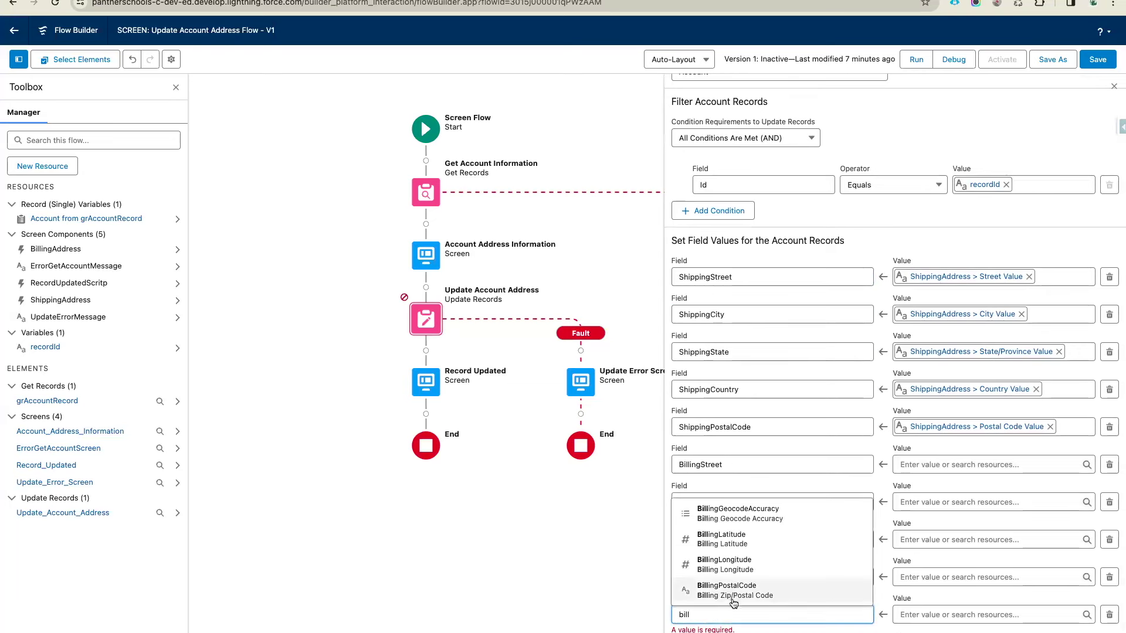
click(733, 591)
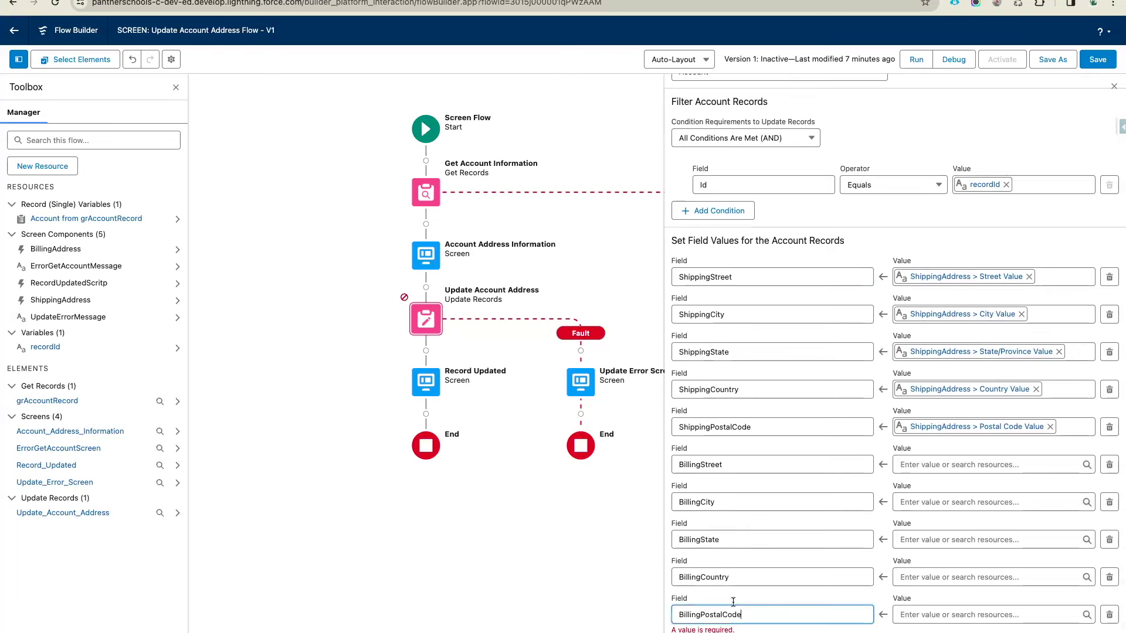
click(939, 624)
text(b)
key(BackSpace)
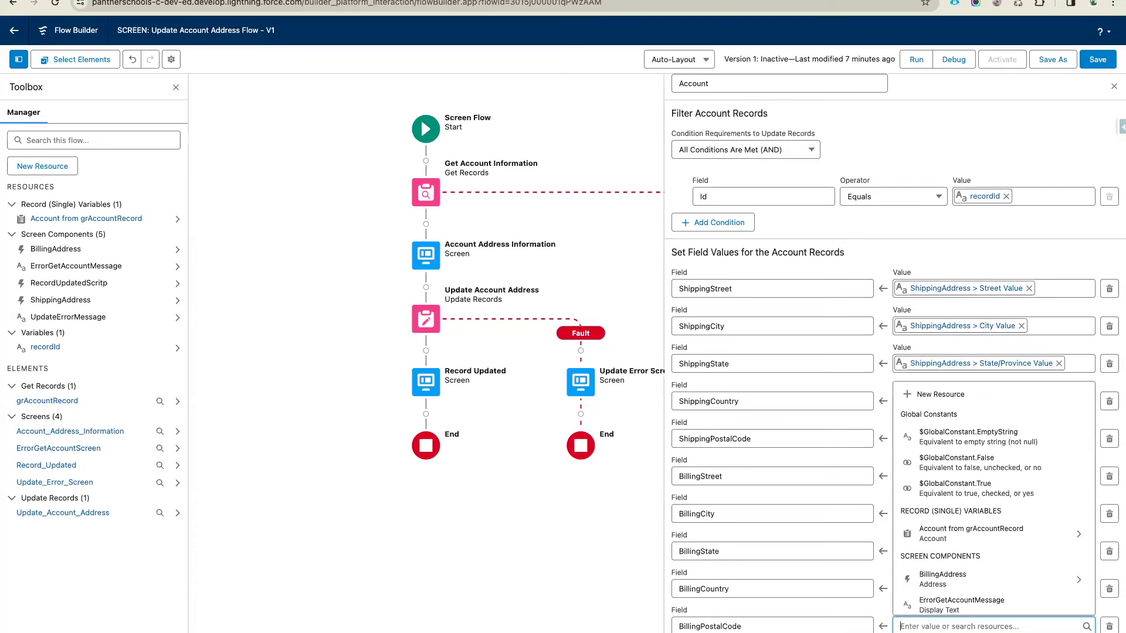
Map BillingPostalCode, BillingCountry and BillingState to BillingAddress postal code, country and province
click(967, 566)
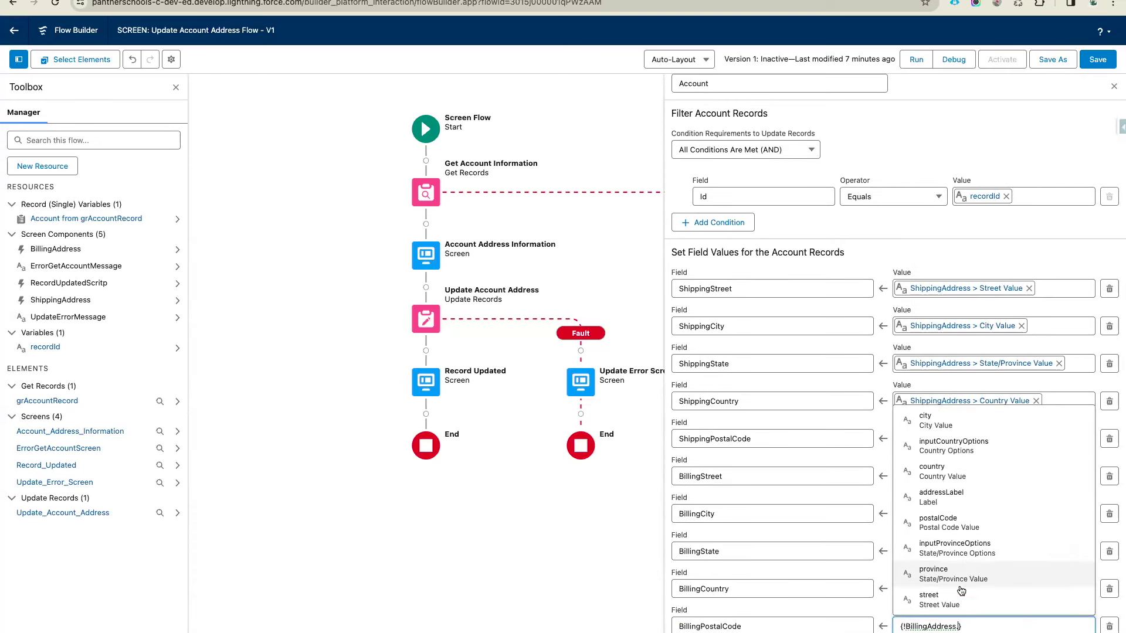
click(956, 521)
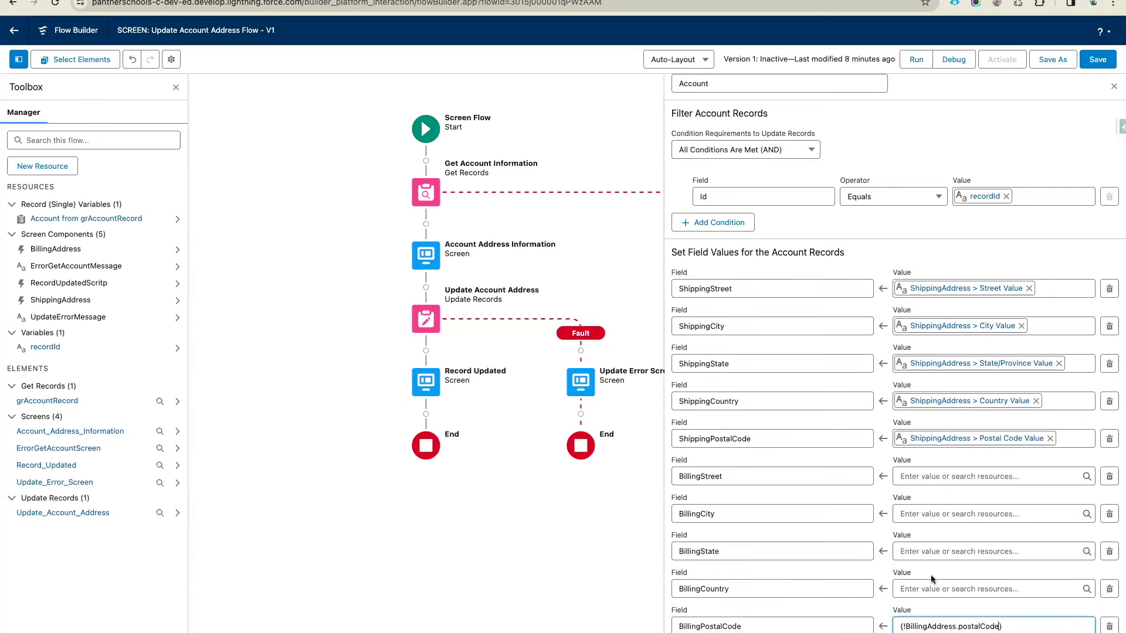
click(934, 592)
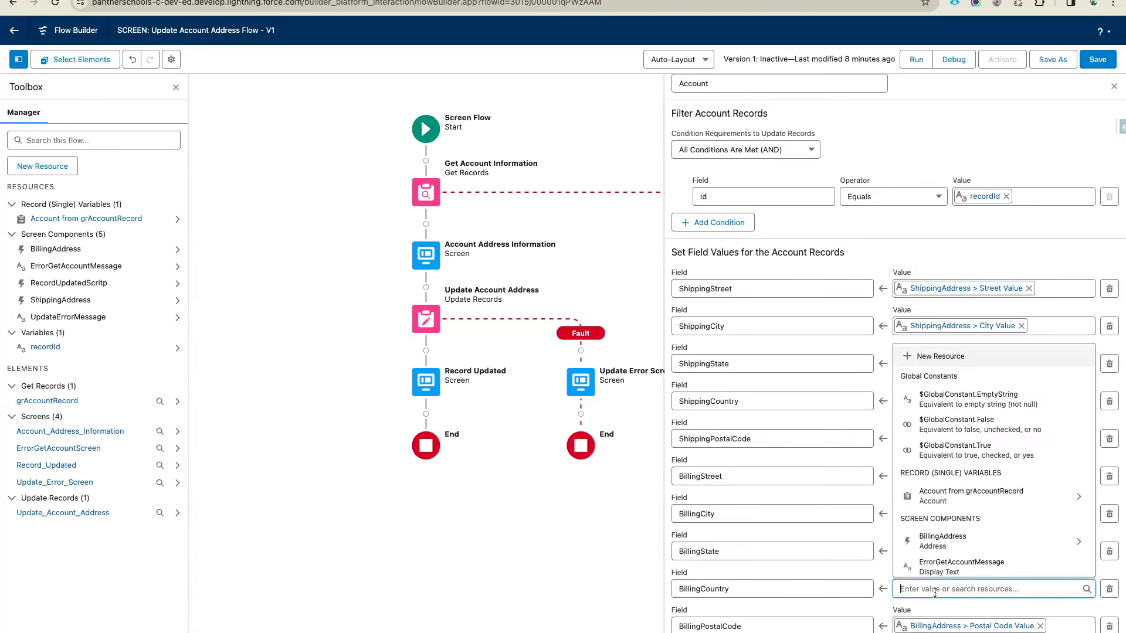
click(953, 542)
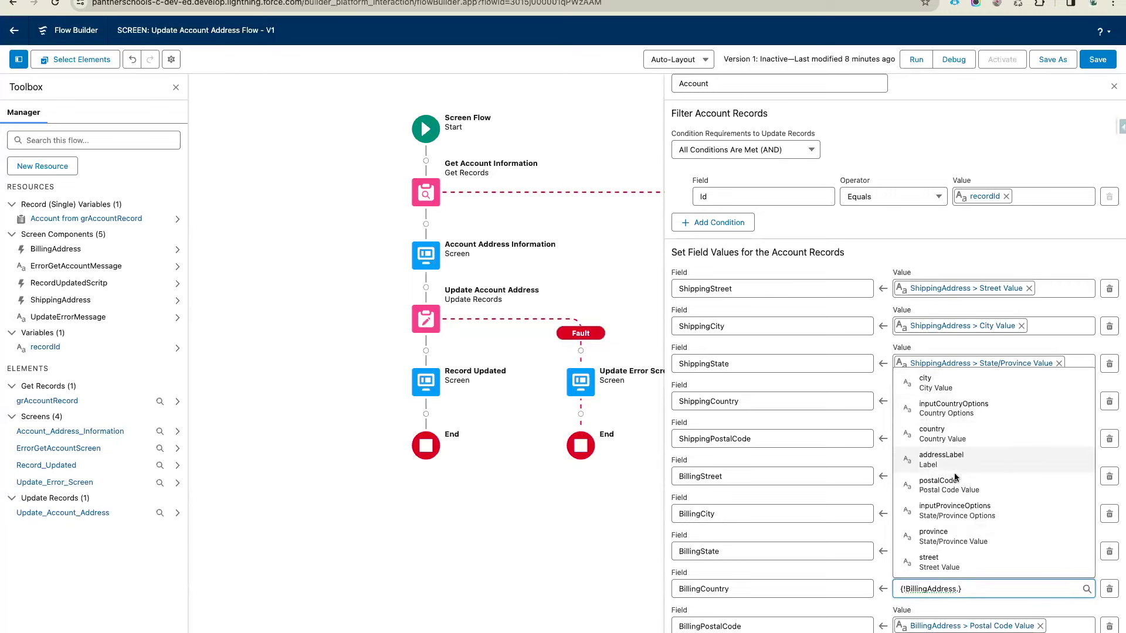
click(955, 434)
click(954, 551)
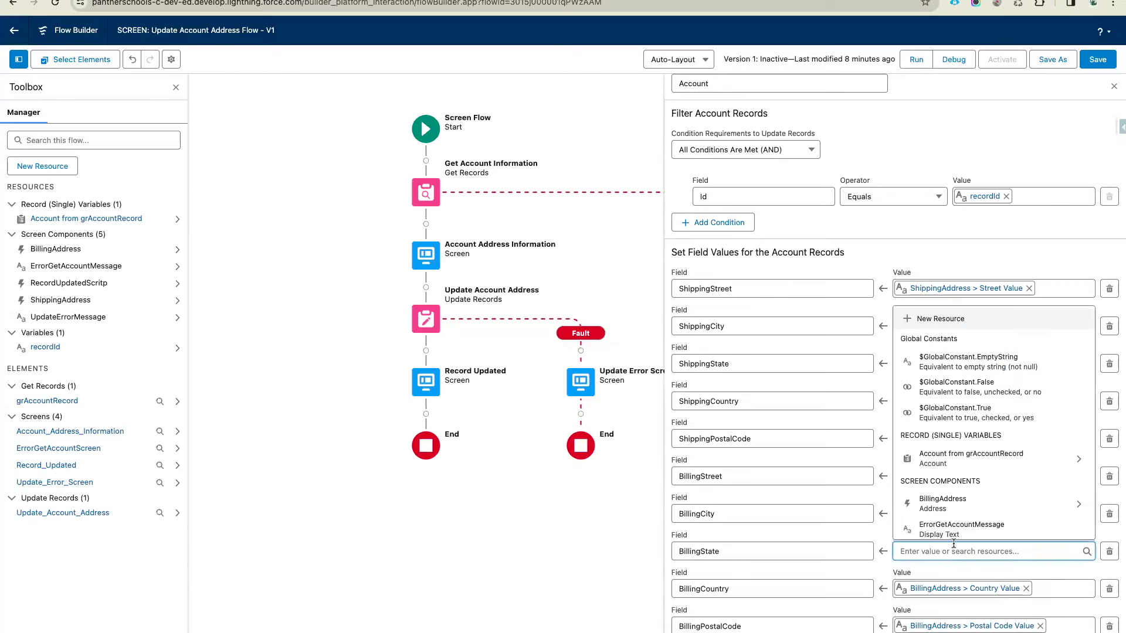
click(956, 505)
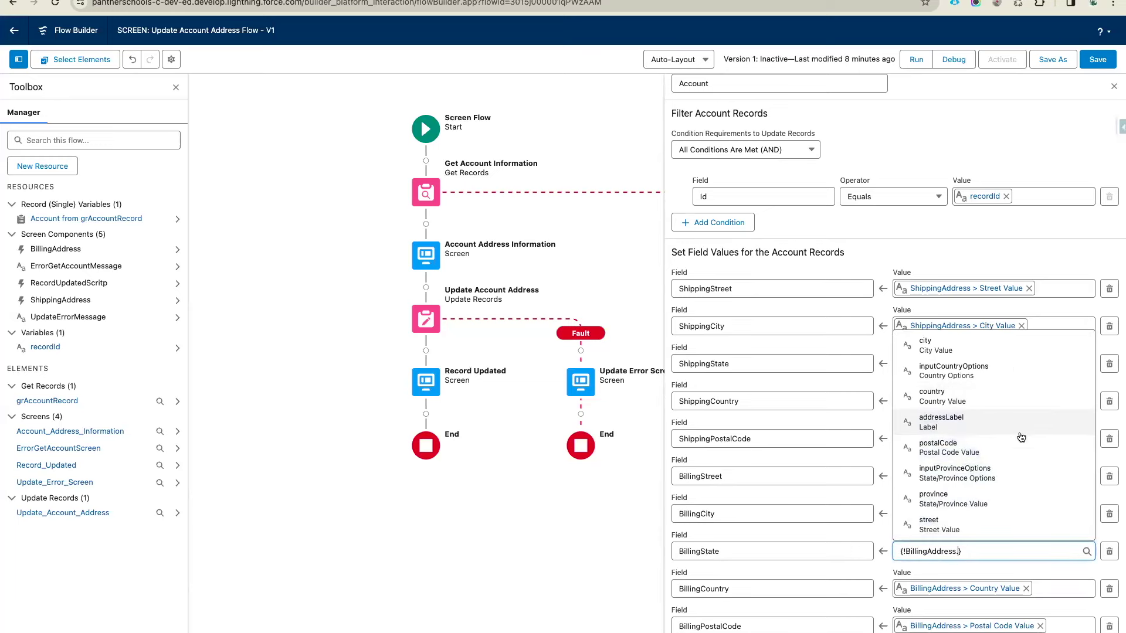
click(937, 500)
Map BillingCity and BillingStreet to the BillingAddress city and street values
click(927, 513)
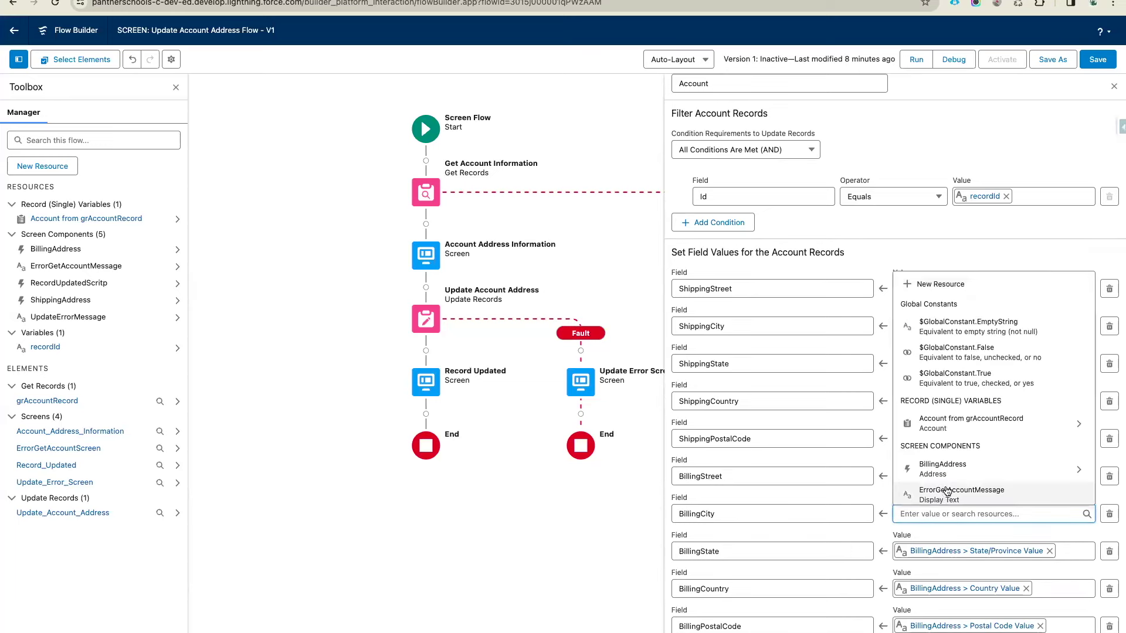
click(951, 399)
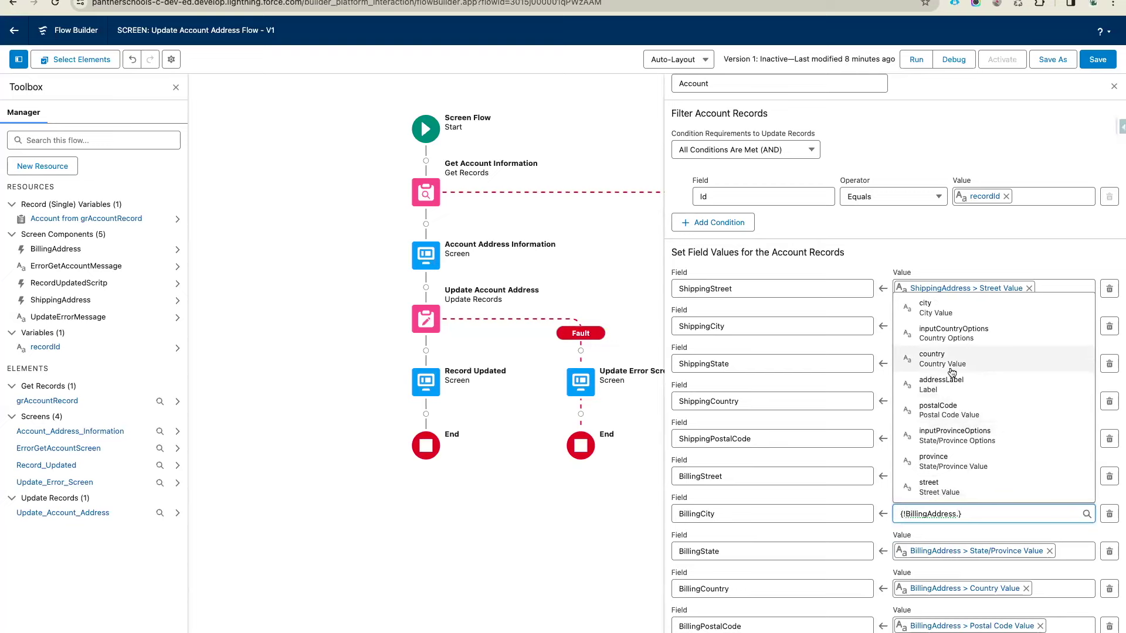
click(947, 306)
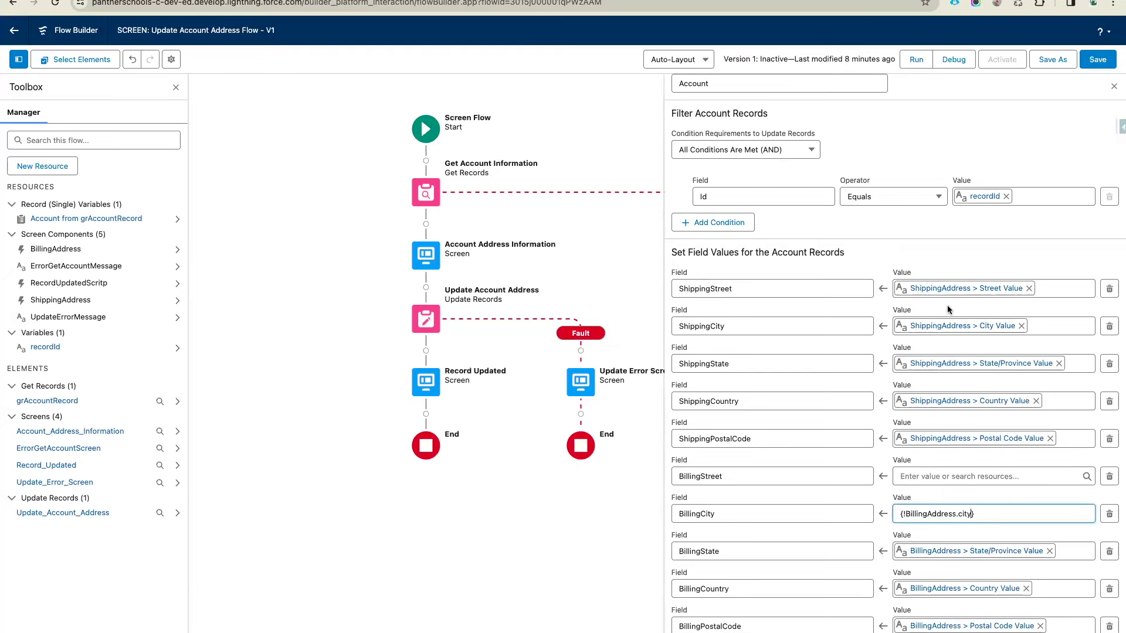
click(937, 478)
click(950, 431)
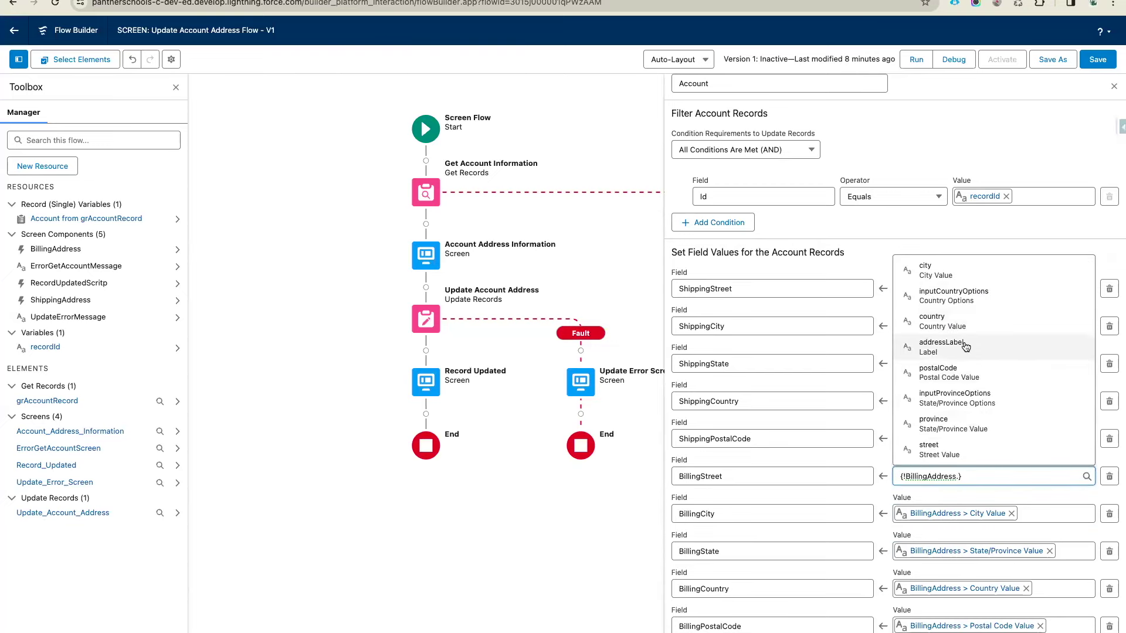
click(940, 448)
click(949, 452)
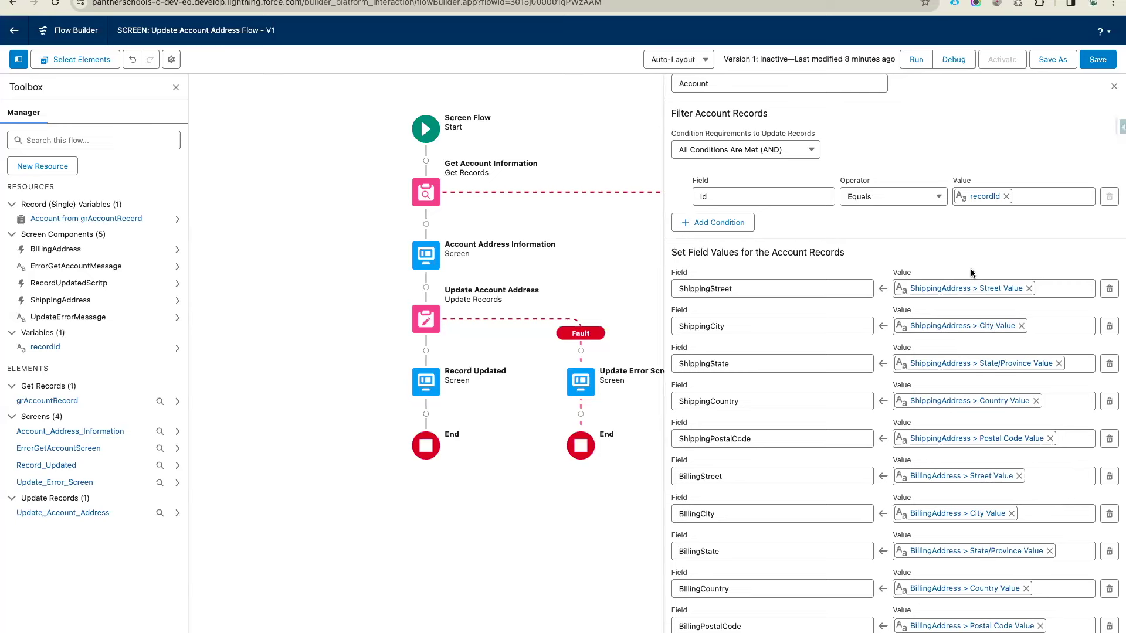
Save the flow, run it in Debug, and select the record Id in the debug details
click(1097, 59)
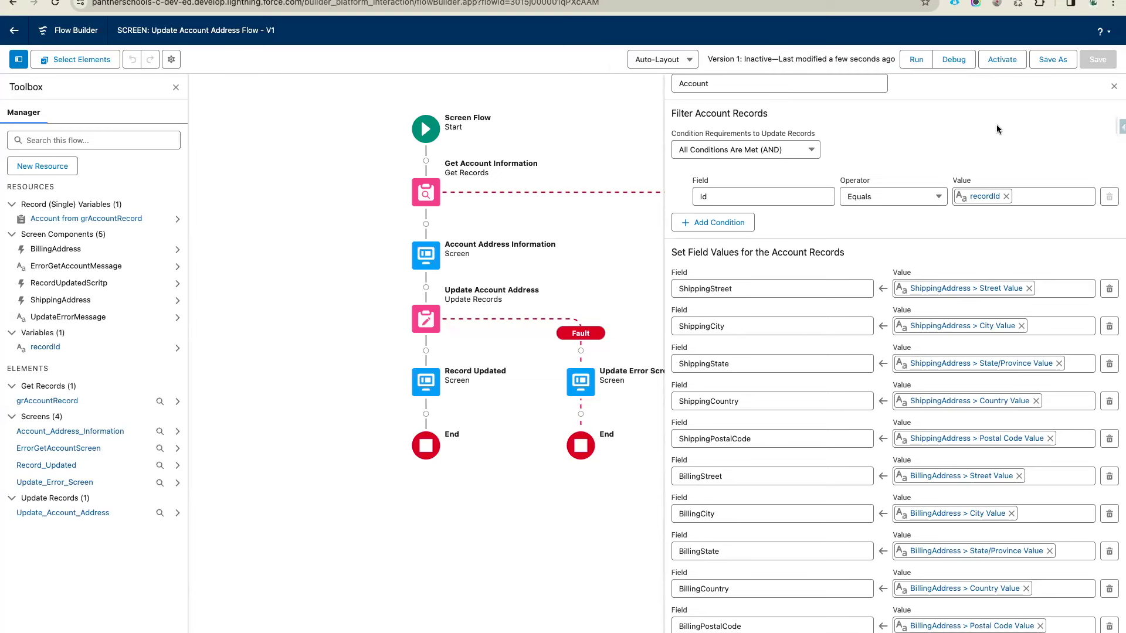
click(953, 60)
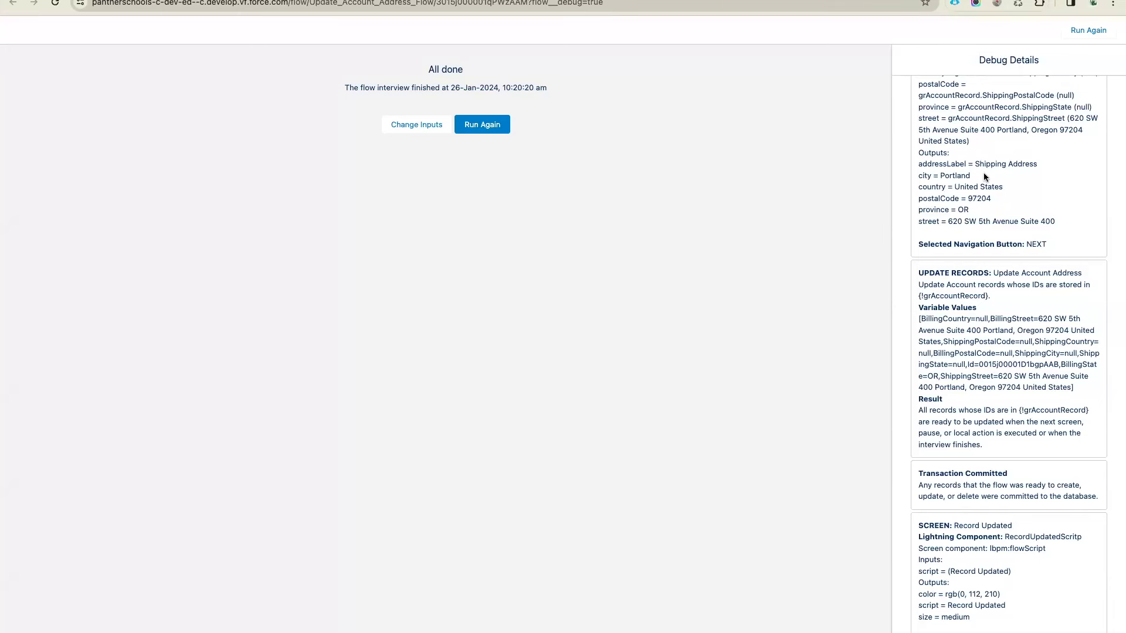
scroll(983, 177, up, 10)
double_click(987, 178)
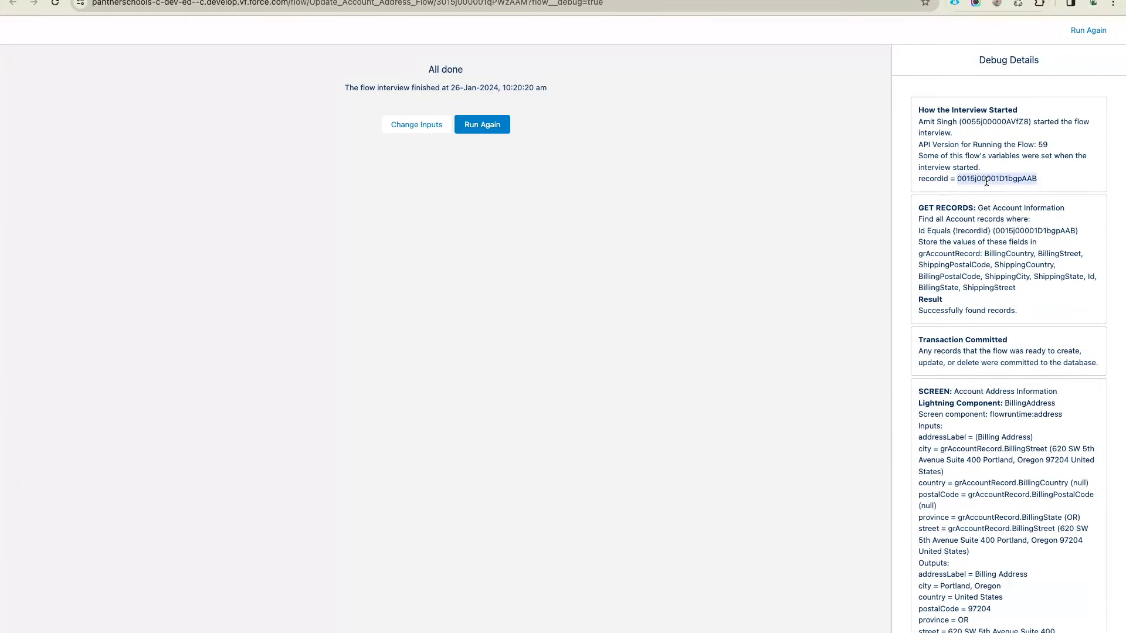
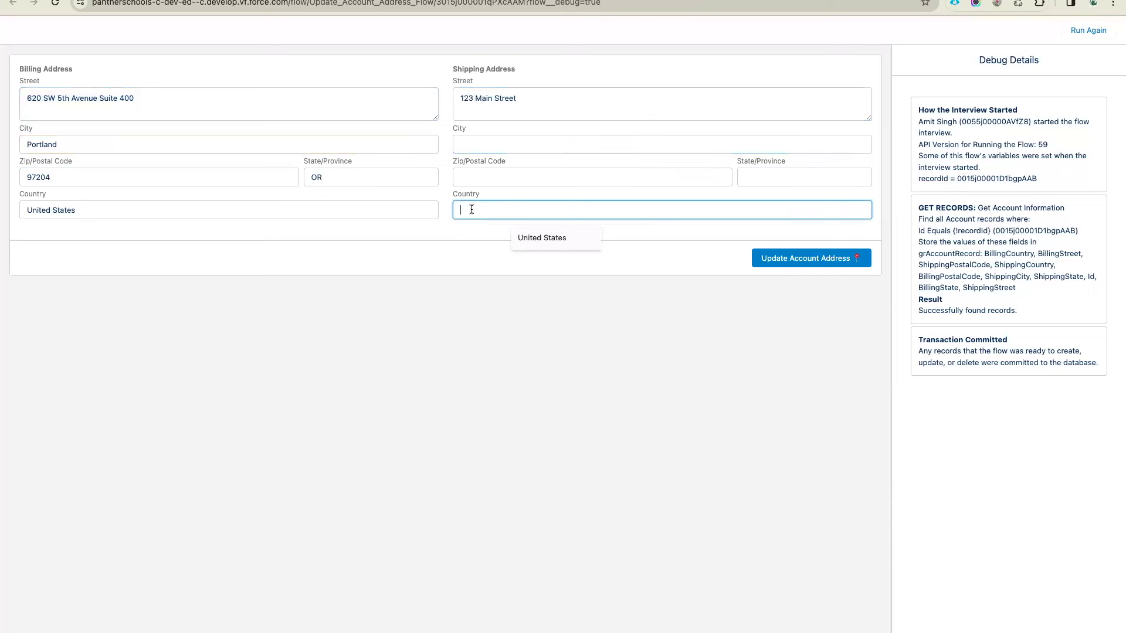
Fill the shipping address (United States, OR, 97204, Portland, Oregon) and submit Update Account Address
click(525, 236)
click(760, 177)
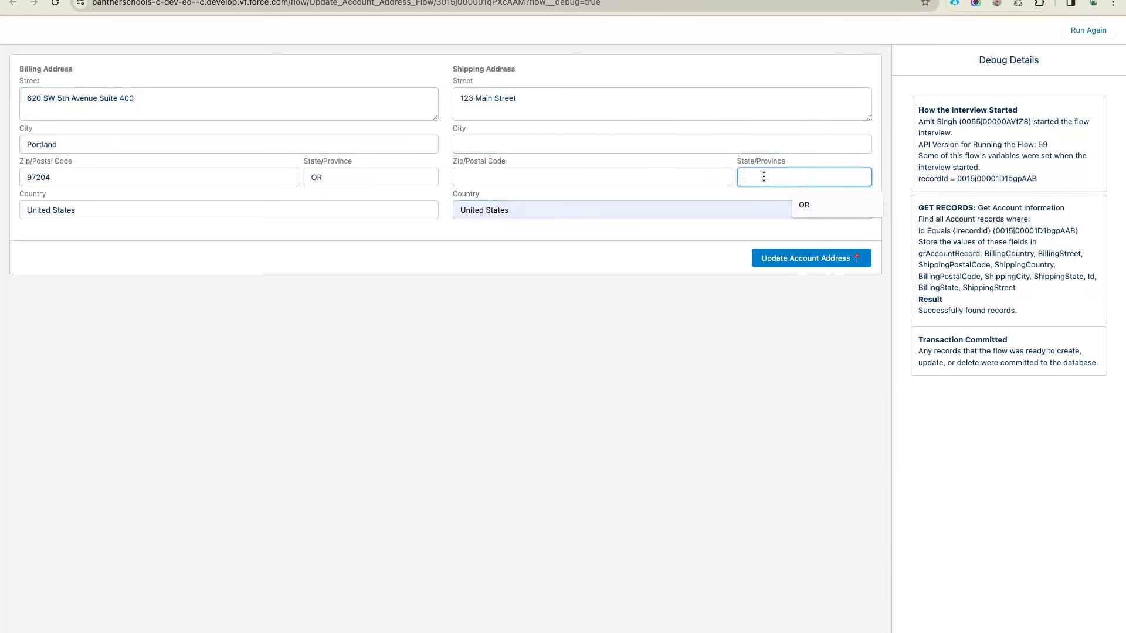
click(807, 203)
click(522, 175)
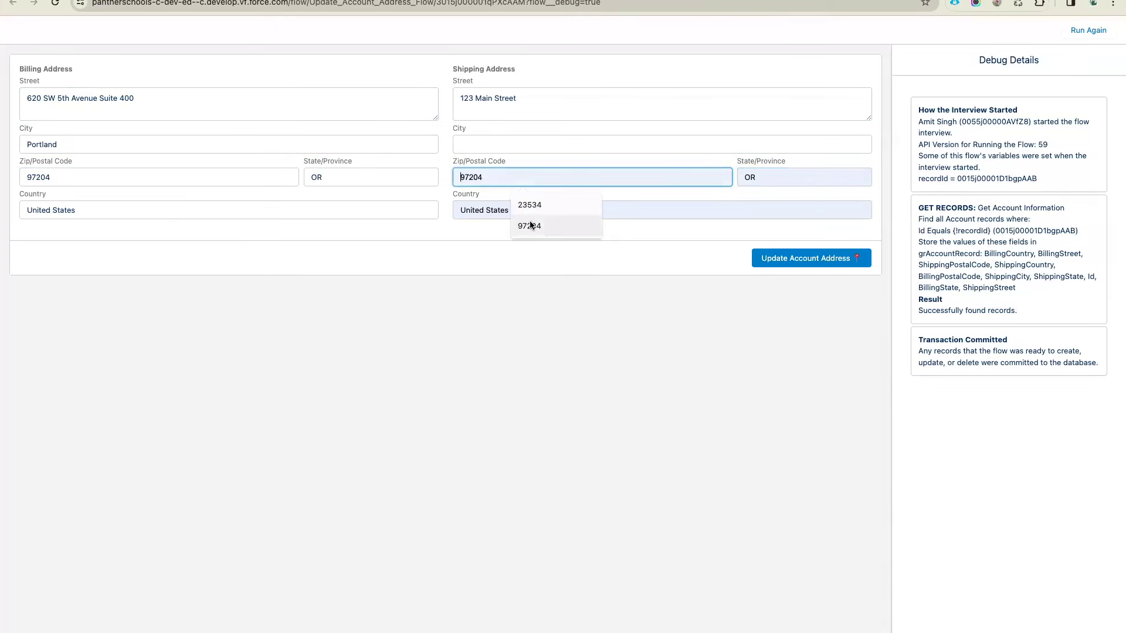
click(531, 226)
click(518, 144)
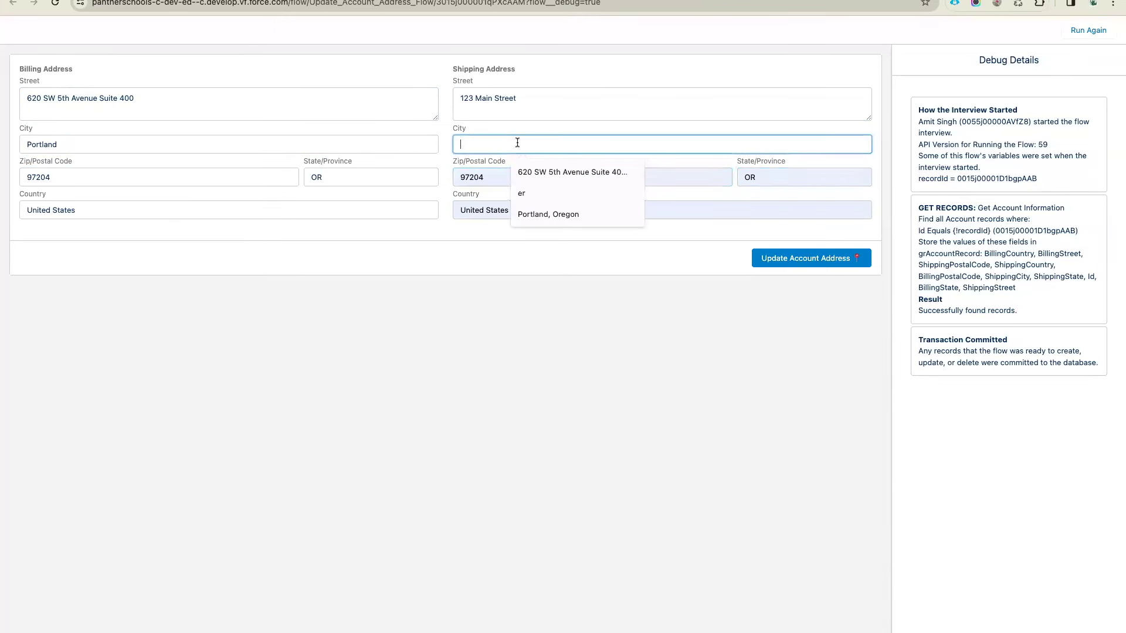
click(556, 215)
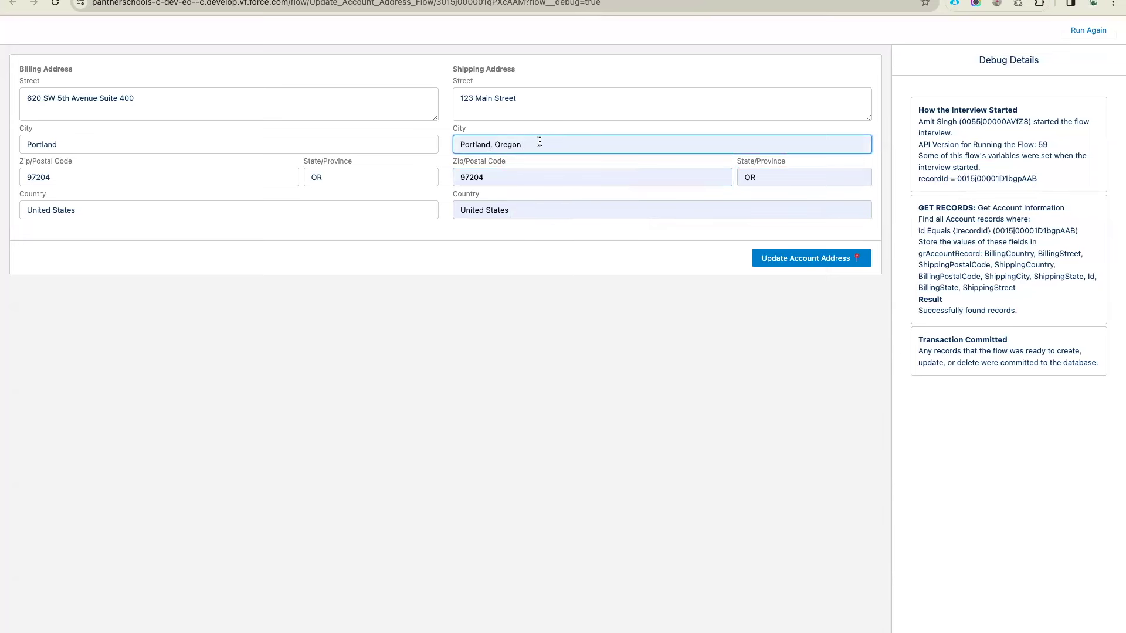
click(514, 306)
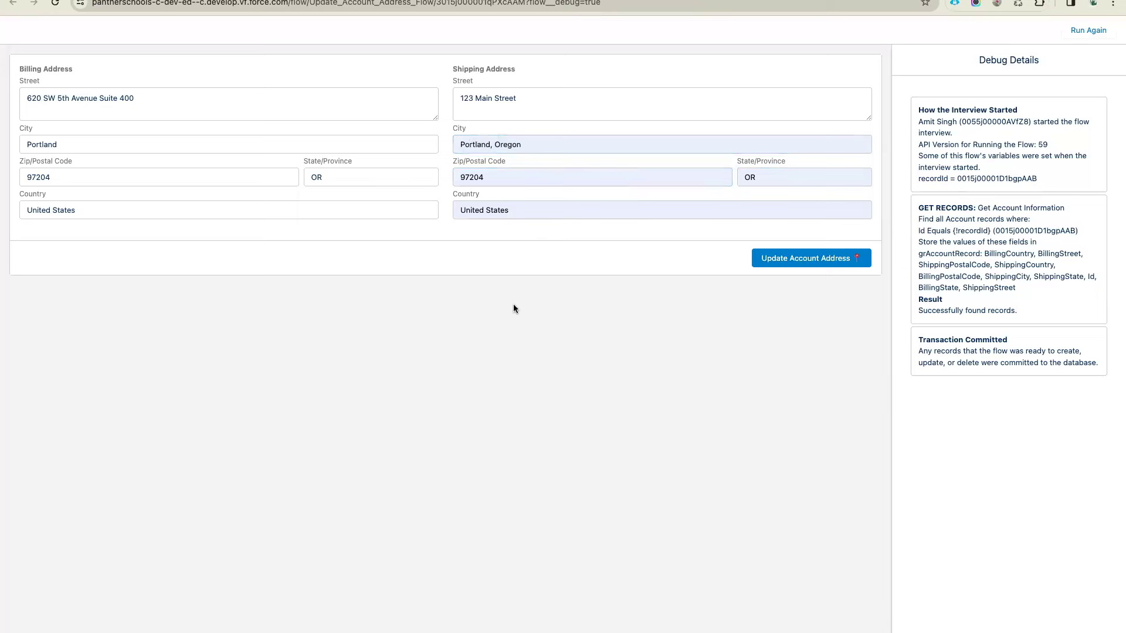
click(822, 257)
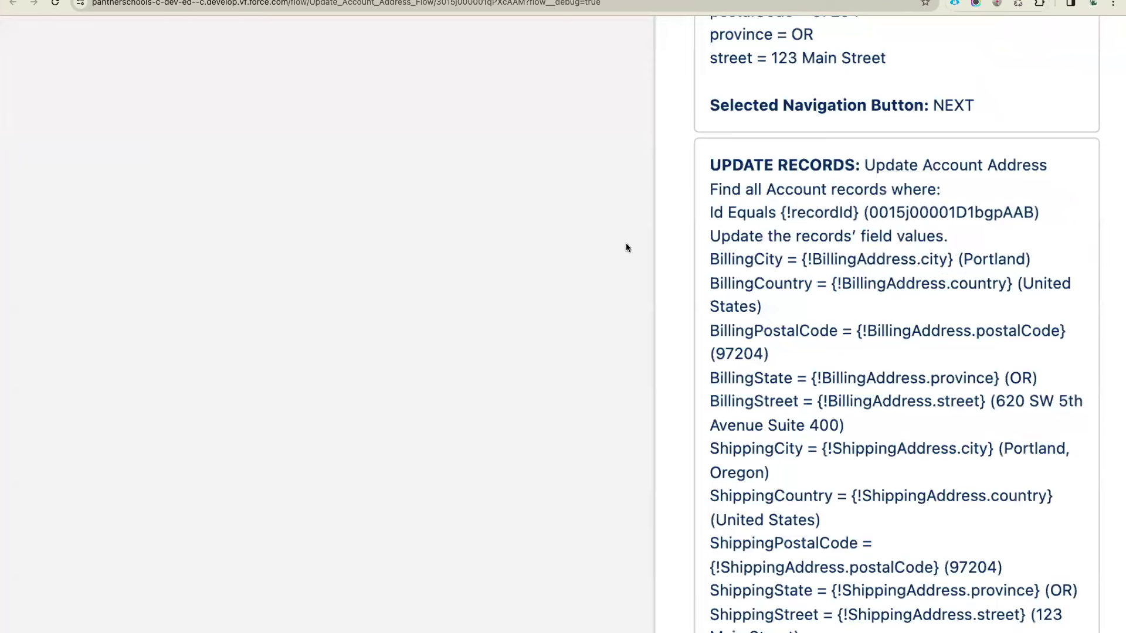
Review the debug log's BillingCountry United States and postal code 97204 values, then return to the account tab
scroll(619, 230, up, 5)
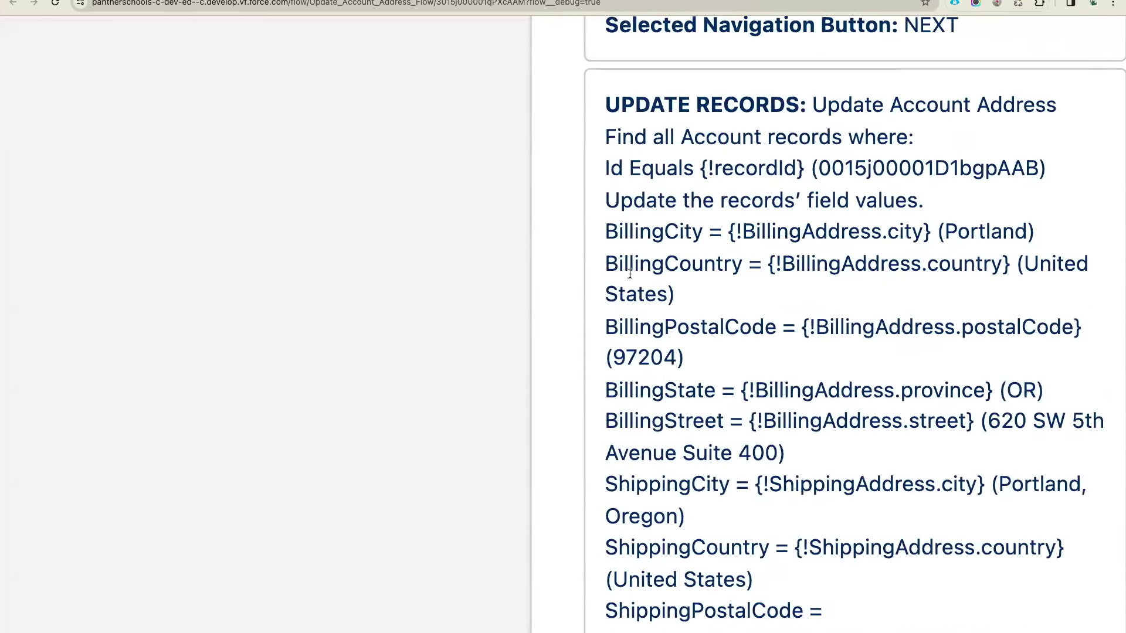
double_click(621, 269)
double_click(1004, 265)
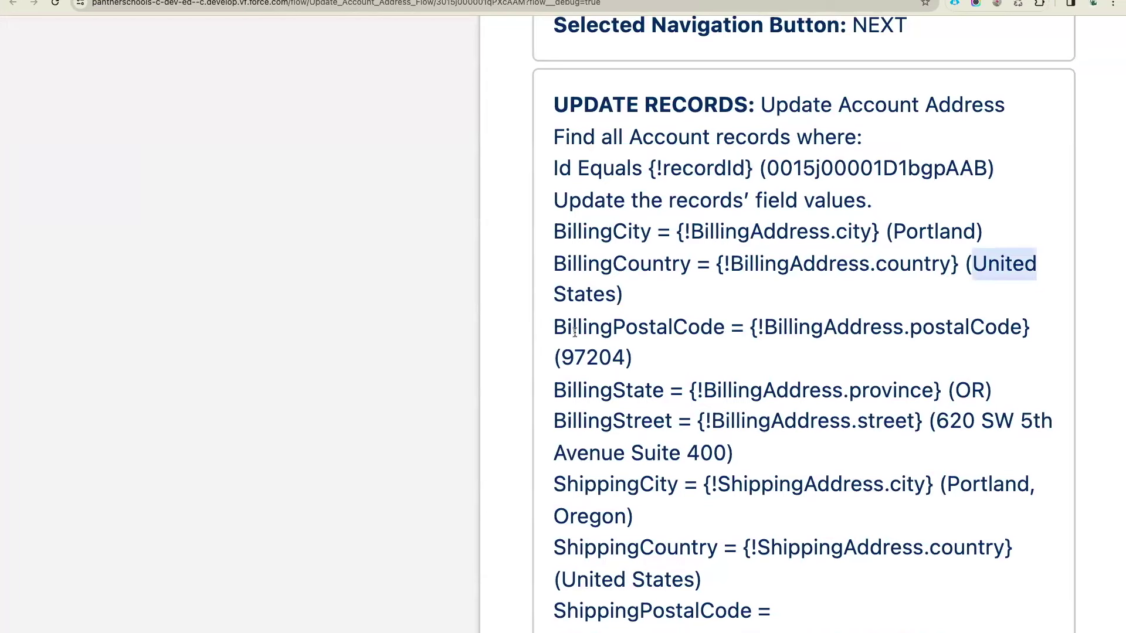
double_click(585, 356)
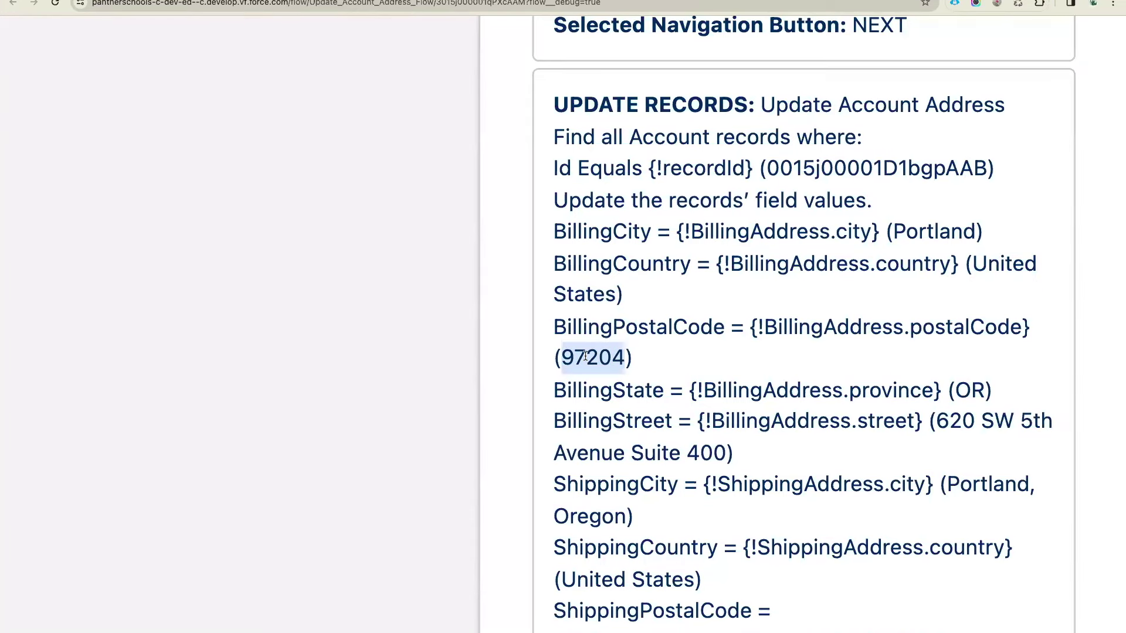
scroll(585, 356, down, 6)
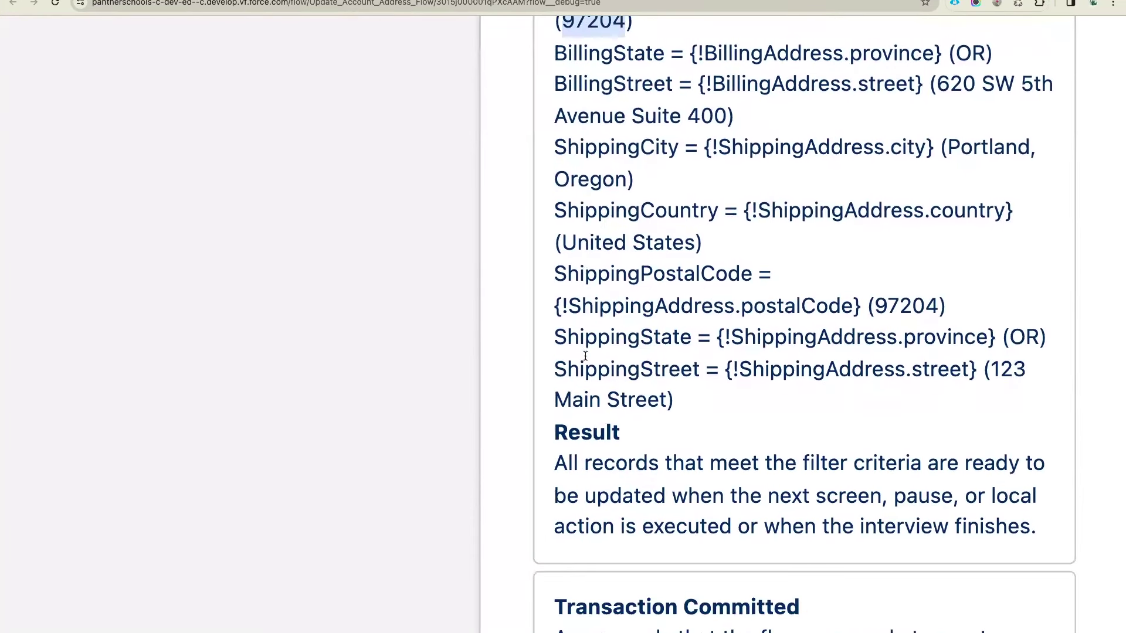
scroll(585, 354, down, 2)
scroll(585, 354, up, 18)
scroll(585, 354, up, 3)
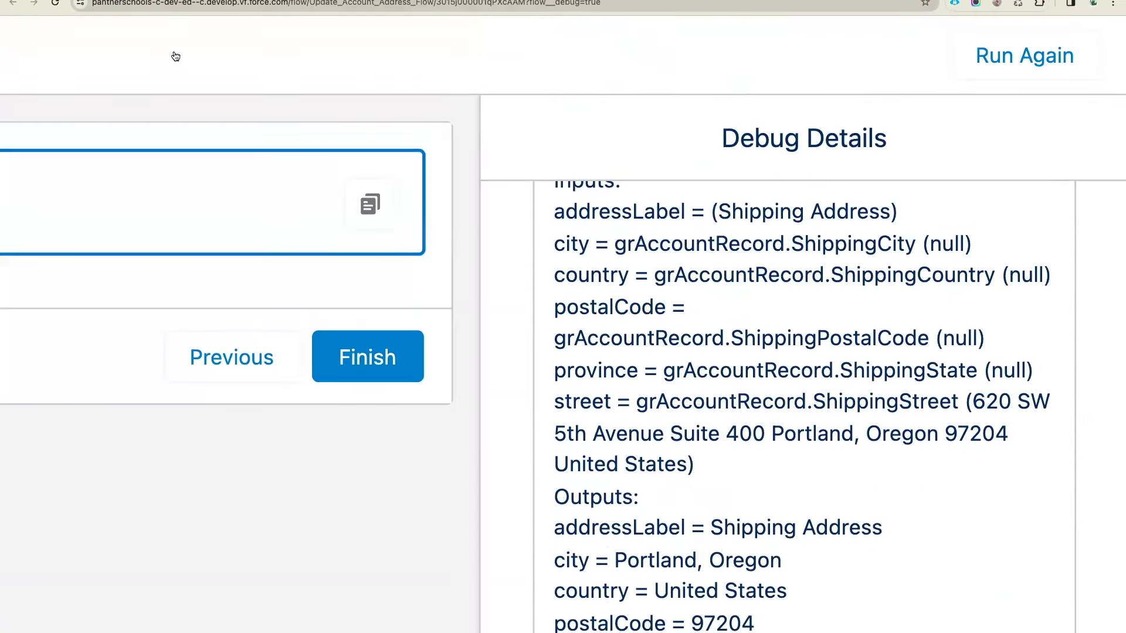
key(ctrl+Tab)
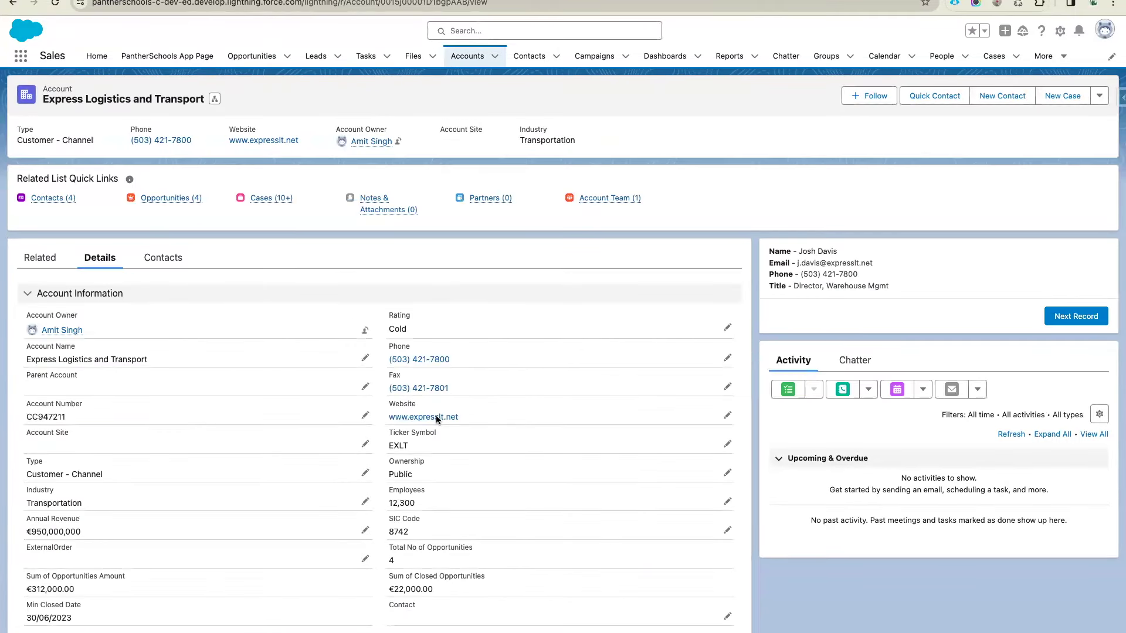
Check the account's shipping address reads 123 Main Street, Portland, Oregon 97204 without editing it
scroll(435, 415, down, 6)
click(726, 320)
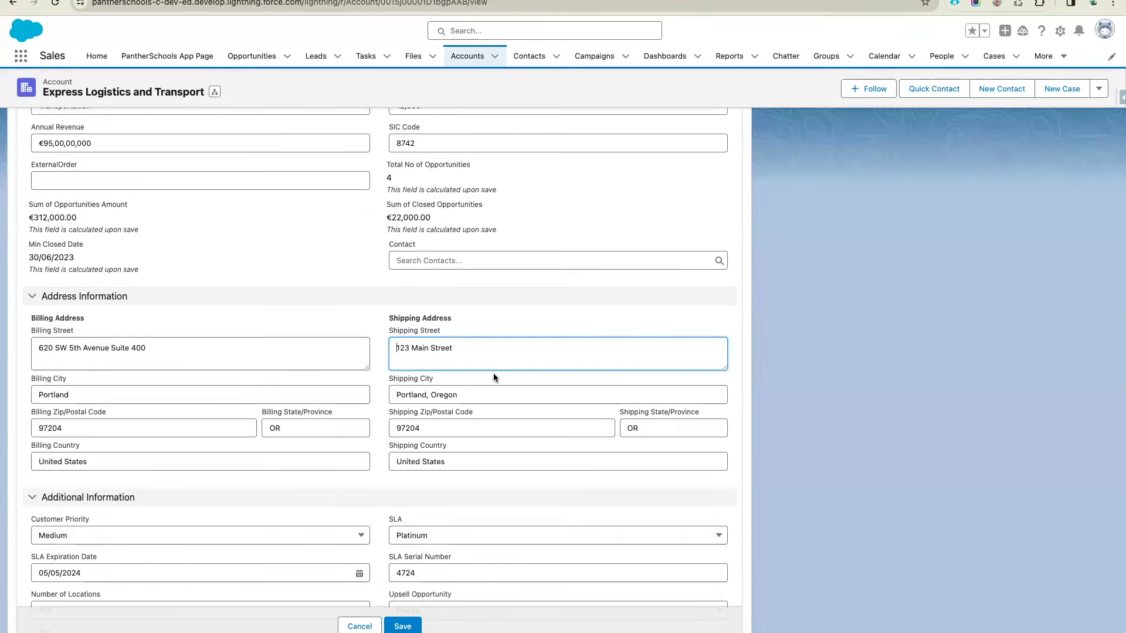
click(360, 624)
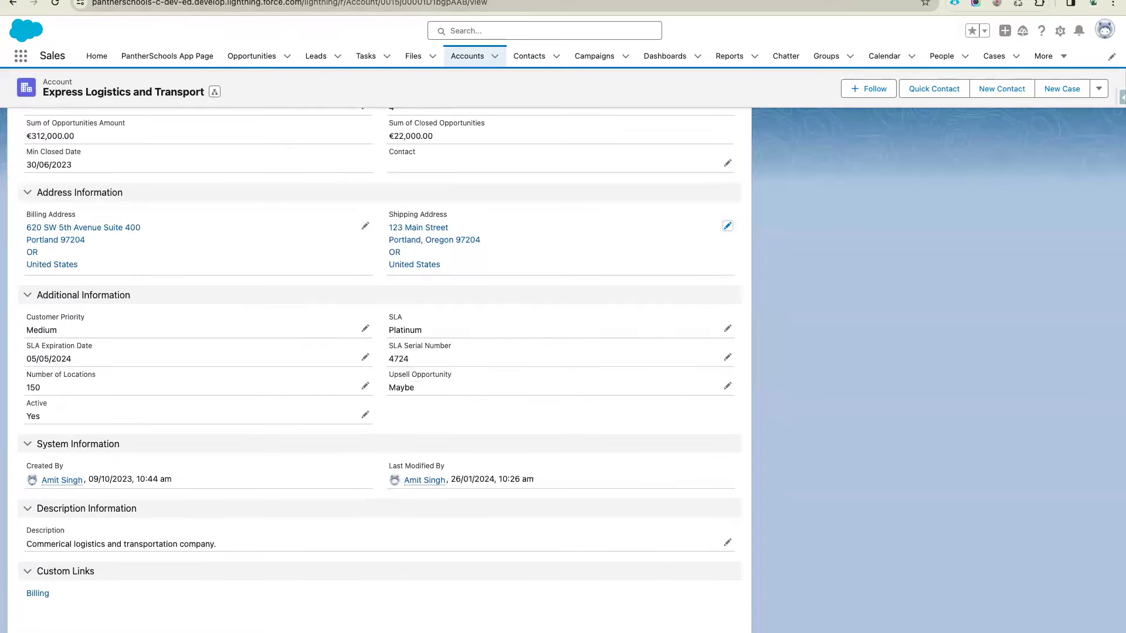
Restart the flow's debug run with Run Again
key(ctrl+Tab)
scroll(795, 236, down, 10)
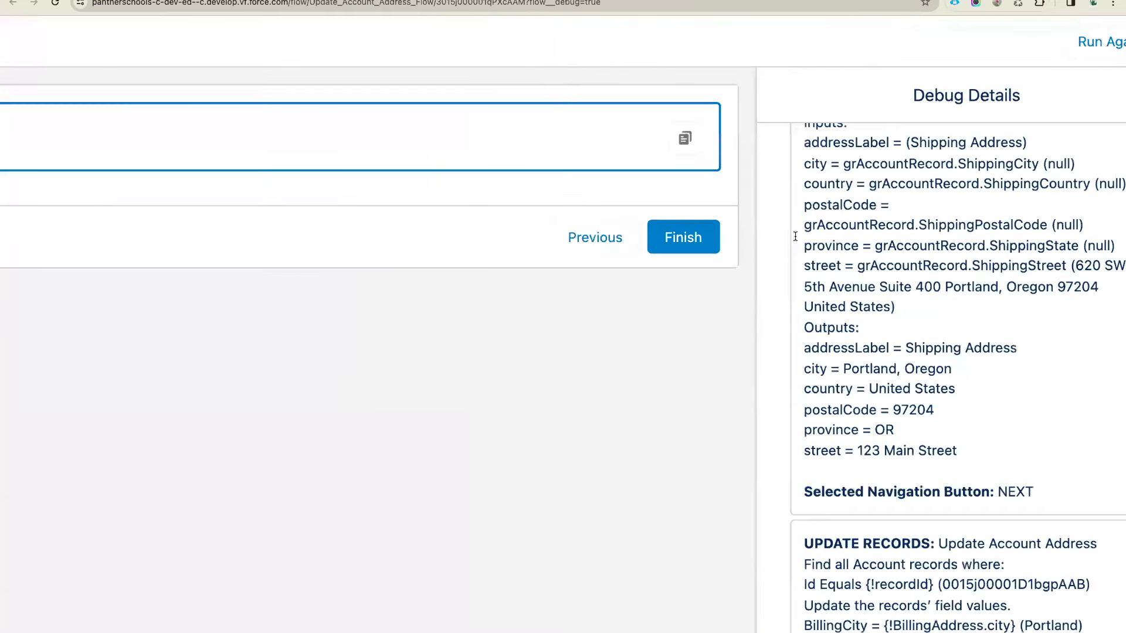
click(1088, 32)
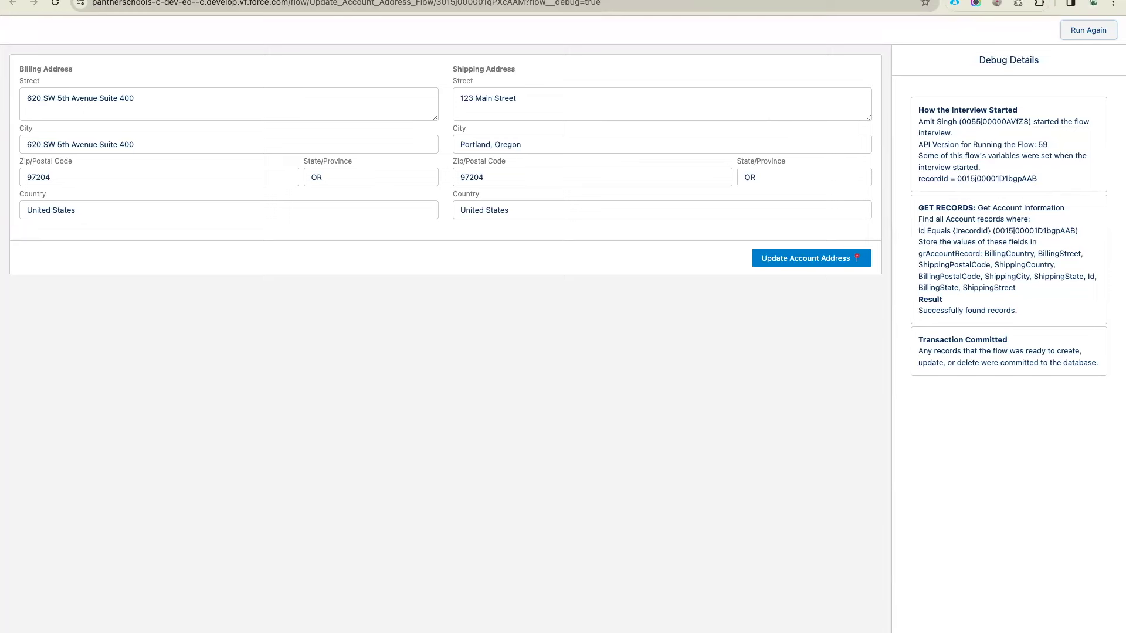
Close the Get Records panel, activate the Update Account Address Flow, and return to the account page
key(ctrl+shift+Tab)
click(1108, 84)
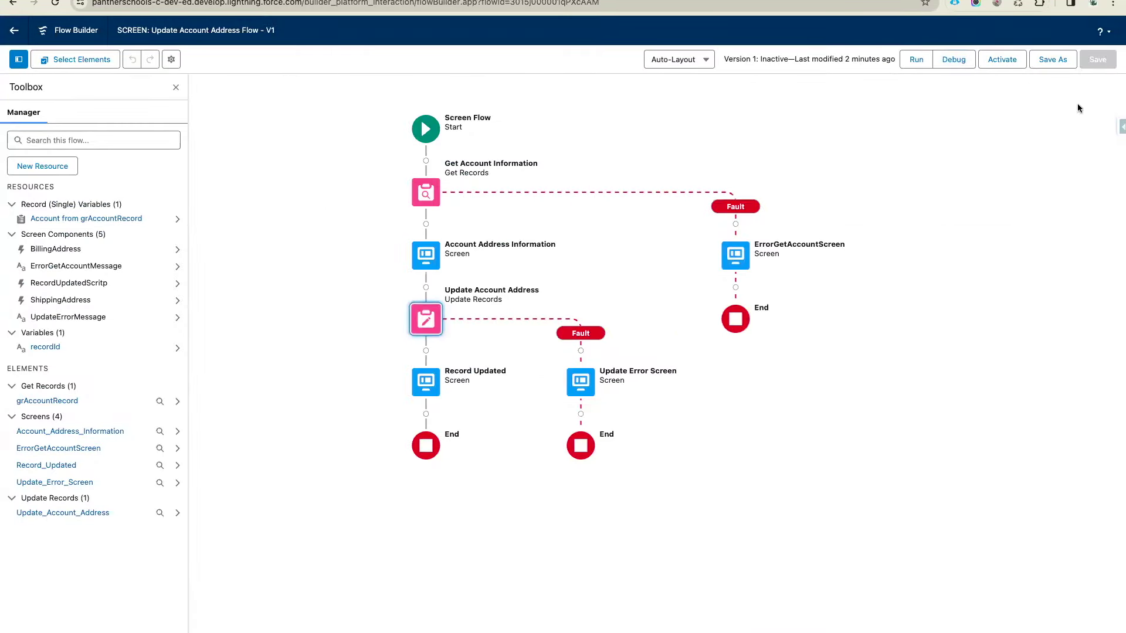
click(998, 66)
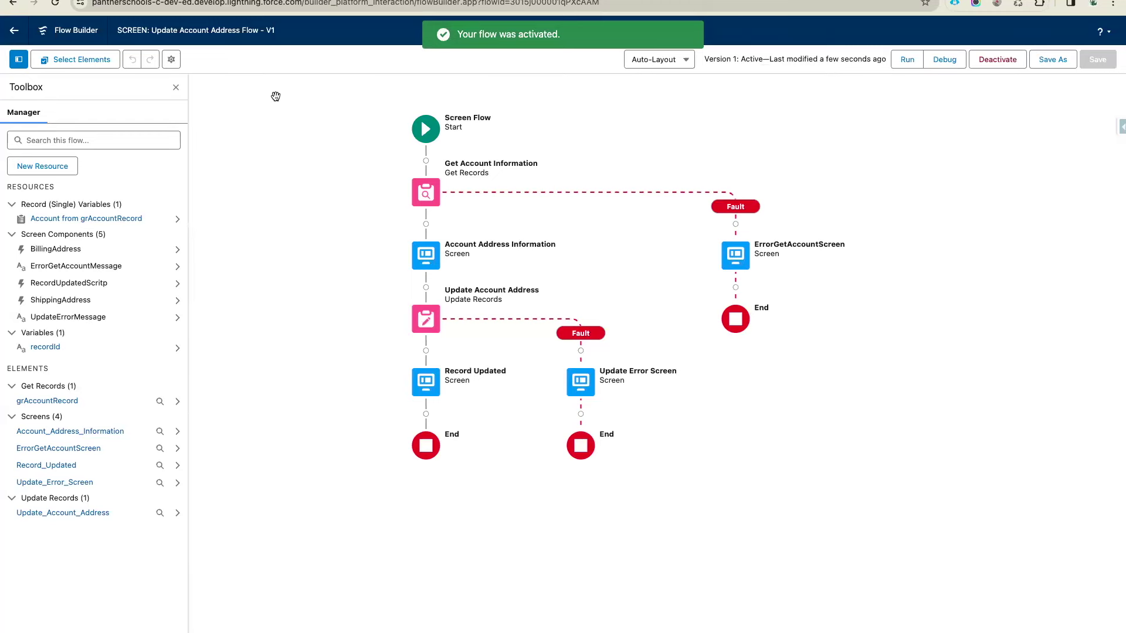
key(ctrl+Tab)
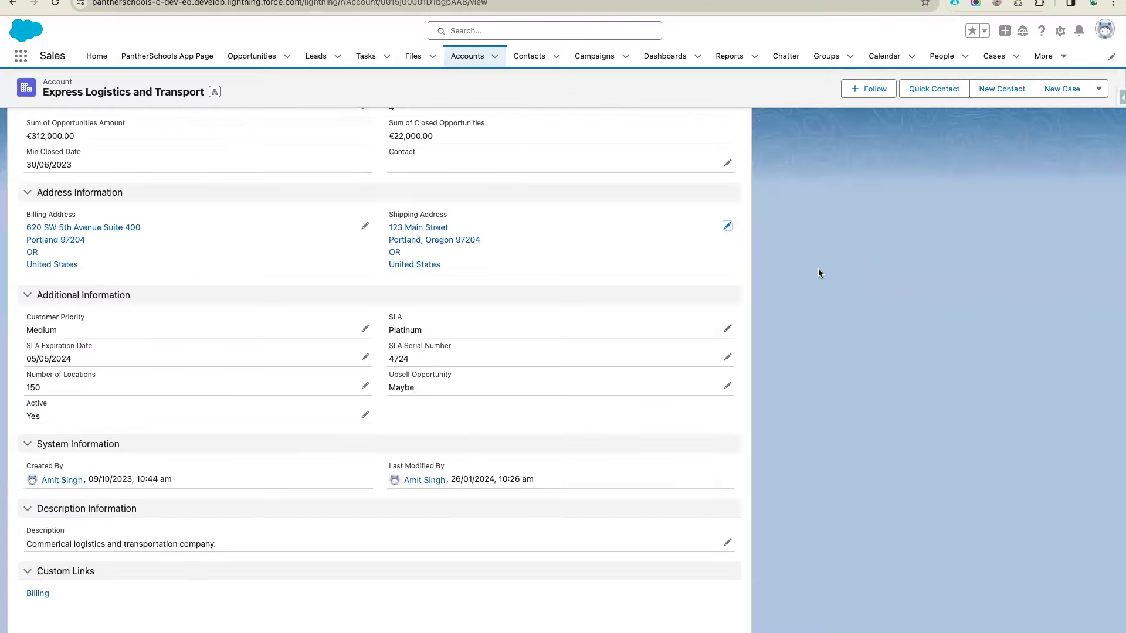
scroll(817, 271, up, 8)
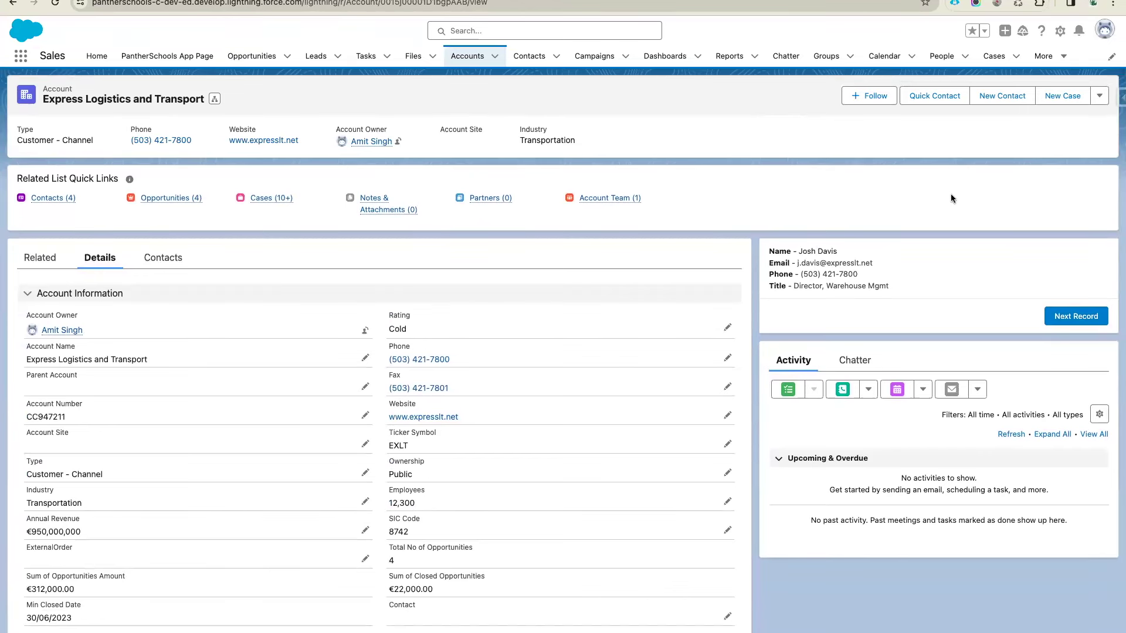
Open the account record page in Lightning App Builder and select its flow component
click(1060, 31)
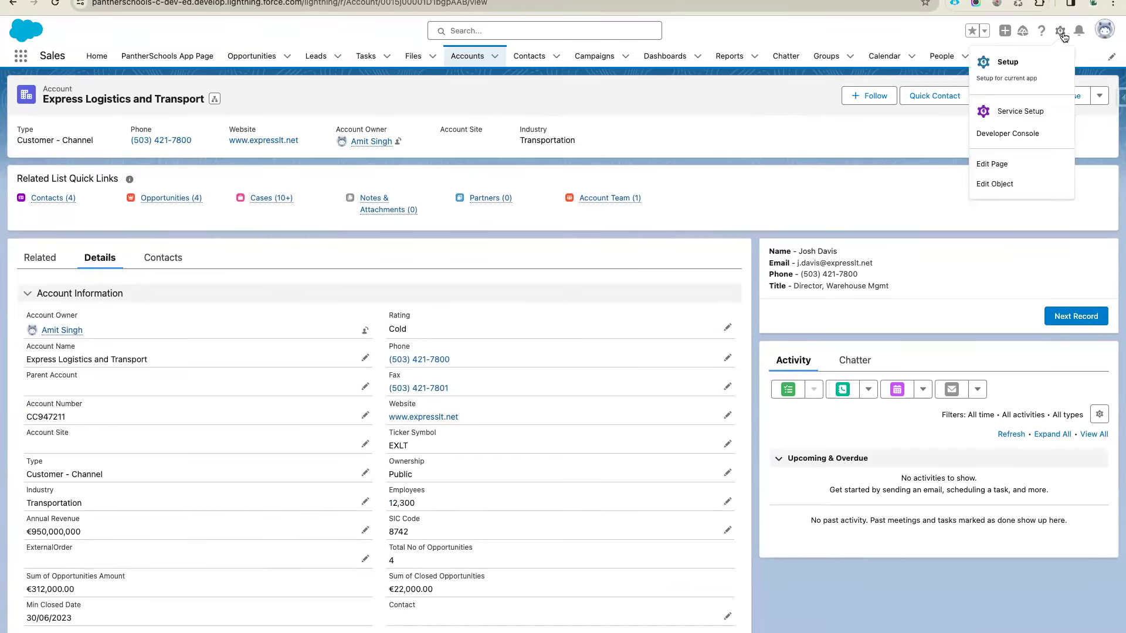
click(998, 164)
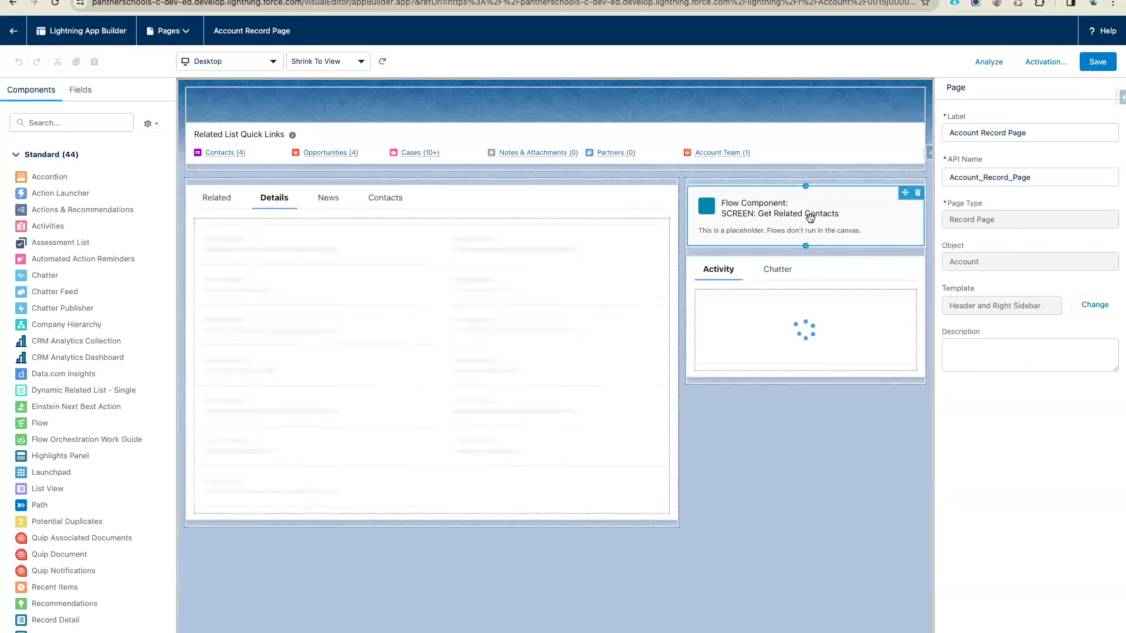
click(778, 270)
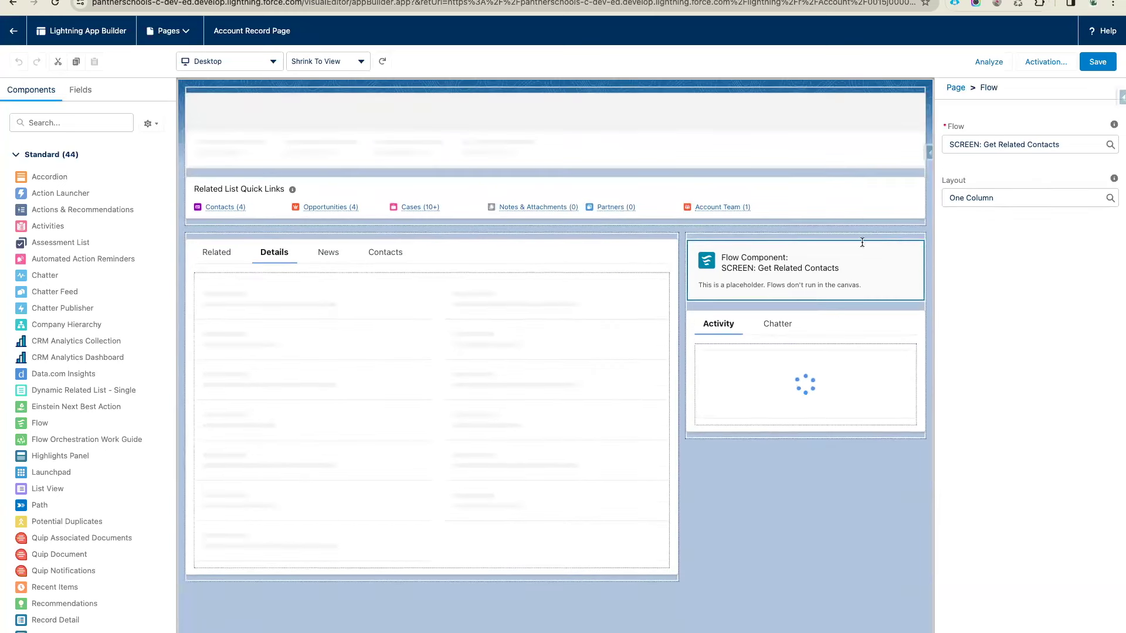
Set the component to SCREEN: Update Account Address Flow with Pass record ID, save, and go back
click(991, 144)
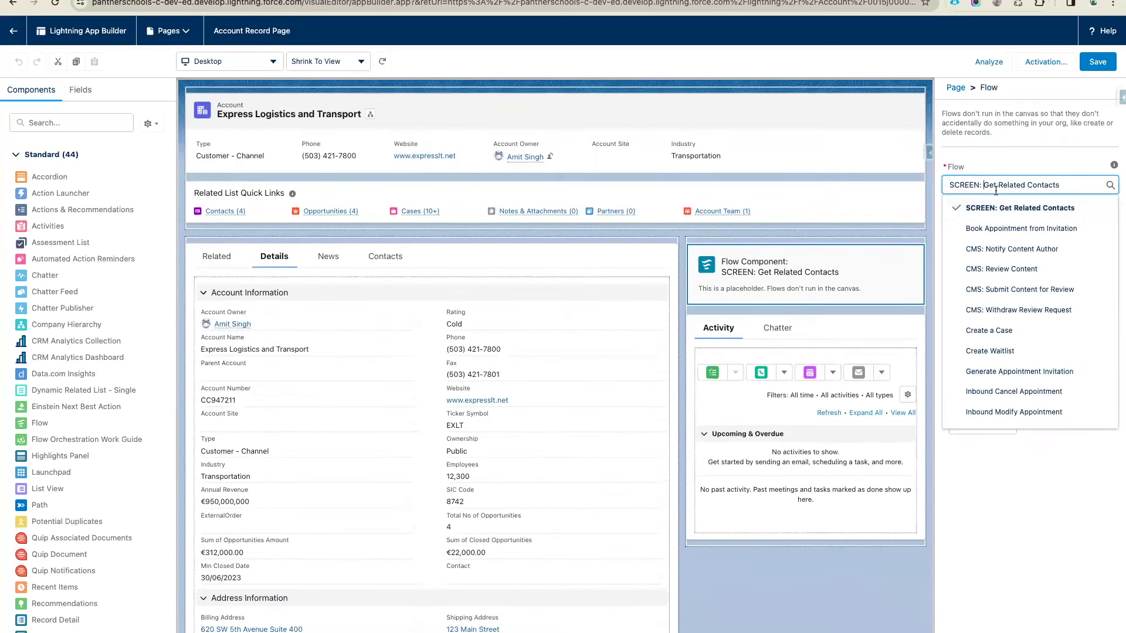
key(shift+End)
key(BackSpace)
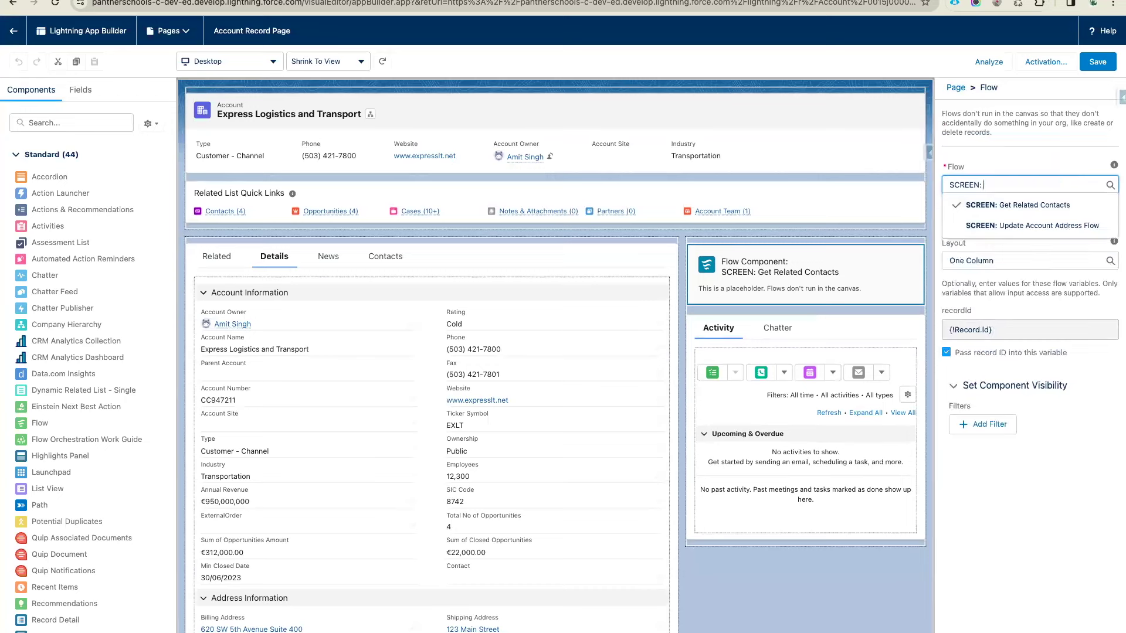
click(1057, 227)
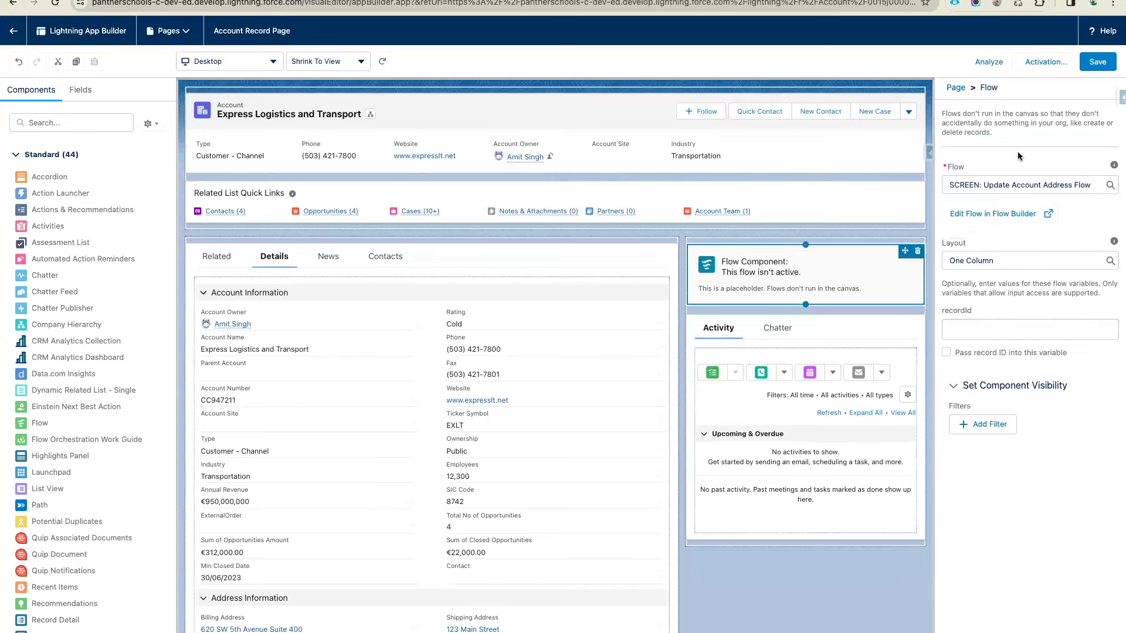
click(945, 352)
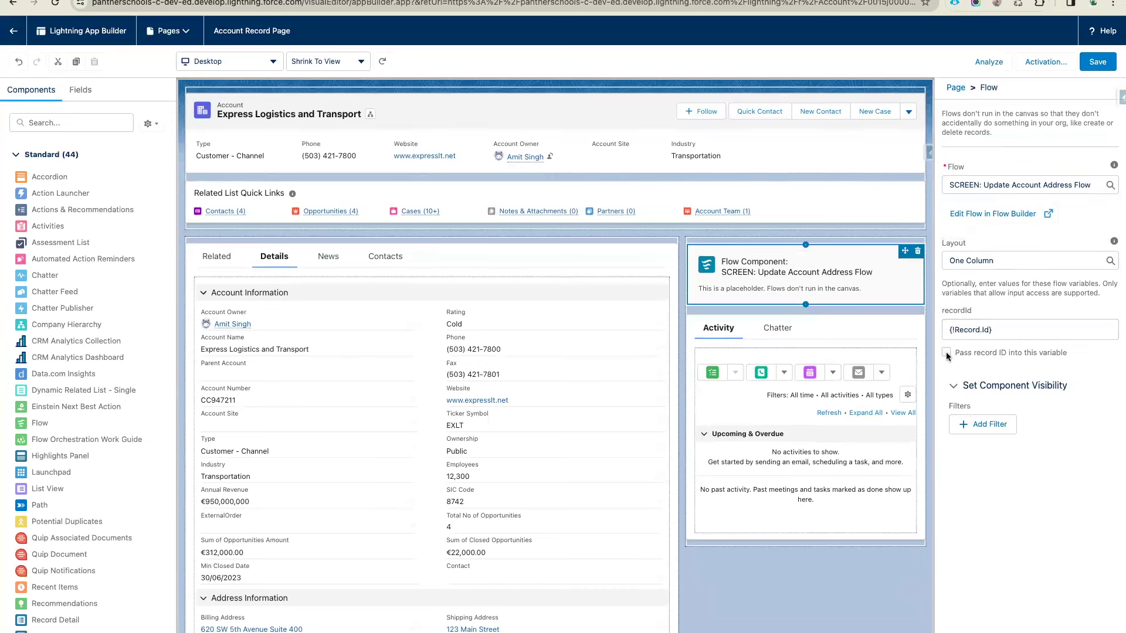
click(1094, 65)
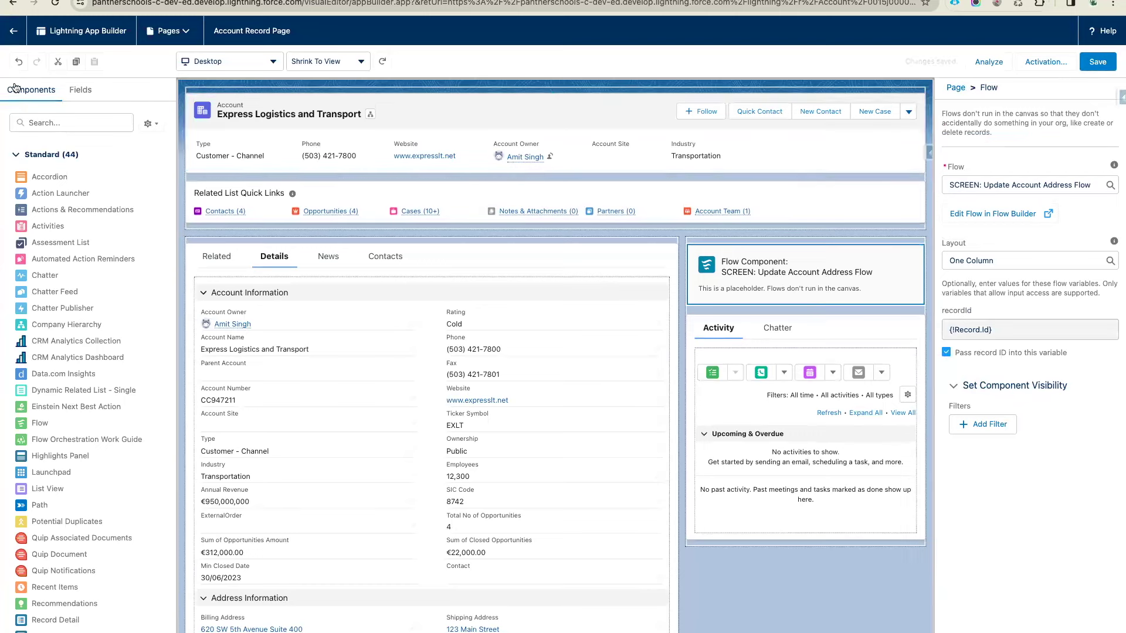
click(13, 31)
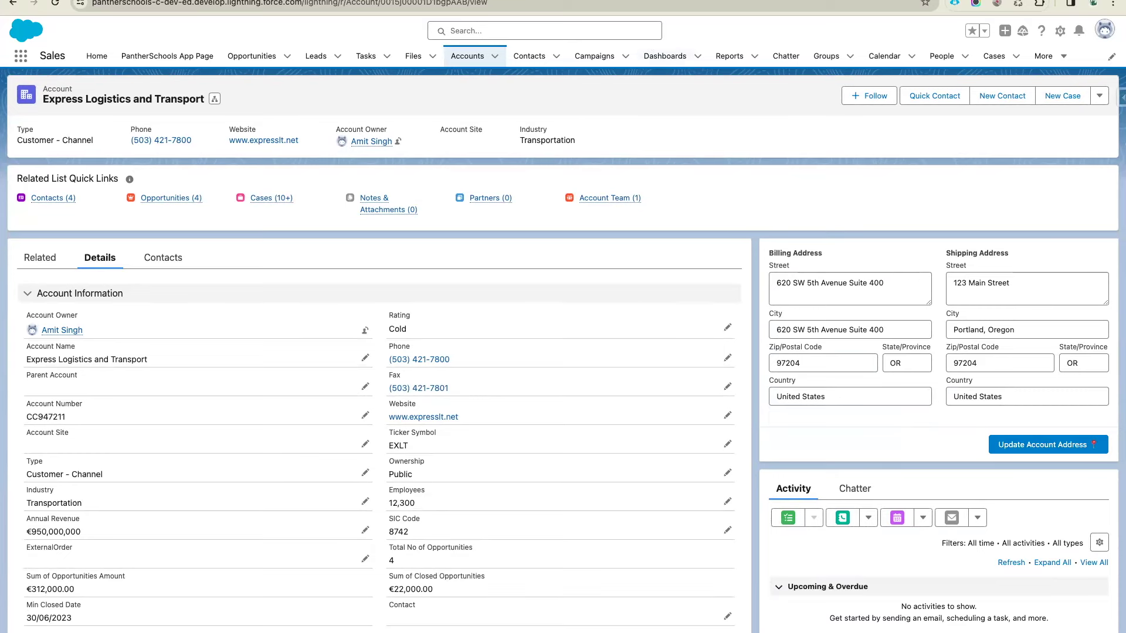
Switch to the tab showing the prefilled Update Account Address flow
key(ctrl+Tab)
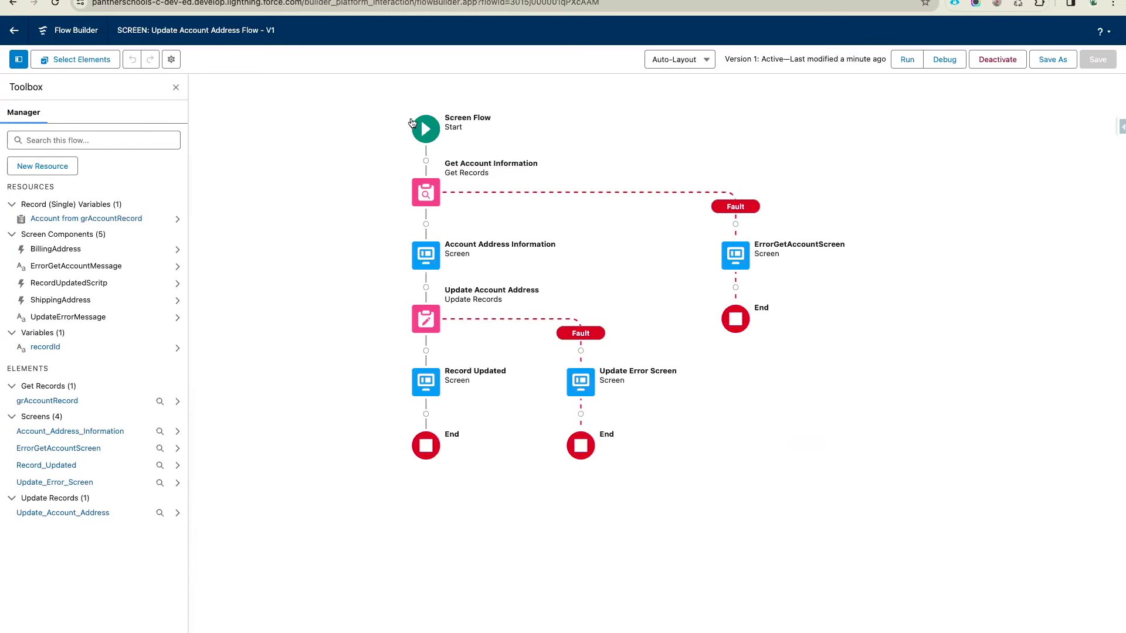
Open the Salesforce Admin notes and make a blank line below the Delete Record item
key(ctrl+Tab)
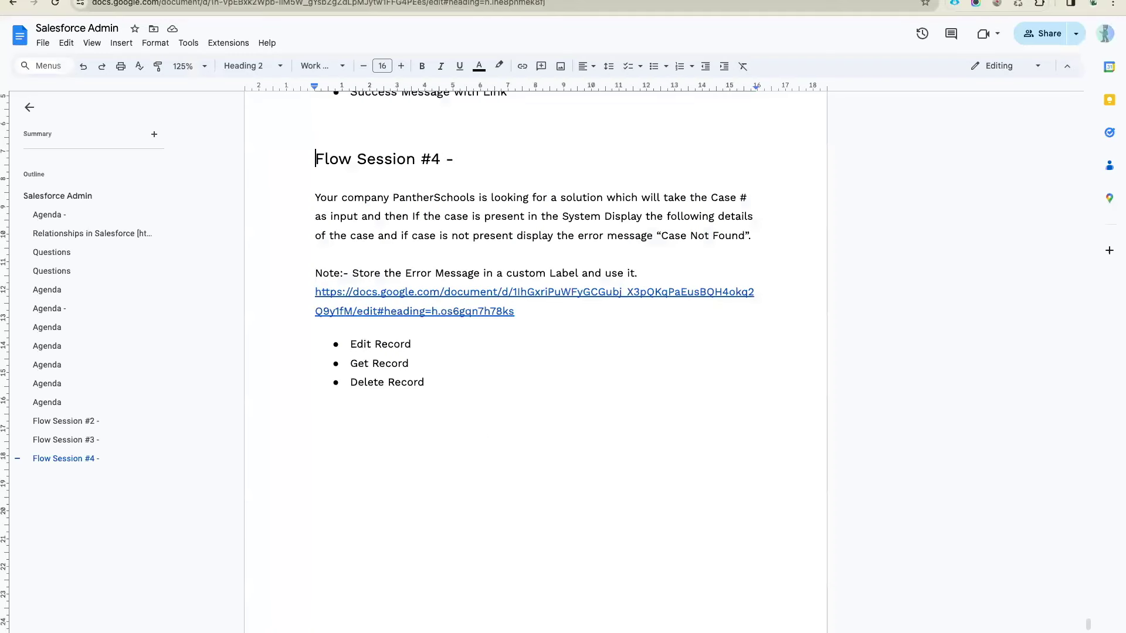
scroll(491, 440, down, 4)
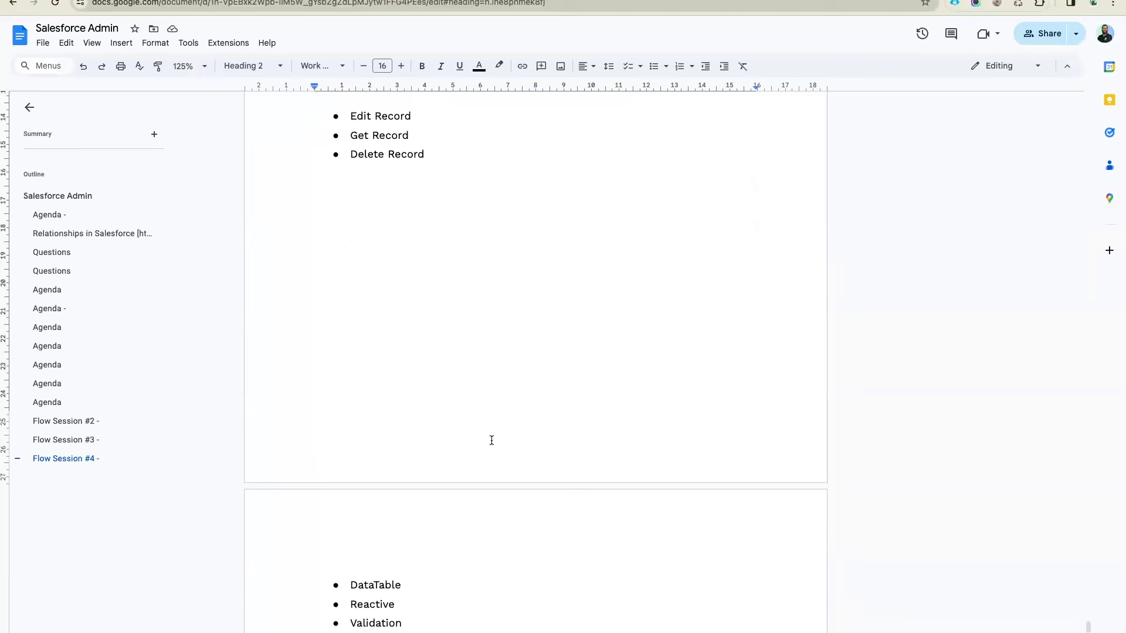
scroll(455, 274, up, 1)
click(461, 250)
key(Return)
key(Return)
key(Return)
key(Return)
key(Return)
key(super+z)
key(BackSpace)
key(BackSpace)
key(Return)
Add a '-> Screenflow' heading and the line 'Account Create -> Name, Industry'
text(-> Screen)
text( Flow)
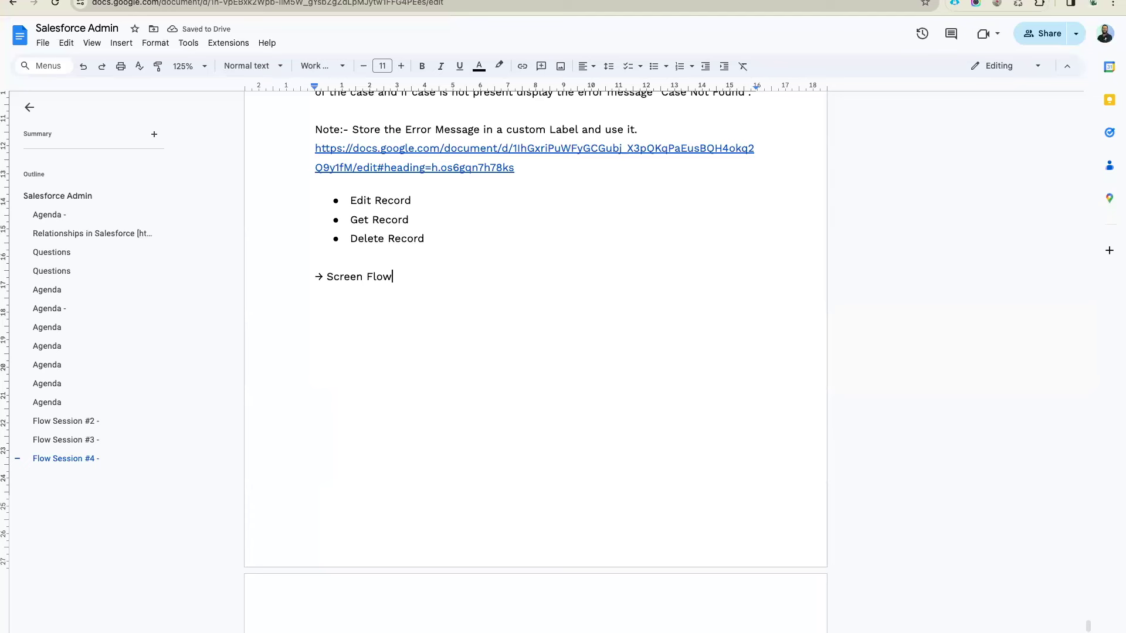
key(Return)
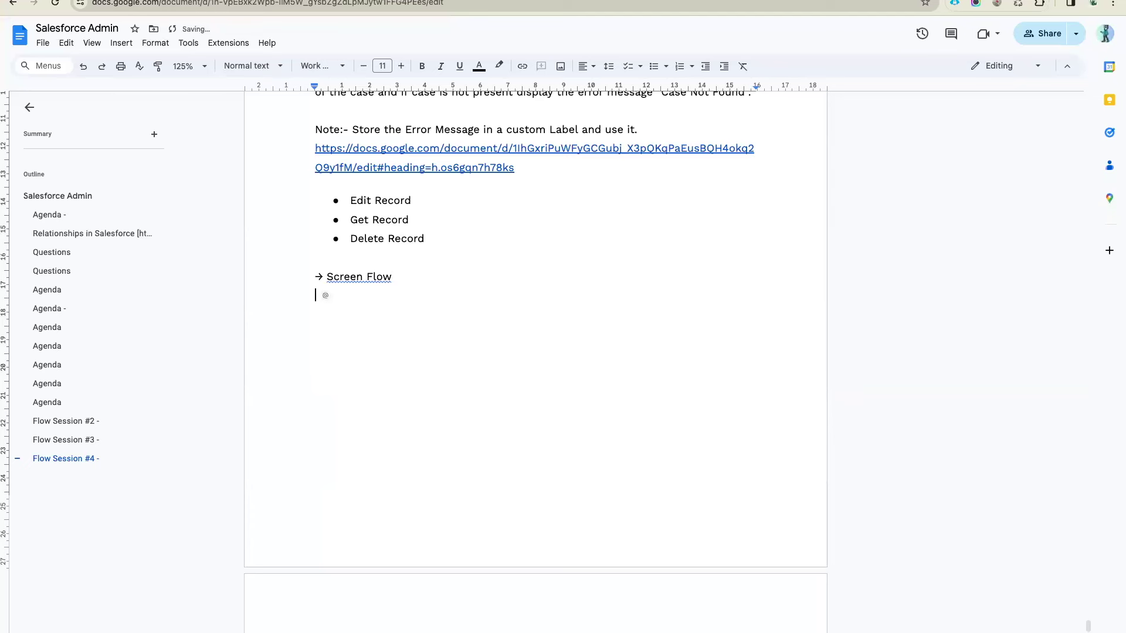
click(362, 276)
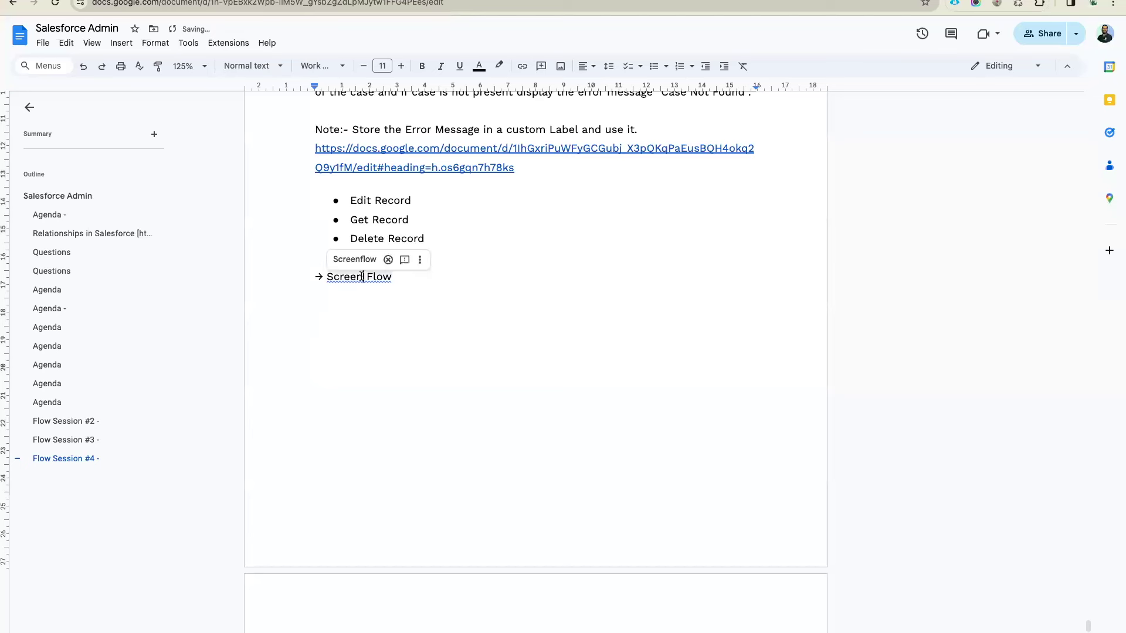
click(360, 259)
click(338, 309)
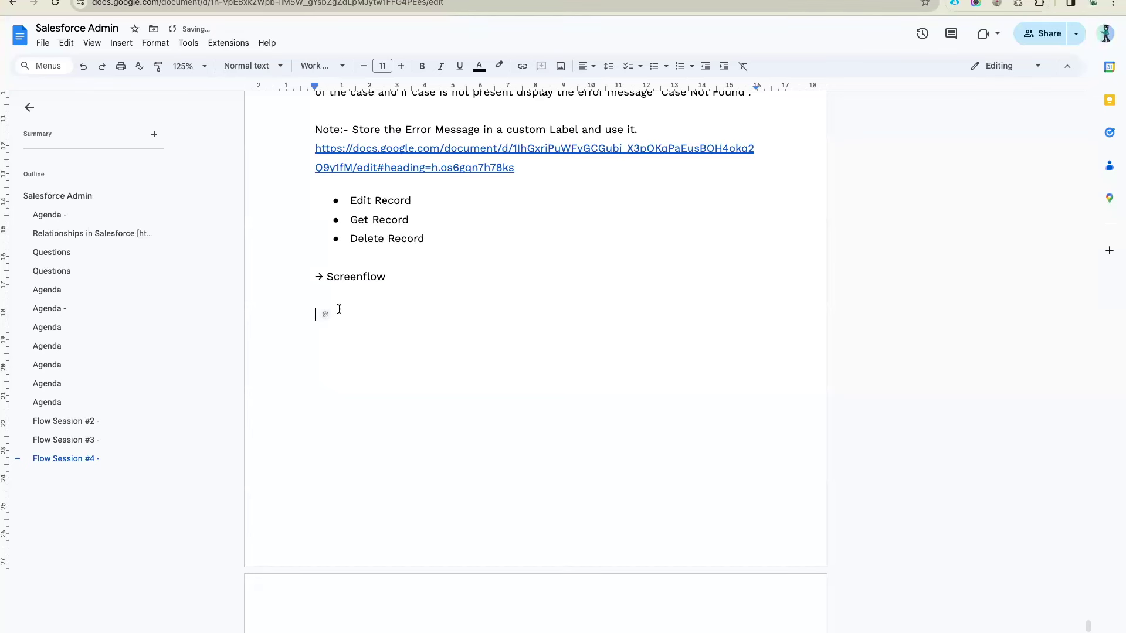
text(Account Create)
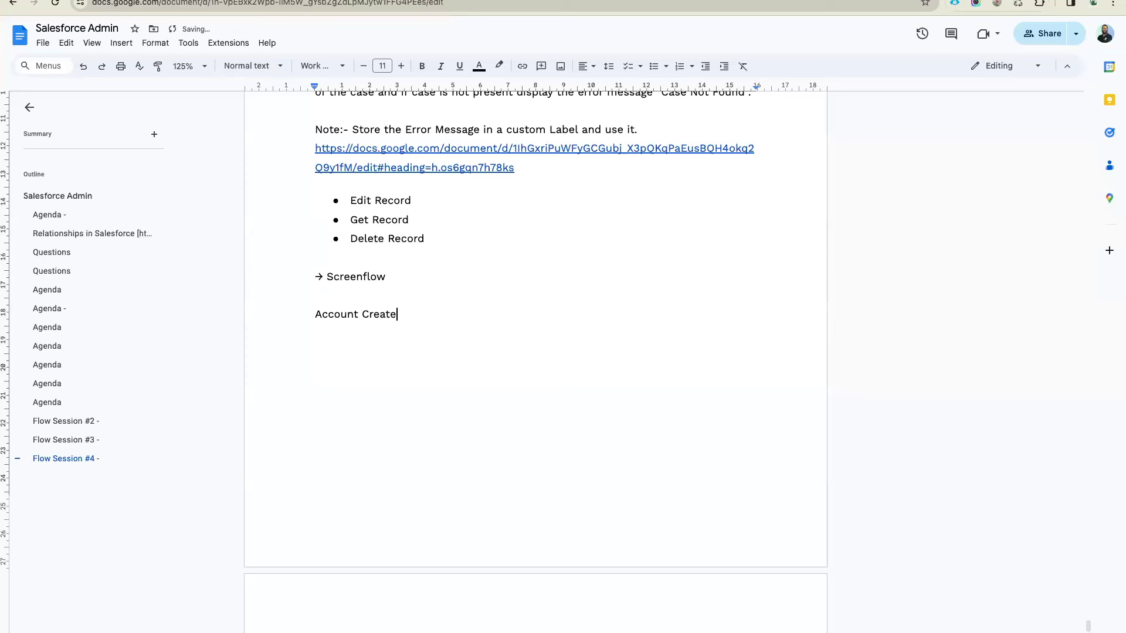
text( -)
key(BackSpace)
text(> N)
text(ame, Industry)
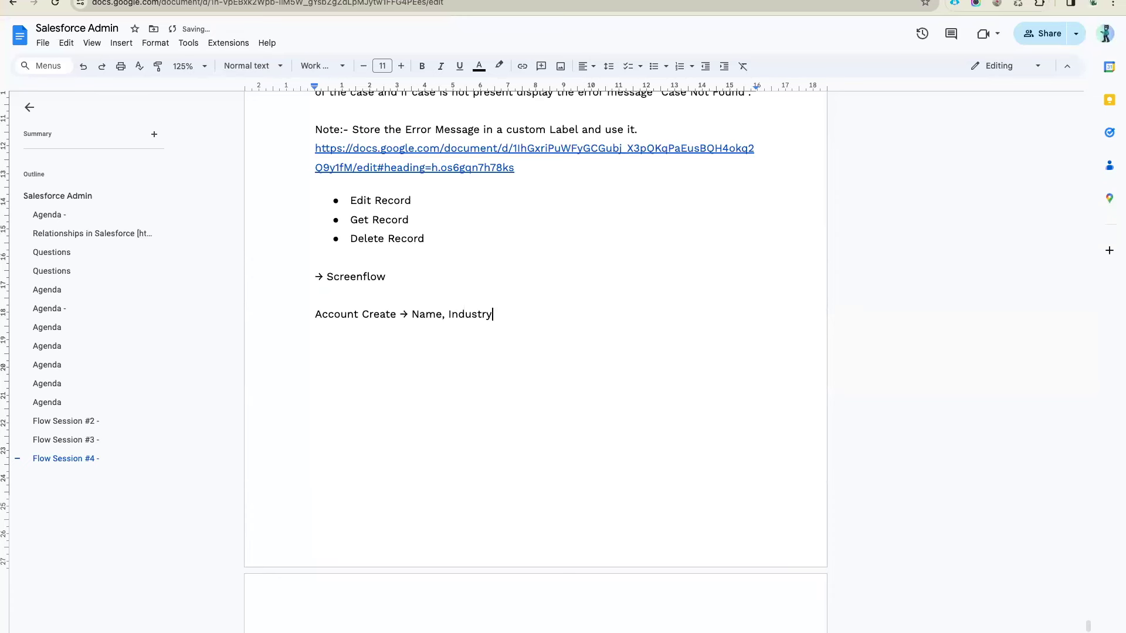
key(Return)
Add the line 'Contact Create -> FirstName, LastName, Email'
text(Cot)
key(BackSpace)
text(ntact Create)
text( -> First)
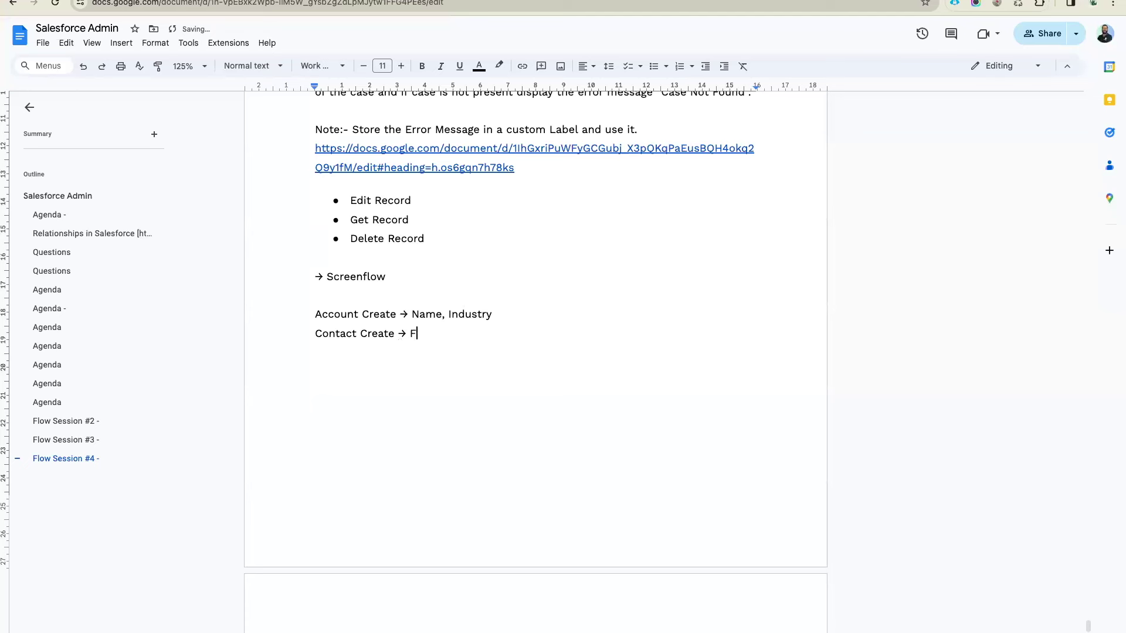
text(e, LastName, EMail)
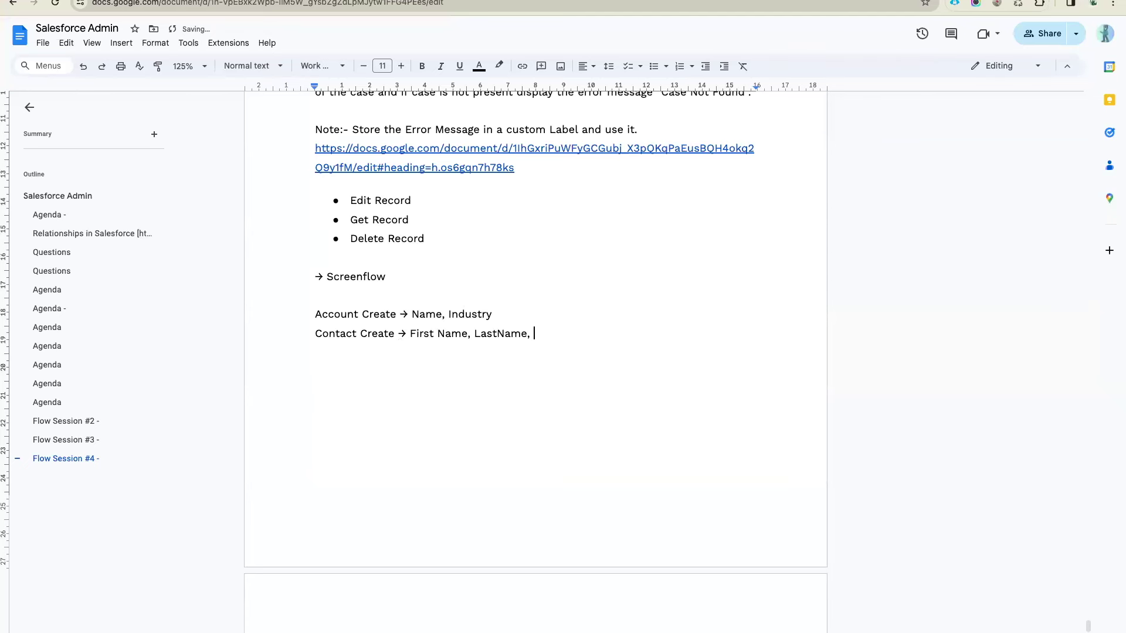
key(BackSpace)
key(BackSpace)
text(mail.)
key(BackSpace)
Add Phone and the line 'Opportunity Create -> Name, Amount, Stage, Close Date, Description'
text(Phone)
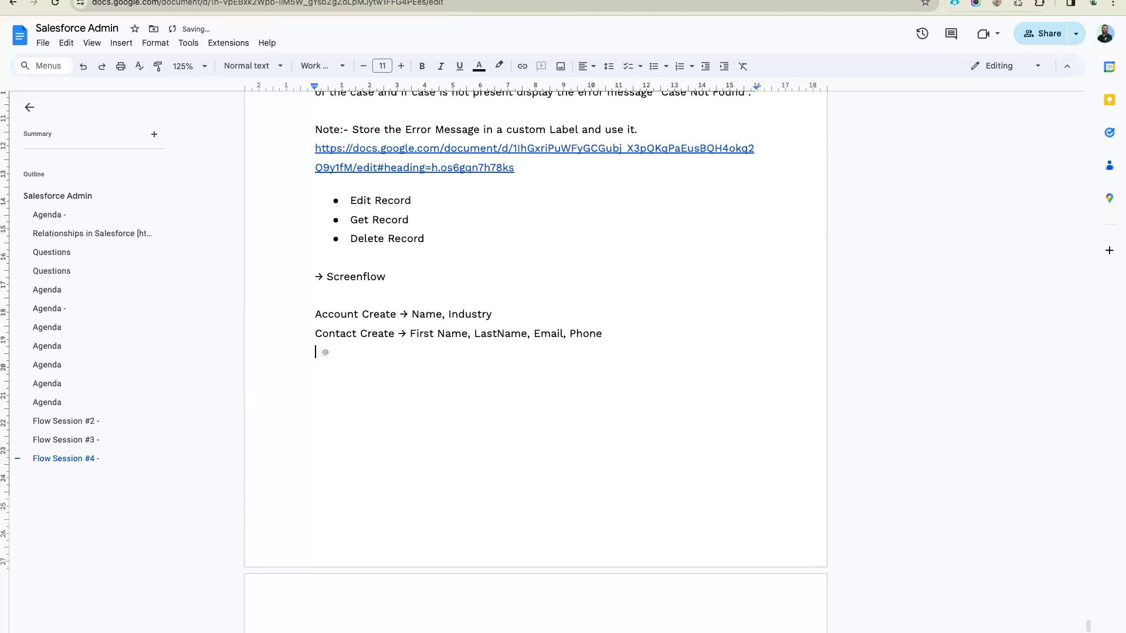
text(Opportunity Create →)
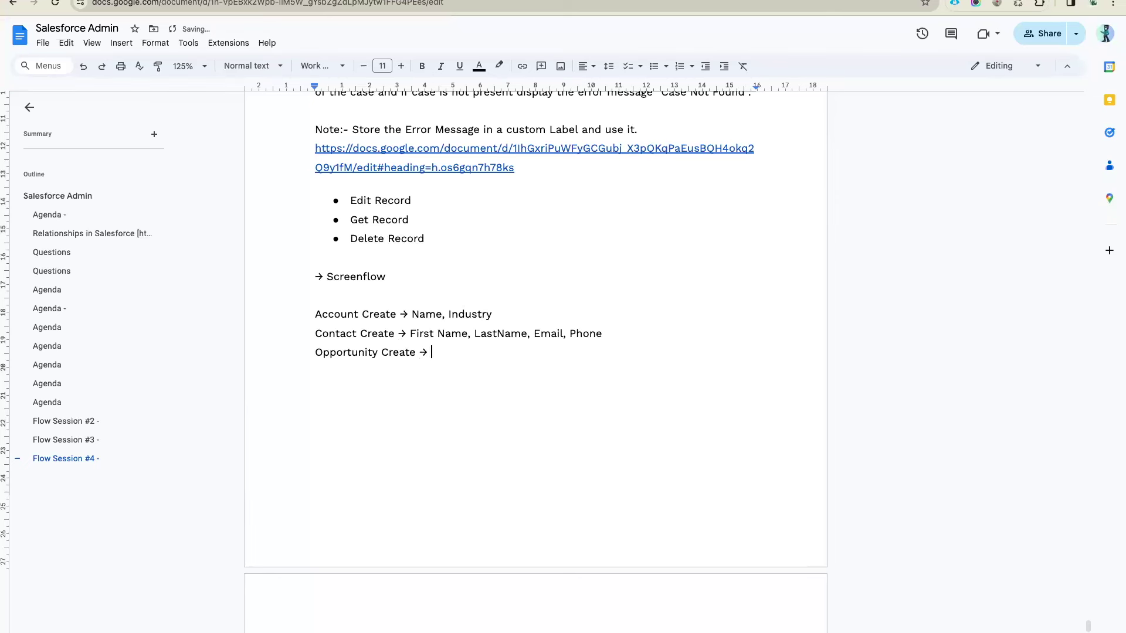
text(-> )
text(Name,)
text( Amount, Syte)
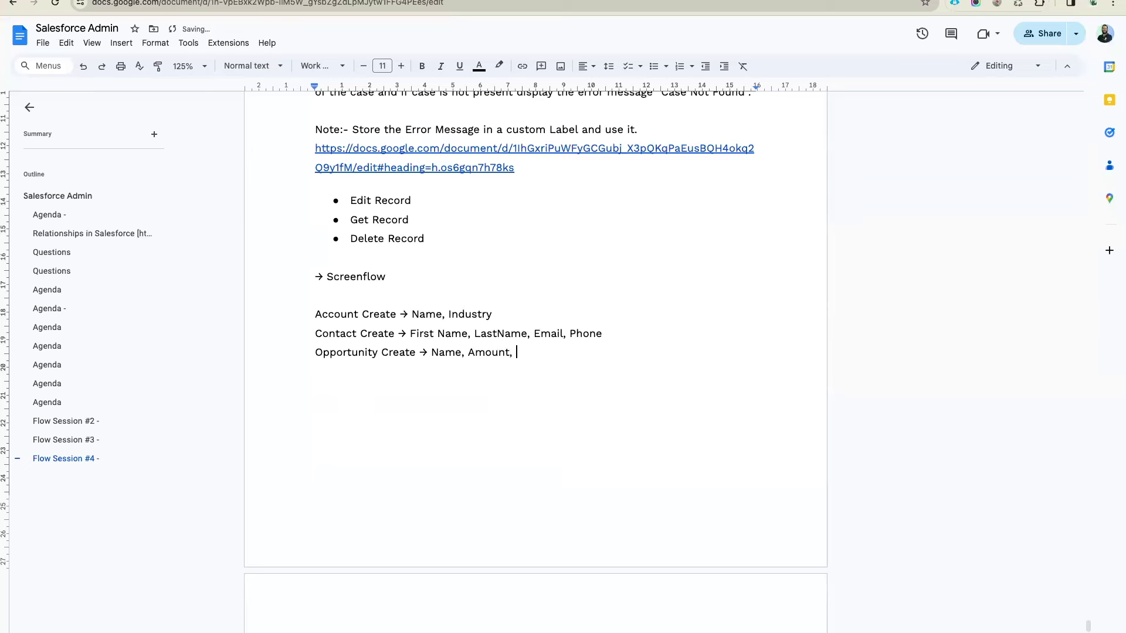
key(BackSpace)
key(BackSpace)
key(BackSpace)
text(tage, Close Date, D)
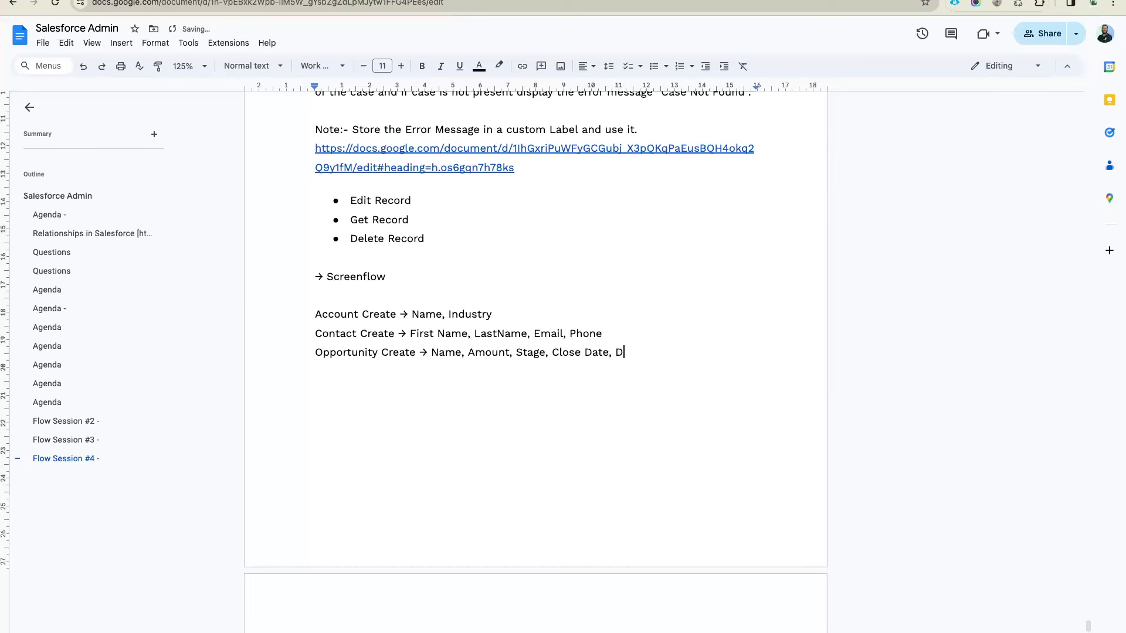
text(escription)
key(ctrl+Tab)
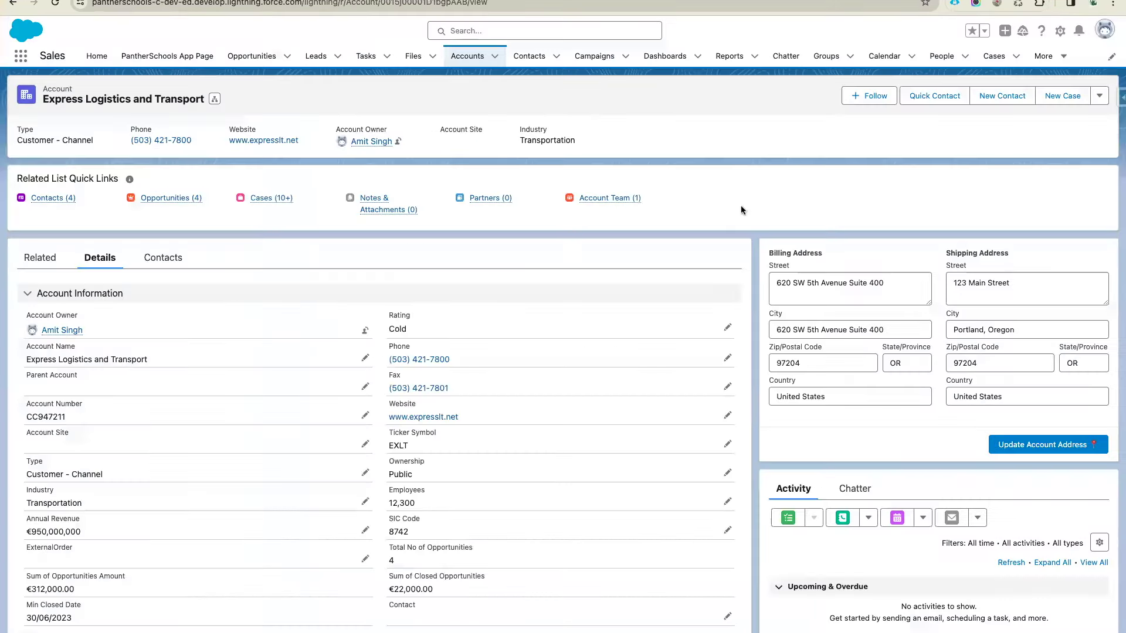
Start a new India record type opportunity and view the Type picklist values without choosing one
click(252, 57)
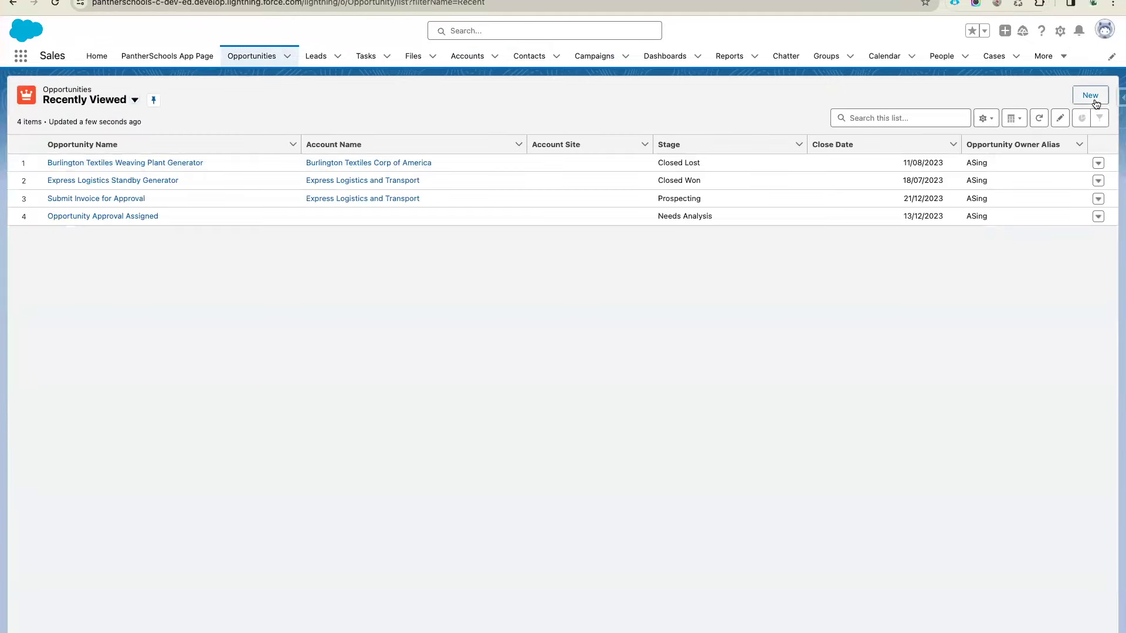
click(1090, 95)
click(780, 392)
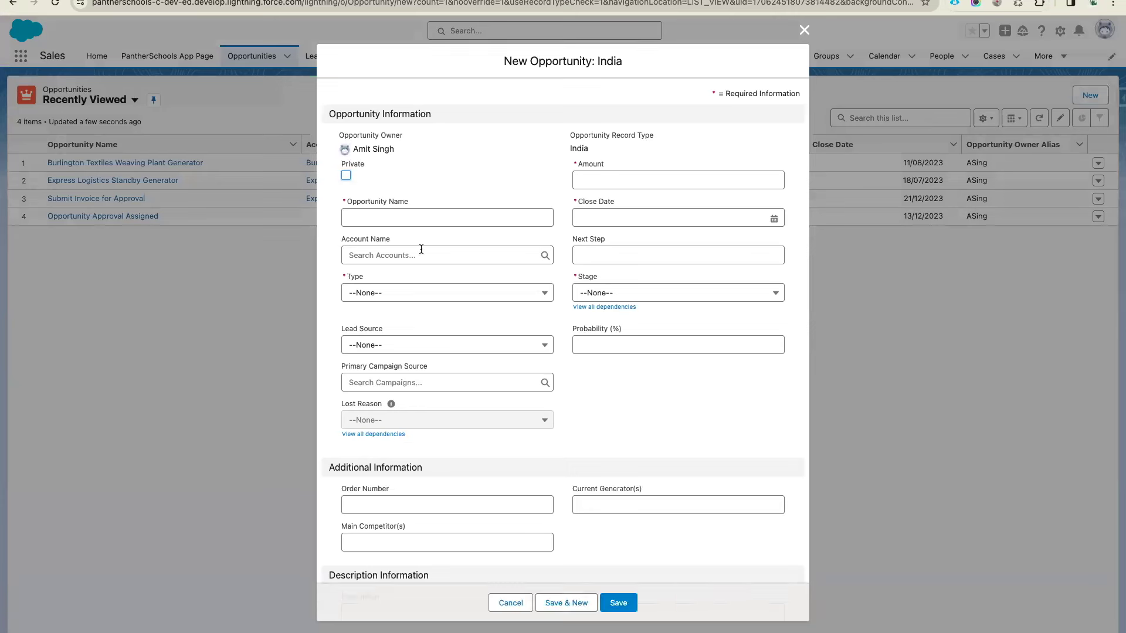
click(385, 296)
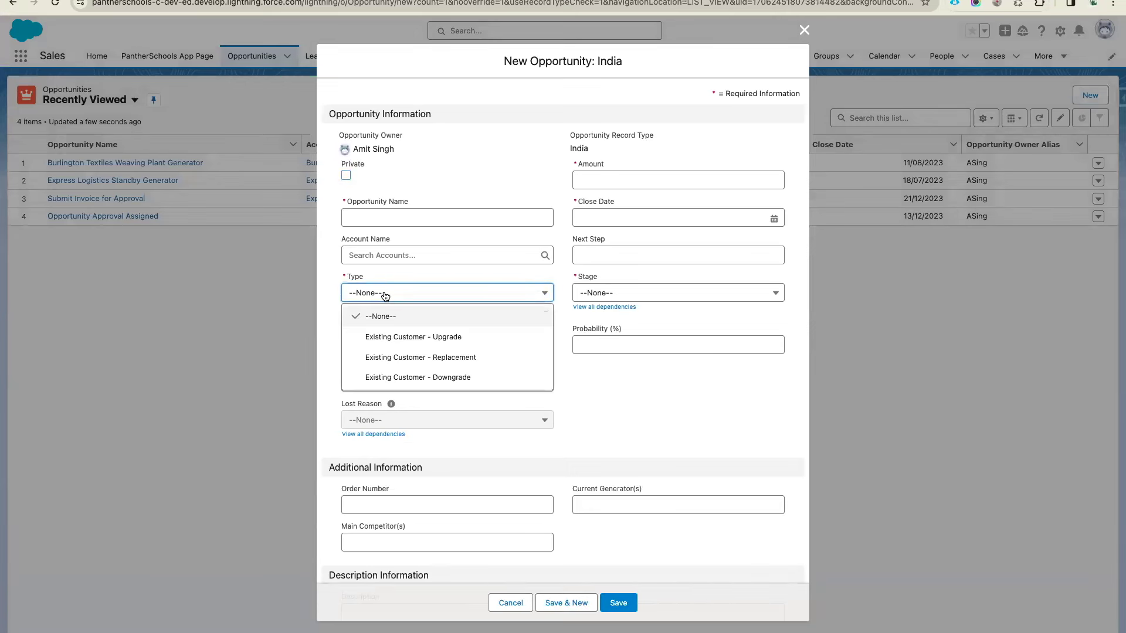
click(590, 274)
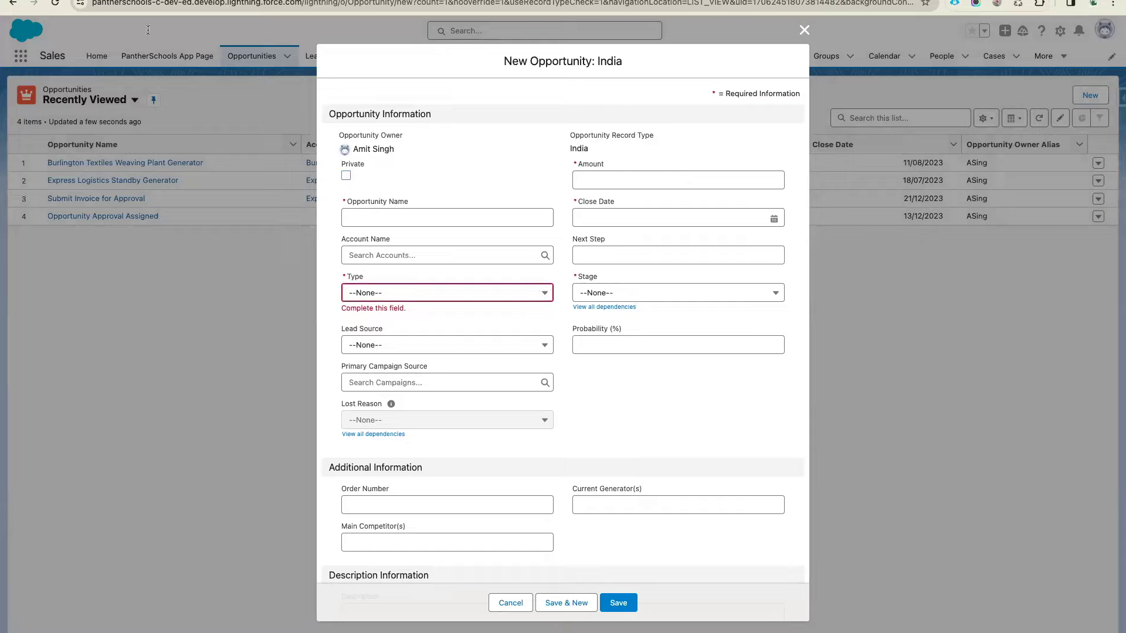
Add Type to the Opportunity Create field list in the notes
key(ctrl+Tab)
text(,)
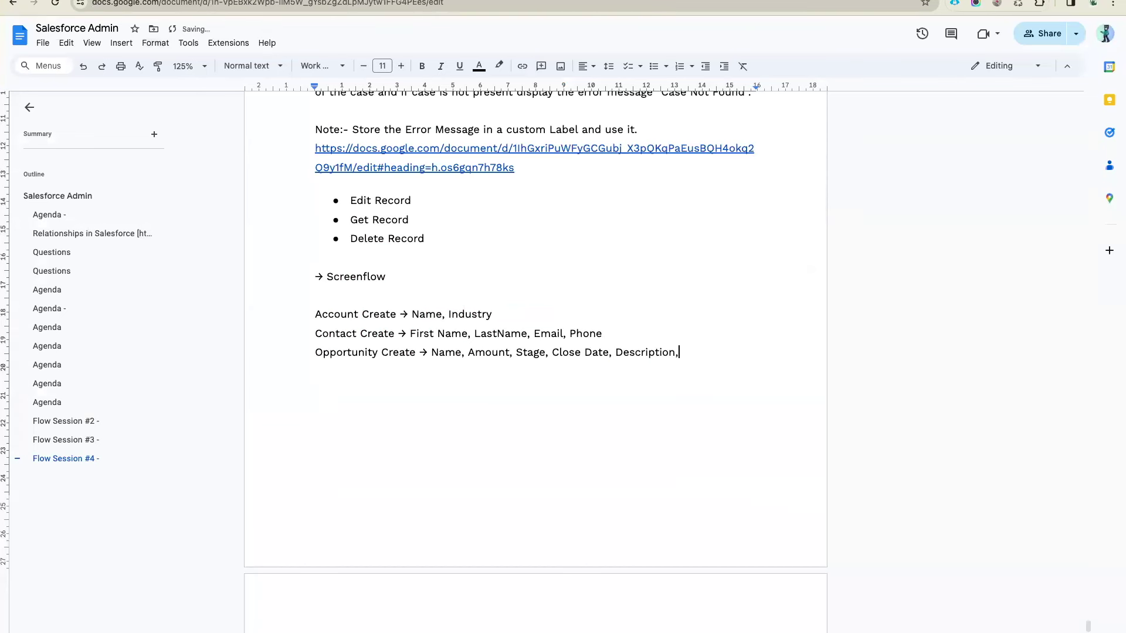
click(549, 354)
text(Type,)
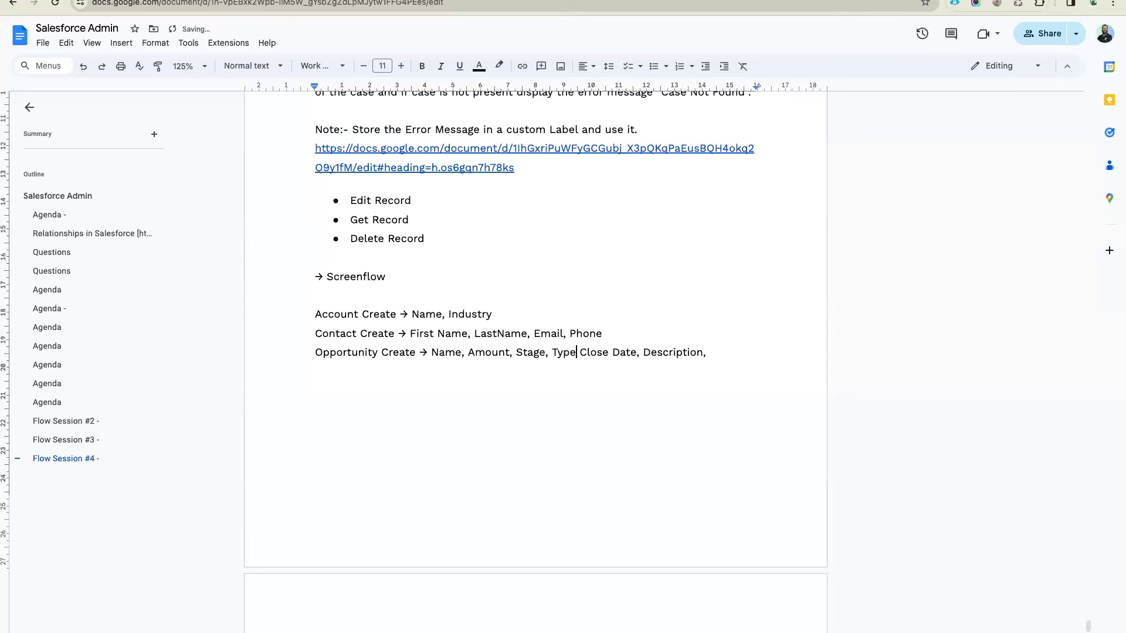
Add the chain 'Account Create -> Contact Create -> Opportunity Create -> Opportunity Contact Role'
click(720, 354)
key(Return)
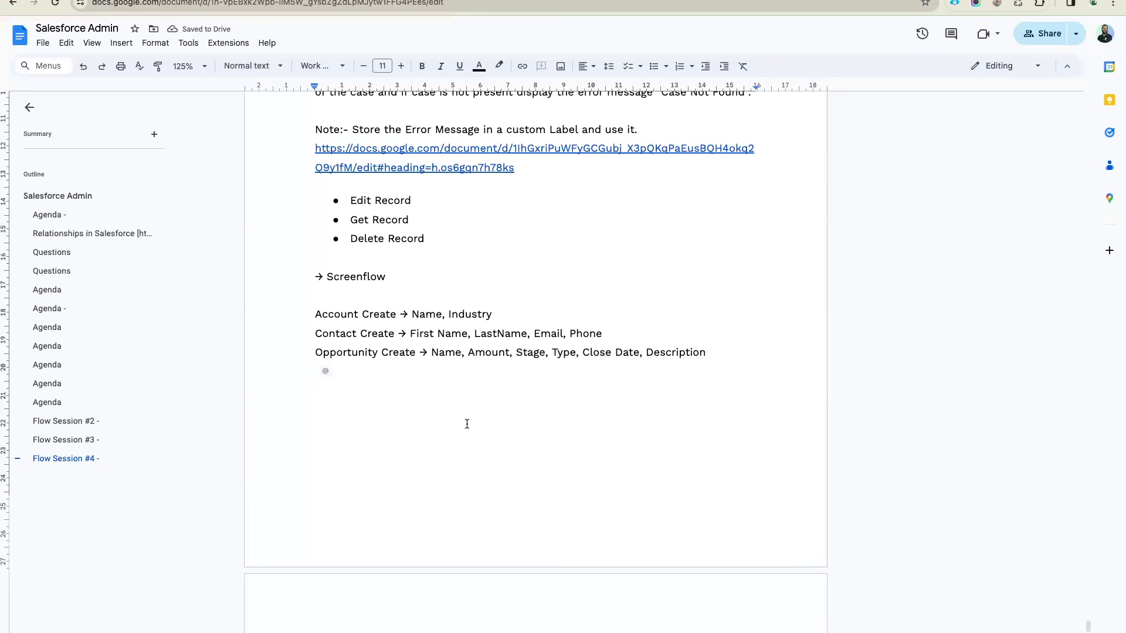
key(Return)
text(Accou)
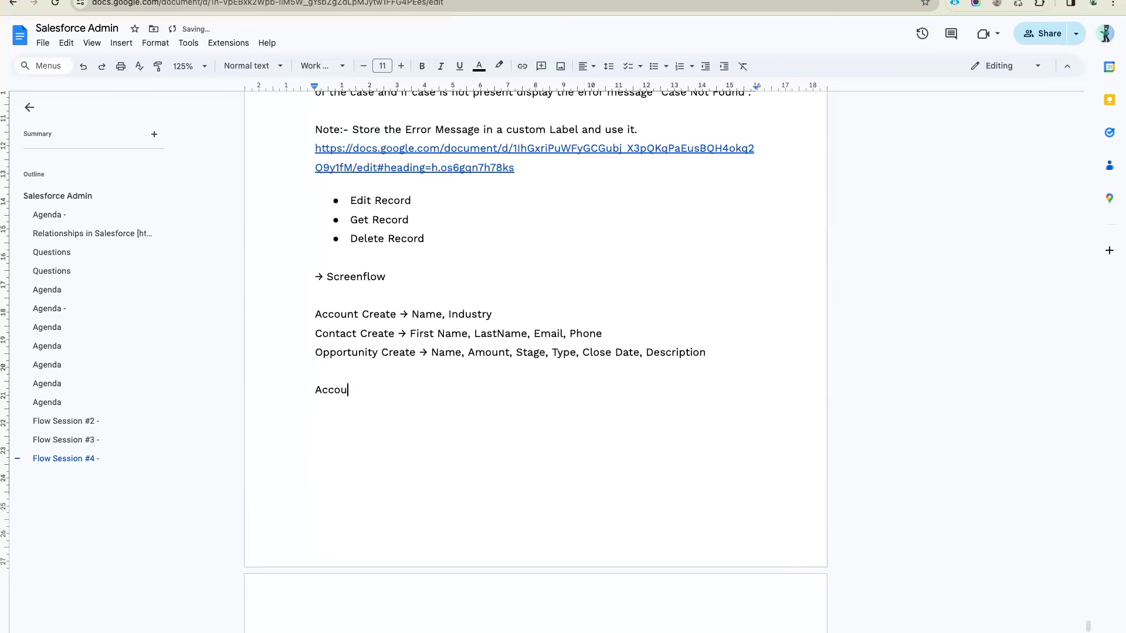
text(nt Create)
text( -> Conytac)
key(BackSpace)
key(BackSpace)
key(BackSpace)
key(BackSpace)
text(tact Create)
text(d)
key(BackSpace)
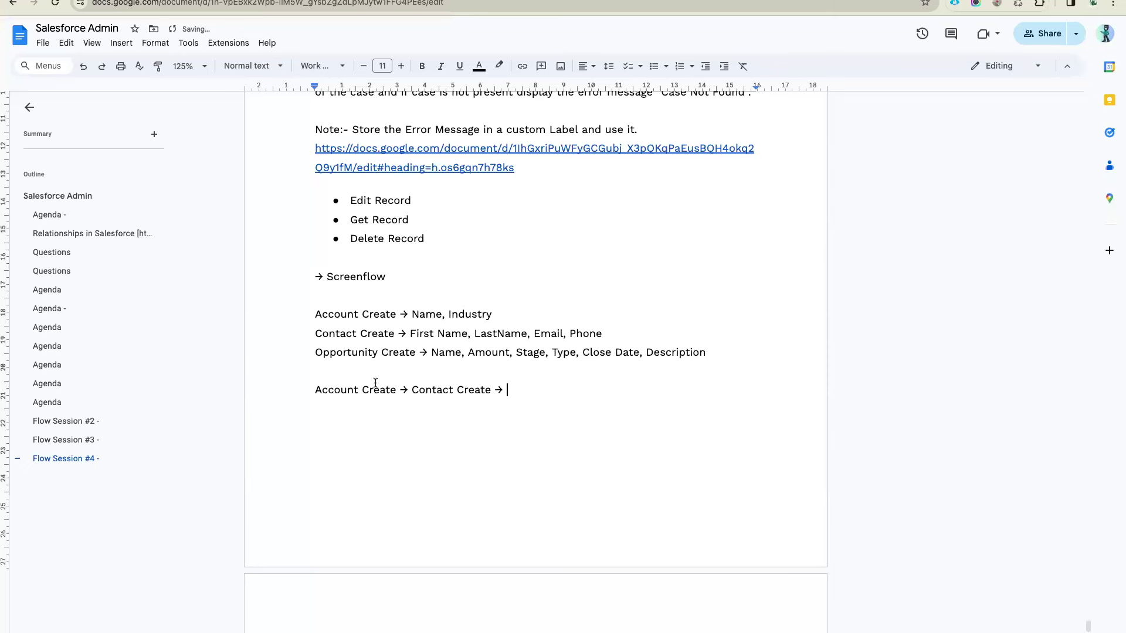
text(Opportunity)
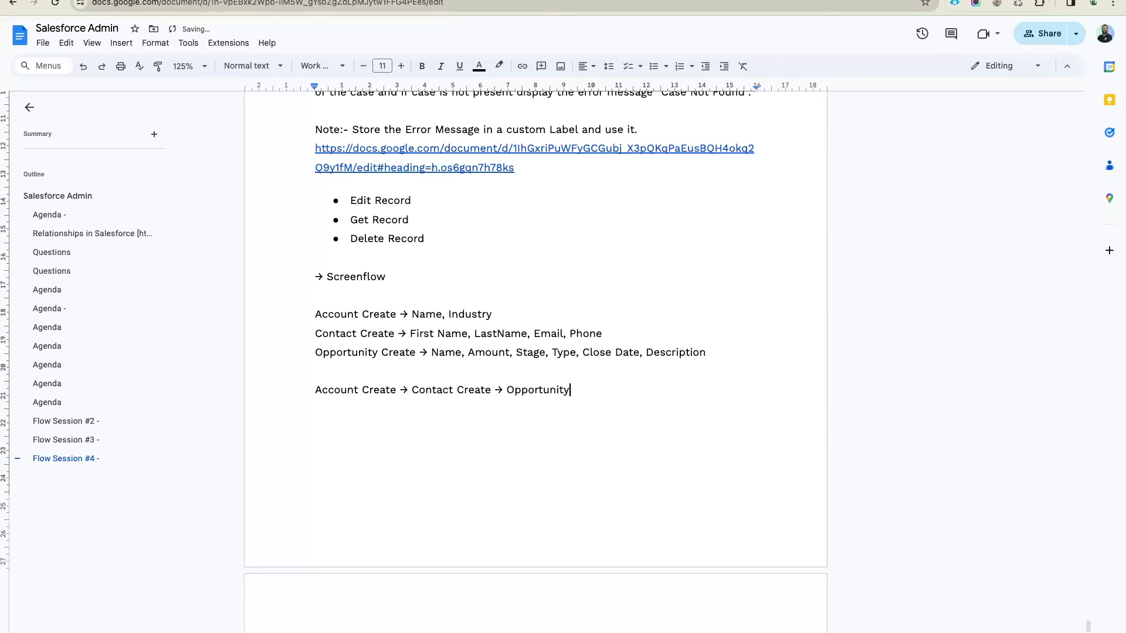
text( Create ->)
text( Opportunity Co)
text(ntact R)
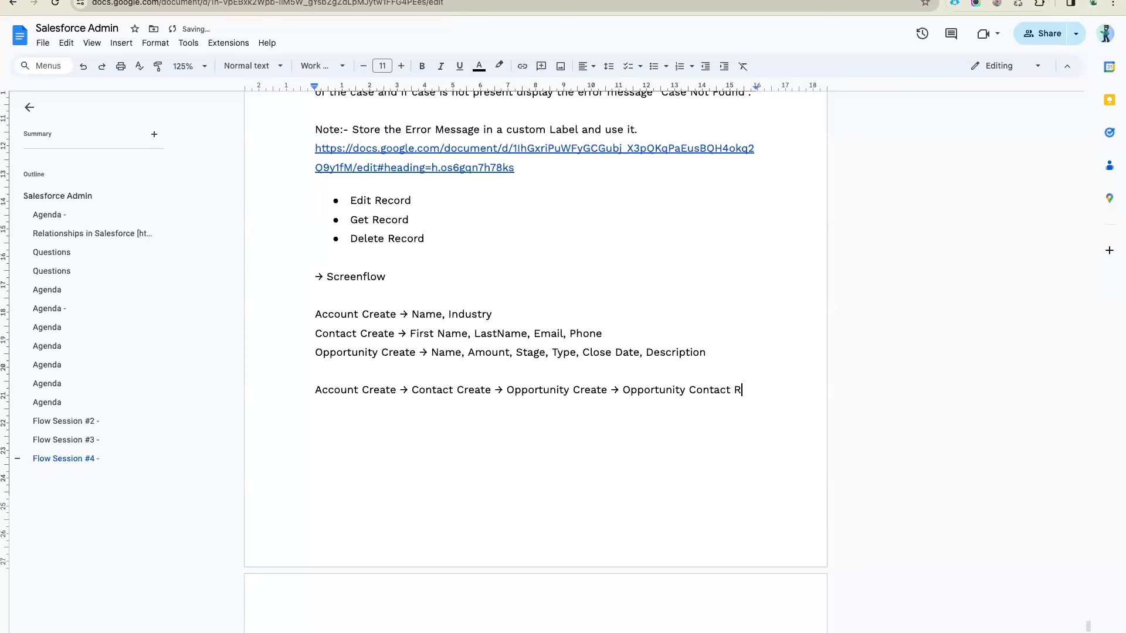
text(ole ->)
drag(331, 409, 624, 392)
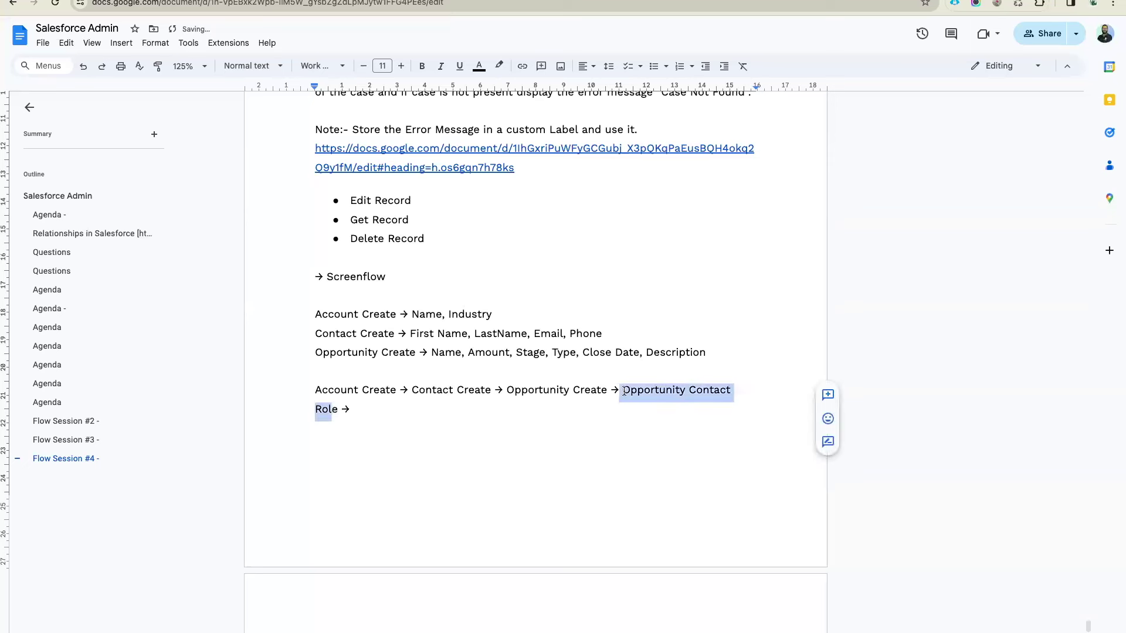
click(624, 391)
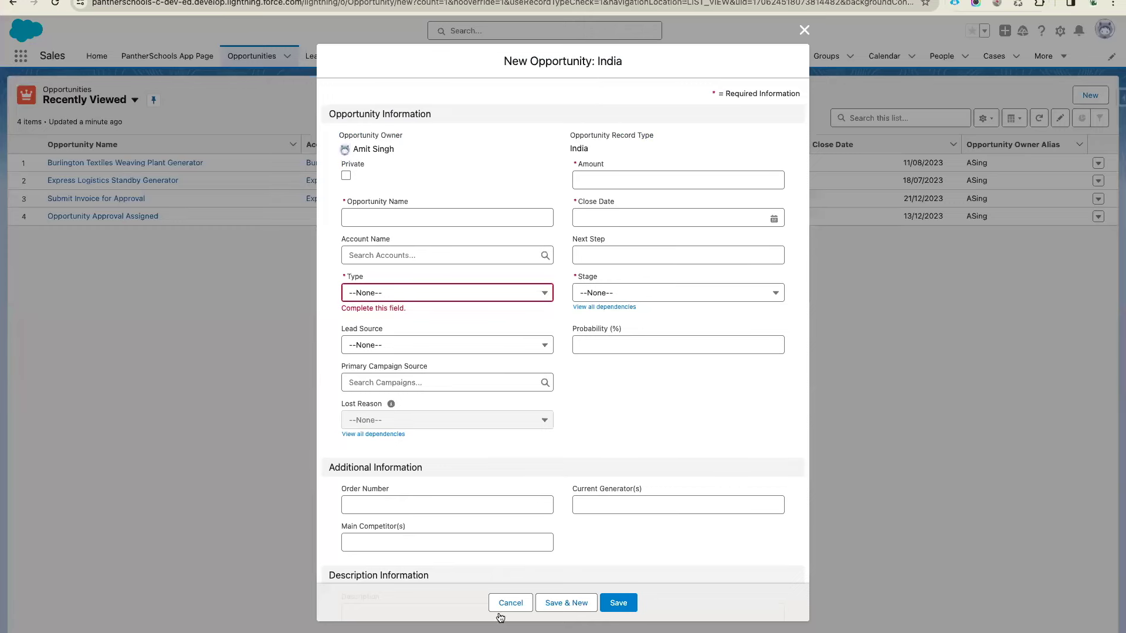
Dismiss the new opportunity form and pick the listed contact under Add Contact Roles
click(500, 606)
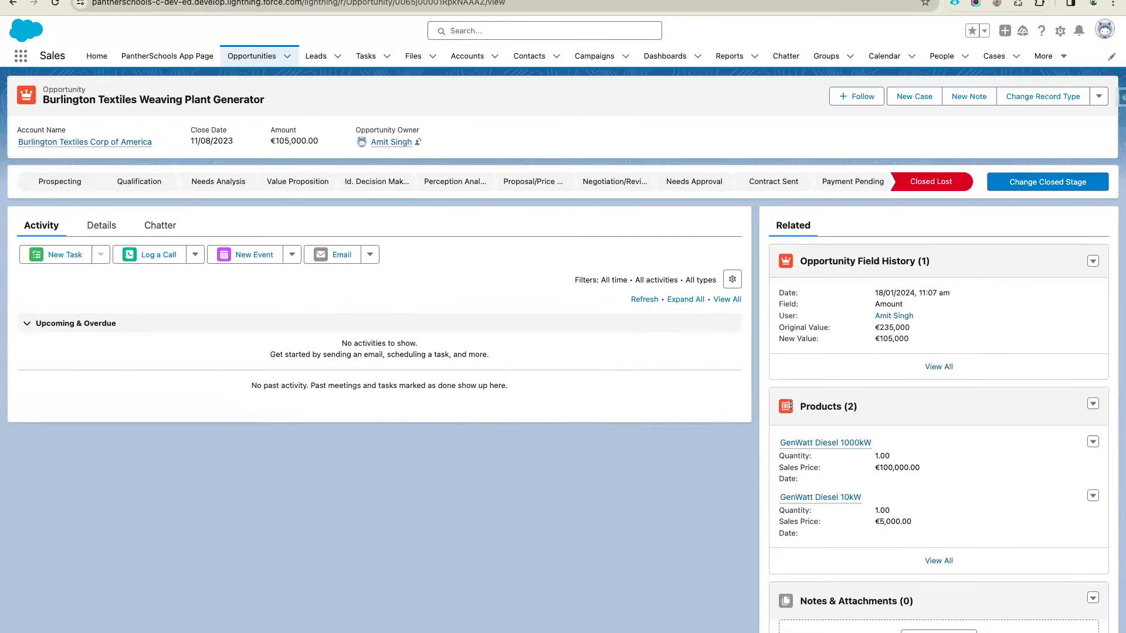
scroll(791, 408, down, 4)
scroll(789, 408, down, 1)
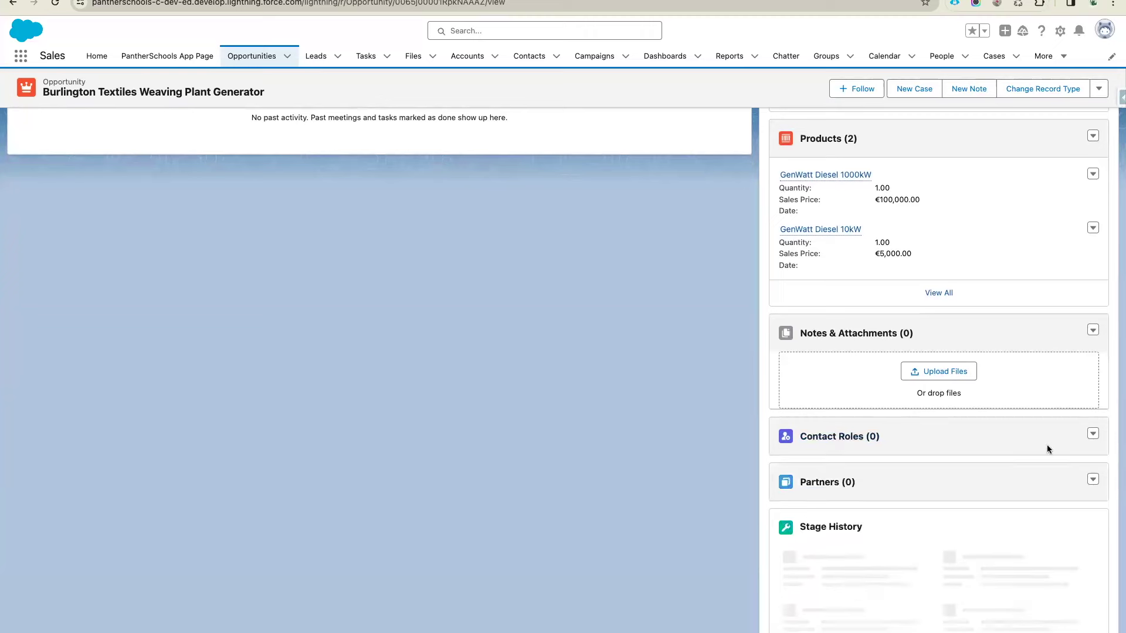
click(1093, 434)
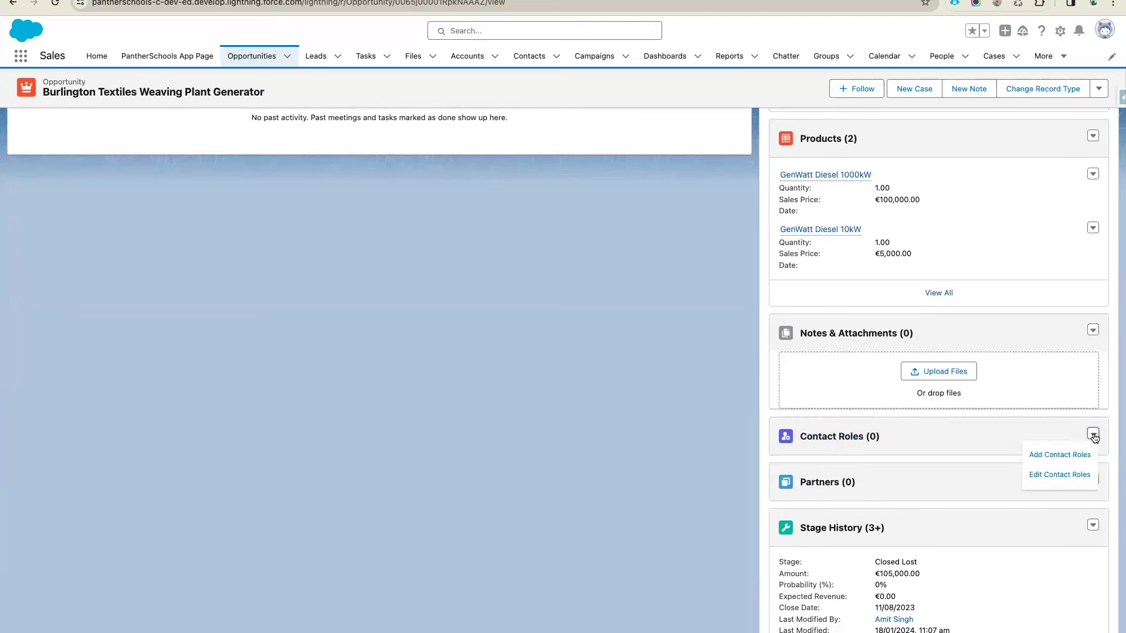
click(1059, 455)
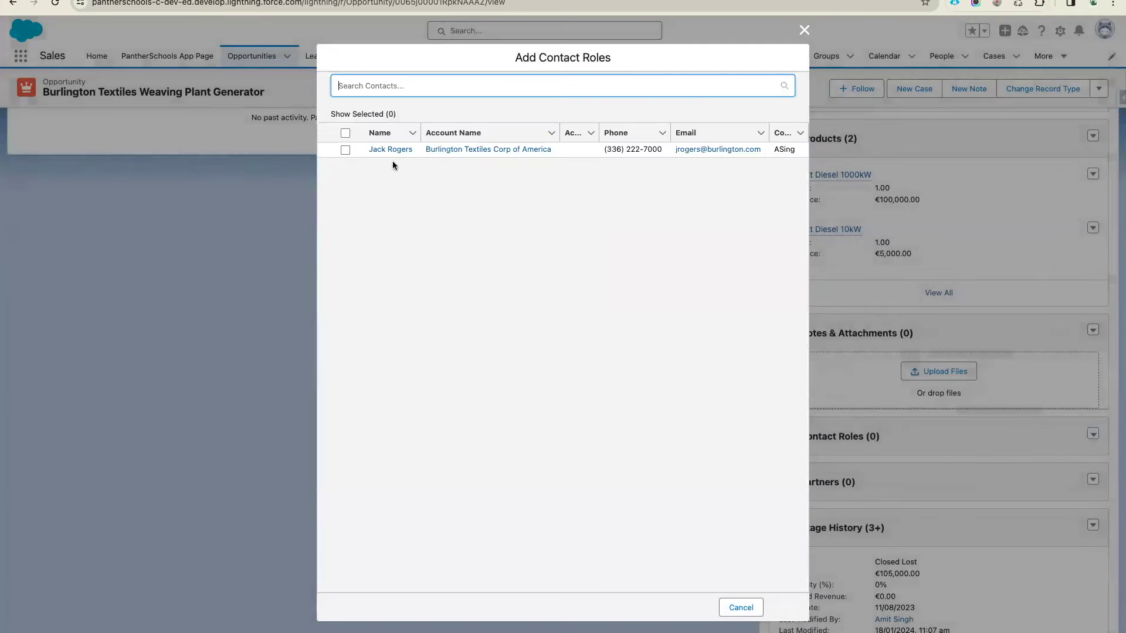
click(345, 150)
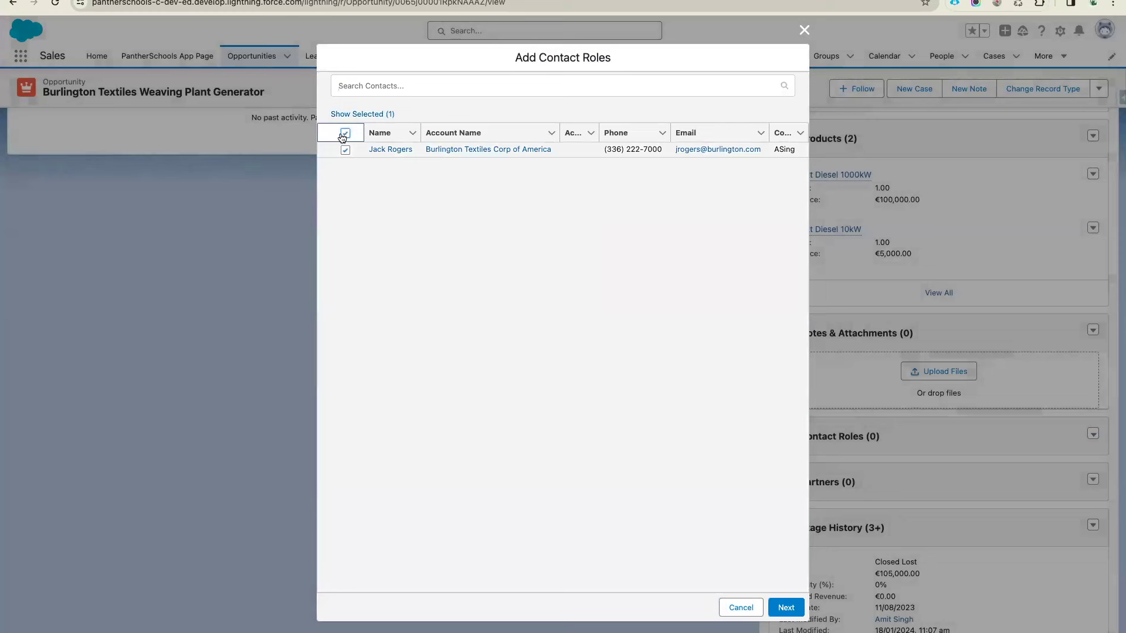
click(785, 608)
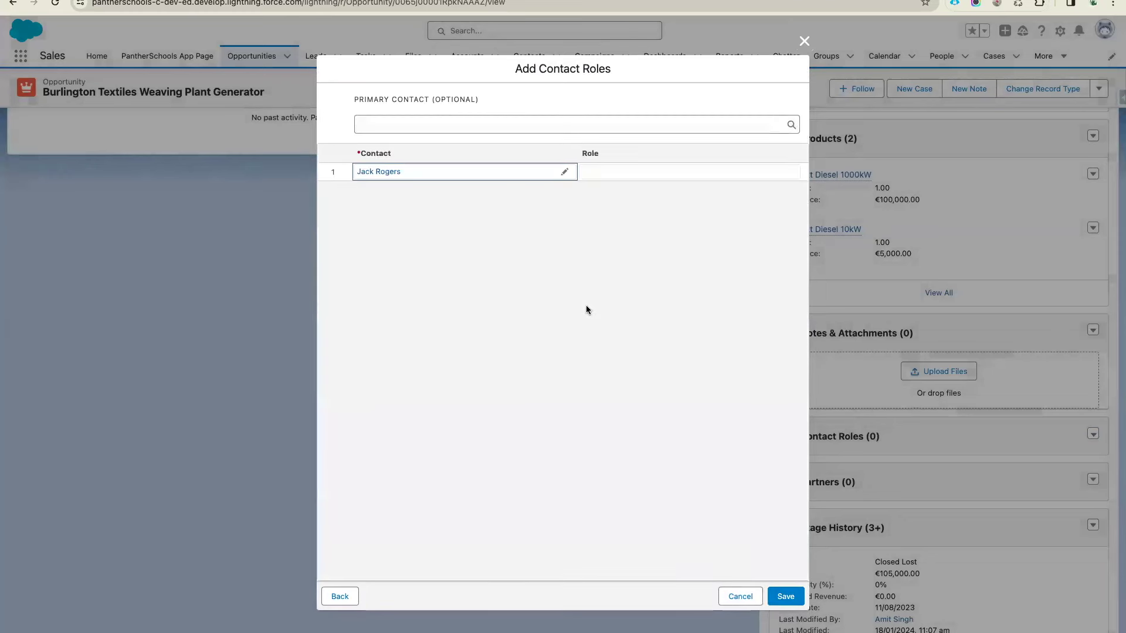
Give the contact the Business User role and save it
click(607, 173)
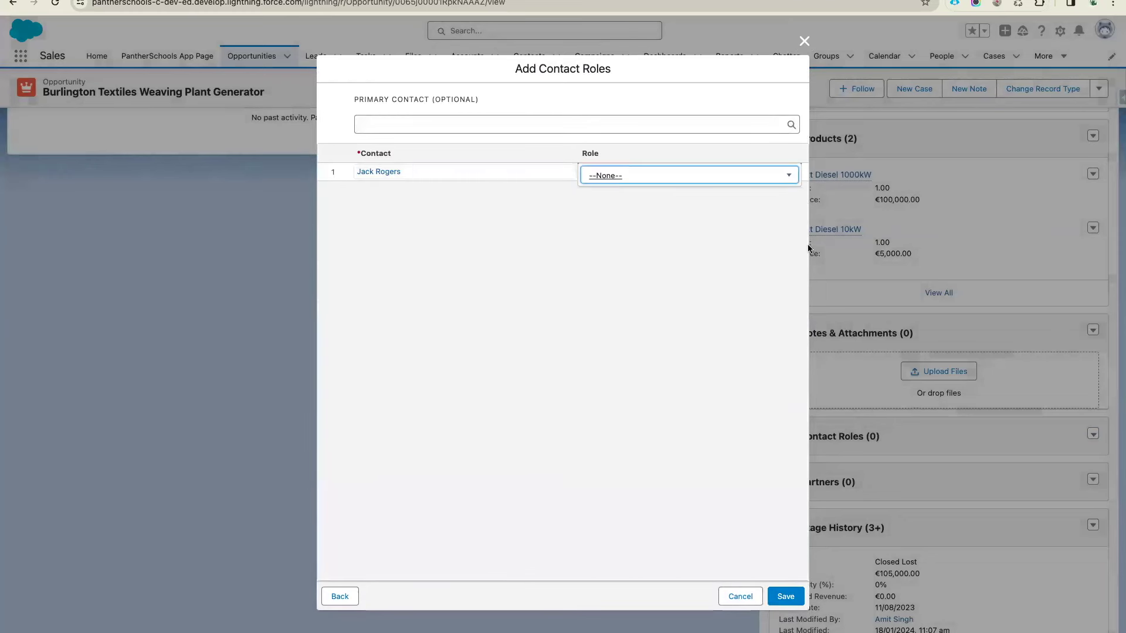
click(663, 176)
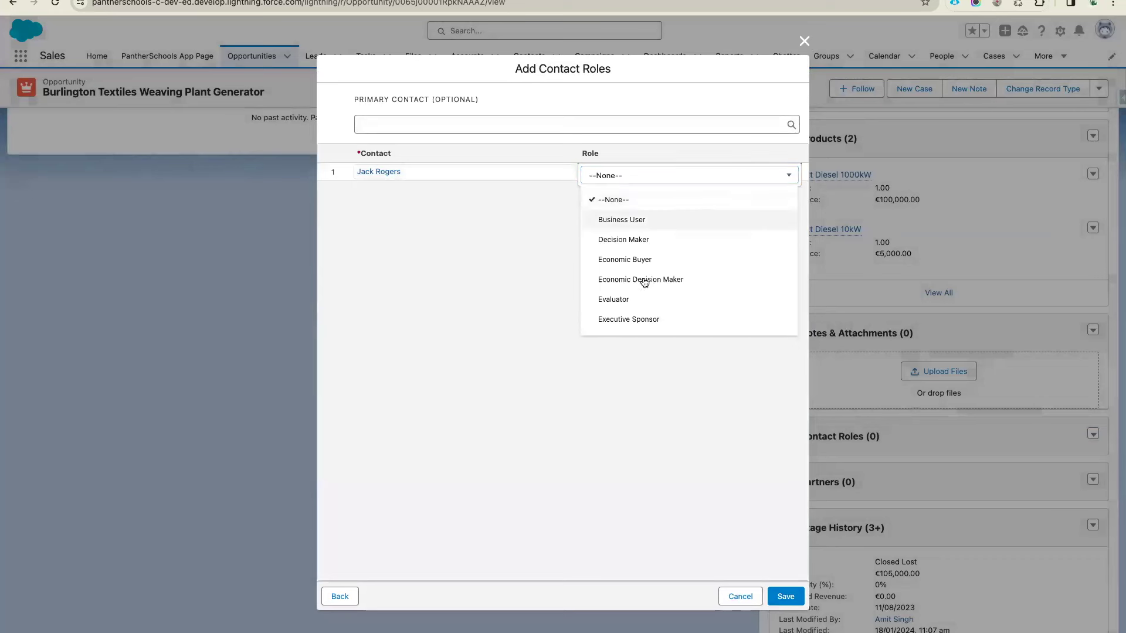
click(654, 223)
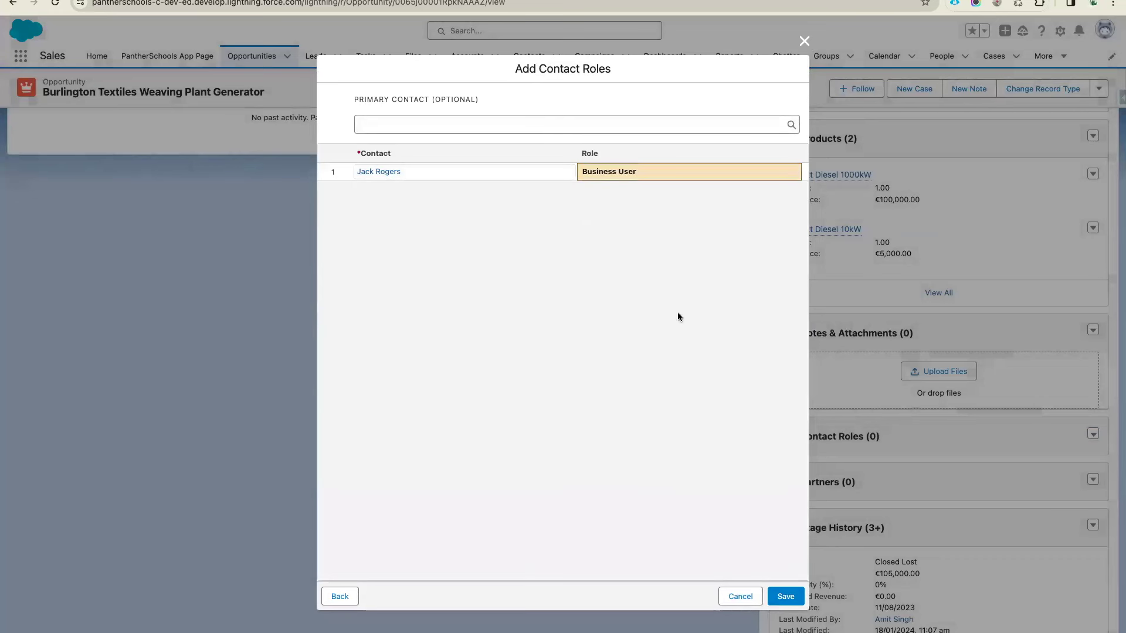
click(785, 597)
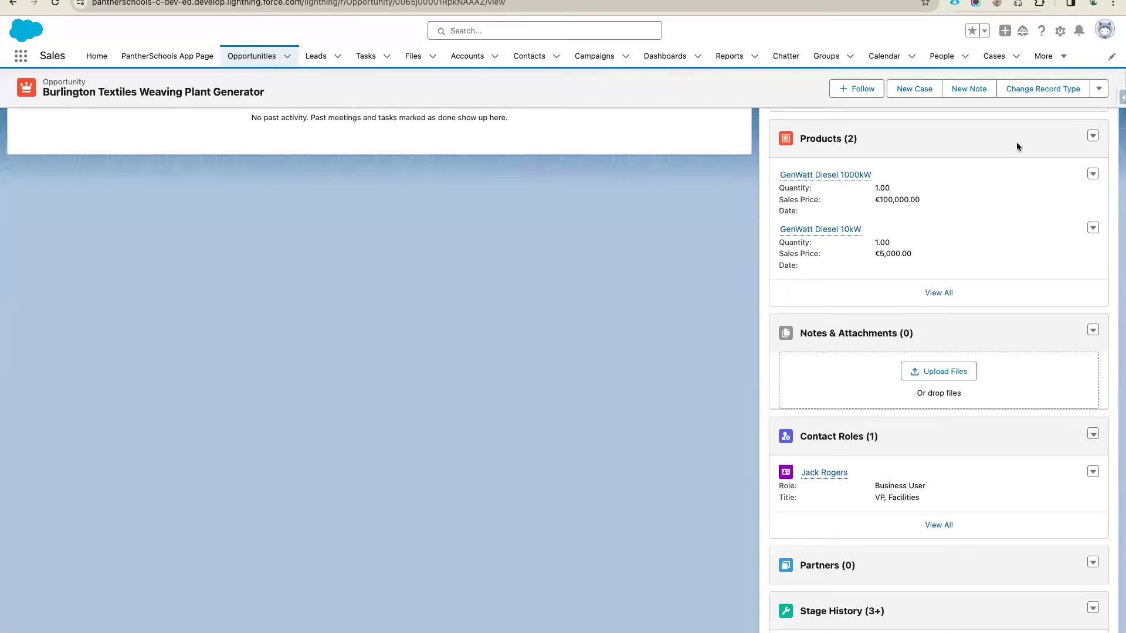
click(1062, 32)
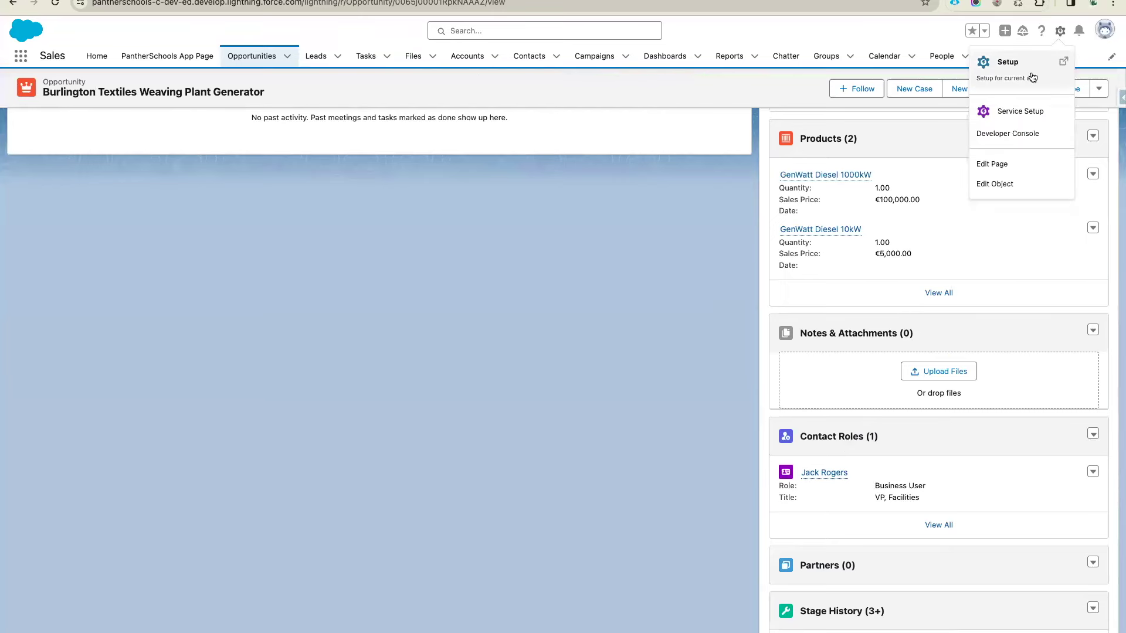
click(1030, 74)
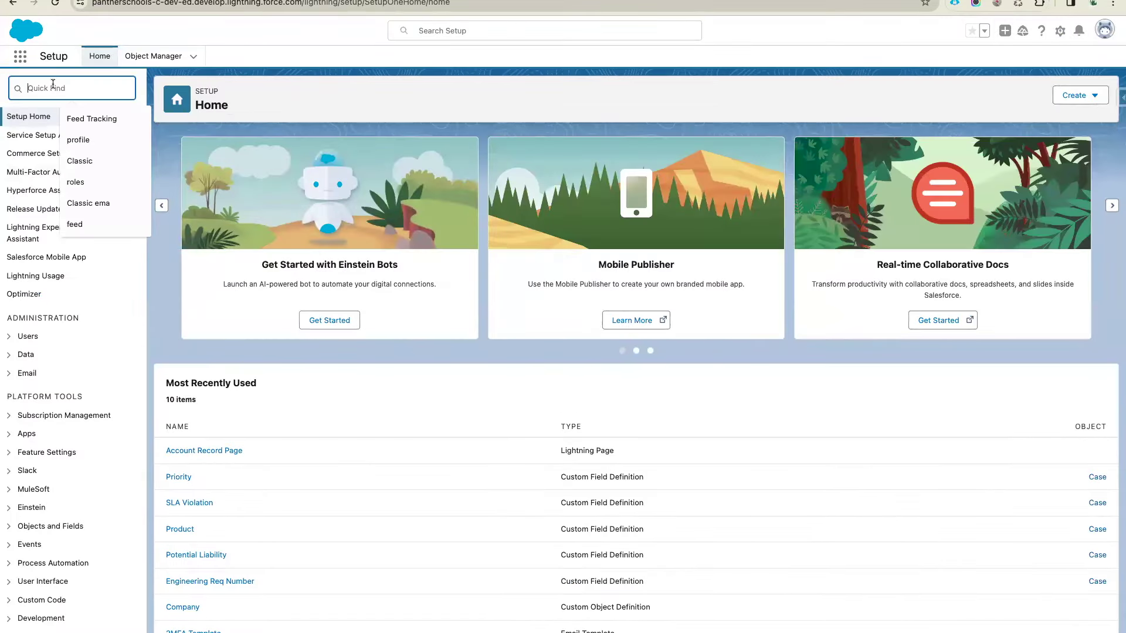
text(enab)
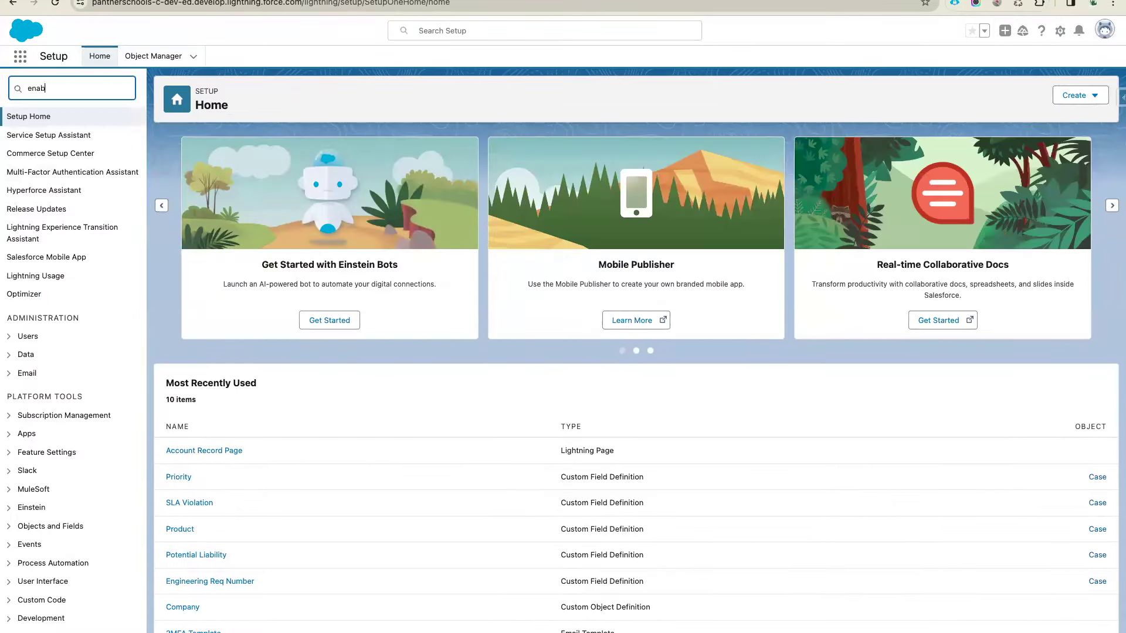
text(l)
key(BackSpace)
key(BackSpace)
key(BackSpace)
key(BackSpace)
key(BackSpace)
text(contact role)
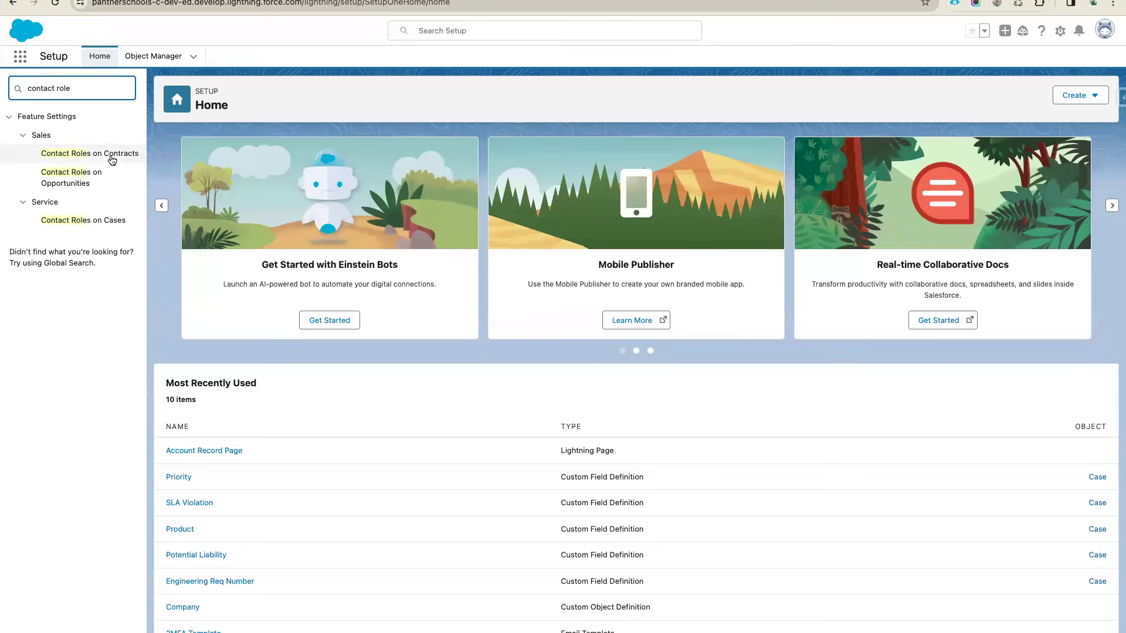
click(77, 178)
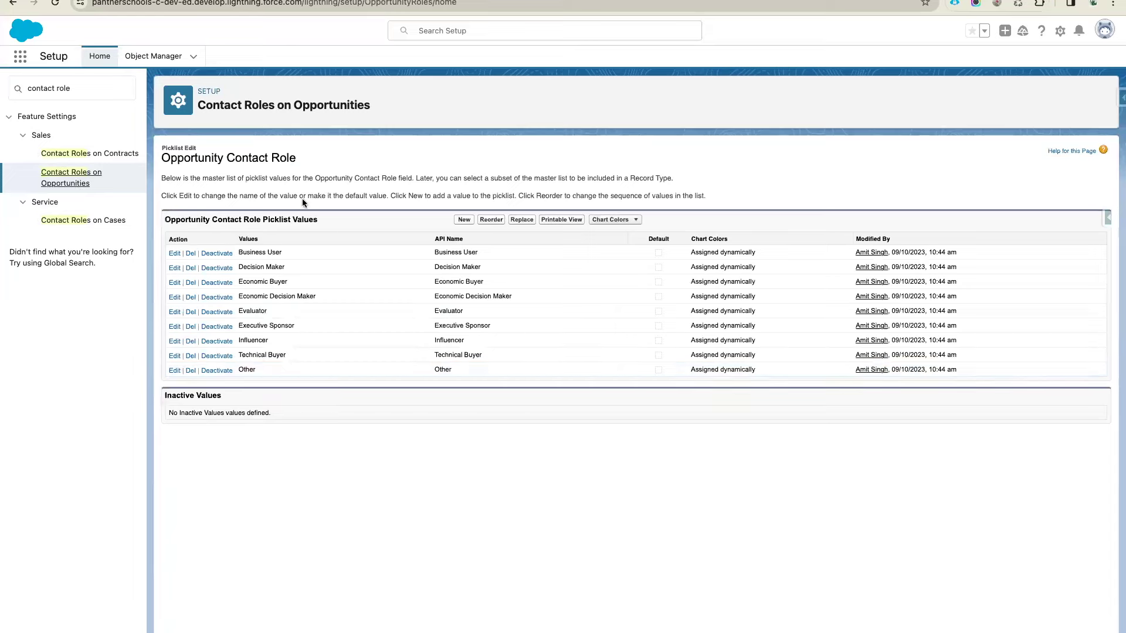
key(ctrl+Tab)
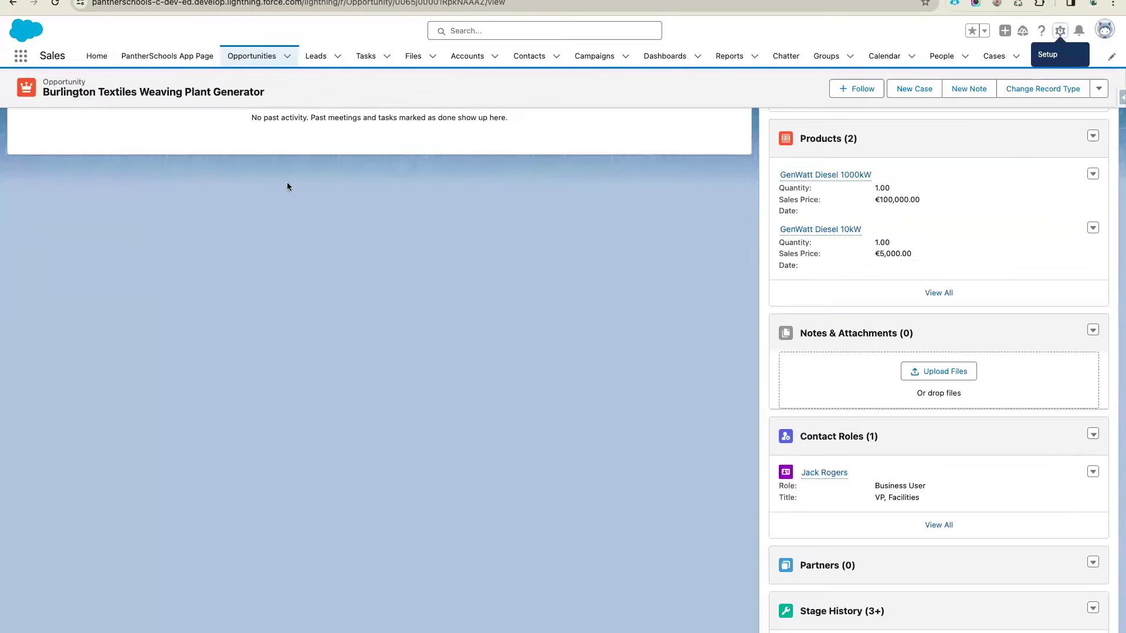
click(117, 2)
click(384, 403)
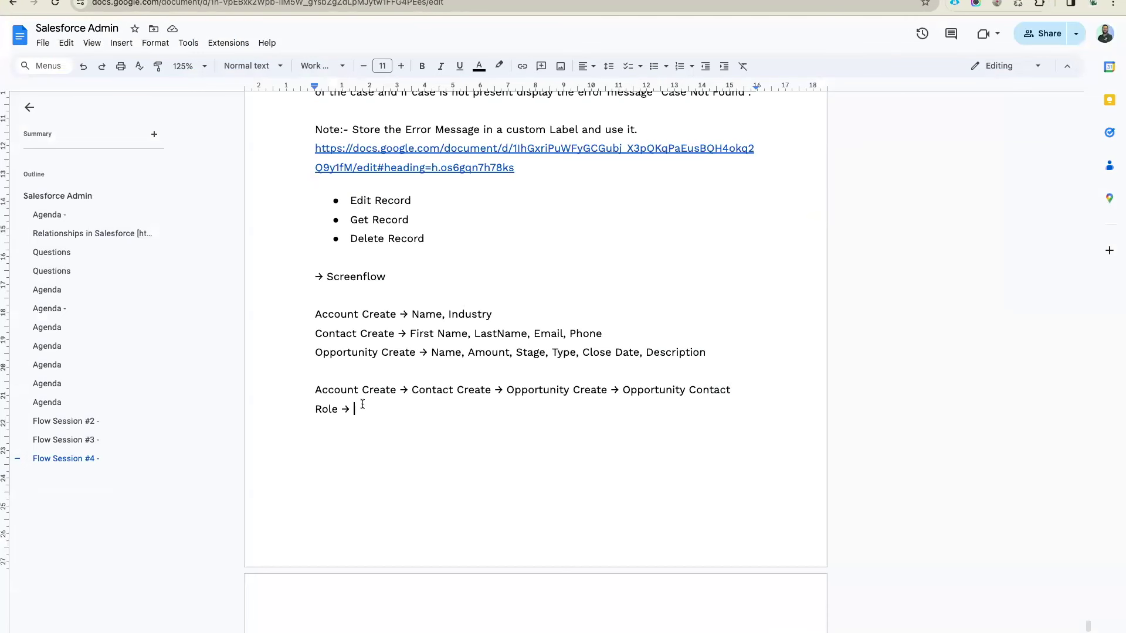
drag(397, 391, 317, 391)
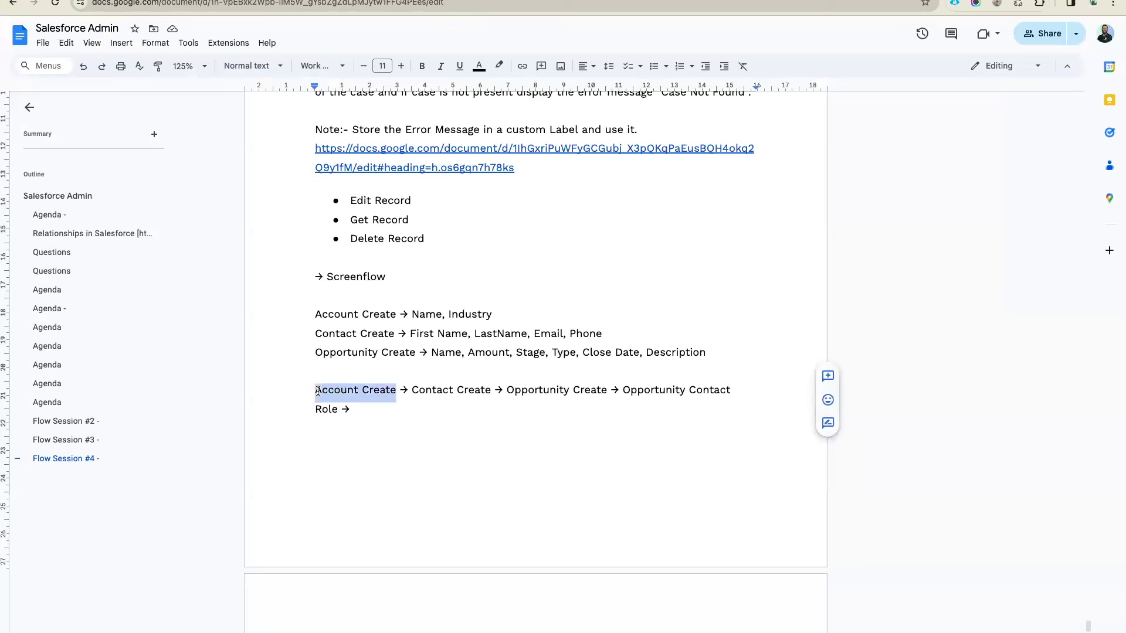
click(443, 417)
drag(413, 390, 490, 390)
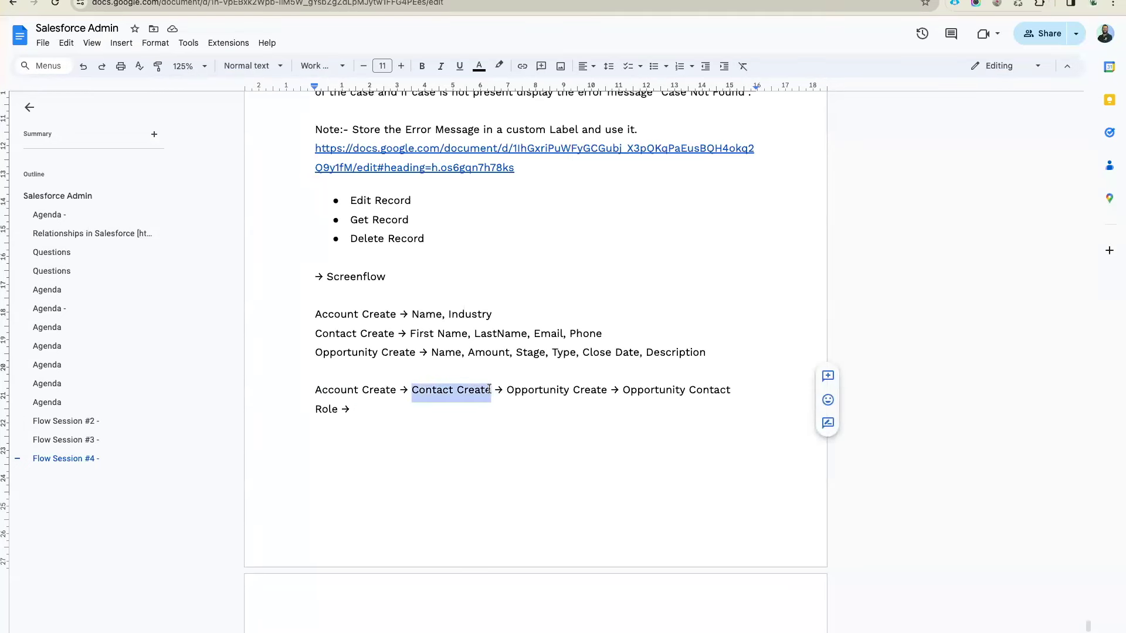
drag(397, 390, 311, 388)
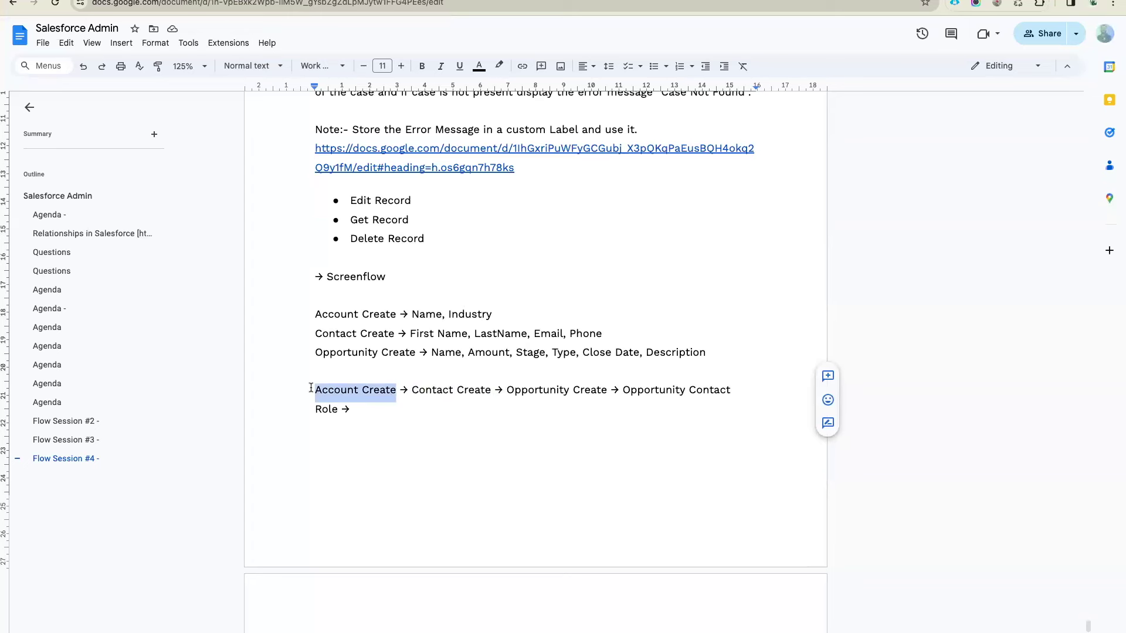
drag(491, 390, 313, 391)
click(559, 391)
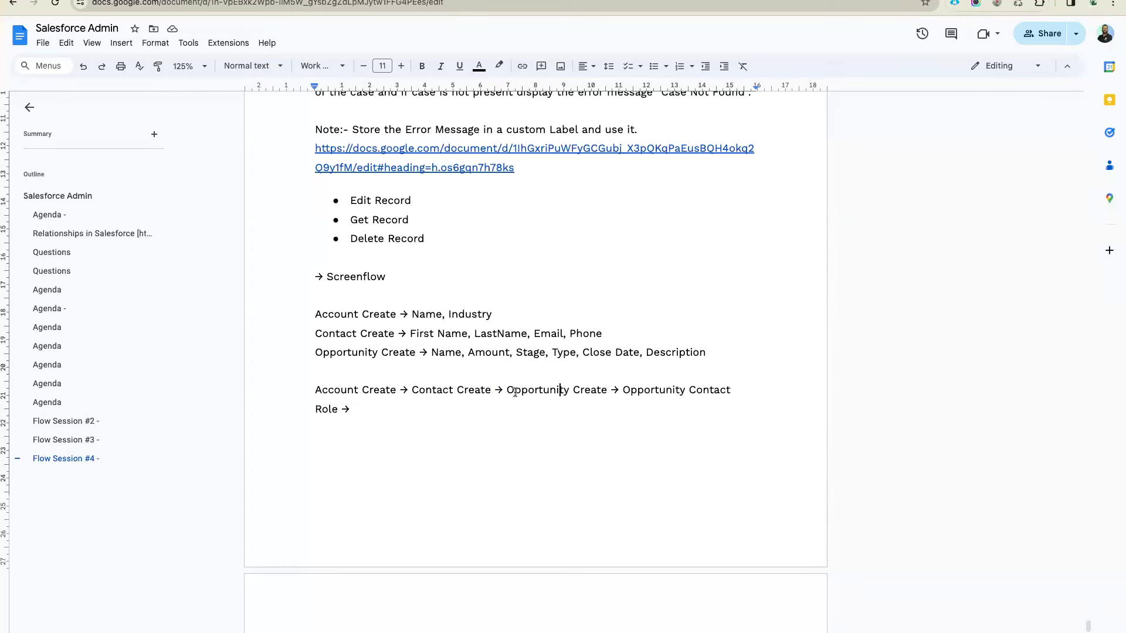
drag(507, 389, 606, 389)
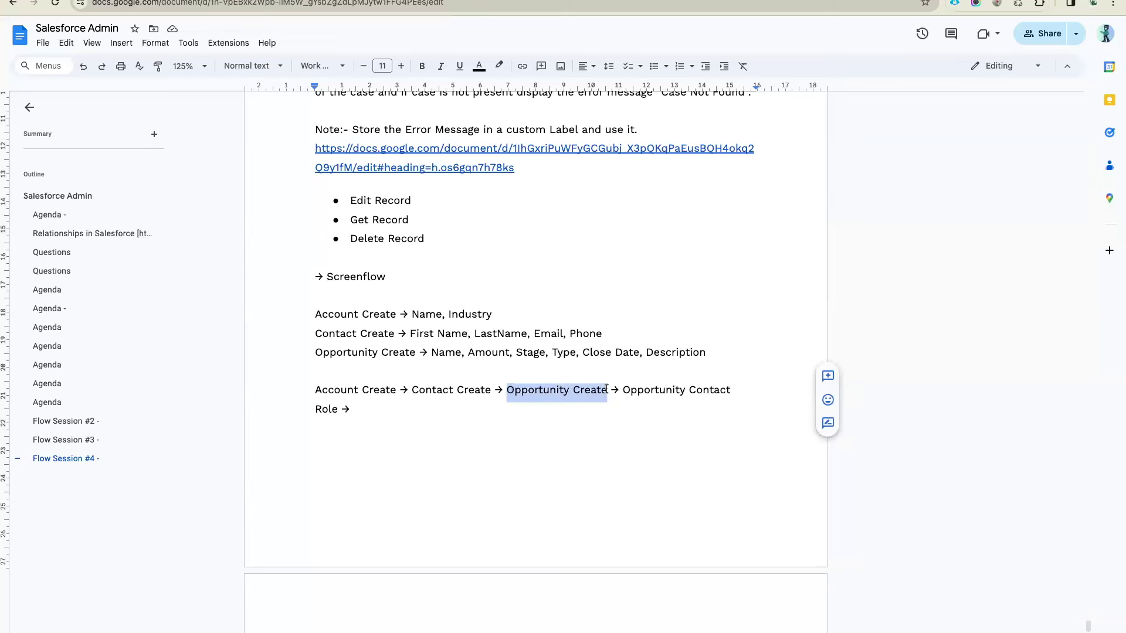
click(606, 389)
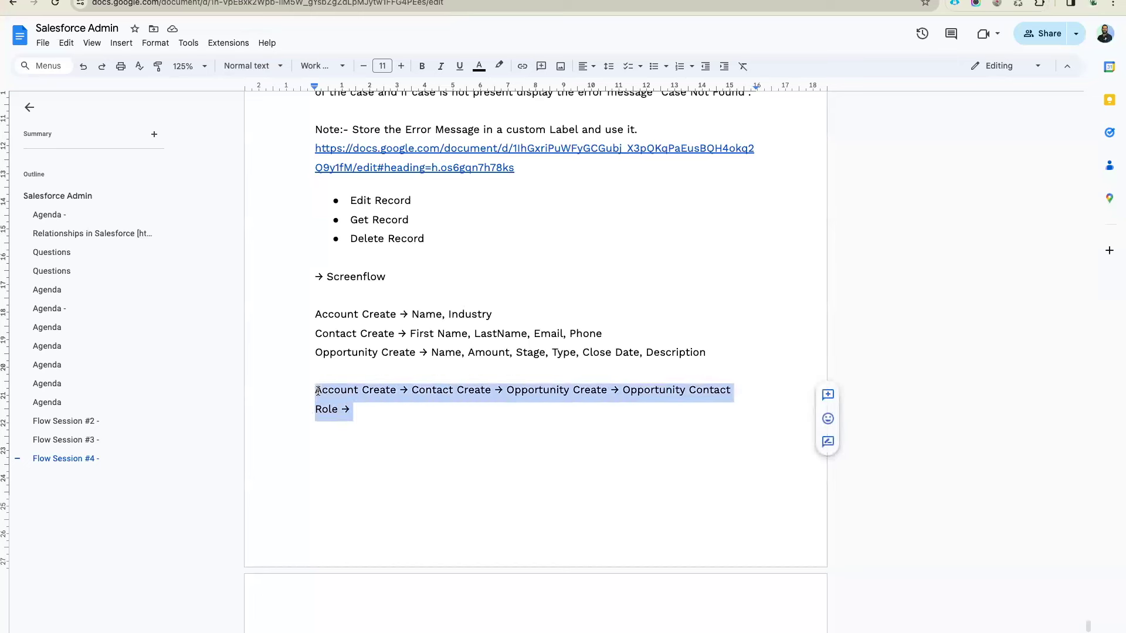
click(376, 414)
triple_click(334, 404)
click(372, 405)
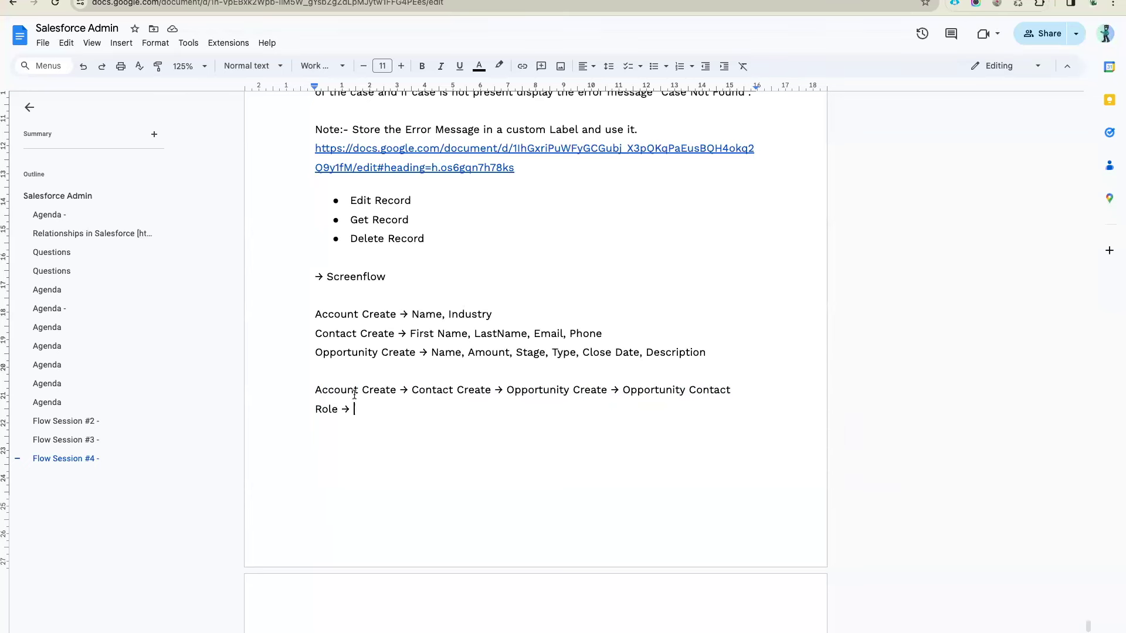
click(326, 295)
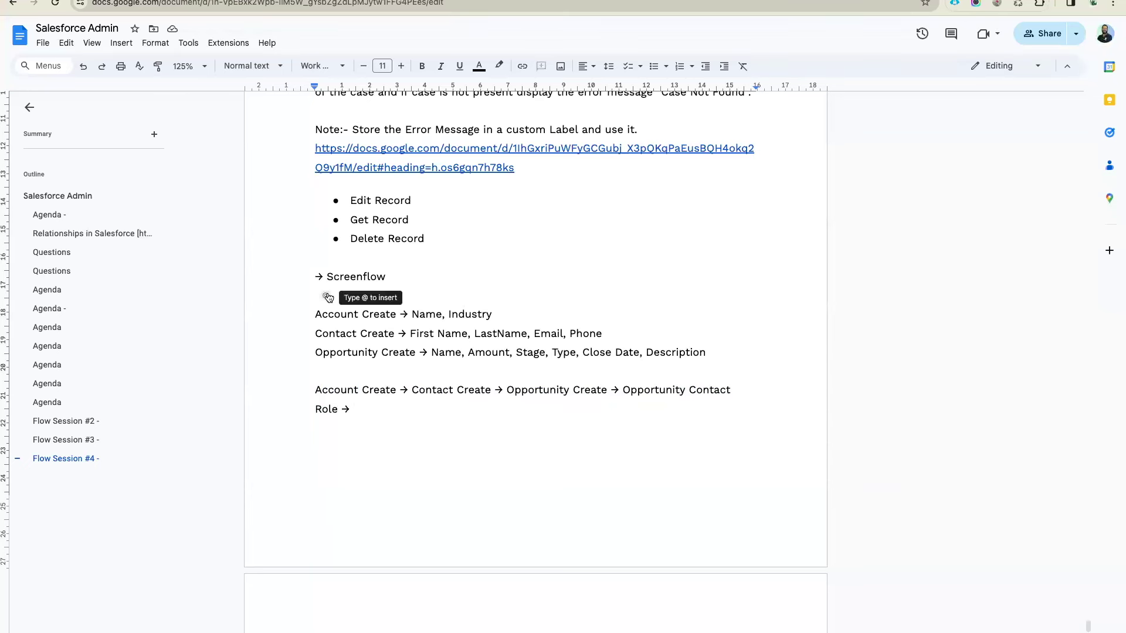
Add a line below the chain reading 'Rollback the Records if there is any error whilcreating'
click(372, 415)
text(R)
key(Return)
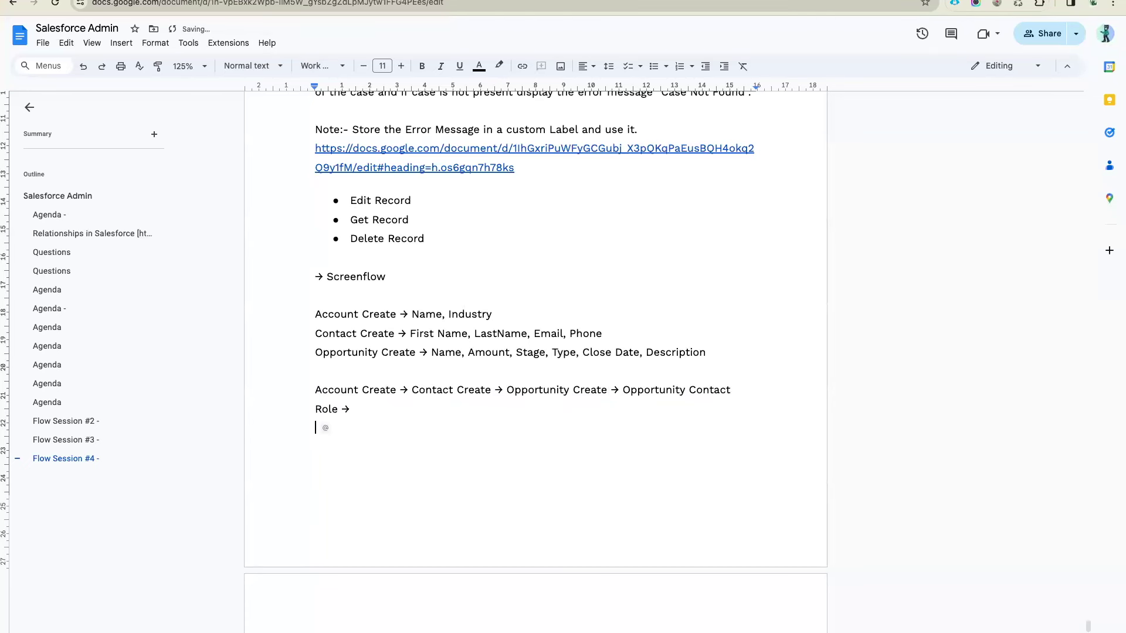
text(Rollback the Records)
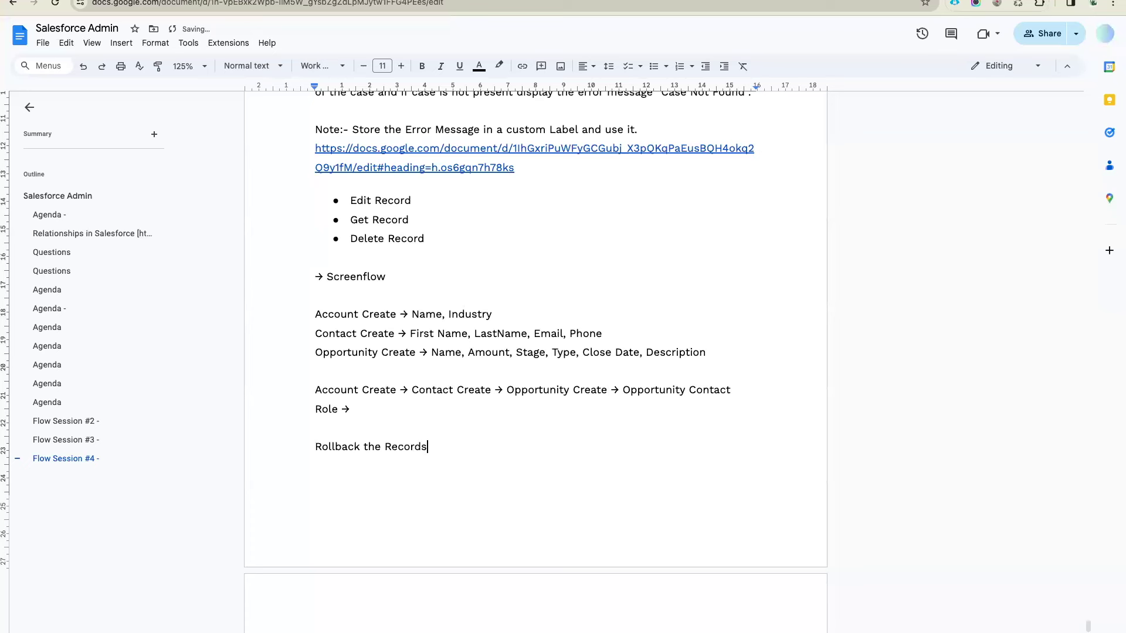
text( if there is any error whilcreating)
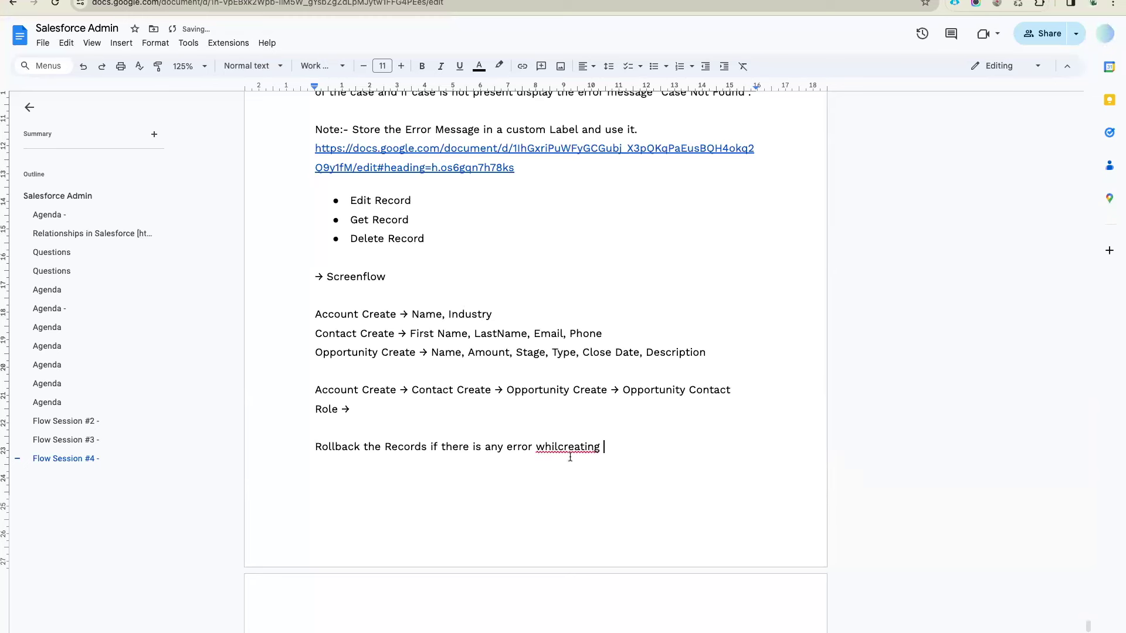
Correct 'whilcreating' to 'while creating' and end the sentence with 'any other object'
click(557, 447)
click(581, 430)
click(652, 447)
text(an)
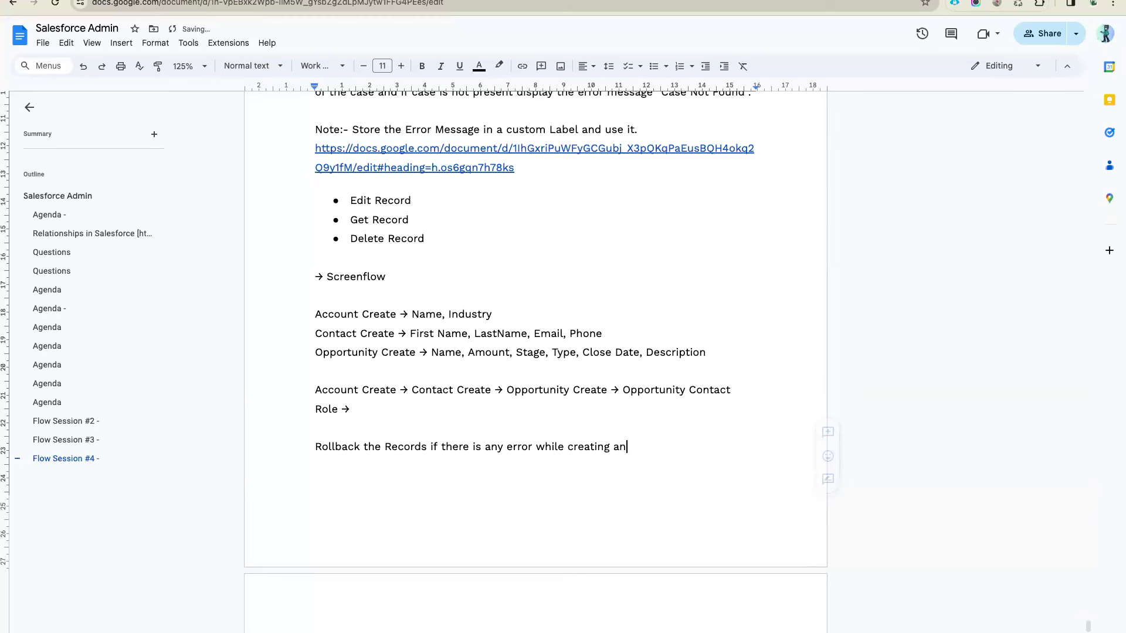
text(y other object.)
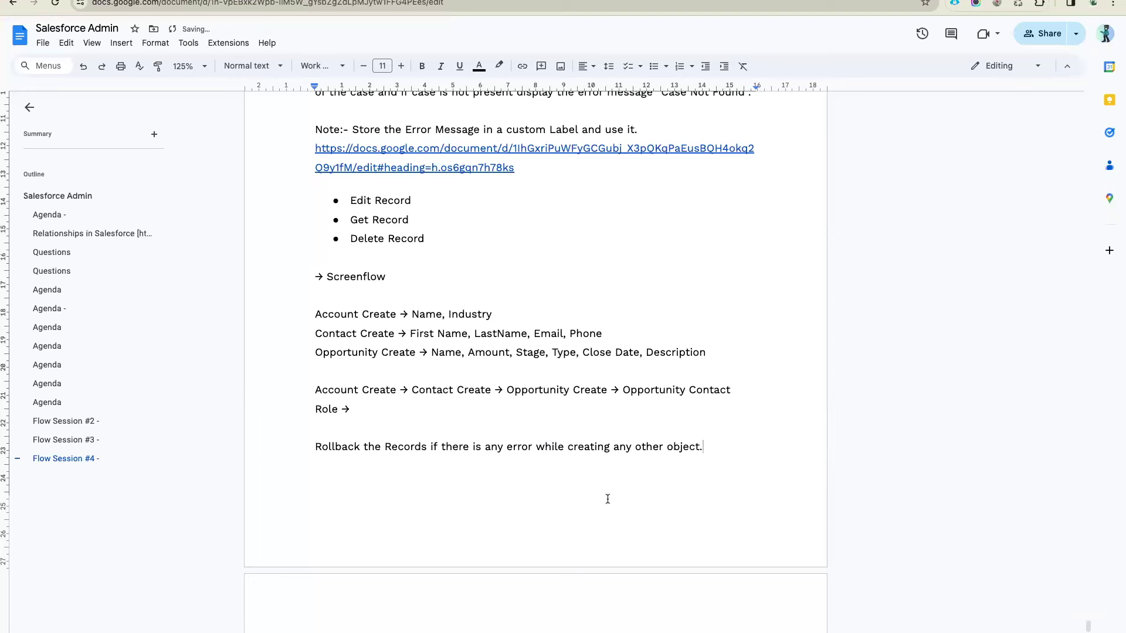
scroll(575, 486, down, 4)
scroll(434, 317, up, 2)
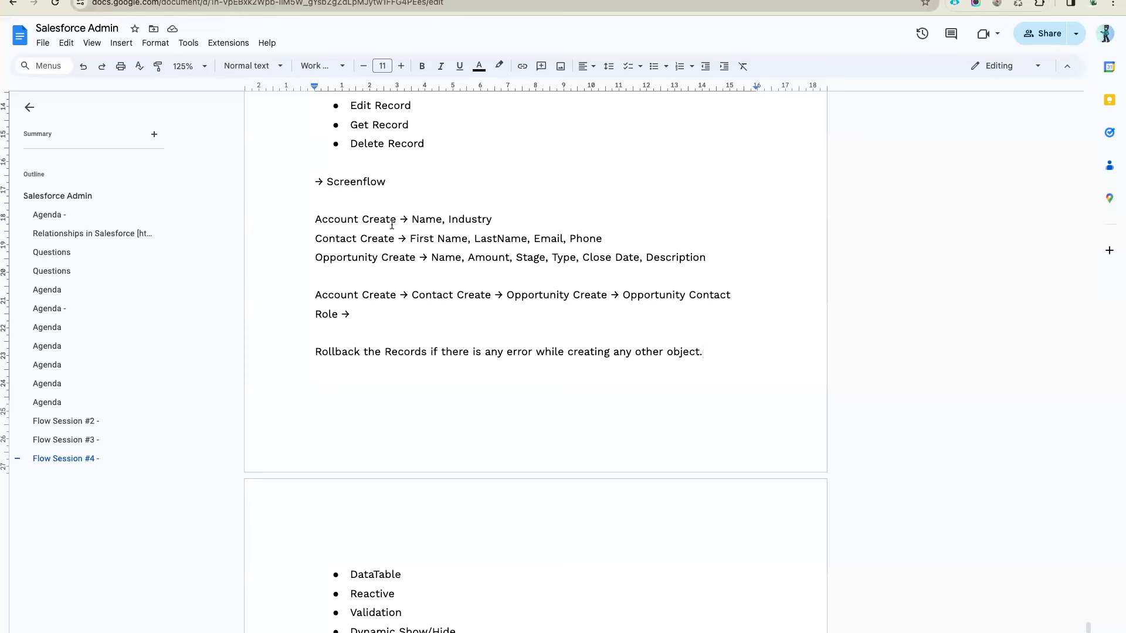
Select the Account Create and Contact Create names, then return to the Salesforce Flows list
drag(396, 219, 310, 220)
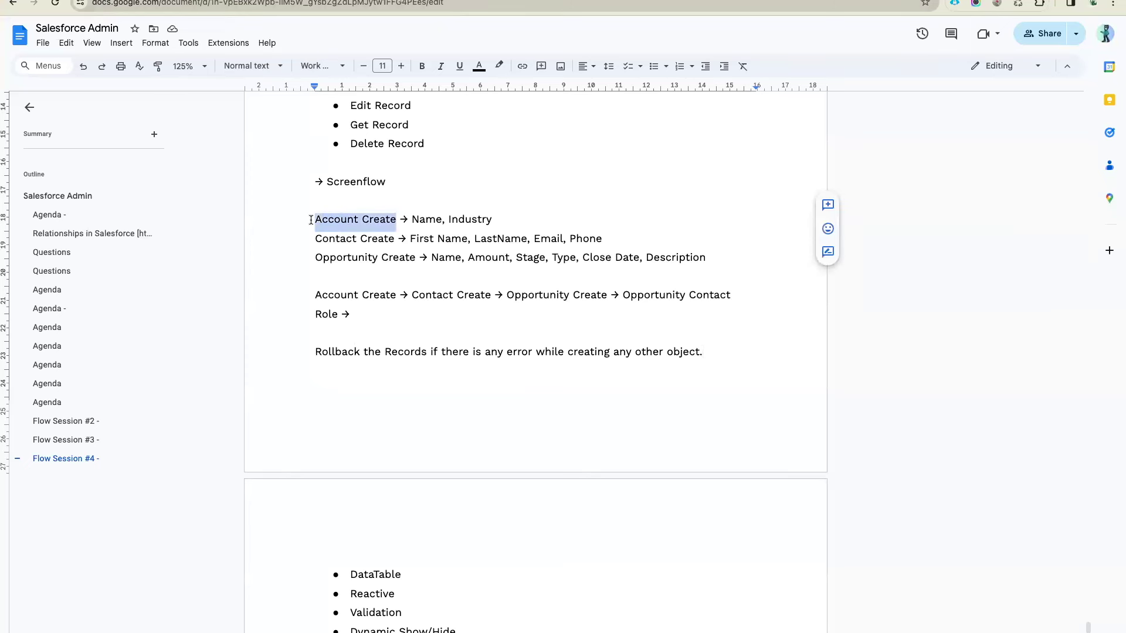
drag(396, 238, 319, 239)
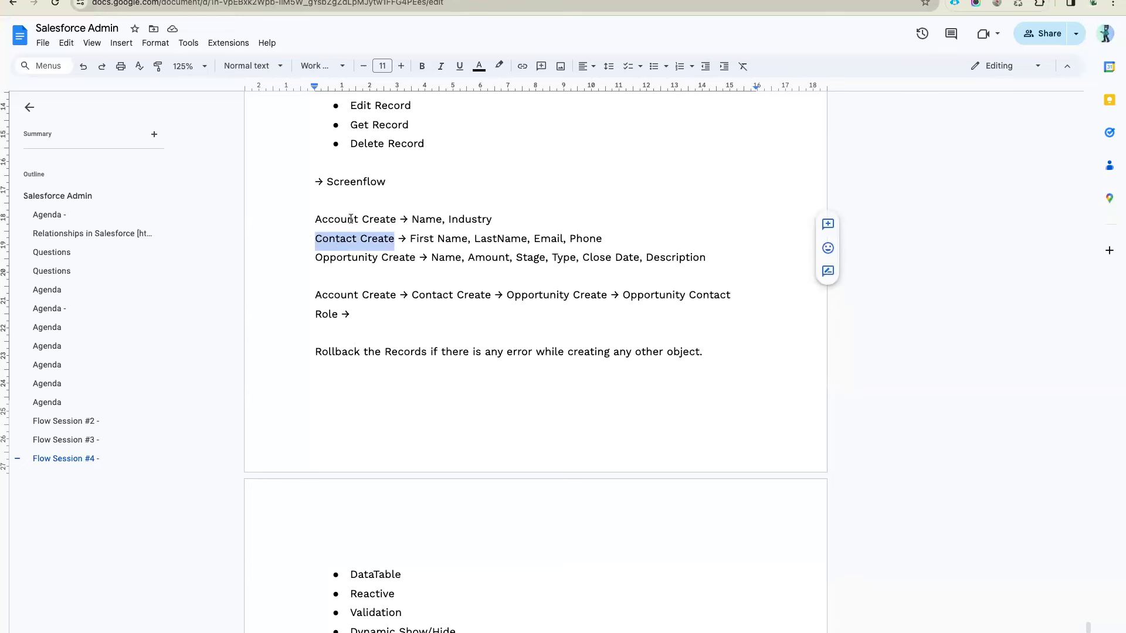
click(396, 238)
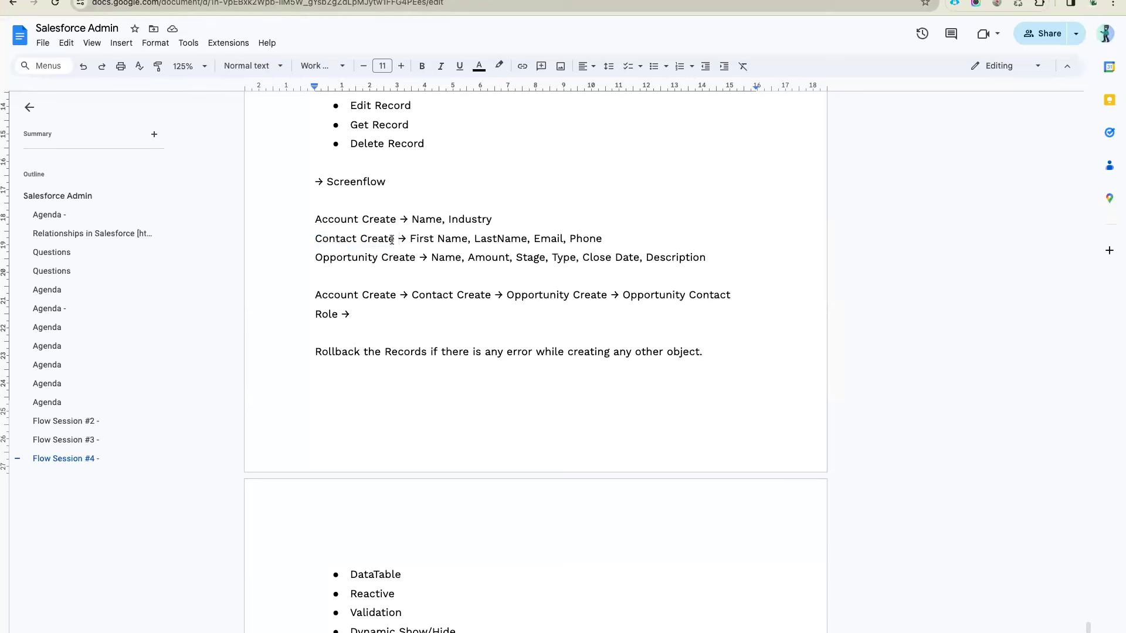
drag(394, 238, 307, 244)
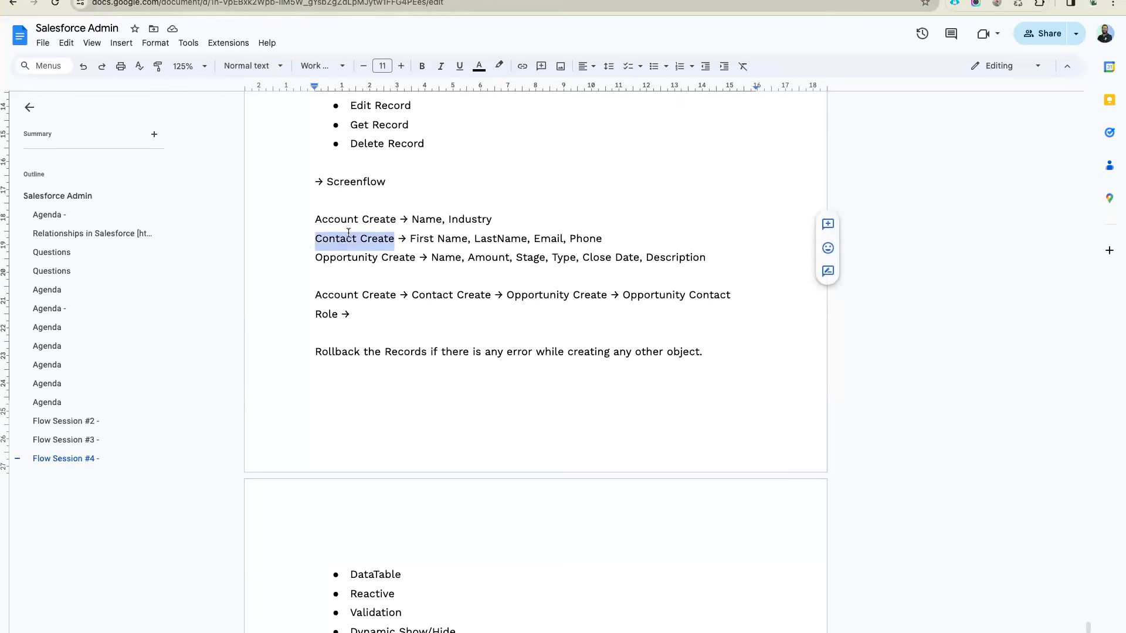
drag(395, 220, 312, 219)
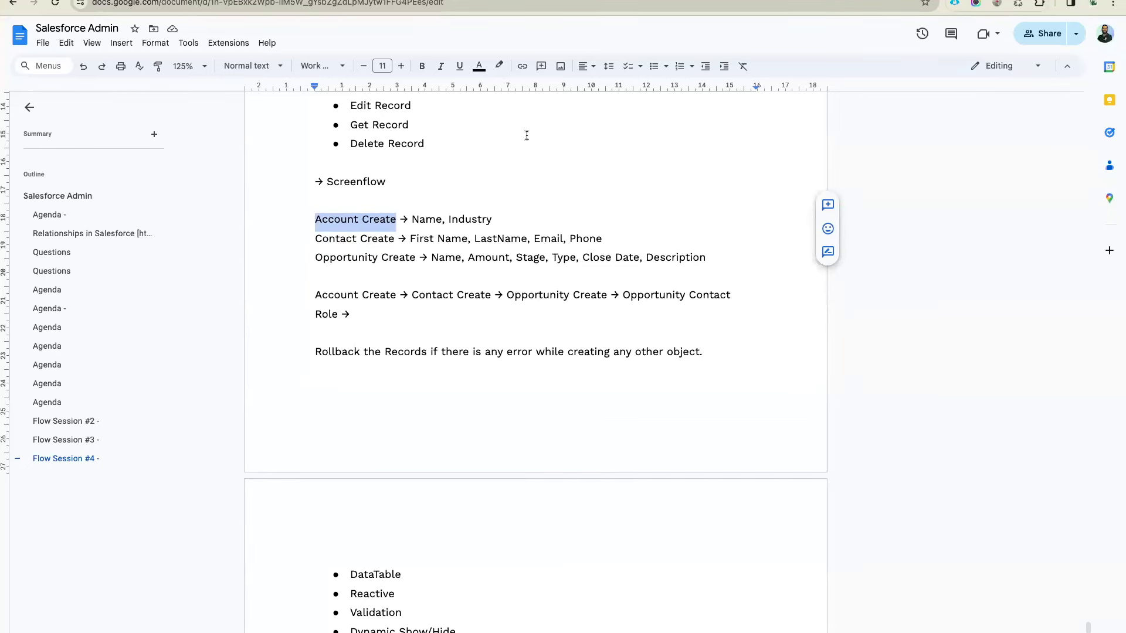
click(479, 2)
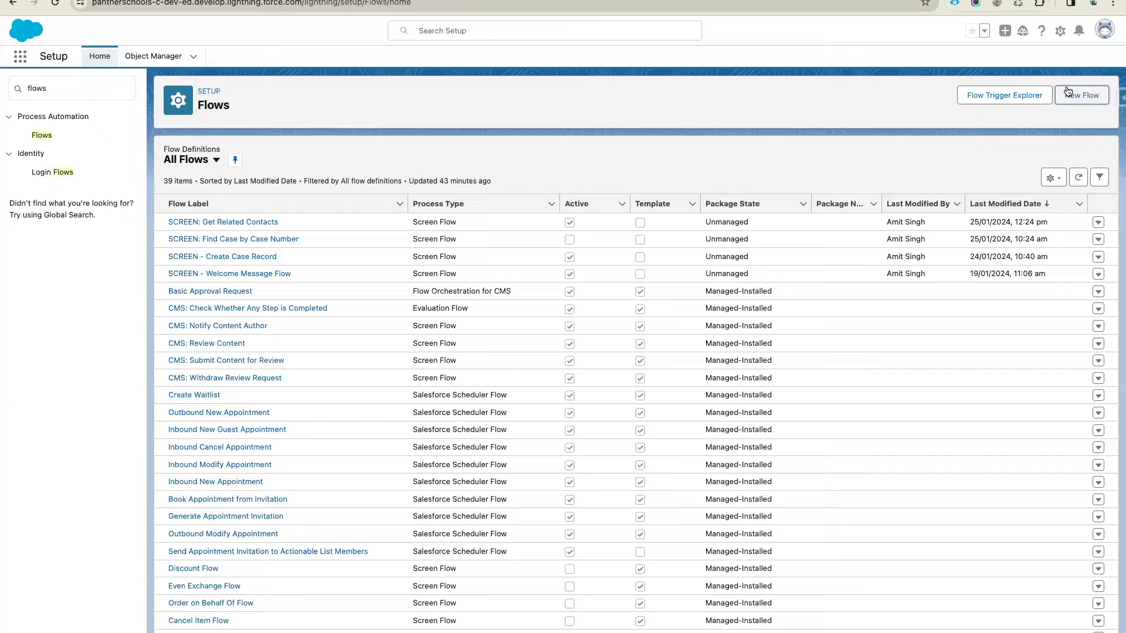
Create a new blank Screen Flow after checking the draw.io planning diagram
click(1081, 95)
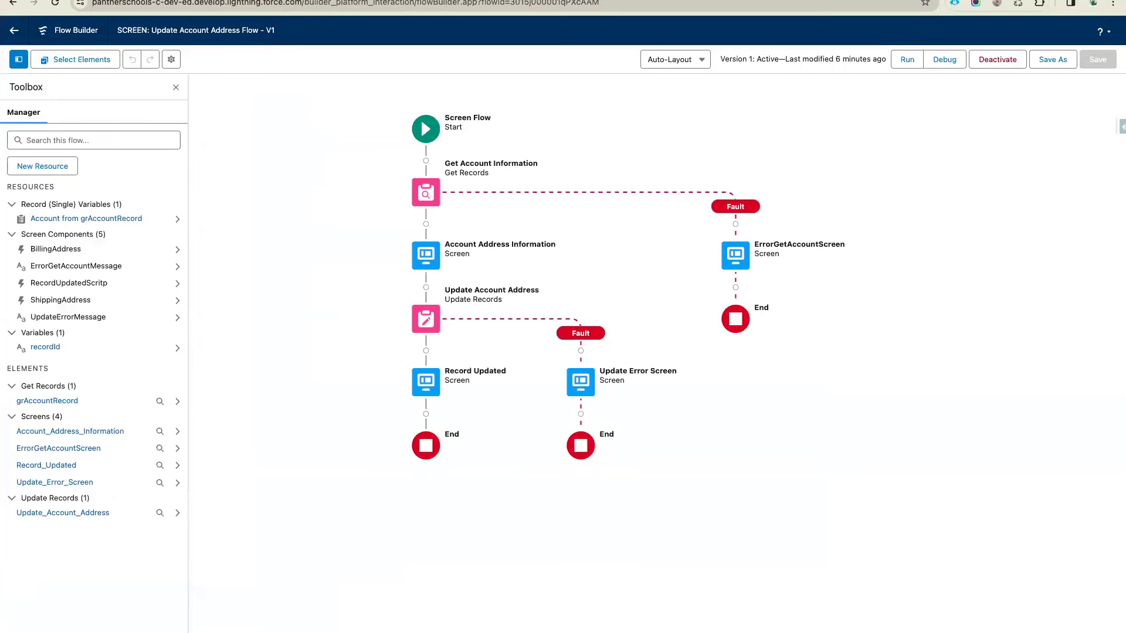
click(813, 4)
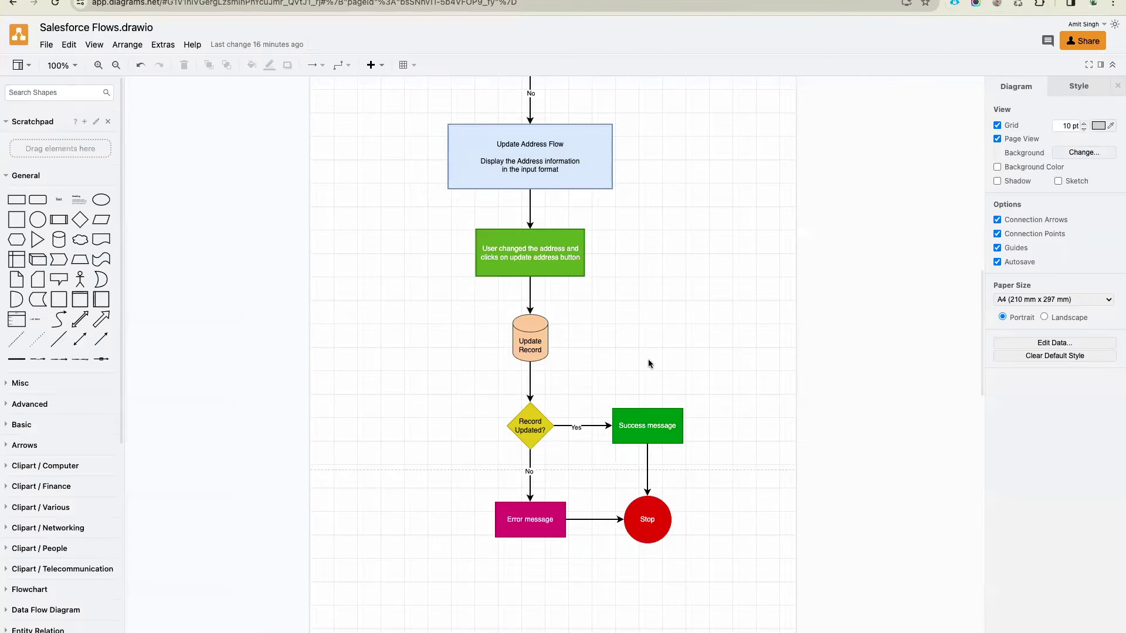
scroll(664, 201, up, 5)
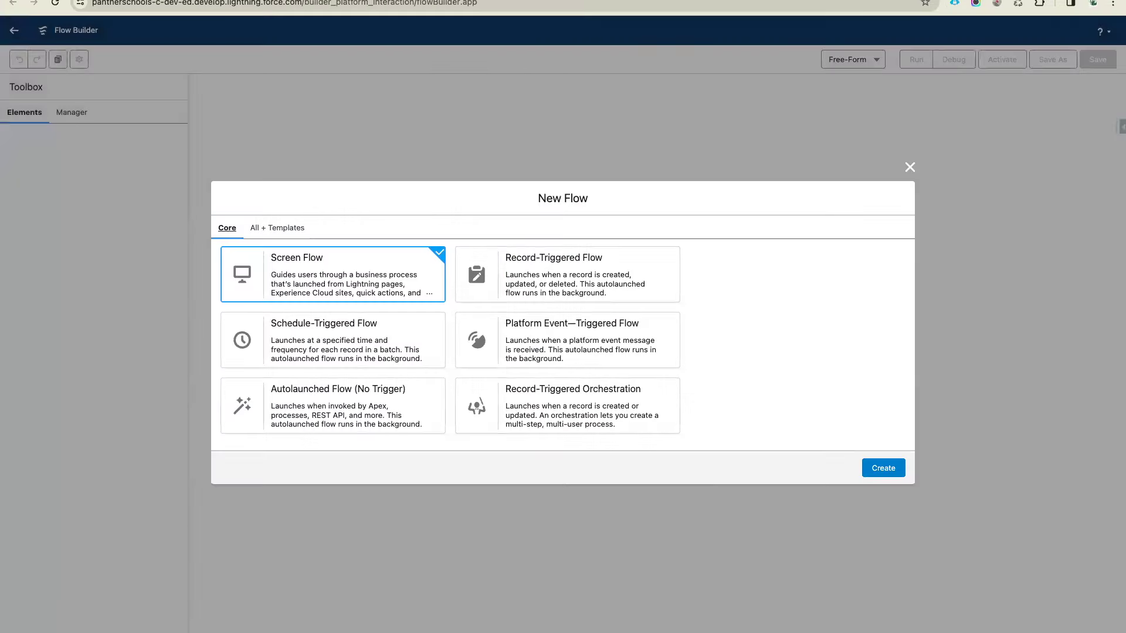
click(885, 469)
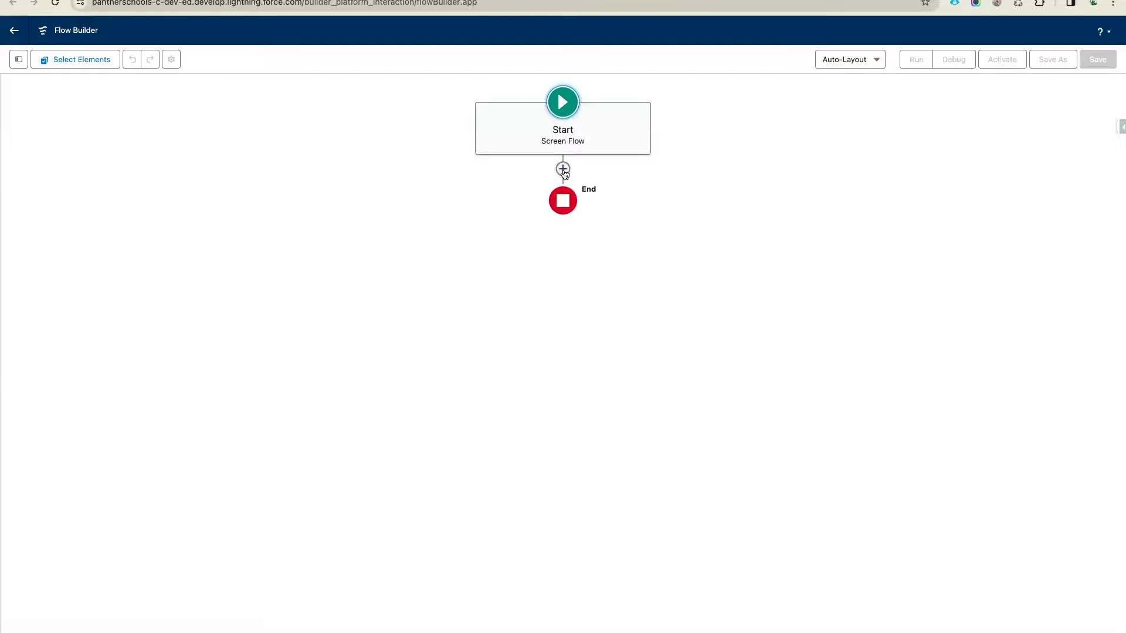
Add a screen labelled 'Create Account Screen' between Start and End, with its header hidden
click(563, 169)
click(518, 223)
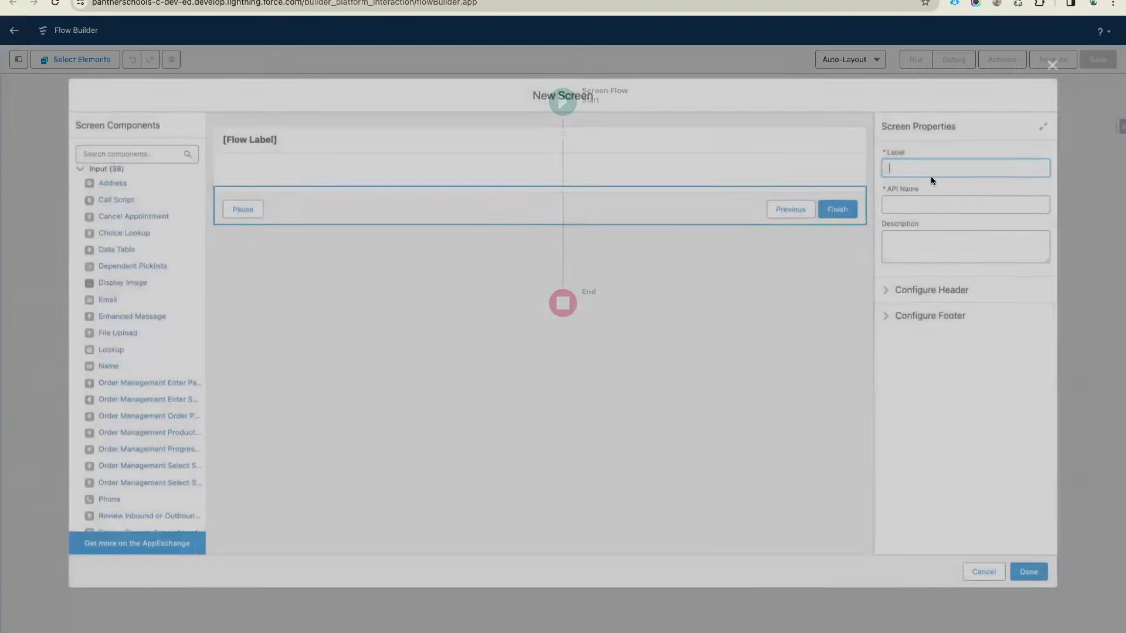
text(Create)
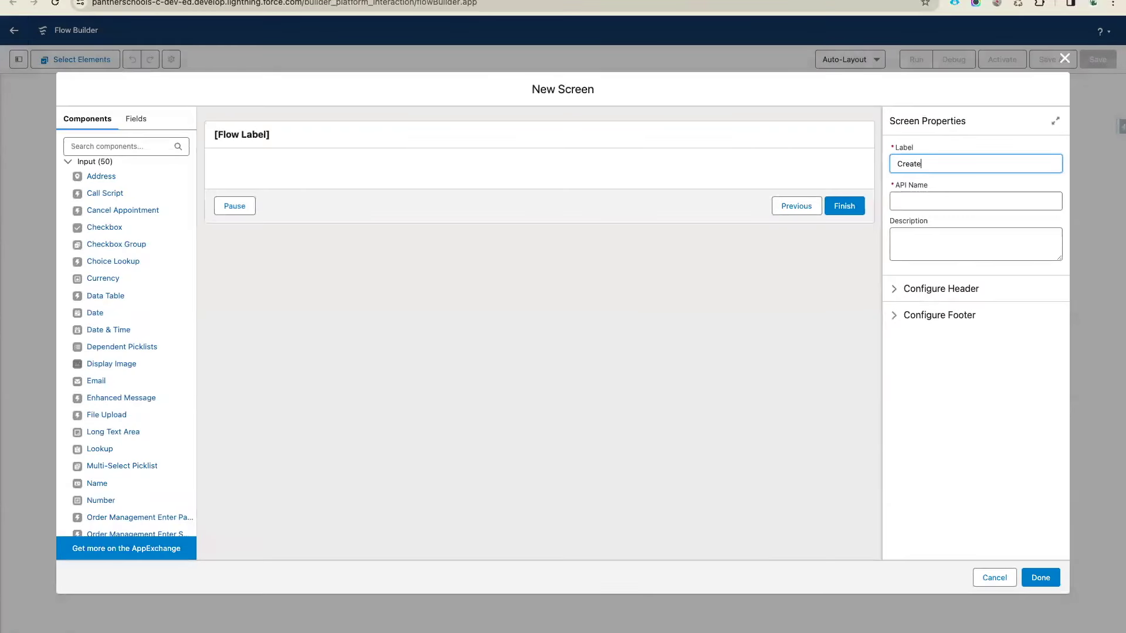
text( Account Screen)
click(926, 289)
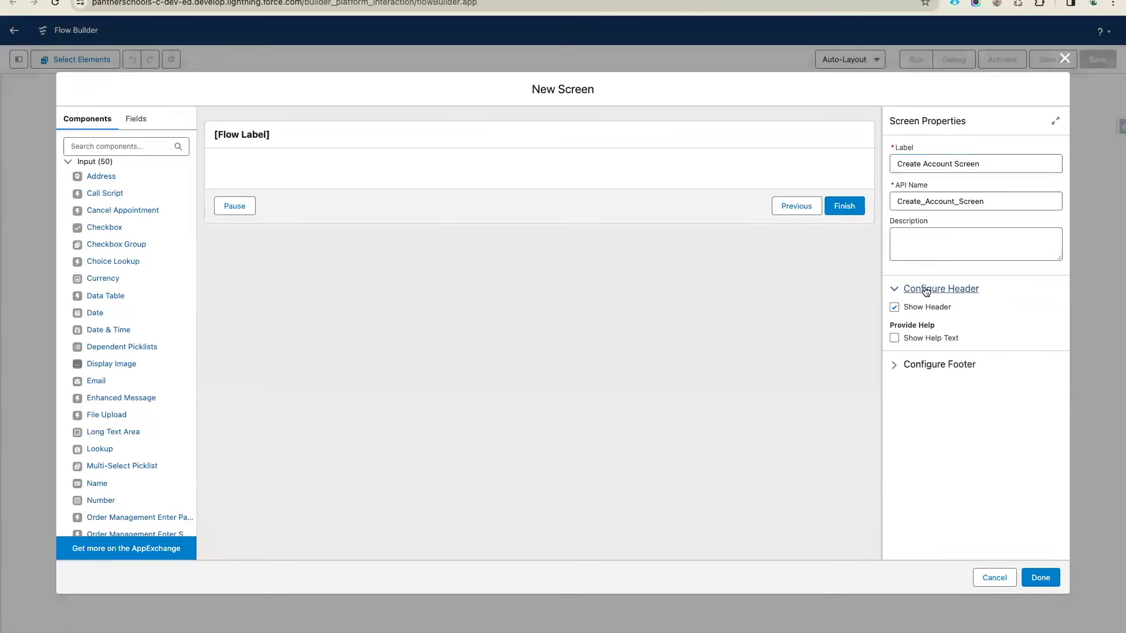
click(895, 307)
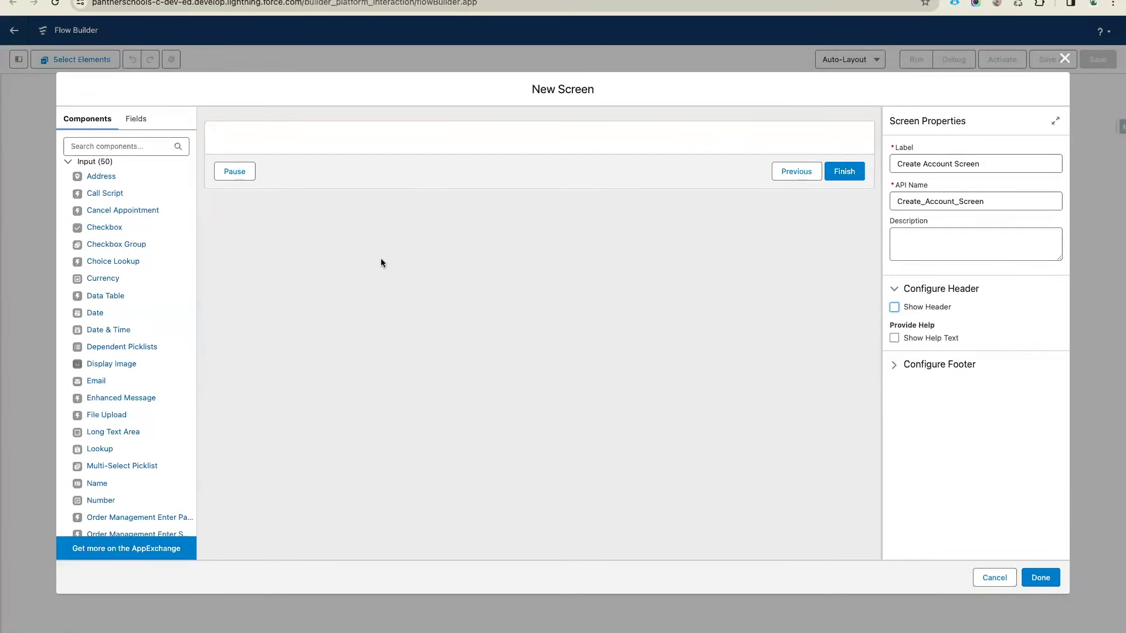
Place a required Text input labelled 'Account Name' on the screen and finish it
click(147, 146)
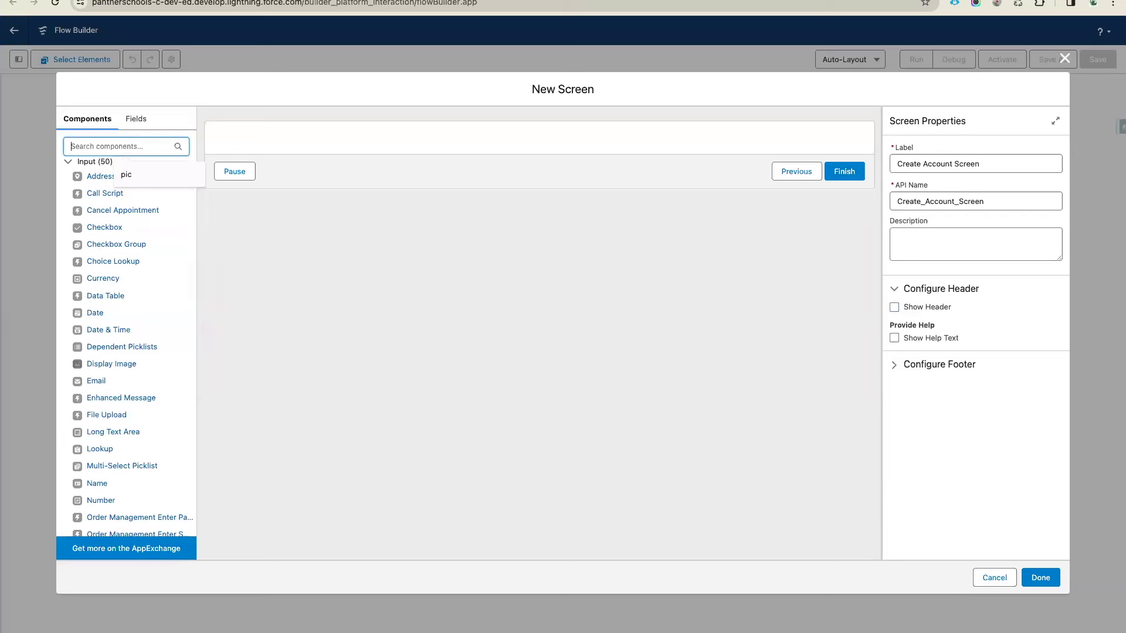
text(tex)
drag(93, 194, 266, 147)
click(900, 165)
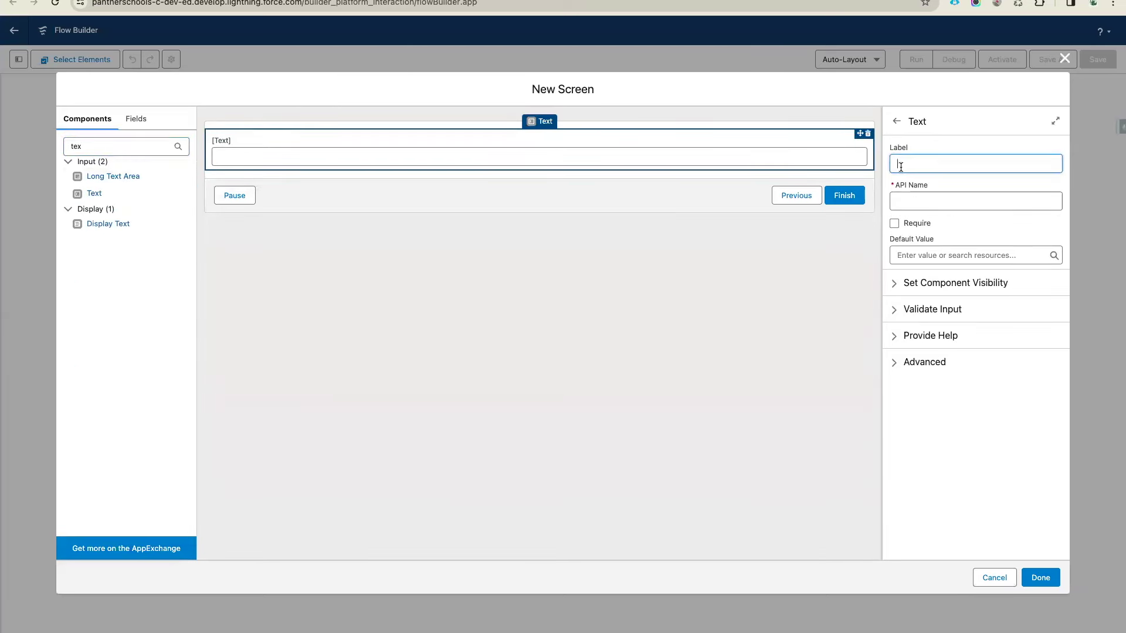
text(Account Name)
click(1001, 182)
click(894, 223)
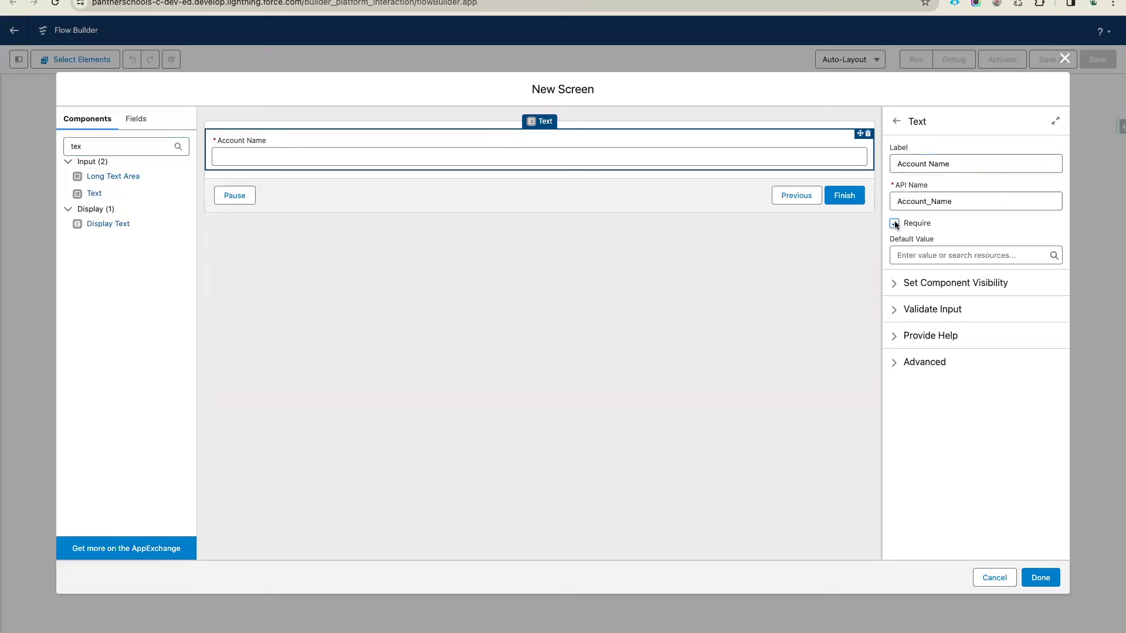
click(726, 388)
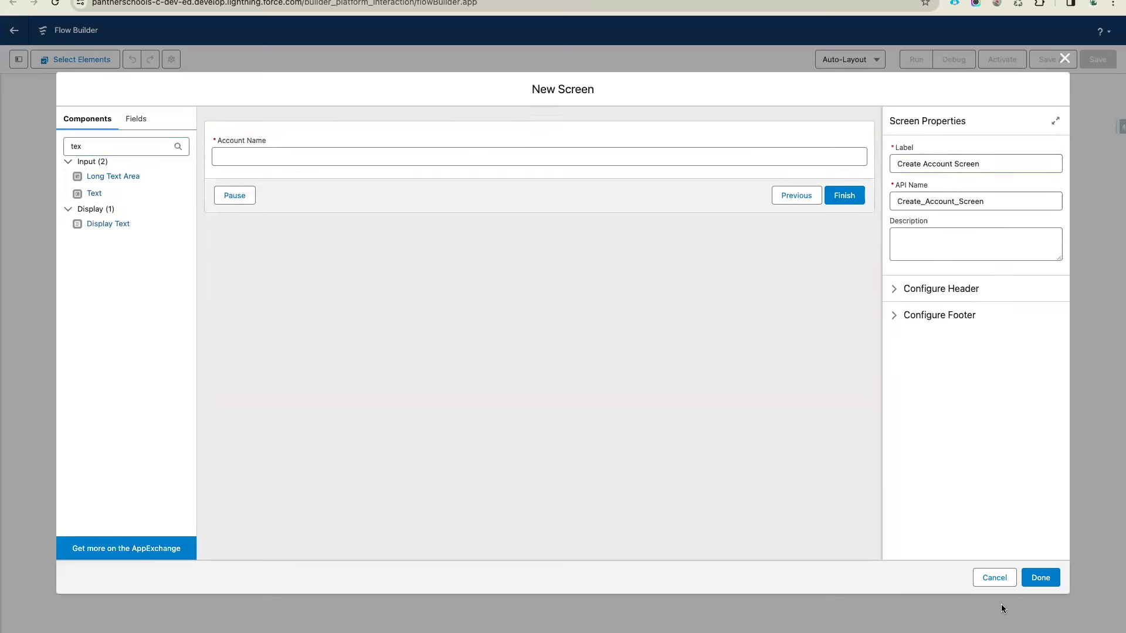
click(1038, 578)
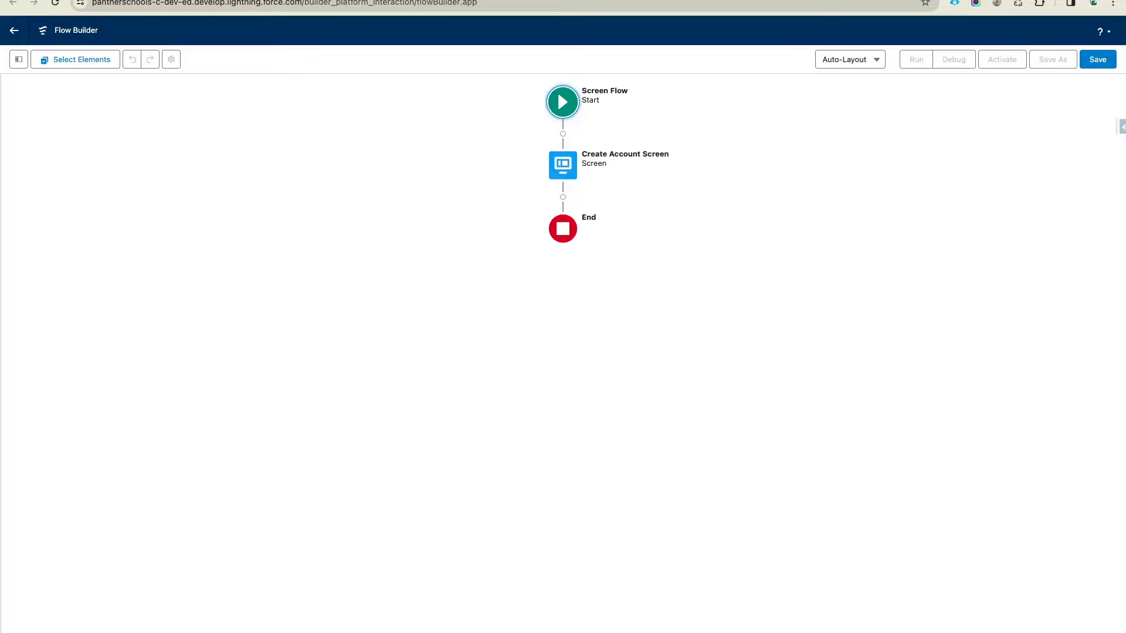
key(ctrl+Tab)
Add a second screen labelled 'Contact Create Screen' after the account screen, header hidden
drag(394, 238, 299, 235)
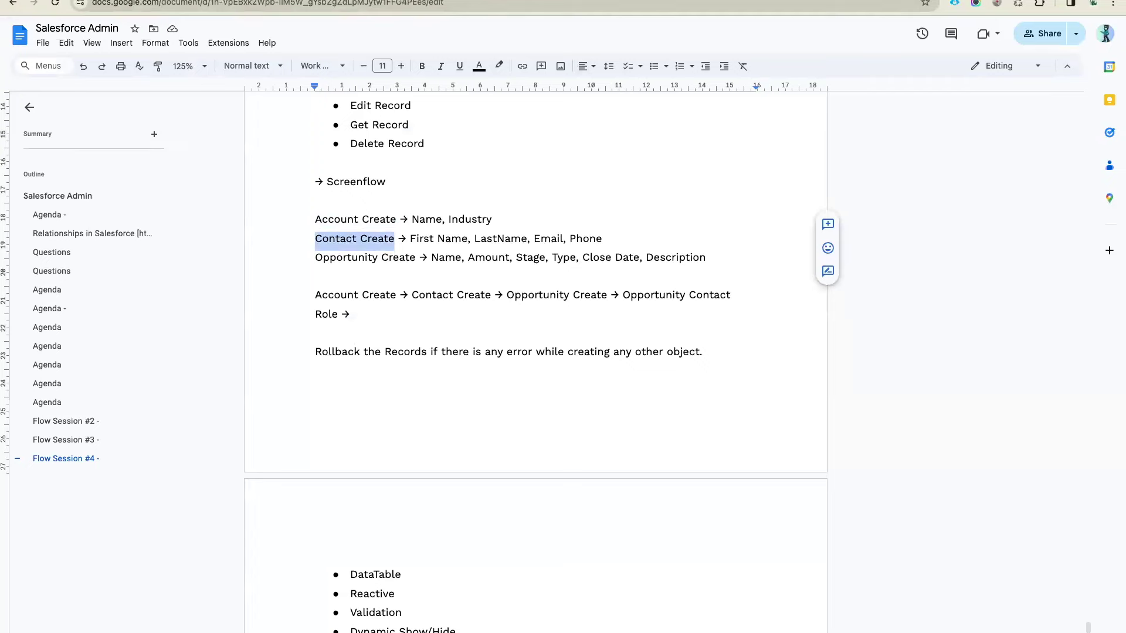
key(ctrl+Tab)
click(563, 197)
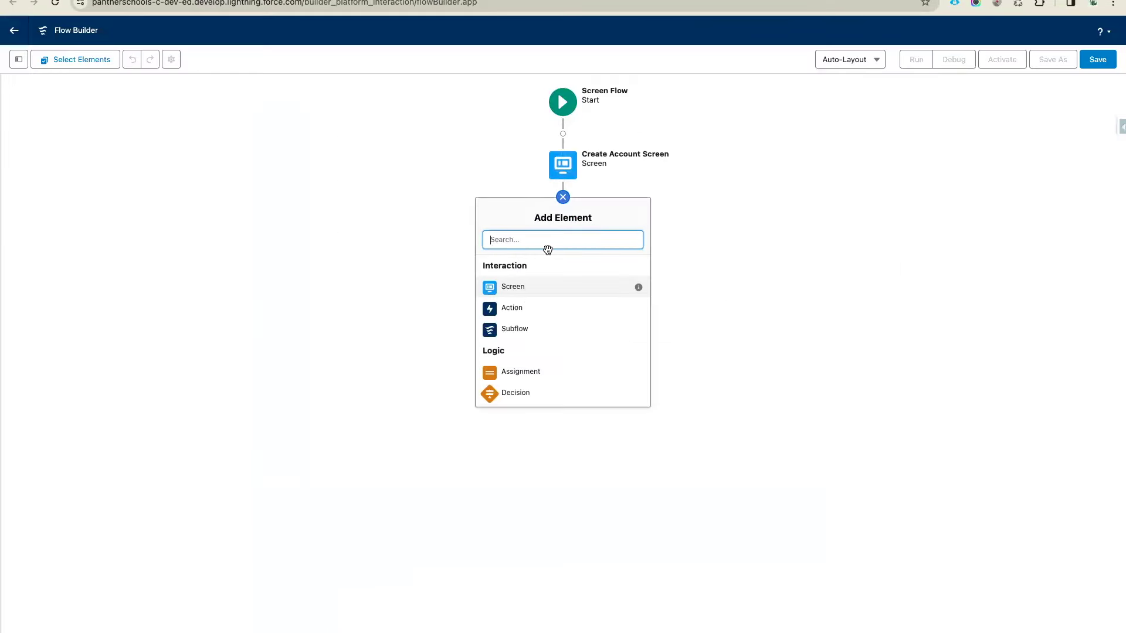
click(523, 292)
text(Contact Create Screen)
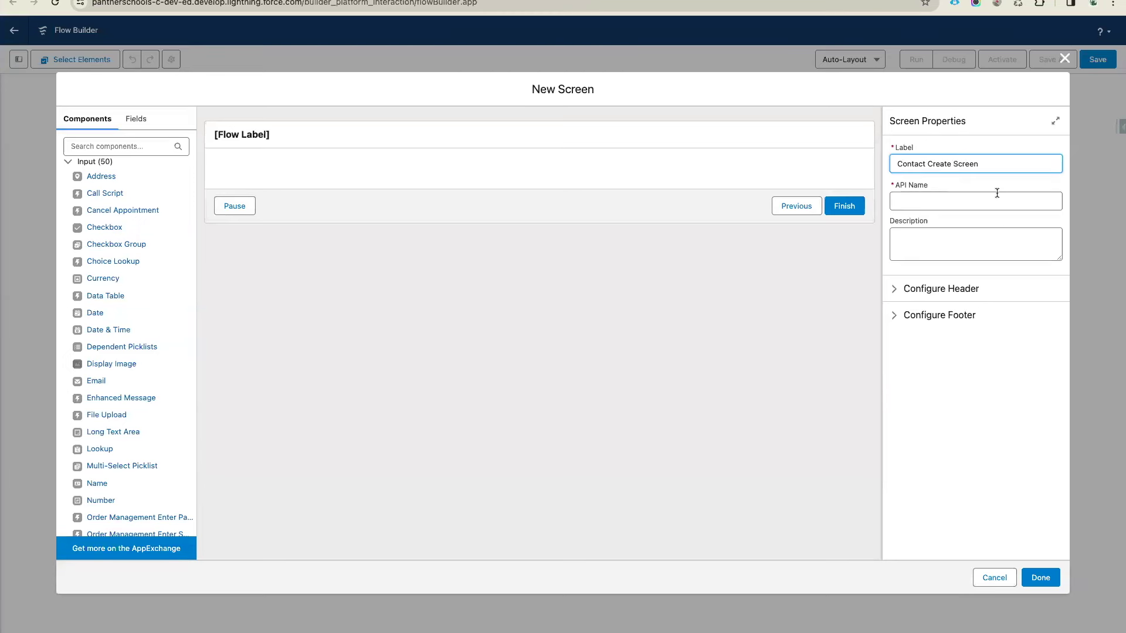
click(995, 197)
click(940, 289)
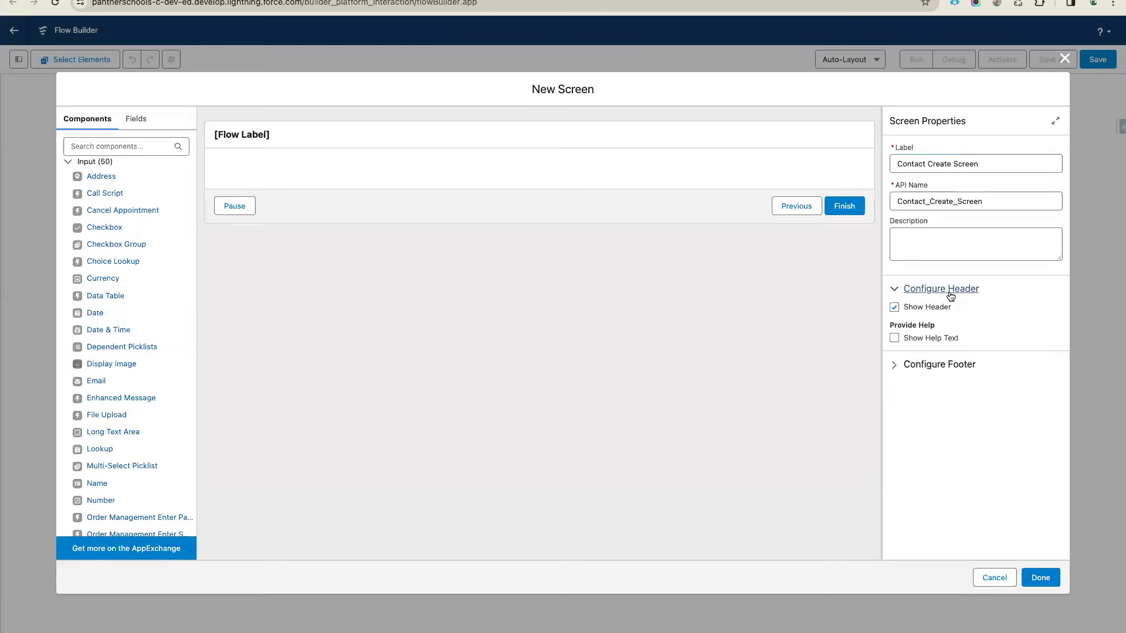
click(917, 308)
Place a Name component on the contact screen with API name ContactName
click(112, 147)
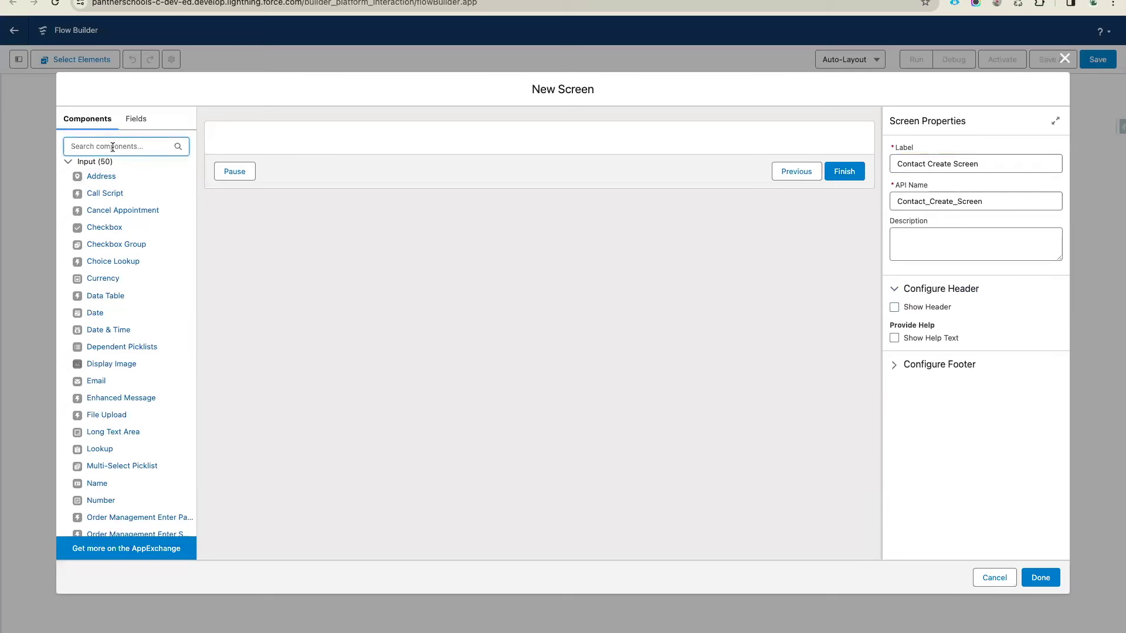
text(na)
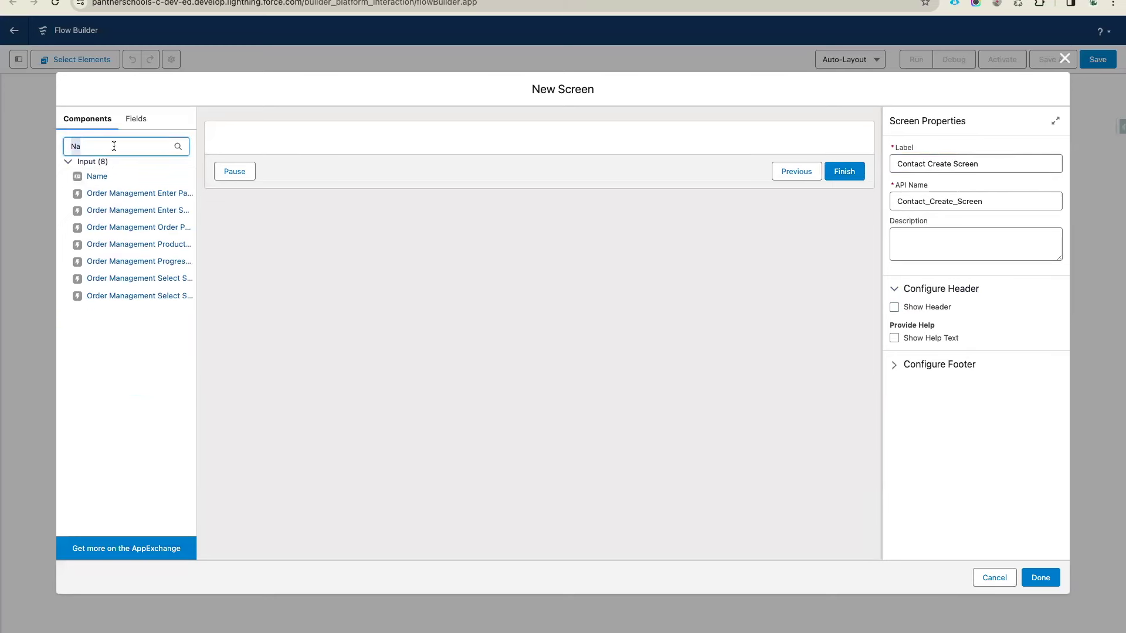
key(BackSpace)
key(BackSpace)
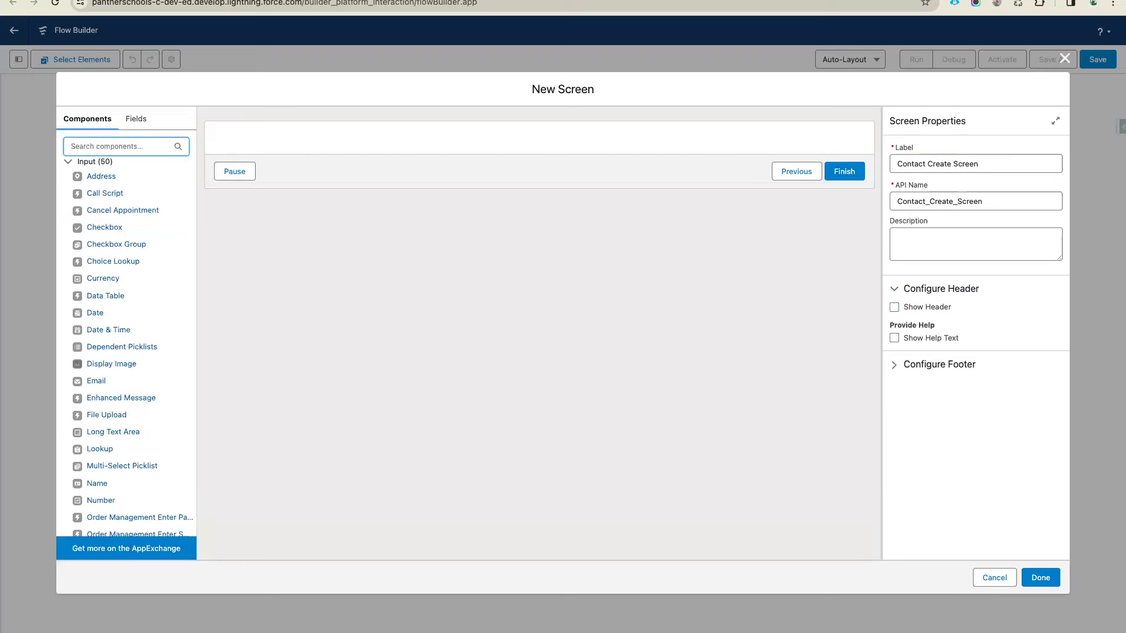
text(Na)
drag(97, 176, 320, 150)
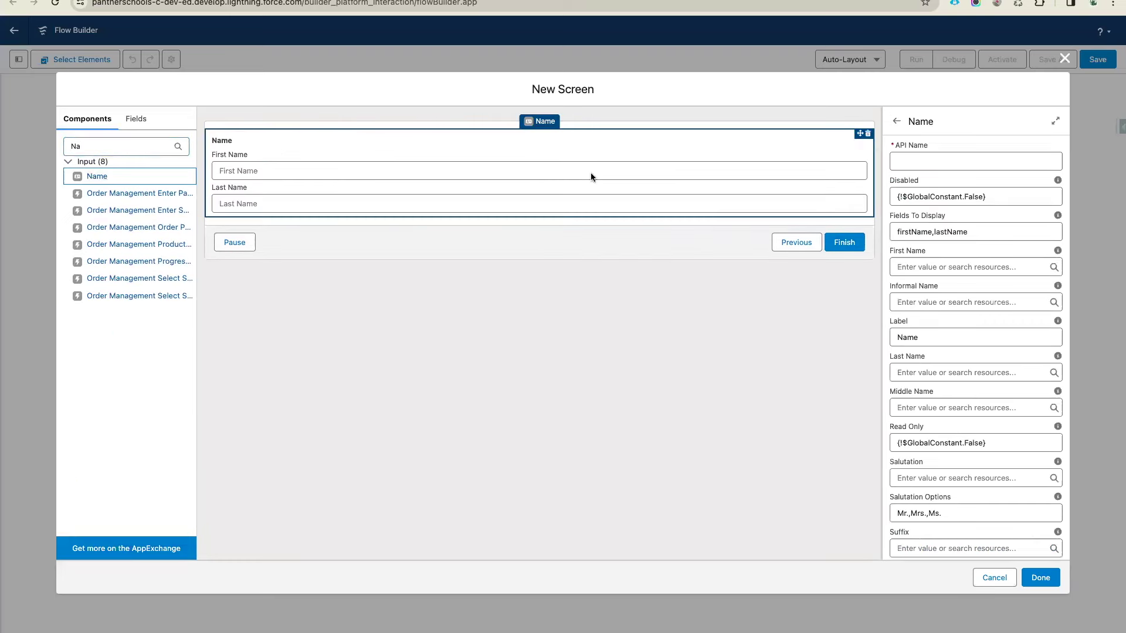
click(909, 165)
text(Cont)
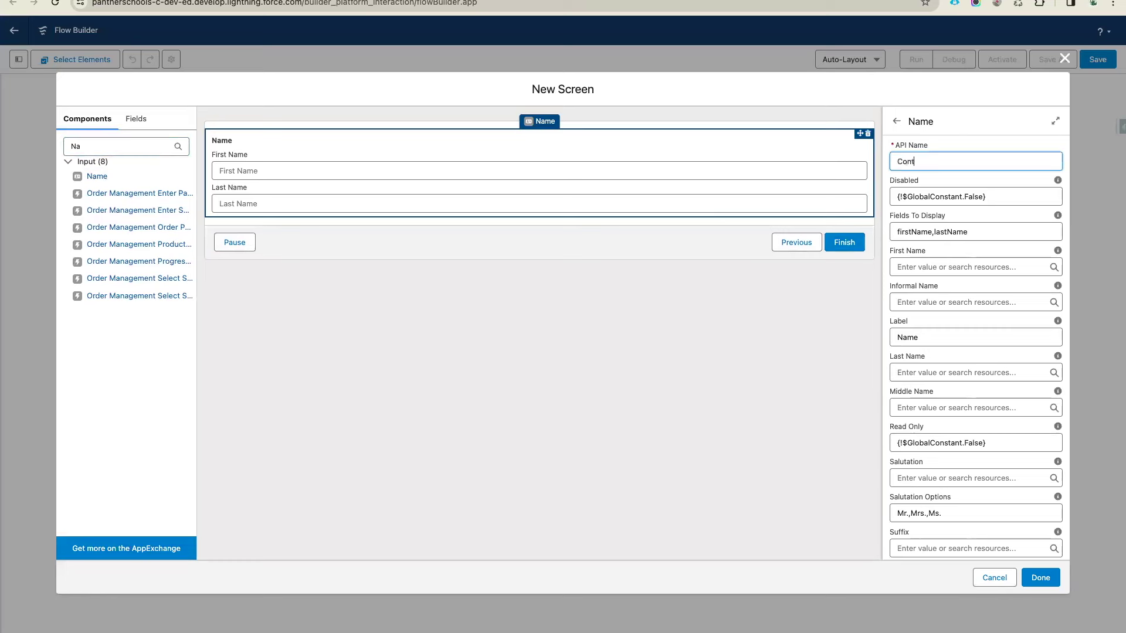
text(act Nameame)
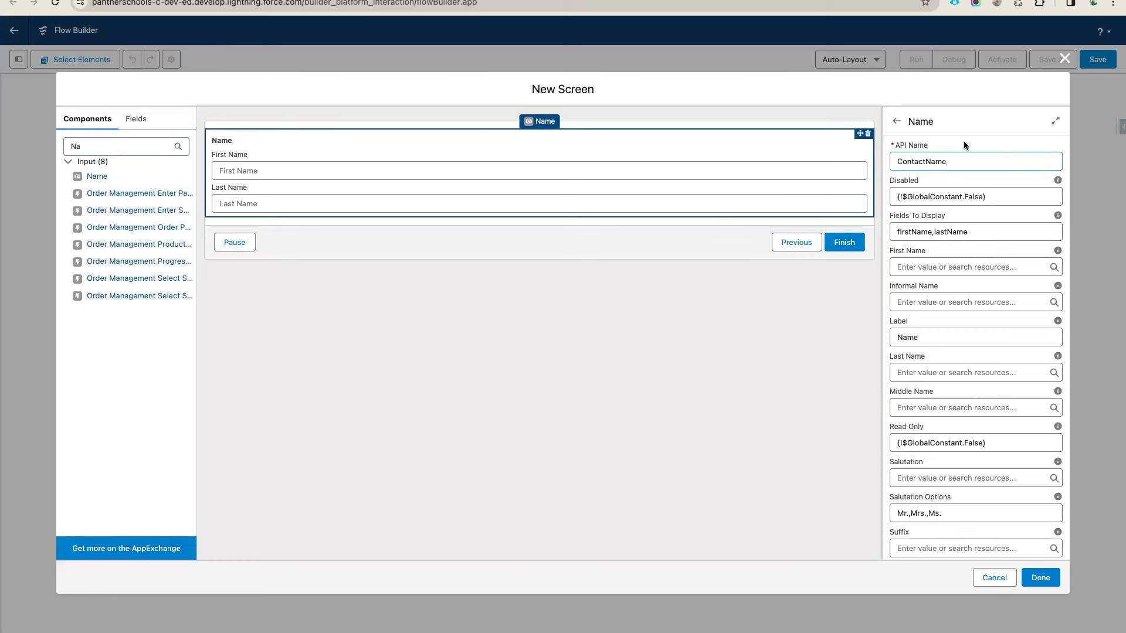
Add an Email component with API name Email below it and finish the screen
click(129, 146)
text(Ema)
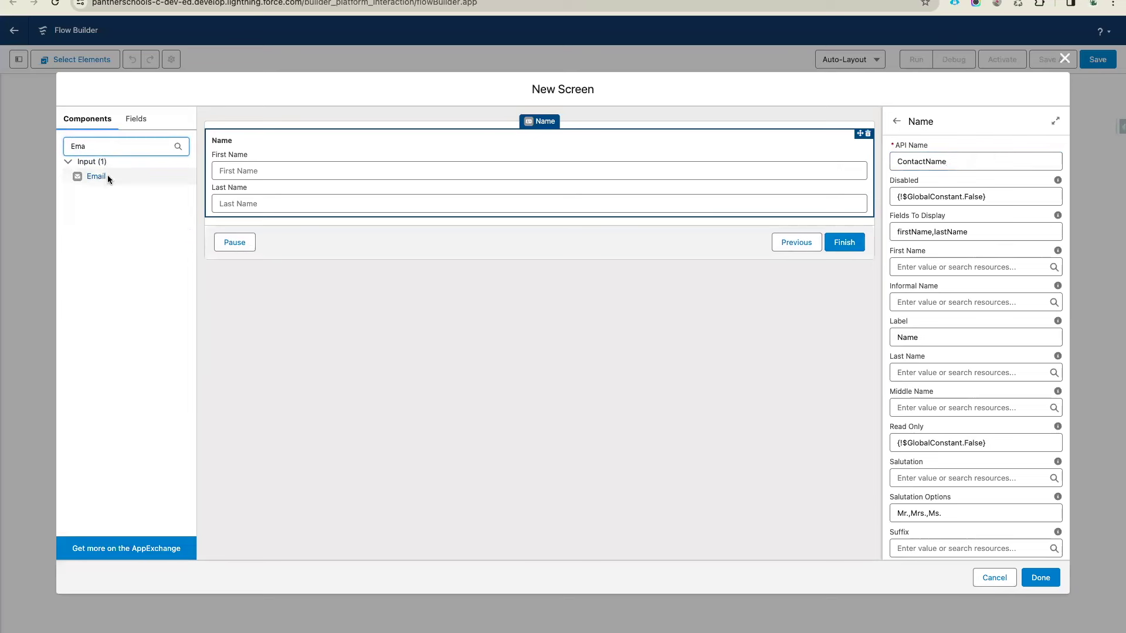
drag(107, 175, 282, 216)
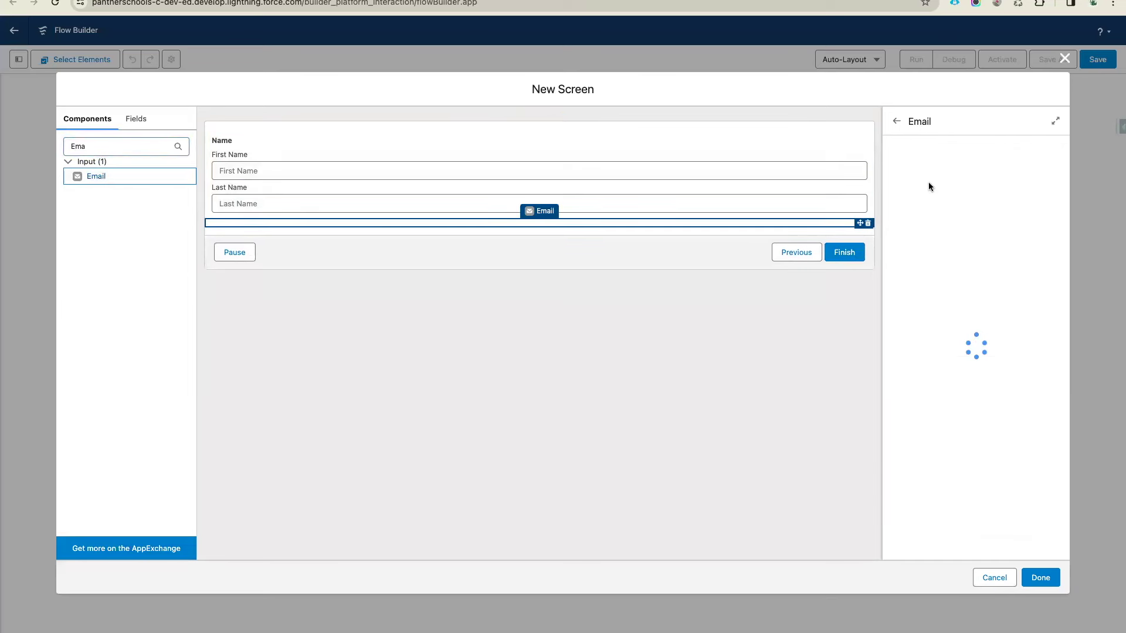
click(931, 162)
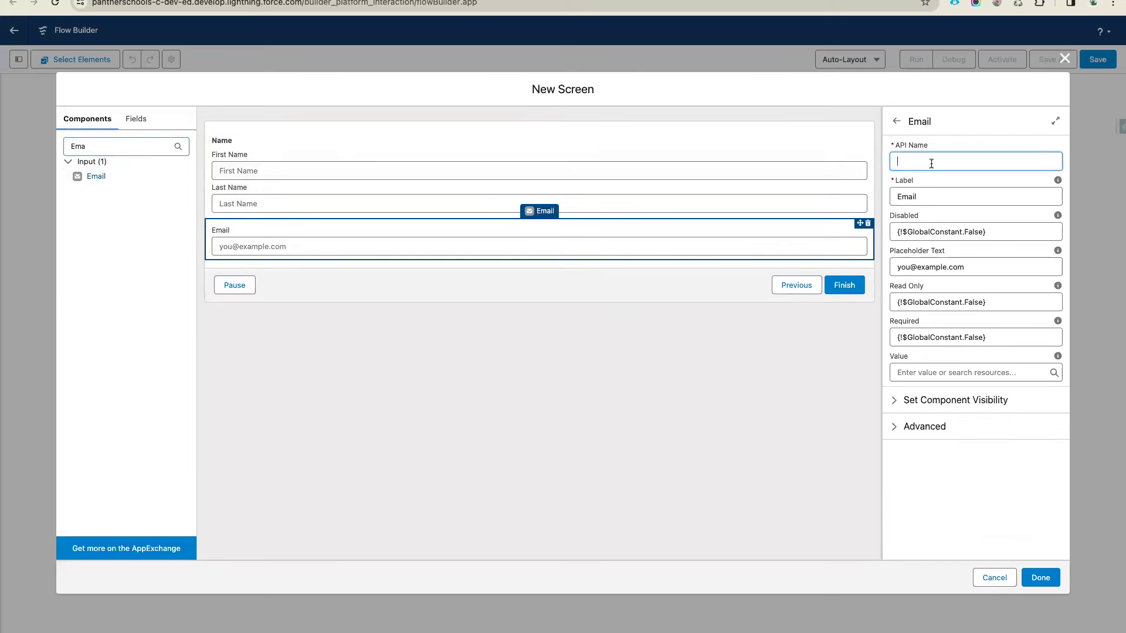
text(Email)
click(966, 149)
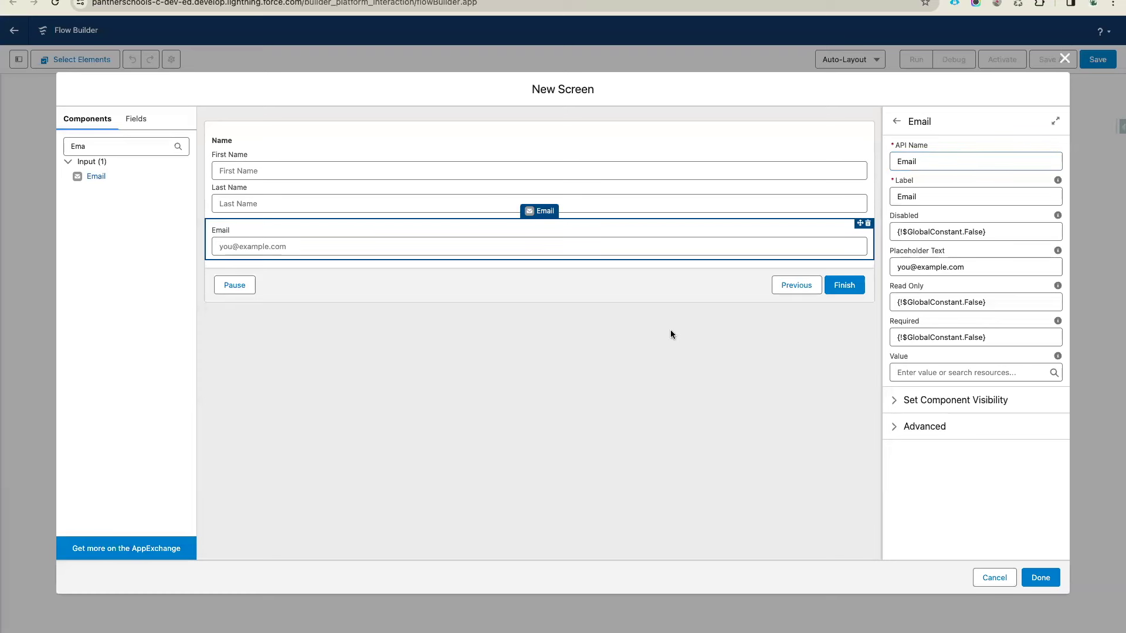
click(747, 199)
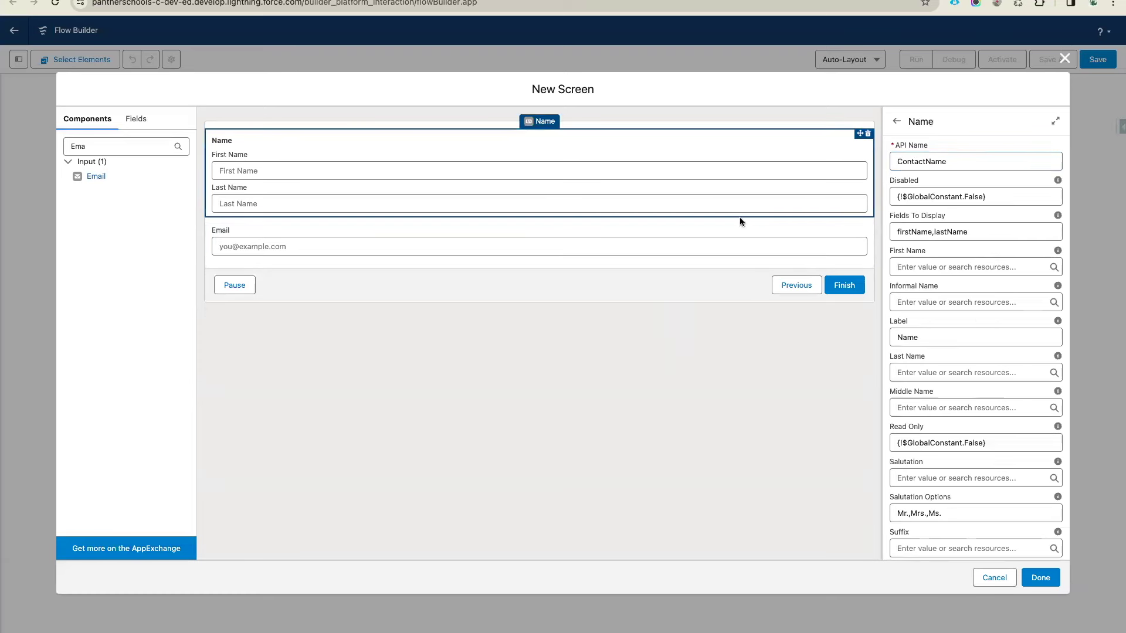
click(1040, 578)
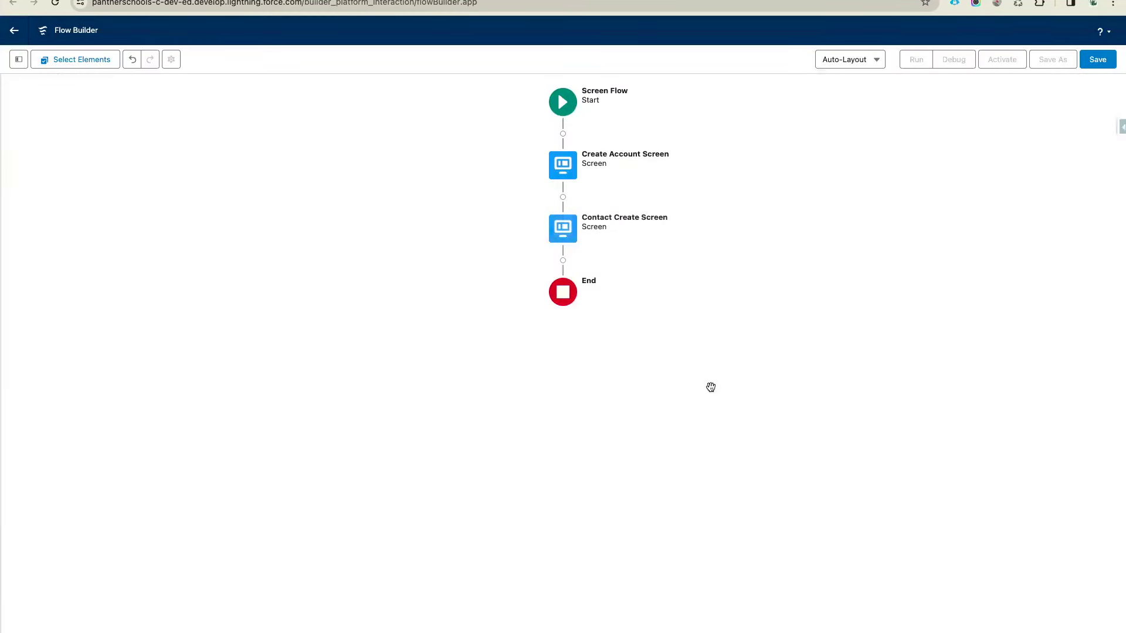
Save the flow as 'SCREEN: Create Account with Contact', removing the SCREEN_ prefix from its API name
click(1112, 66)
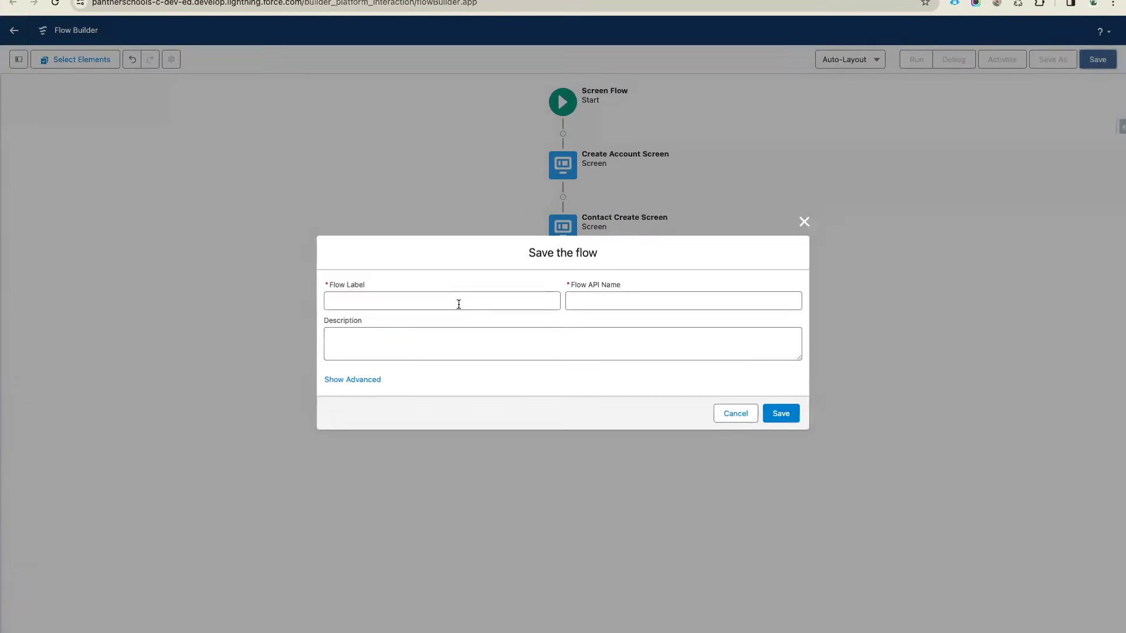
click(458, 302)
text(SCREEN)
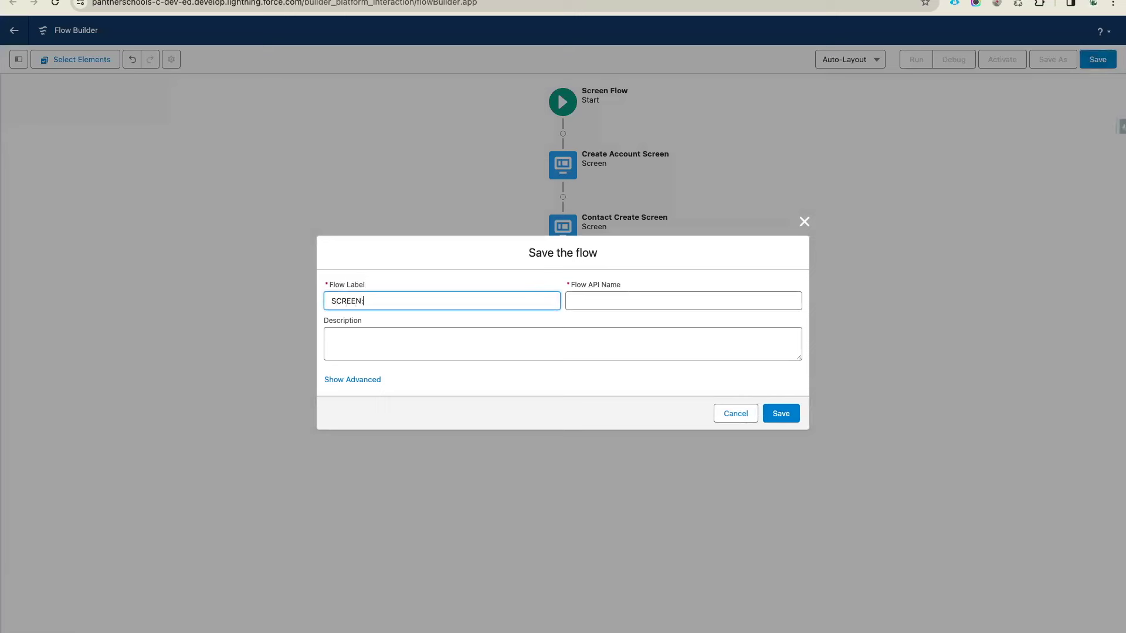
text(: Create Account with Contact)
click(588, 349)
drag(599, 300, 530, 301)
key(BackSpace)
click(797, 418)
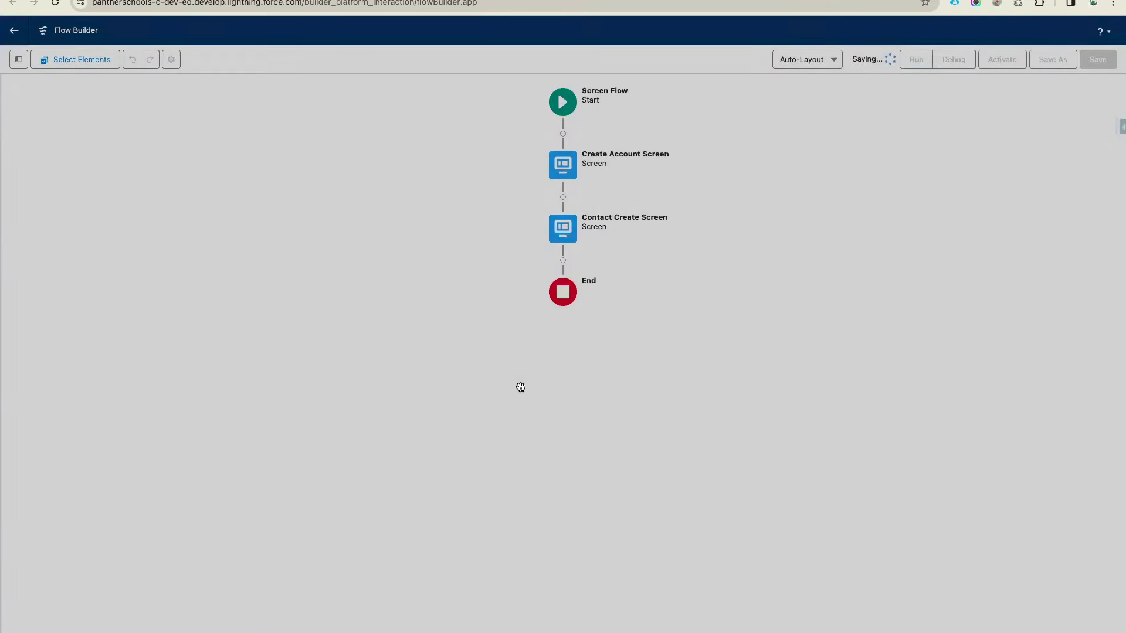
click(18, 60)
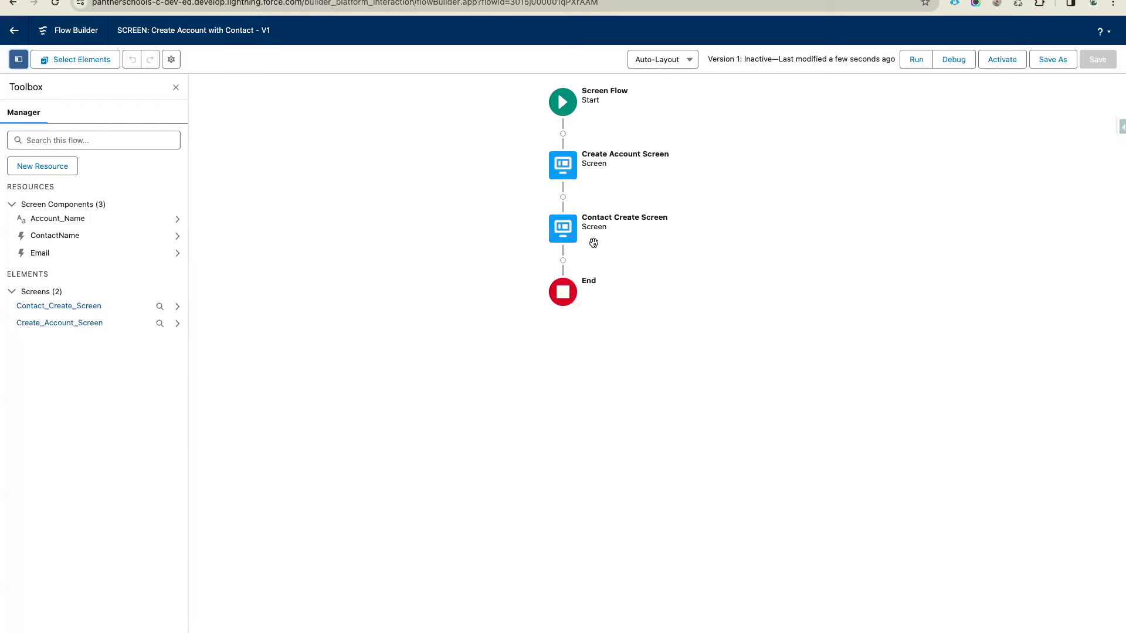
Insert a Create Records element between Contact Create Screen and End
click(563, 260)
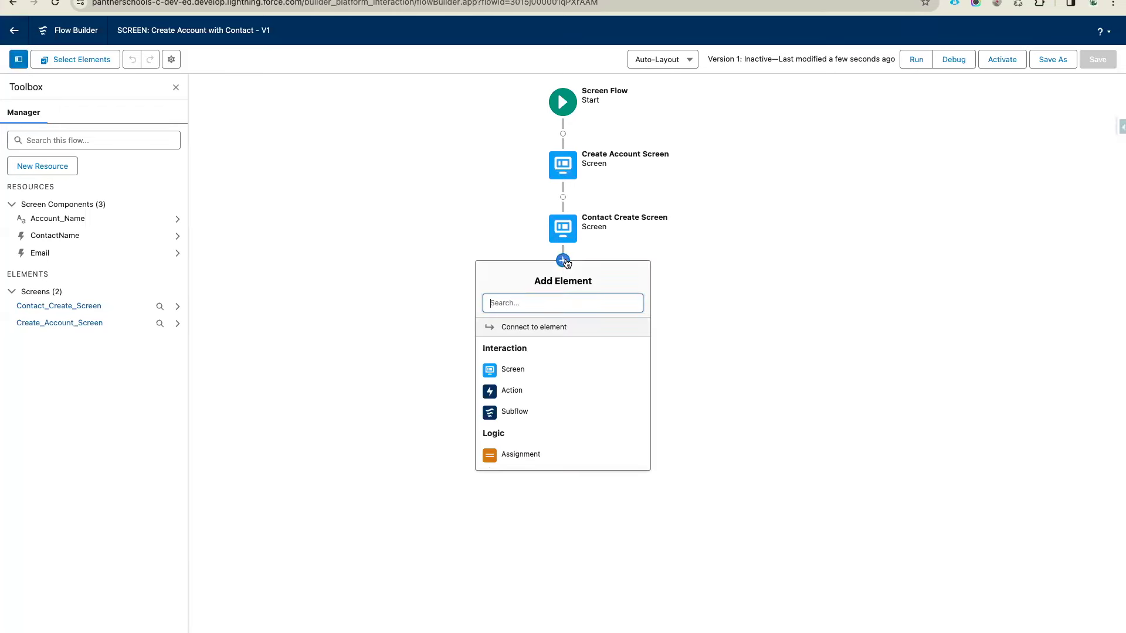
text(g)
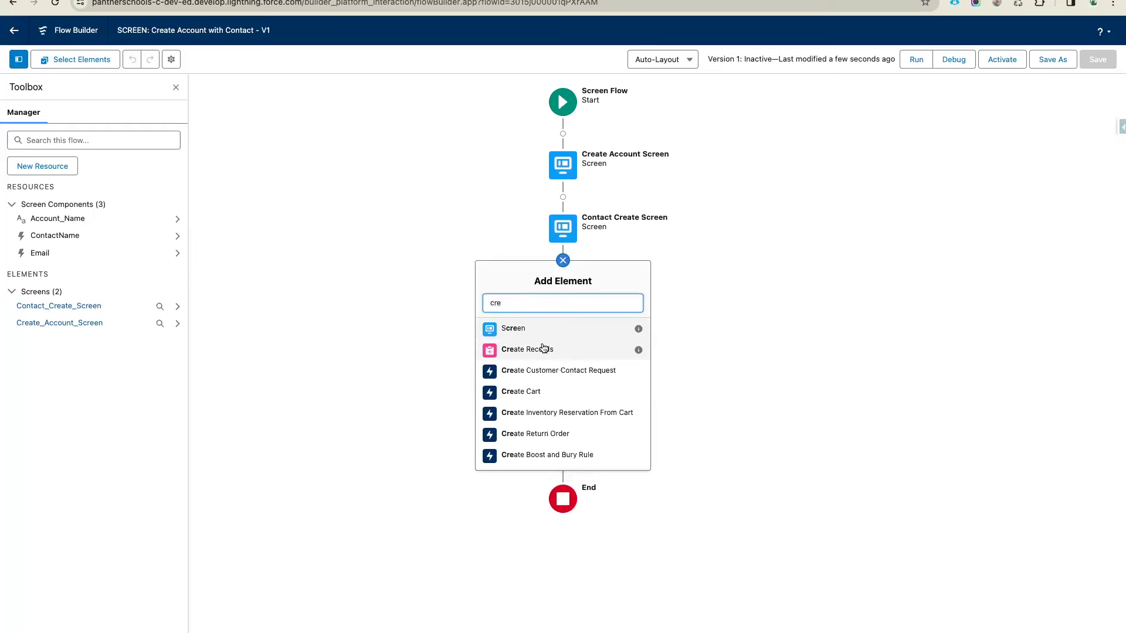
click(543, 349)
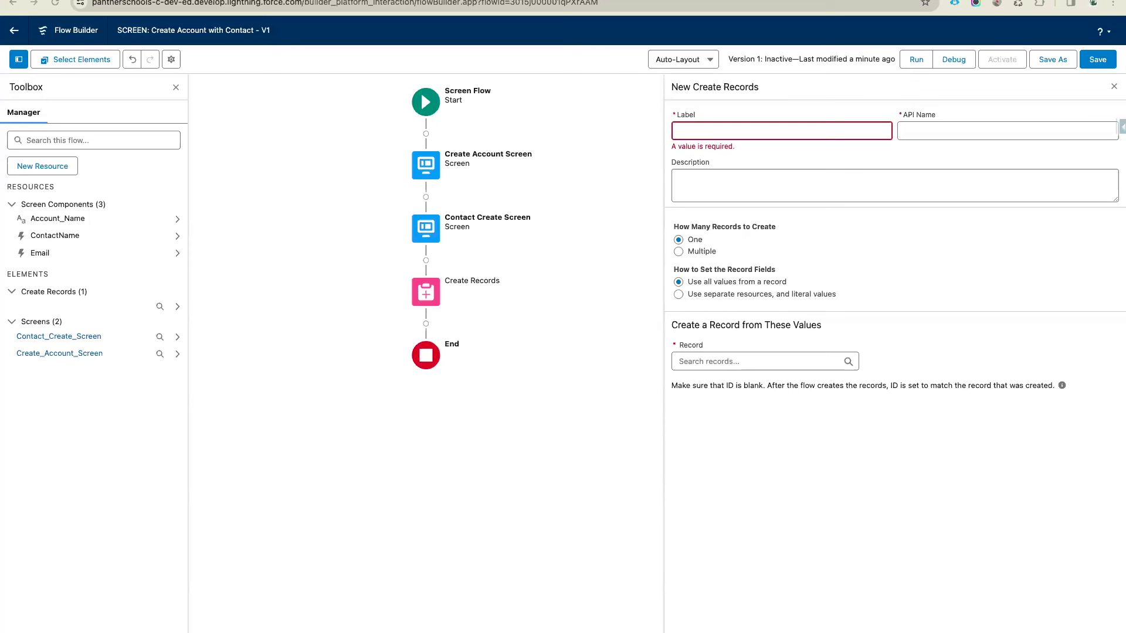
Label the step 'Create Account', using separate resources and literal values on the Account object
click(714, 125)
text(Create Account)
click(800, 150)
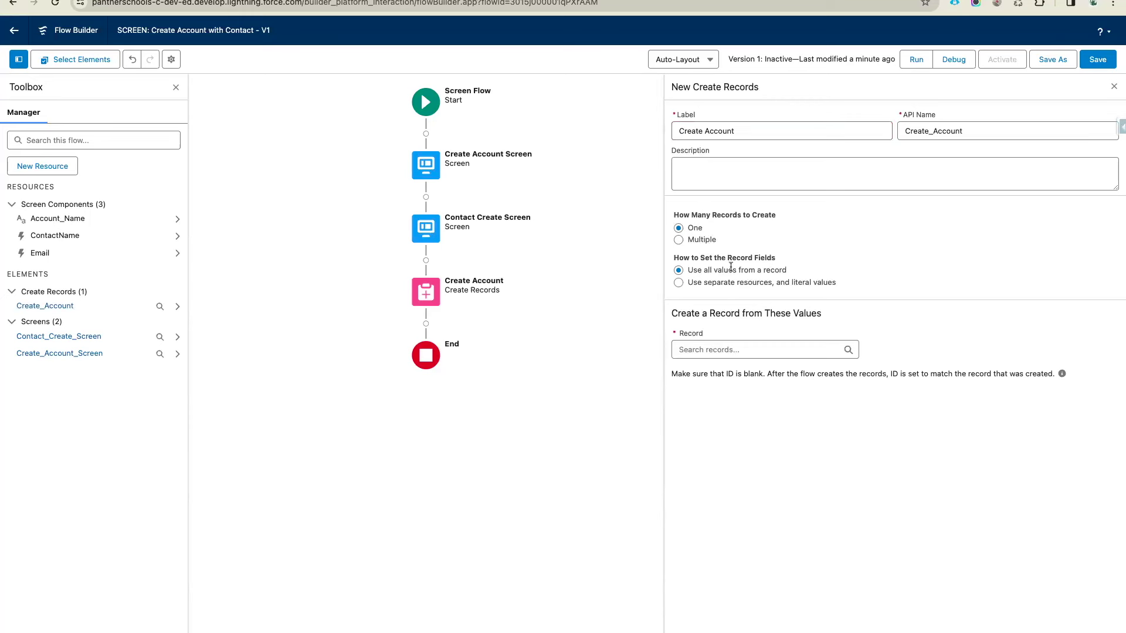
click(698, 284)
click(703, 352)
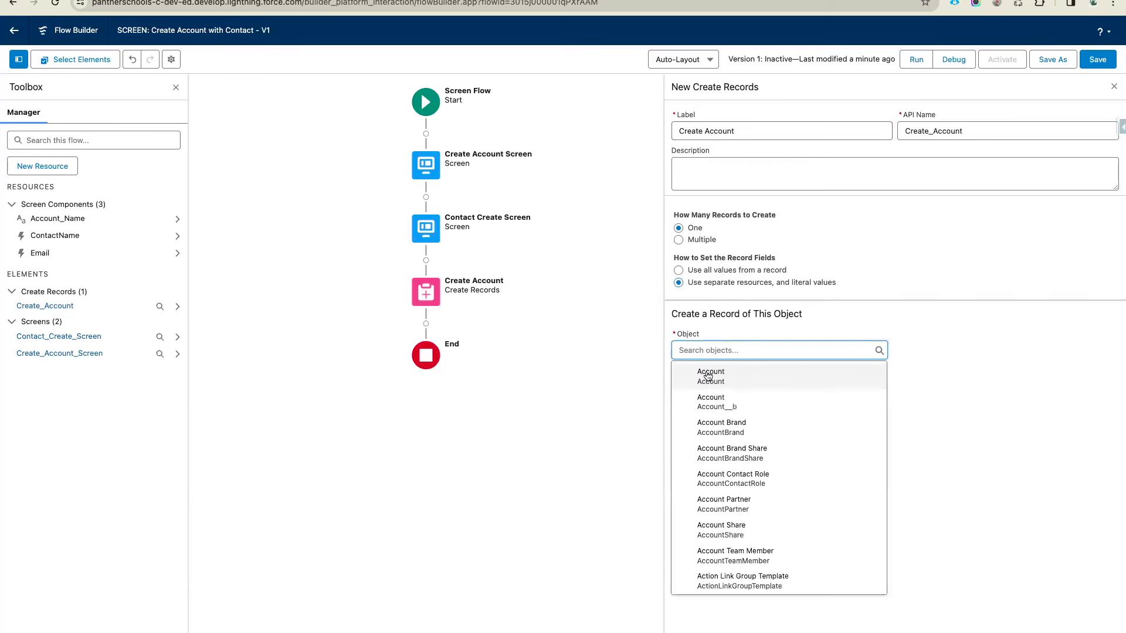
click(708, 376)
Map the Account Name field to {!Account_Name} and save the flow
click(742, 414)
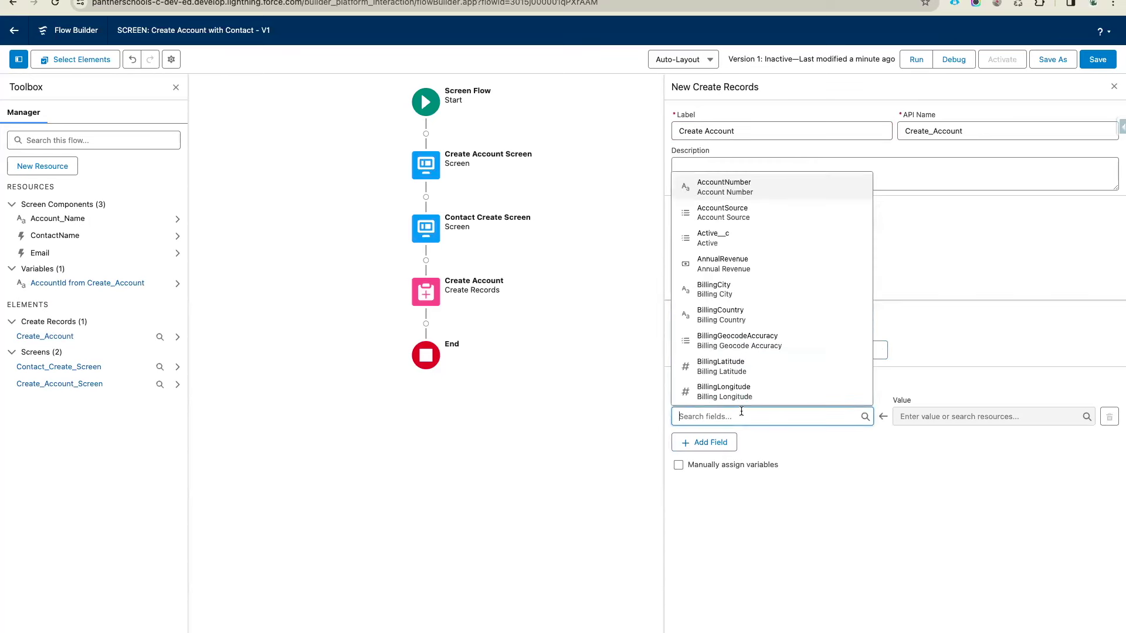
text(Name)
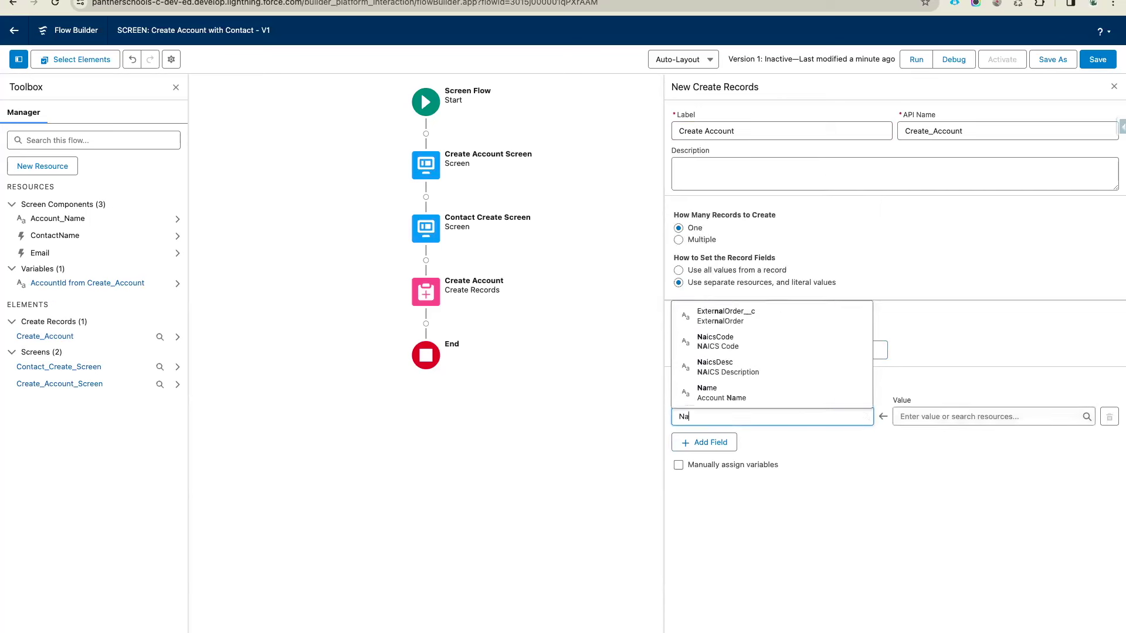
click(756, 399)
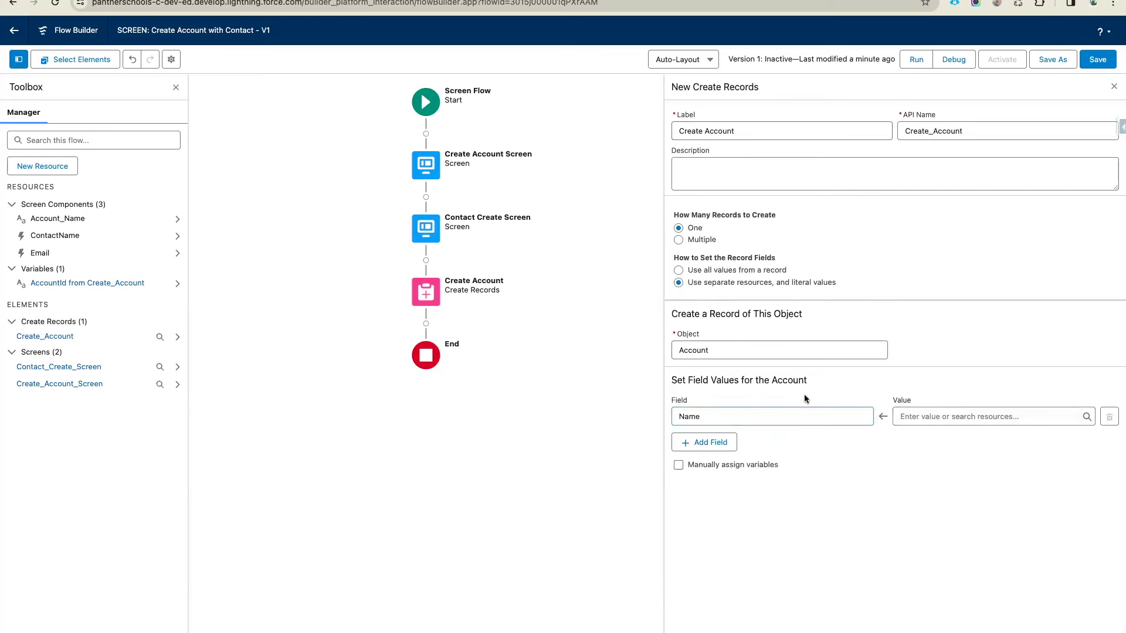
click(908, 416)
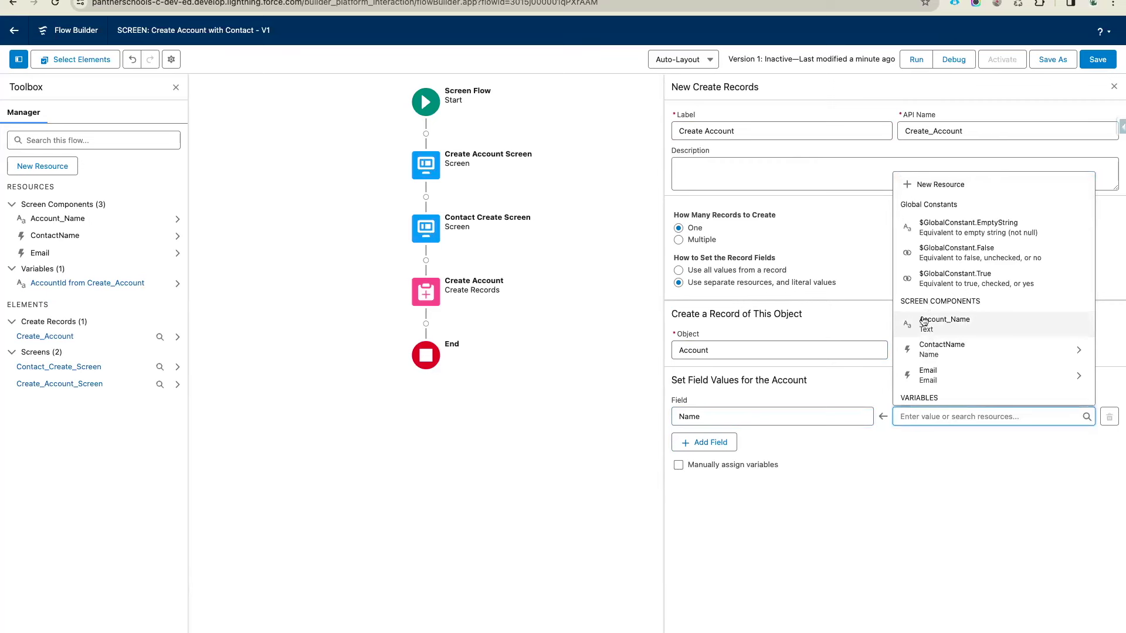
click(978, 330)
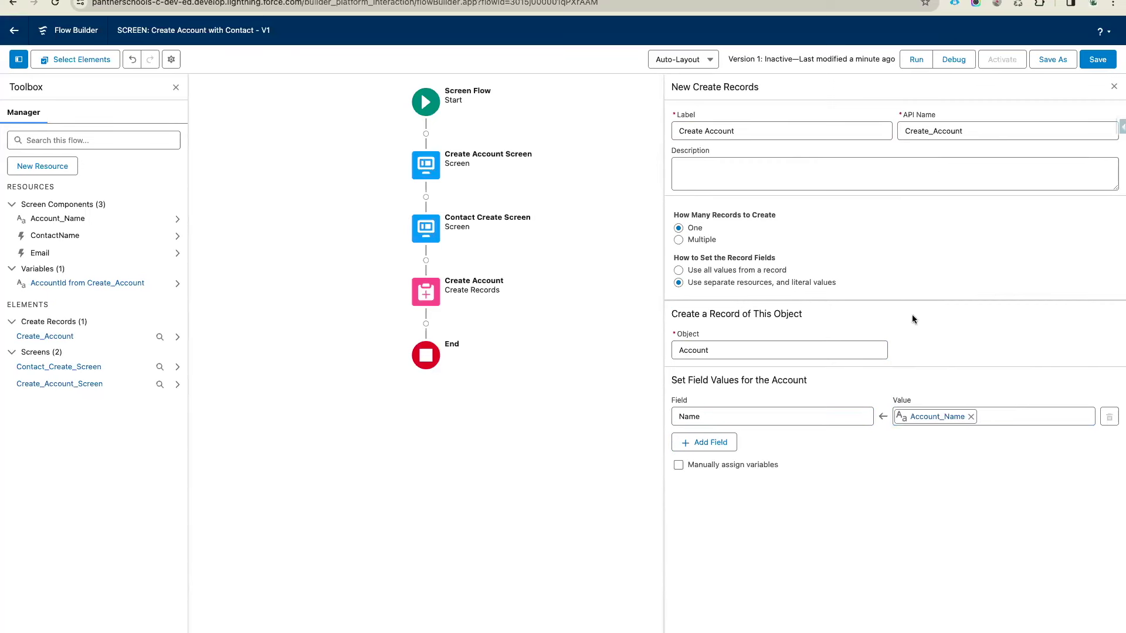
click(1092, 65)
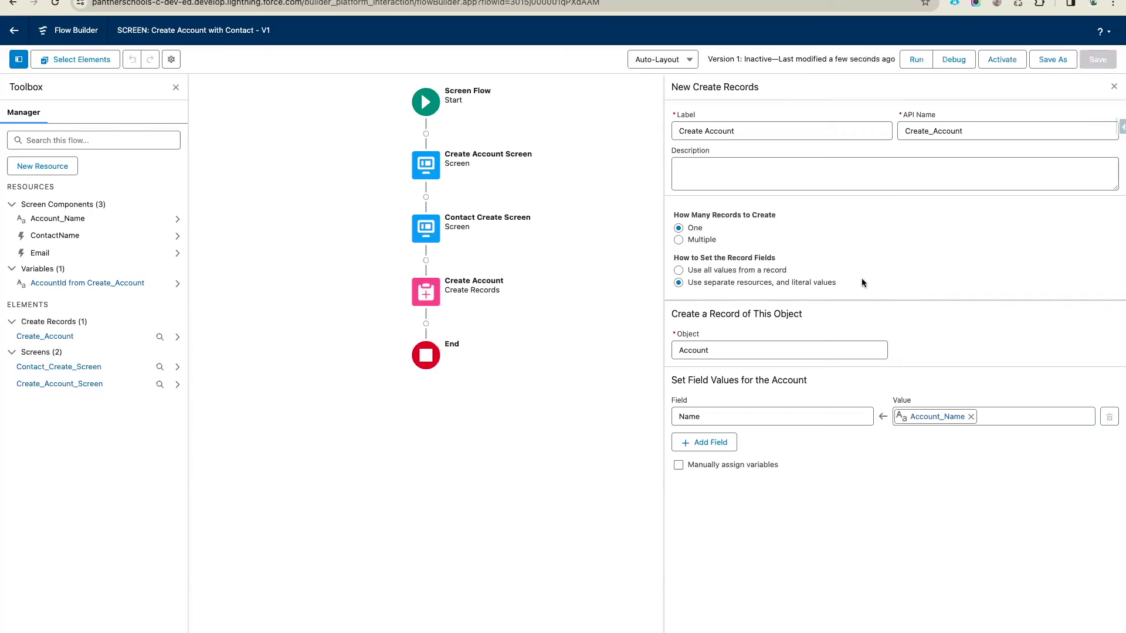
Add a fault path to Create Account holding a screen labelled 'Account Error Screen'
click(431, 300)
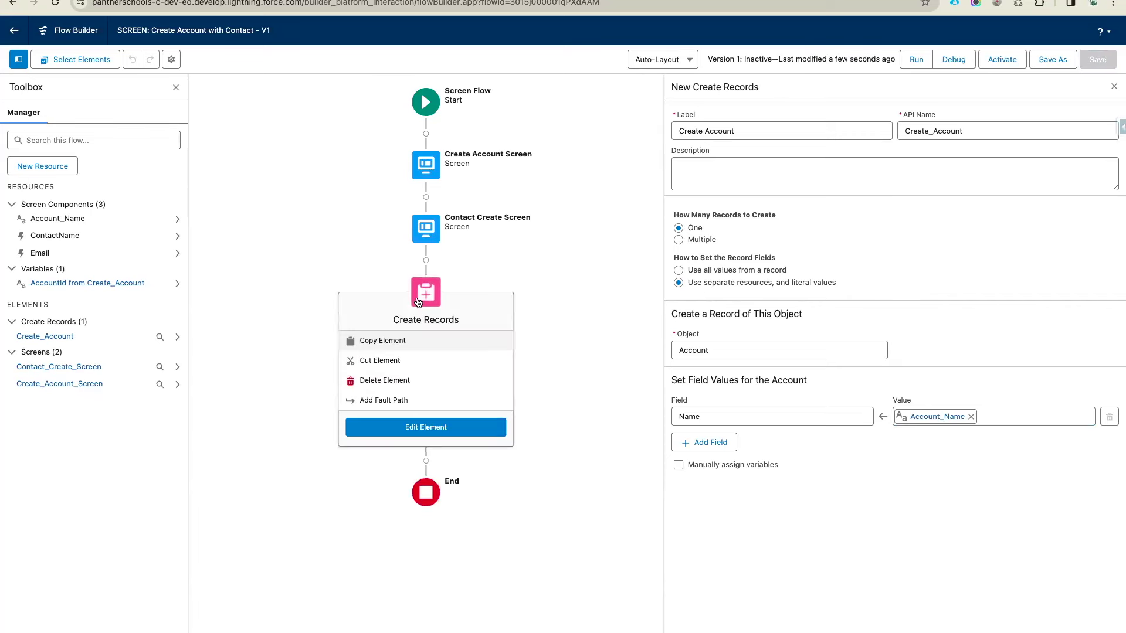
click(402, 400)
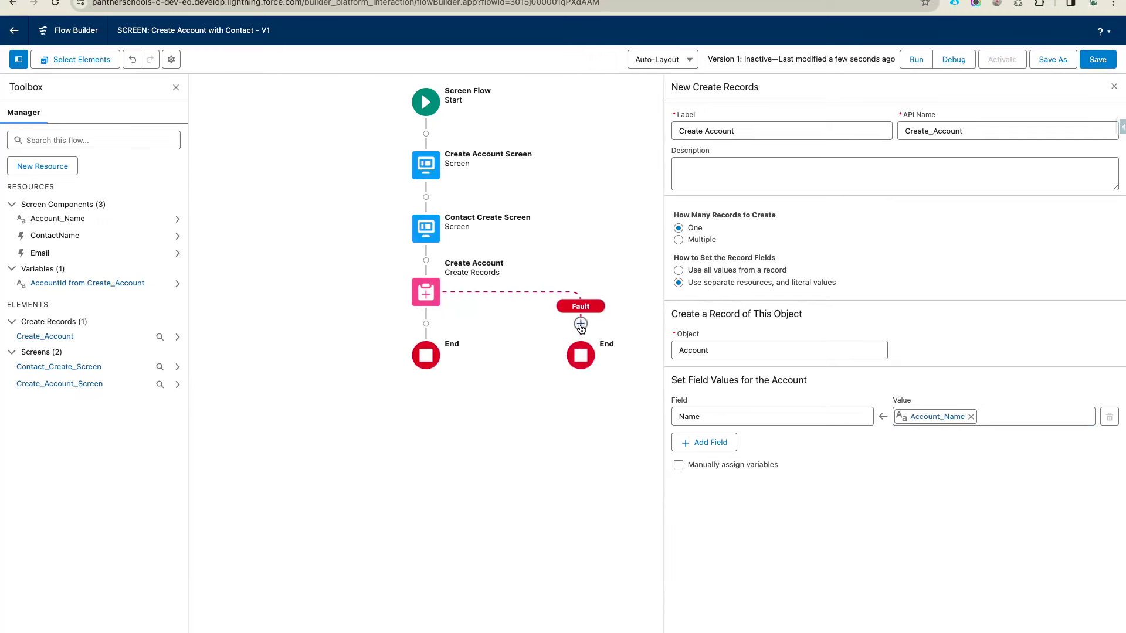
click(580, 324)
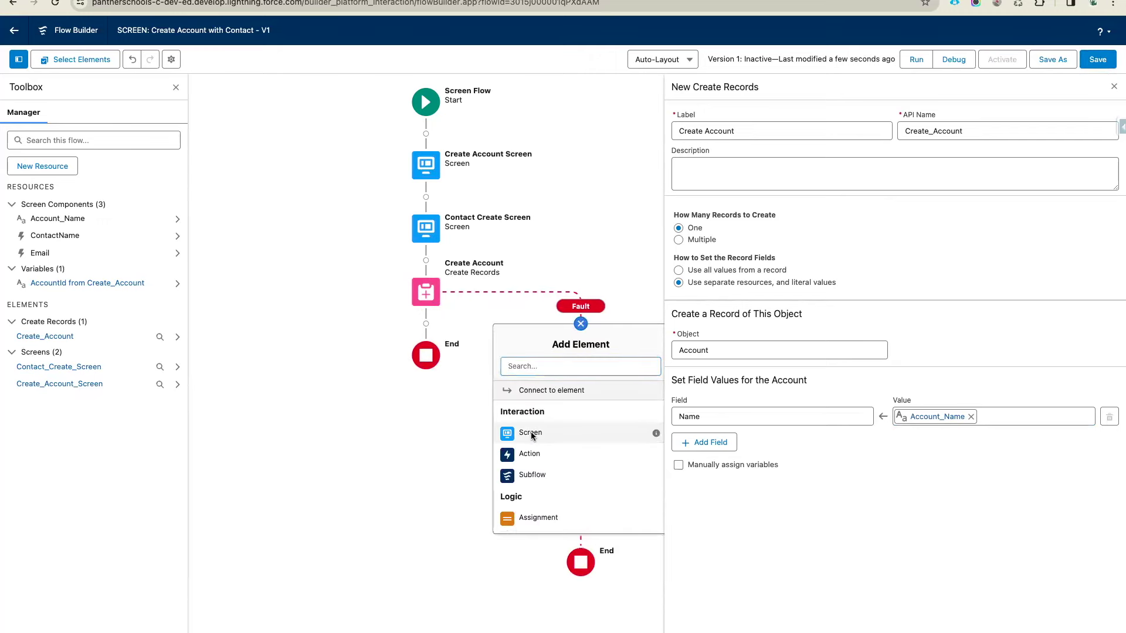
click(531, 432)
text(Account Error Screen)
Hide the error screen's header and place a Display Text component on it
click(930, 200)
click(914, 289)
click(924, 308)
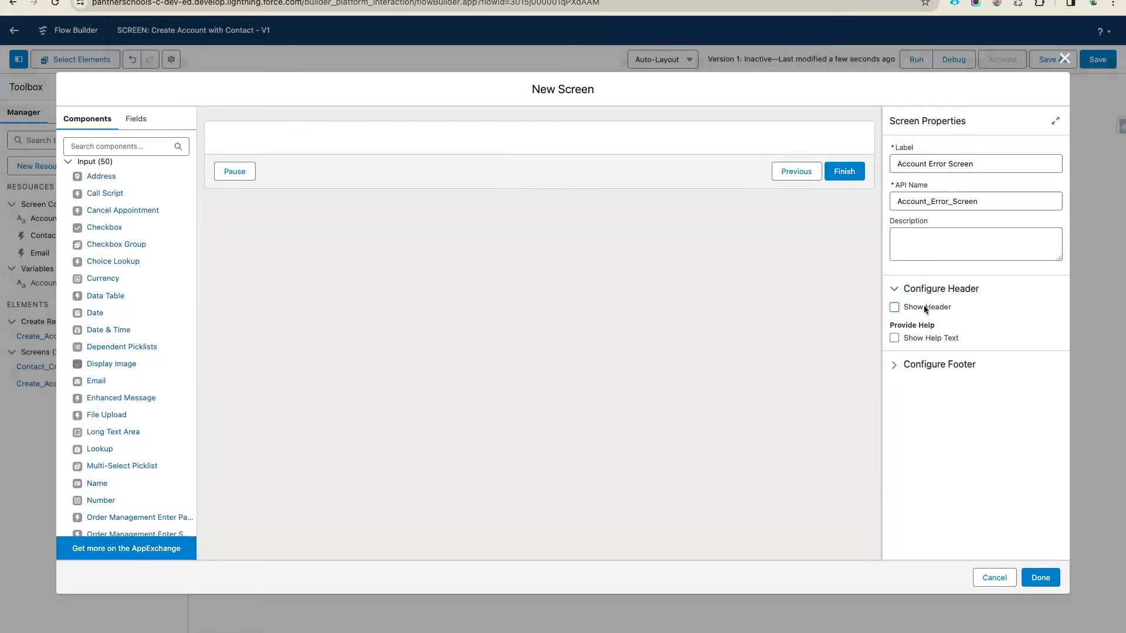
click(104, 146)
text(di)
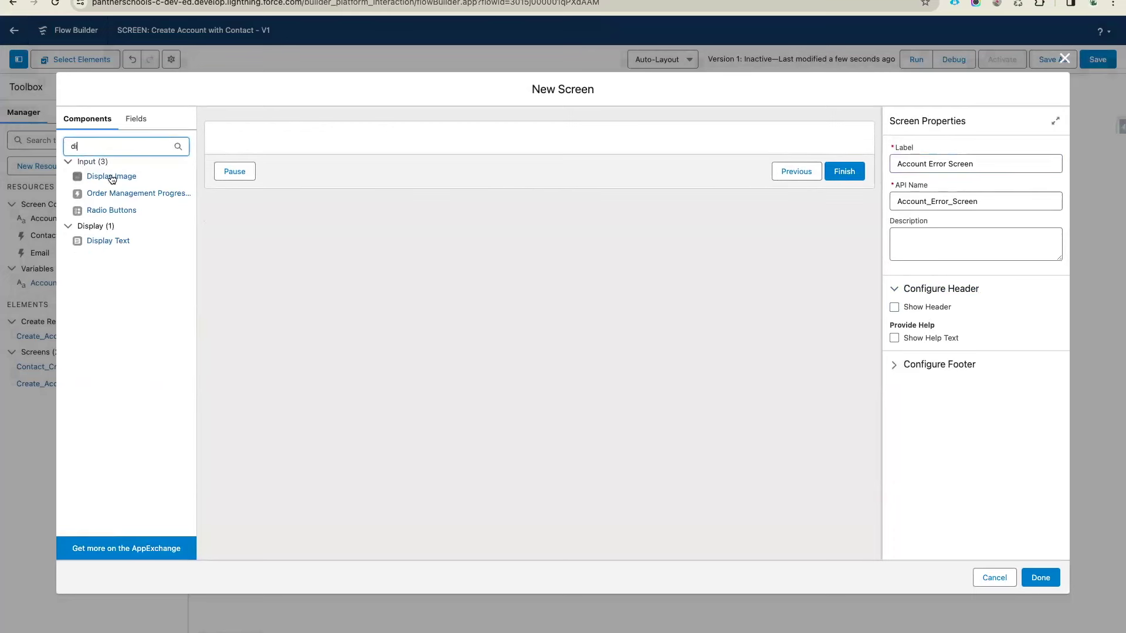
drag(100, 239, 335, 139)
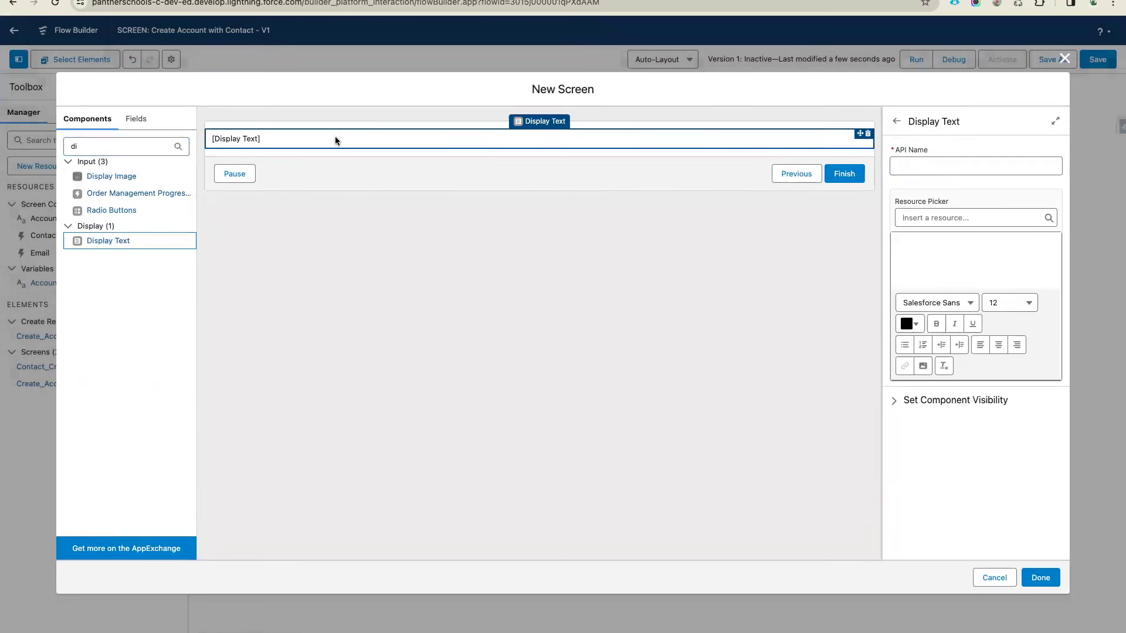
Name the text component CreateAccountError and insert {!$Flow.FaultMessage} into it
click(919, 167)
text(Cr)
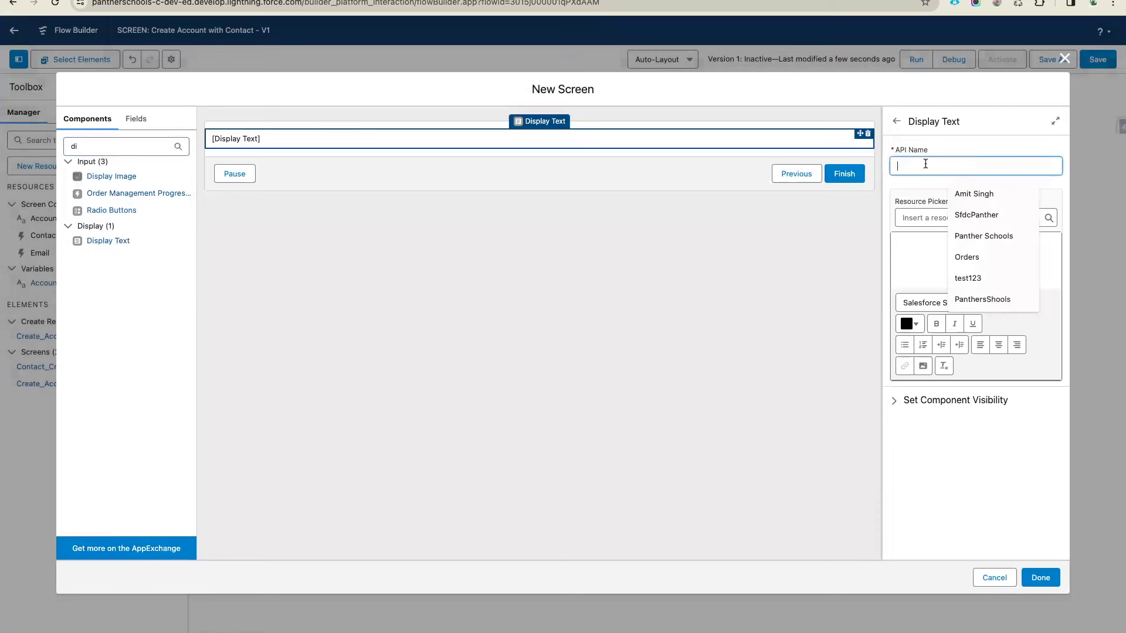
text(eateAccp)
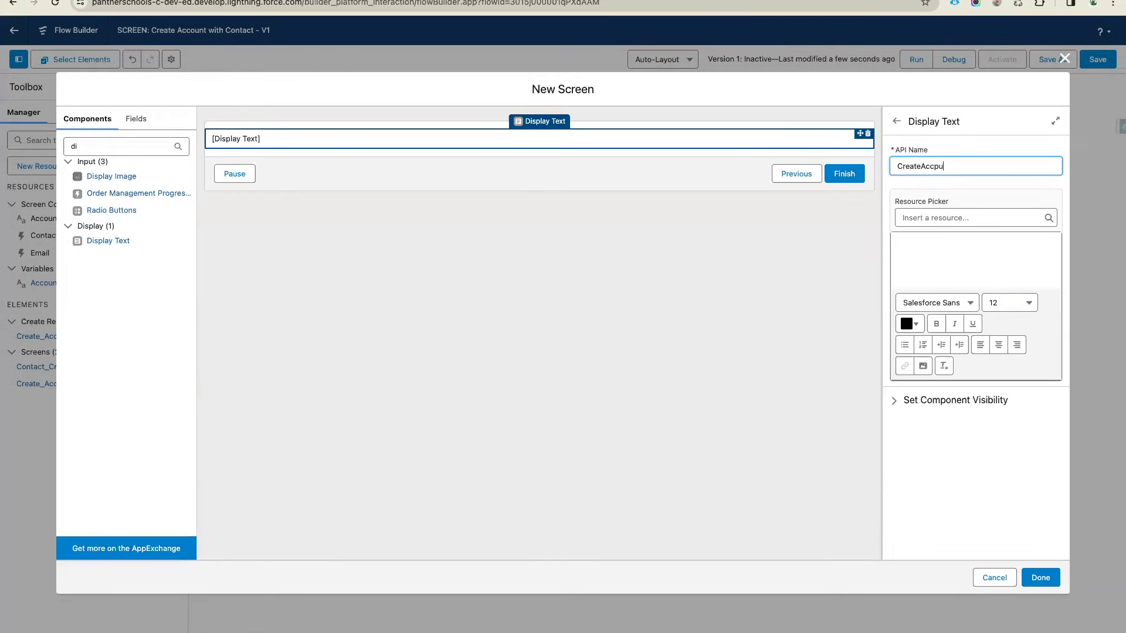
key(BackSpace)
text(ountError)
drag(988, 169, 850, 169)
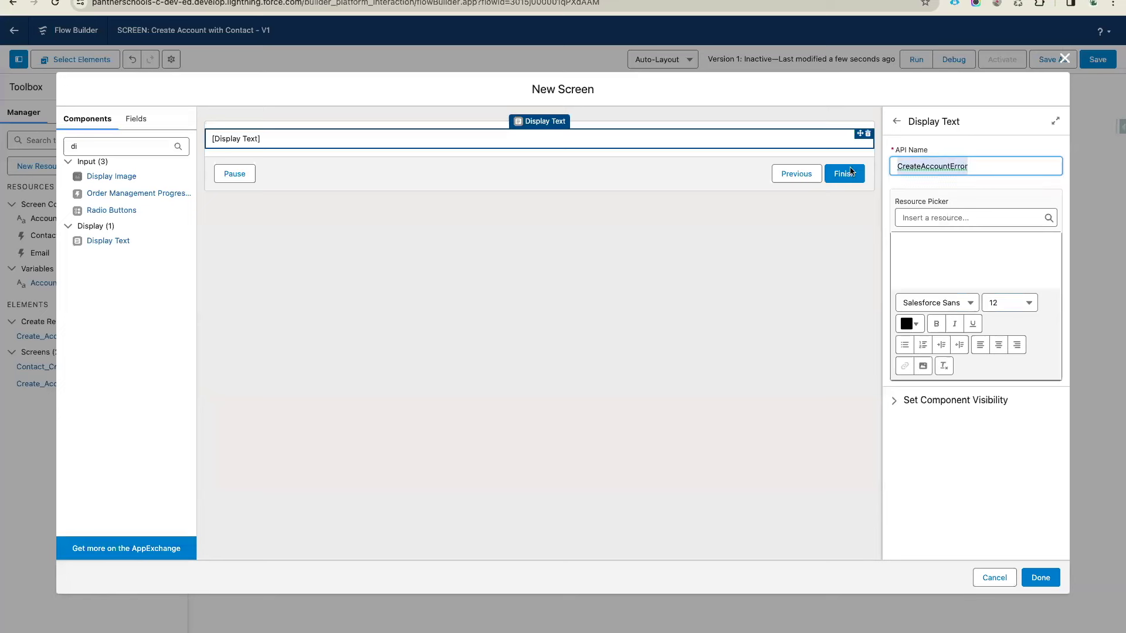
click(981, 218)
text($Fl)
click(937, 255)
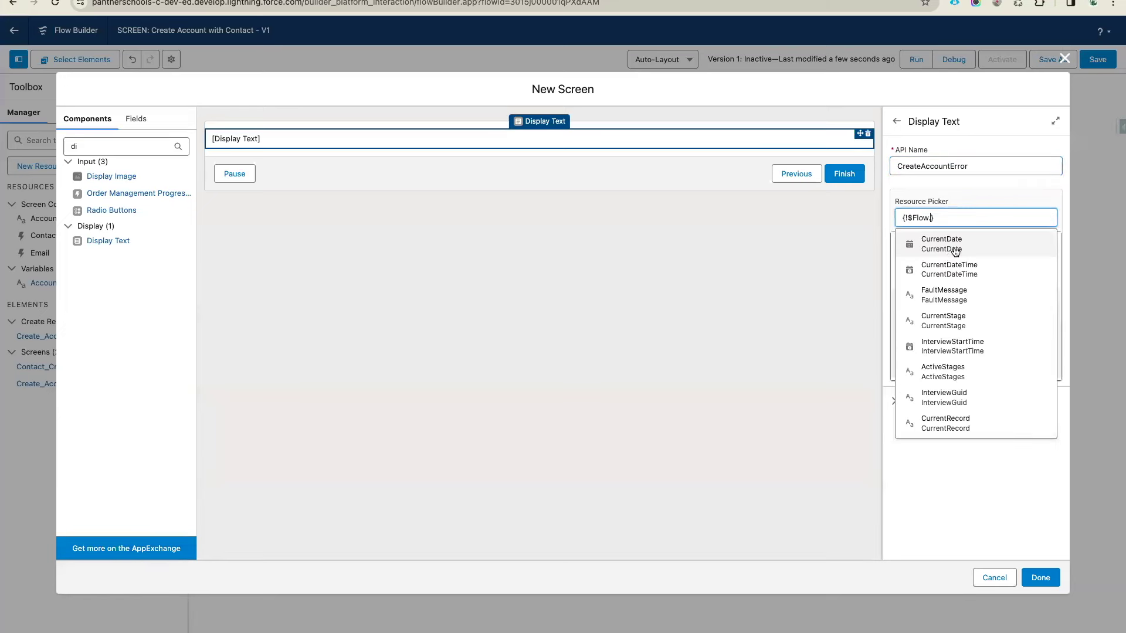
click(952, 301)
Format the fault message red, centred and size 14, then finish the screen
drag(995, 247, 851, 247)
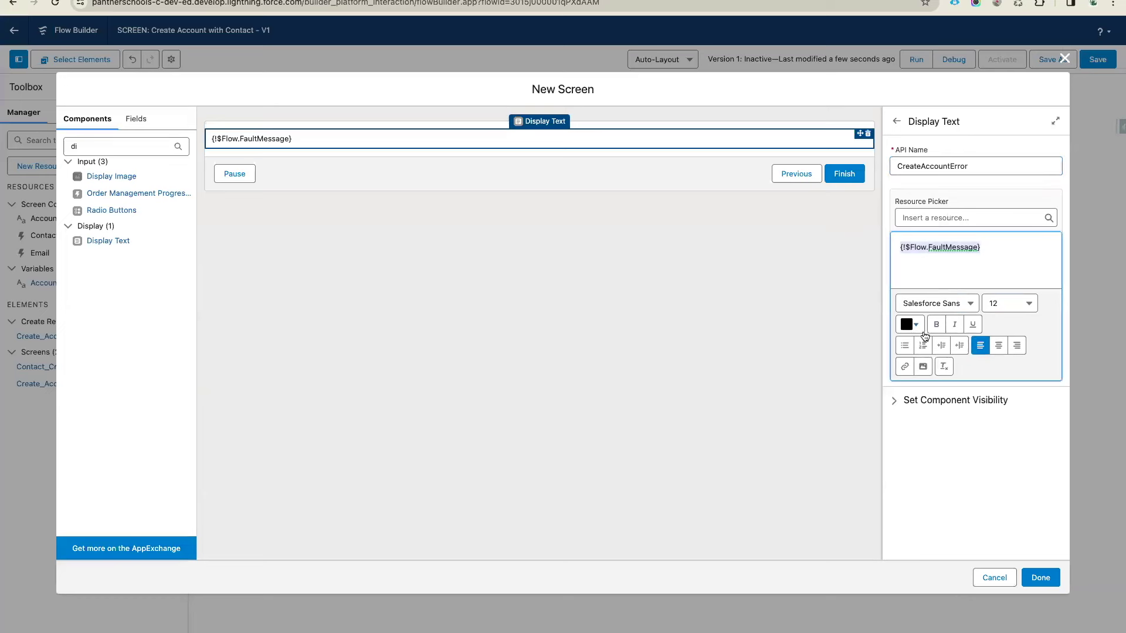
click(917, 326)
click(1017, 348)
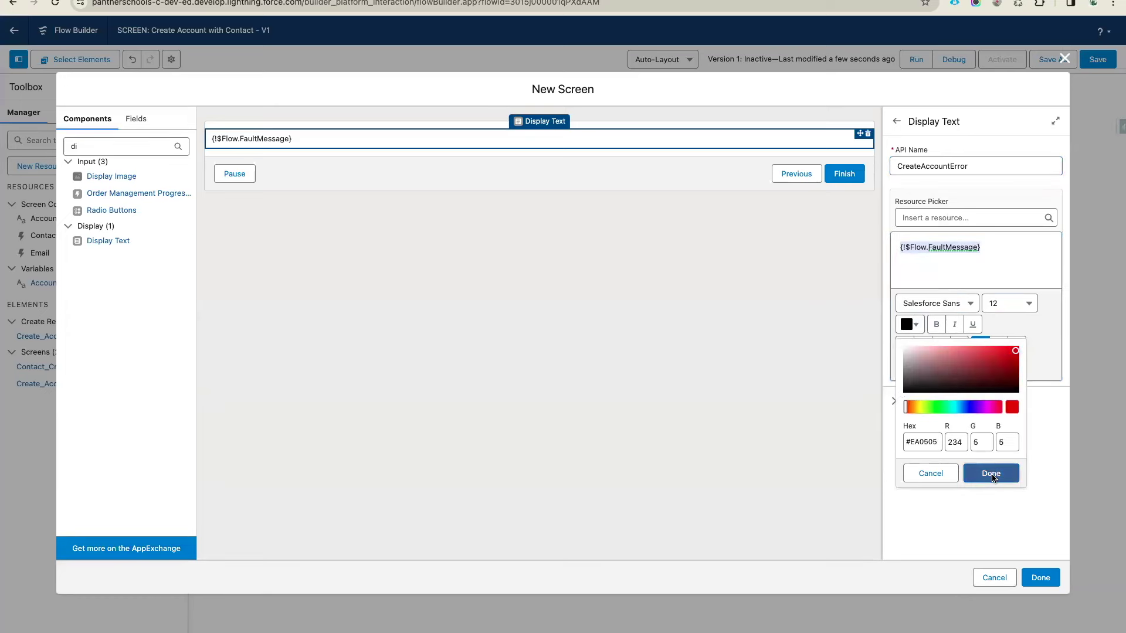
click(993, 472)
click(998, 346)
click(1008, 304)
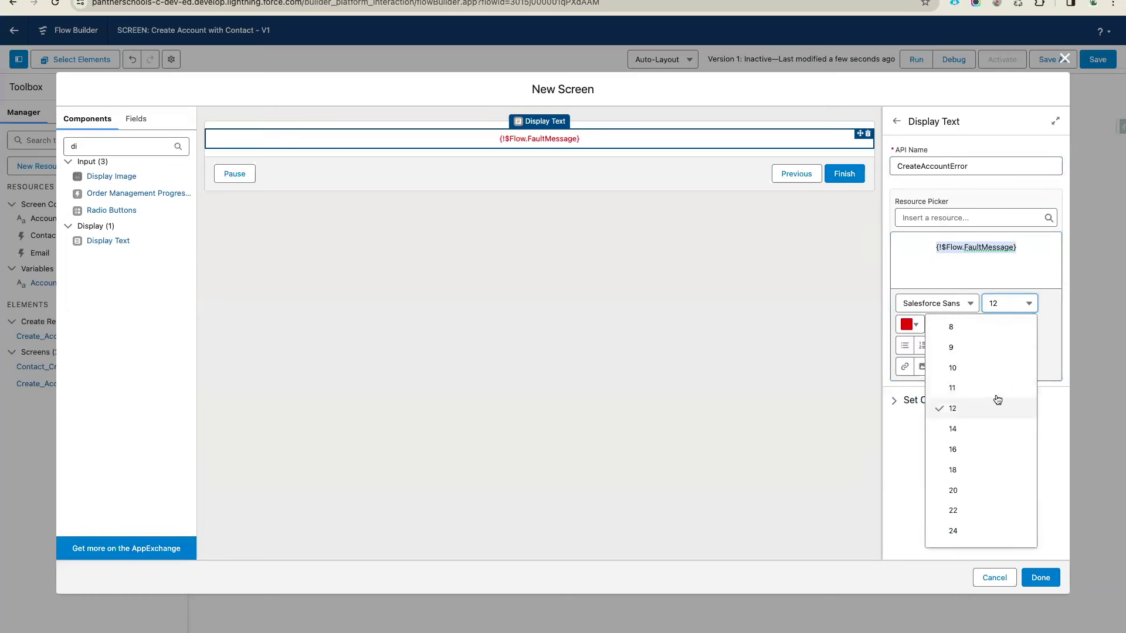
click(988, 427)
click(1027, 577)
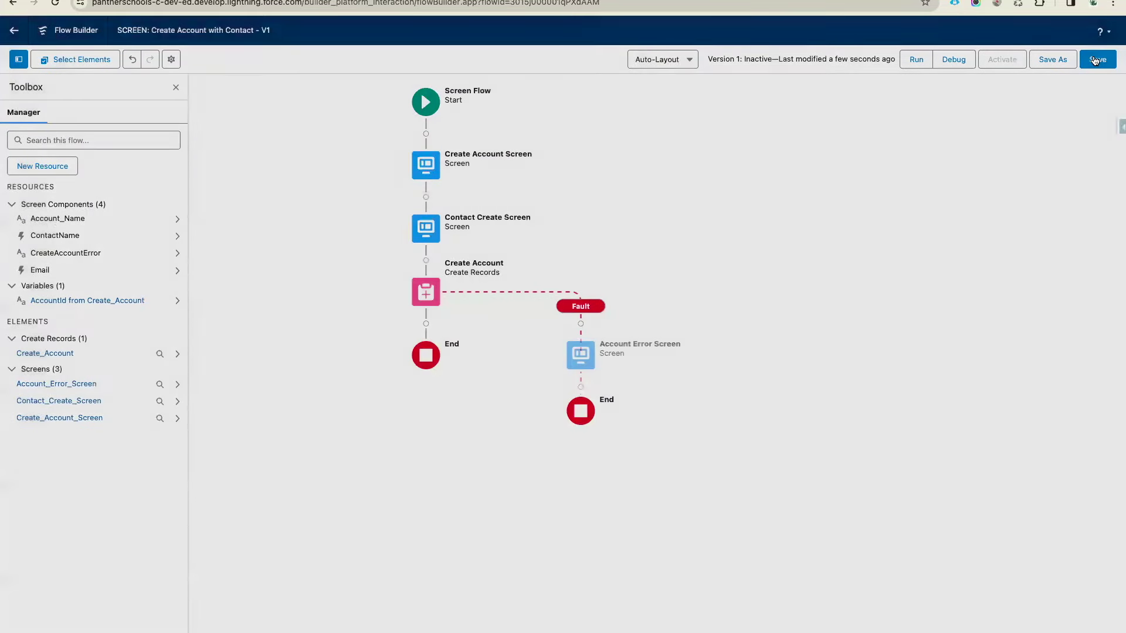
Save, then add a Create Records element labelled 'Create Contact Record' after Create Account
click(1098, 59)
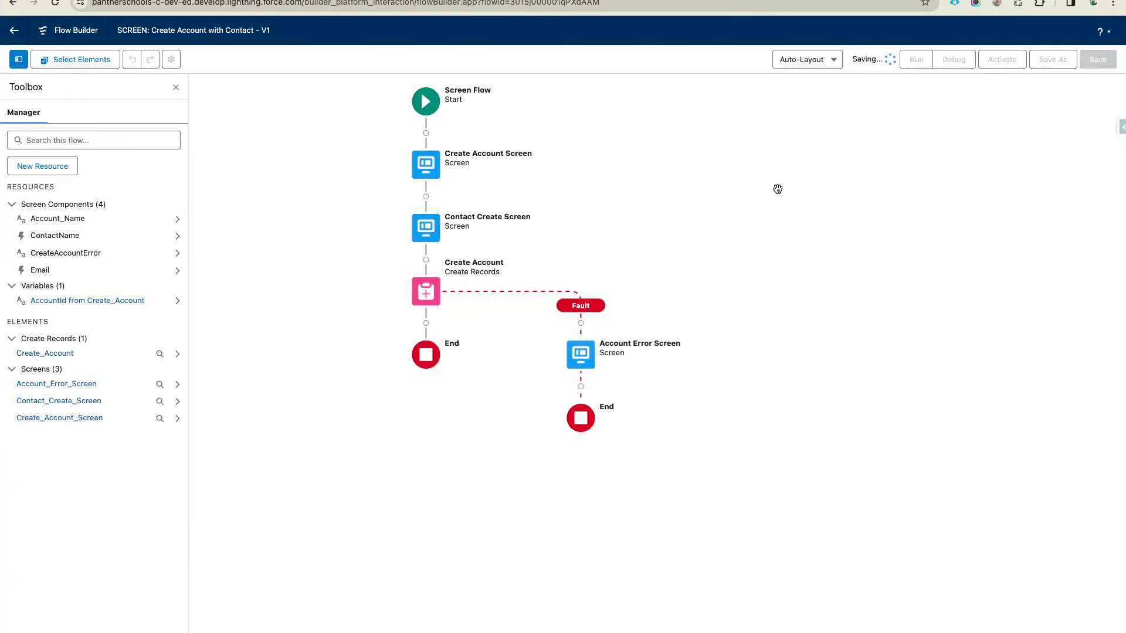
click(425, 323)
text(Cont)
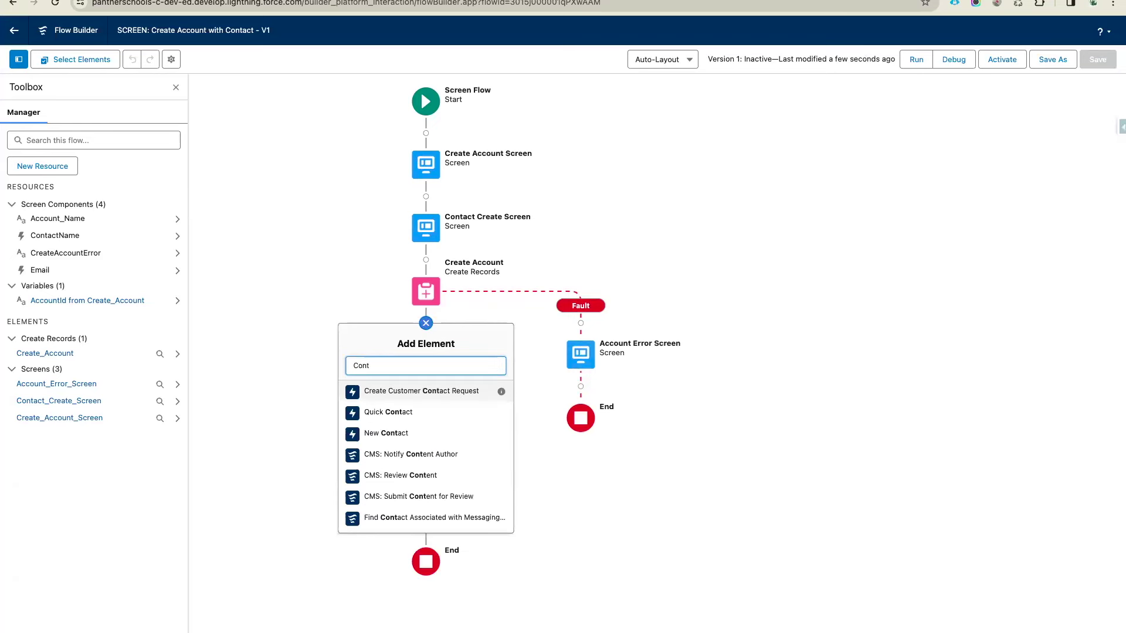
text(act)
key(super+a)
key(BackSpace)
text(Create)
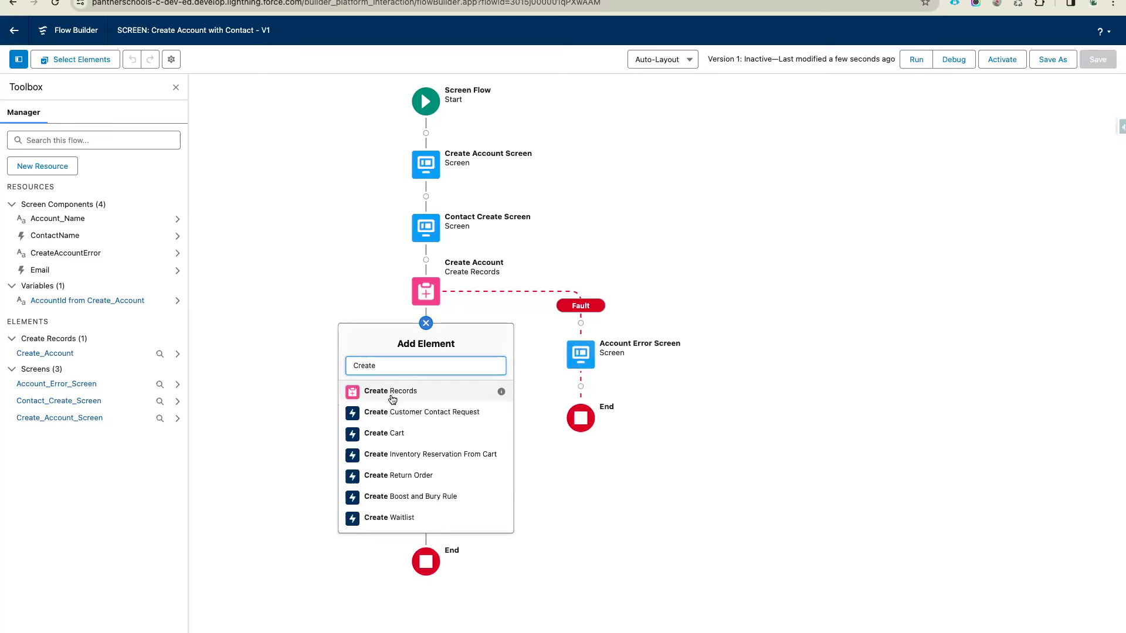
click(392, 399)
text(Create Contact Record)
click(906, 201)
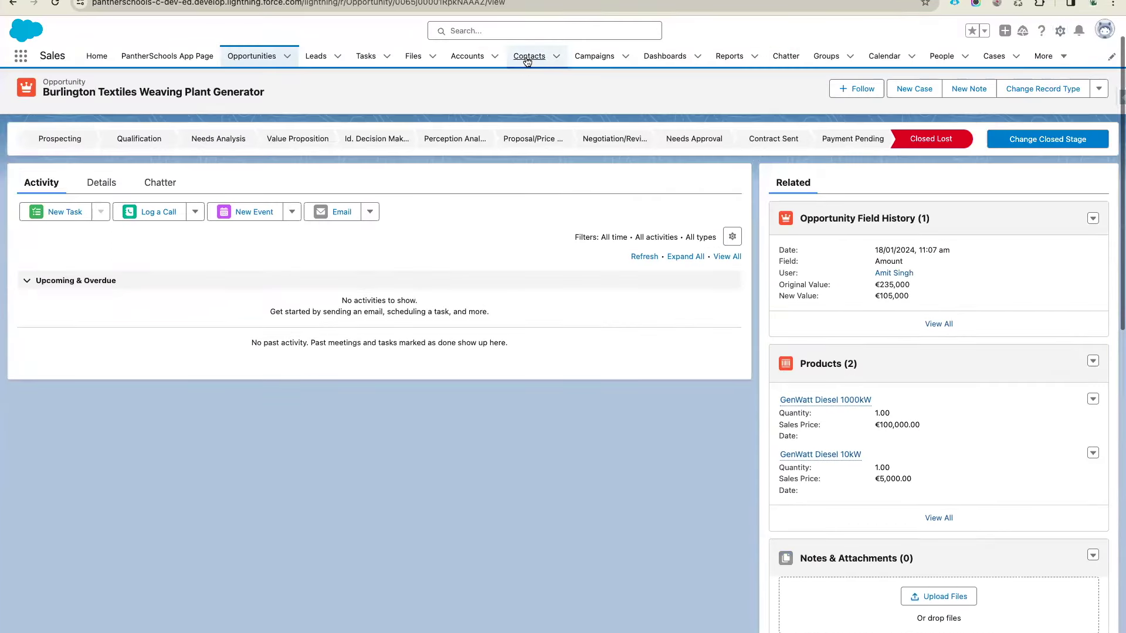
click(528, 56)
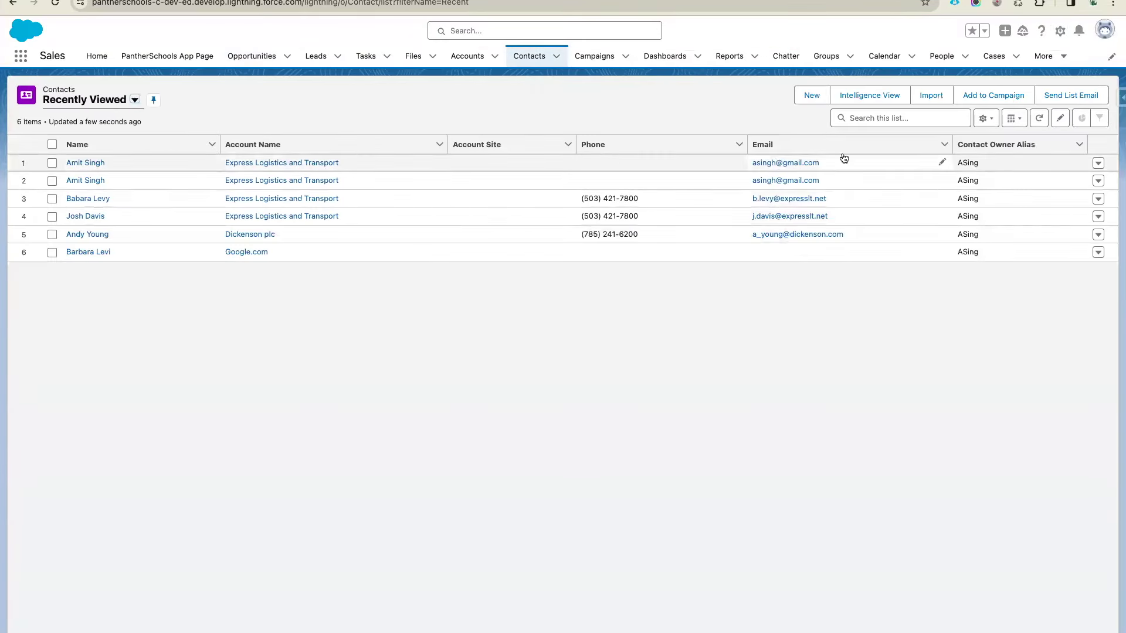
click(811, 95)
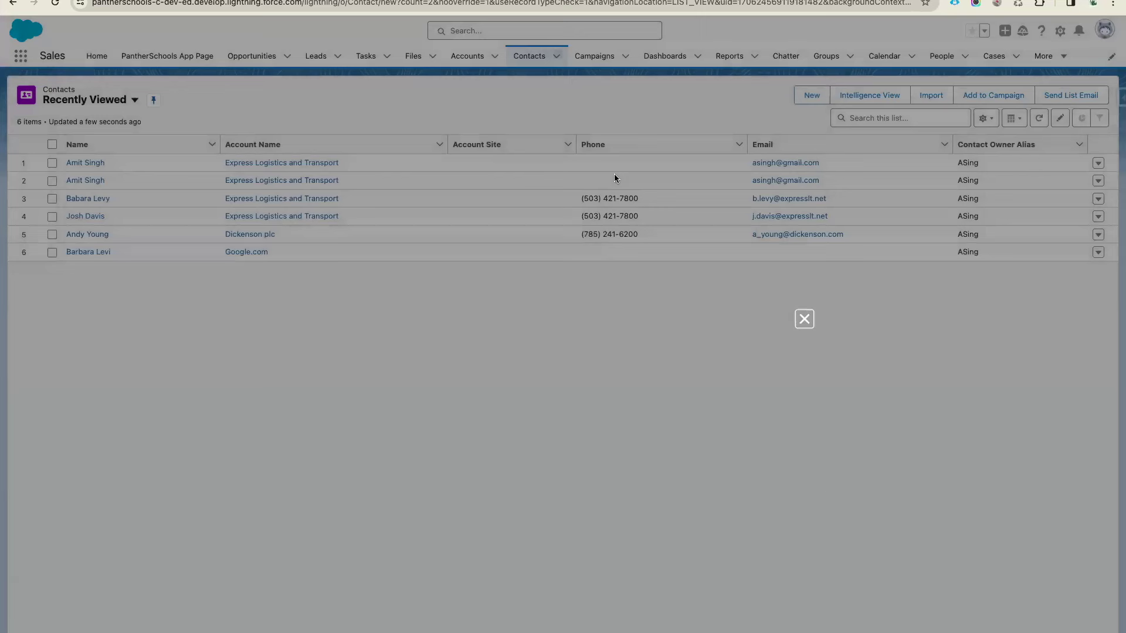
click(381, 237)
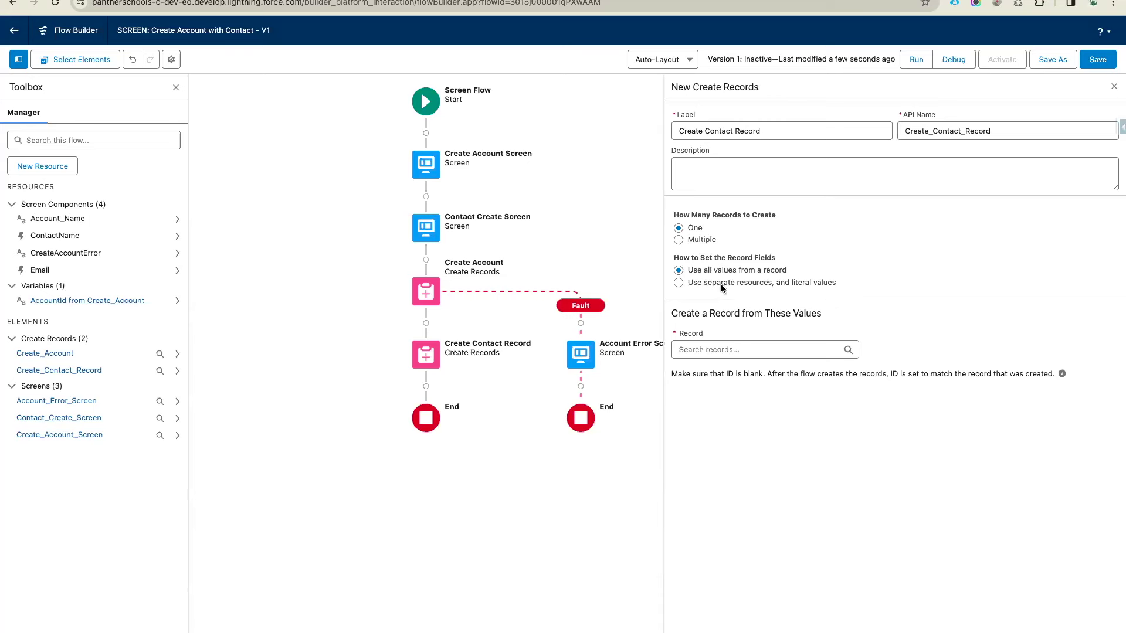
Make the record use separate resources and literal values, with Contact as the object
click(720, 284)
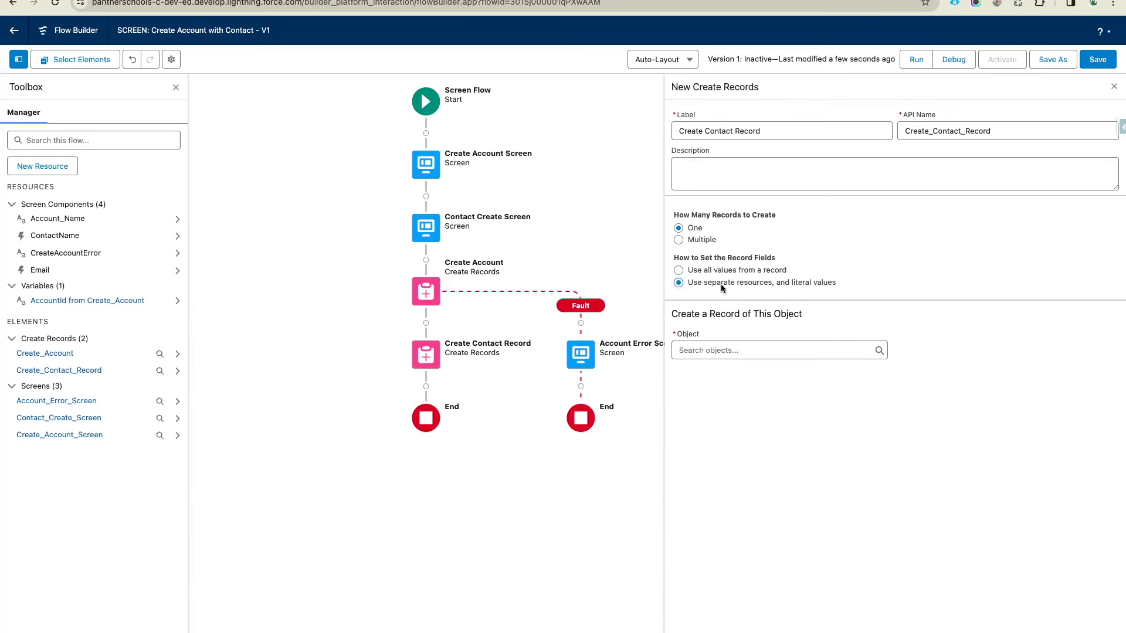
click(703, 350)
text(Contact)
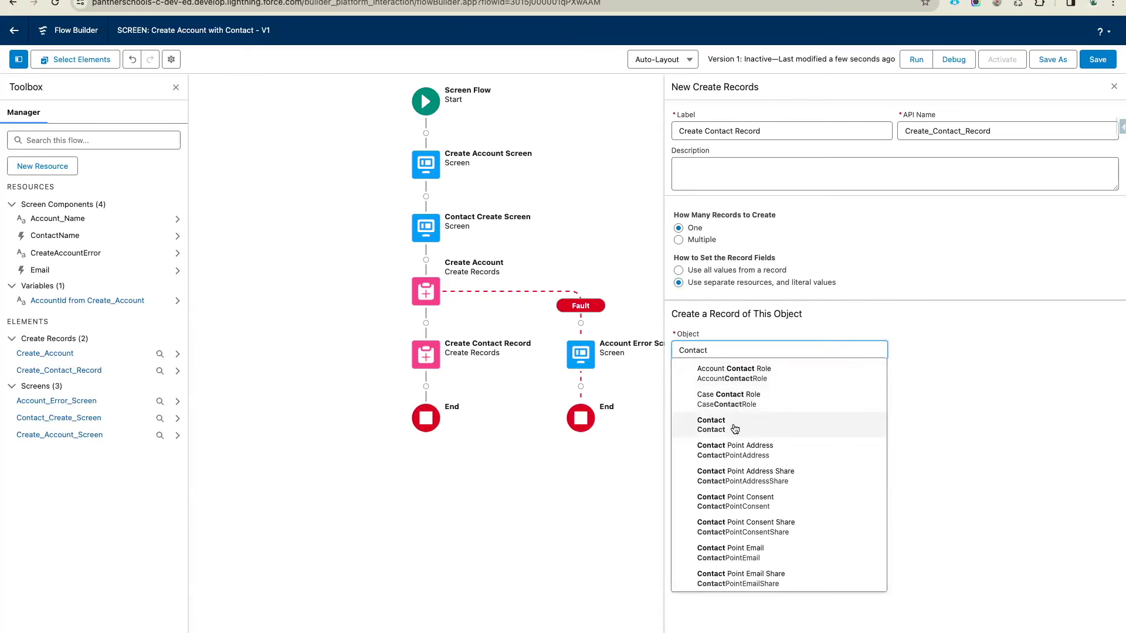
click(735, 429)
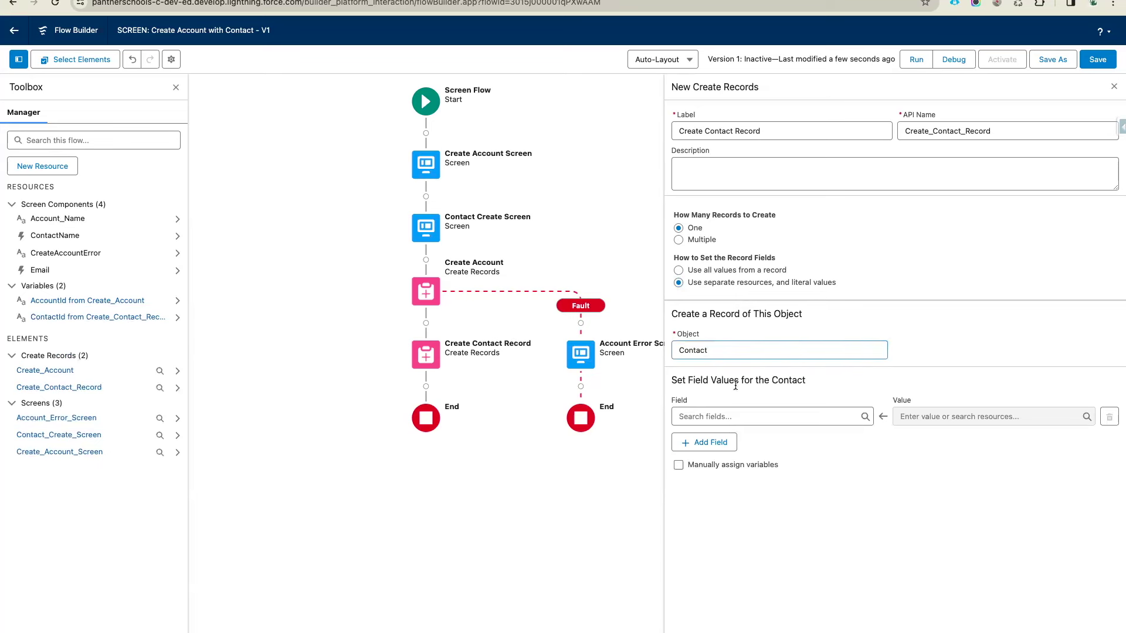
Add AccountId and FirstName as the Contact field rows
click(731, 417)
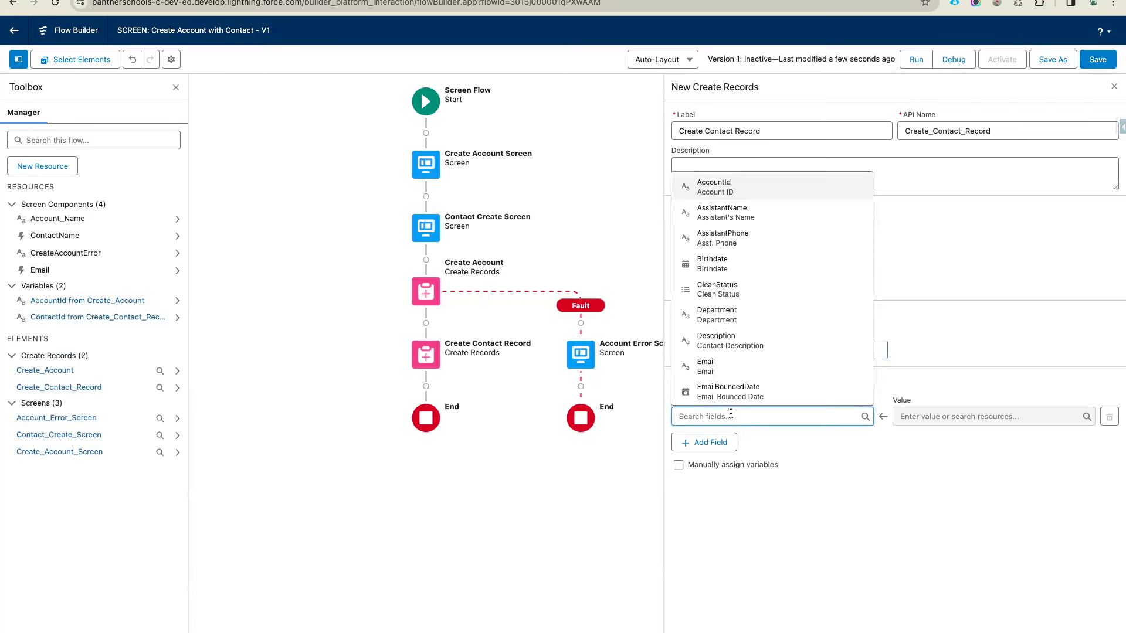
click(727, 188)
click(703, 442)
click(710, 453)
text(Fi)
click(742, 439)
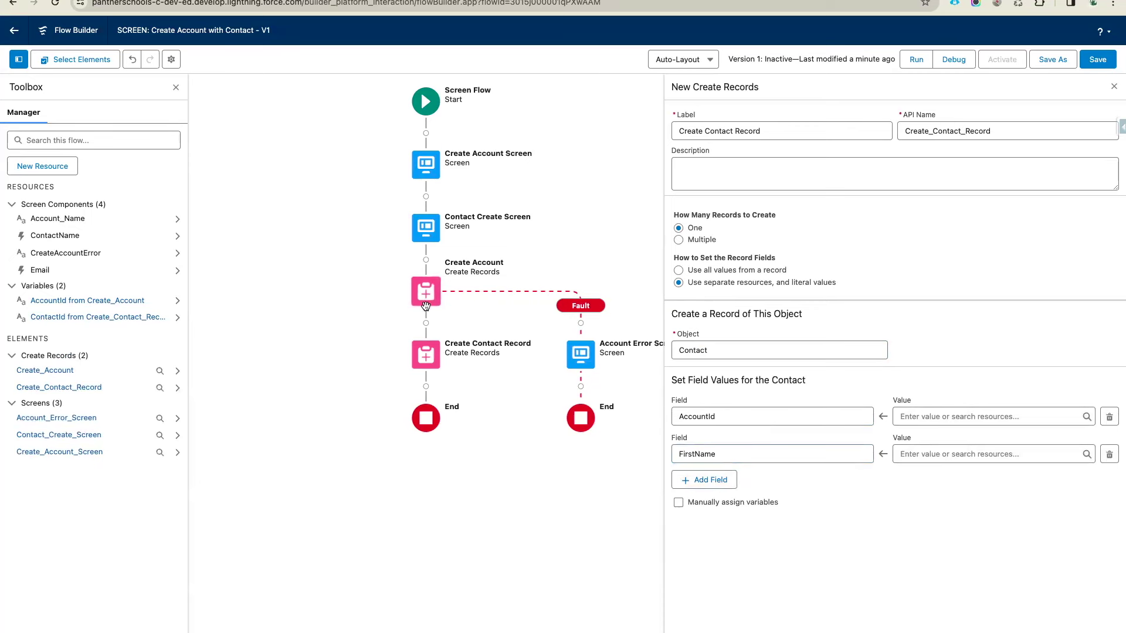
Map AccountId to Create_Account's Id and FirstName to ContactName's First Name
click(920, 416)
scroll(978, 294, down, 4)
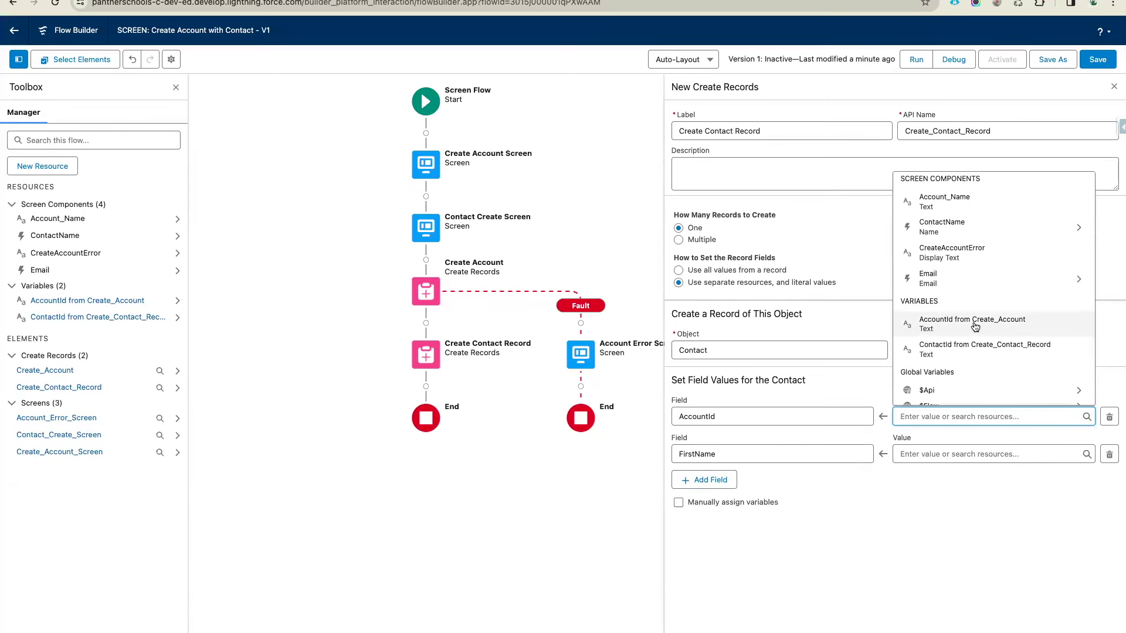
click(1021, 322)
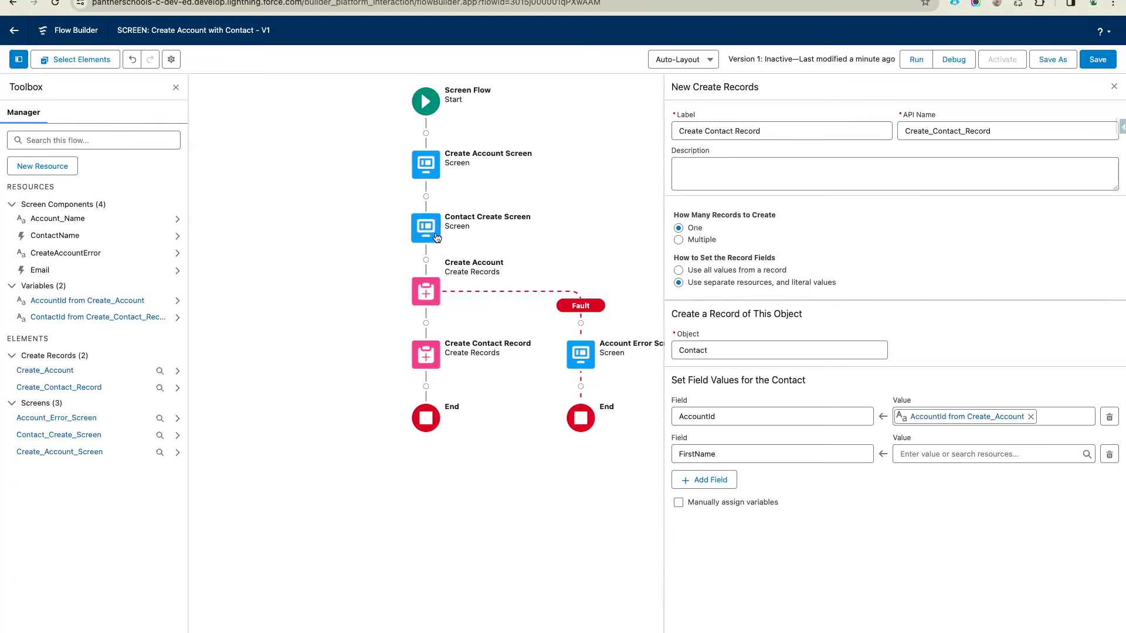
click(938, 455)
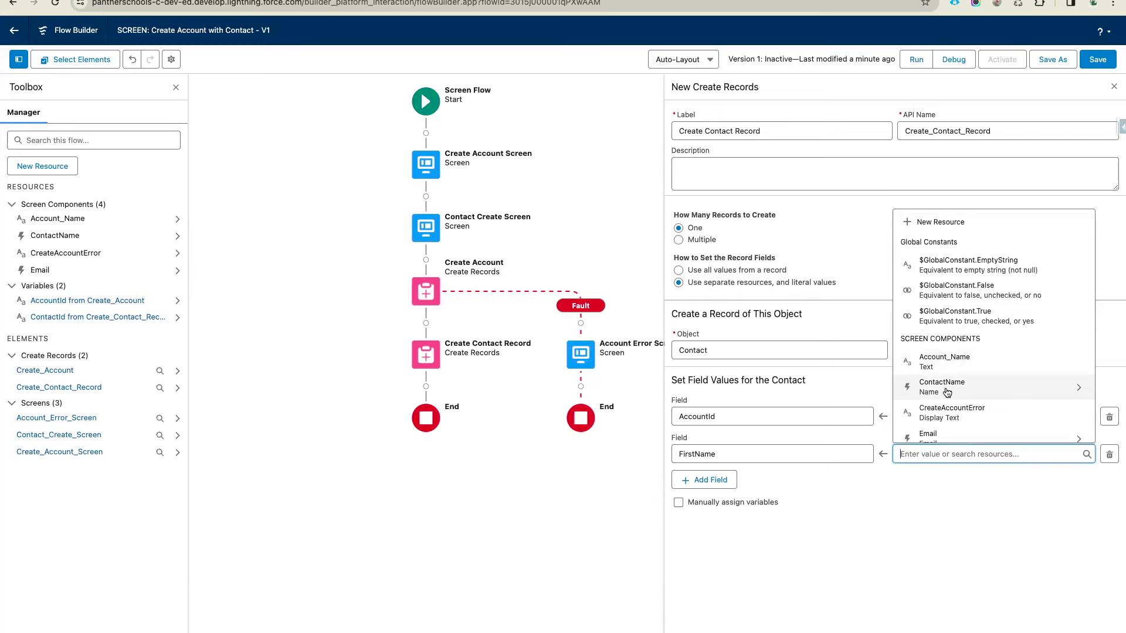
click(946, 392)
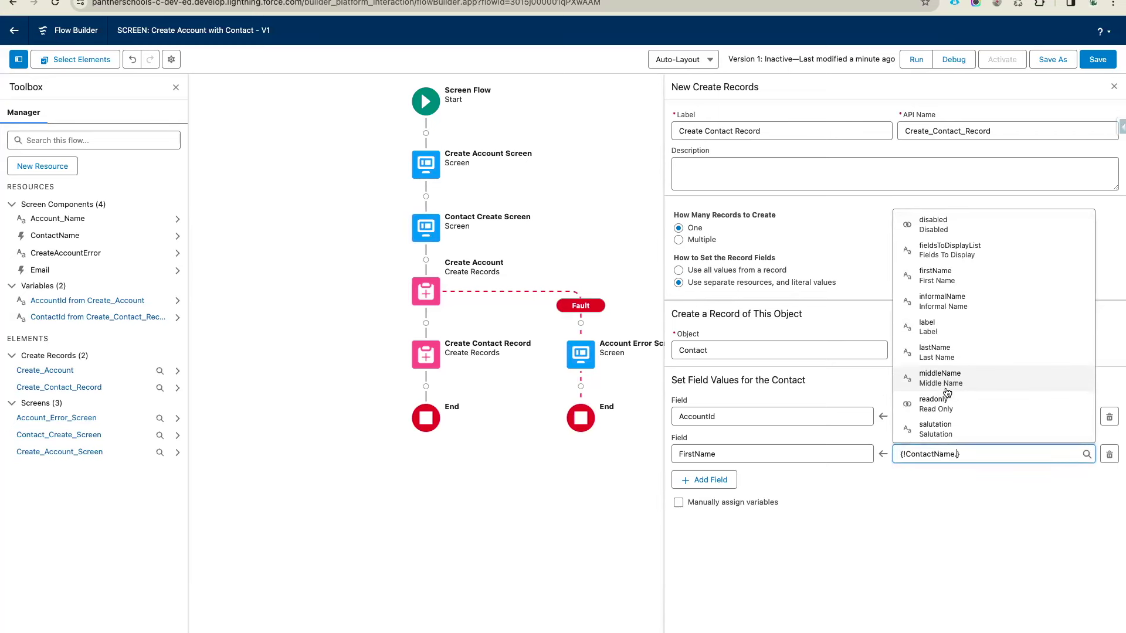
click(945, 276)
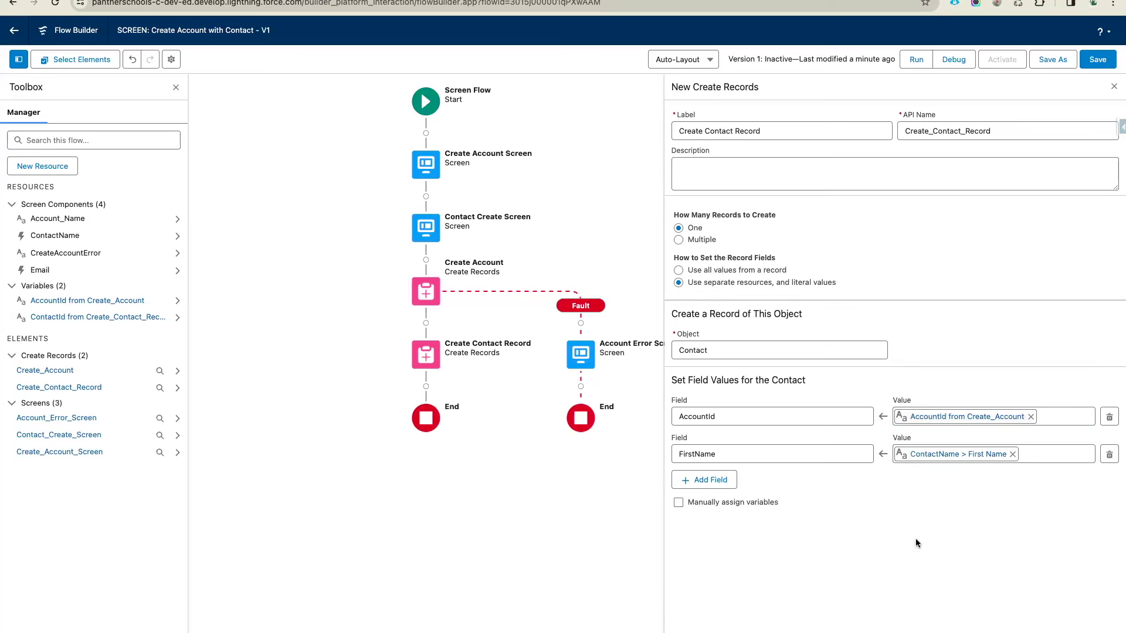
Add a third field row set to LastName
click(703, 480)
click(706, 491)
text(La)
click(727, 414)
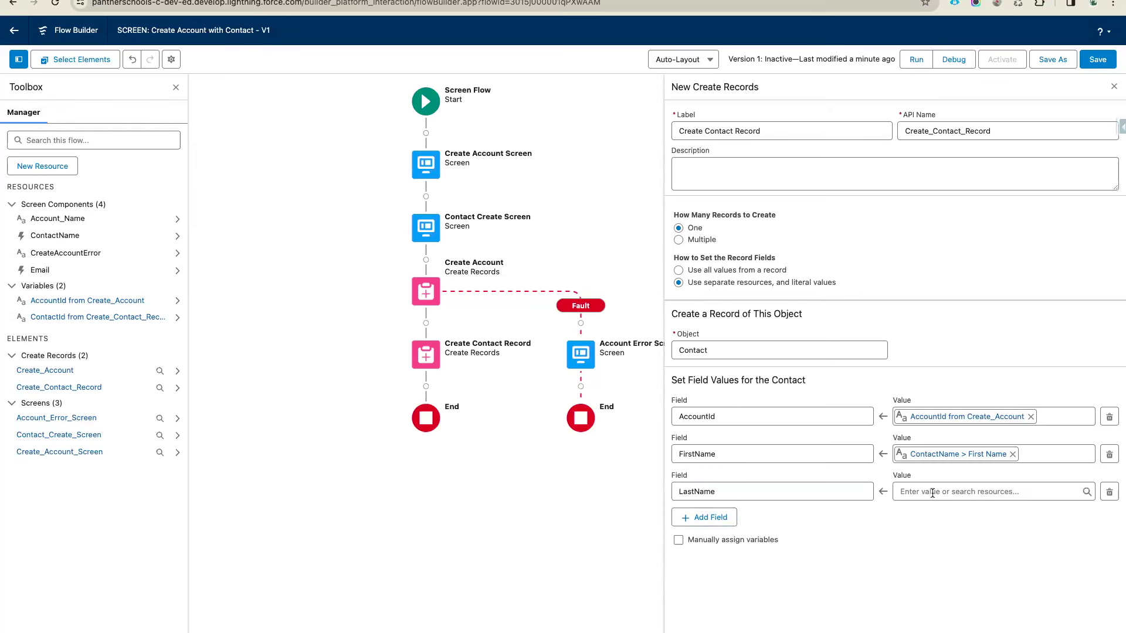
Save the flow, give Create Contact Record a fault path, and start adding an element there
click(1097, 60)
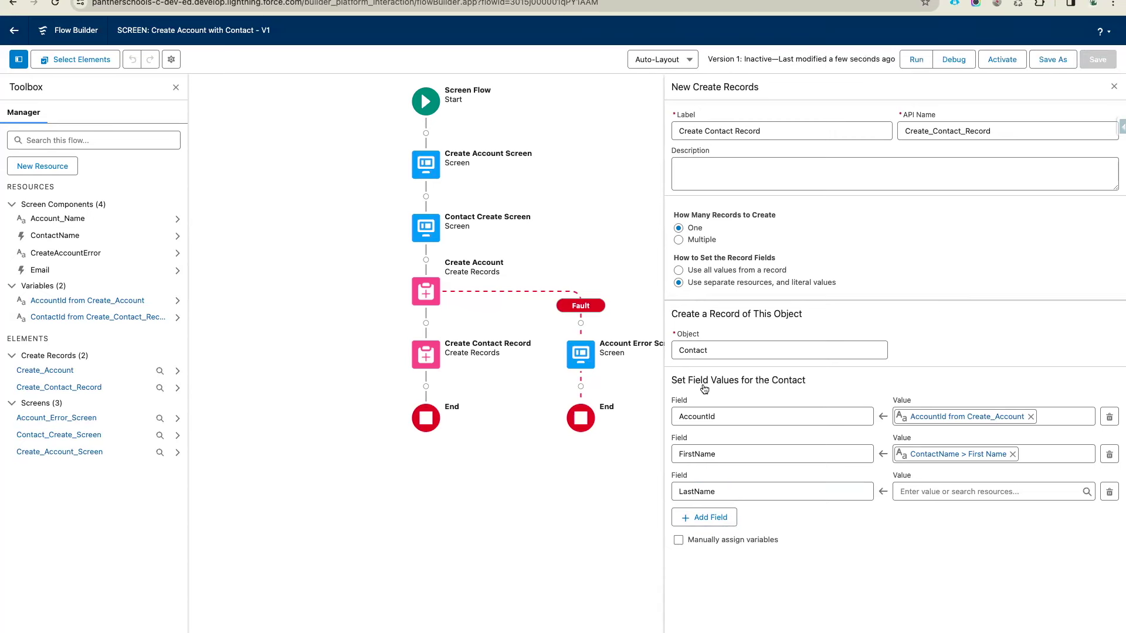
click(428, 351)
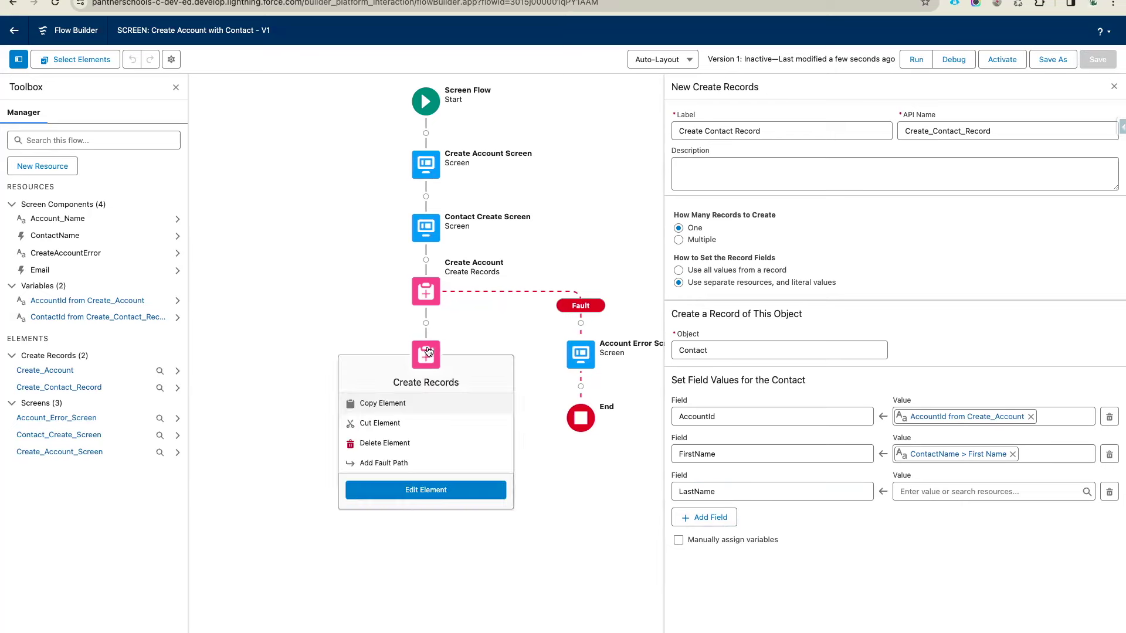
click(391, 461)
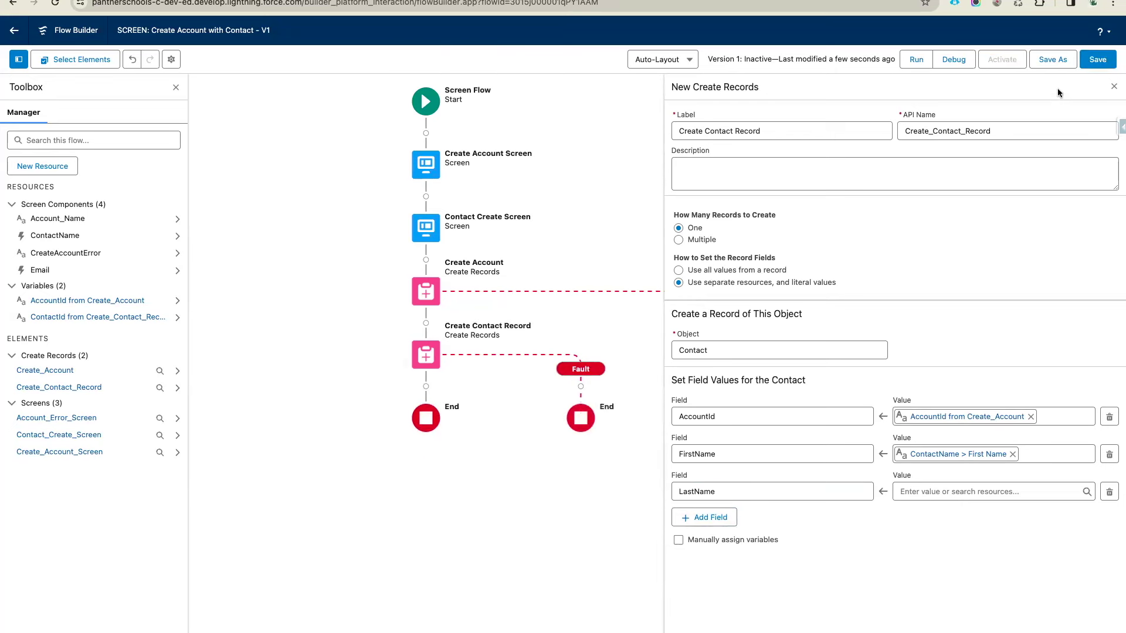
click(1113, 86)
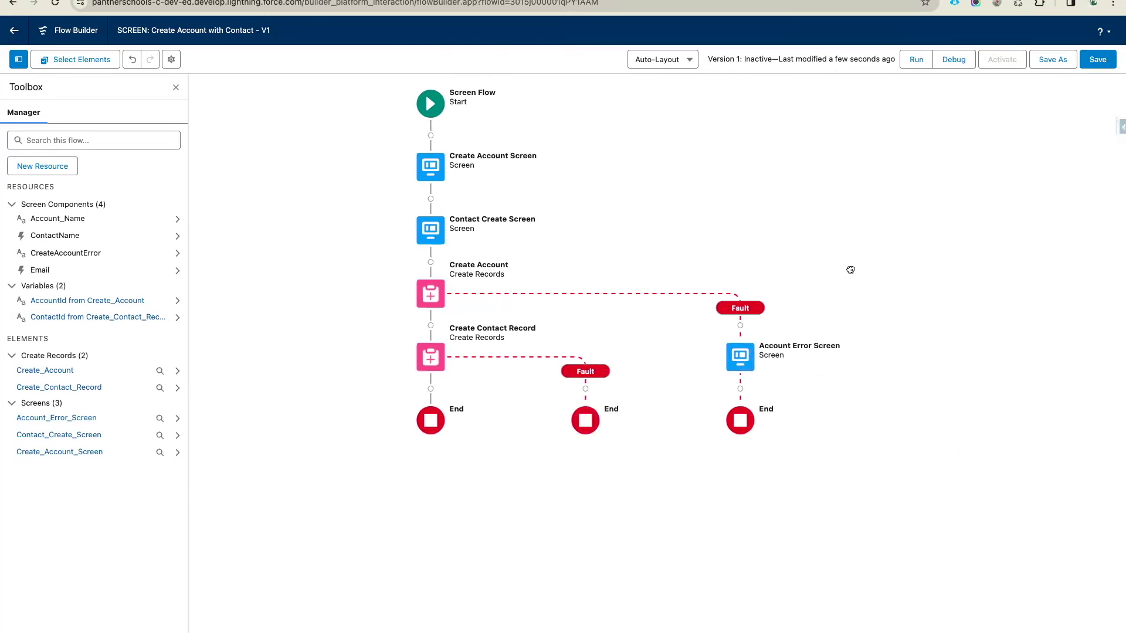
click(585, 391)
Add the ContactCreateScreen screen on the fault path with its header hidden
click(538, 501)
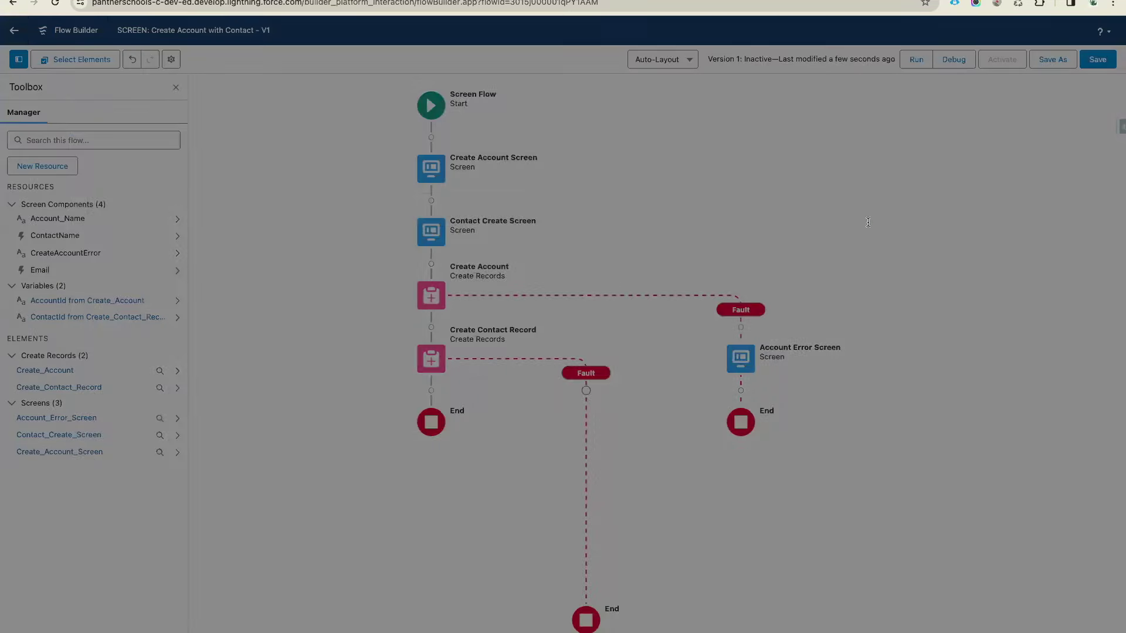
click(930, 170)
text(ContactCreateScreen)
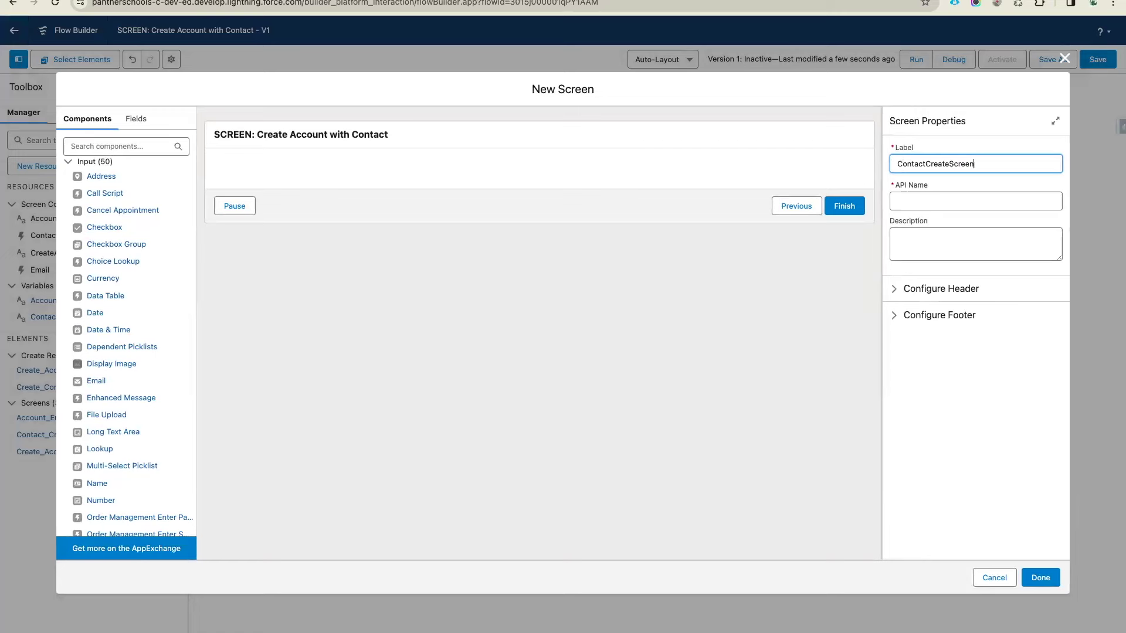
click(1008, 183)
click(938, 289)
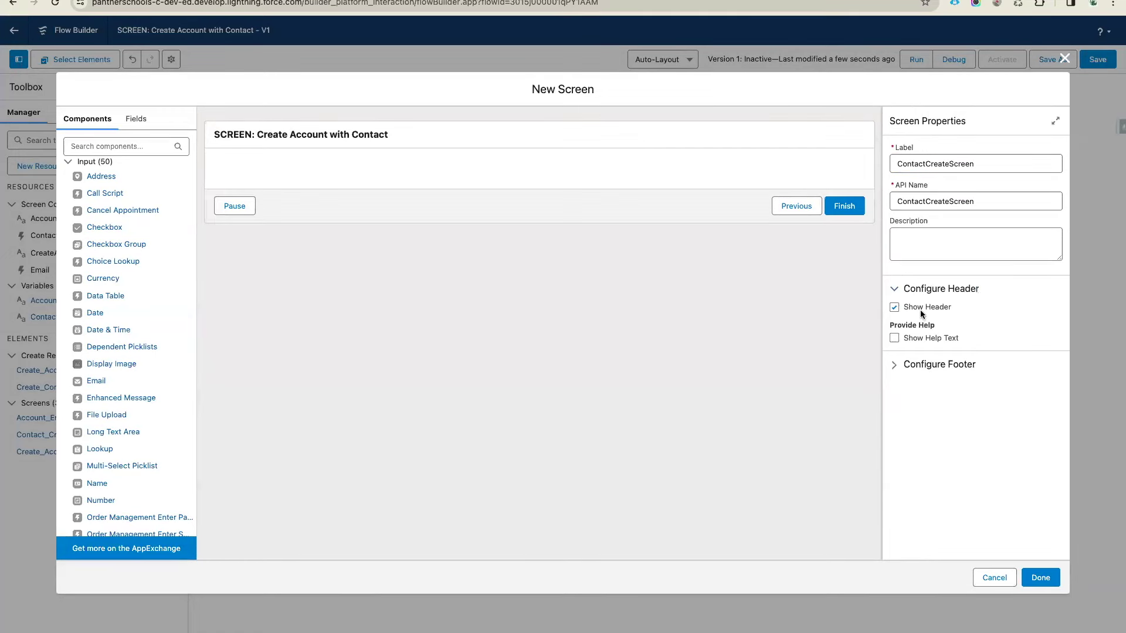
click(893, 308)
Add a ContactErrorScreen Display Text component containing {!$Flow.FaultMessage}
click(120, 146)
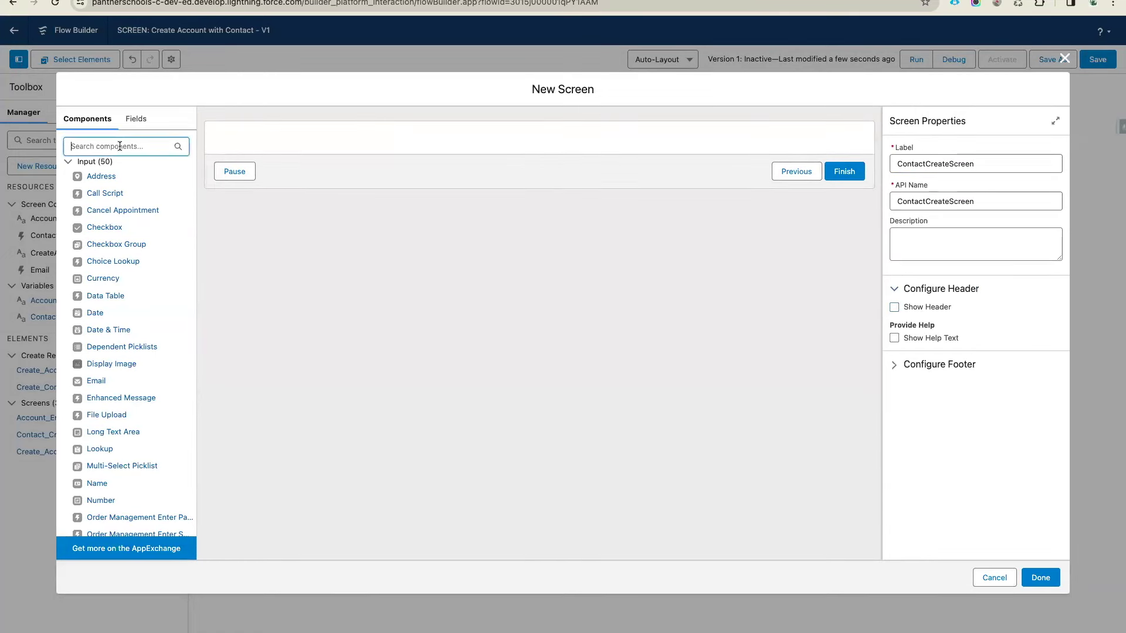
text(dis)
drag(118, 184, 332, 130)
click(937, 168)
text(Con)
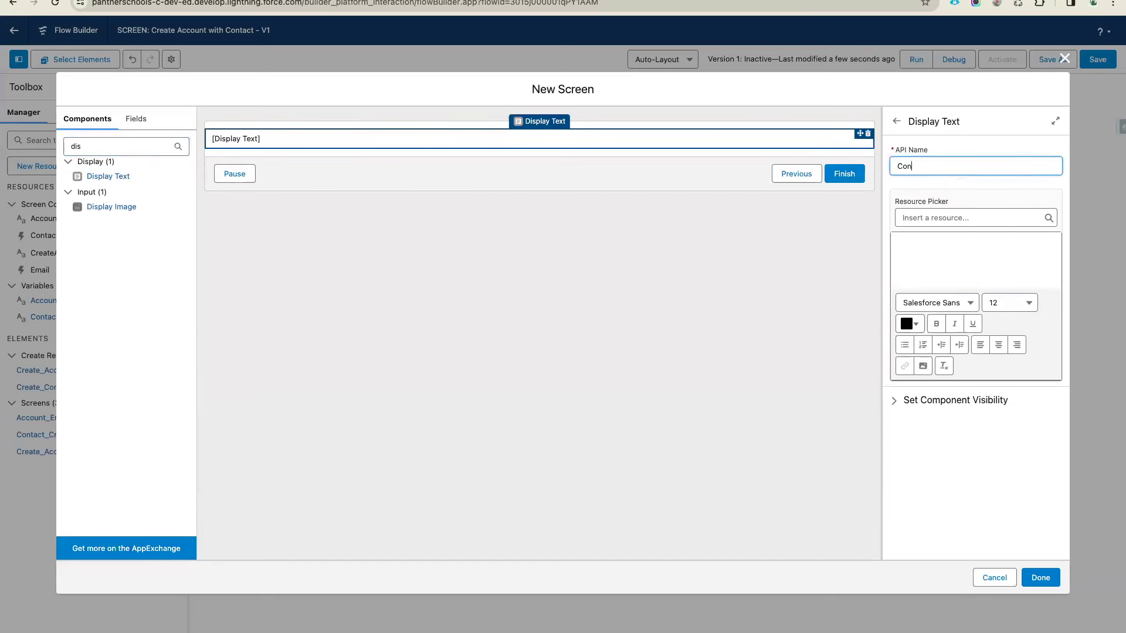
text(tactErrorScreen)
click(926, 218)
text(Fl)
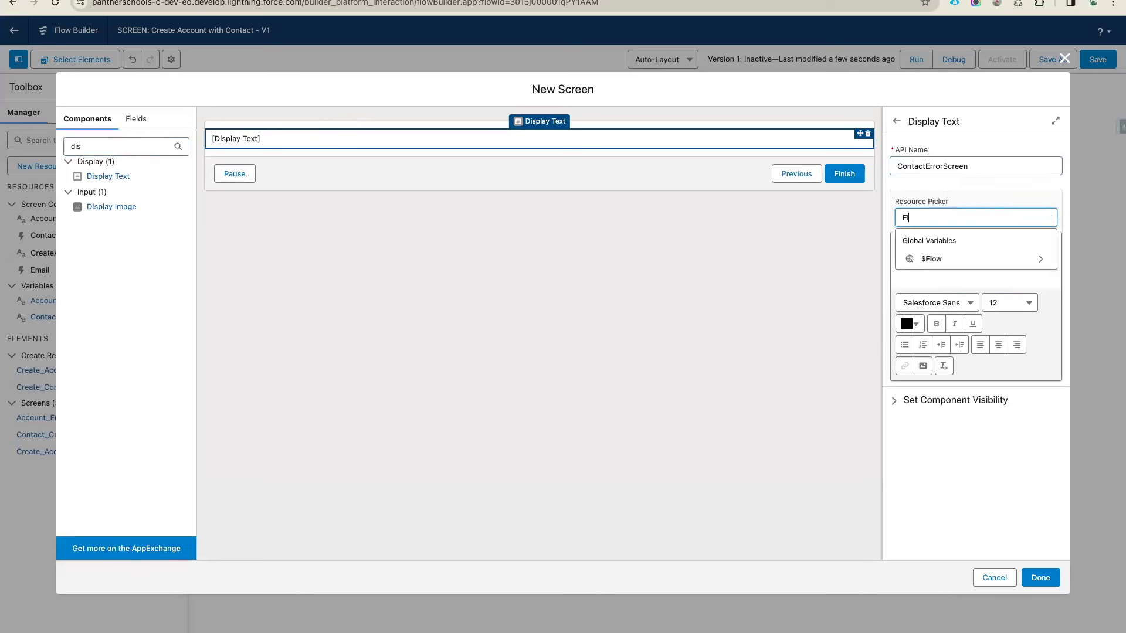
click(960, 259)
text(Fault)
click(962, 247)
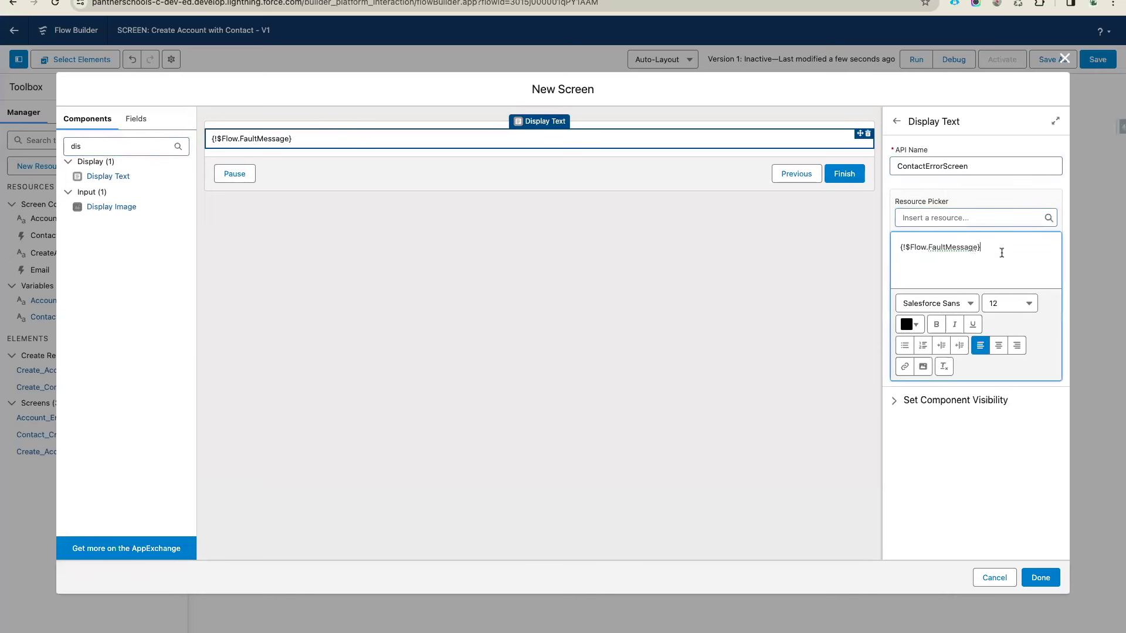
Style the fault message red, size 16 and centred, then finish and save the flow
click(910, 324)
click(1013, 356)
click(991, 473)
click(1020, 303)
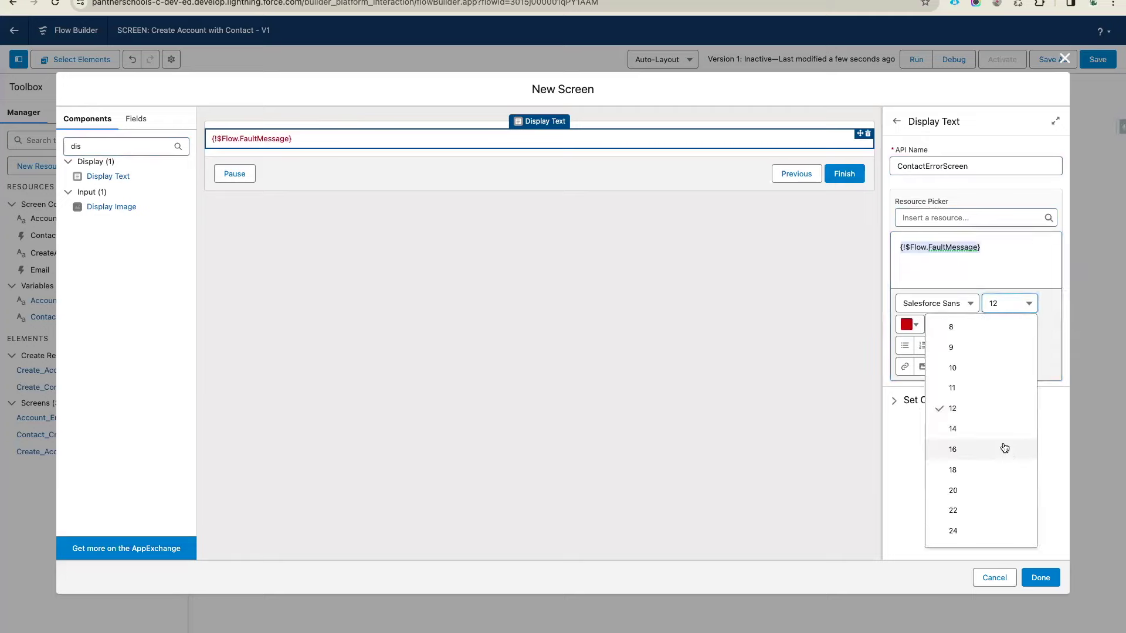
click(929, 447)
click(998, 344)
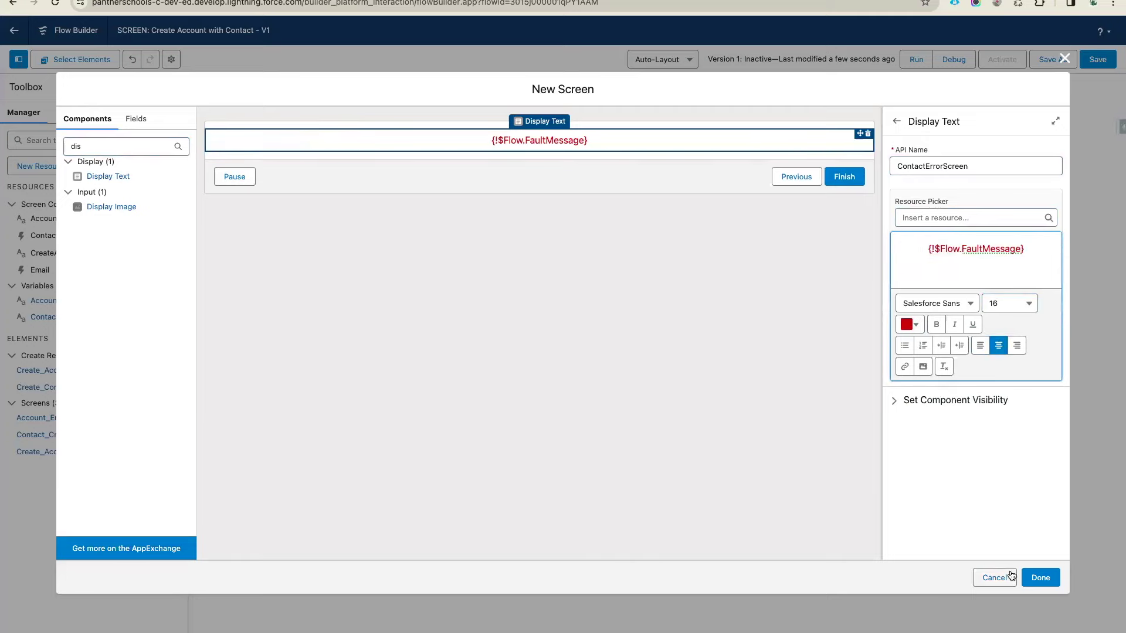
click(1040, 578)
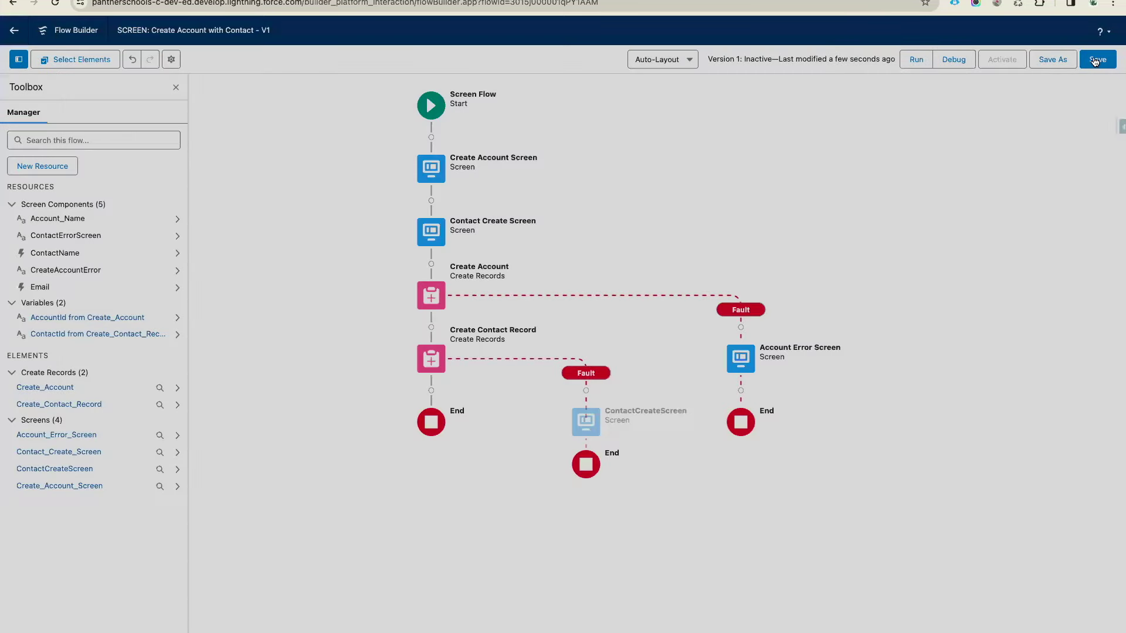
key(super+s)
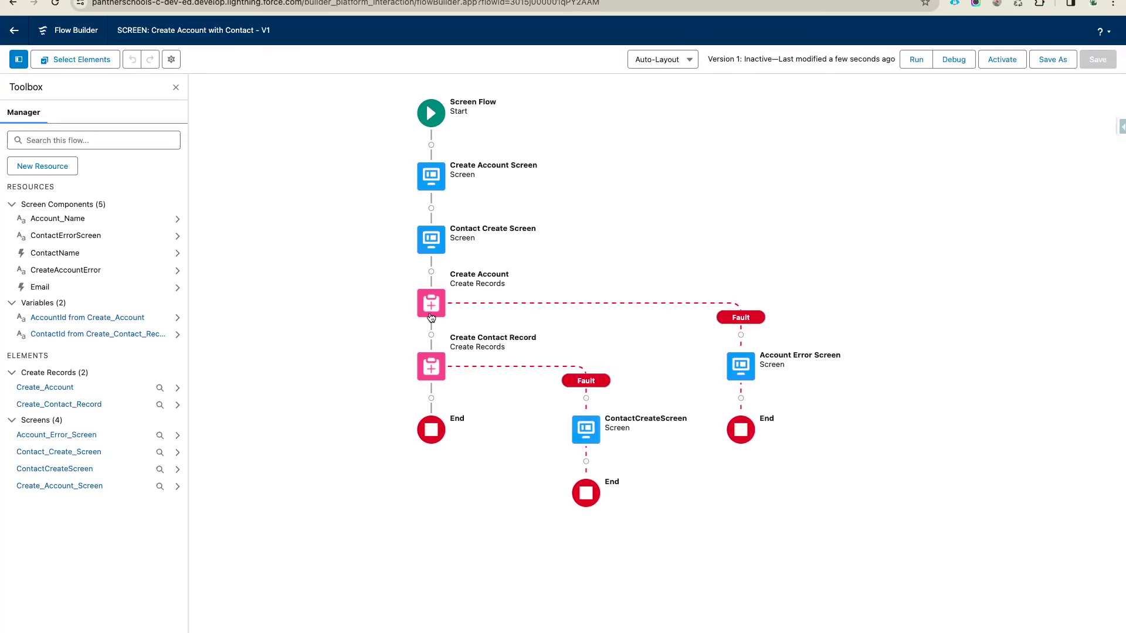
Add the heading 'Error While Creating the Contact Record' above the fault message
click(590, 437)
click(581, 543)
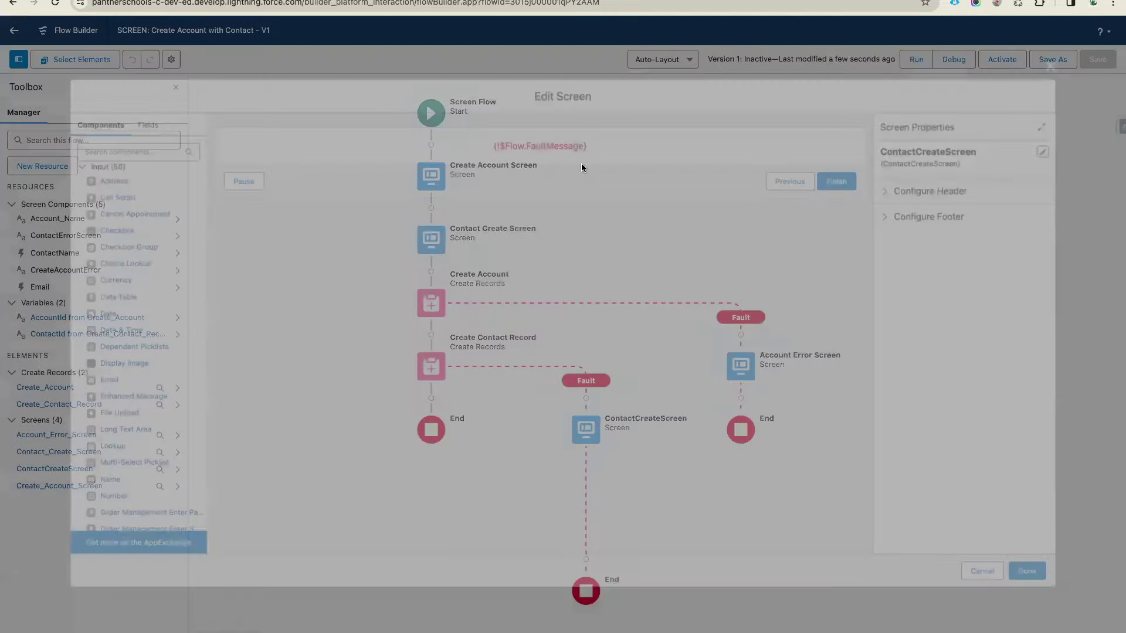
click(533, 139)
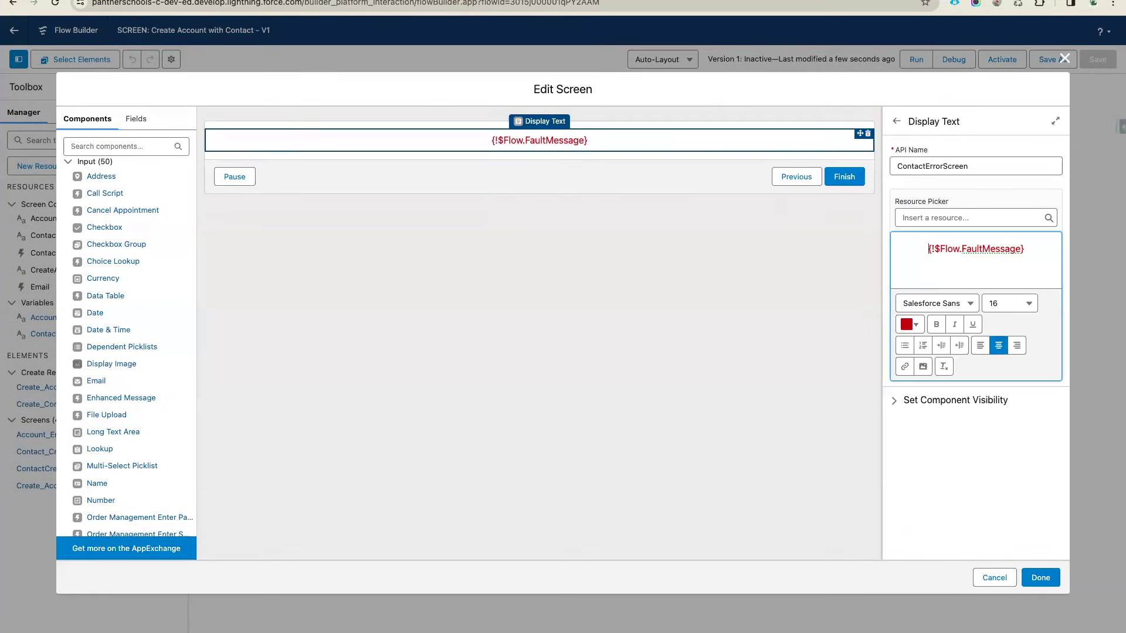
key(Return)
text(Error Whule)
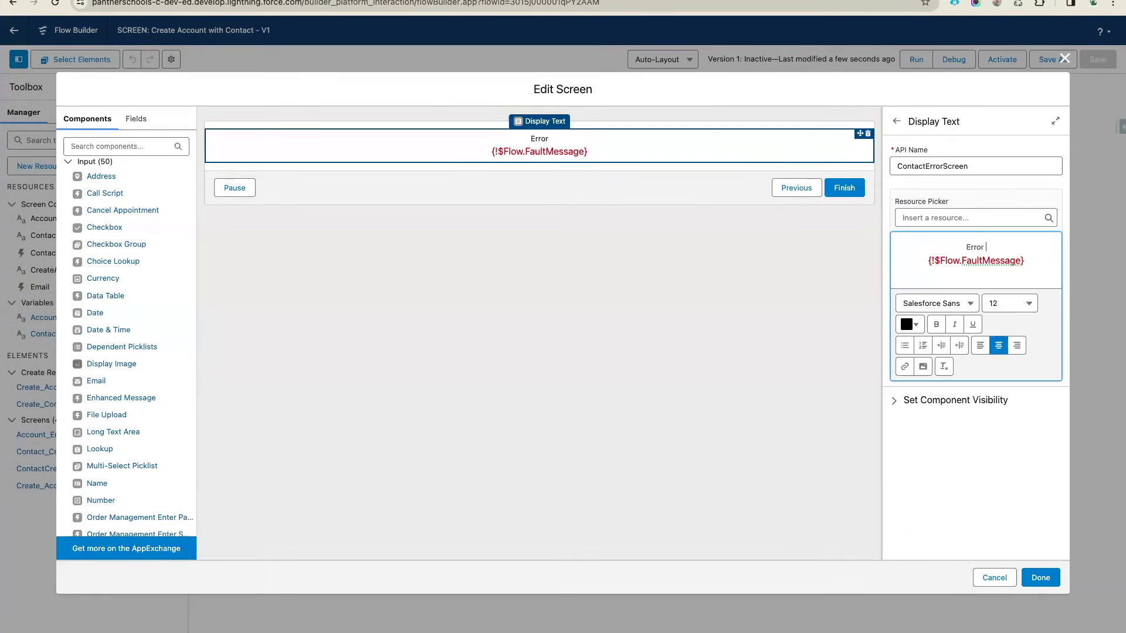
key(BackSpace)
key(BackSpace)
key(BackSpace)
text(ile Creating the )
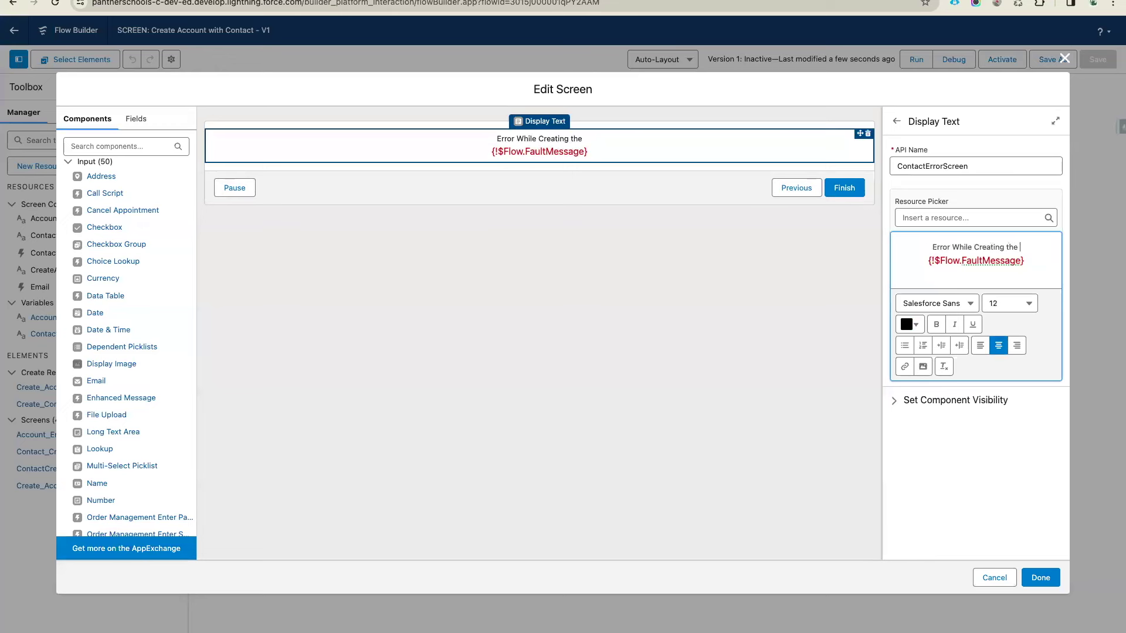
text(Contact Record)
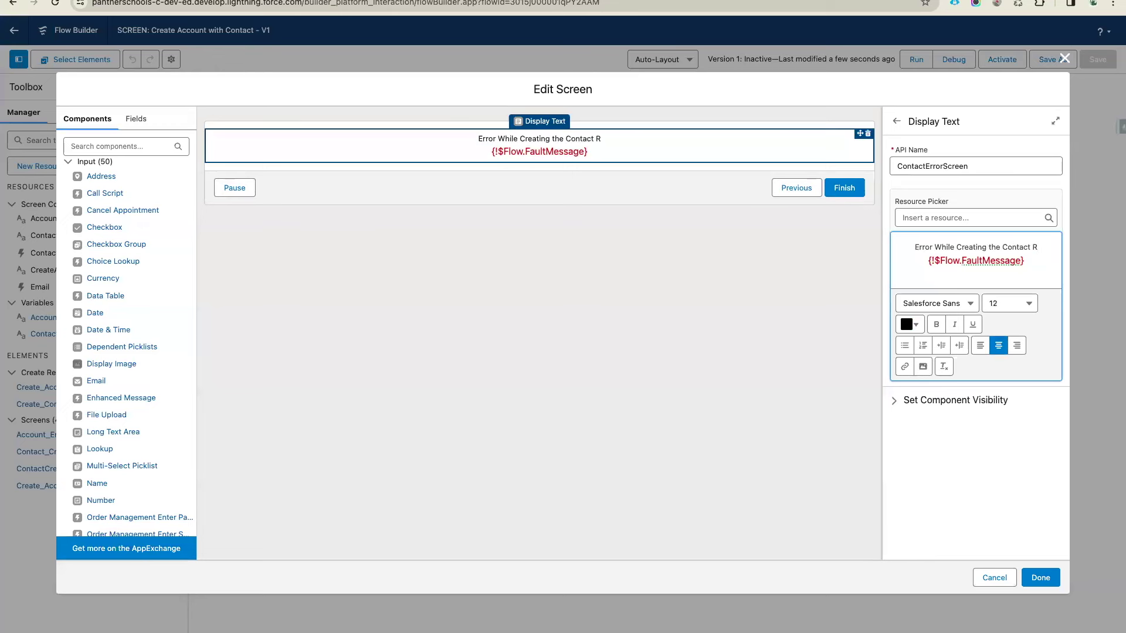
key(Return)
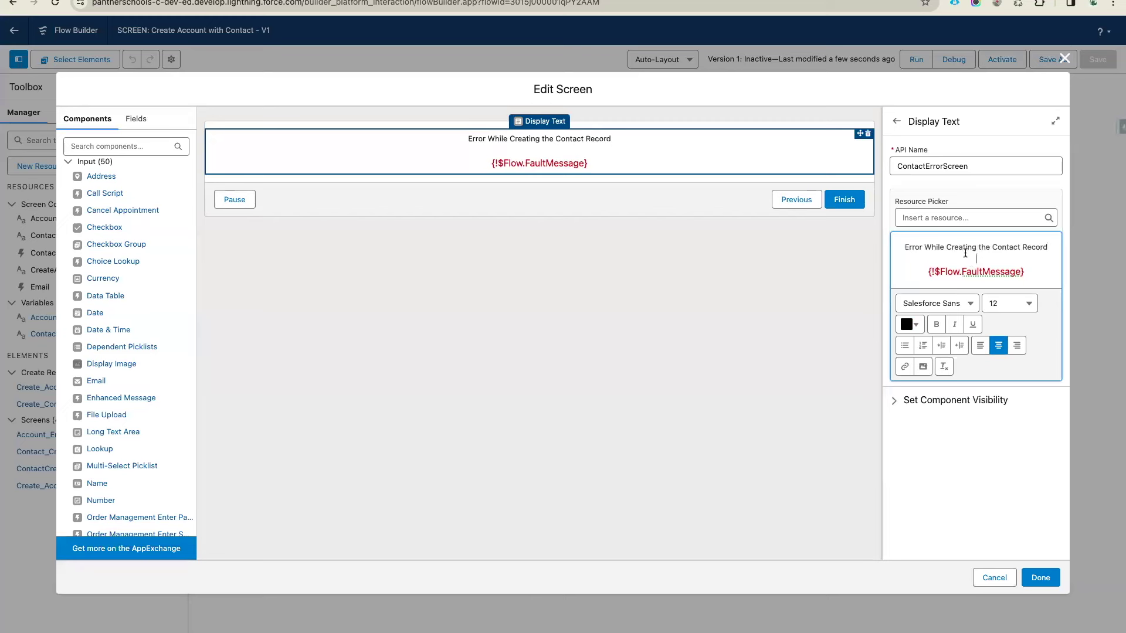
Make the heading size 18 and red, then finish and save the flow
triple_click(965, 249)
click(1009, 303)
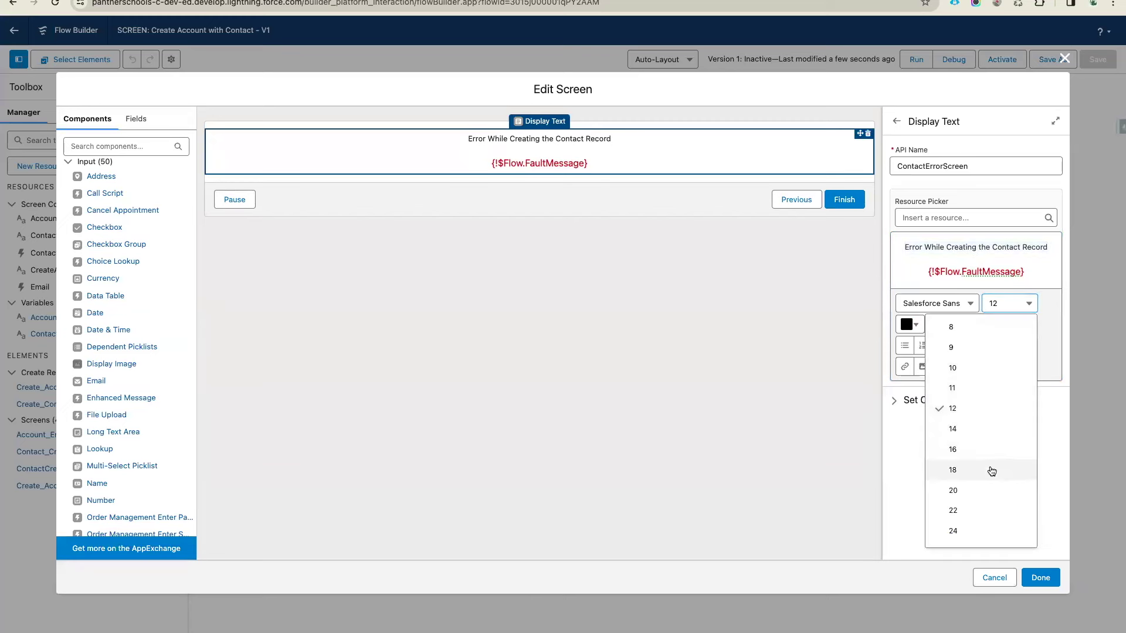
click(952, 470)
click(919, 345)
click(1013, 378)
click(1005, 402)
click(998, 496)
click(1041, 578)
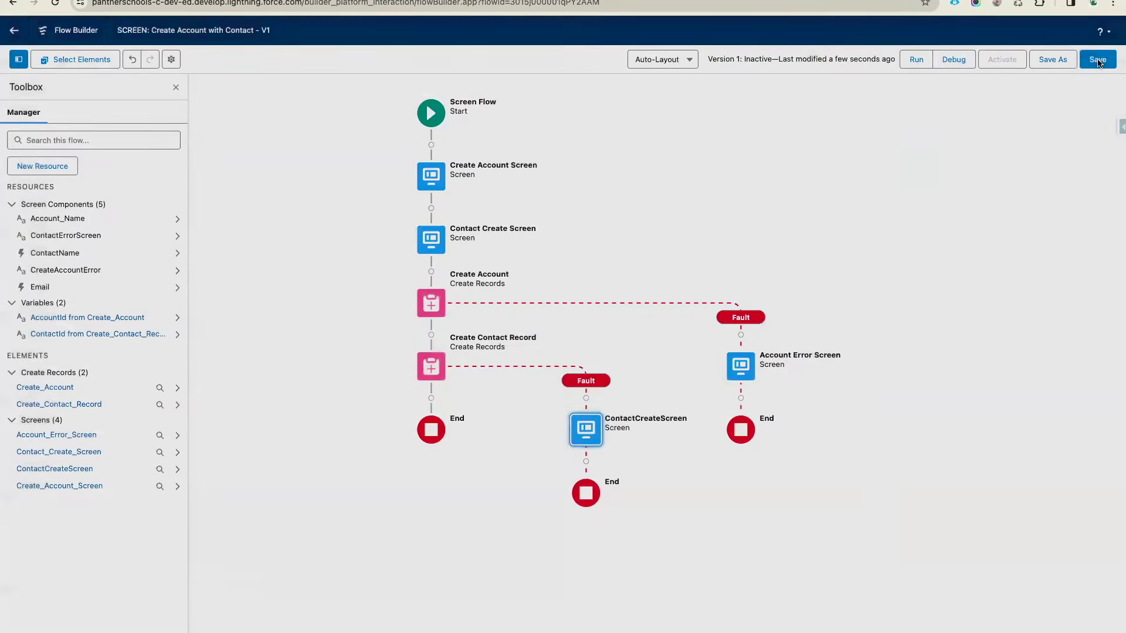
click(1097, 60)
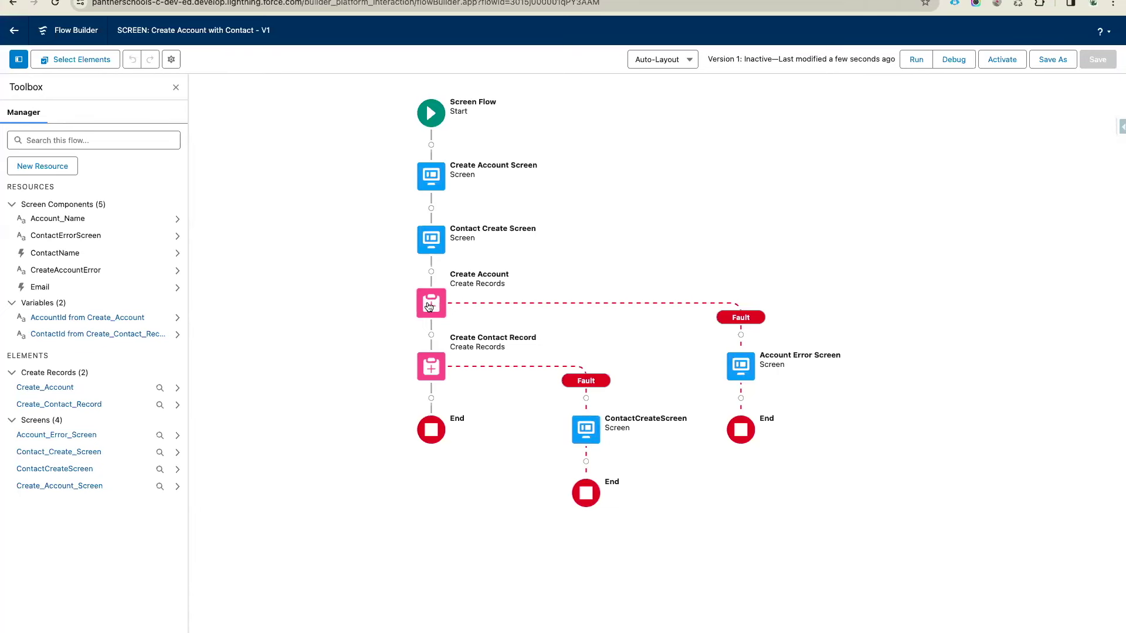
Debug-run the flow with account name 'Engineering ki Pathshala'
click(954, 61)
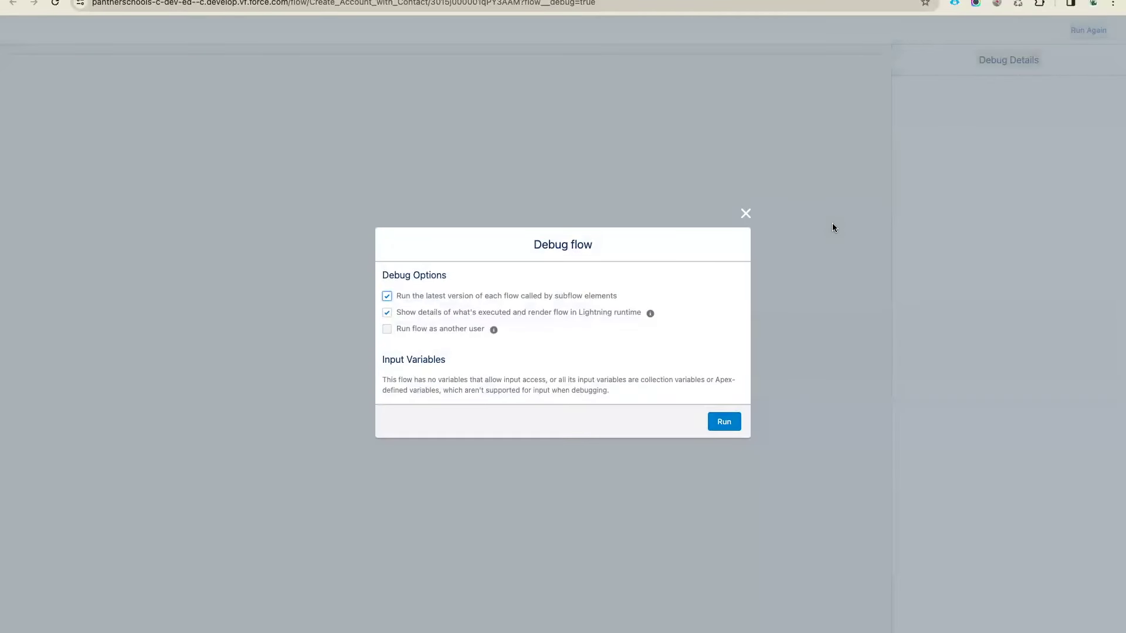
click(724, 415)
click(95, 81)
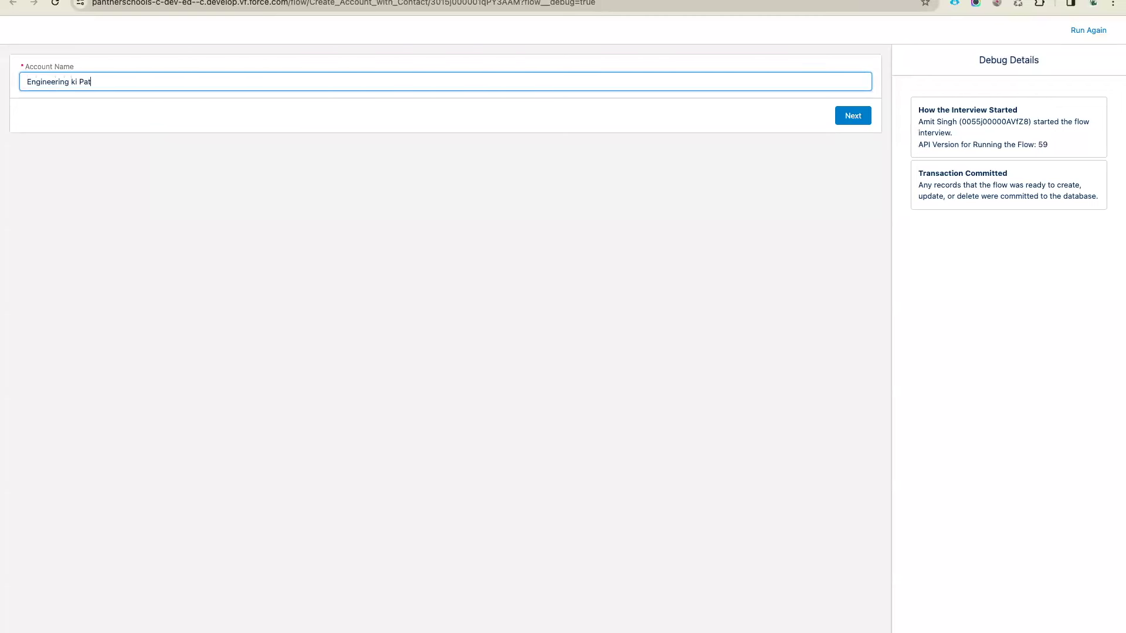
text(Engineering ki Pathshala)
click(210, 112)
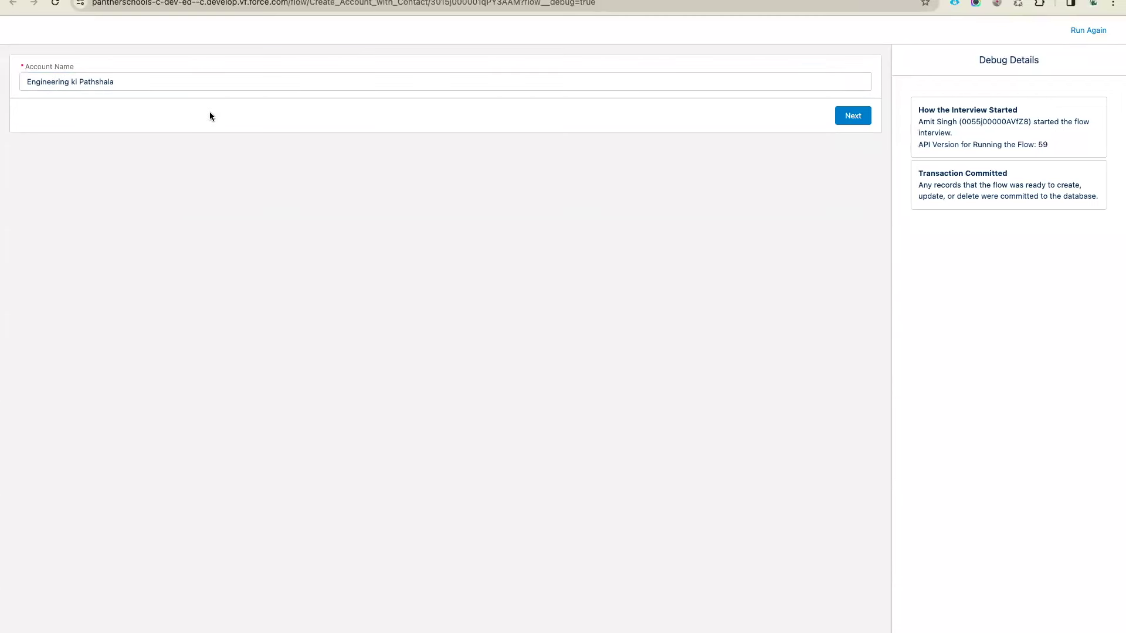
click(851, 121)
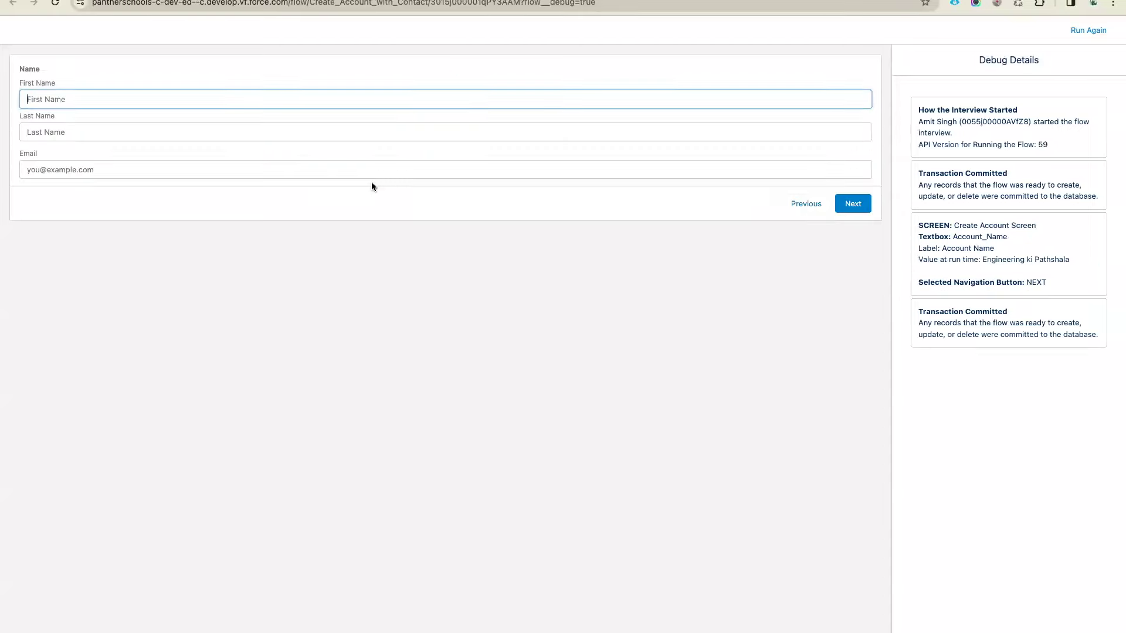
Enter a sample contact's first name, last name and email, and submit them
key(Tab)
key(Tab)
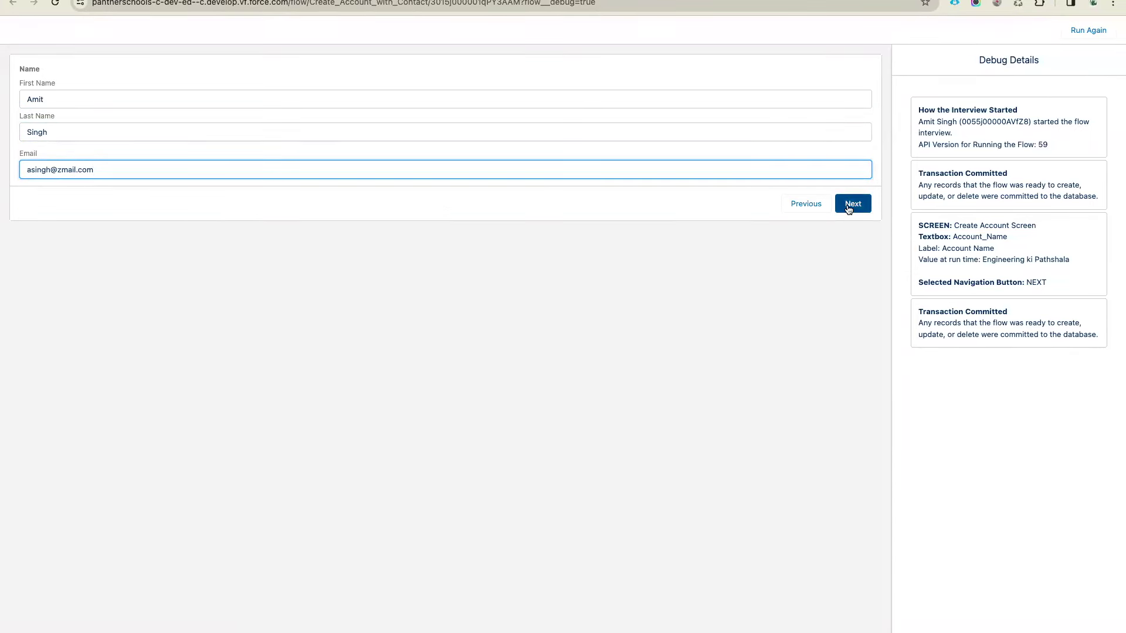
click(852, 204)
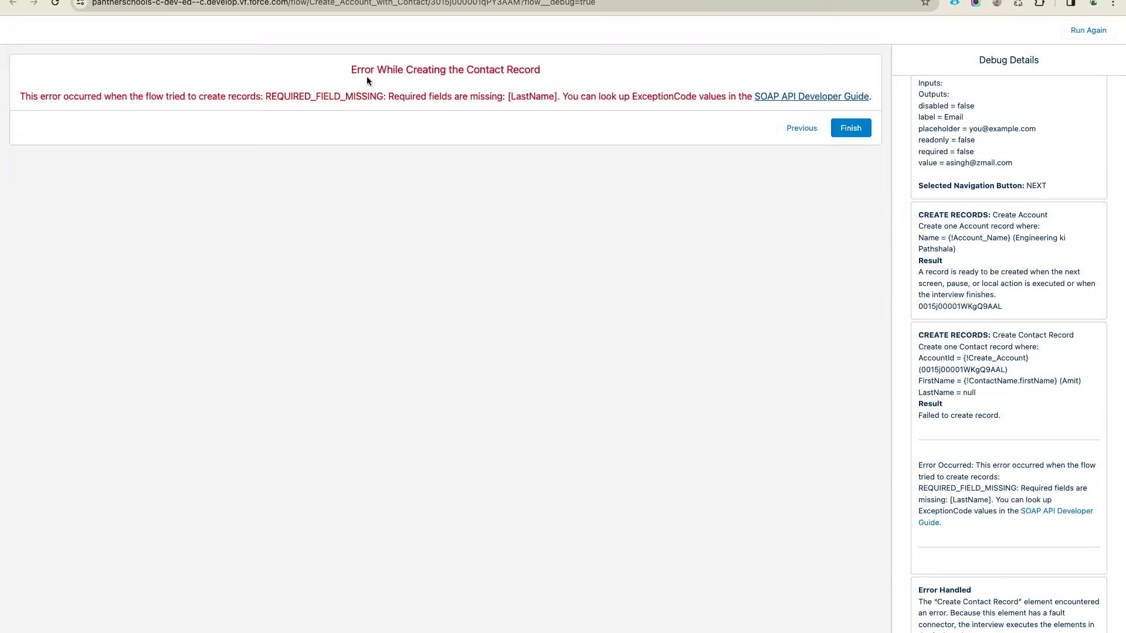
Highlight the red error heading and fault message on the contact error screen
drag(347, 67, 597, 67)
click(578, 89)
triple_click(579, 98)
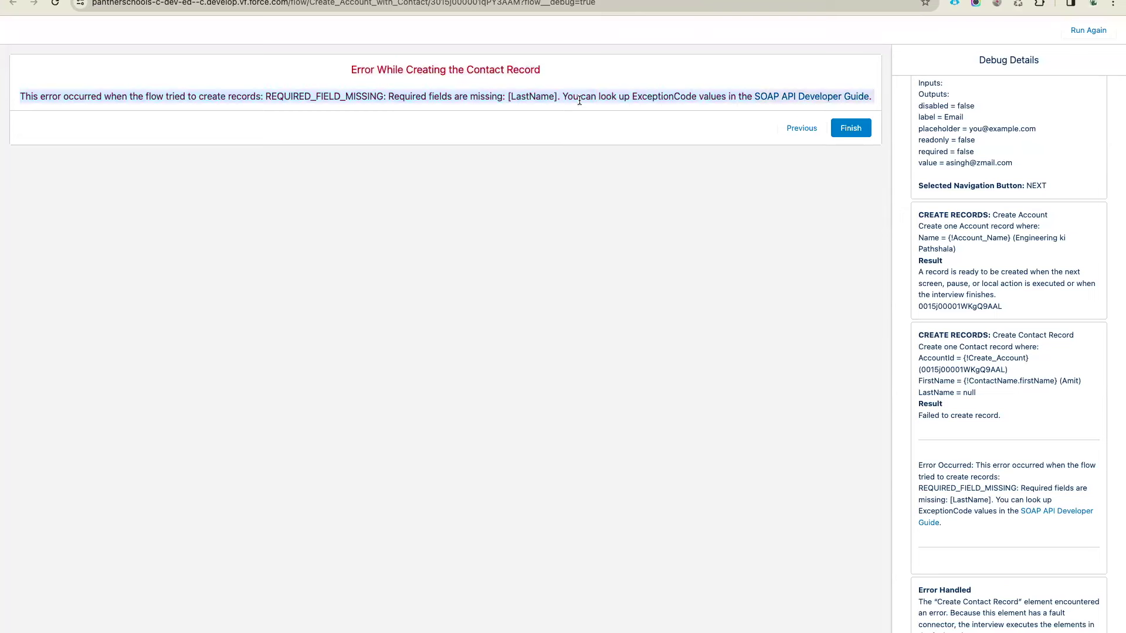
click(571, 224)
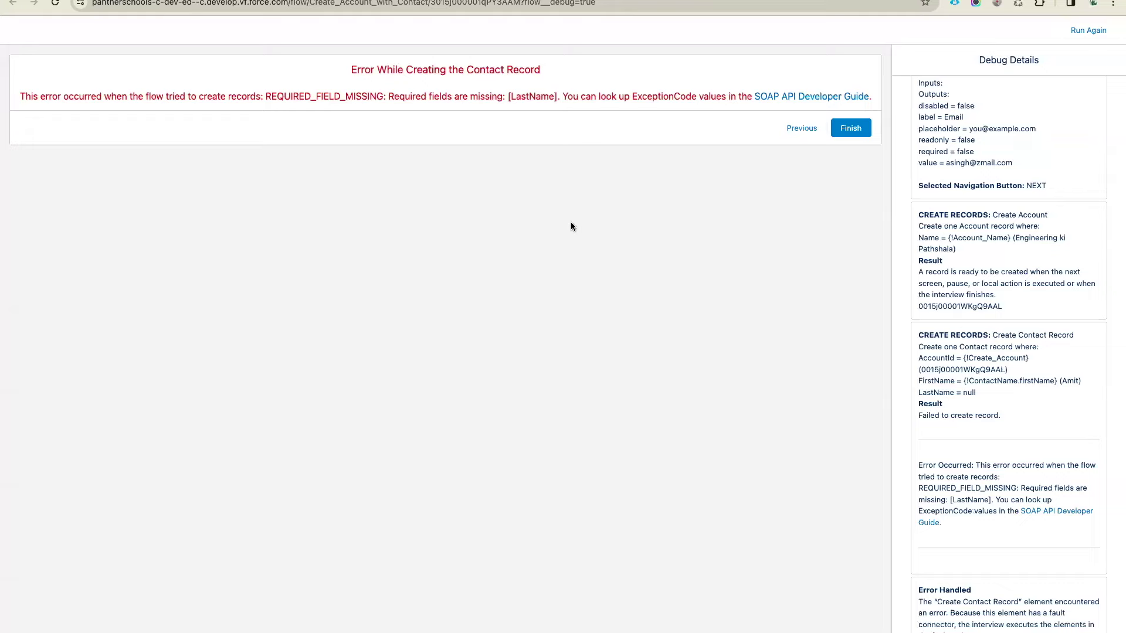
Scroll through the Debug Details panel to review the run log
scroll(1020, 266, up, 5)
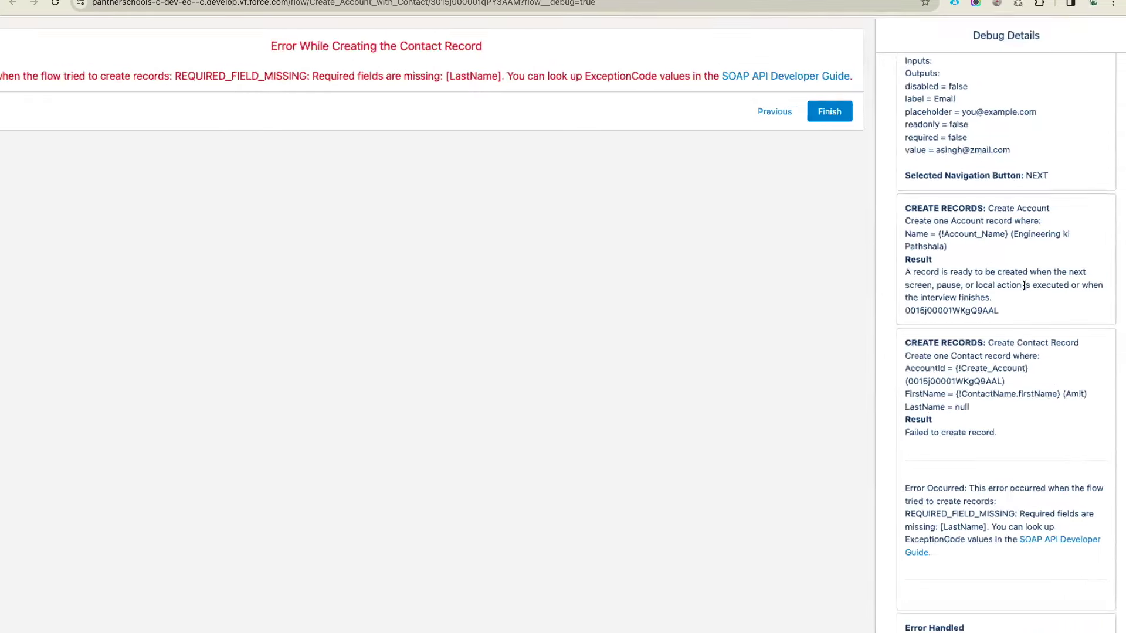
scroll(1024, 286, up, 5)
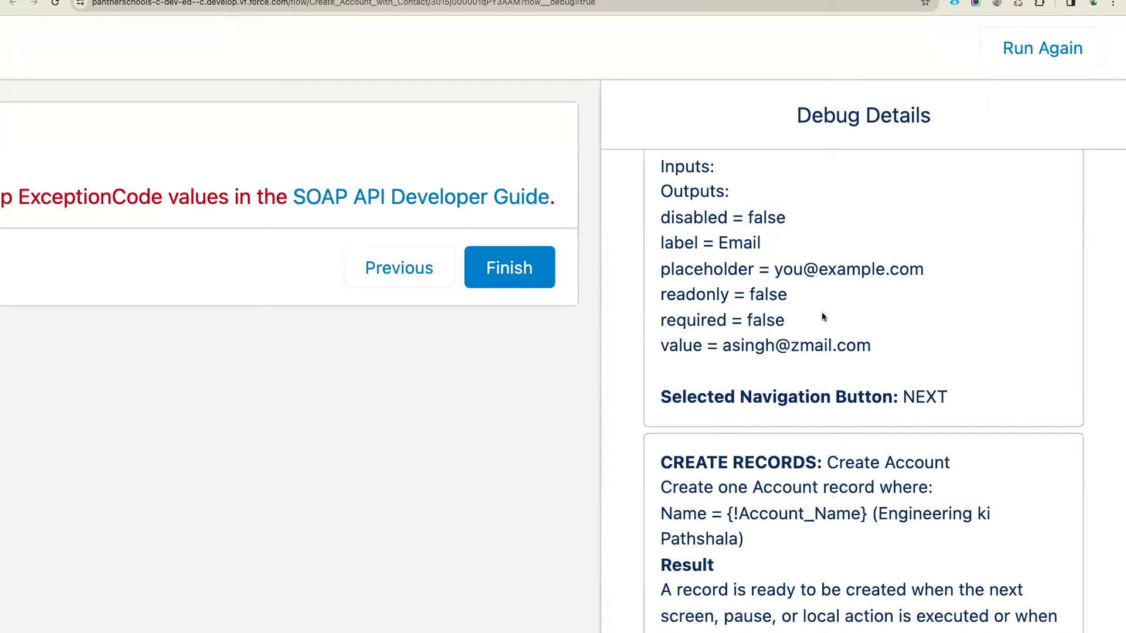
scroll(822, 312, down, 2)
scroll(821, 313, down, 3)
scroll(891, 258, down, 3)
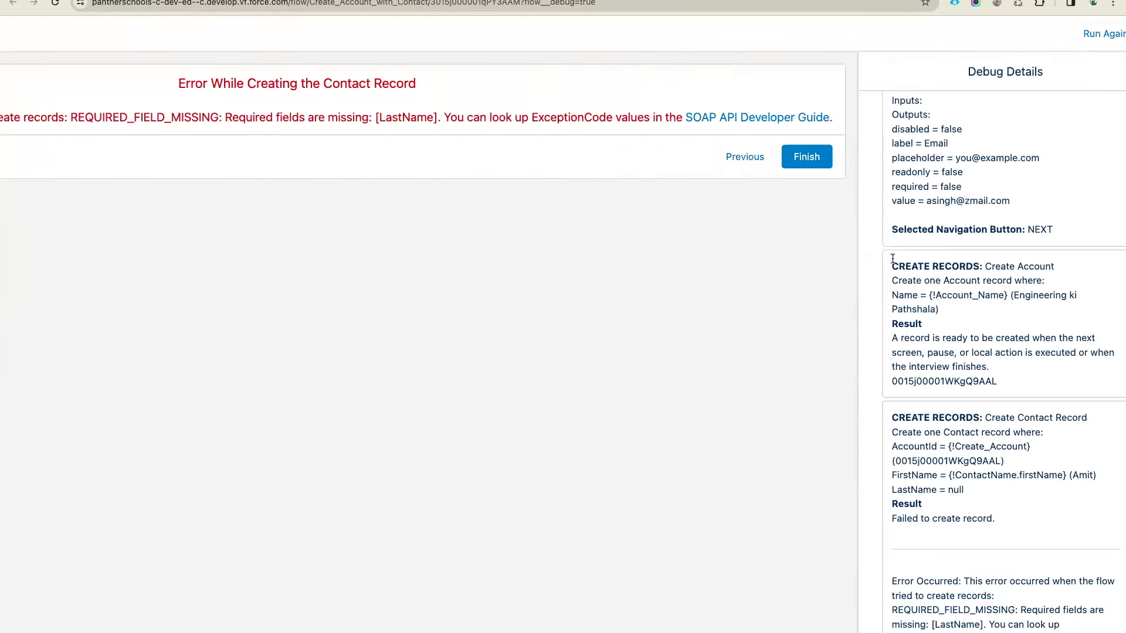
scroll(985, 222, up, 7)
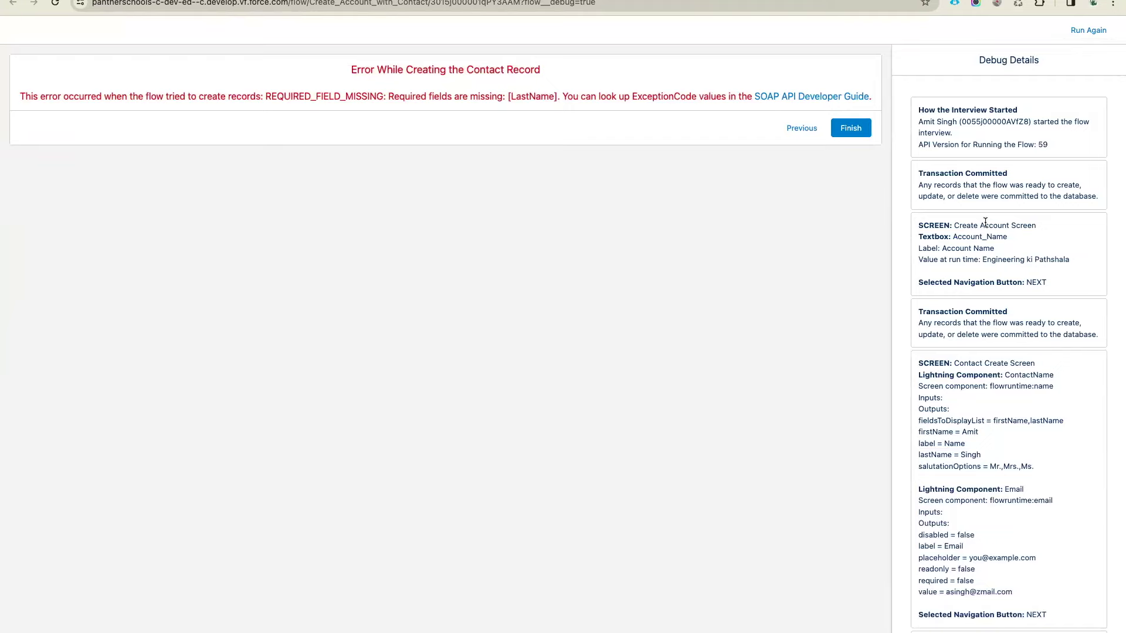
scroll(985, 221, up, 3)
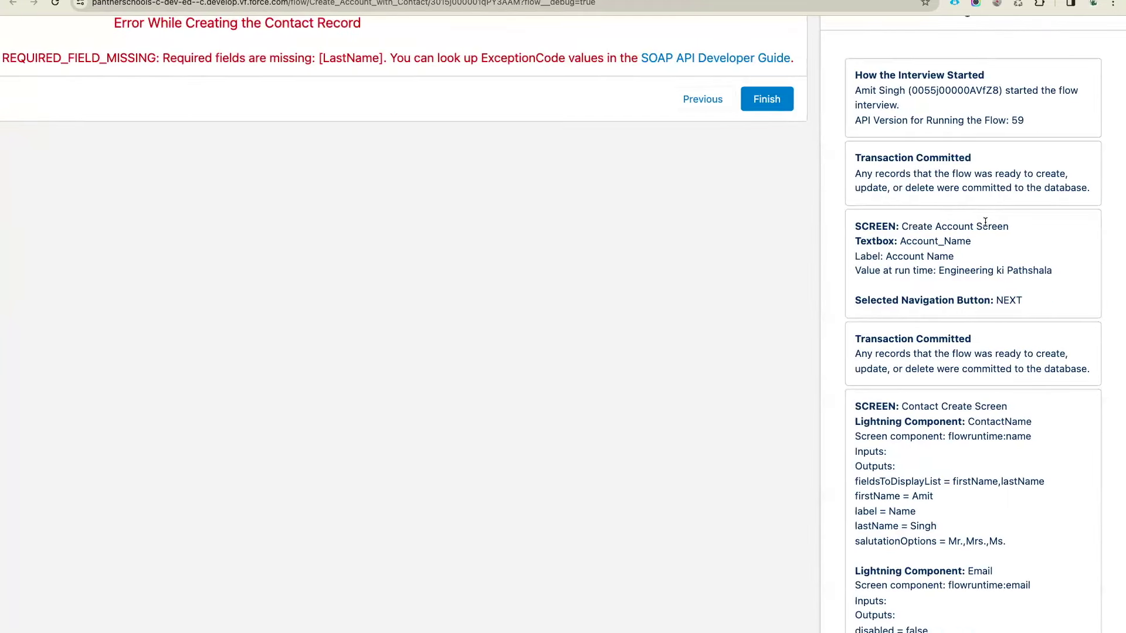
scroll(982, 227, up, 3)
scroll(934, 120, right, 3)
scroll(927, 88, left, 3)
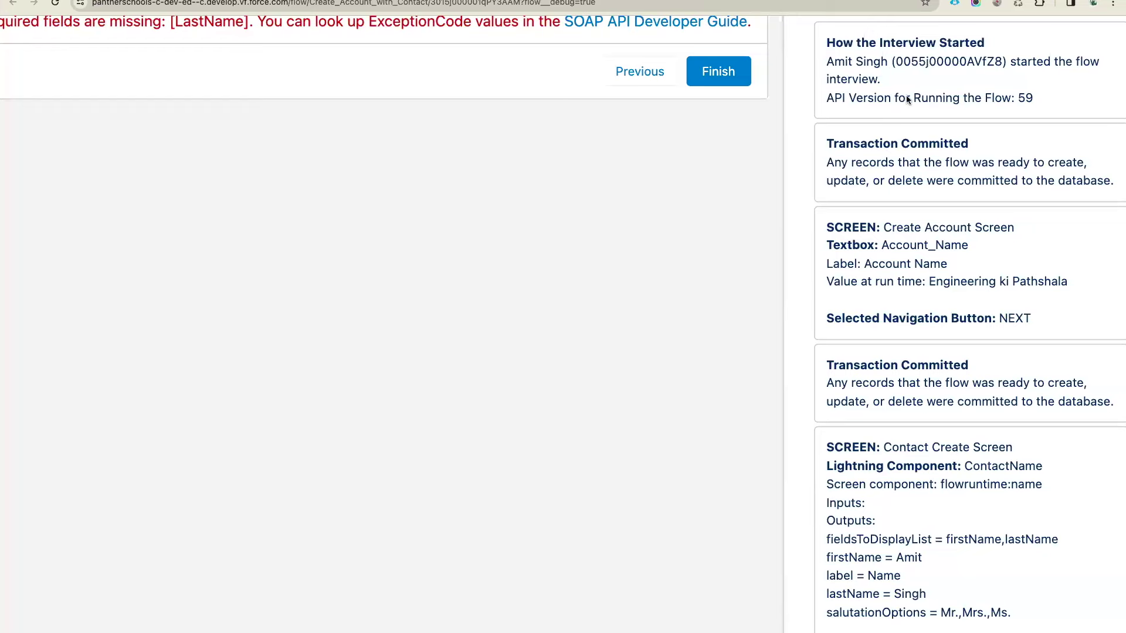
scroll(905, 99, up, 2)
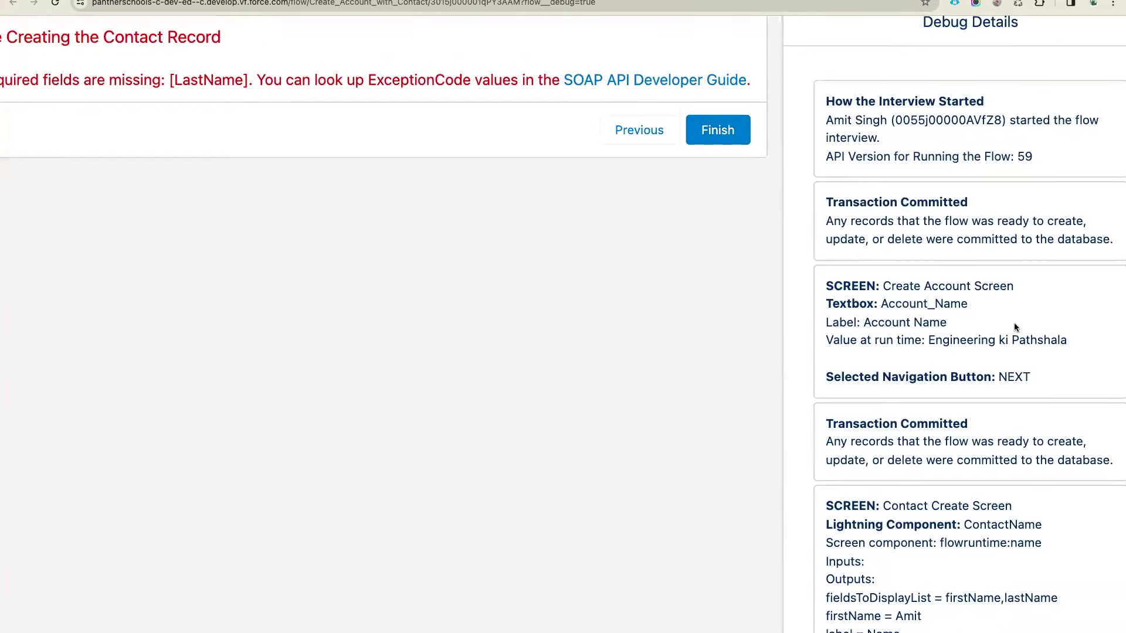
scroll(1015, 326, down, 3)
Highlight the NEXT entry, the Contact Create Screen and its ContactName and Email outputs
drag(888, 184, 1030, 183)
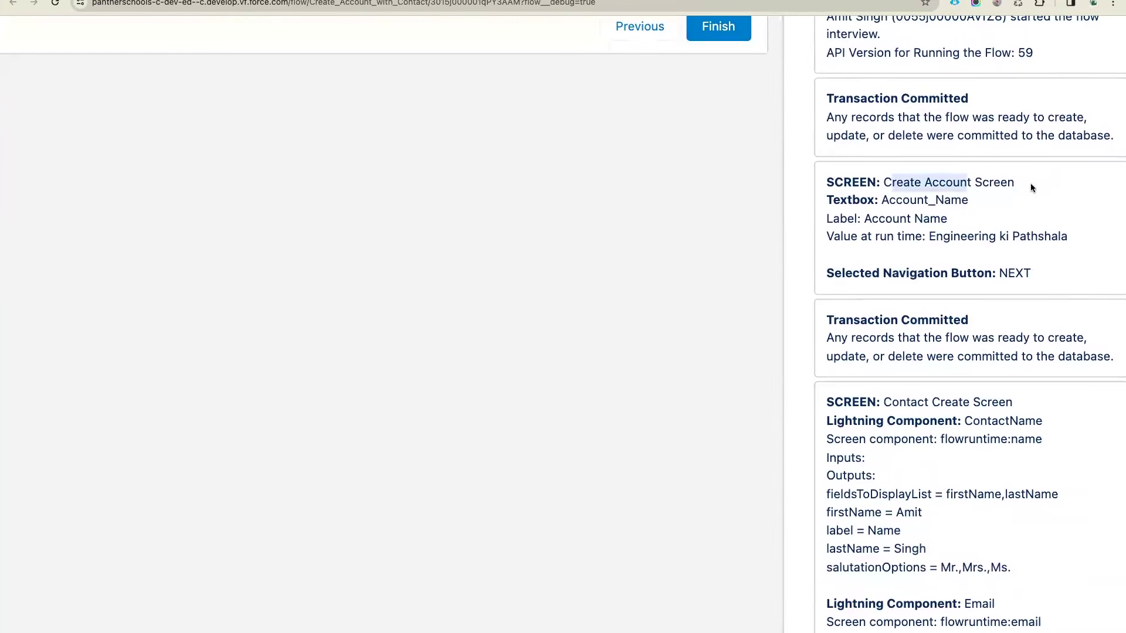
scroll(997, 235, down, 2)
double_click(1019, 201)
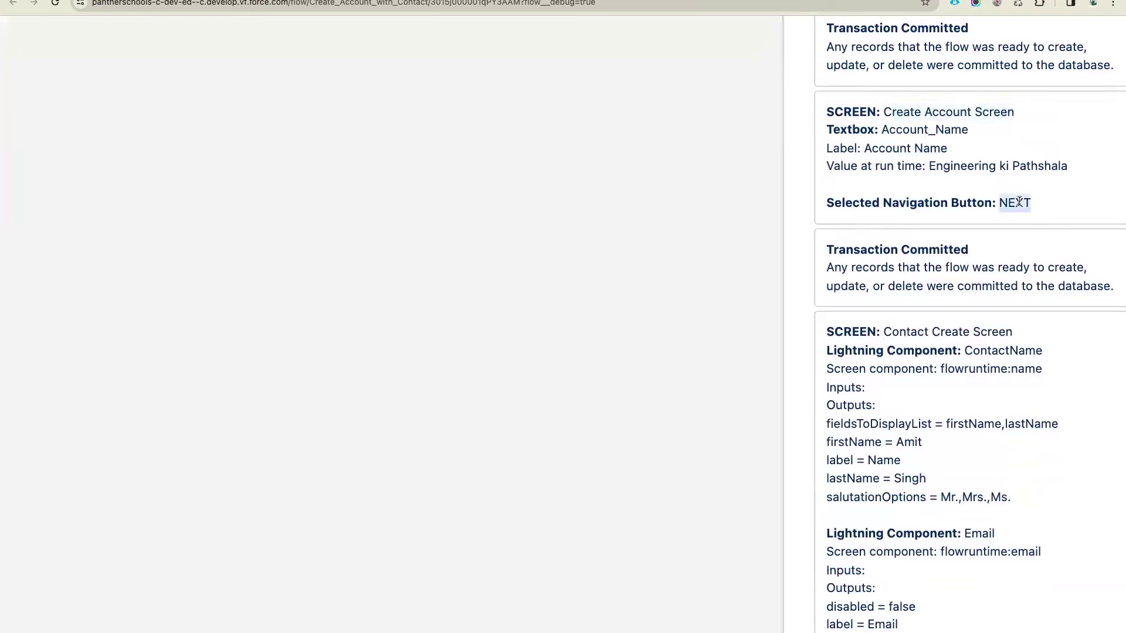
scroll(1019, 202, down, 3)
click(866, 155)
scroll(941, 147, down, 1)
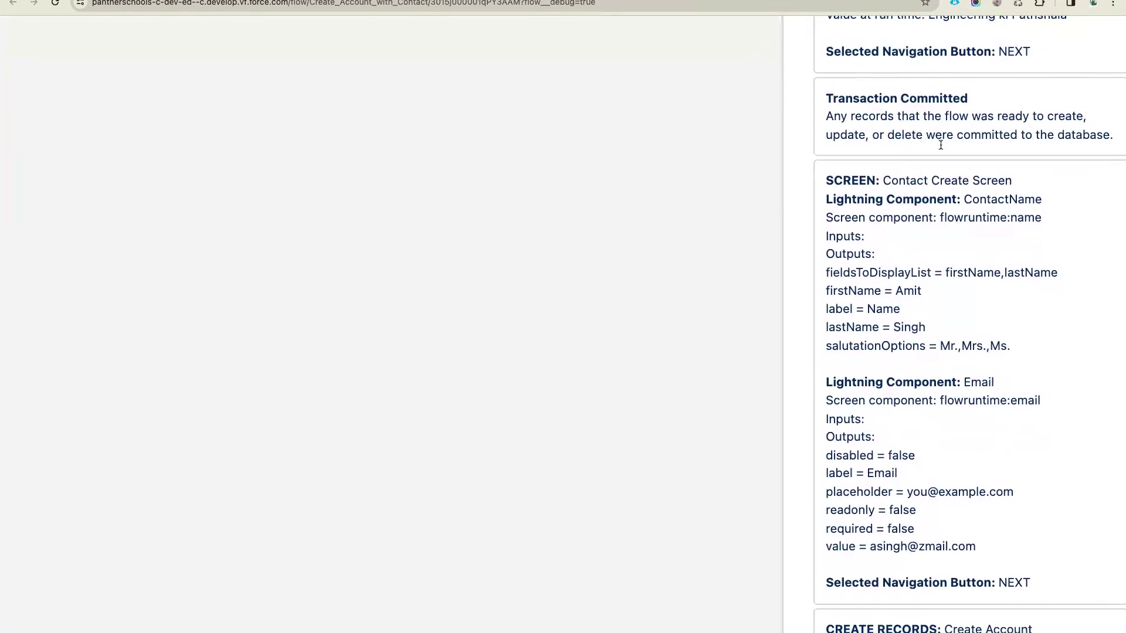
drag(885, 181, 1031, 178)
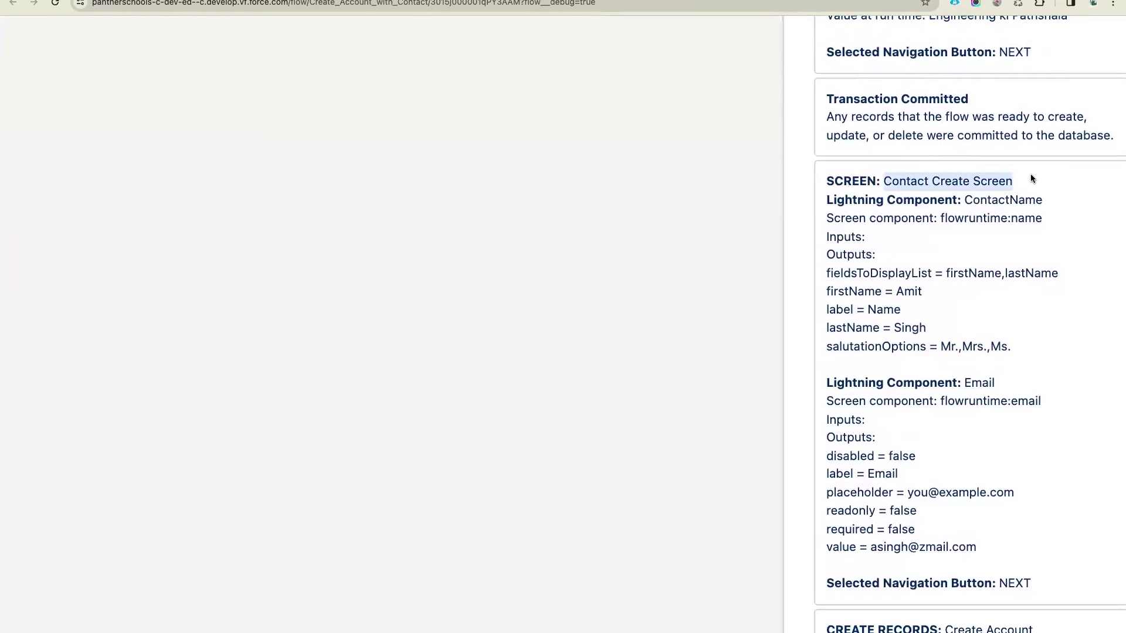
click(1000, 241)
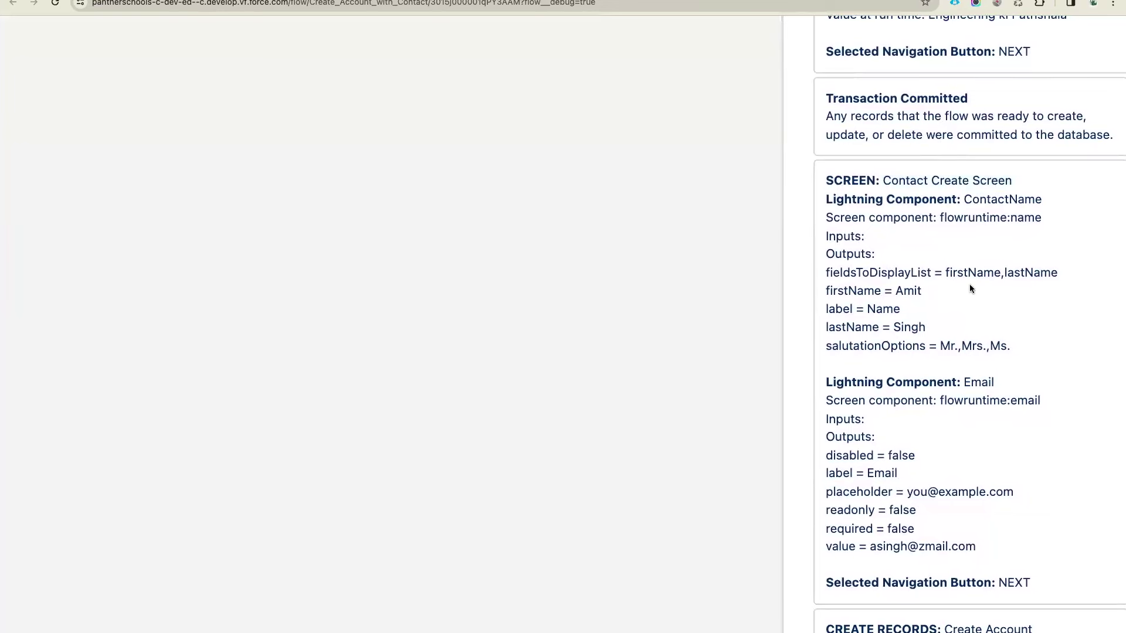
drag(968, 200, 1041, 200)
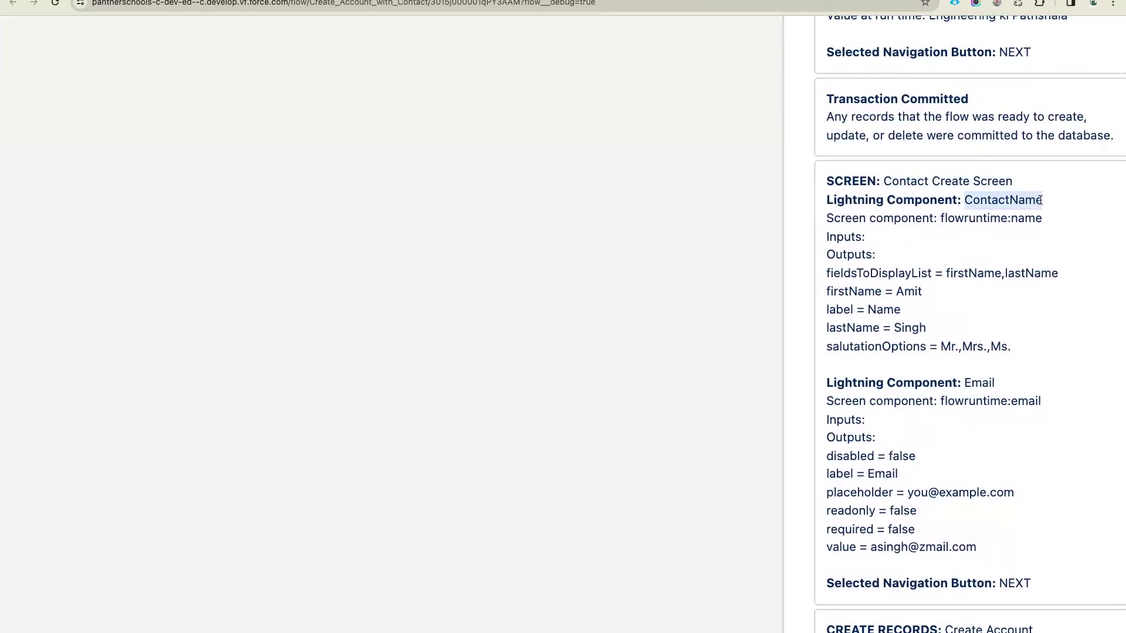
drag(979, 492, 982, 463)
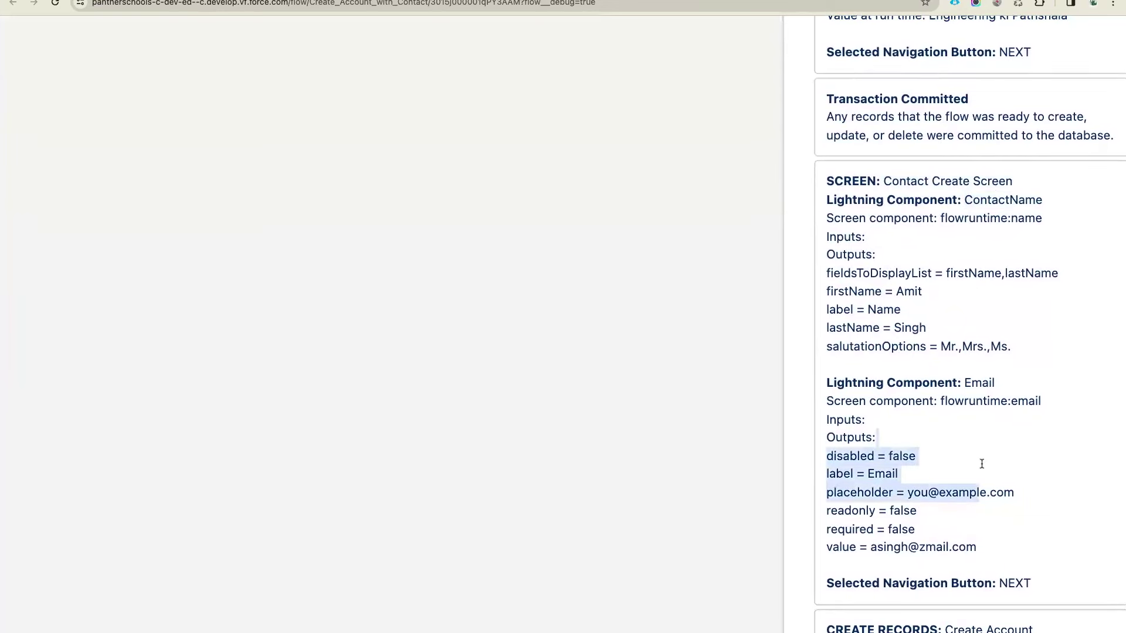
scroll(1007, 280, down, 8)
scroll(1008, 280, up, 2)
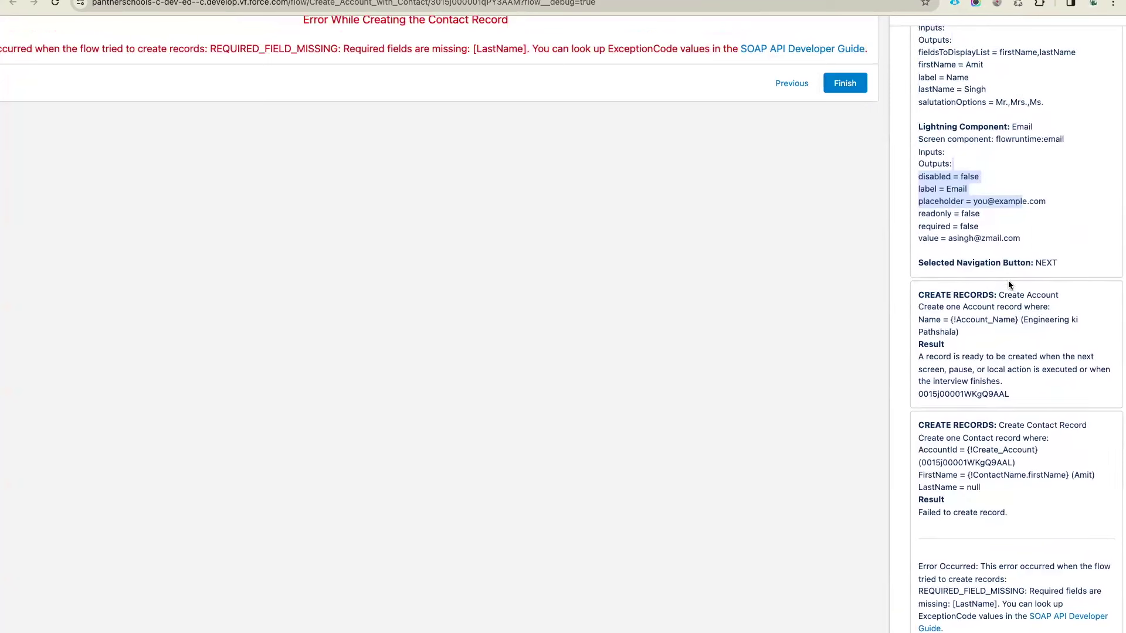
drag(1030, 236, 891, 26)
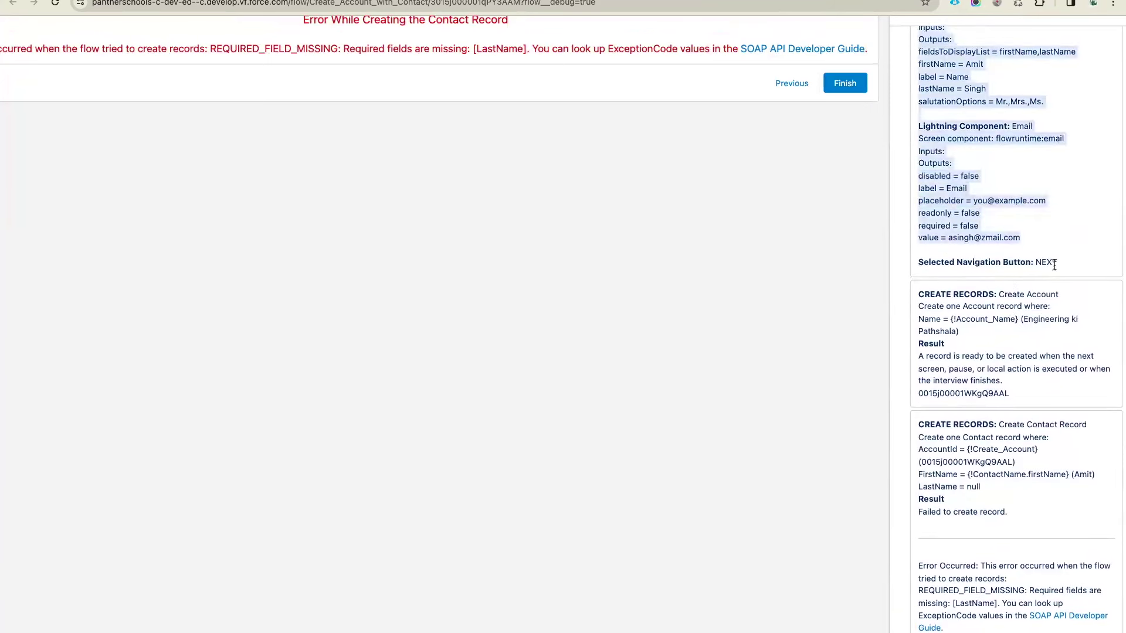
click(1054, 264)
Highlight the Create Account result, the Failed to create record message and the new account ID
drag(999, 295, 1017, 385)
click(980, 338)
scroll(979, 338, down, 2)
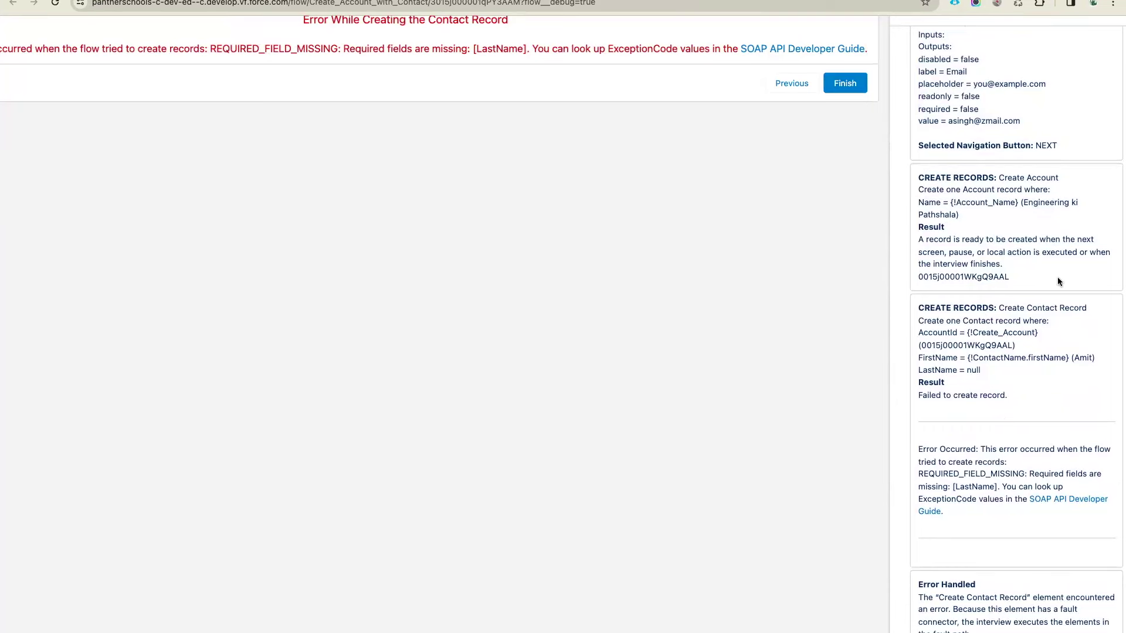
drag(916, 395, 1014, 398)
click(1040, 292)
double_click(950, 275)
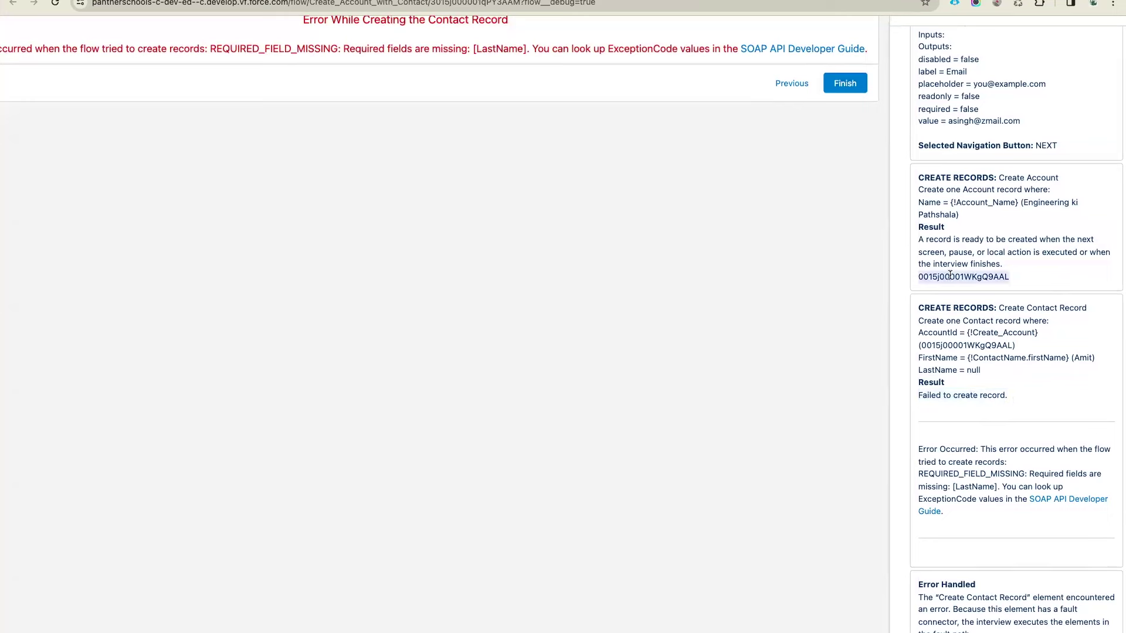
click(977, 276)
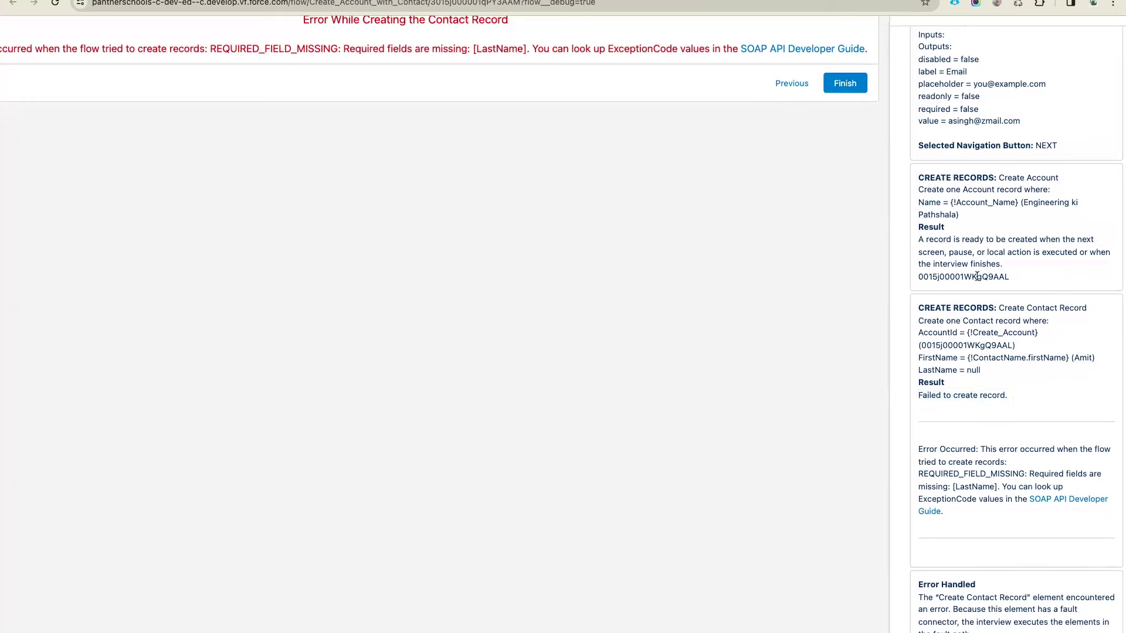
double_click(934, 276)
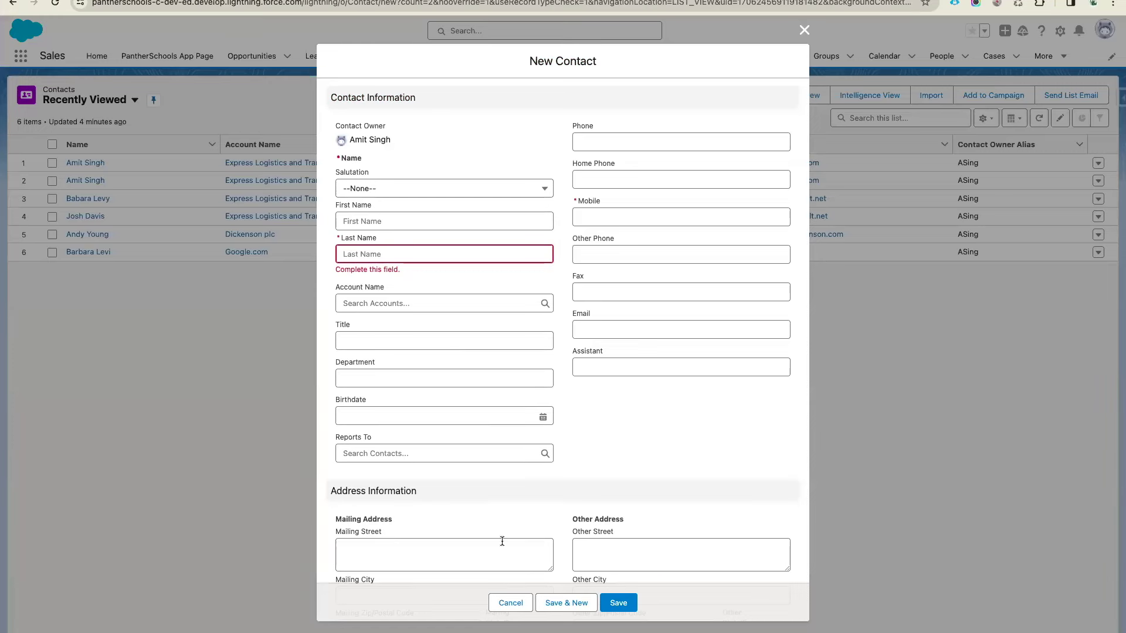
Cancel the new contact and open the Engineering ki Pathshala account page by its record ID
click(511, 604)
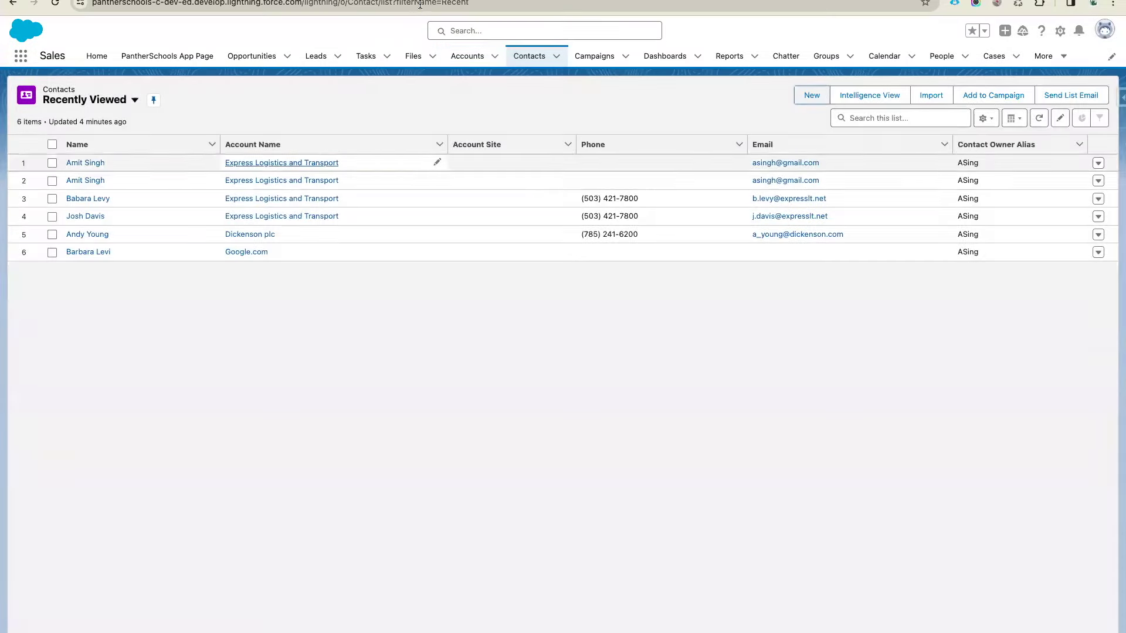
click(281, 163)
click(420, 5)
key(Return)
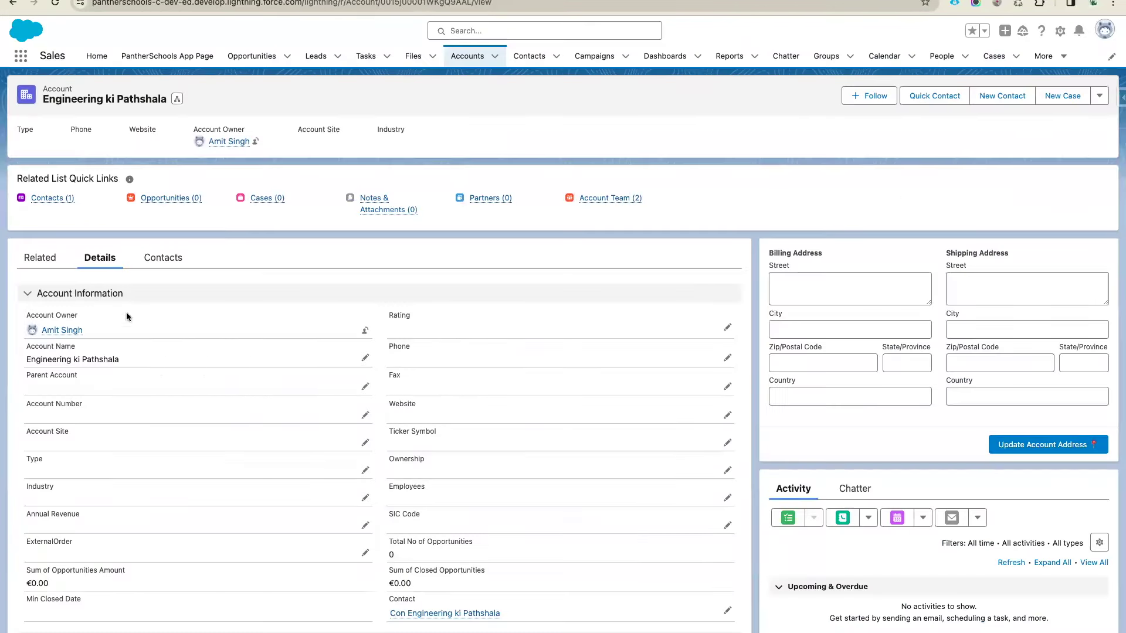
mouse_move(57, 197)
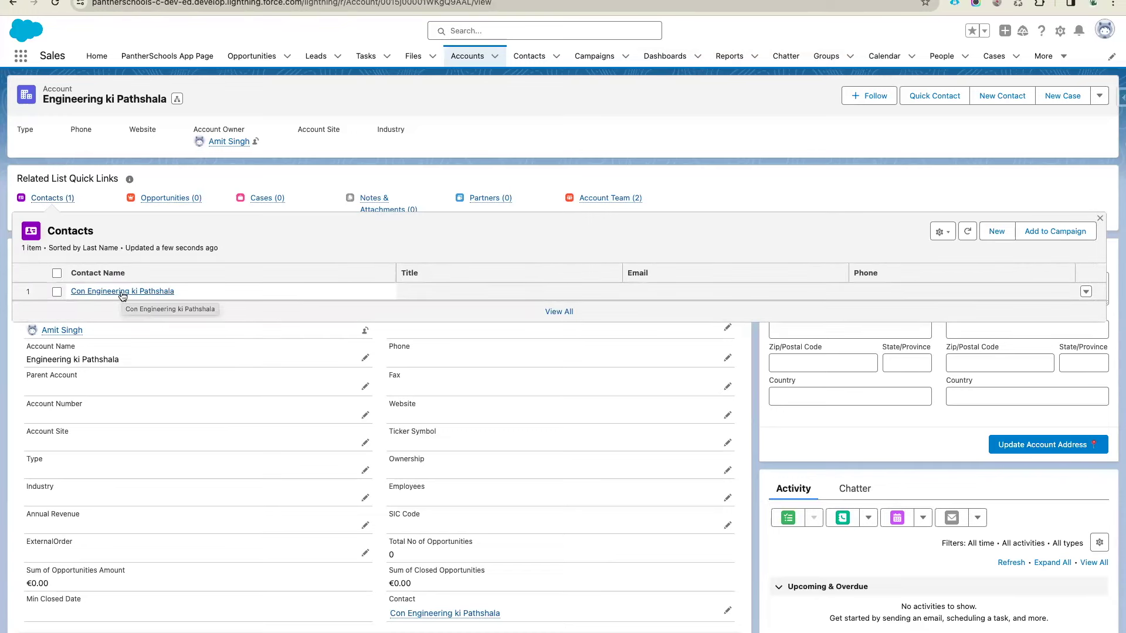
key(ctrl+Tab)
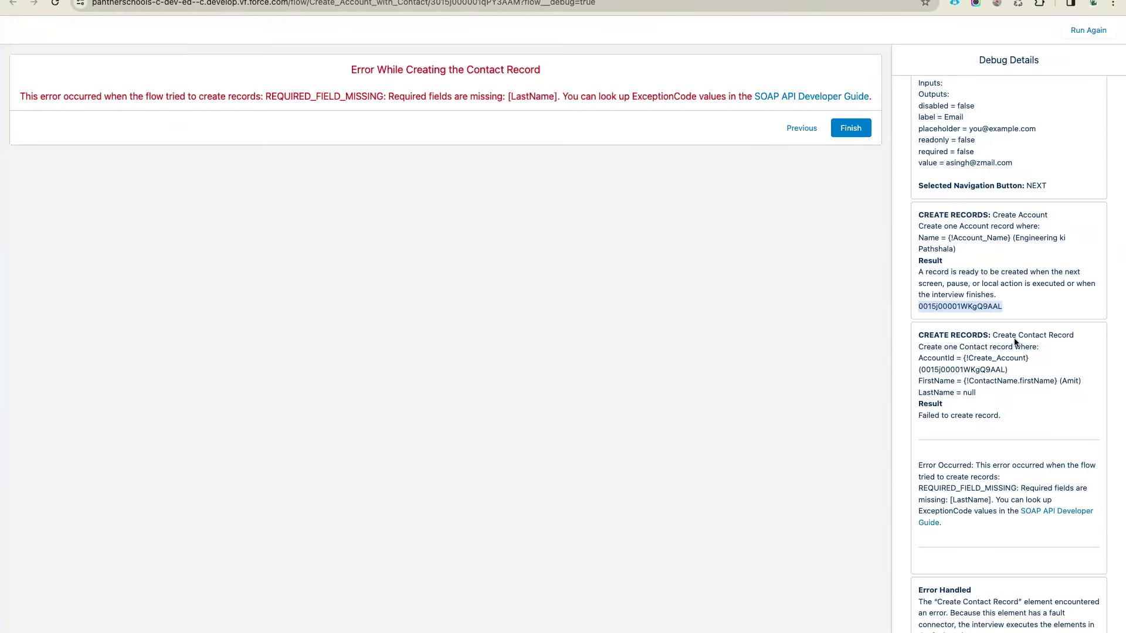
click(986, 384)
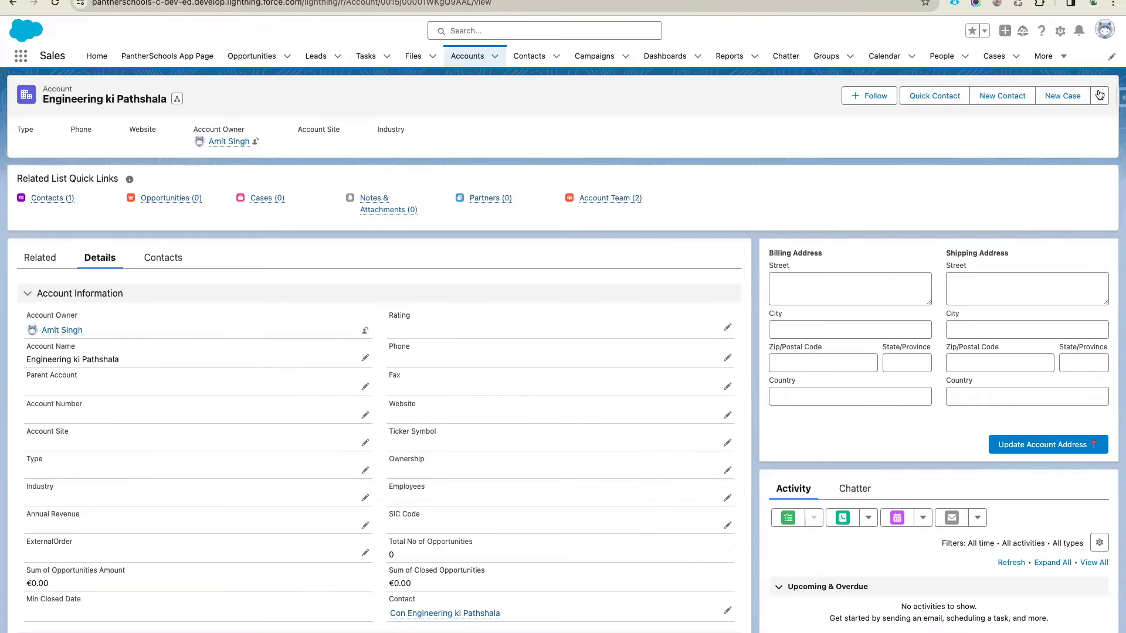
Delete the Engineering ki Pathshala account and return to the flow in Flow Builder
click(1099, 95)
click(1029, 221)
click(726, 364)
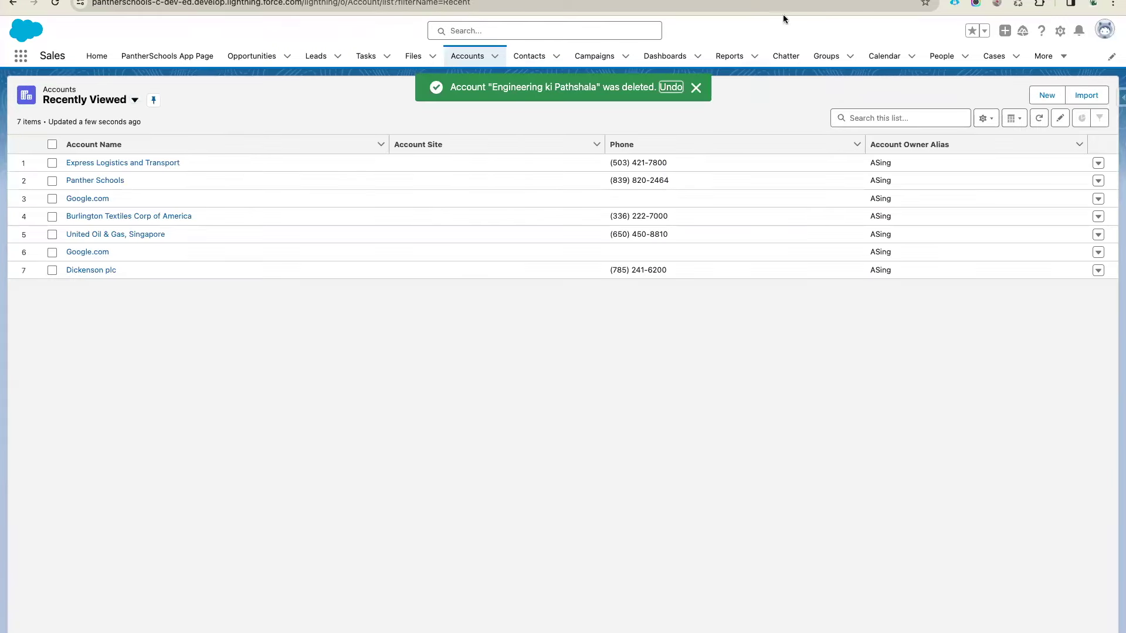
click(785, 1)
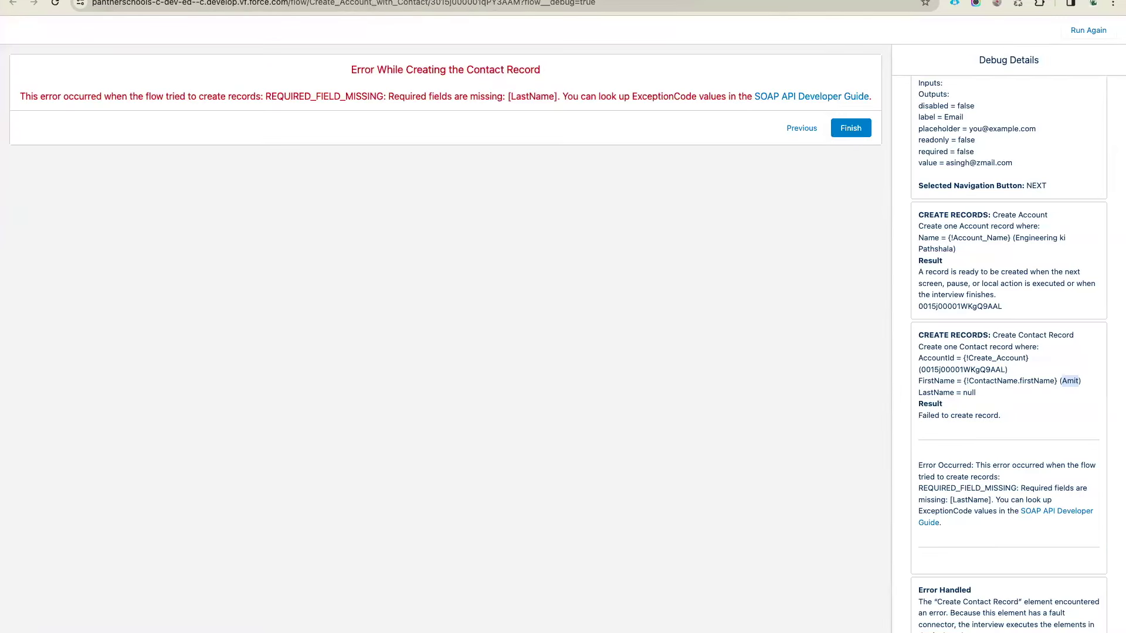
key(ctrl+Tab)
key(ctrl+Tab)
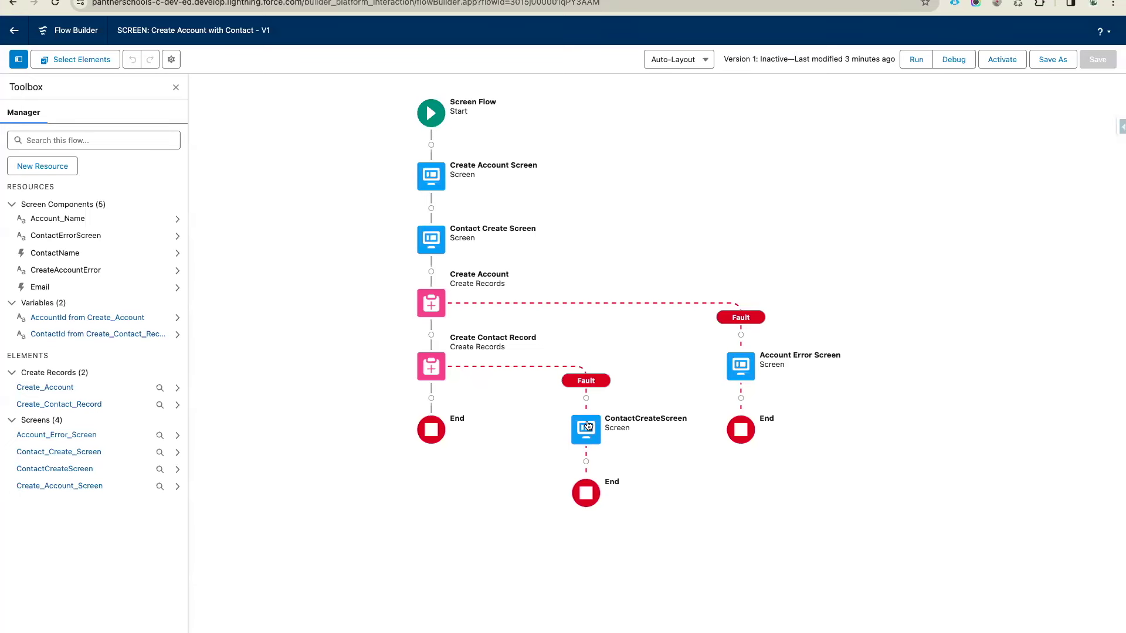
Add a Roll Back Records step labelled 'Bye Bye Changes' on the contact fault path and save
click(586, 399)
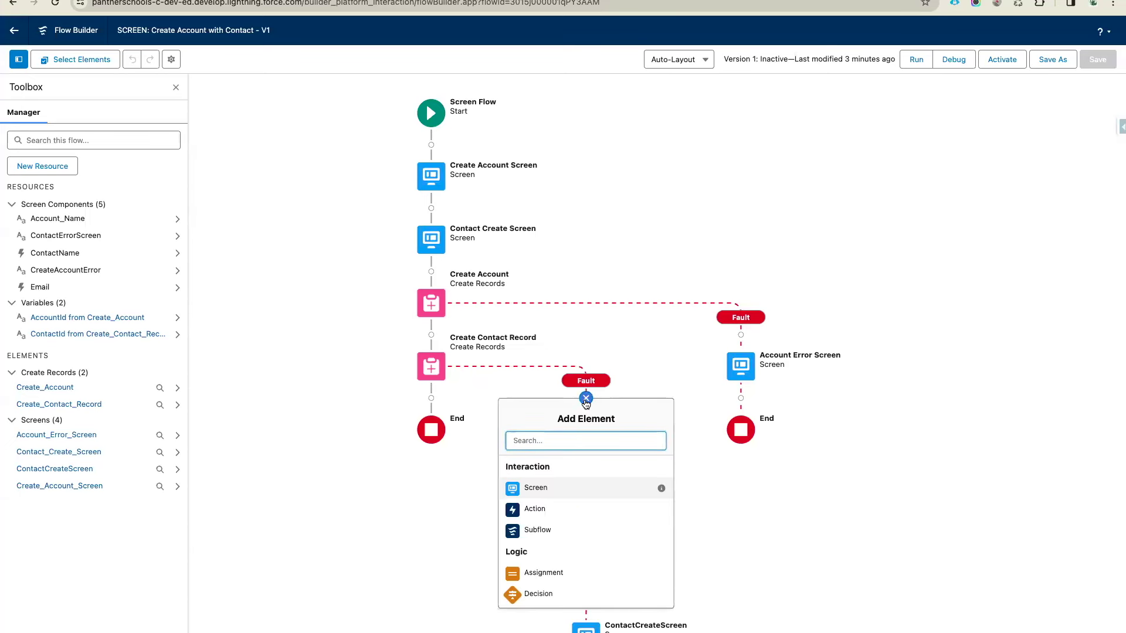
text(roo)
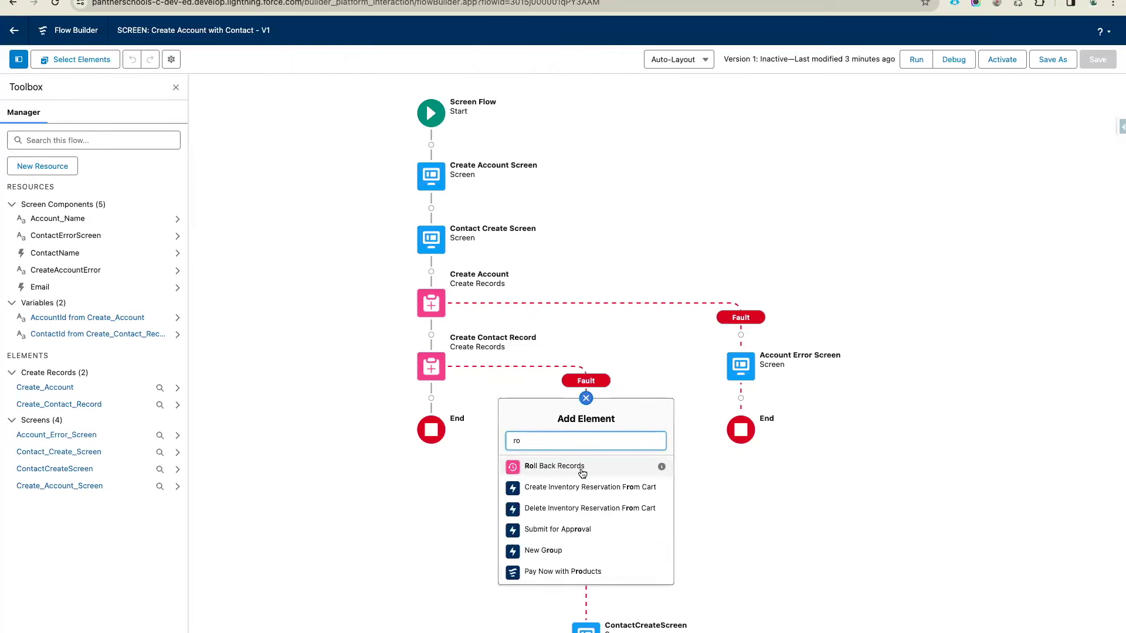
click(582, 469)
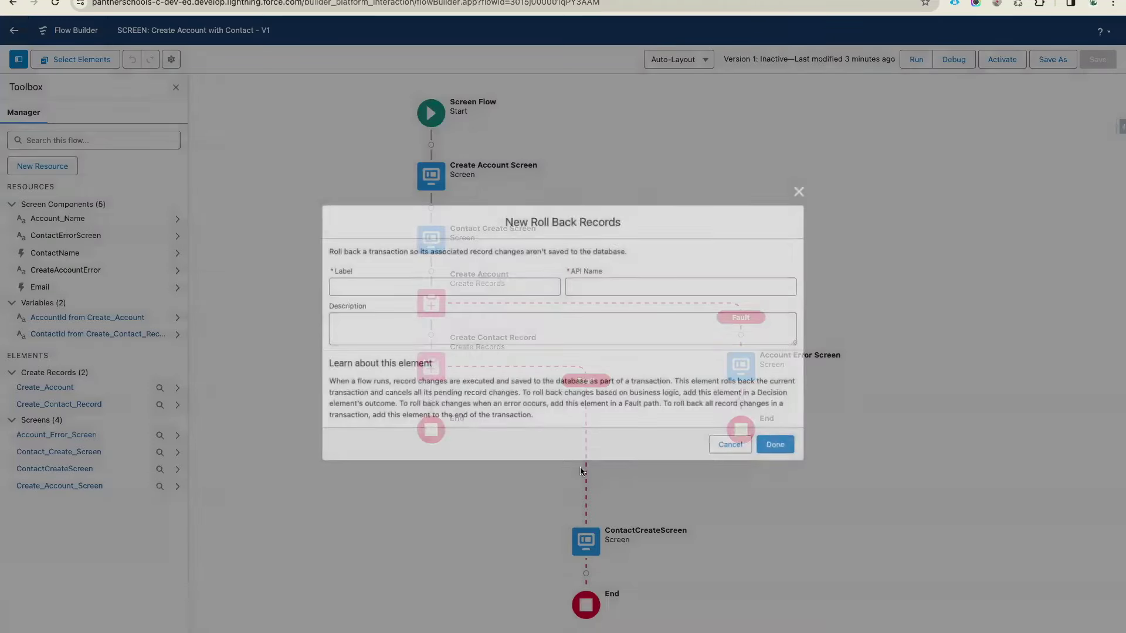
text(By )
text( by)
key(BackSpace)
key(BackSpace)
text(Bye B)
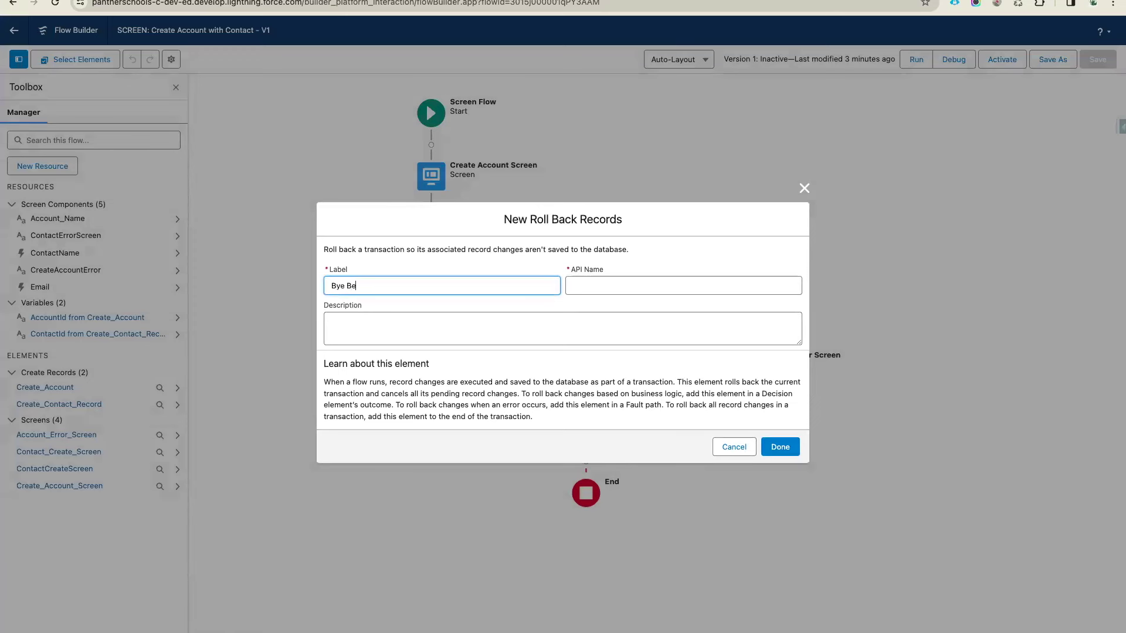
text(ye Changes)
drag(402, 291, 308, 289)
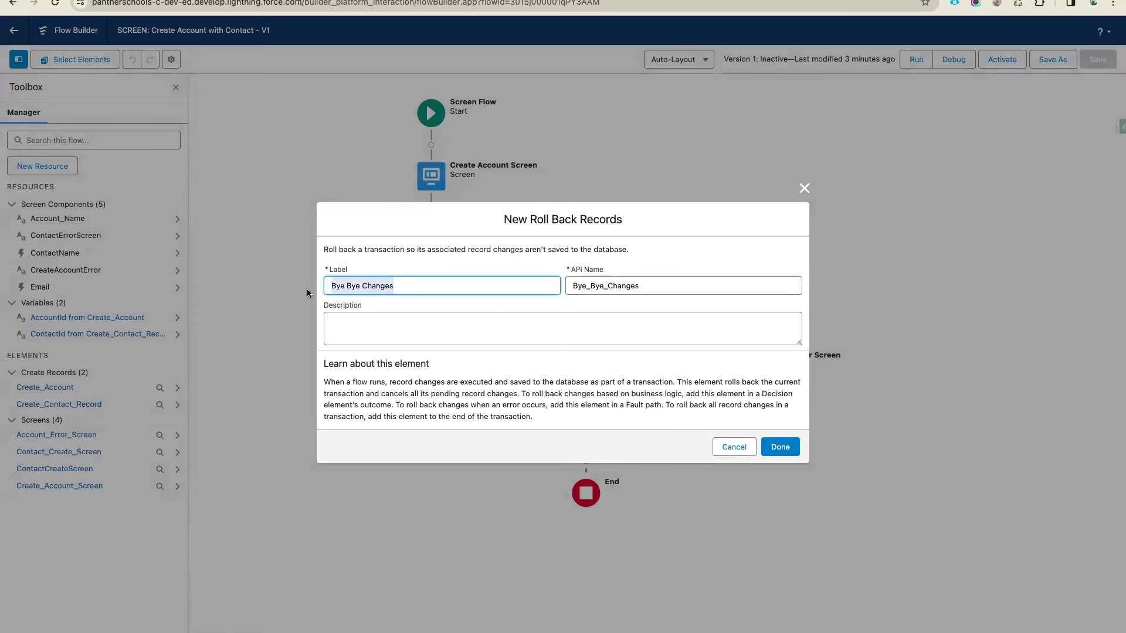
click(396, 291)
drag(396, 287, 261, 283)
click(532, 394)
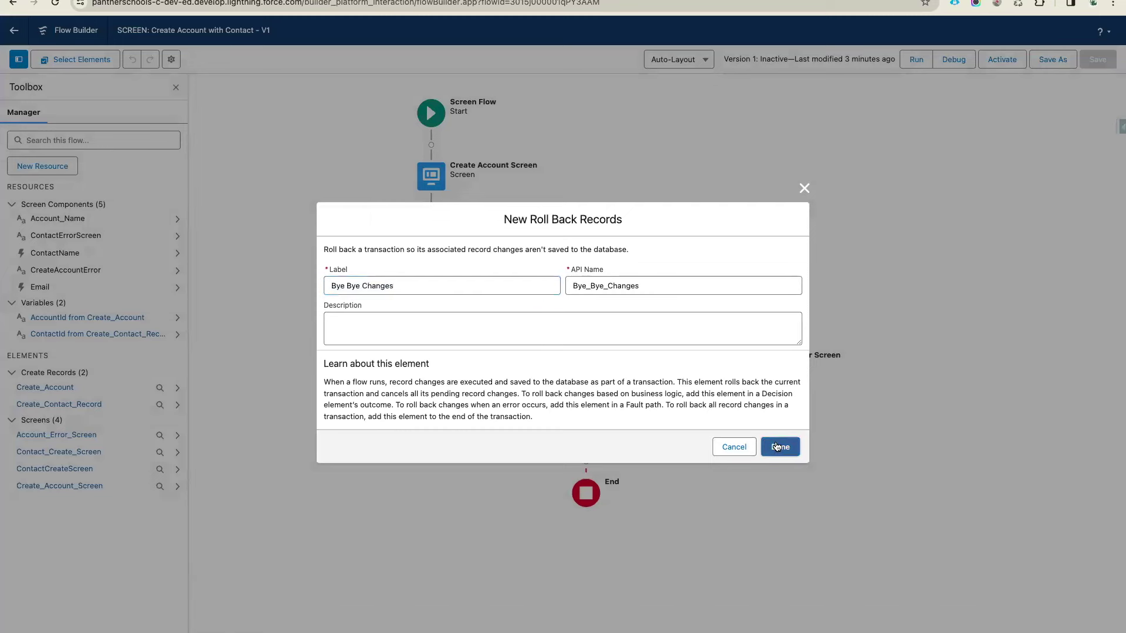
click(777, 446)
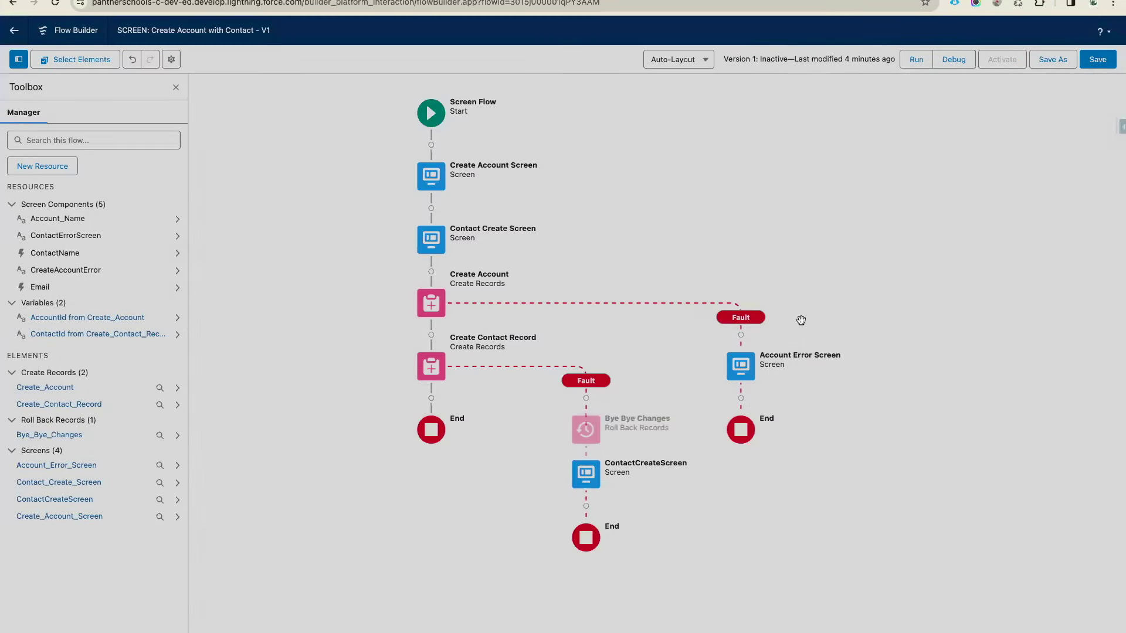
key(super+s)
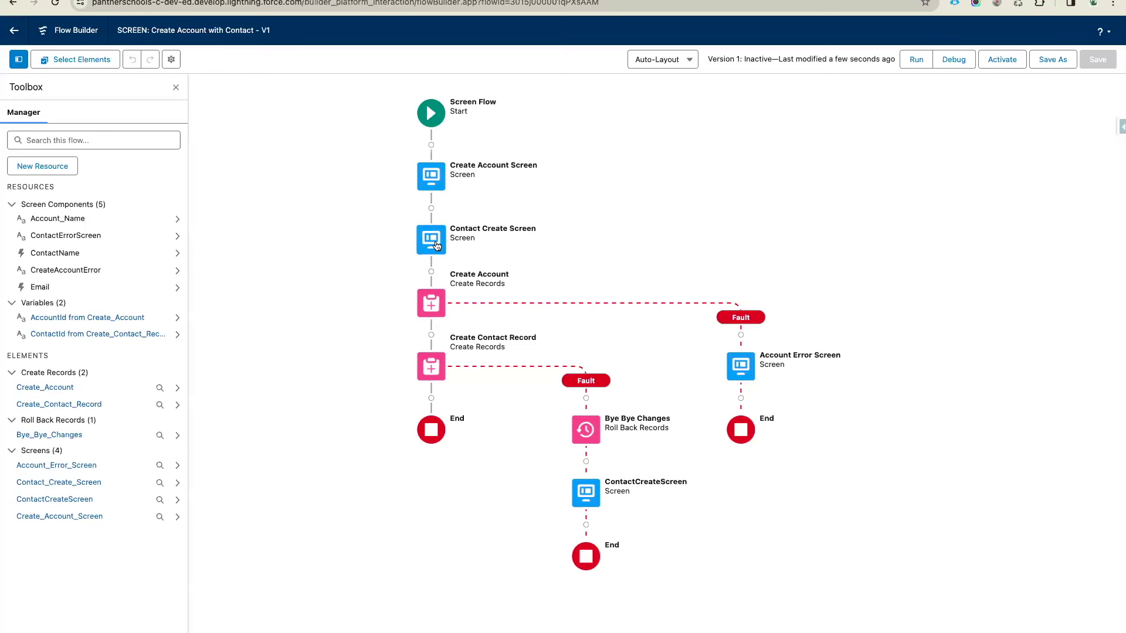
Start a debug run and enter 'Engineering ki Pathshala' as the account name
click(955, 59)
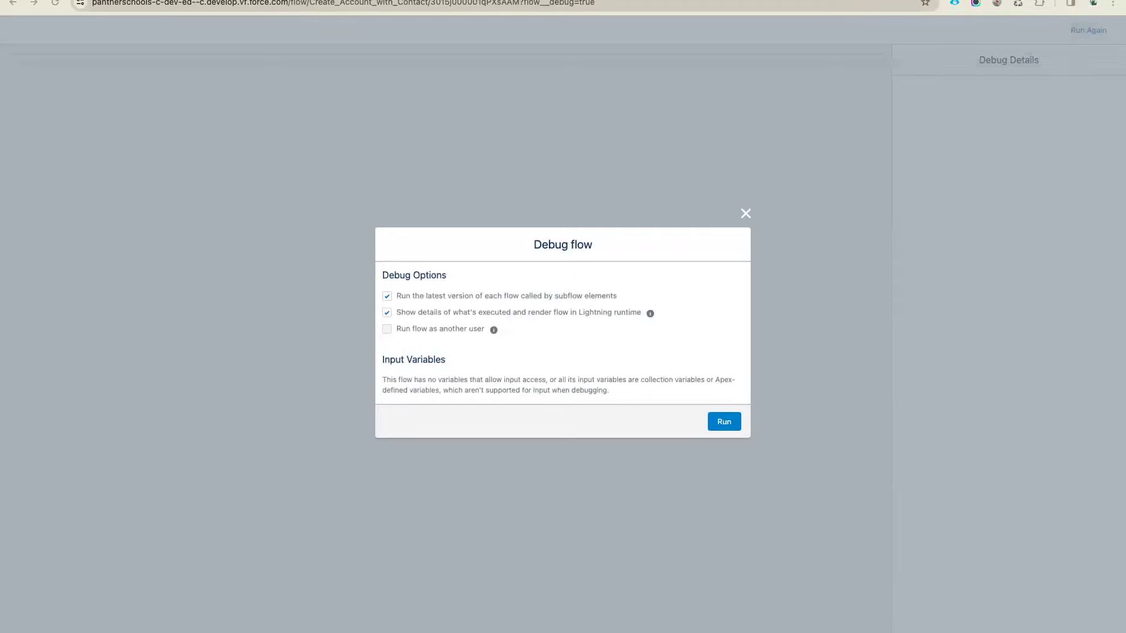
click(717, 421)
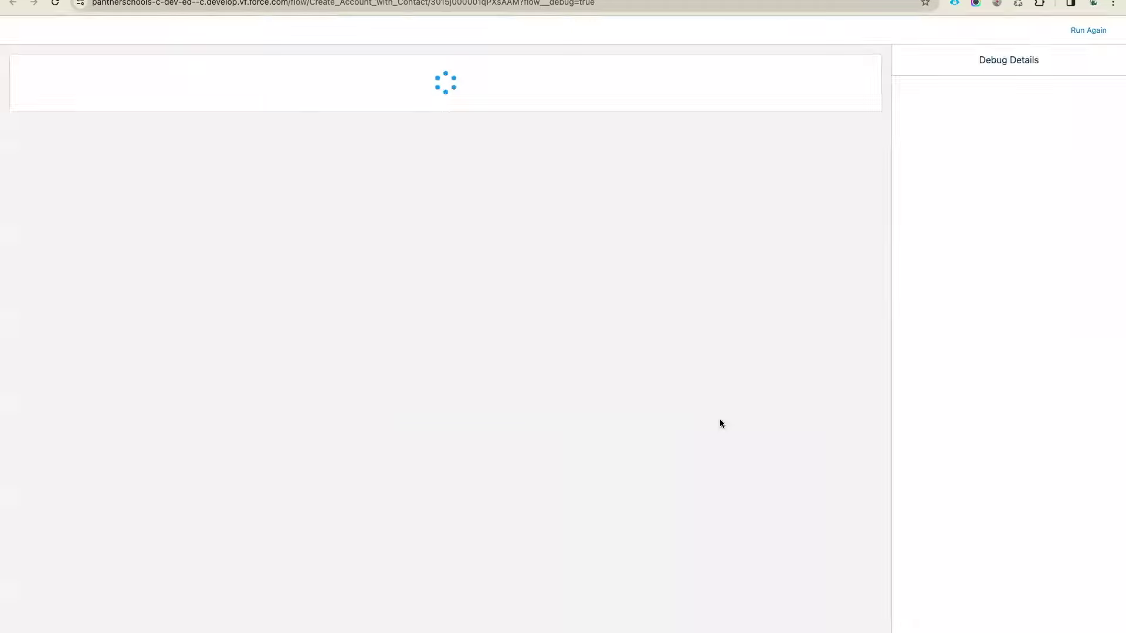
click(145, 84)
text(Engineering )
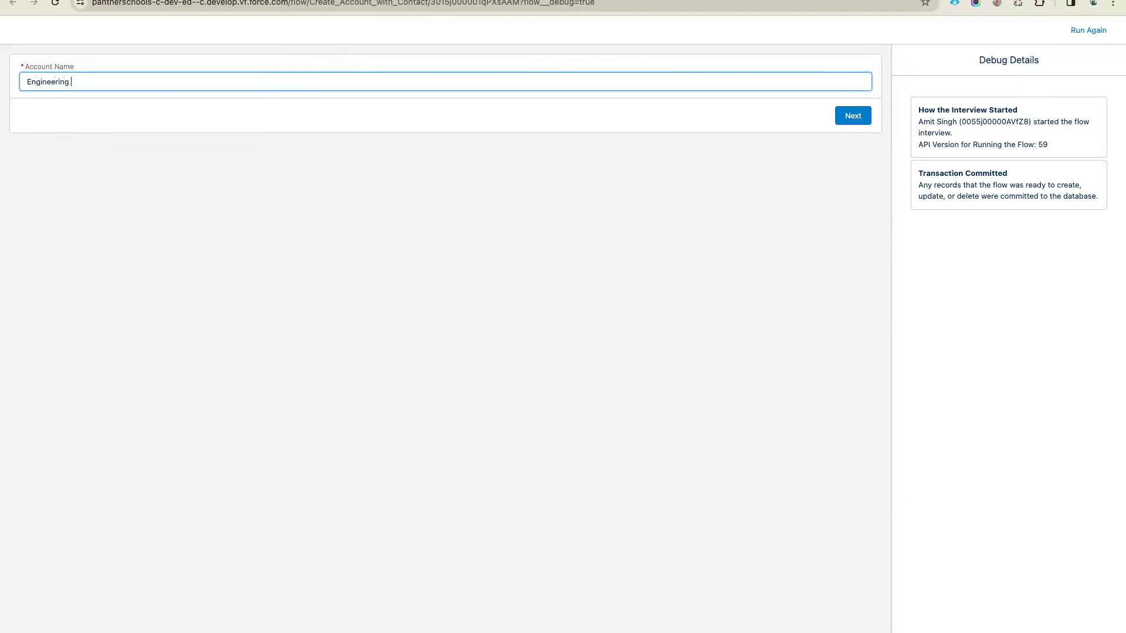
text(ki Pathshala)
click(598, 220)
click(863, 119)
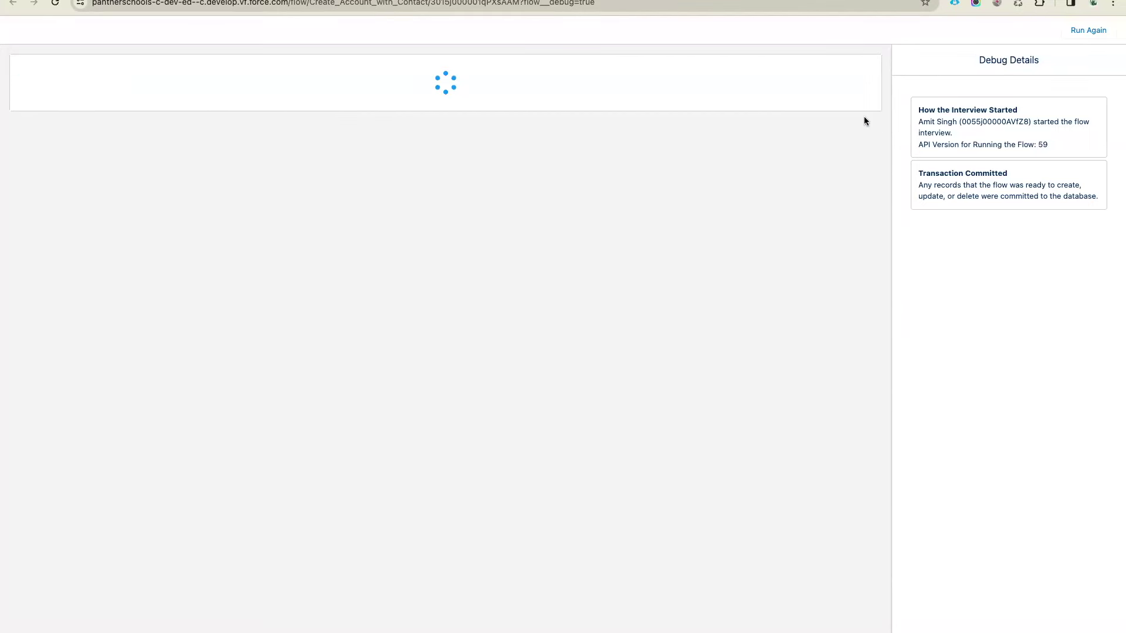
Enter the contact's first and last name, leave Email blank, and submit
key(Tab)
key(Tab)
text(amit)
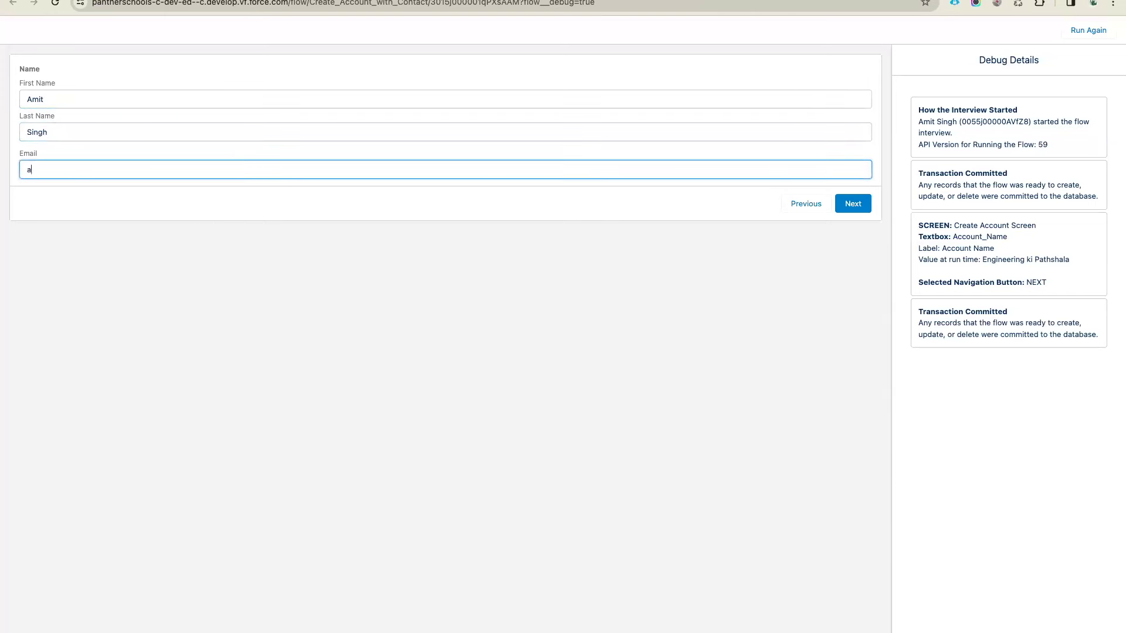
key(BackSpace)
key(BackSpace)
key(BackSpace)
key(BackSpace)
click(423, 226)
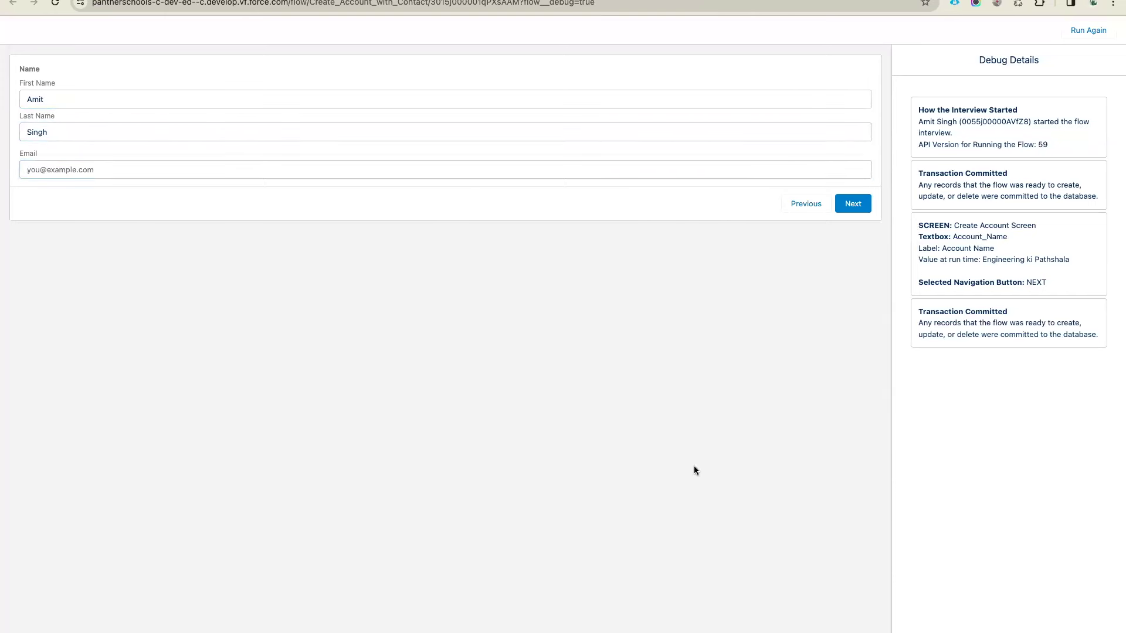
click(855, 204)
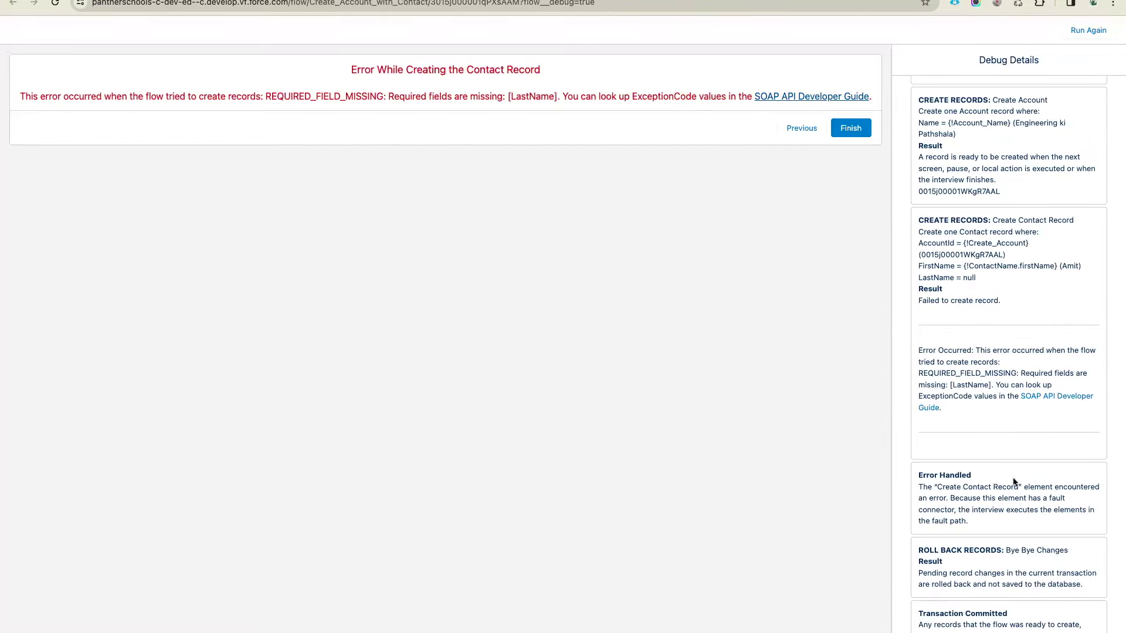
scroll(1013, 481, up, 5)
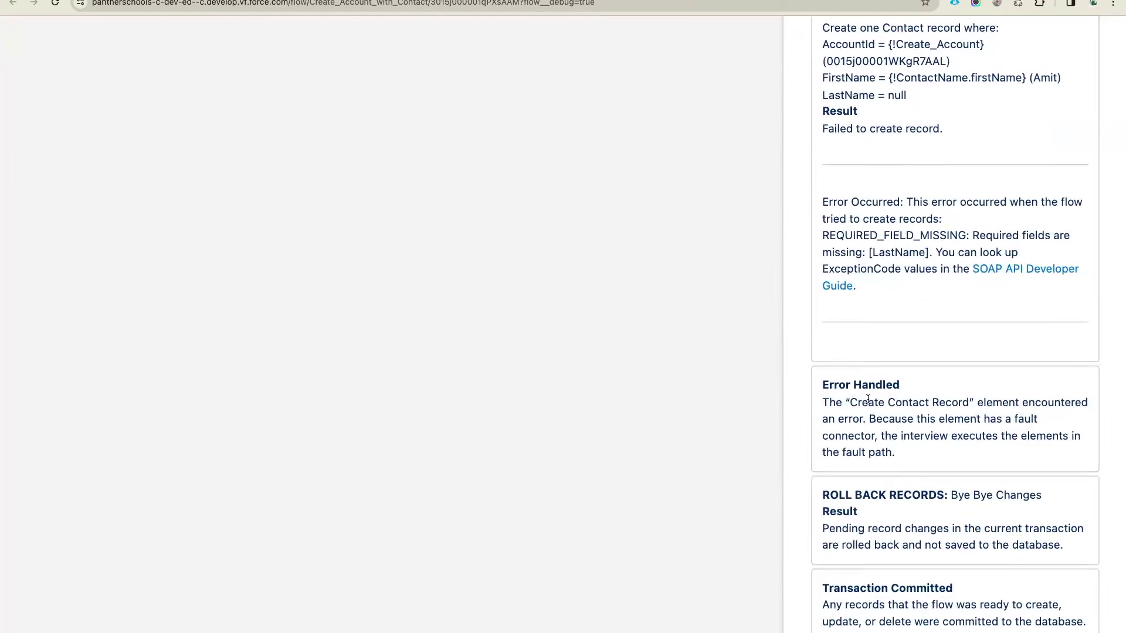
drag(822, 385, 900, 385)
click(906, 387)
drag(822, 495, 941, 498)
click(963, 491)
scroll(962, 492, up, 5)
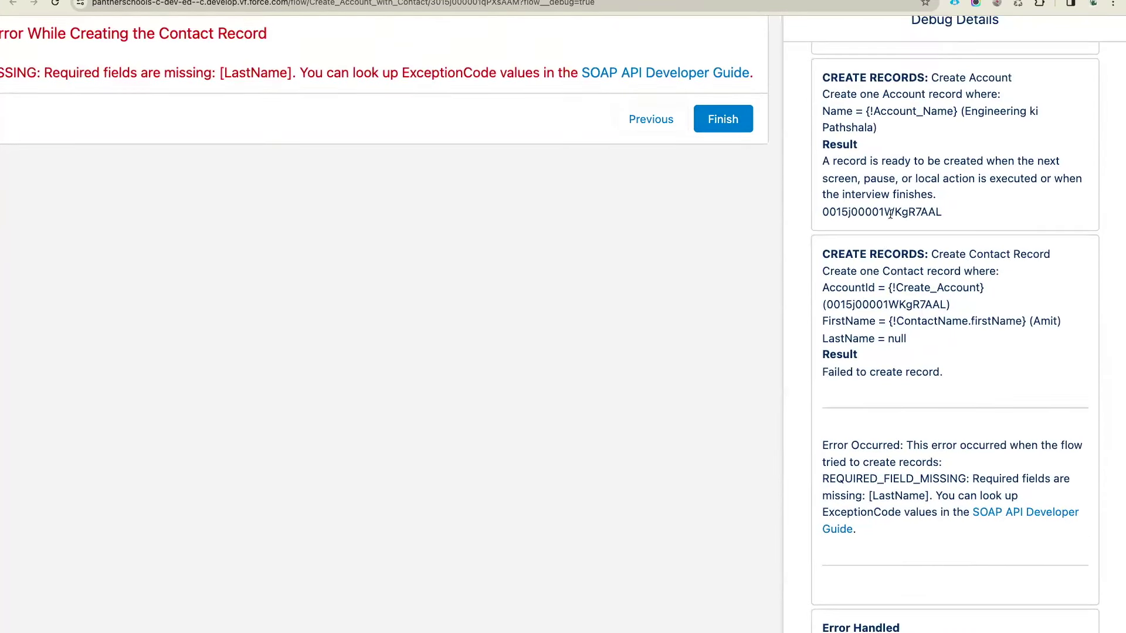
drag(822, 76, 959, 77)
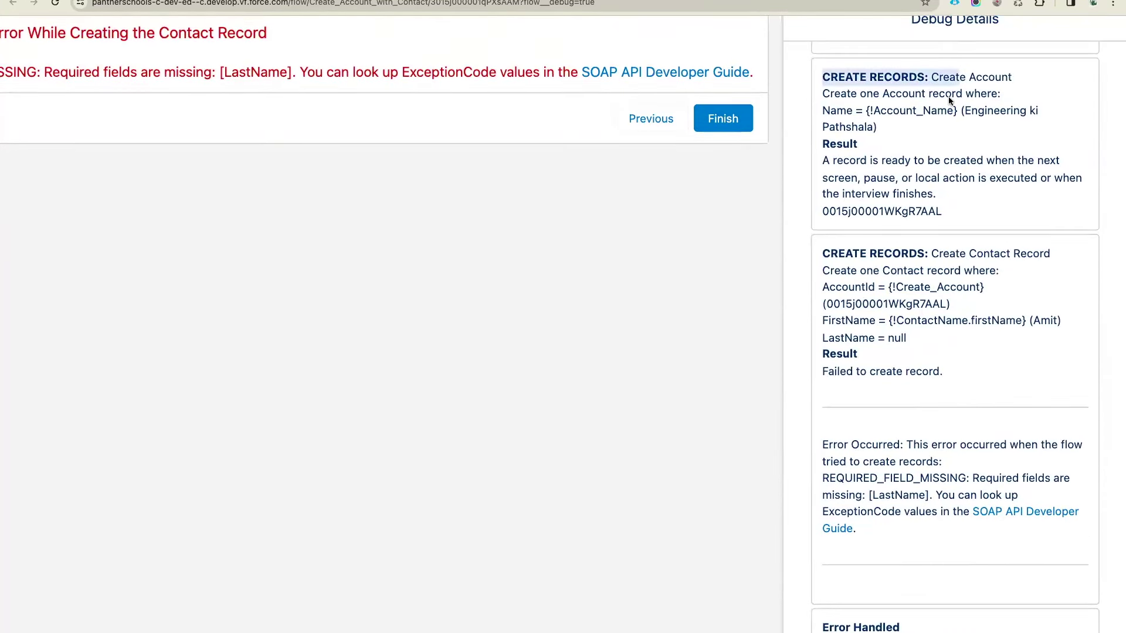
double_click(876, 212)
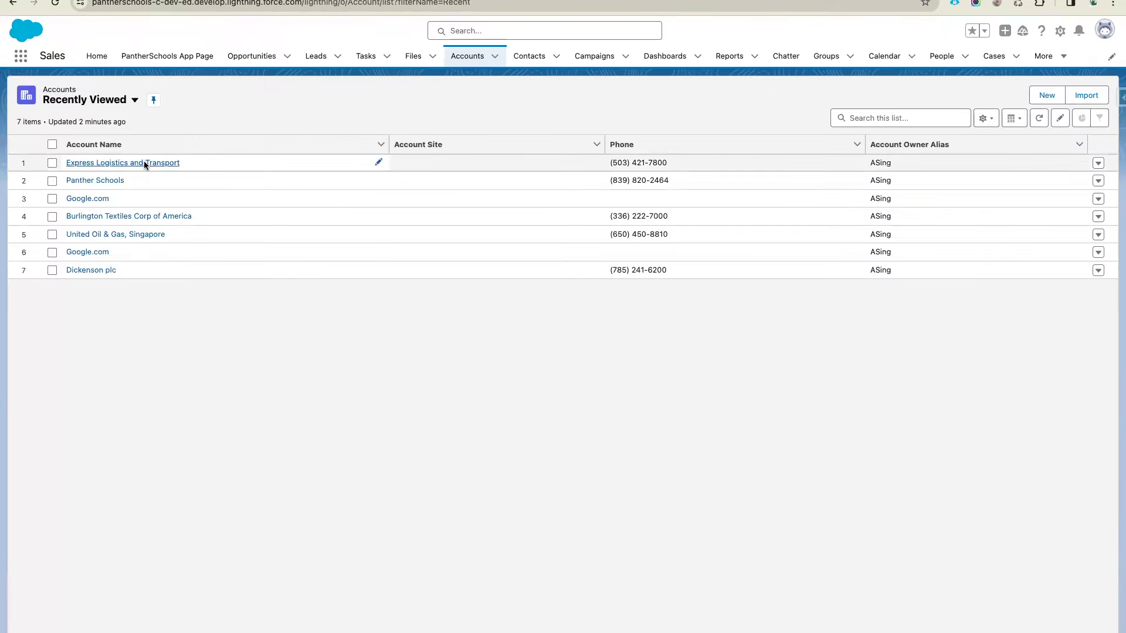
Open an account record and swap its URL ID for the debug run's account ID
click(145, 161)
double_click(444, 3)
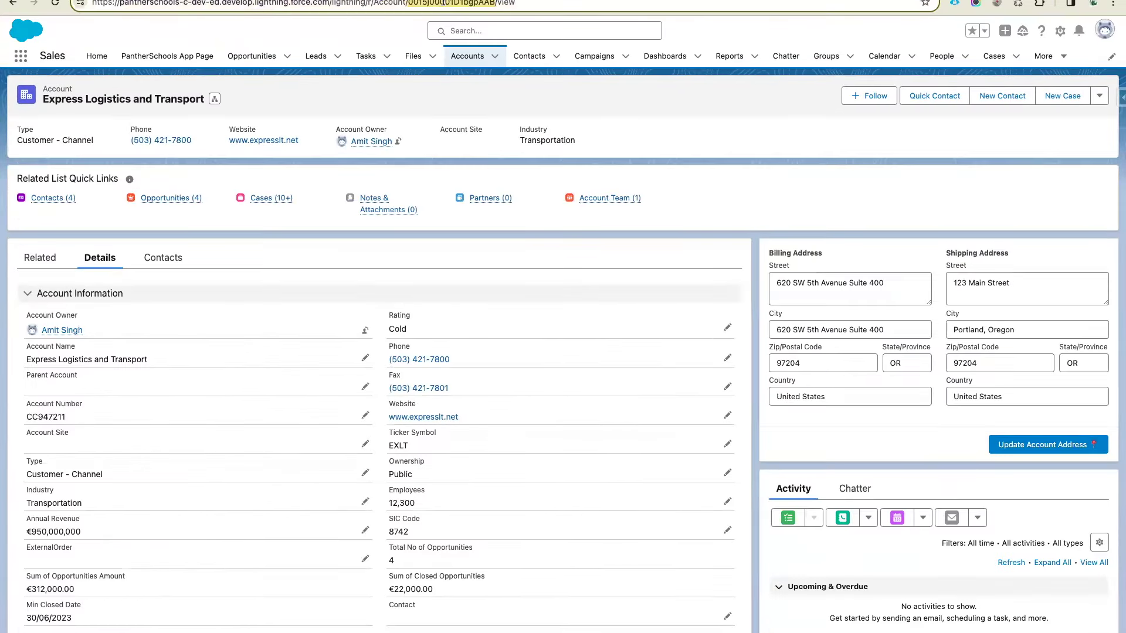
text(0015j00001WKqR7AAL)
key(Return)
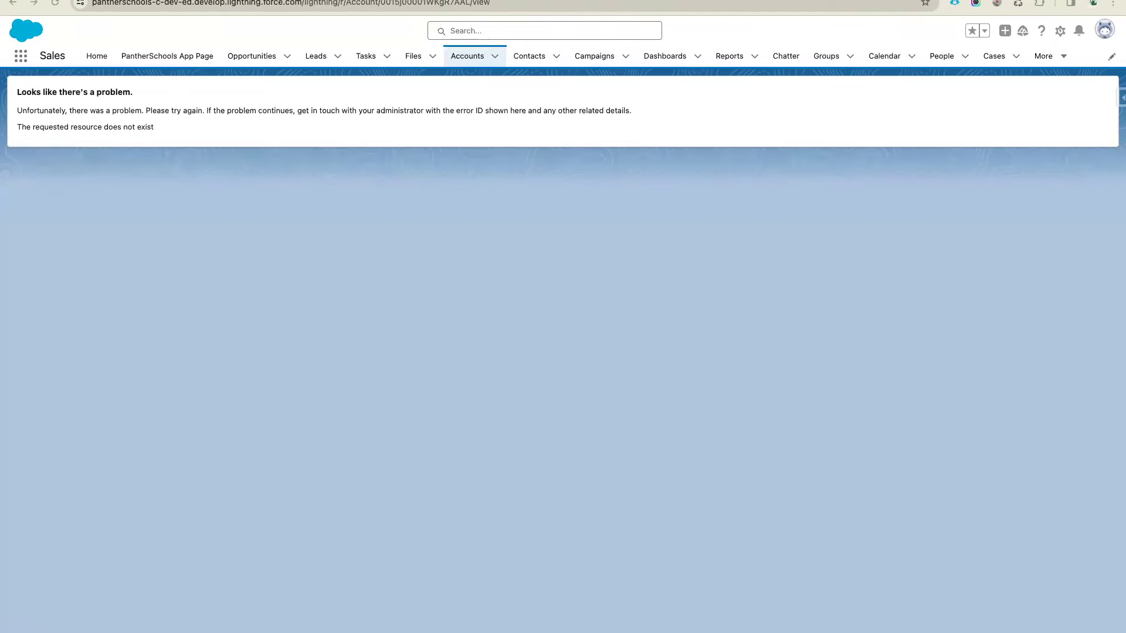
Return to the Flow Builder canvas with the page zoom restored
key(ctrl+Tab)
key(super+minus)
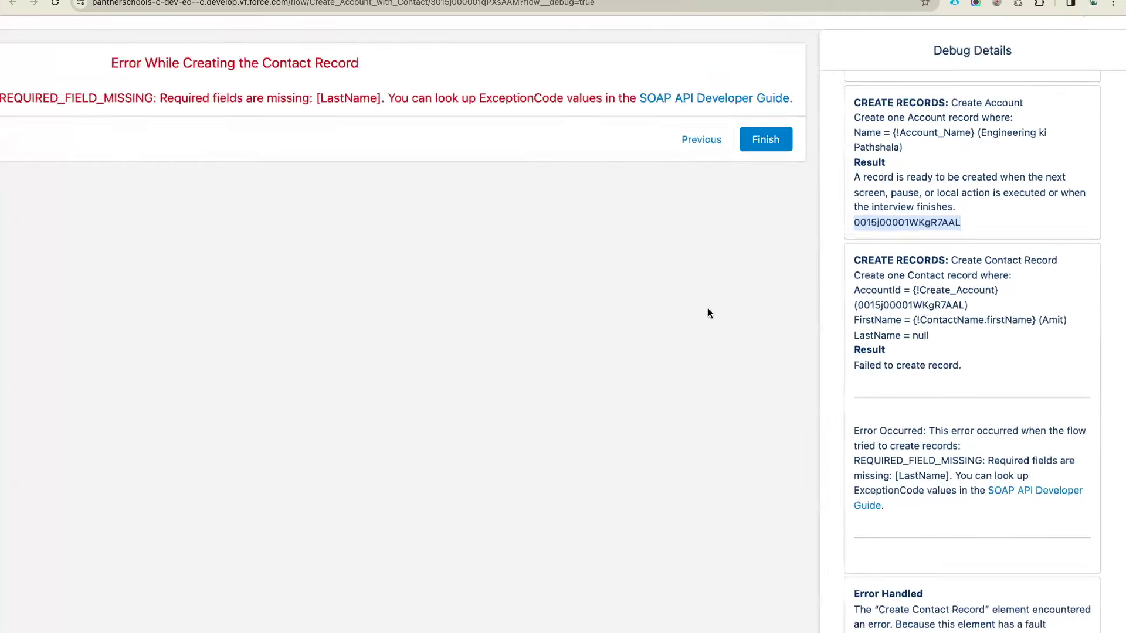
key(super+minus)
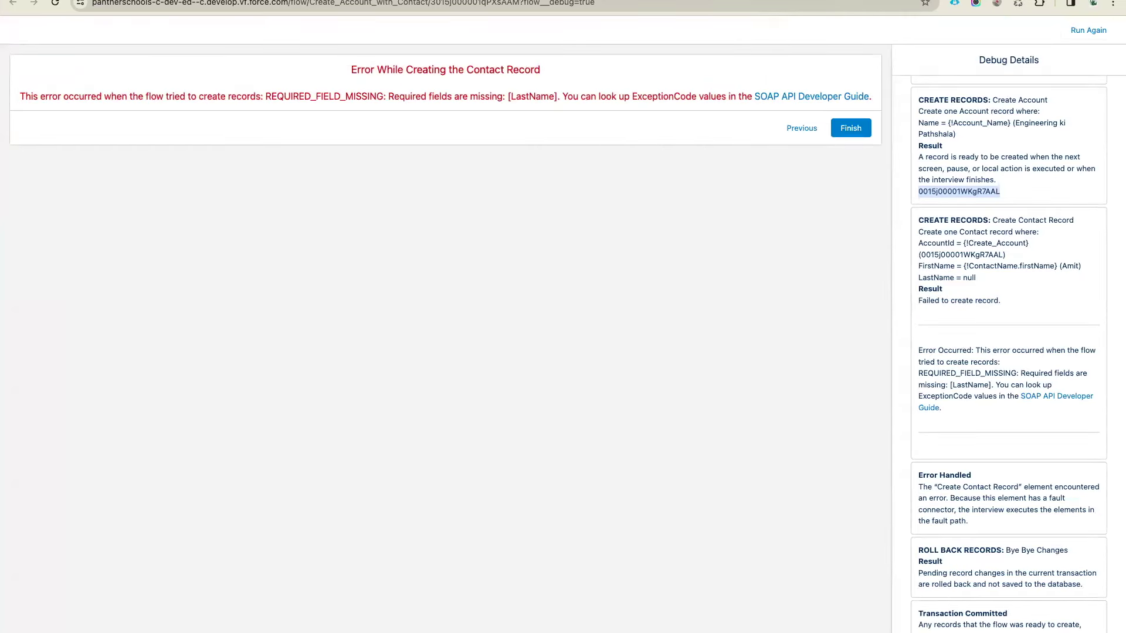
key(ctrl+Tab)
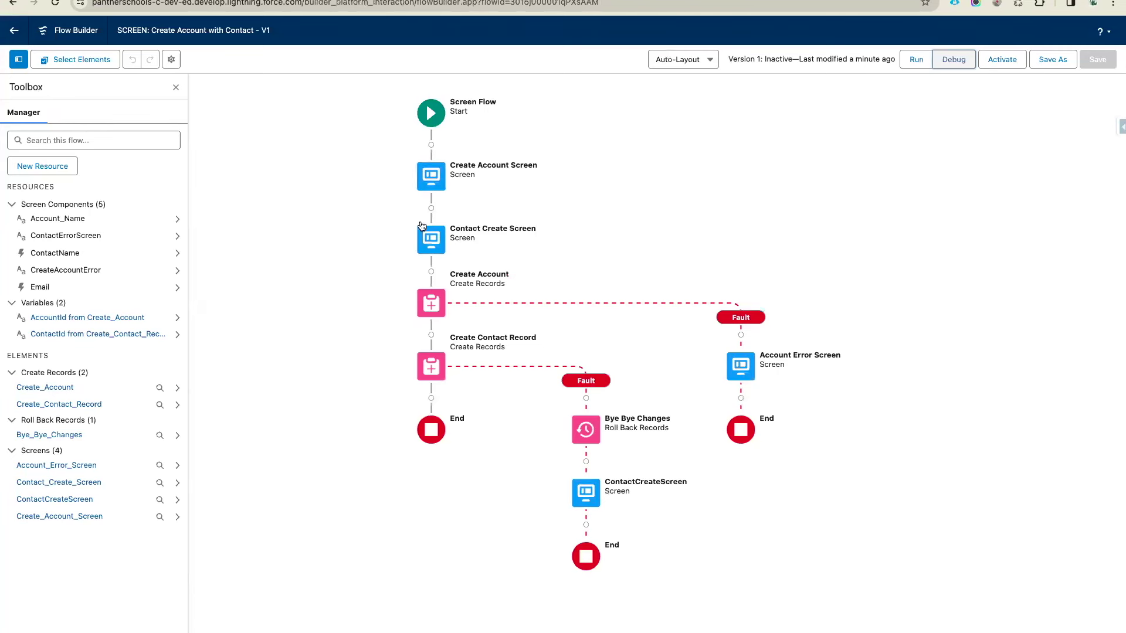
Cut Create Account with its fault branch, paste it below Create Account Screen, and save
click(435, 311)
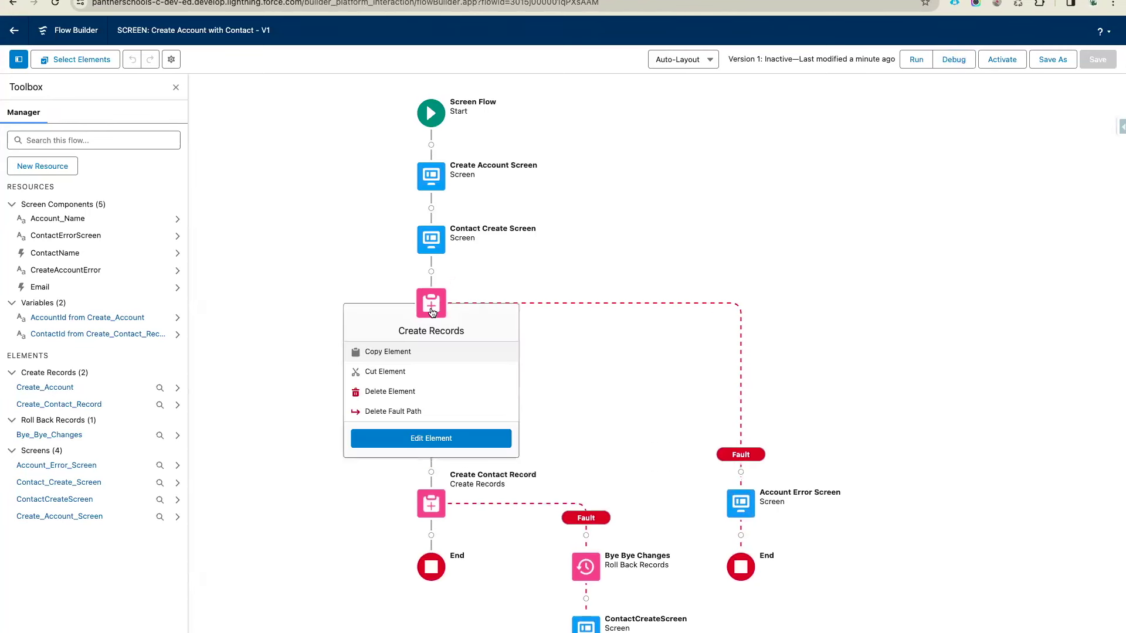
click(435, 311)
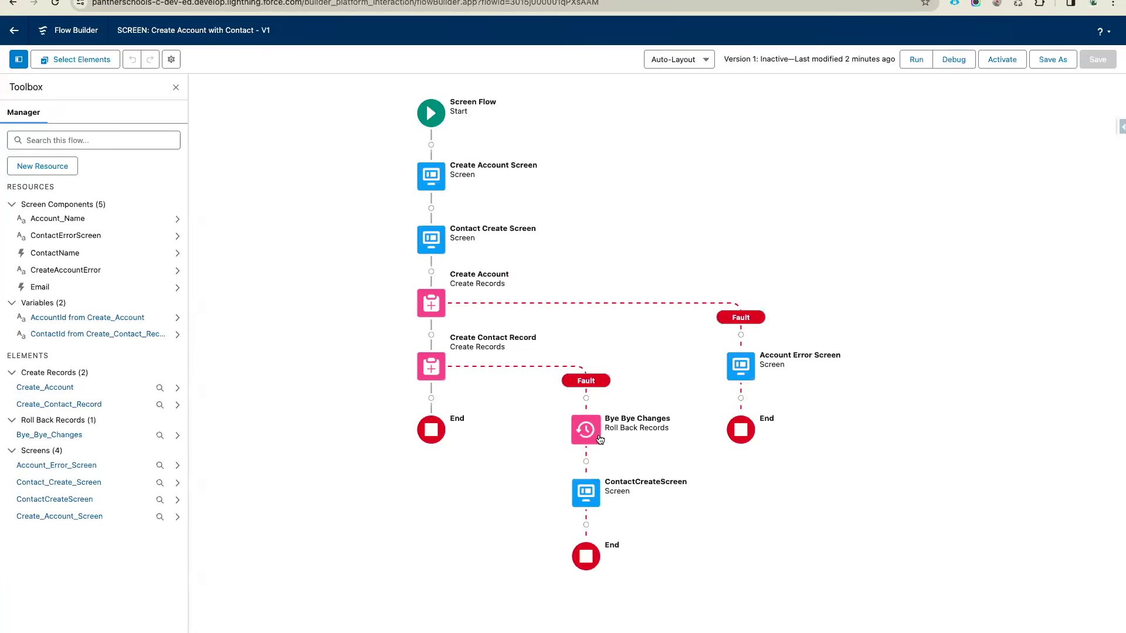
click(427, 310)
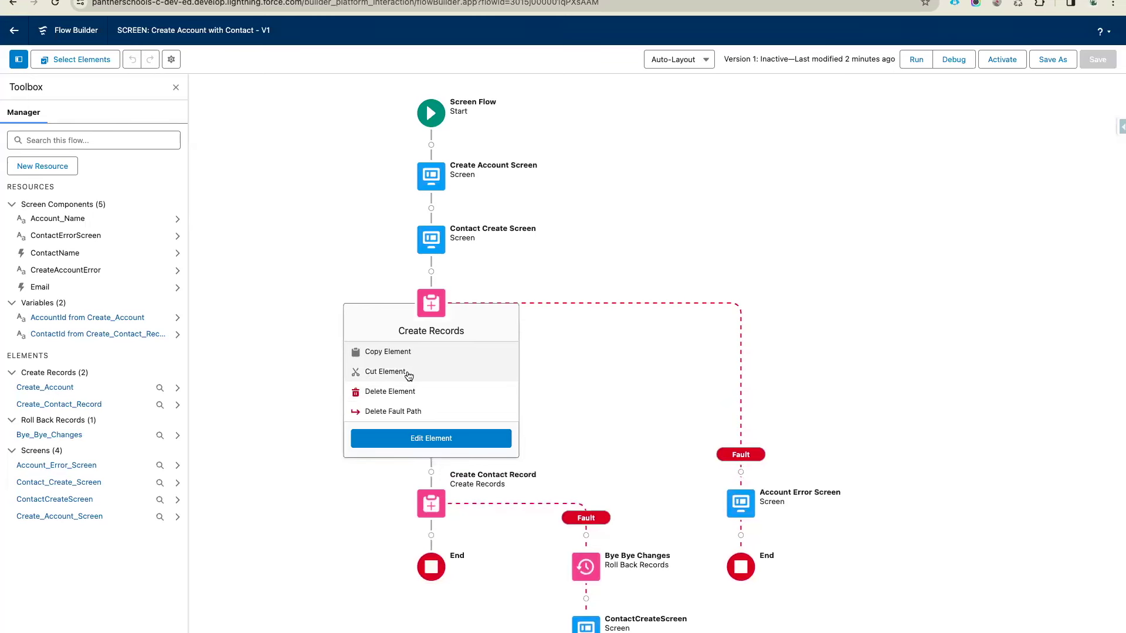
click(407, 373)
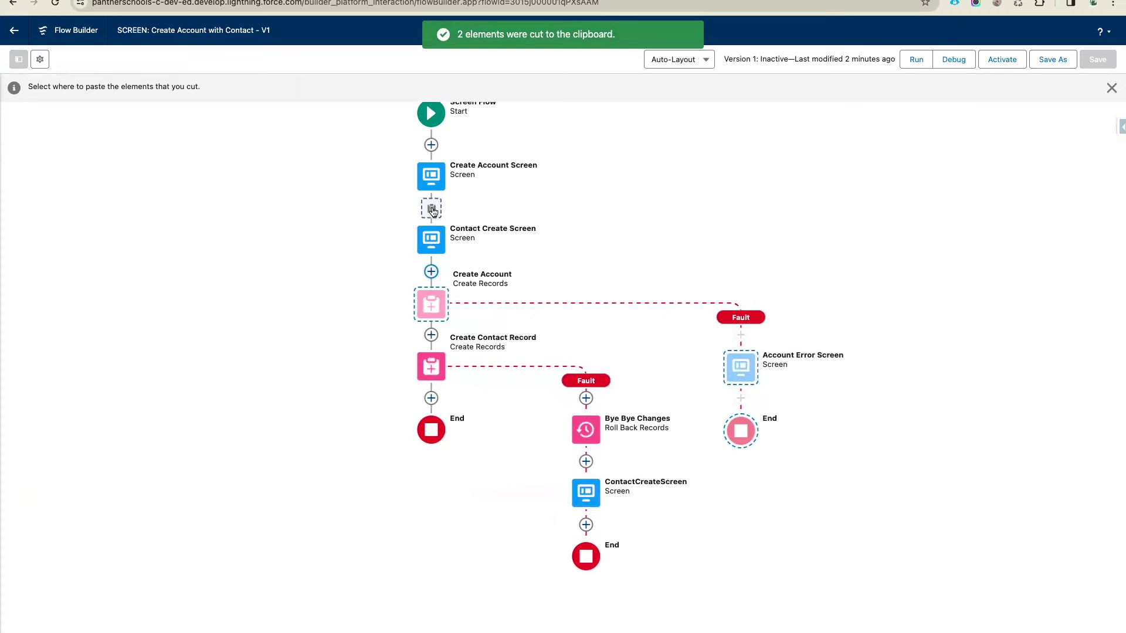
click(431, 209)
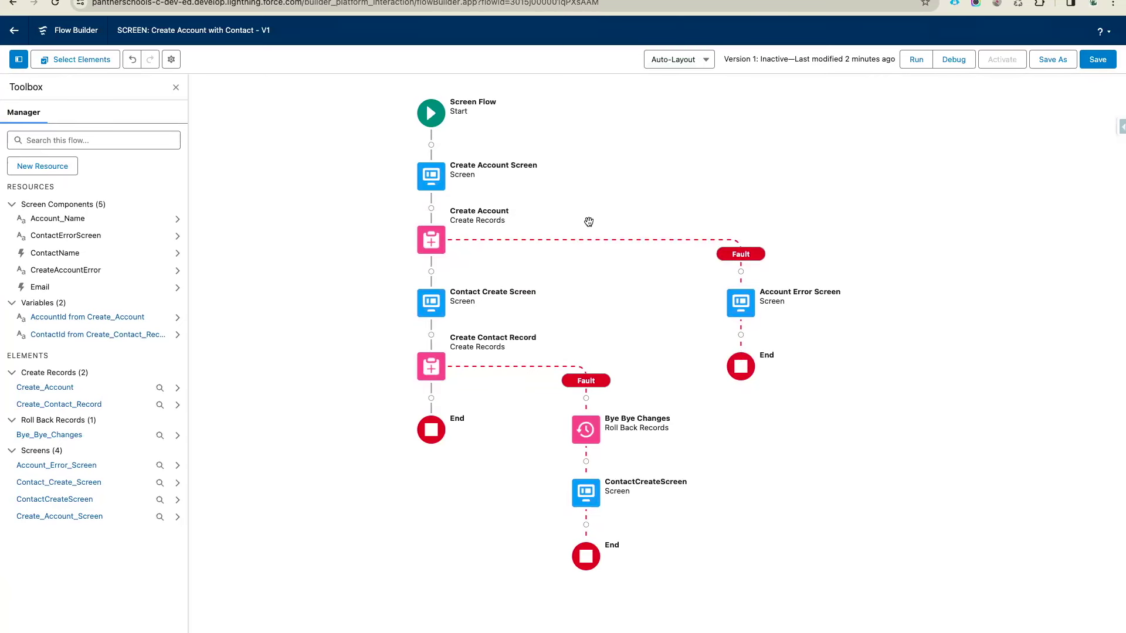
click(1097, 66)
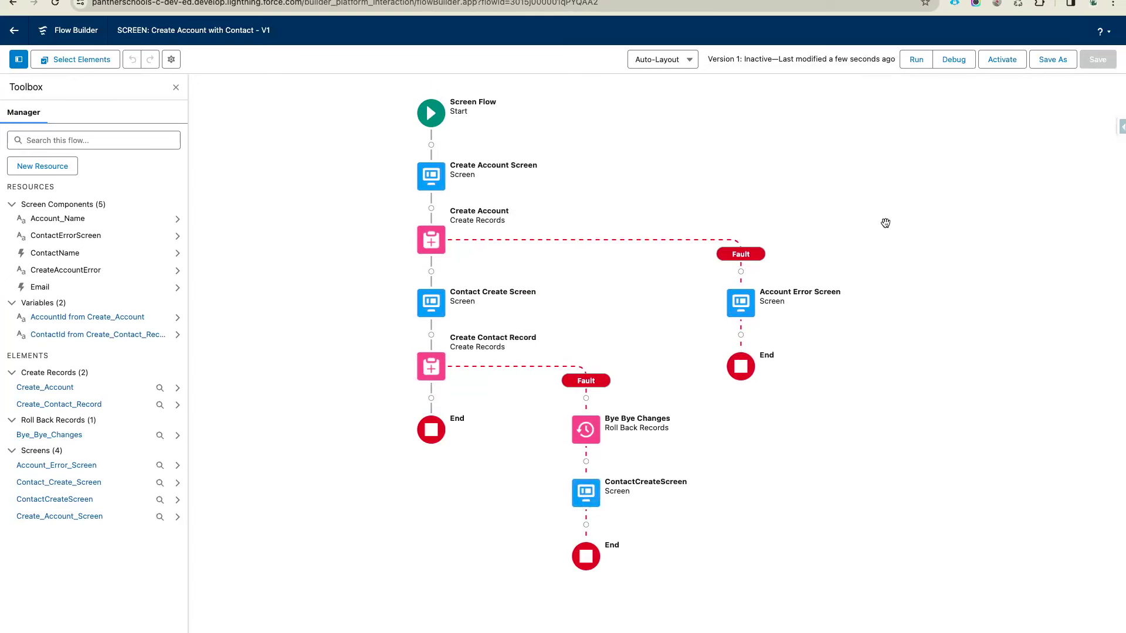
Start a new debug run, pasting 'Engineering ki Pathshala' as the account name
click(948, 65)
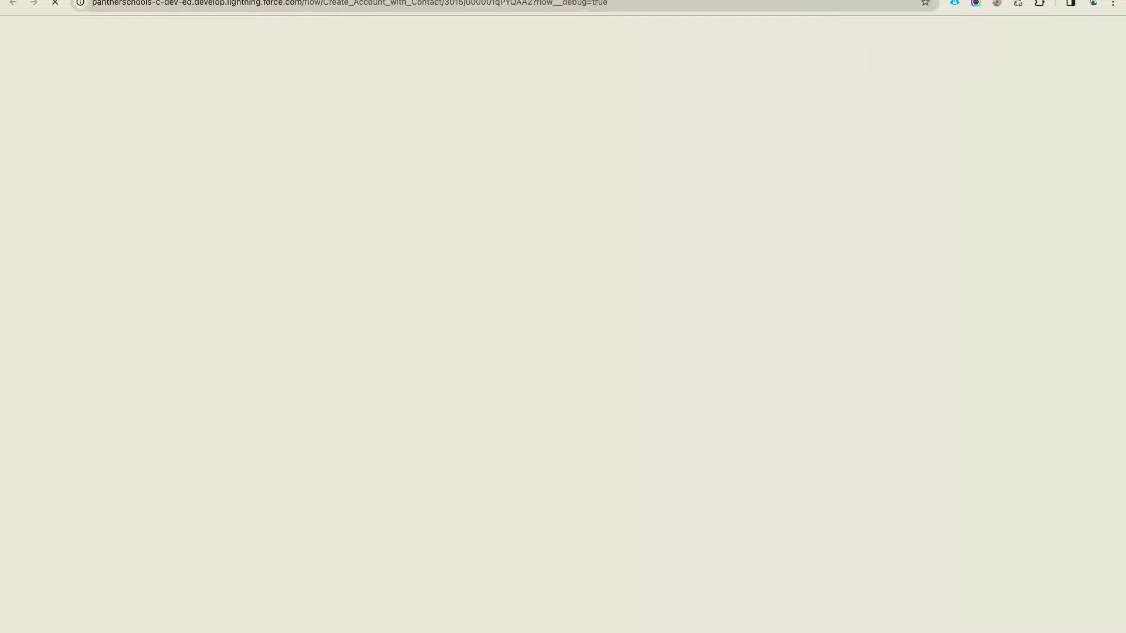
scroll(962, 310, up, 15)
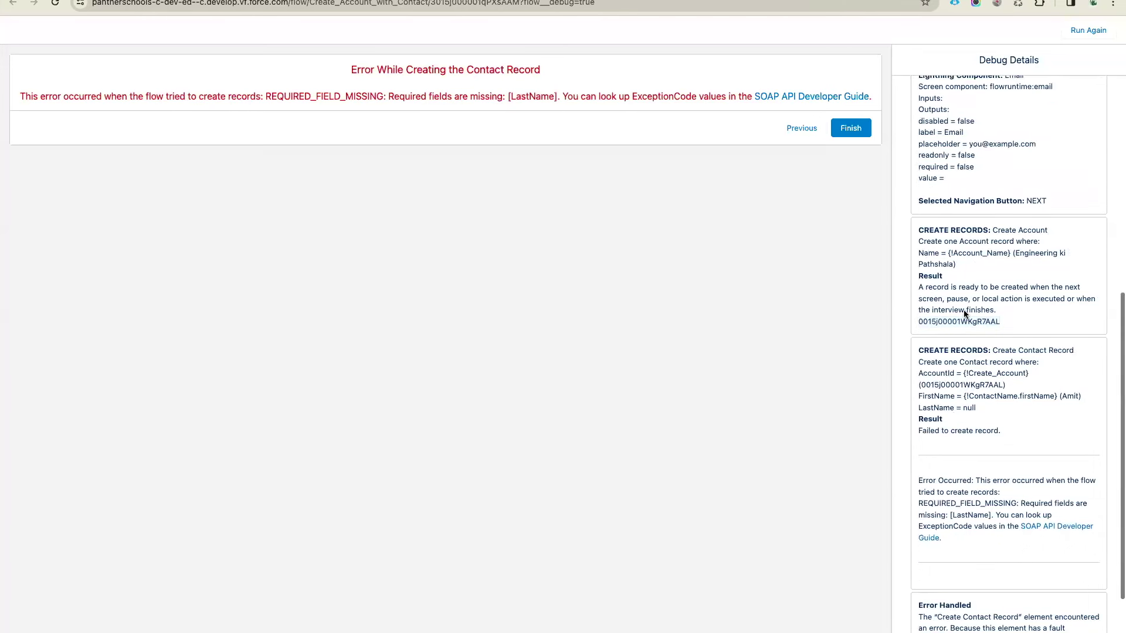
drag(980, 259, 1068, 259)
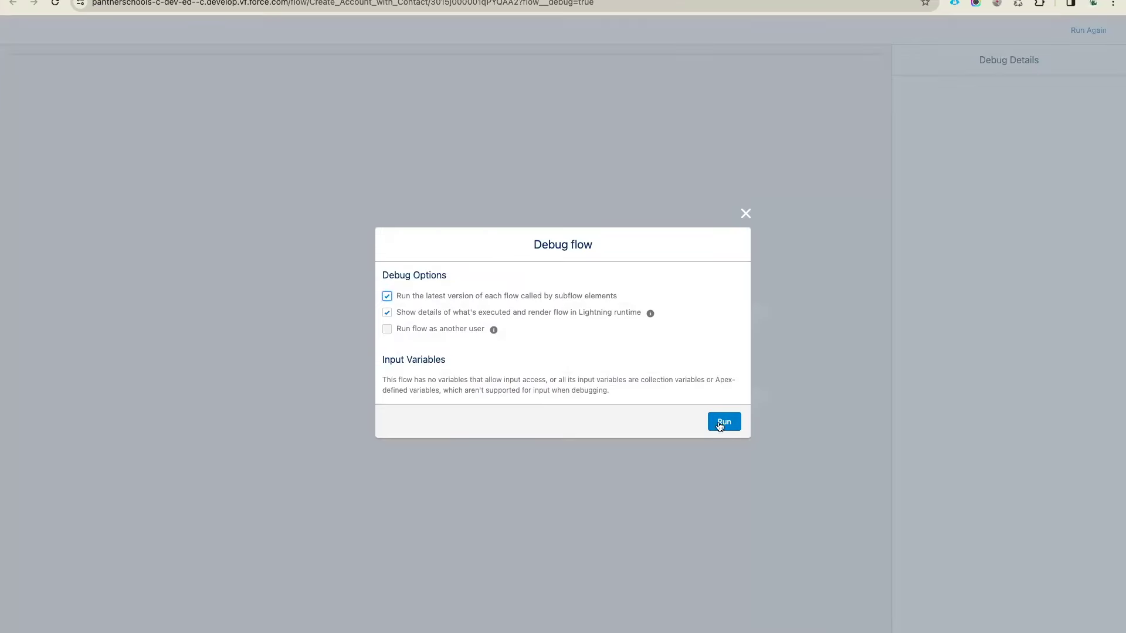
click(724, 421)
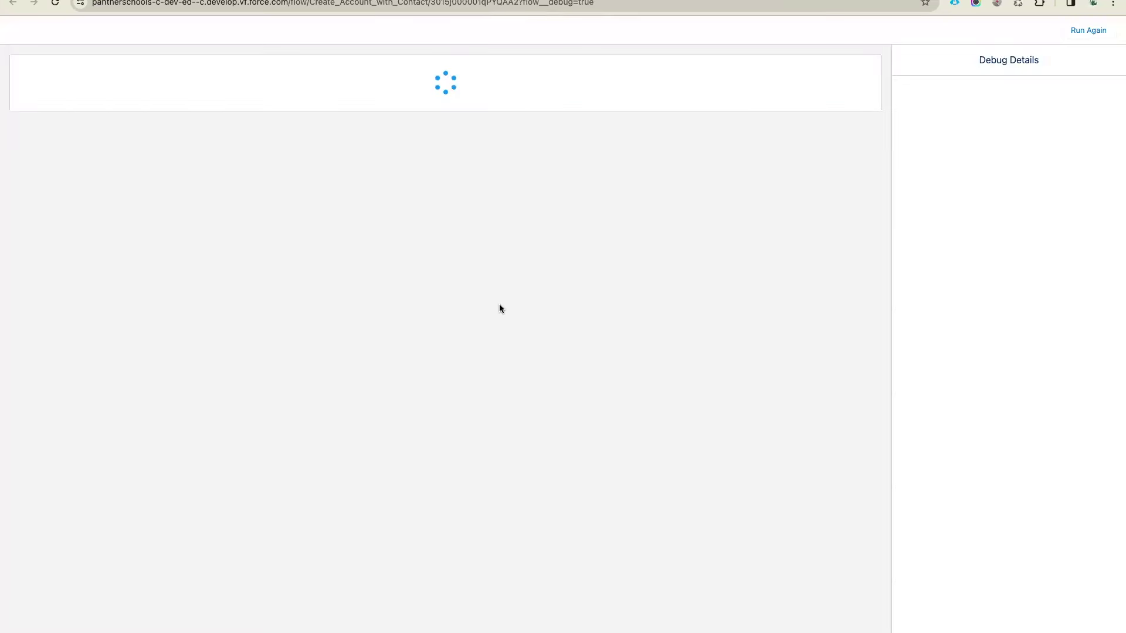
click(394, 83)
key(super+v)
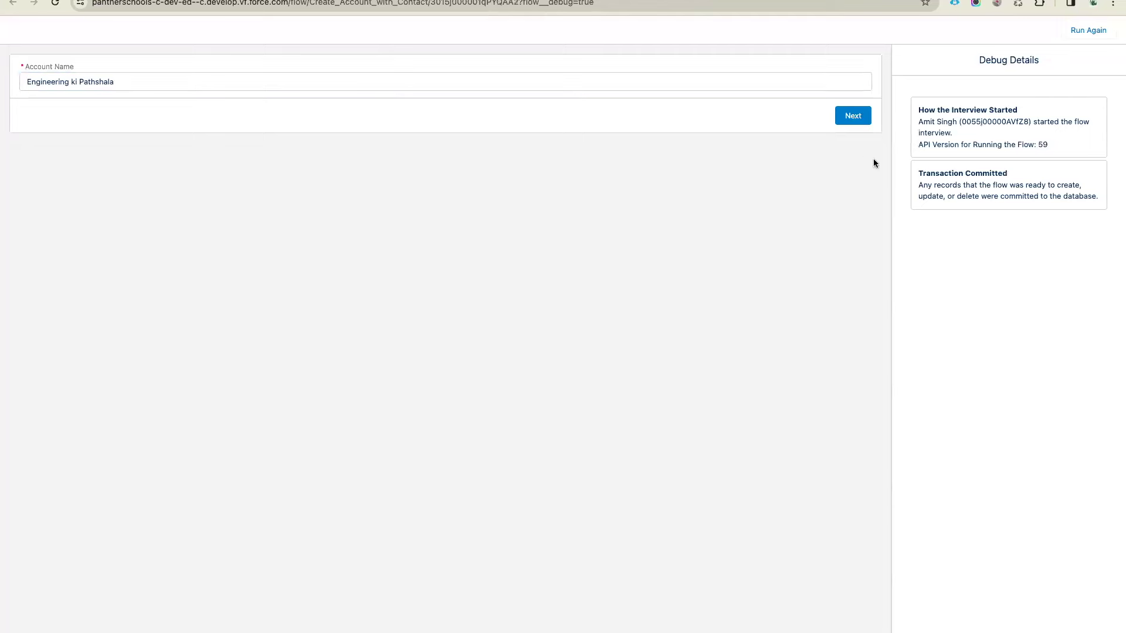
click(851, 116)
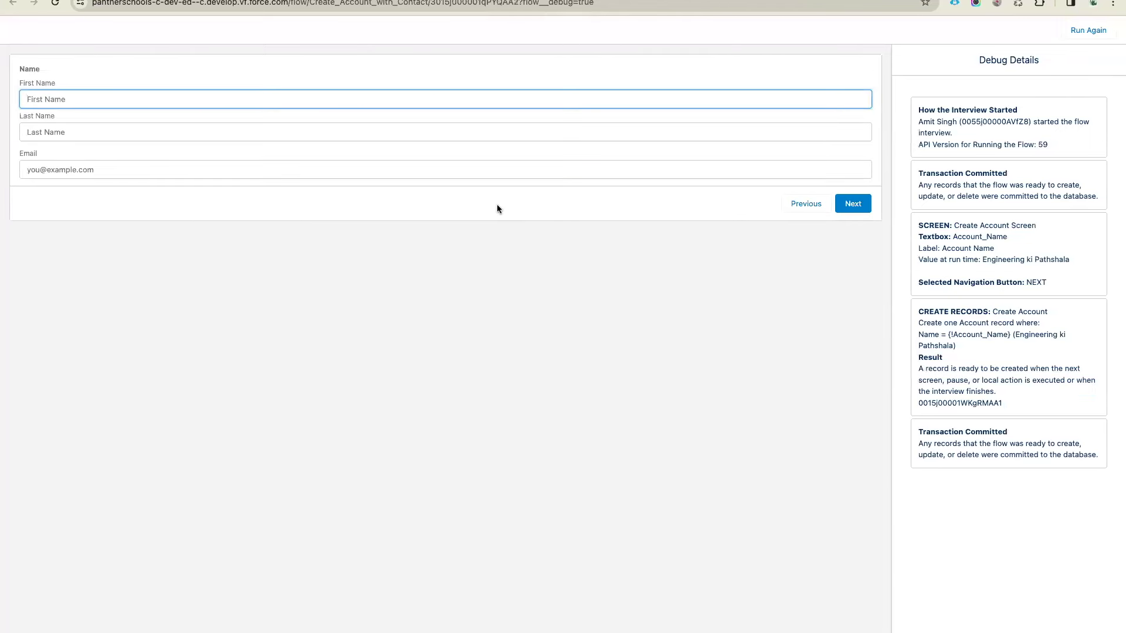
Fill the contact's first and last name, submit, and review the error and roll back entry
double_click(966, 402)
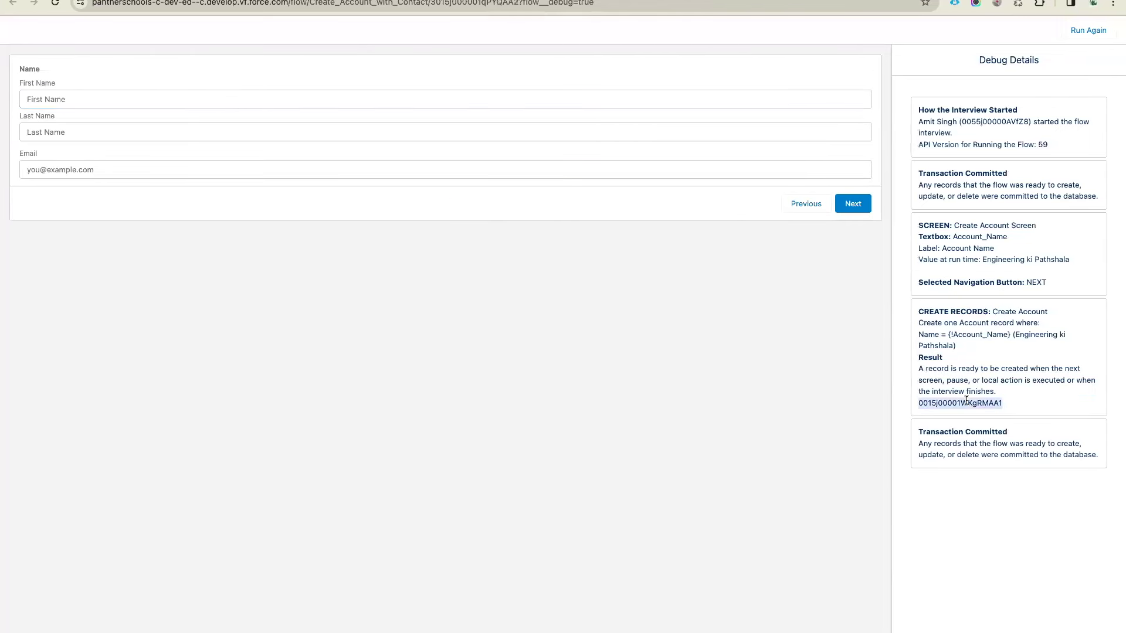
click(117, 101)
click(115, 127)
click(93, 131)
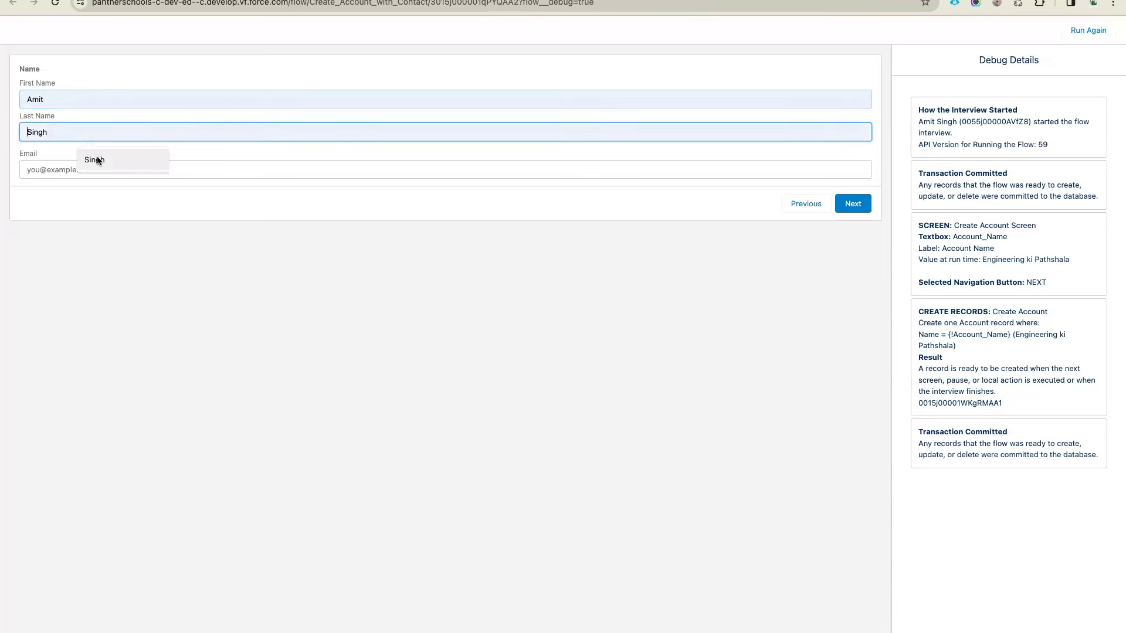
click(107, 162)
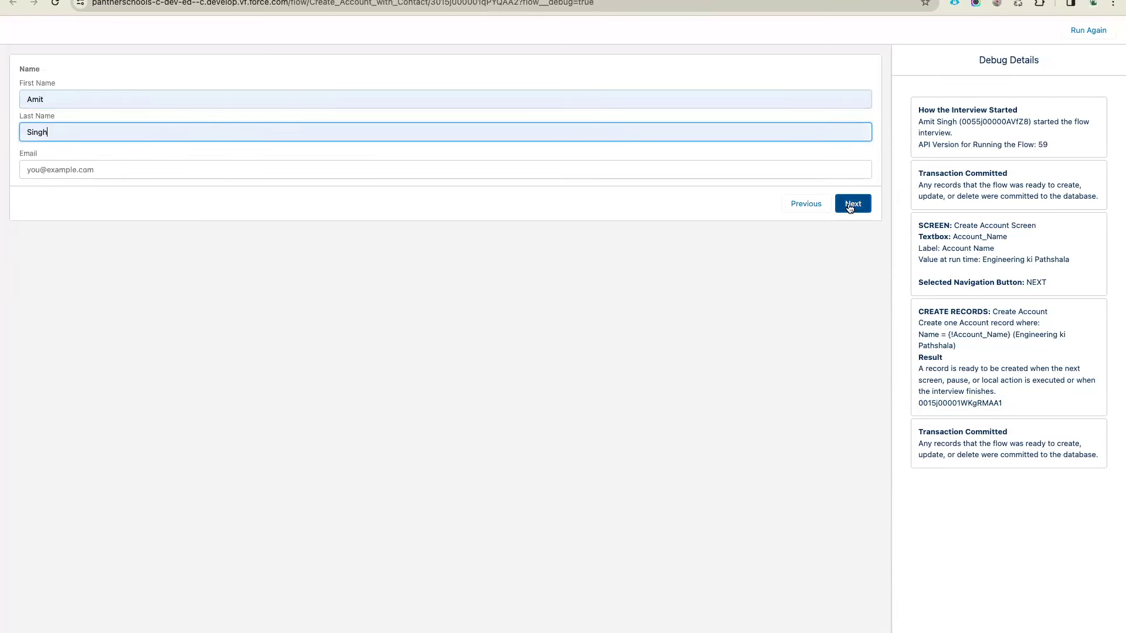
click(847, 206)
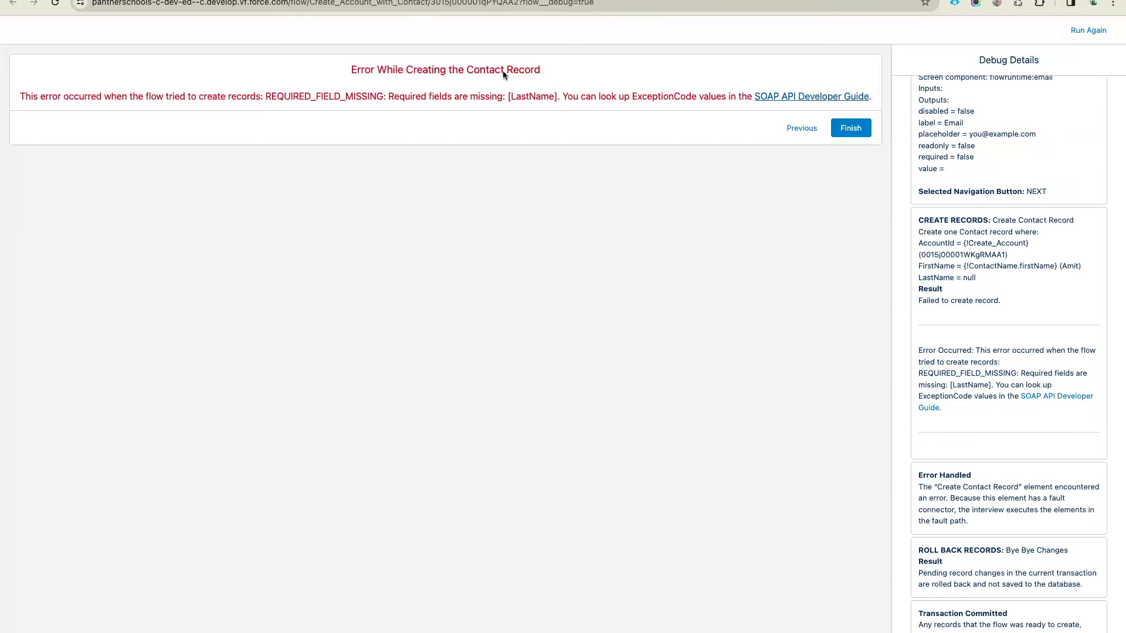
drag(350, 69, 626, 89)
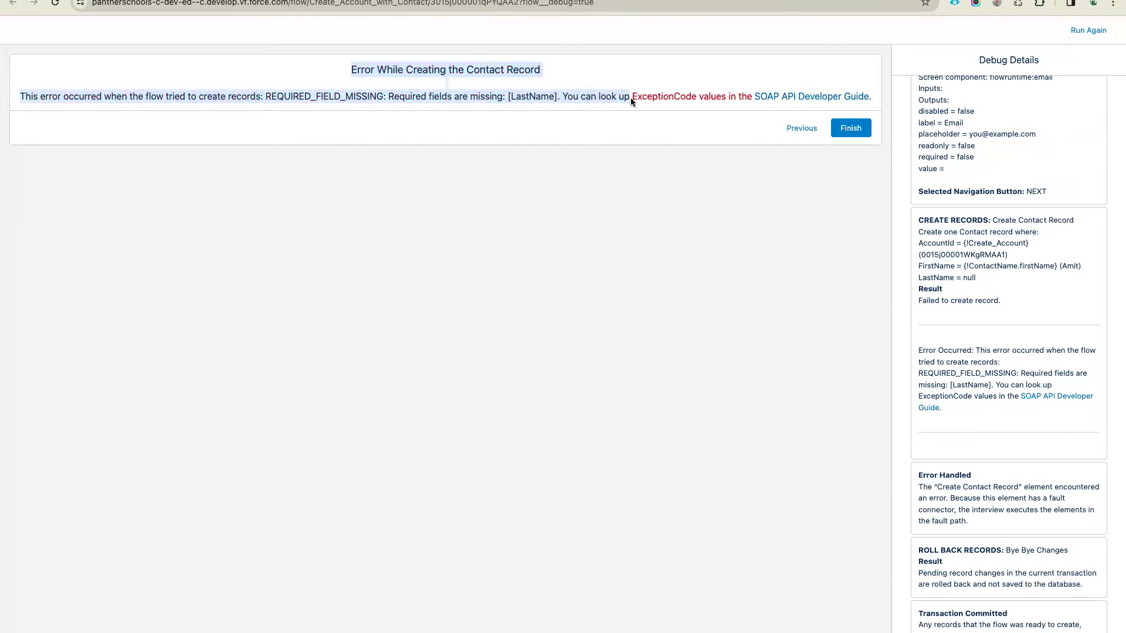
drag(1007, 550, 1056, 574)
click(978, 481)
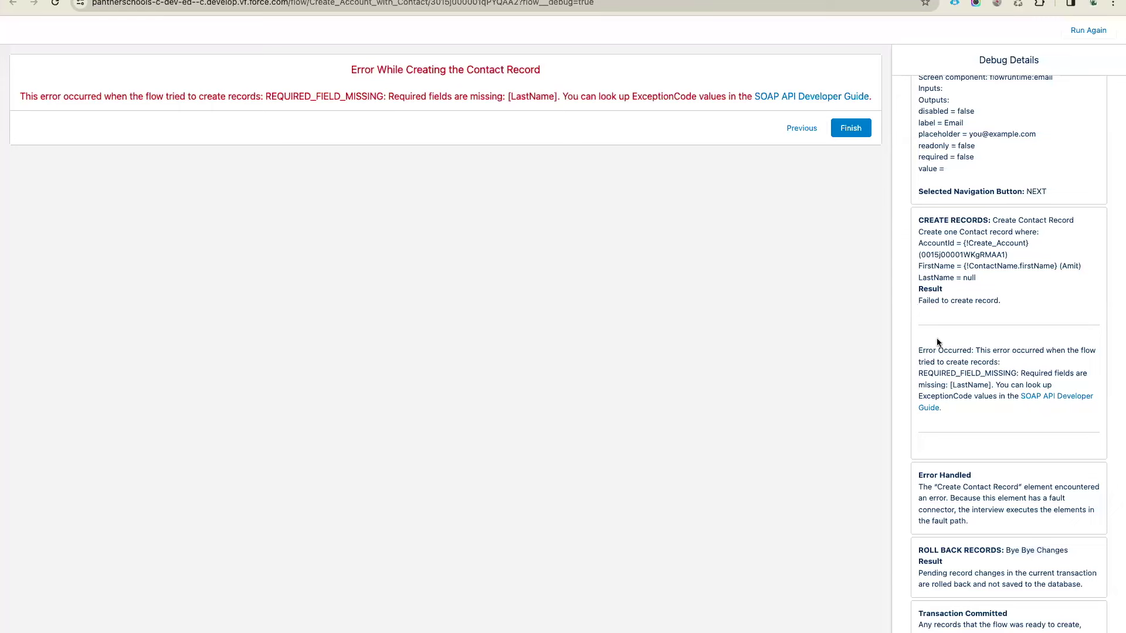
scroll(937, 343, up, 6)
Load the created account's record page from its debug ID, then return to the debug results
double_click(965, 232)
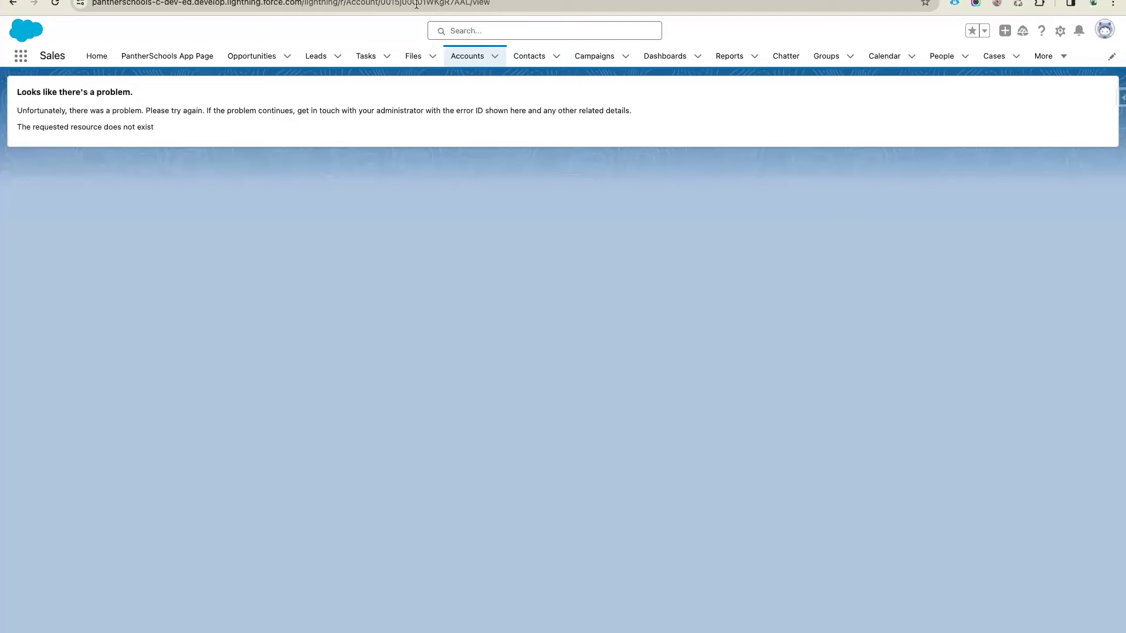
double_click(415, 3)
key(ctrl+v)
key(Return)
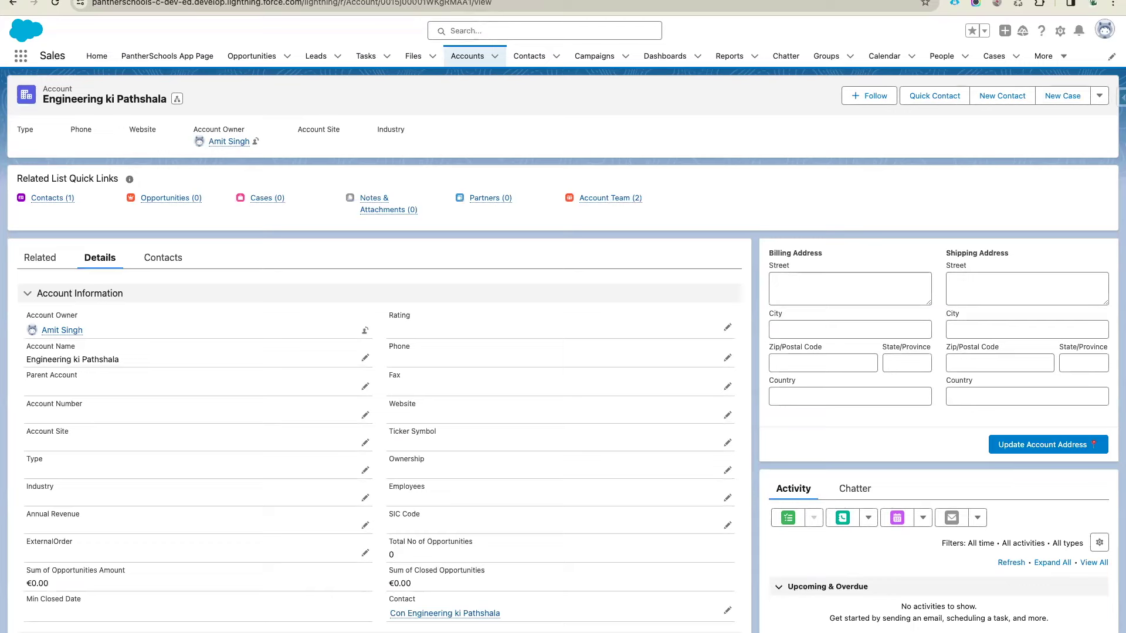
key(ctrl+Tab)
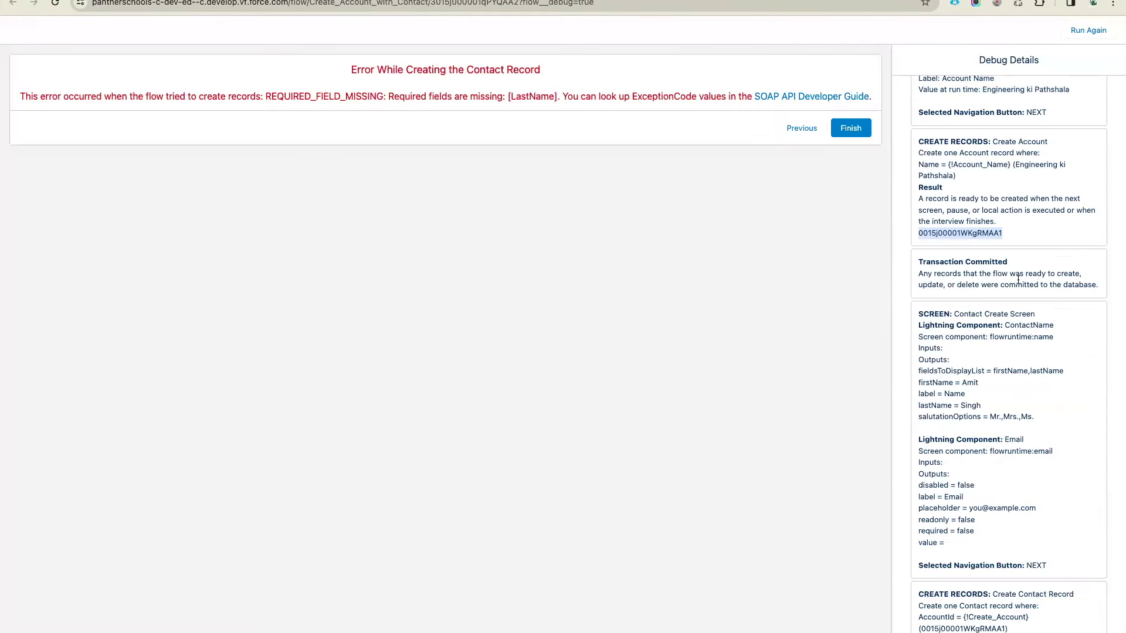
Review the log's interview start details, API version 59, and first Transaction Committed entry
scroll(1009, 275, up, 3)
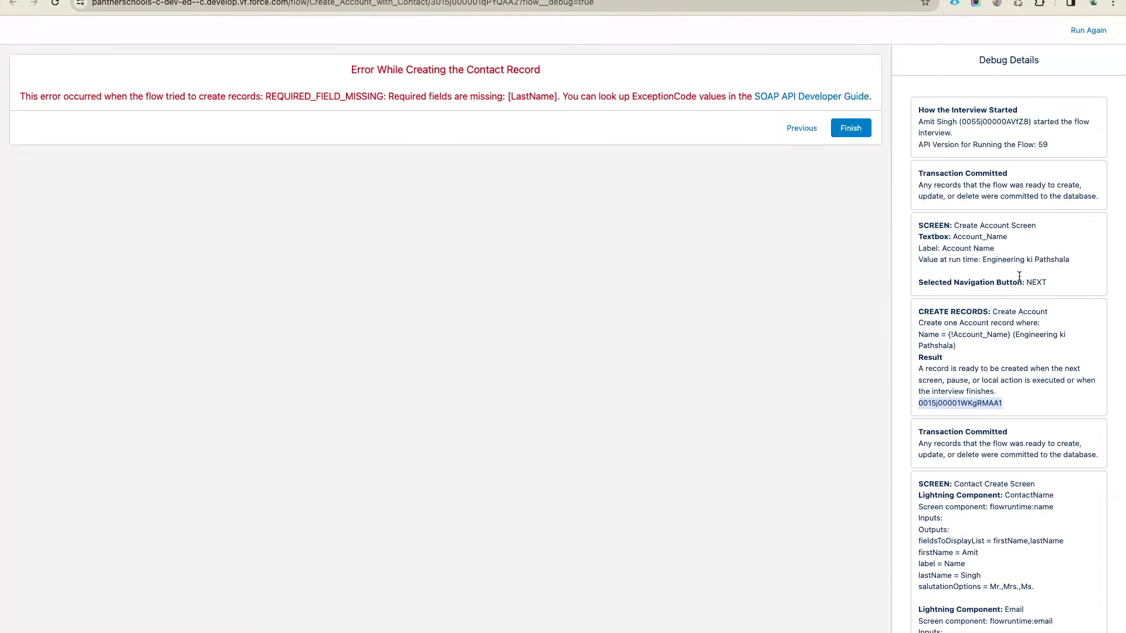
scroll(1018, 280, up, 5)
scroll(1018, 275, up, 2)
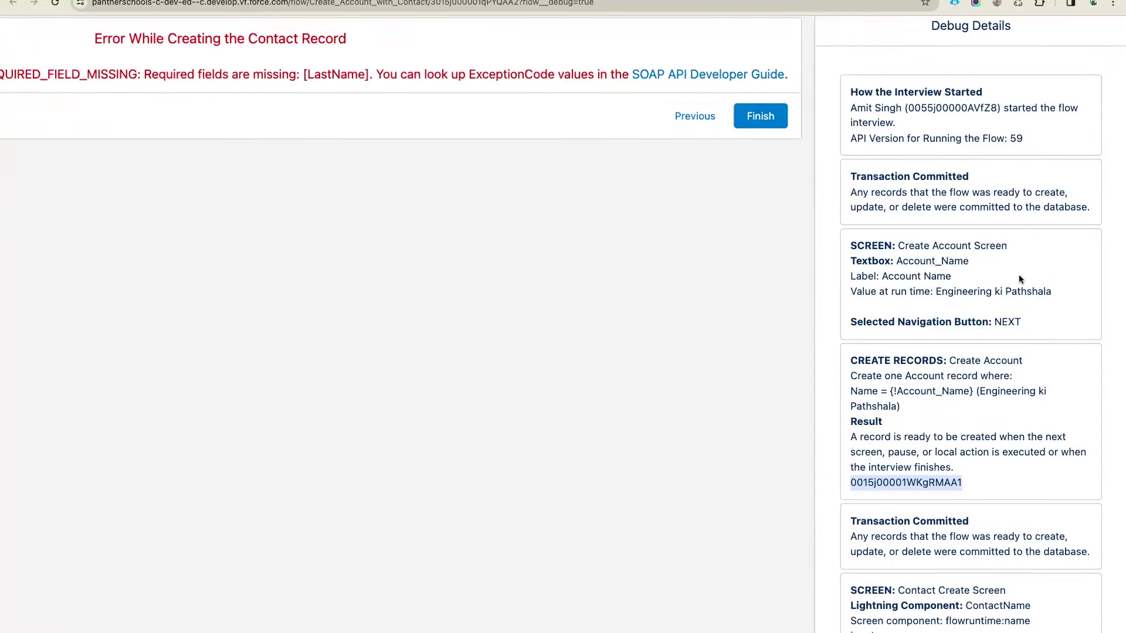
drag(850, 91, 1016, 95)
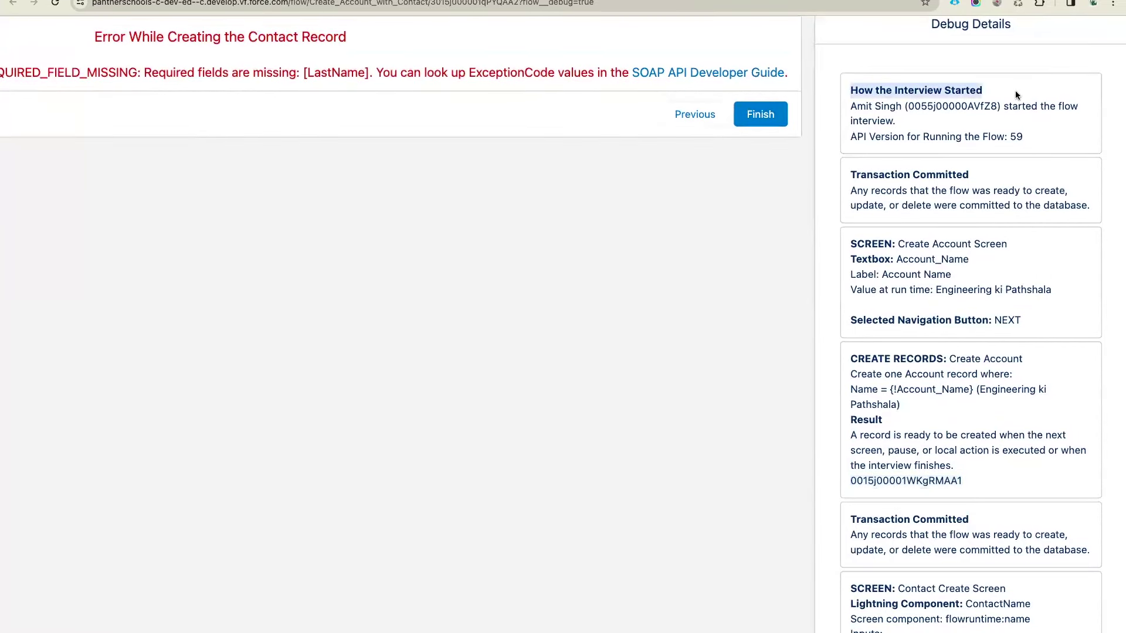
click(1004, 97)
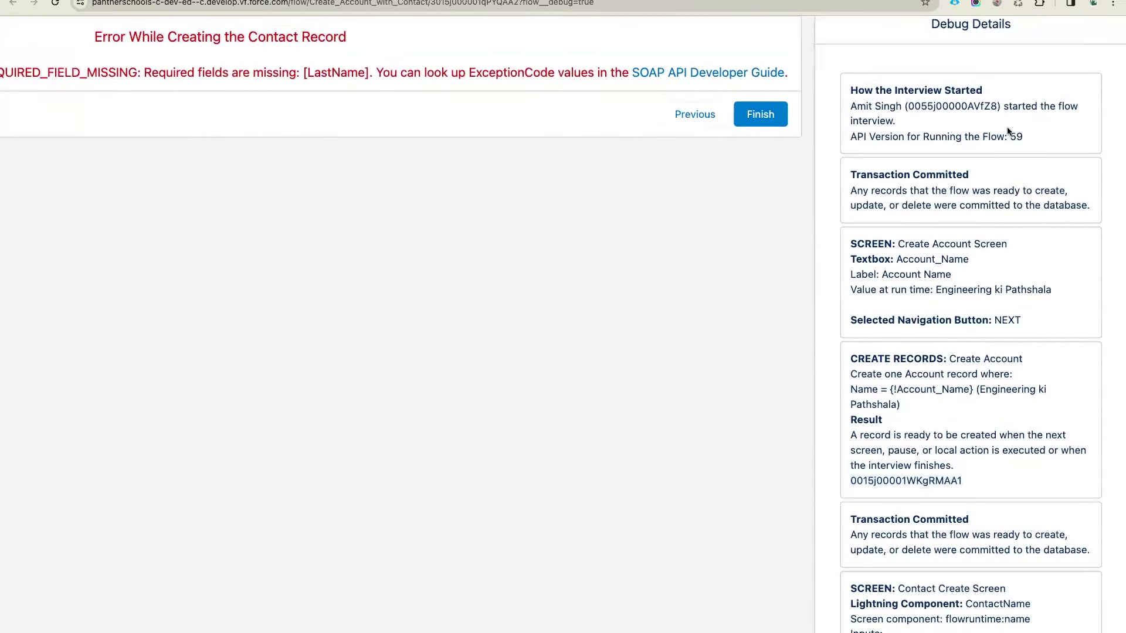
drag(1008, 134, 840, 99)
click(905, 129)
scroll(905, 128, down, 3)
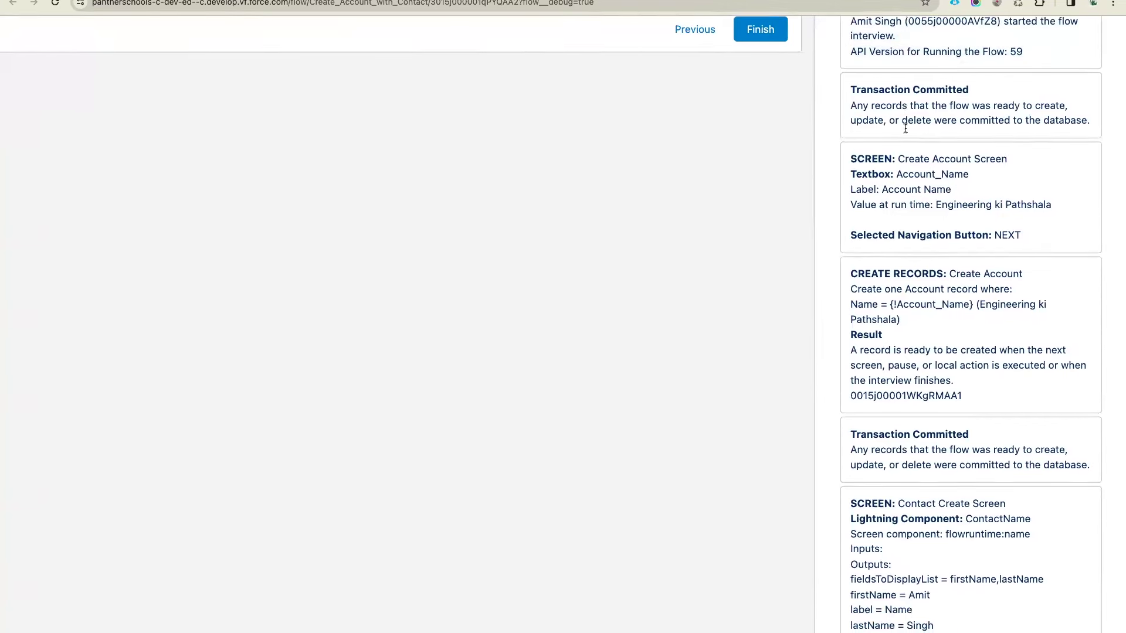
scroll(905, 128, up, 2)
drag(851, 149, 990, 151)
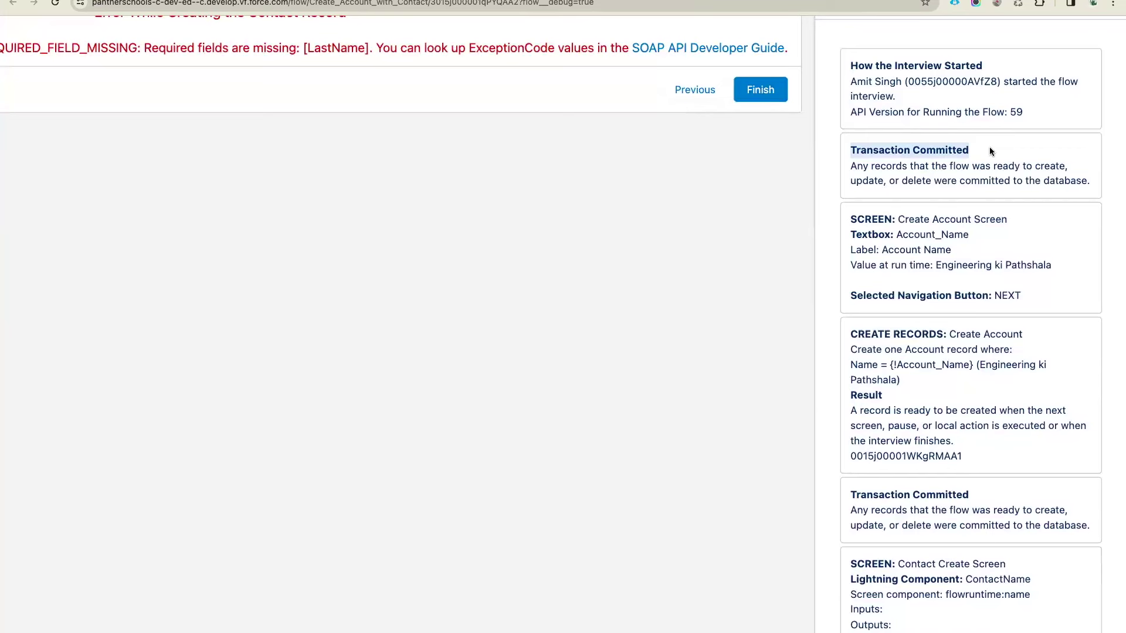
click(990, 151)
drag(970, 151, 846, 151)
Inspect the Create Account Screen entry, its NEXT navigation, the new account ID and commit
drag(899, 215, 1006, 219)
click(863, 265)
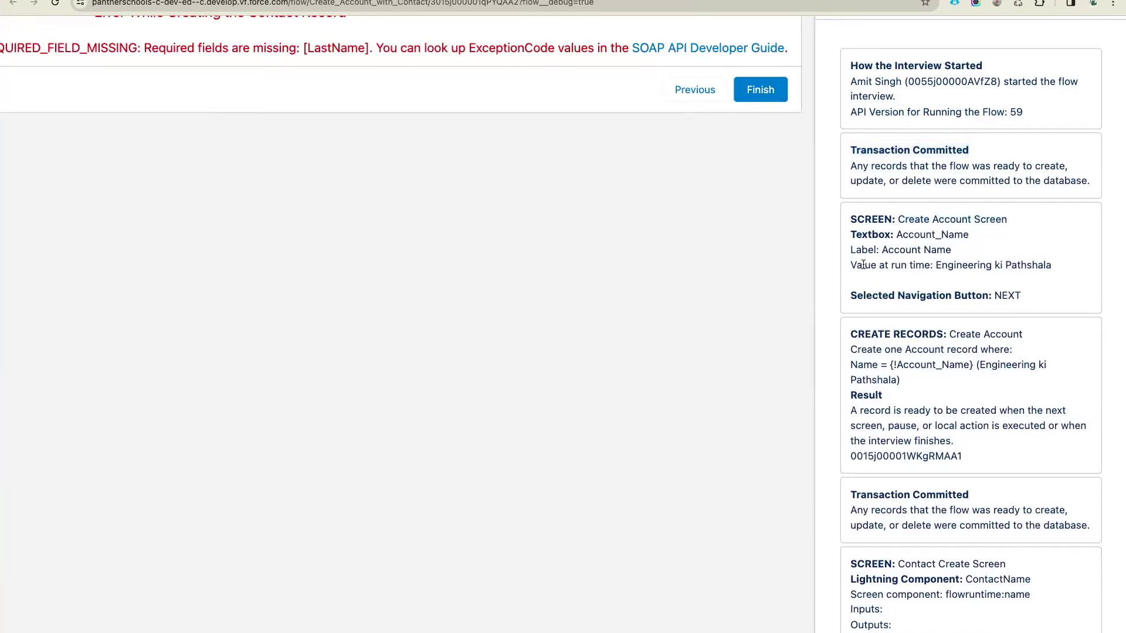
drag(882, 249, 1046, 266)
click(938, 265)
click(892, 267)
scroll(903, 260, down, 1)
drag(852, 245, 976, 245)
double_click(1004, 245)
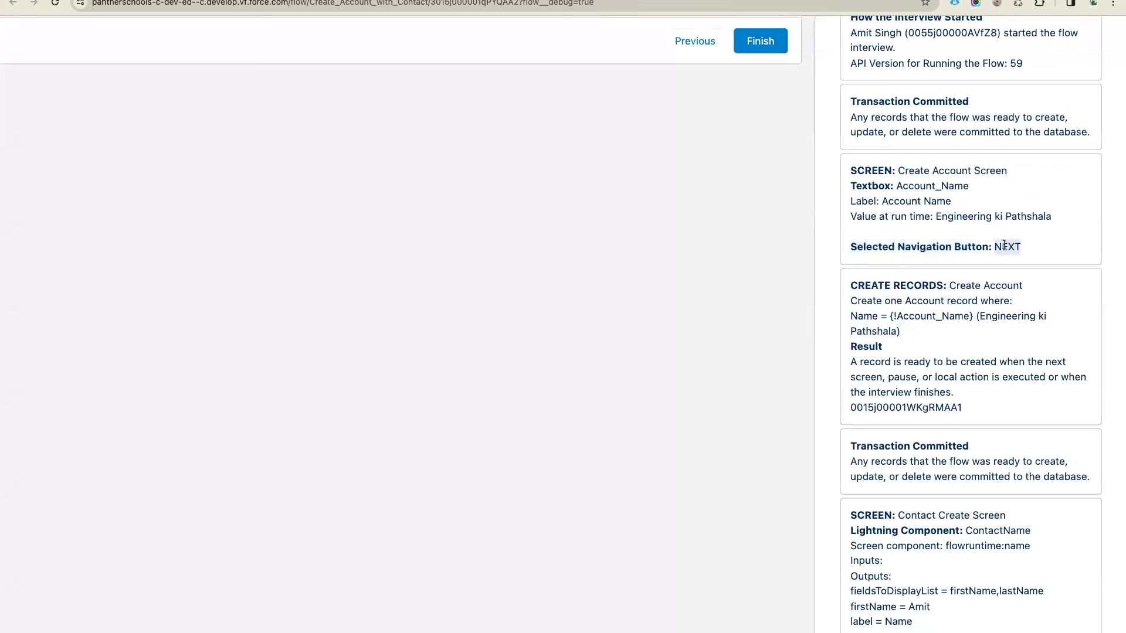
scroll(1004, 245, down, 2)
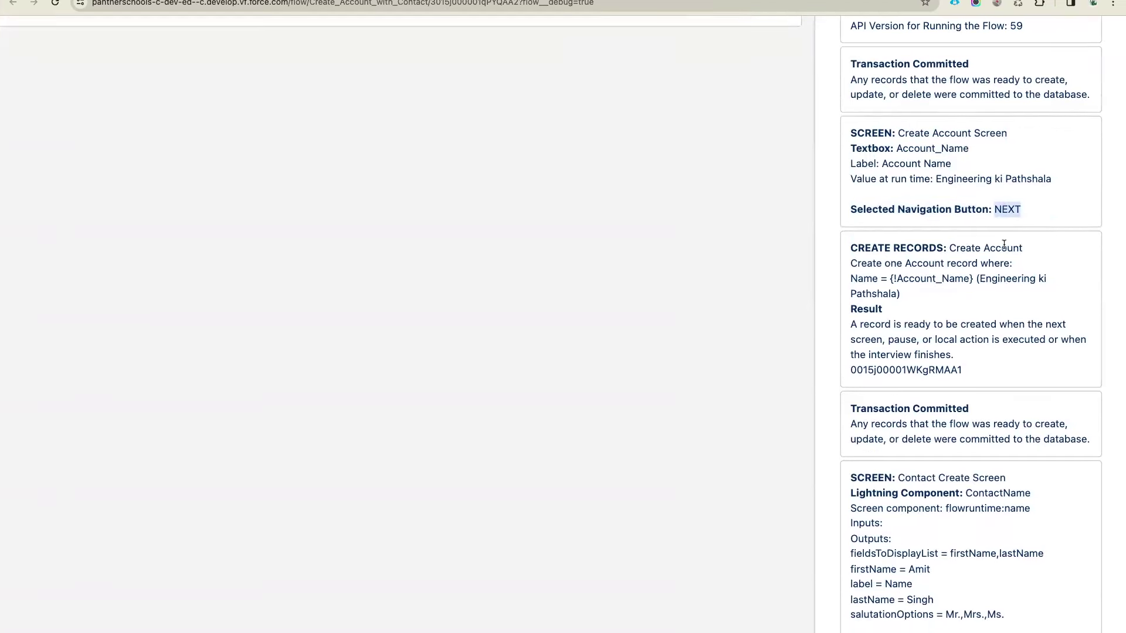
drag(949, 209, 1031, 209)
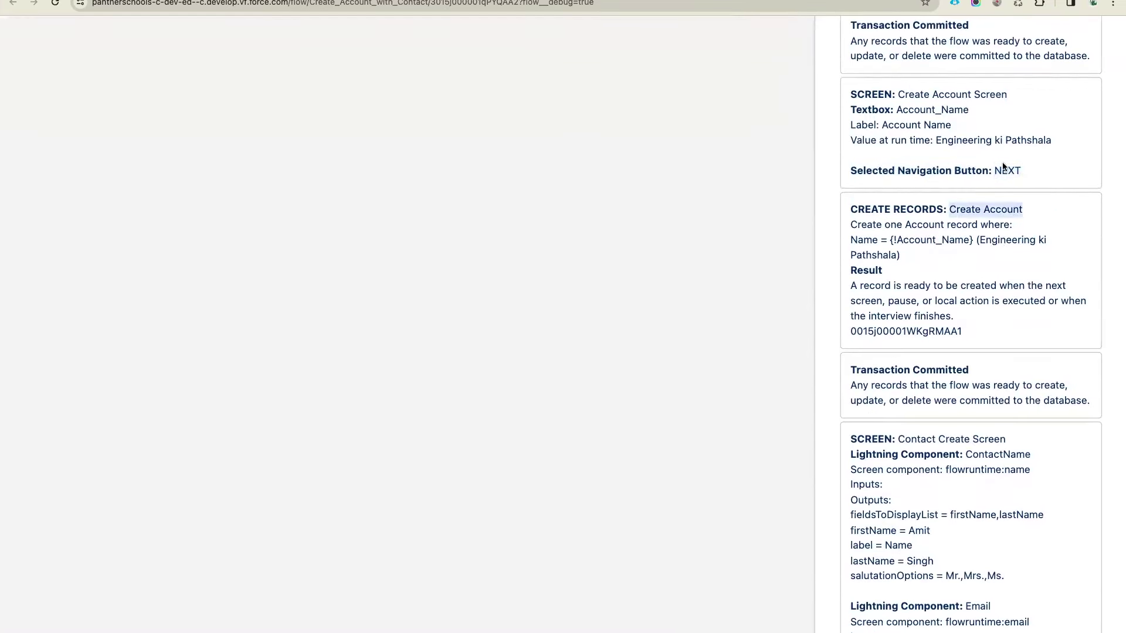
scroll(890, 283, down, 1)
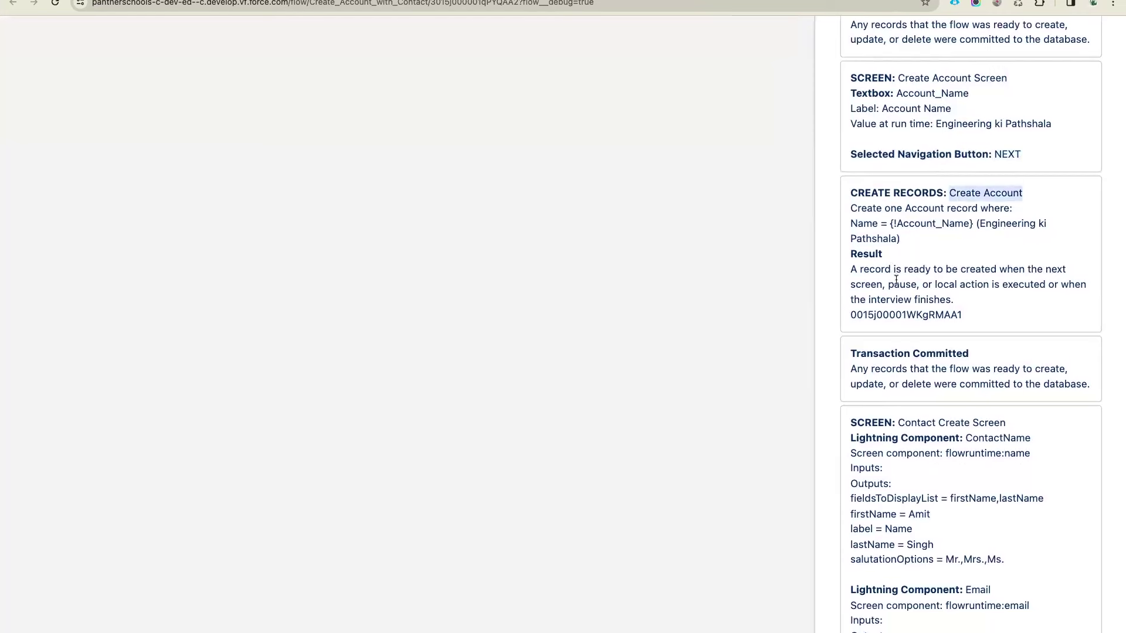
drag(851, 315, 962, 315)
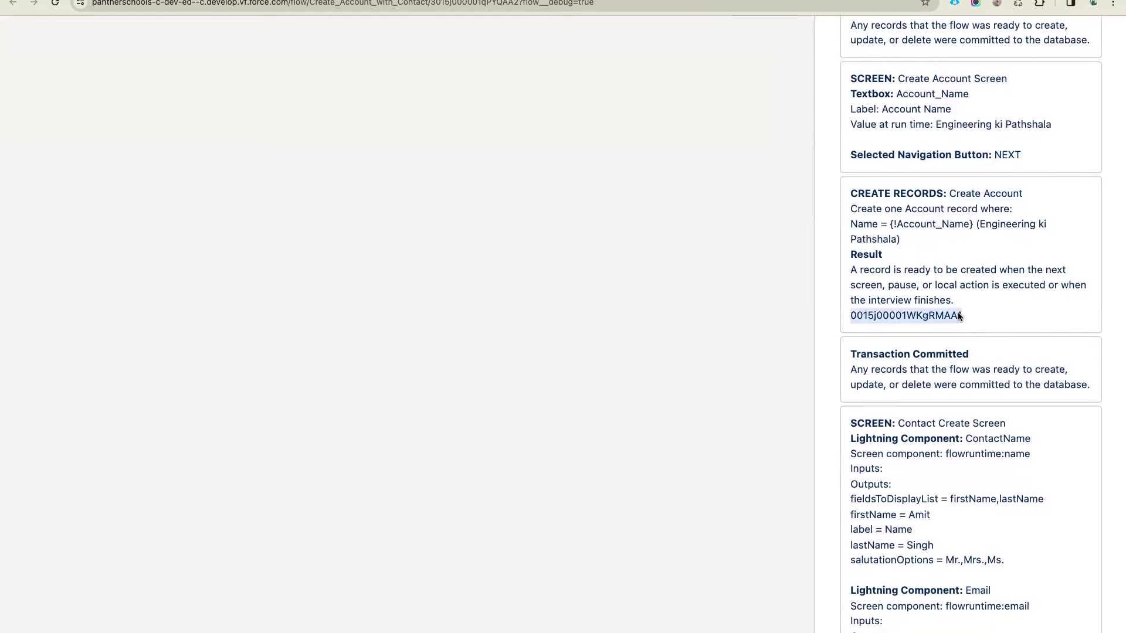
drag(972, 356, 848, 358)
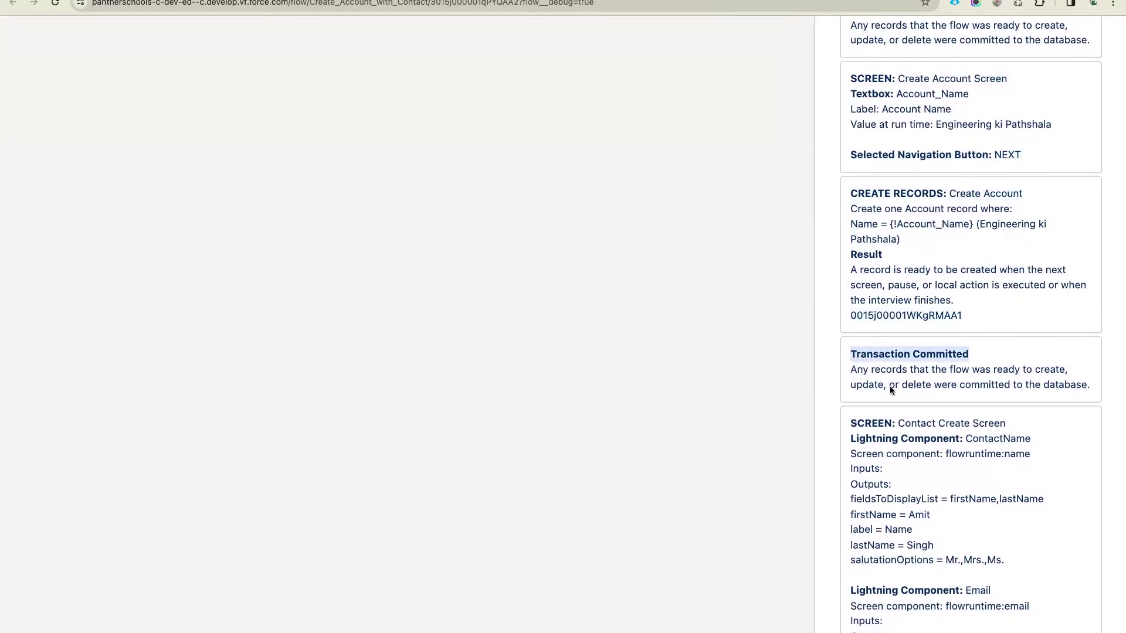
click(956, 373)
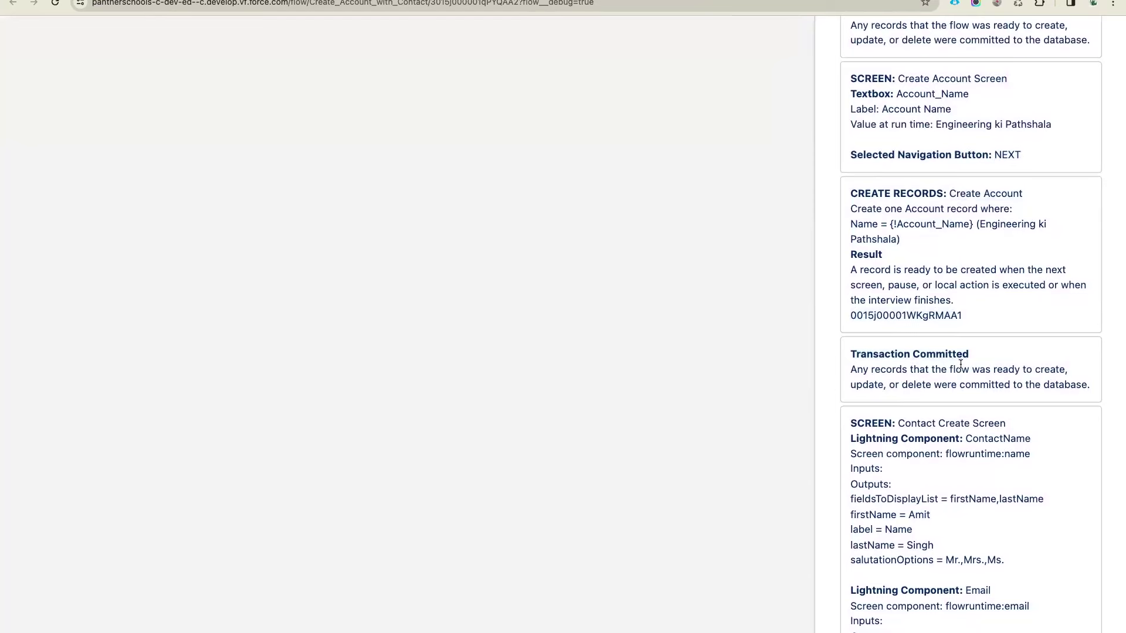
scroll(959, 364, down, 5)
Review the Contact Create Screen and Transaction Committed log entries, then go back to the canvas
scroll(926, 336, down, 5)
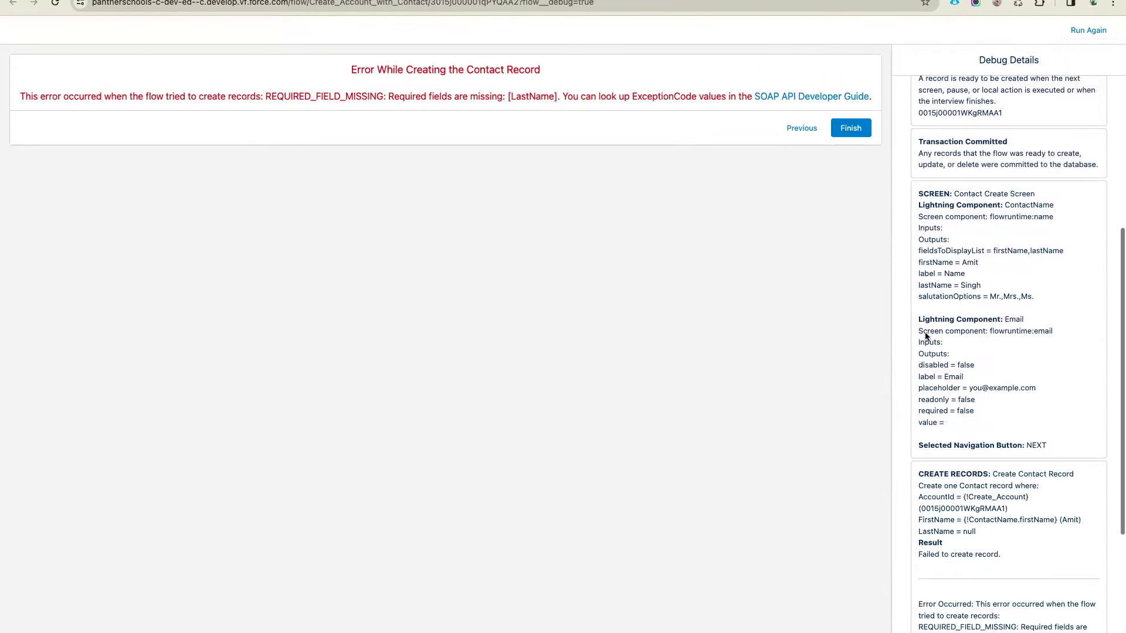
drag(1006, 143, 940, 136)
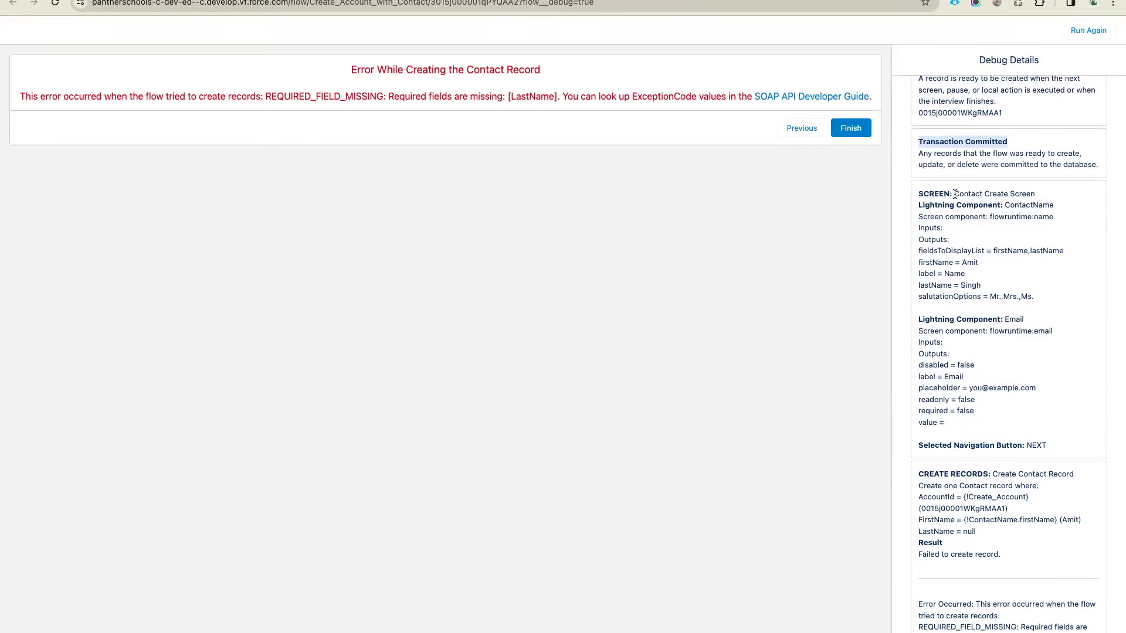
drag(953, 194, 1031, 194)
scroll(985, 440, down, 3)
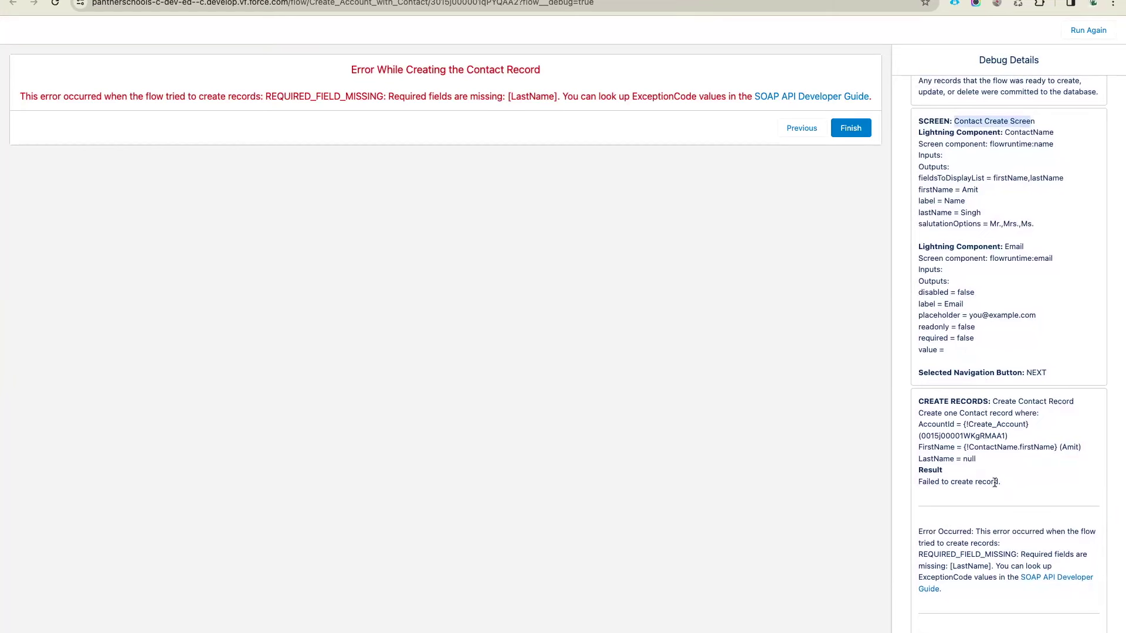
scroll(995, 482, up, 8)
click(1013, 259)
drag(1014, 258, 920, 259)
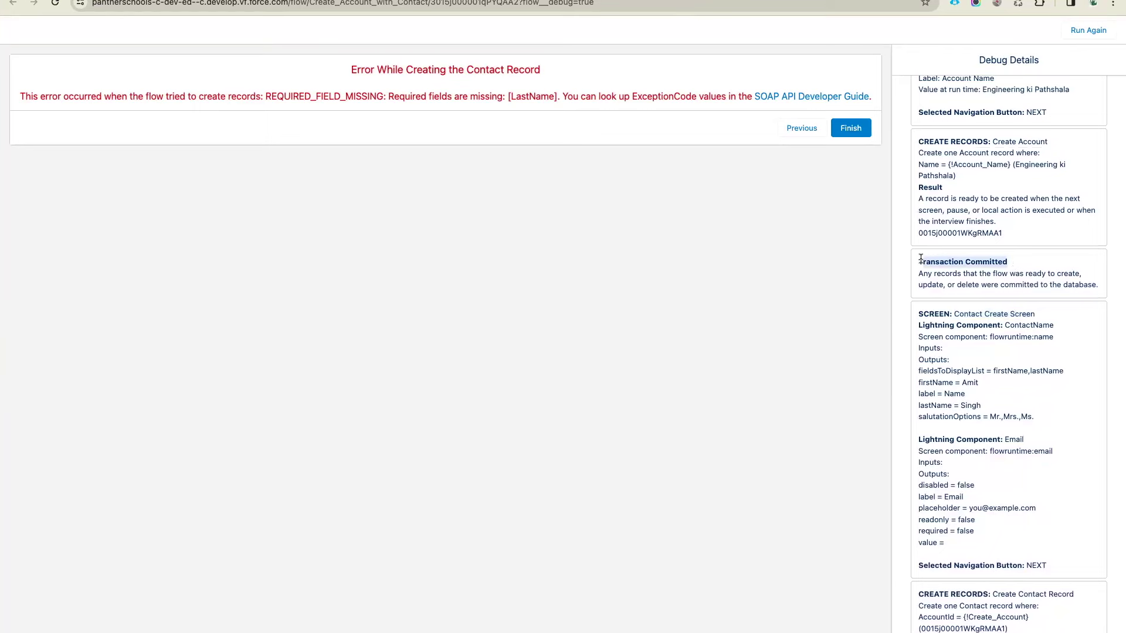
click(693, 108)
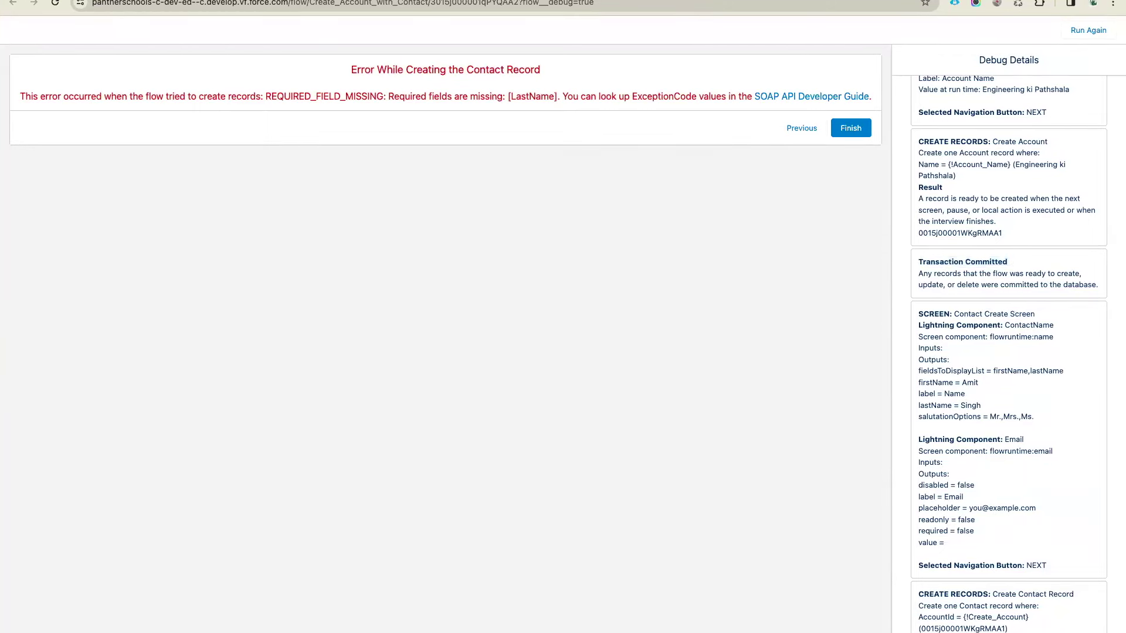
click(639, 3)
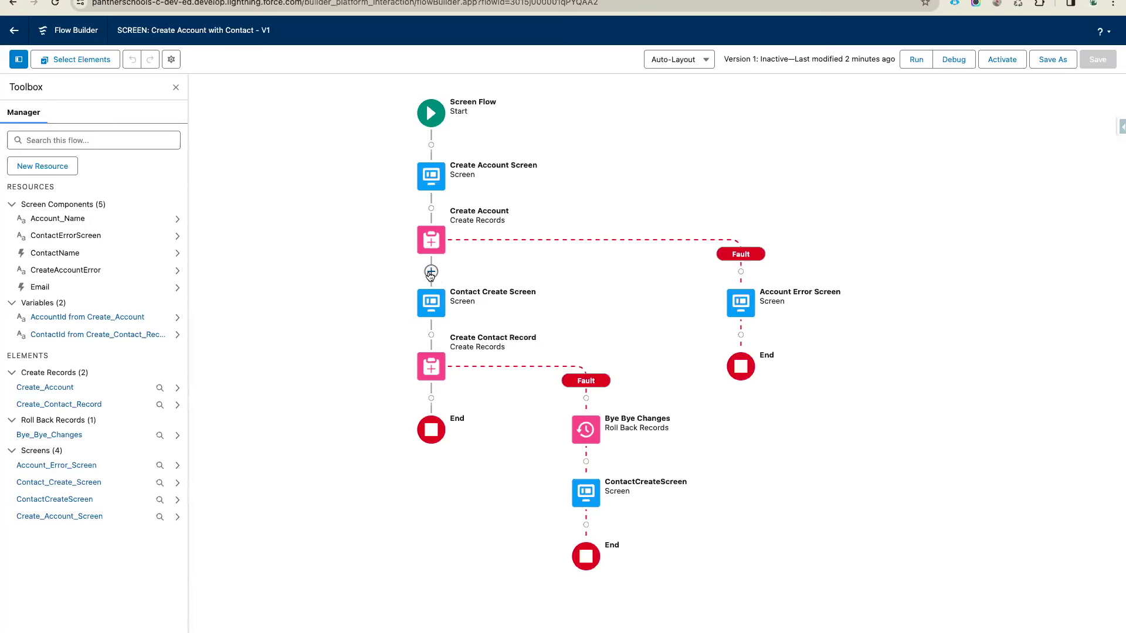
Start a 'Bye Bye Account' Roll Back Records step below Create Account, then cancel it
click(431, 272)
text(roll)
key(Return)
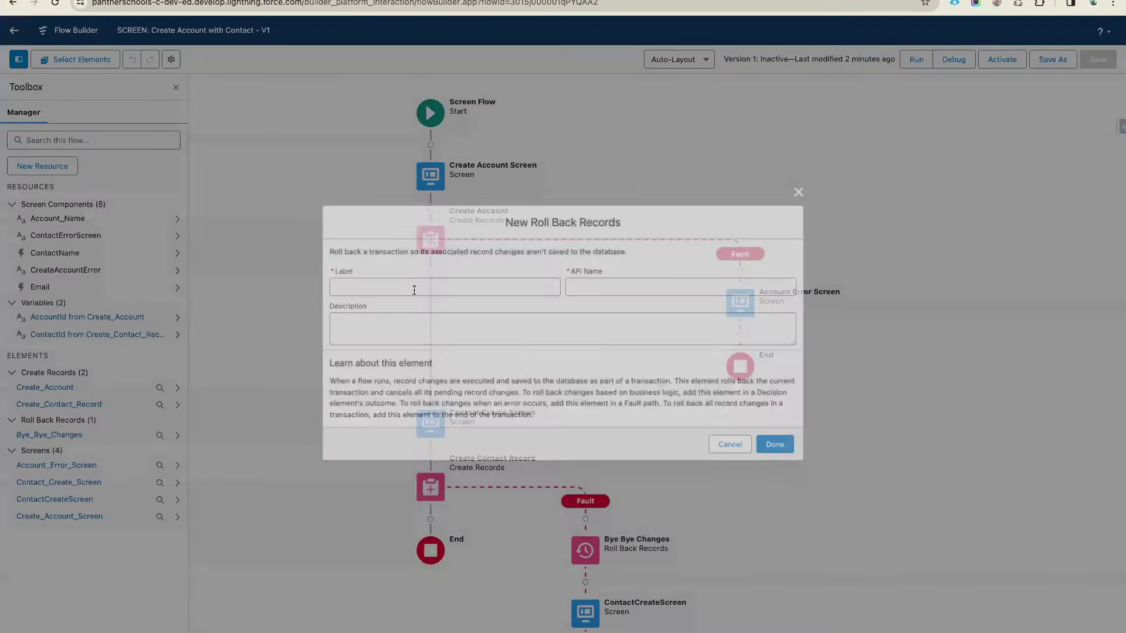
text(Bye By)
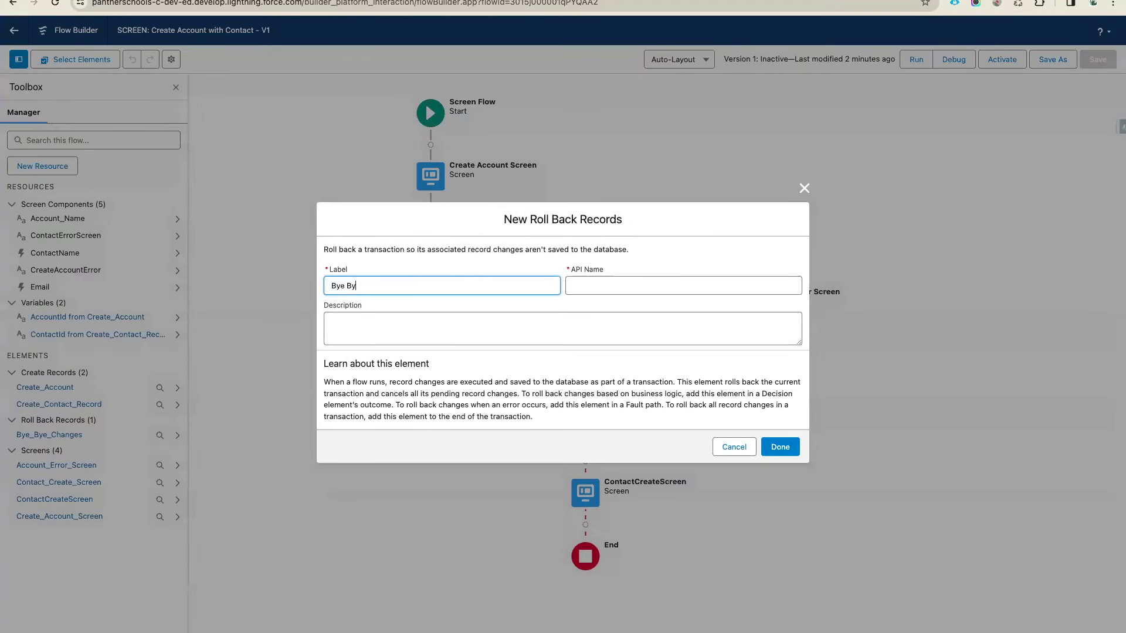
text(e Account)
click(481, 315)
click(734, 447)
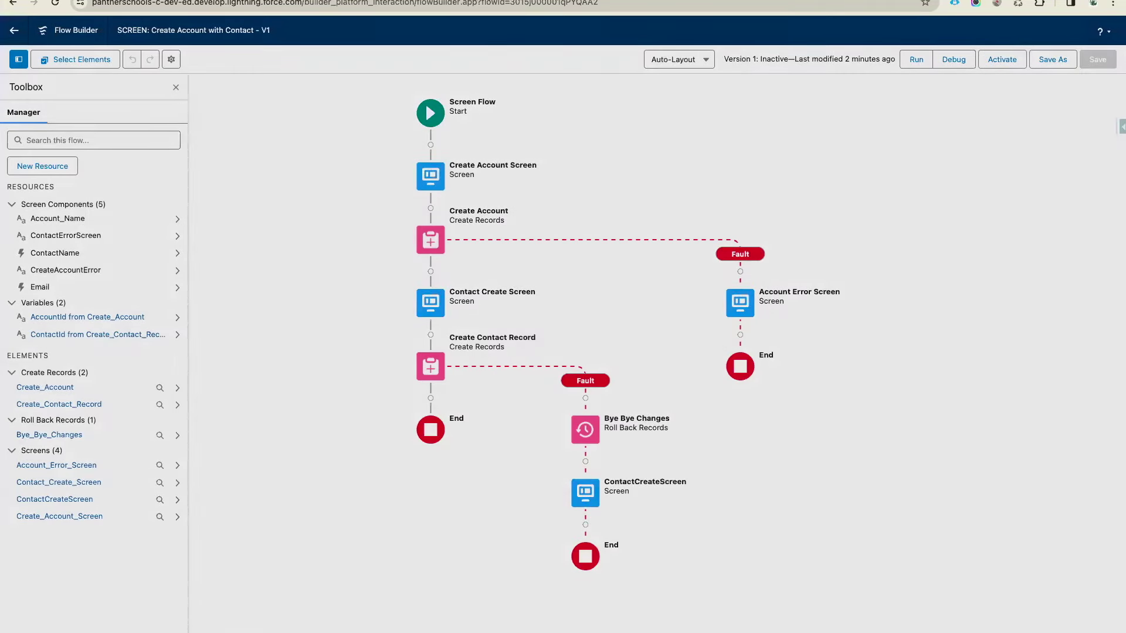
Add the Roll Back Records step labelled 'Bye Bye Account' below Create Account and confirm it
click(430, 271)
text(roll)
click(402, 343)
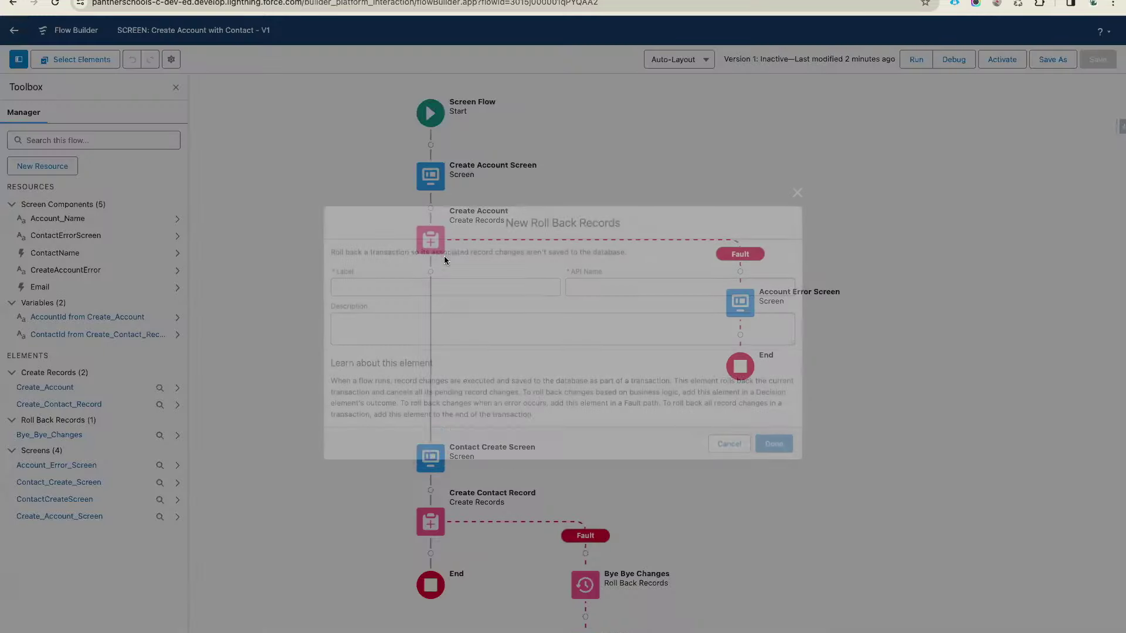
text(Bye Bye Account)
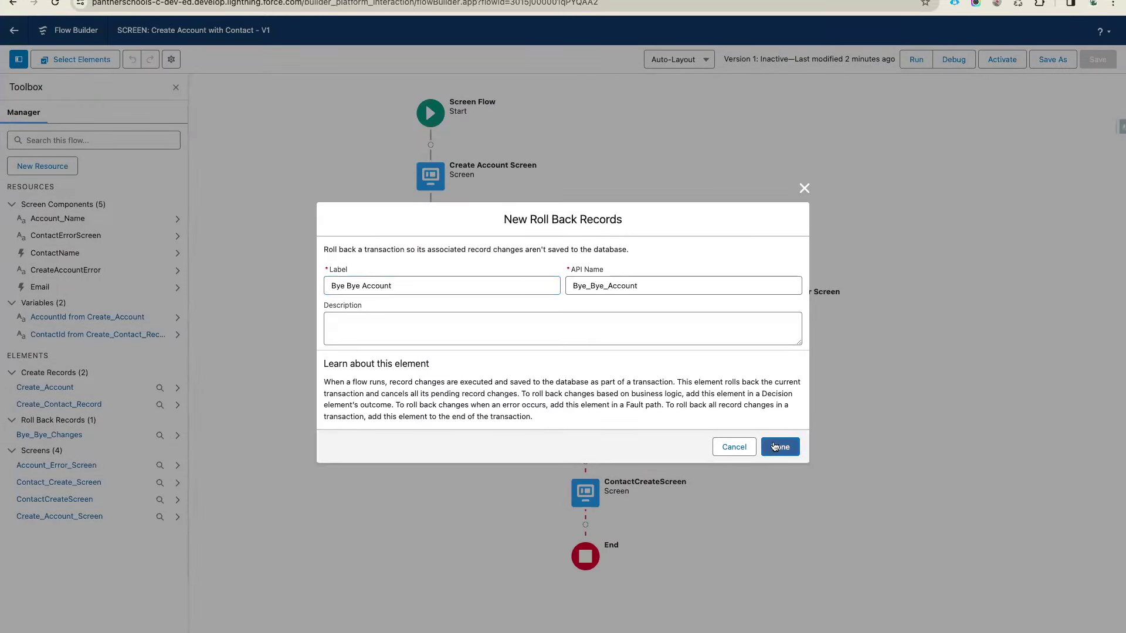
click(780, 447)
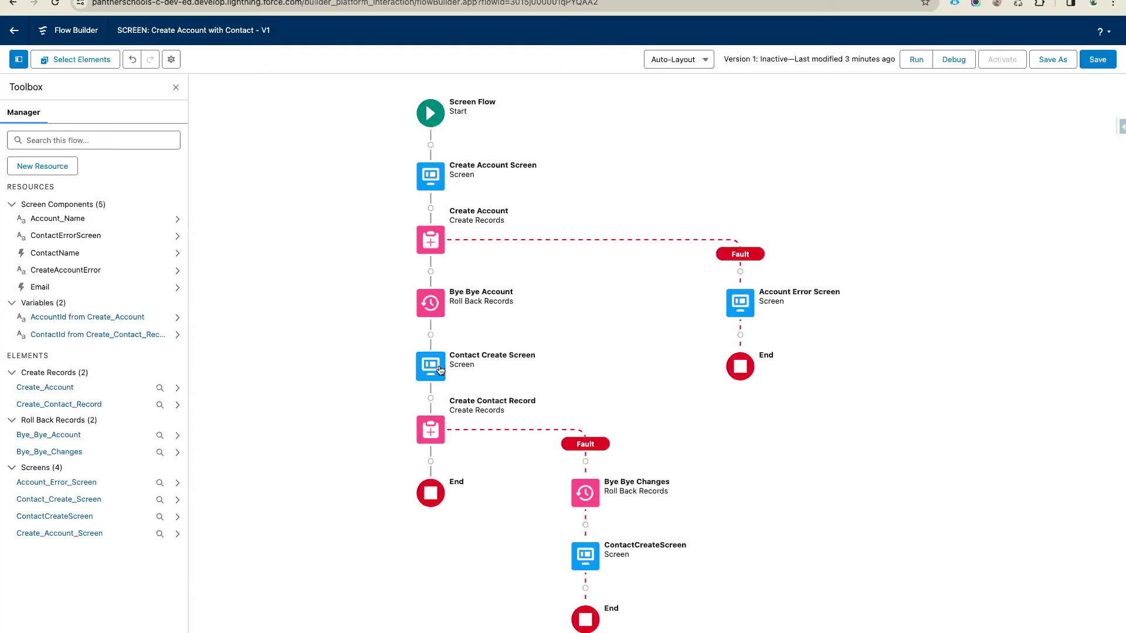
Copy Create Account below Contact Create Screen, then delete the pasted copy
click(431, 240)
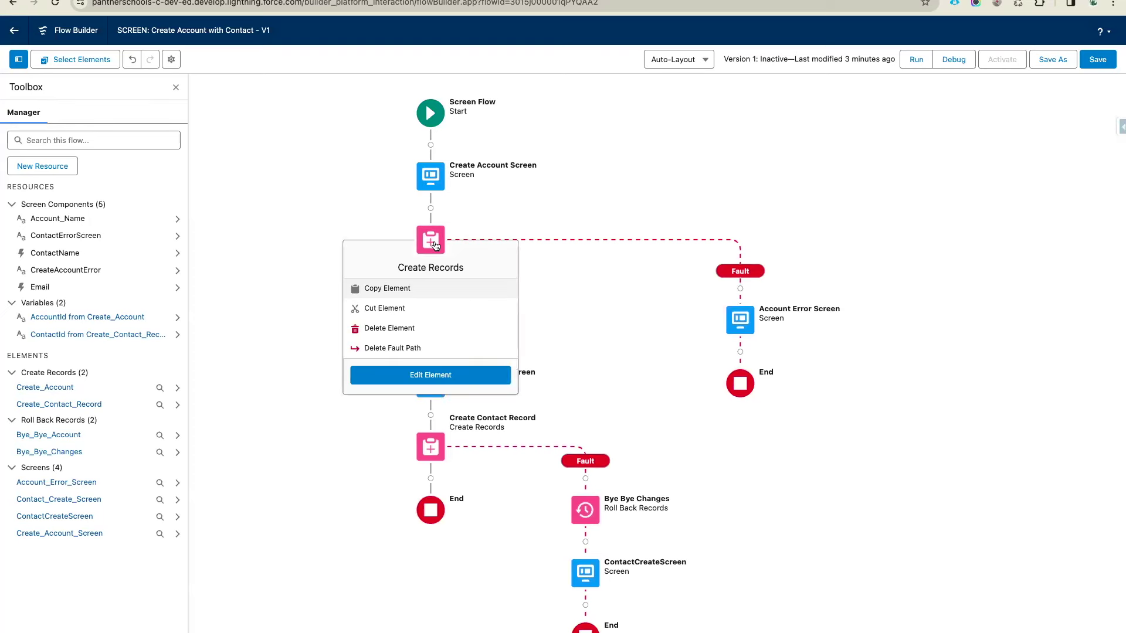
click(387, 288)
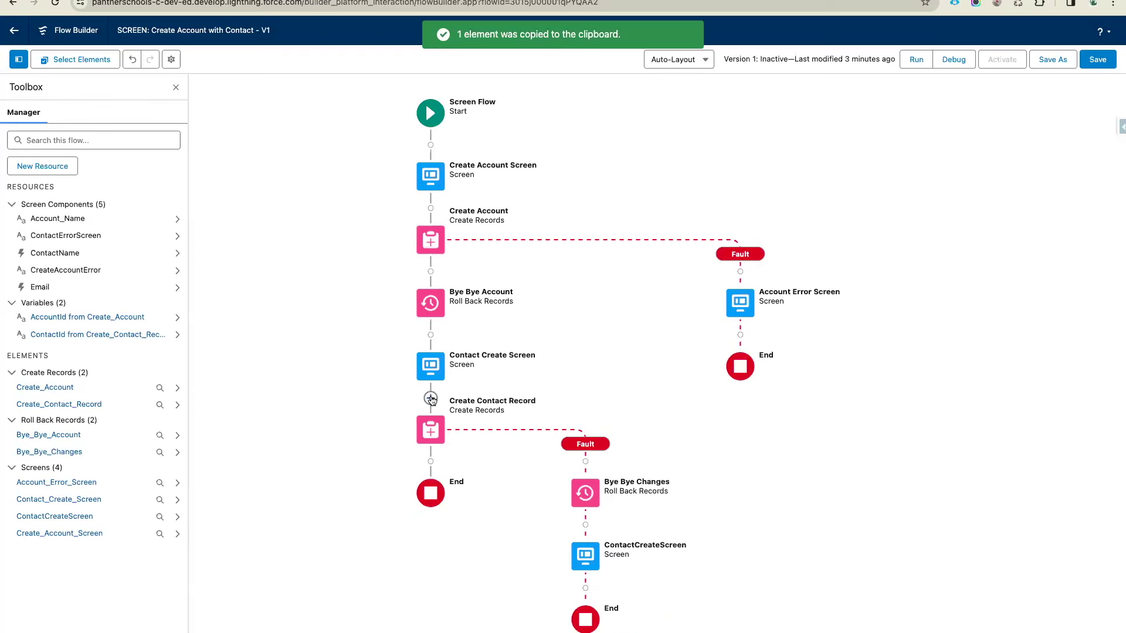
click(430, 400)
click(399, 466)
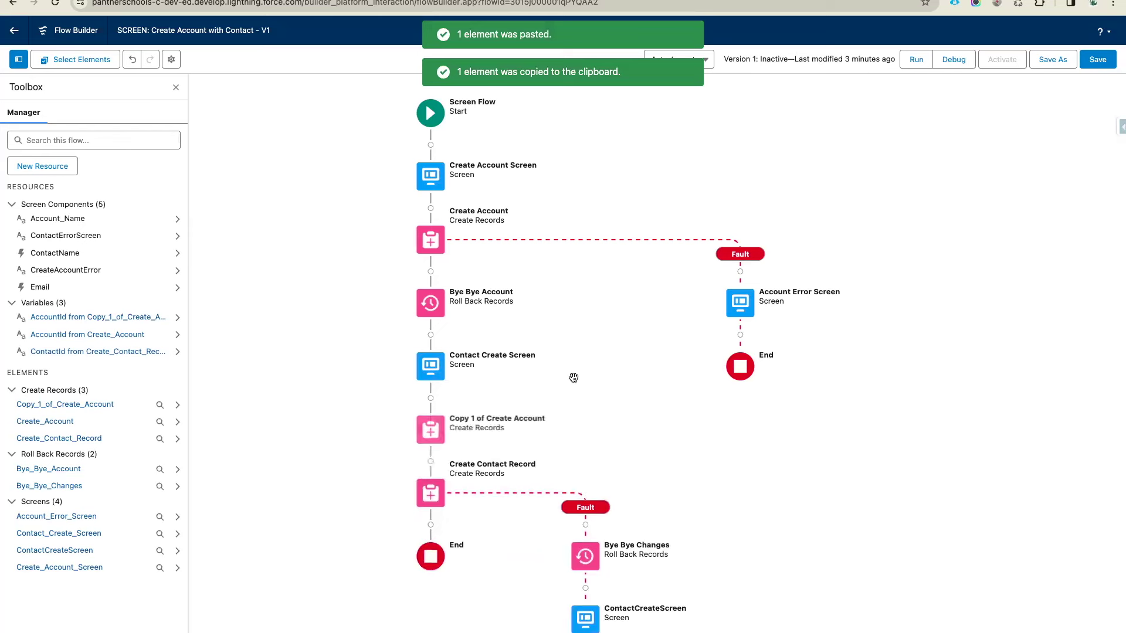
click(431, 430)
click(399, 518)
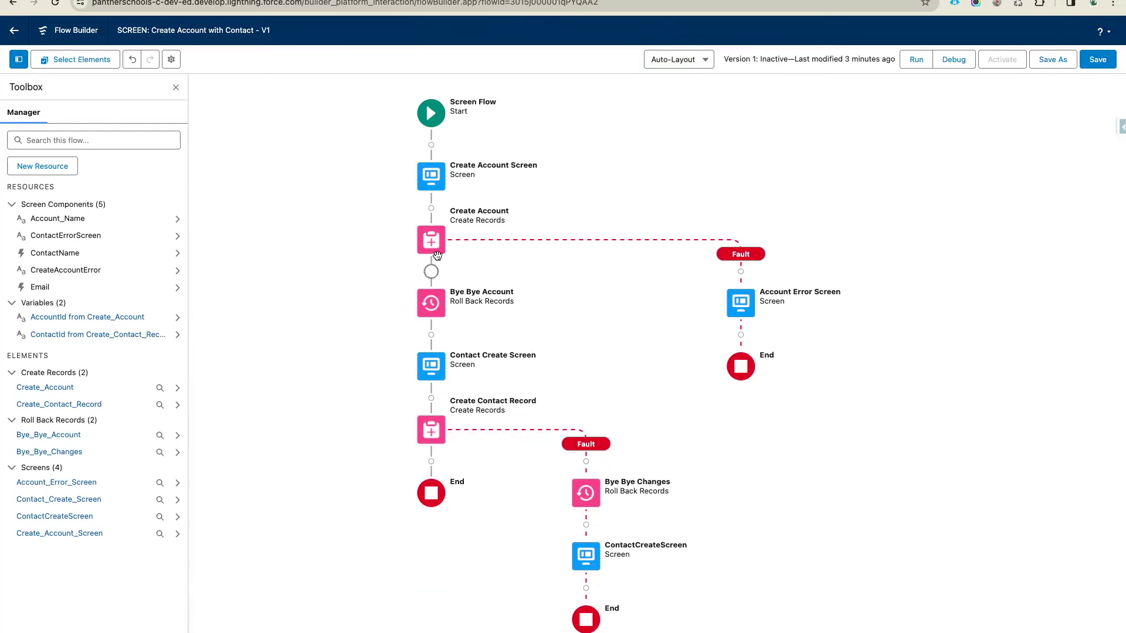
Check the Bye Bye Account element, save the flow, and open the Debug flow dialog
click(437, 313)
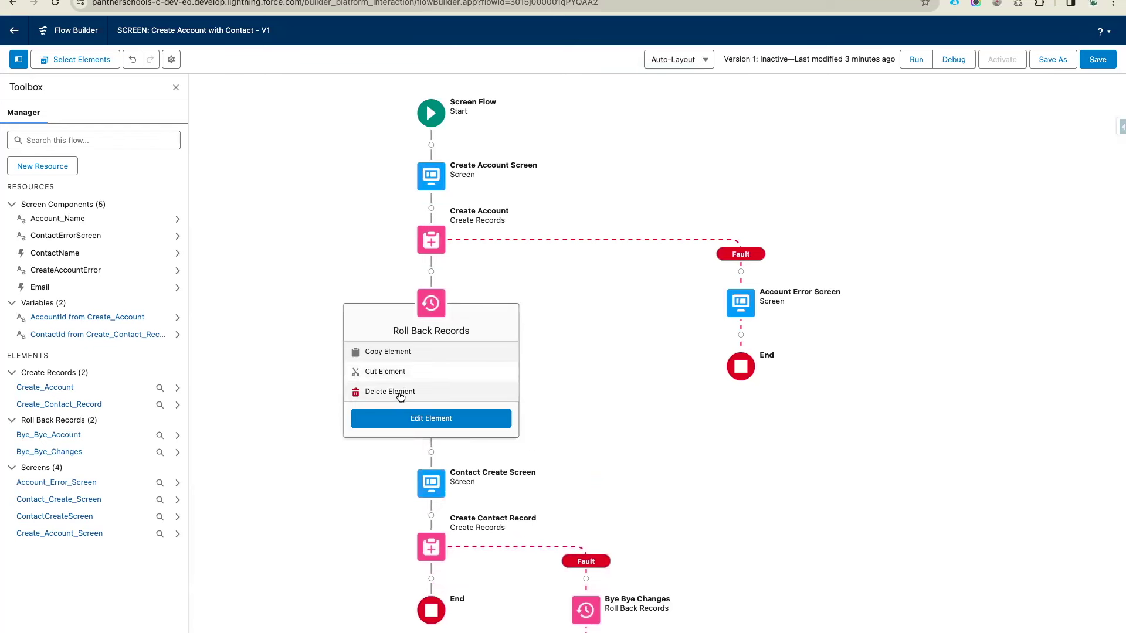
click(566, 317)
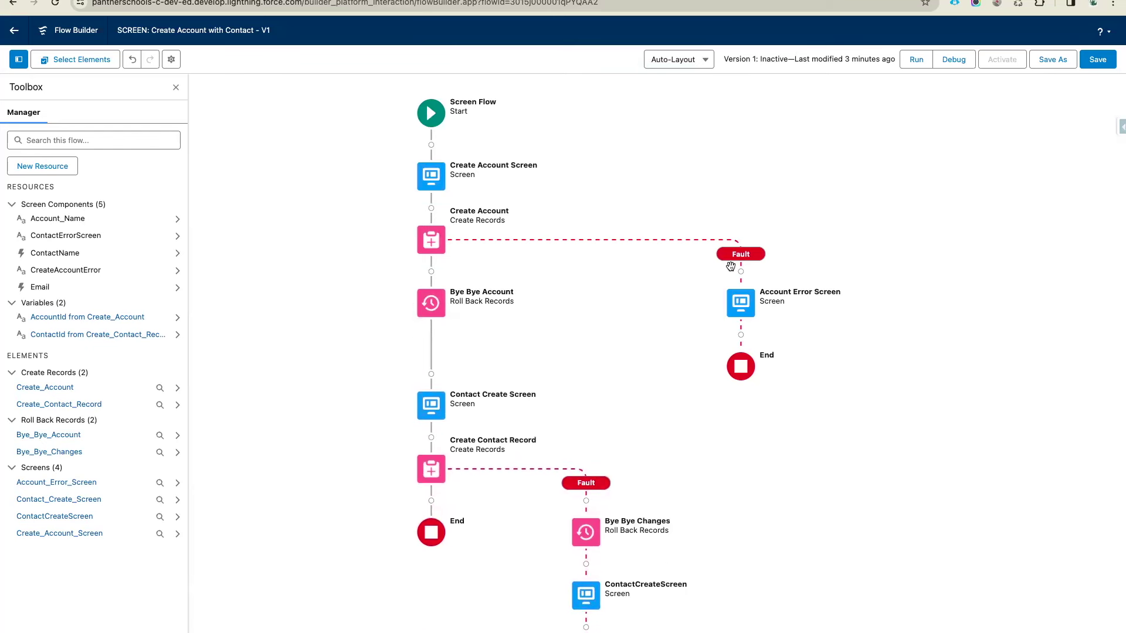
click(1094, 61)
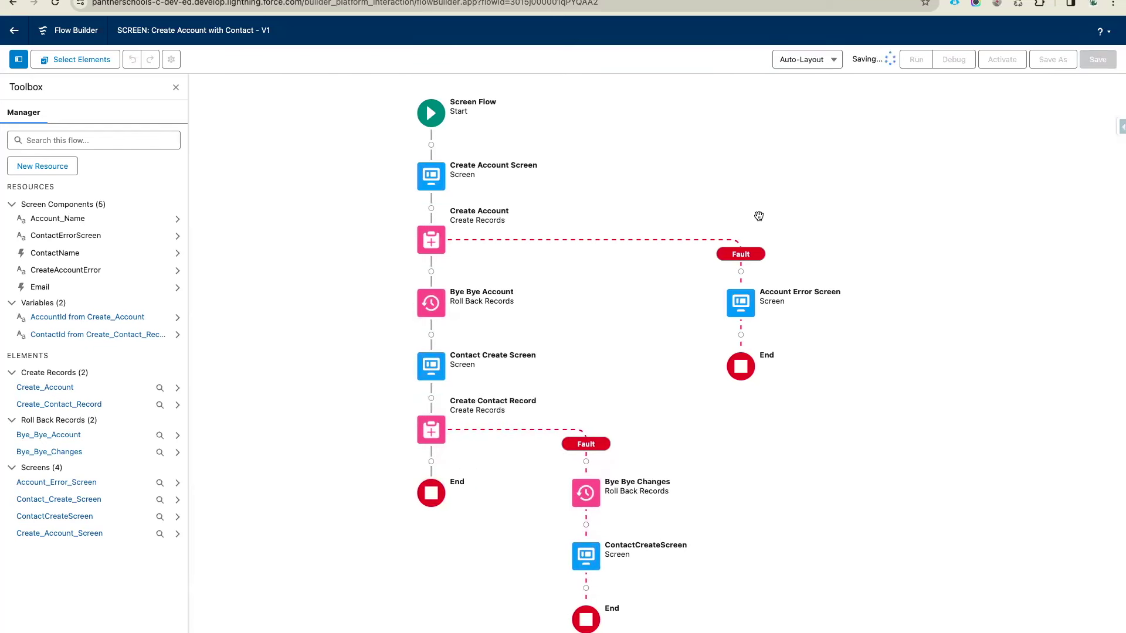
click(955, 60)
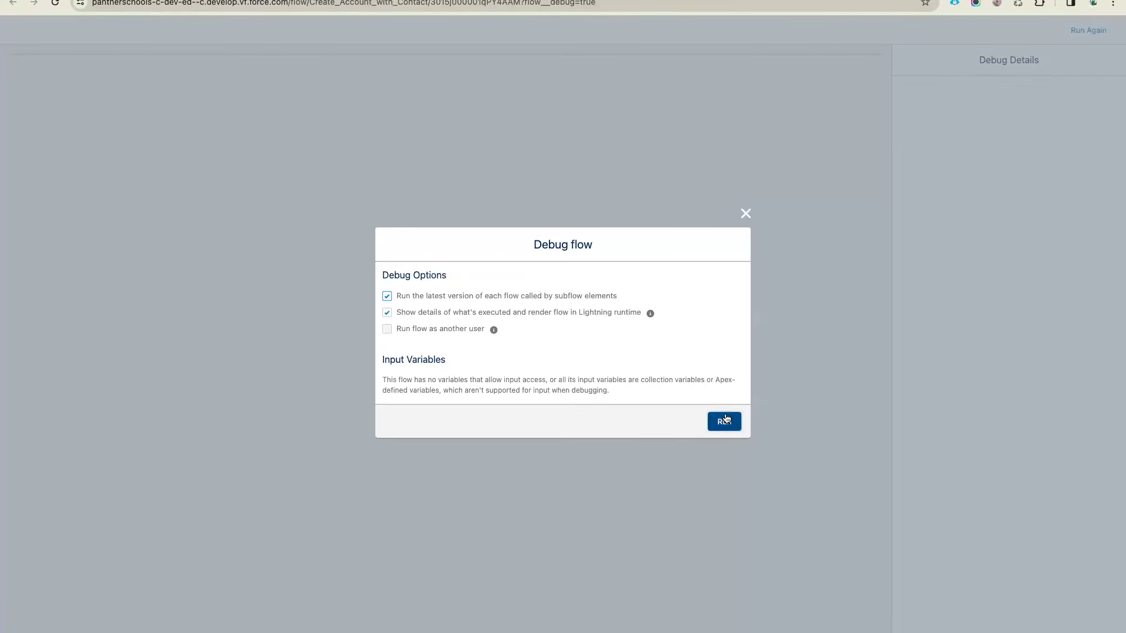
Run the debug and submit the account name Engineering Pathshala
click(725, 421)
click(124, 81)
key(super+v)
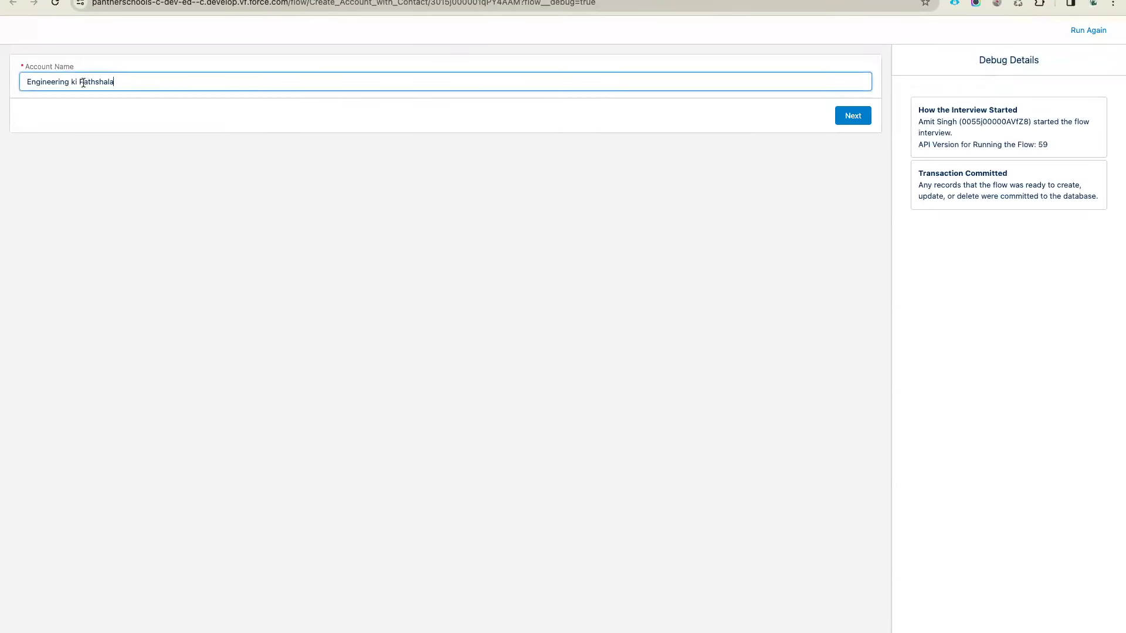
drag(76, 80, 6, 82)
key(BackSpace)
key(Delete)
key(super+z)
click(82, 82)
key(BackSpace)
key(BackSpace)
click(138, 126)
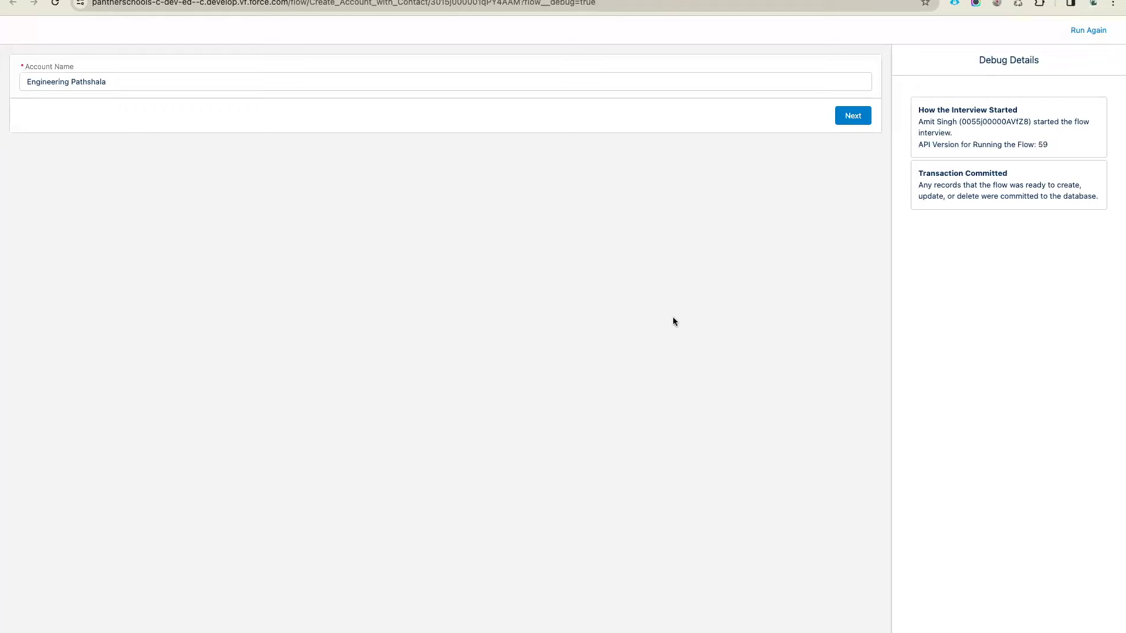
click(856, 115)
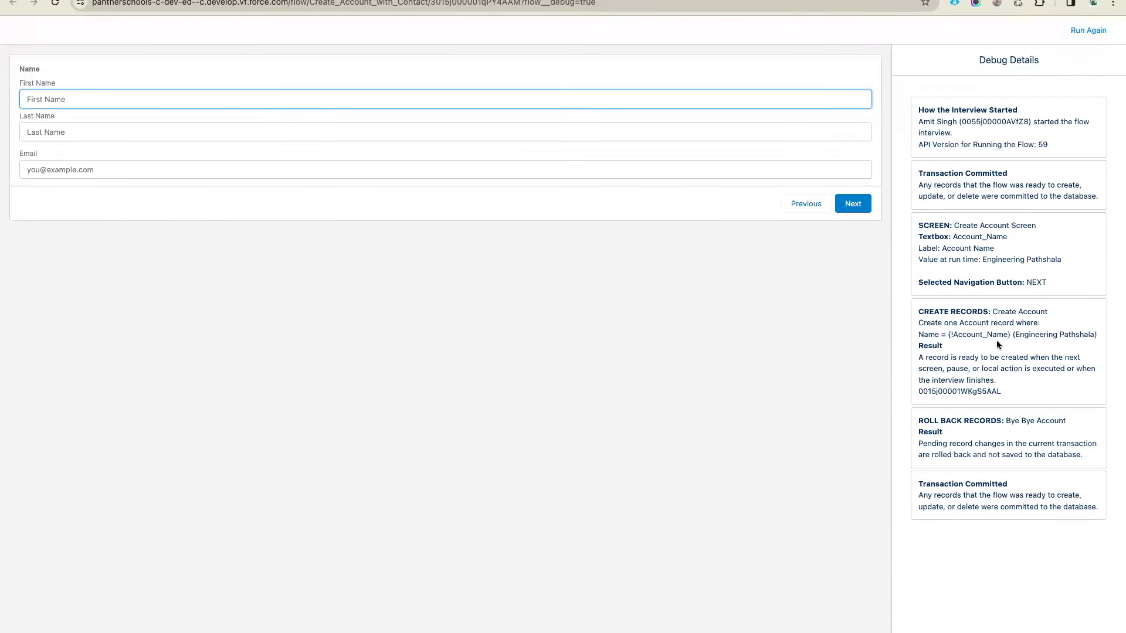
Review the Create Account and Bye Bye Account results, then load the new account's record page by its ID
drag(1005, 392, 916, 314)
click(1001, 450)
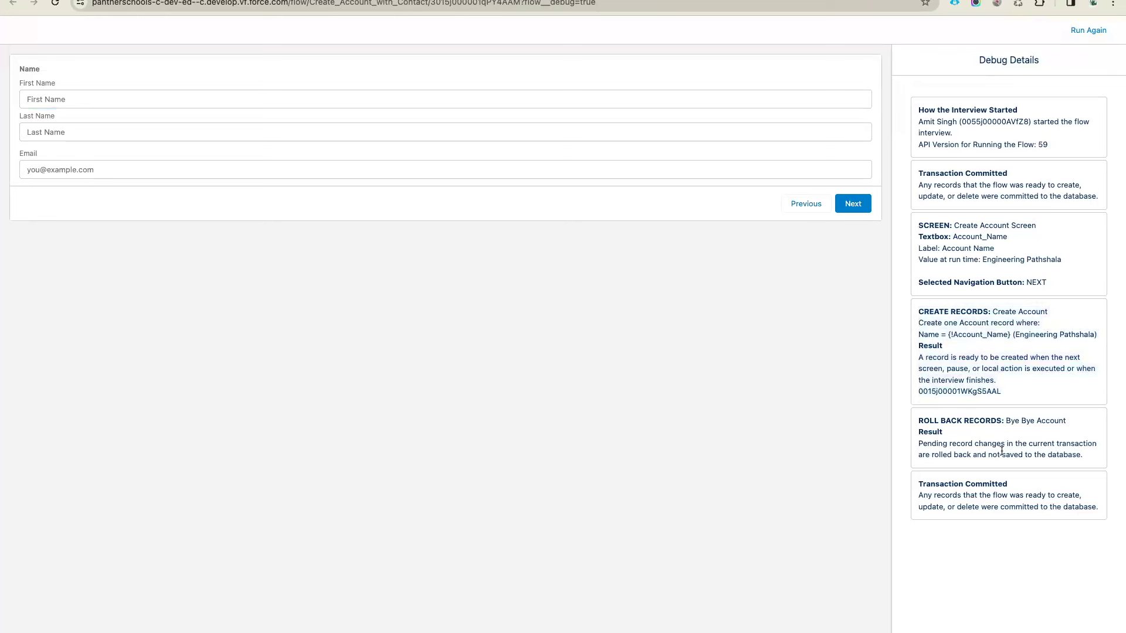
drag(1087, 457, 924, 424)
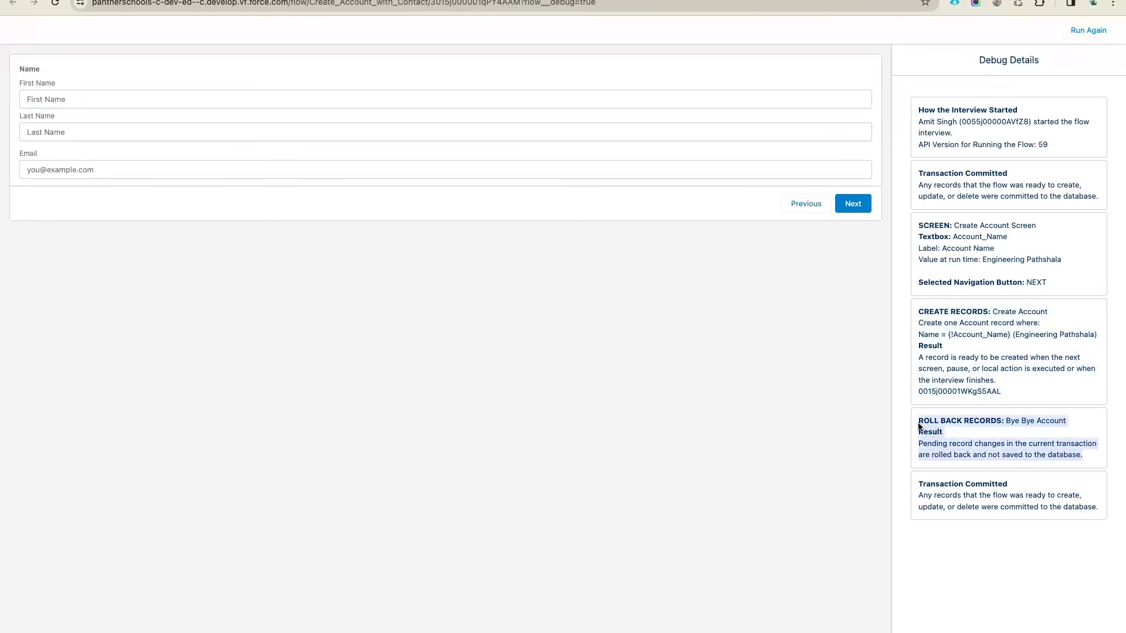
click(920, 427)
double_click(943, 394)
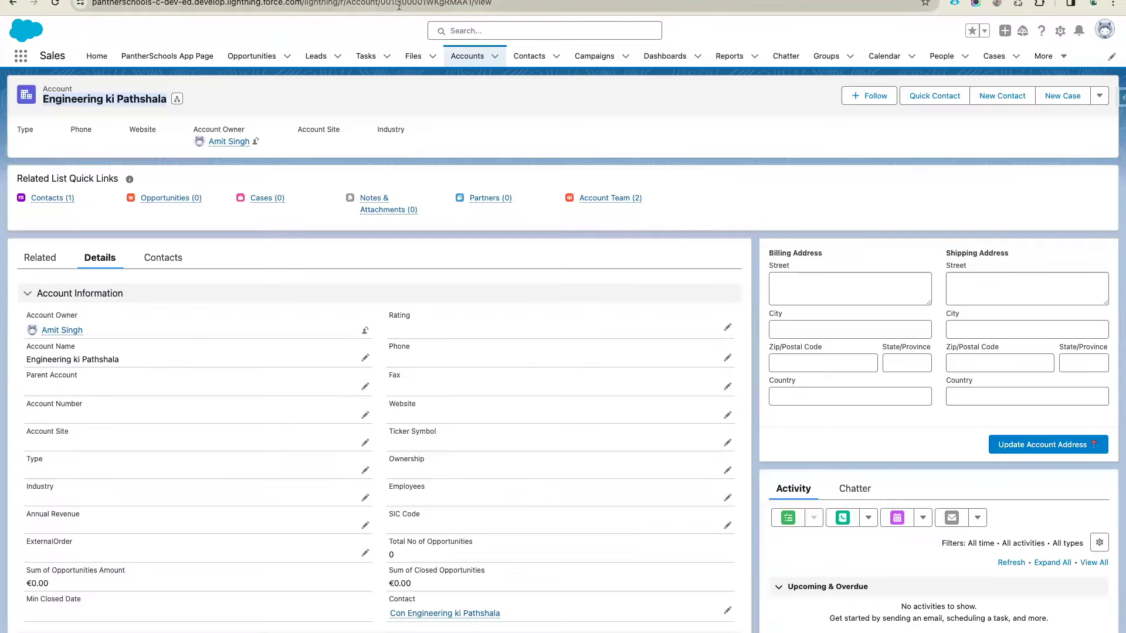
double_click(398, 5)
key(super+v)
key(Return)
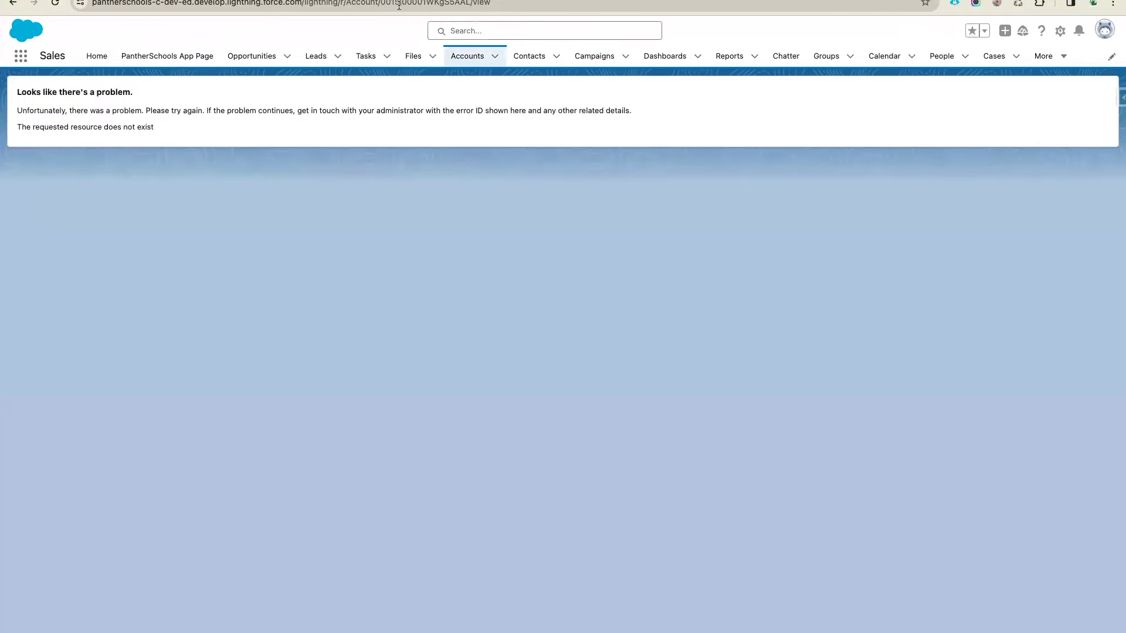
Note the resource-not-found error, then fill the contact's first name in the debug run and continue
drag(167, 129, 9, 94)
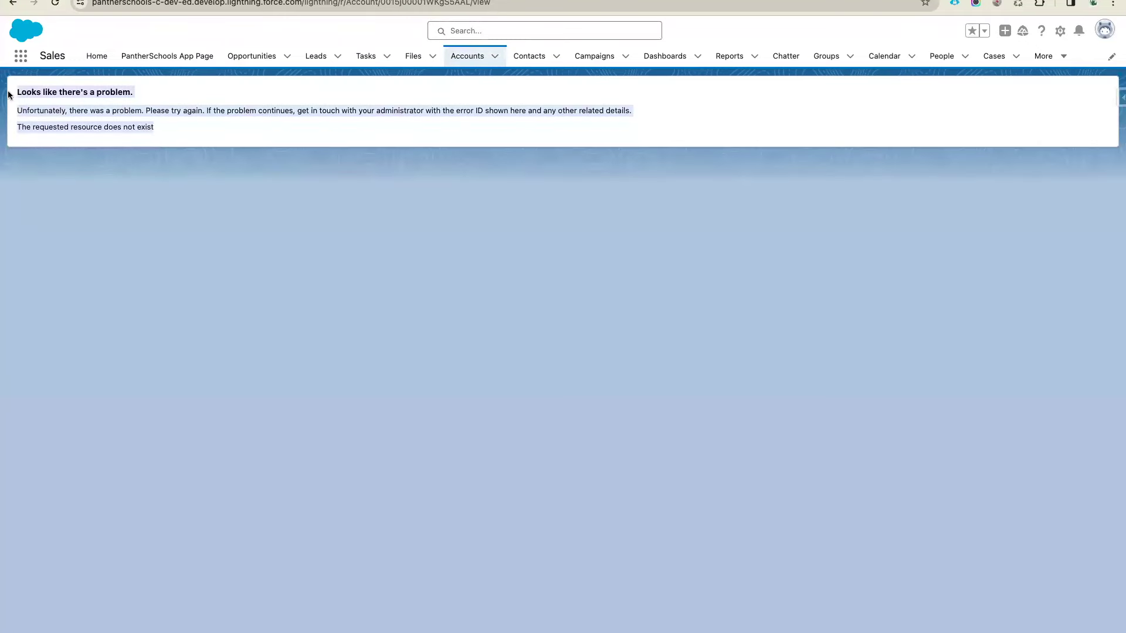
click(244, 144)
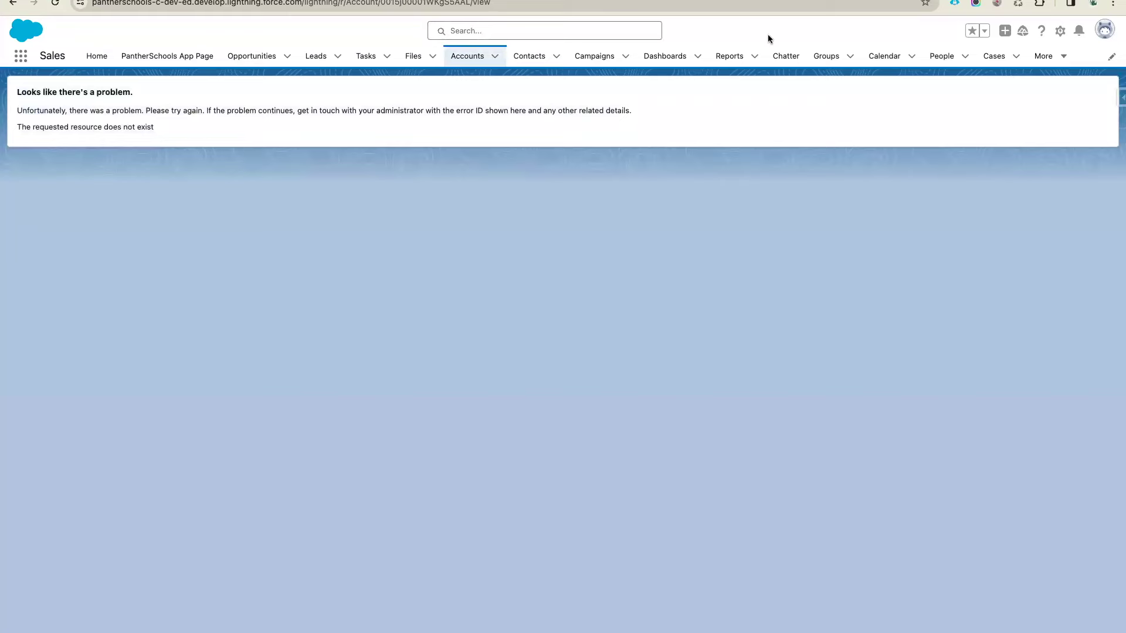
key(ctrl+shift+Tab)
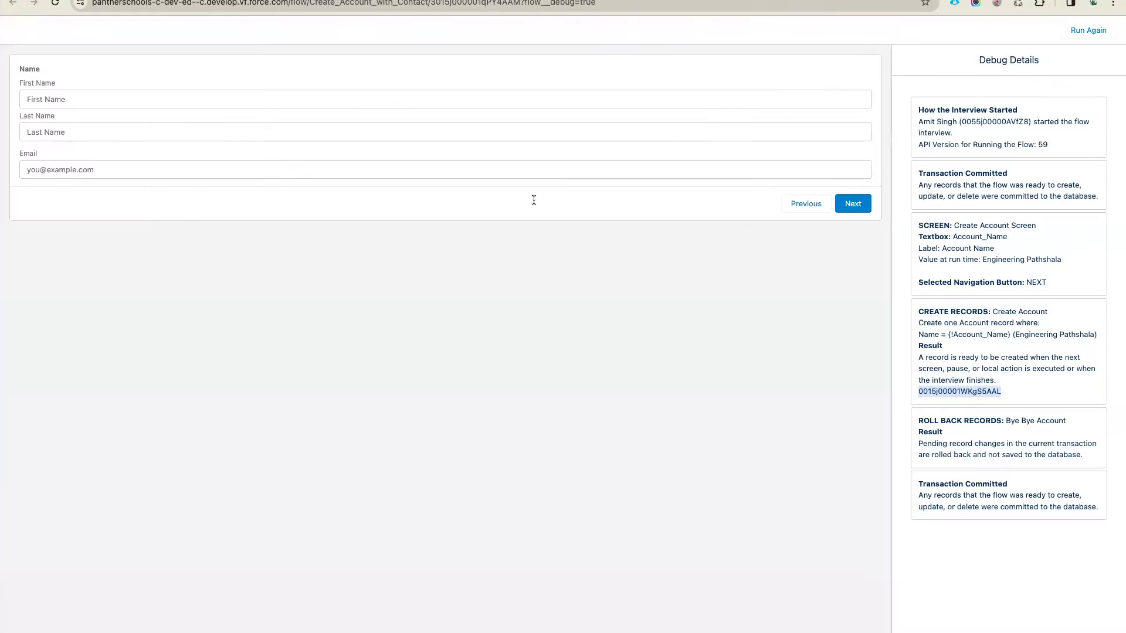
click(176, 101)
click(128, 124)
key(Tab)
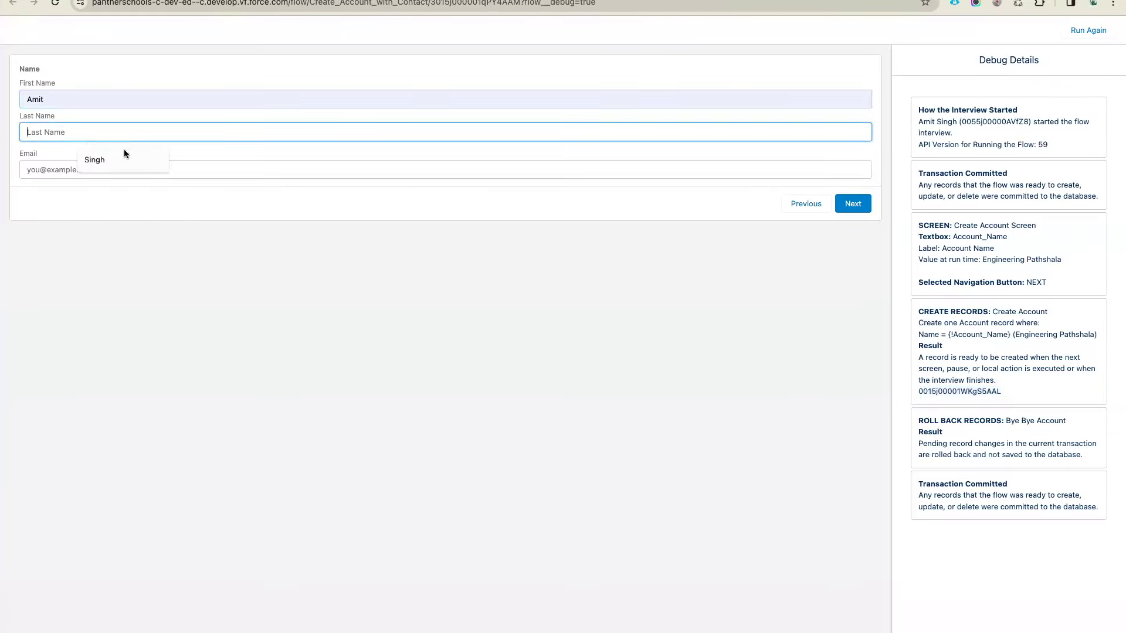
click(853, 205)
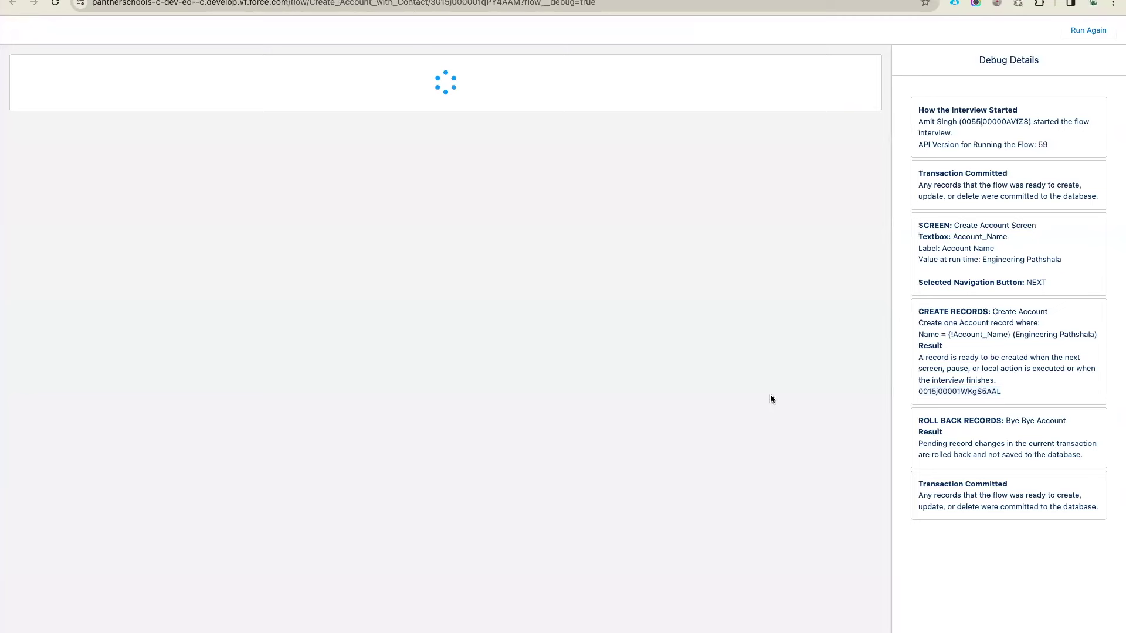
Review the contact-creation error mentioning the account ID, then close the tab to return to Flow Builder
drag(600, 110, 377, 109)
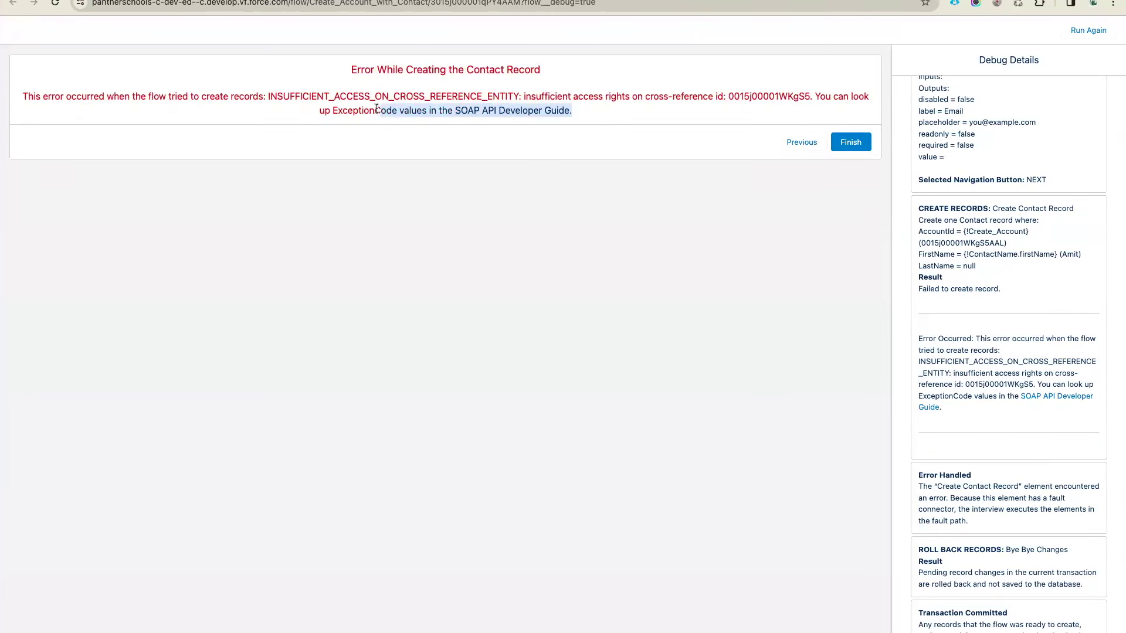
click(583, 114)
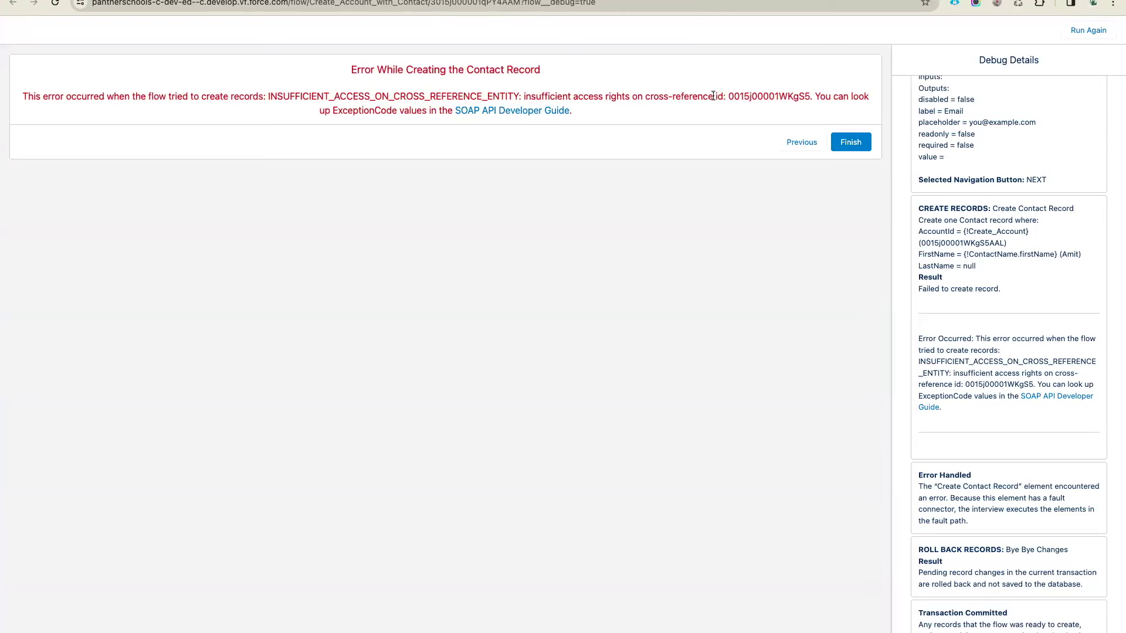
double_click(753, 95)
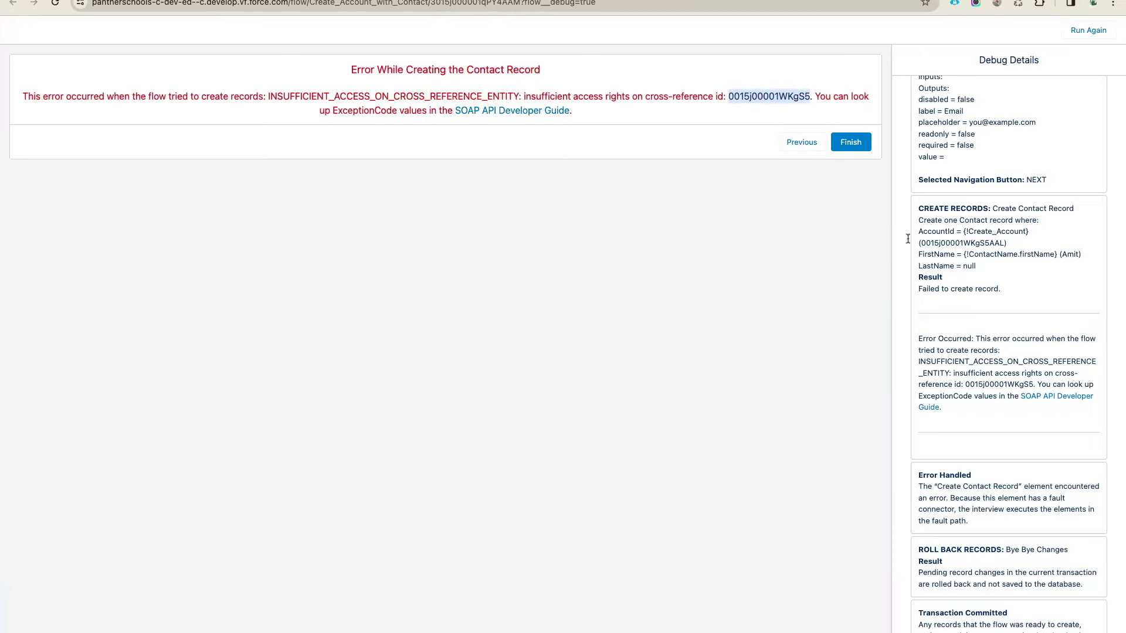
scroll(928, 253, up, 3)
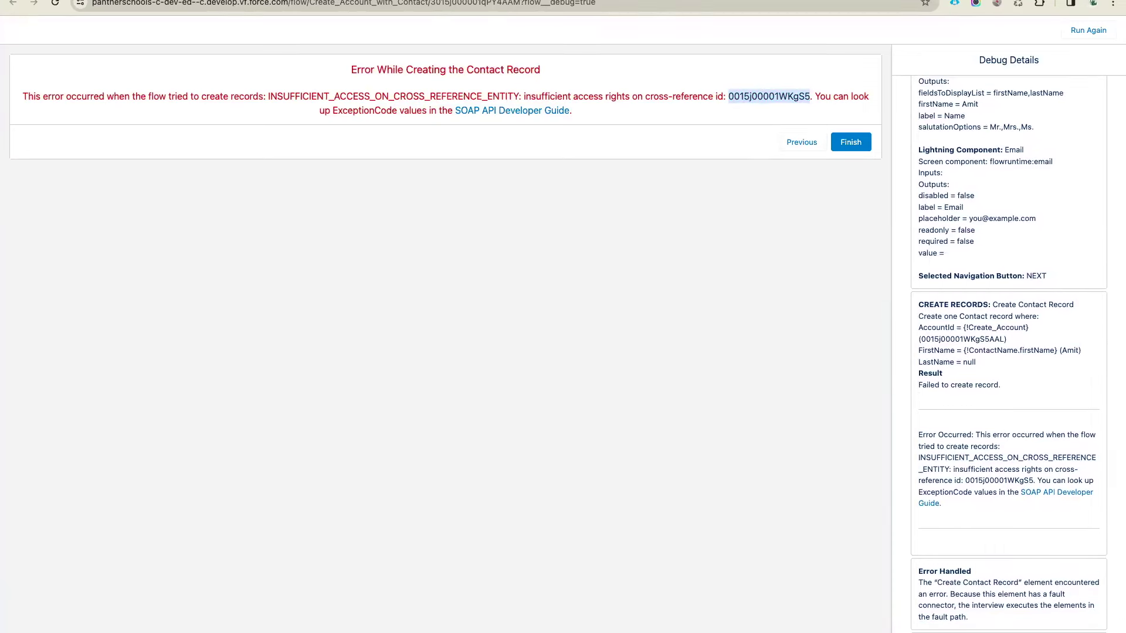
key(ctrl+w)
Delete the Bye Bye Account rollback element from the flow
click(438, 305)
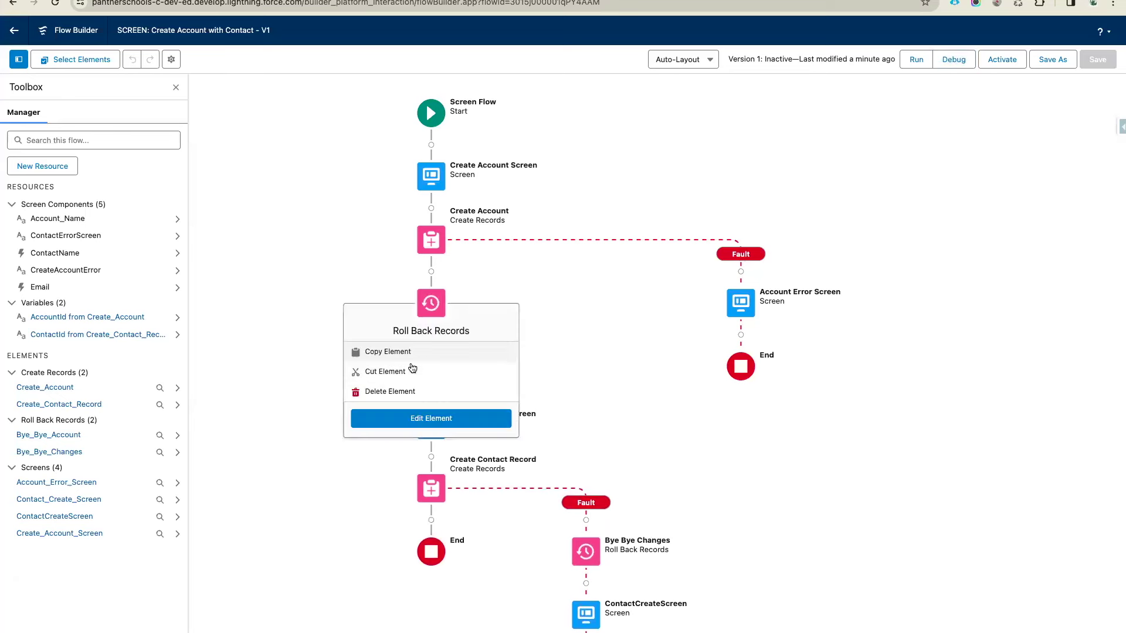
click(402, 376)
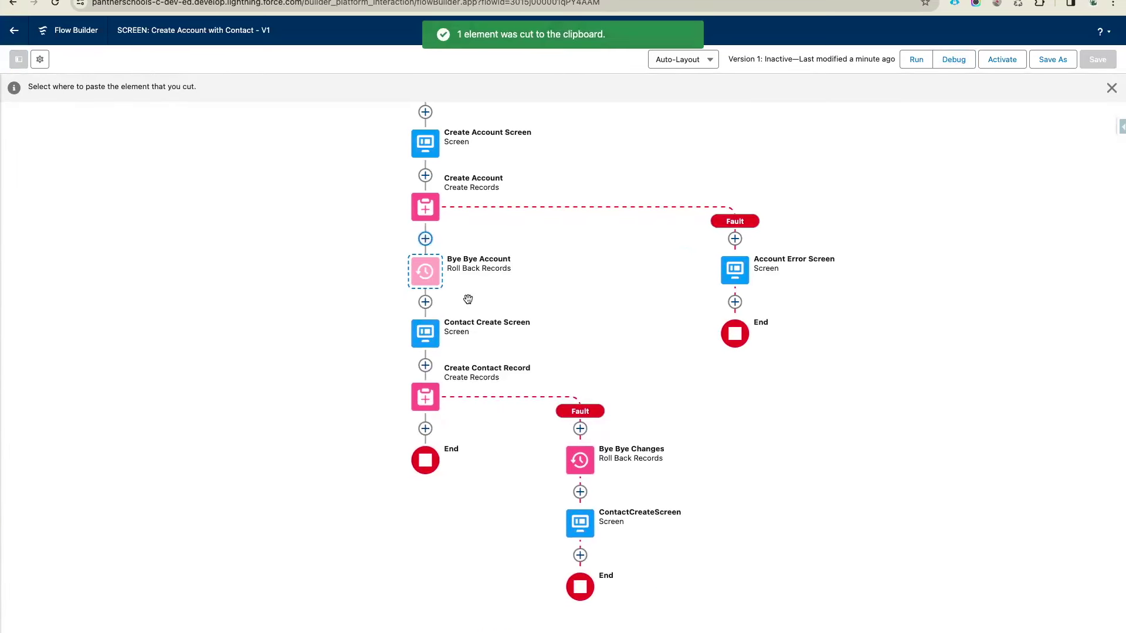
click(585, 275)
click(425, 271)
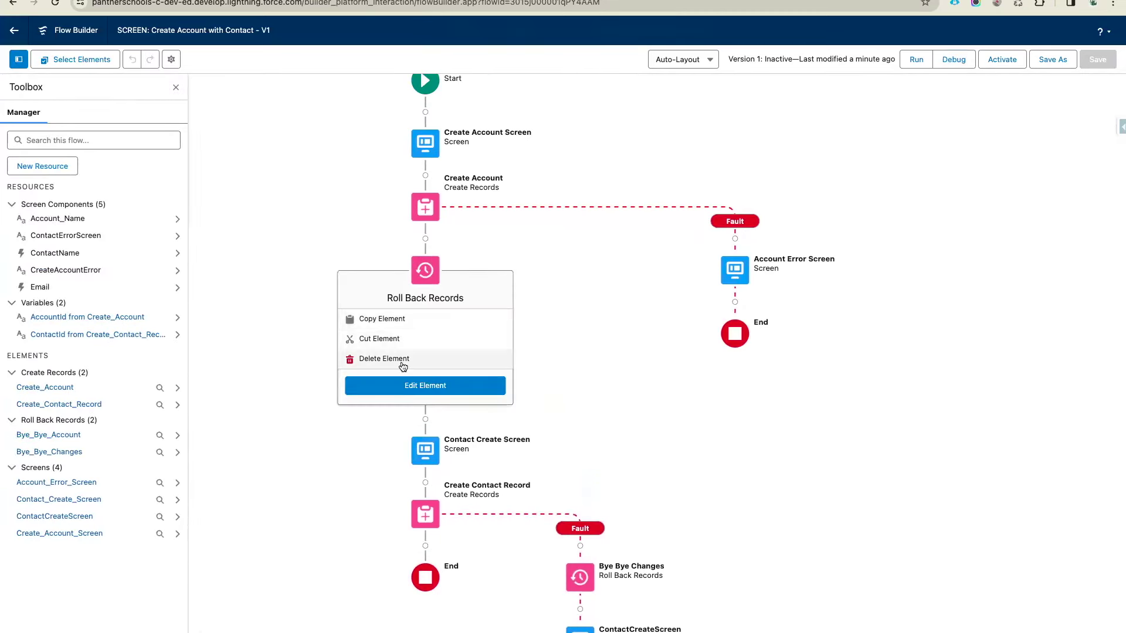
click(403, 366)
Move Create Account to just after Contact Create Screen and open Create Contact Record's settings
click(427, 213)
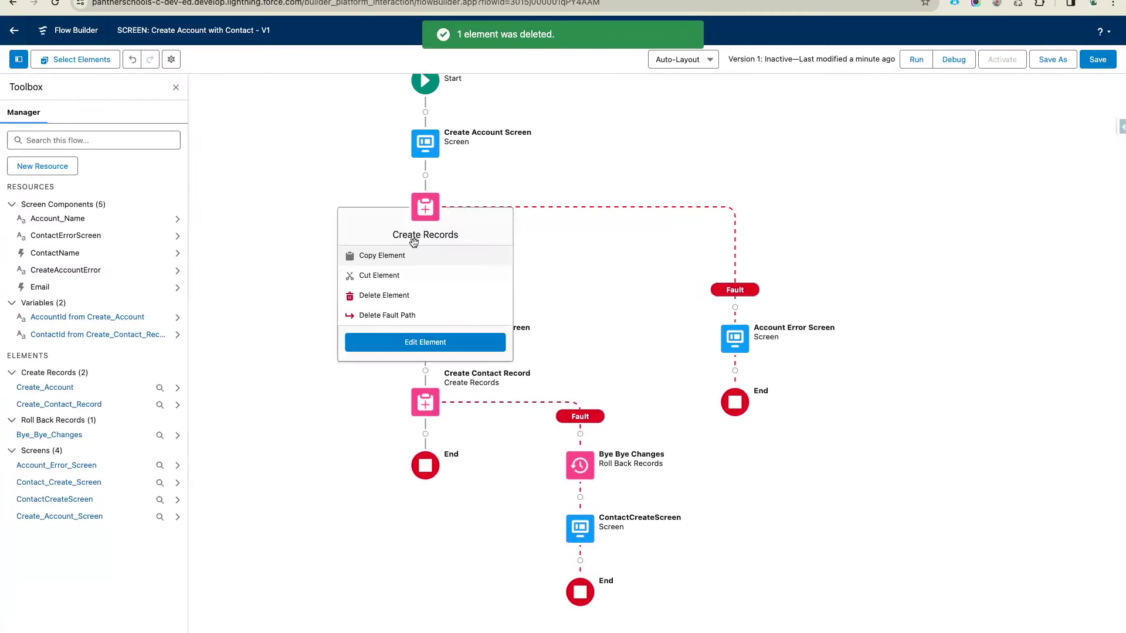
click(381, 256)
click(425, 304)
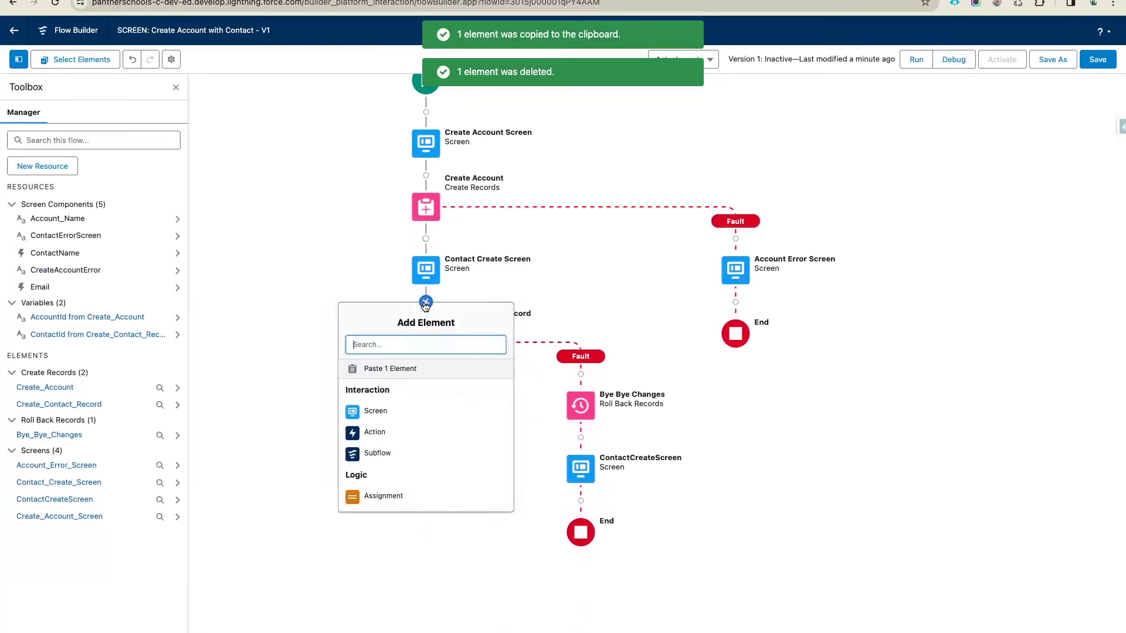
click(432, 206)
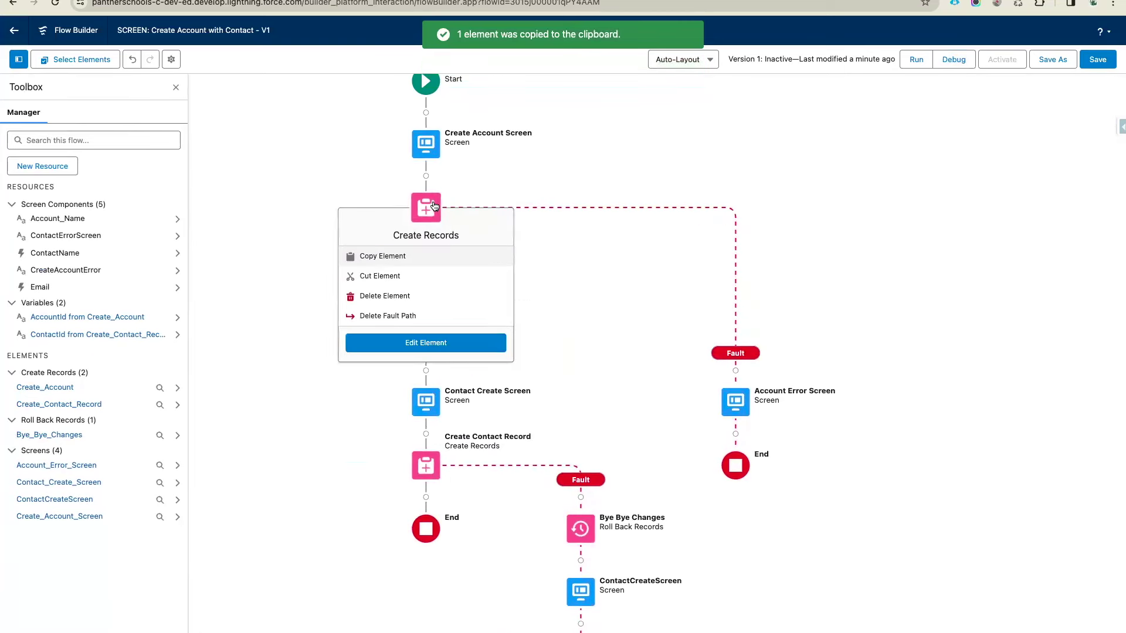
click(386, 278)
click(426, 302)
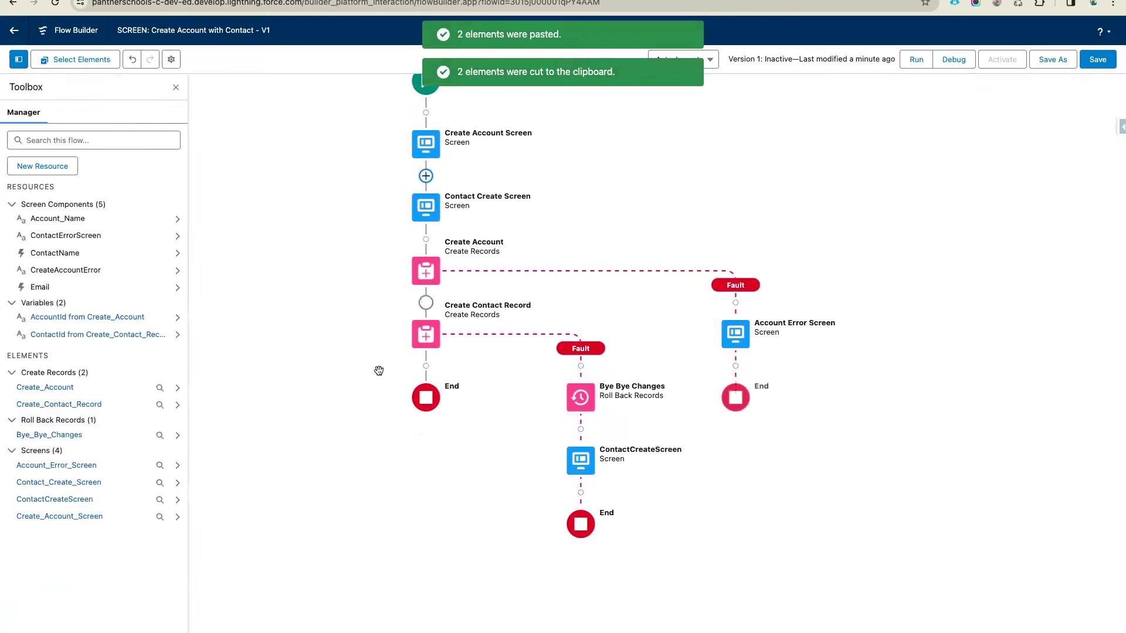
click(426, 334)
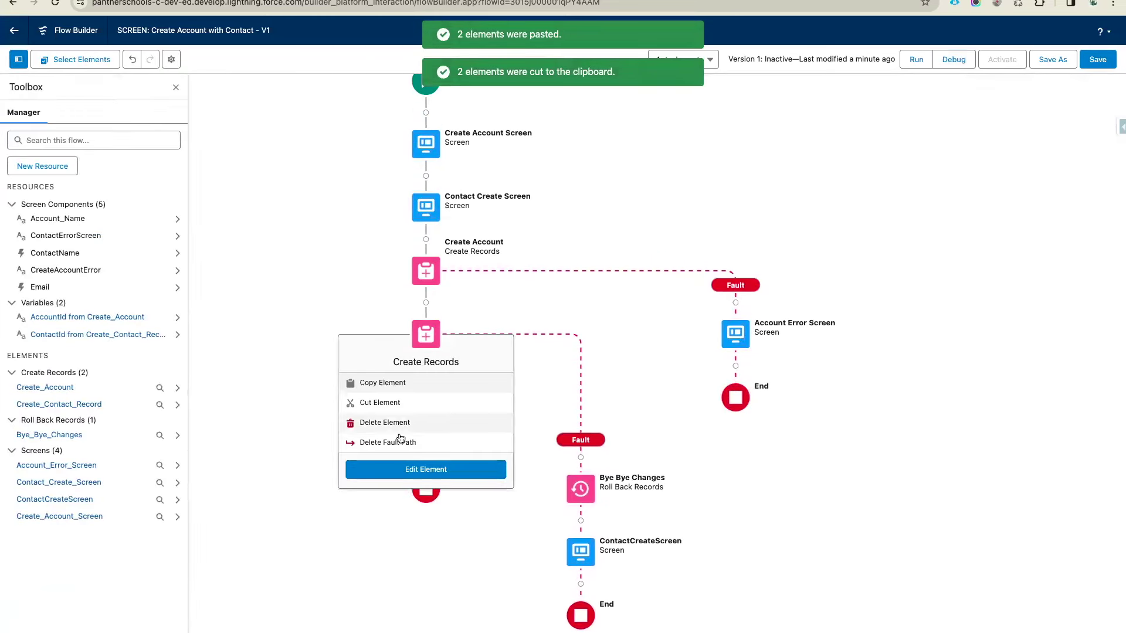
click(410, 469)
Map the contact's LastName to ContactName > Last Name
click(977, 407)
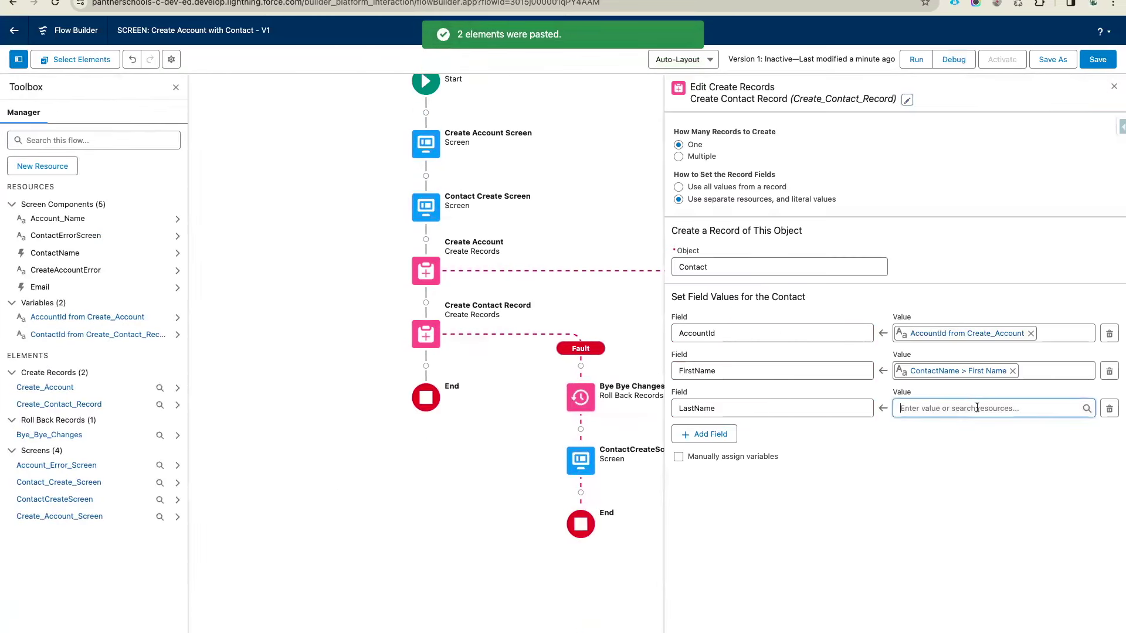
click(916, 364)
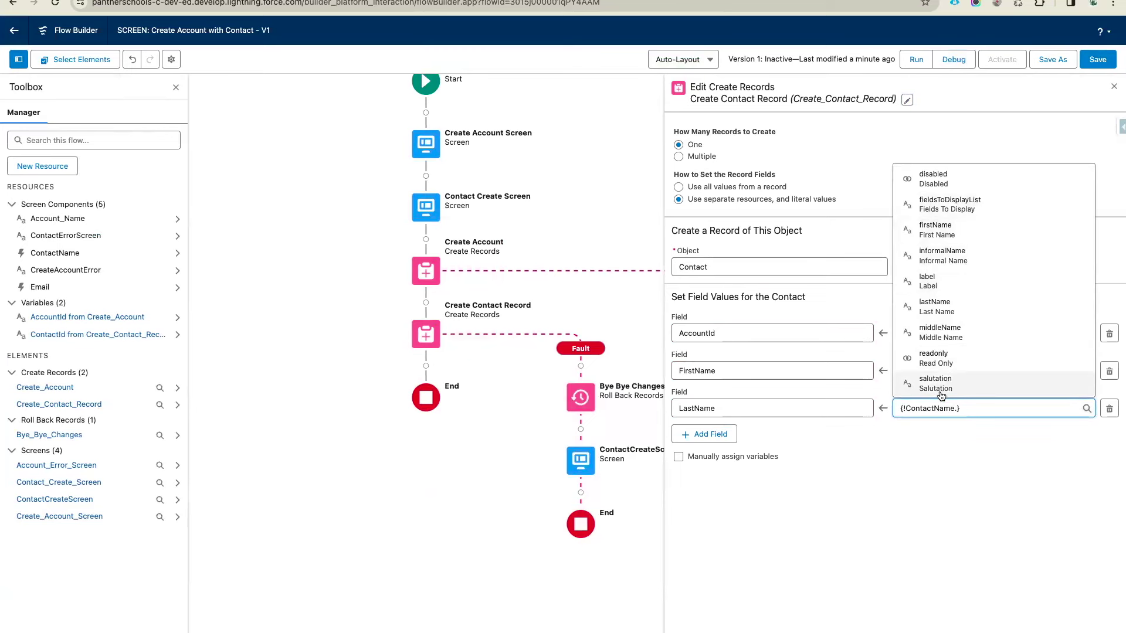
scroll(939, 378, down, 2)
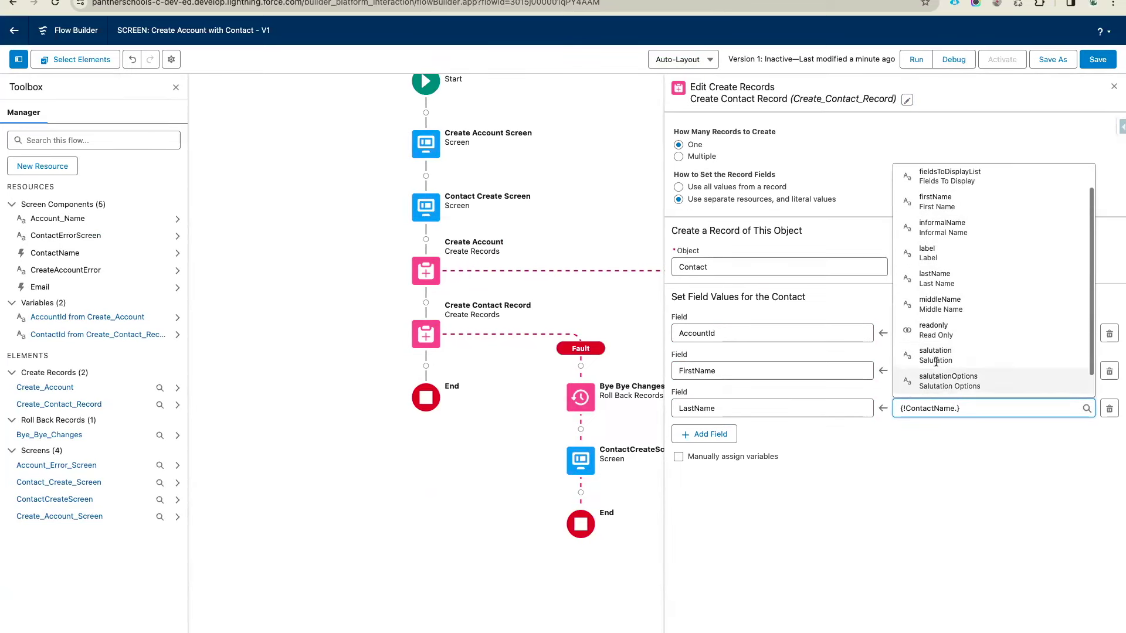
click(935, 278)
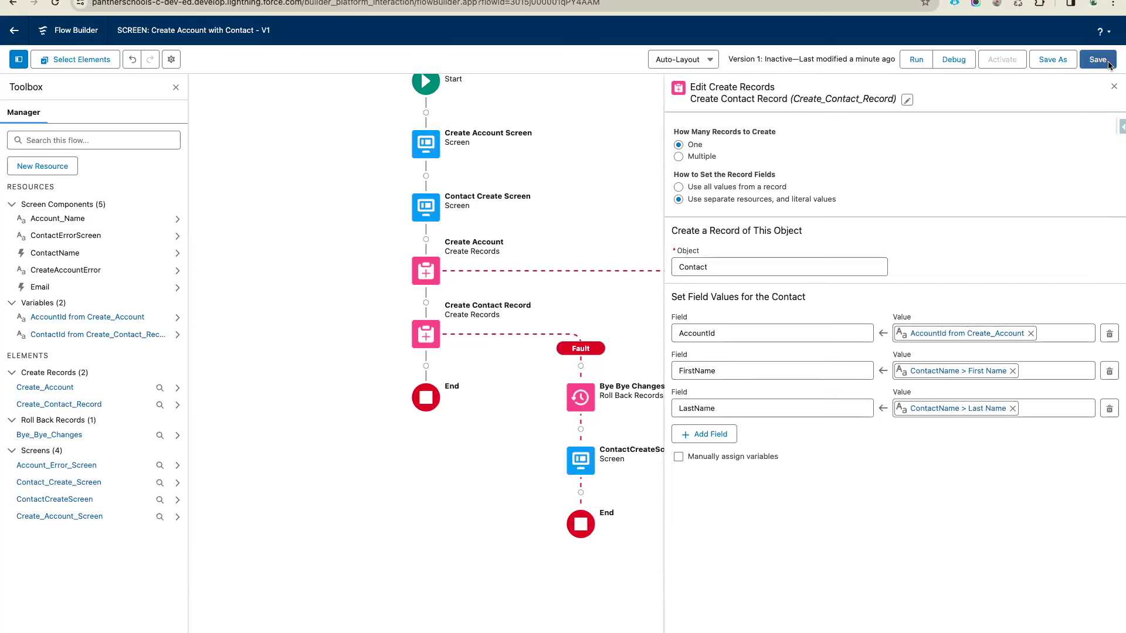
Add an Email field to the contact record set to Email > Value
click(710, 434)
click(715, 446)
text(Em)
click(732, 365)
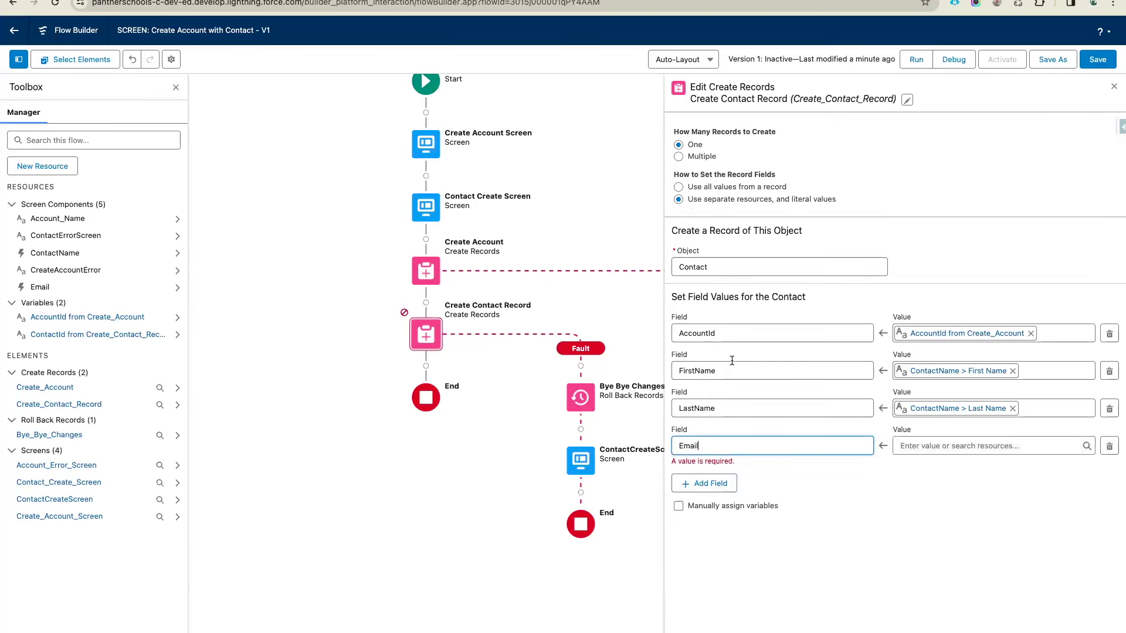
click(954, 444)
scroll(968, 386, down, 1)
click(950, 429)
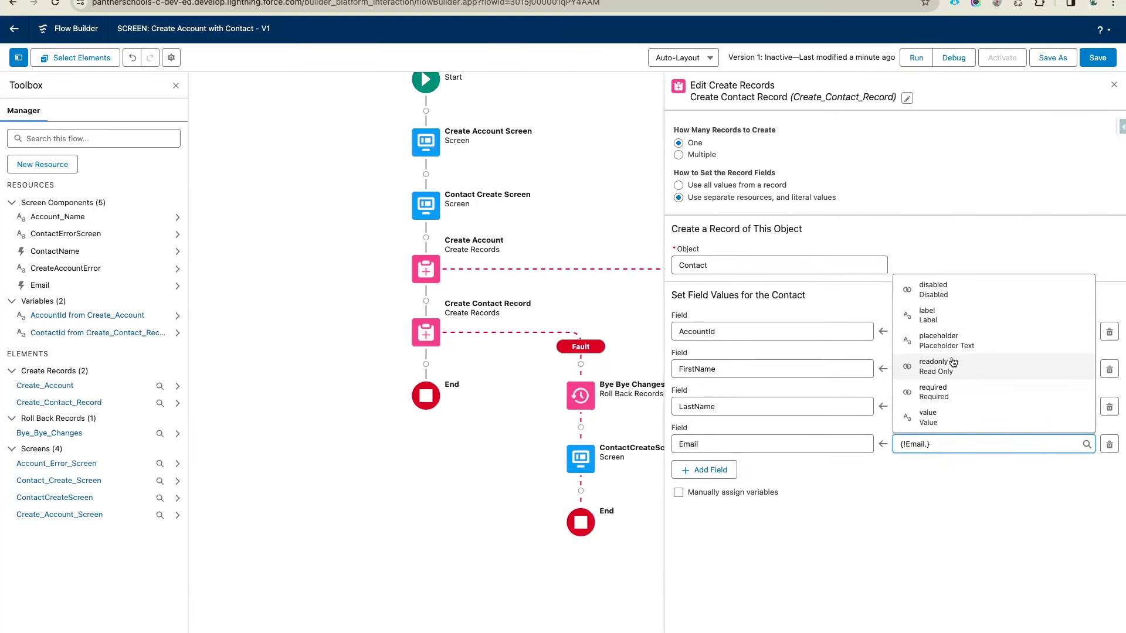
click(938, 417)
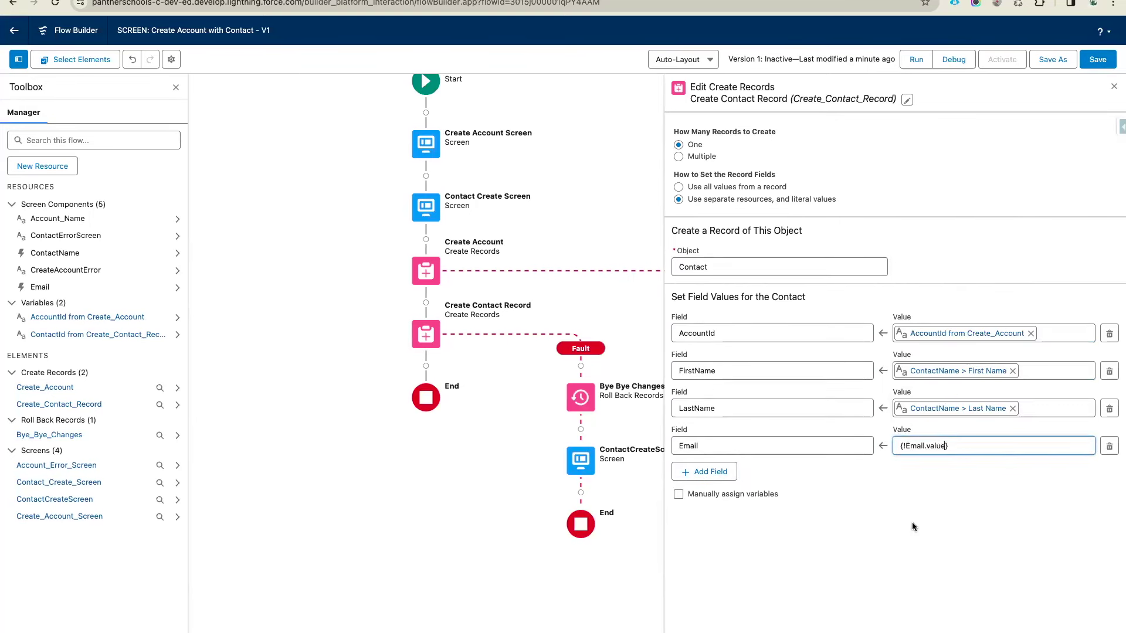
Save the flow and start a debug run
click(1097, 61)
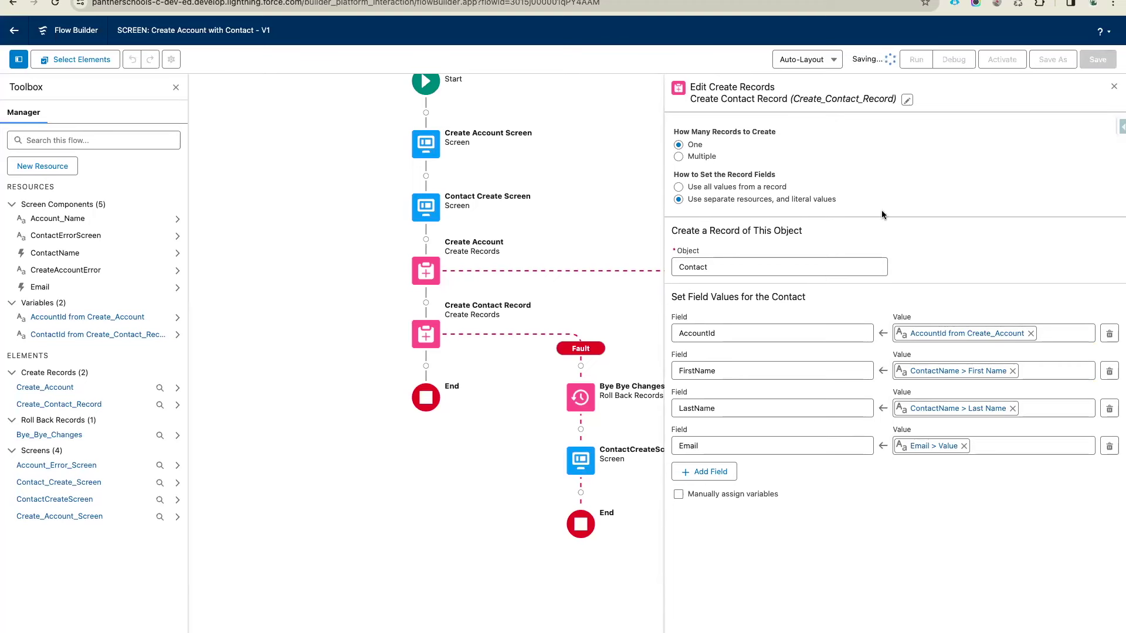
scroll(577, 206, up, 2)
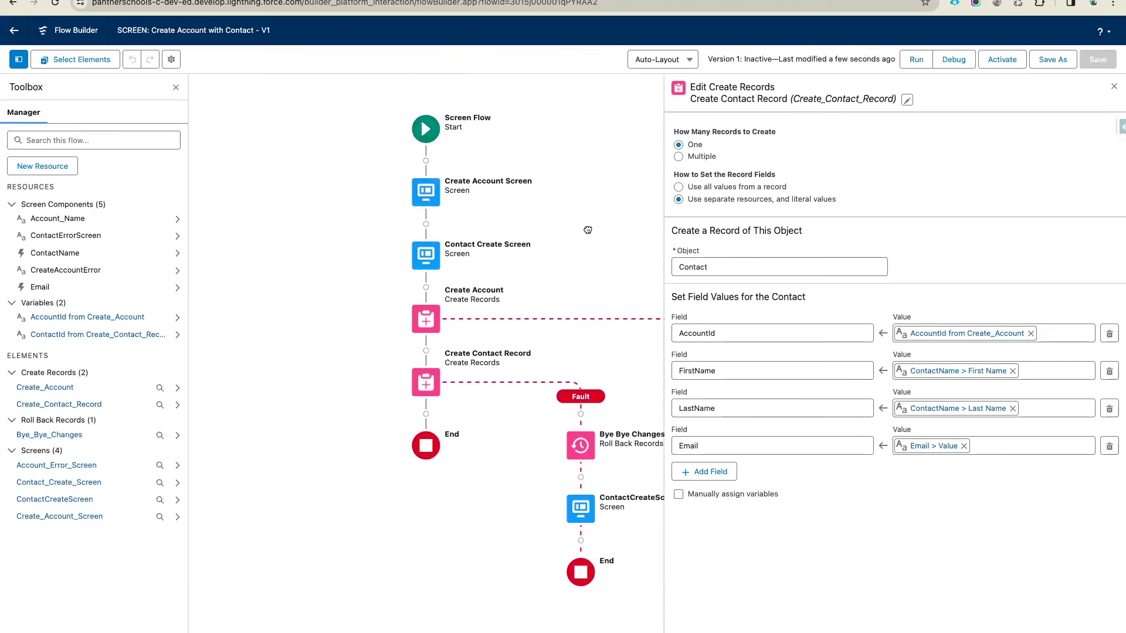
click(952, 60)
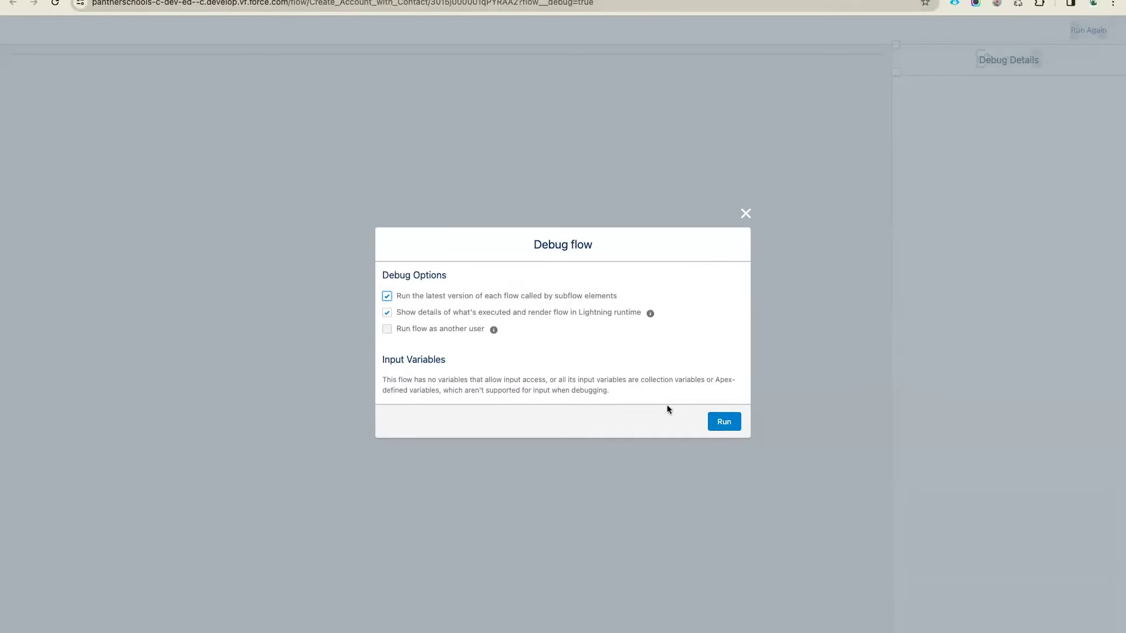
Run the debug with default options and submit the account name Informa PLC
click(722, 421)
click(133, 79)
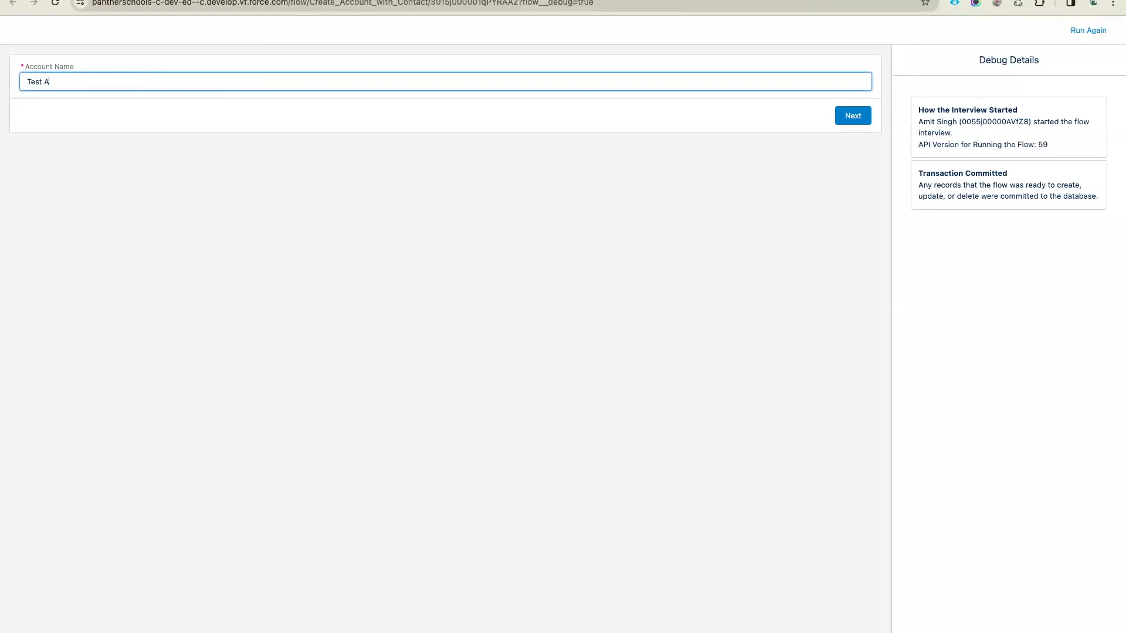
key(super+a)
key(BackSpace)
text(a PLC)
click(211, 165)
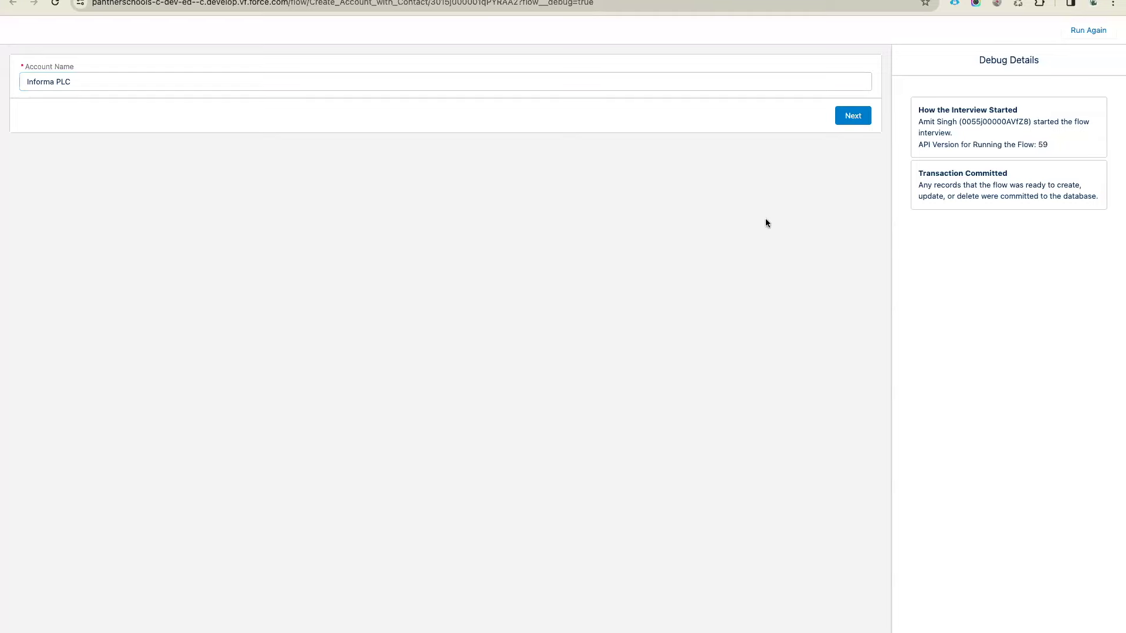
click(861, 116)
Fill the contact's first name, last name and e-mail, finish the run, and select the new account ID
click(334, 98)
click(133, 129)
click(86, 138)
click(88, 160)
click(100, 171)
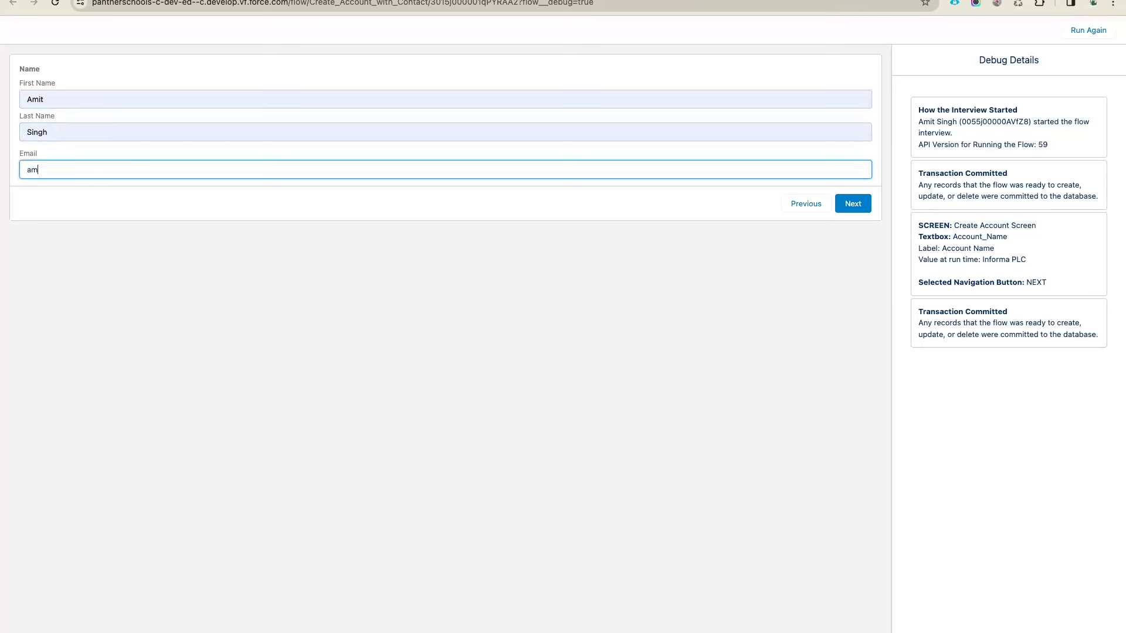
click(159, 220)
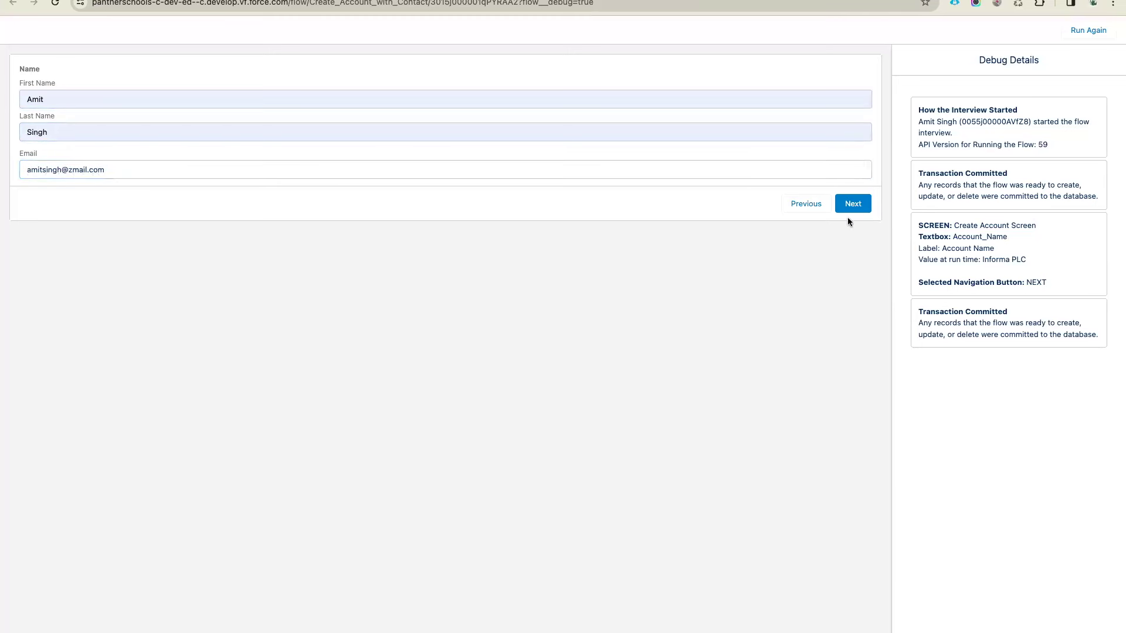
click(851, 213)
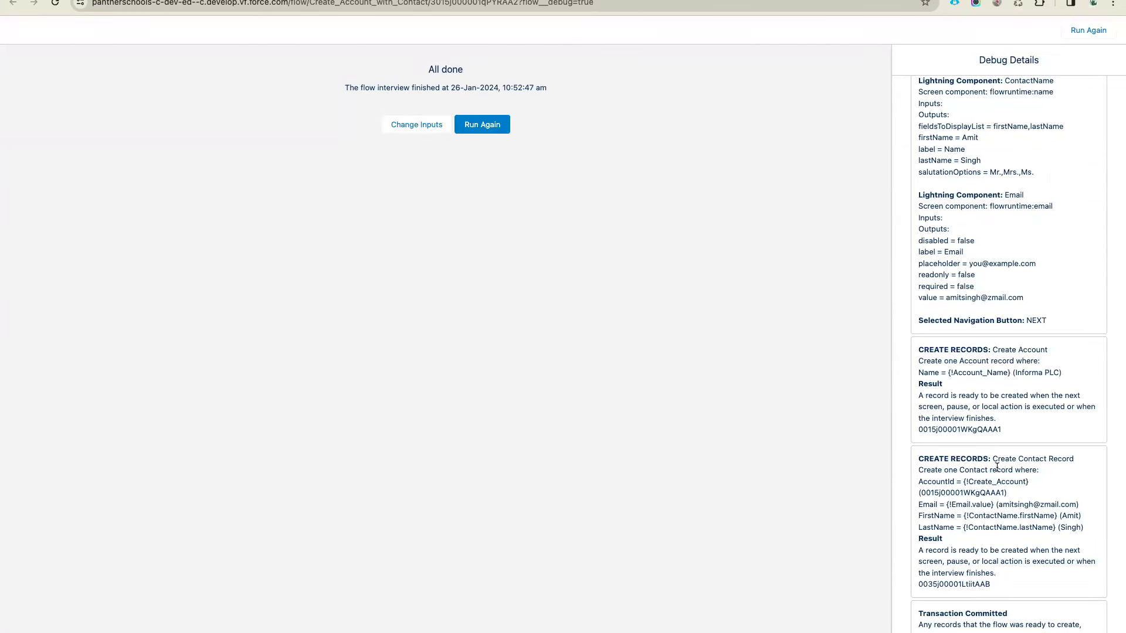
double_click(938, 429)
key(super+c)
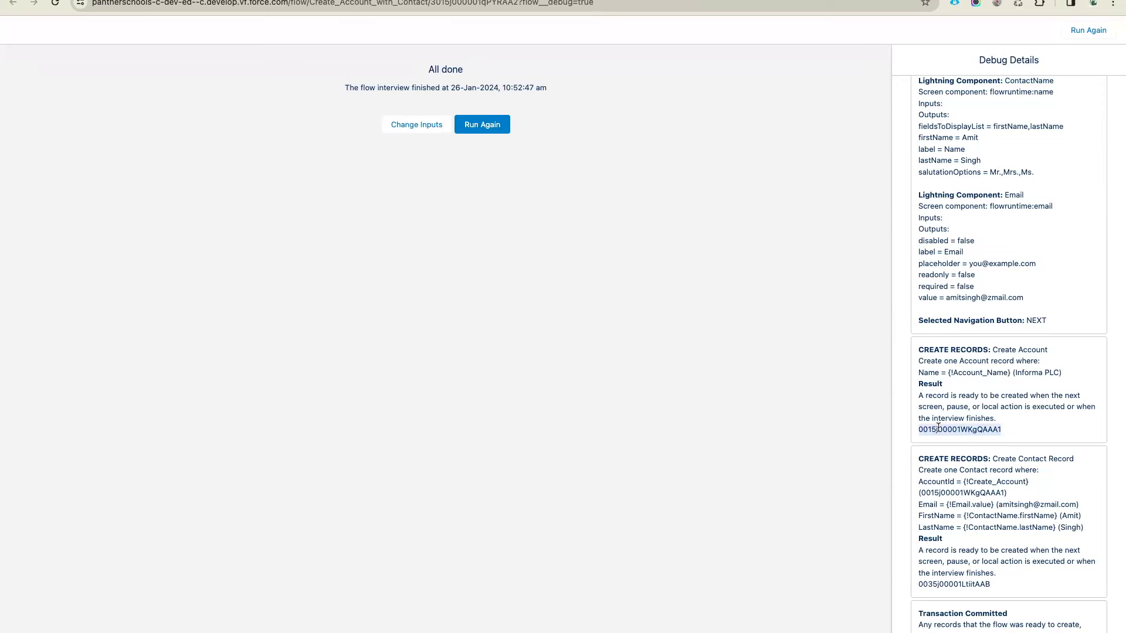
Load the Informa PLC account by its ID, then view its new contact's details
click(402, 1)
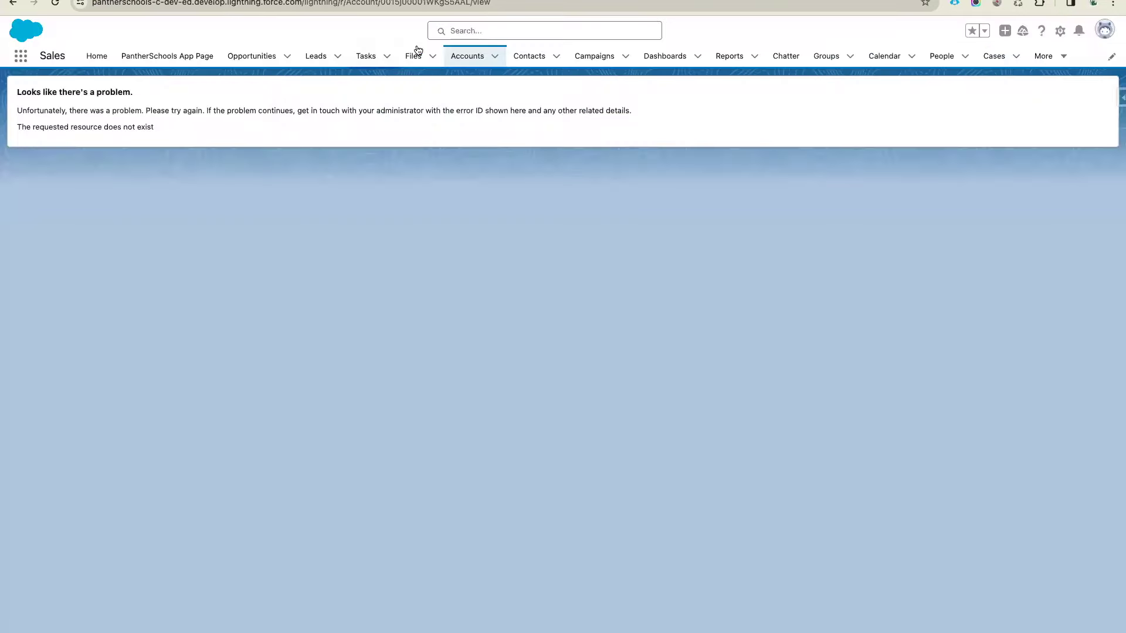
double_click(403, 2)
key(super+v)
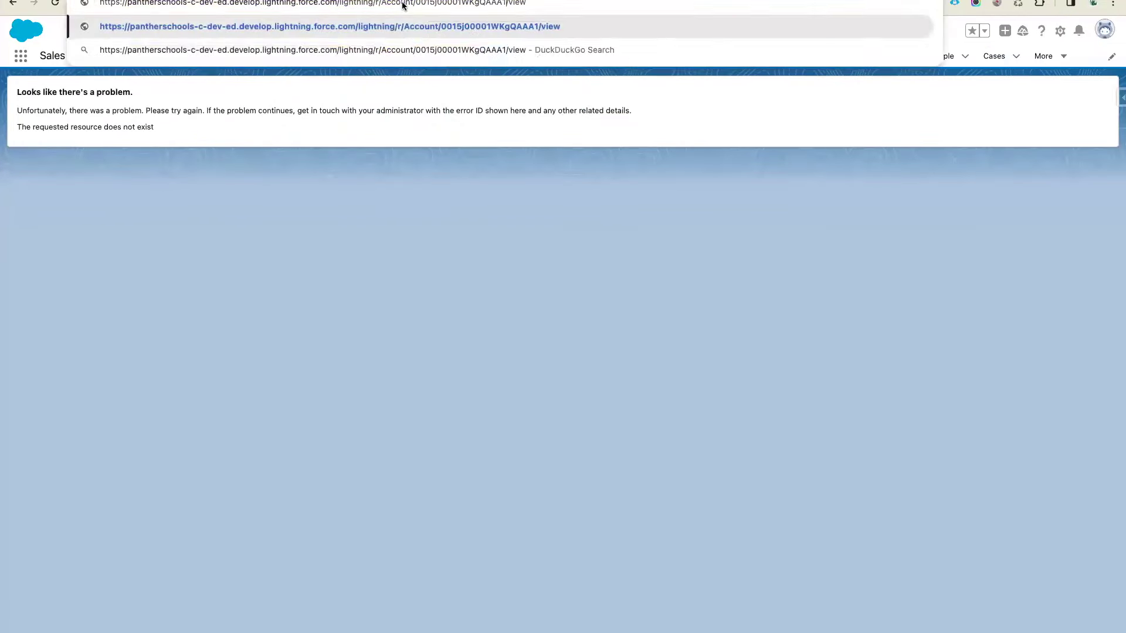
key(Return)
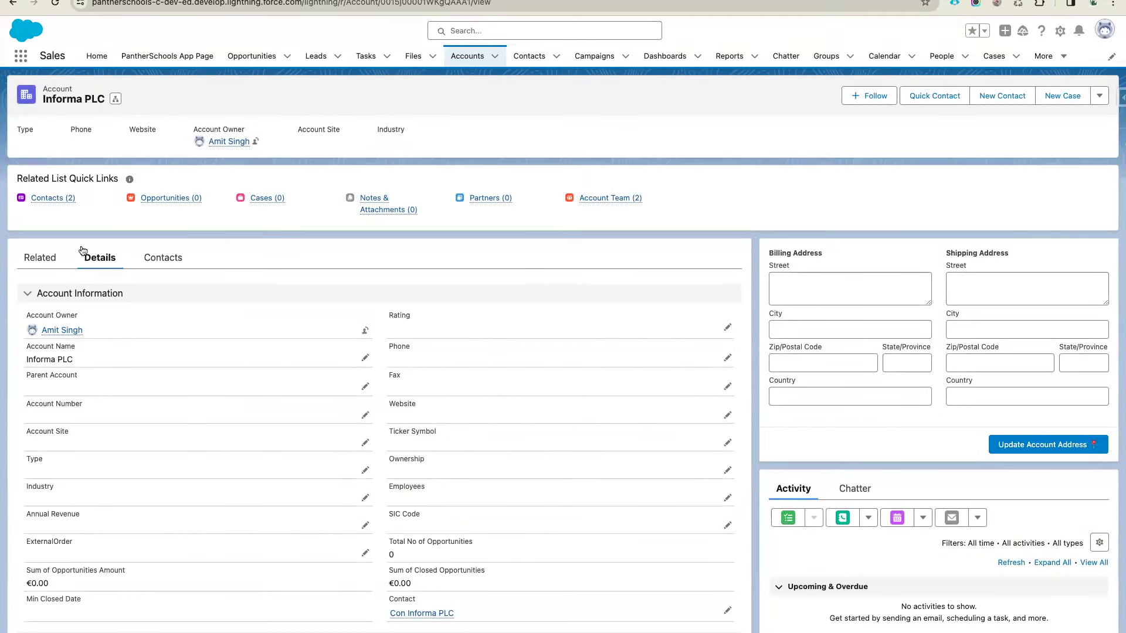
mouse_move(55, 201)
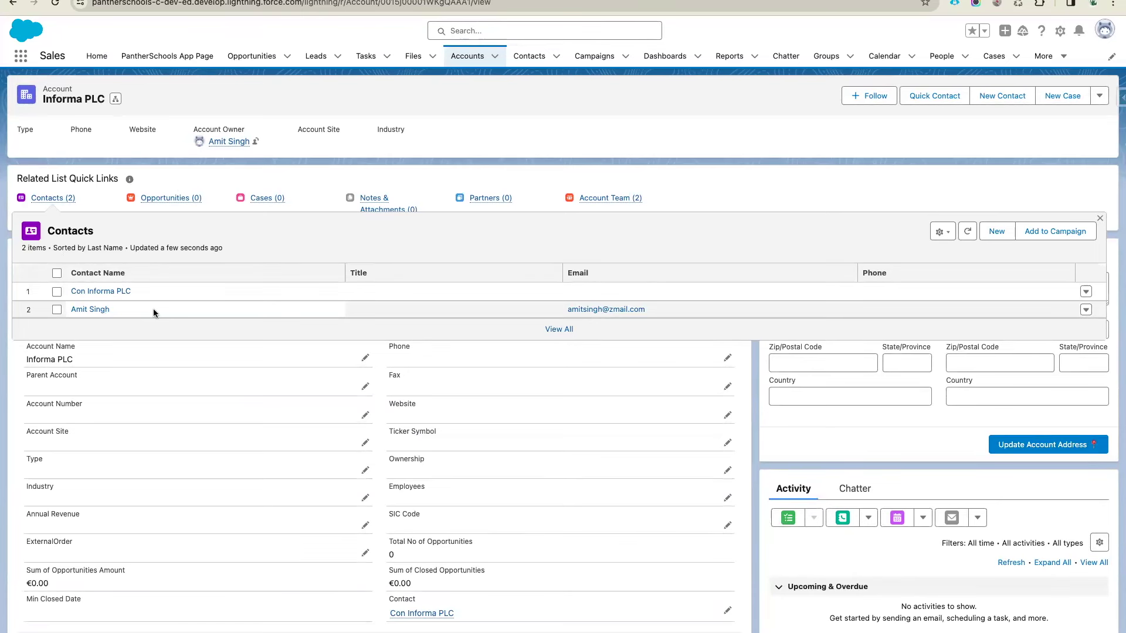
click(91, 310)
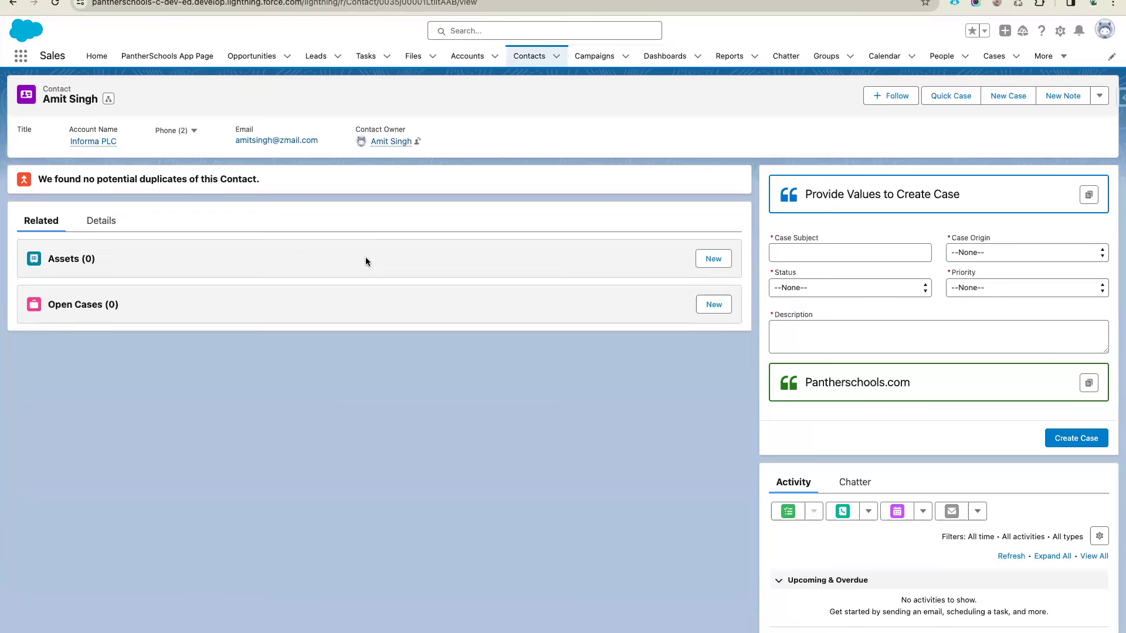
click(99, 225)
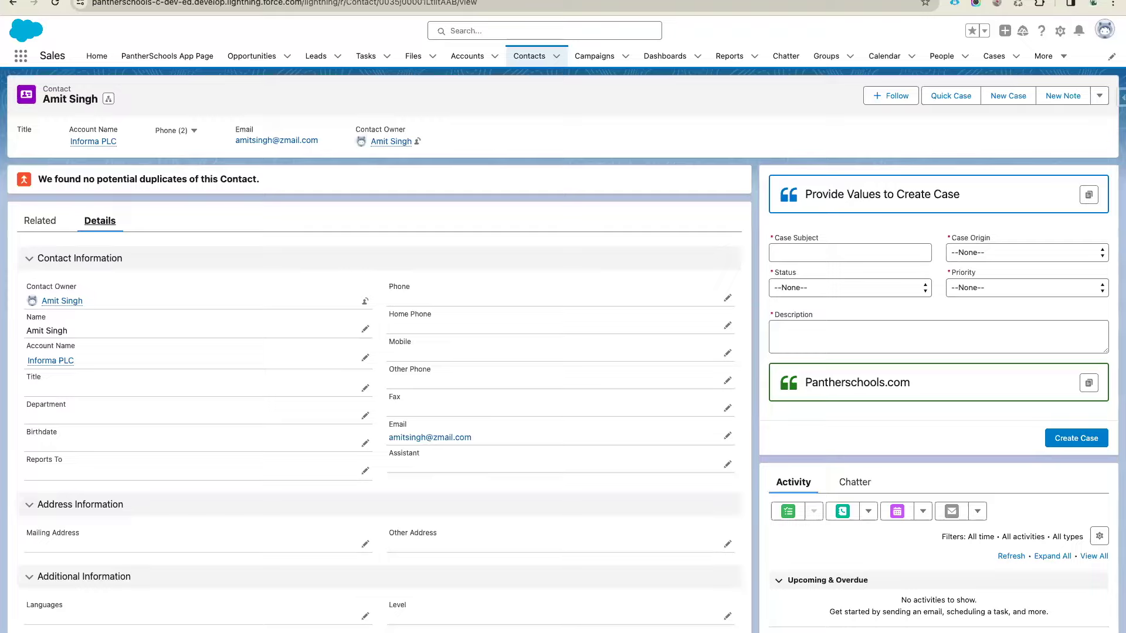
Select the screen flow requirement notes in the Salesforce Admin notes document
key(ctrl+Tab)
click(382, 349)
scroll(382, 350, down, 1)
drag(718, 316, 312, 198)
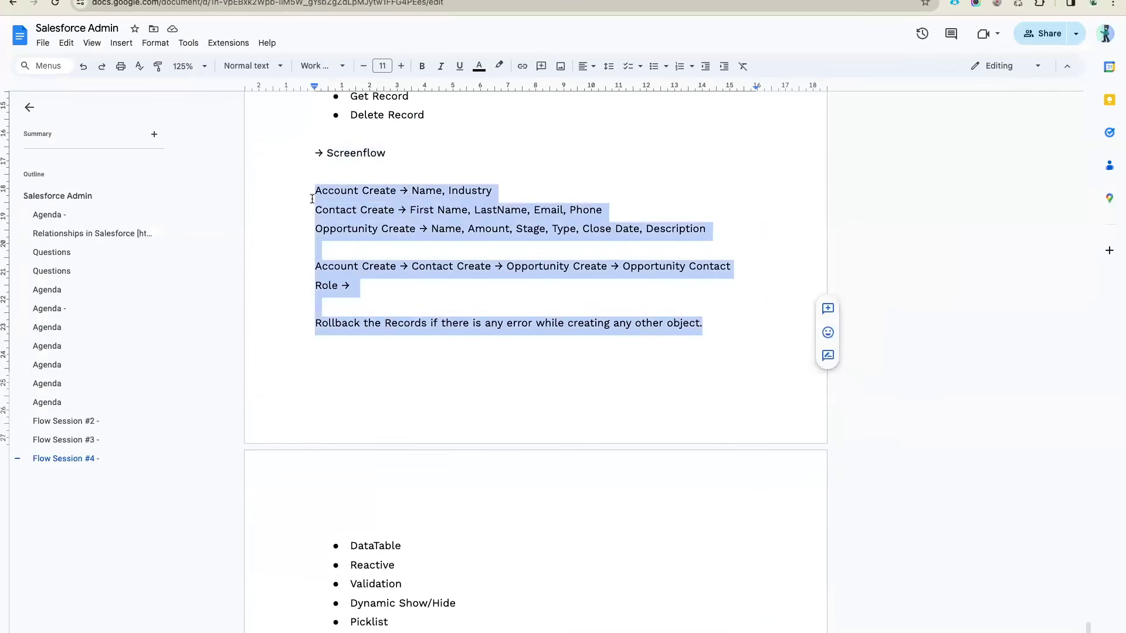
click(443, 210)
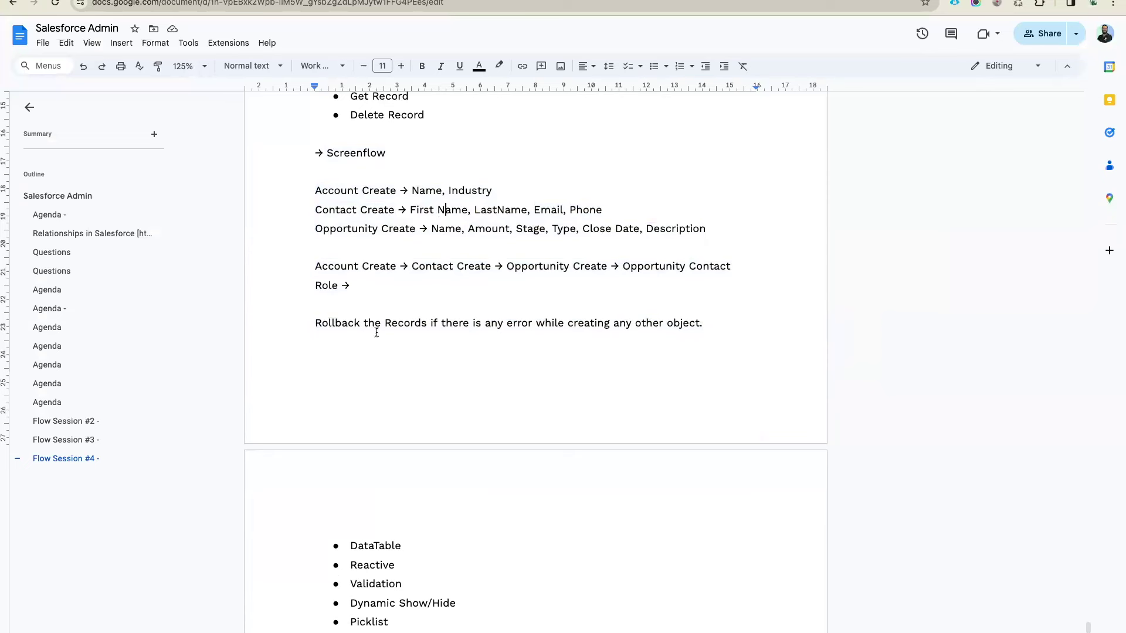
drag(707, 326, 311, 324)
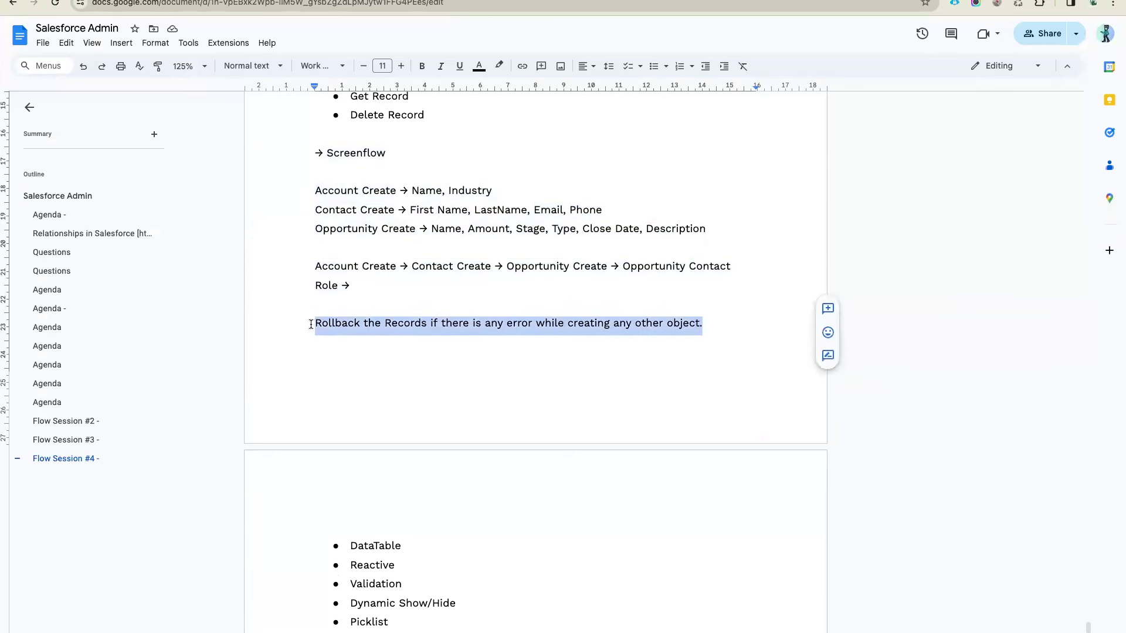